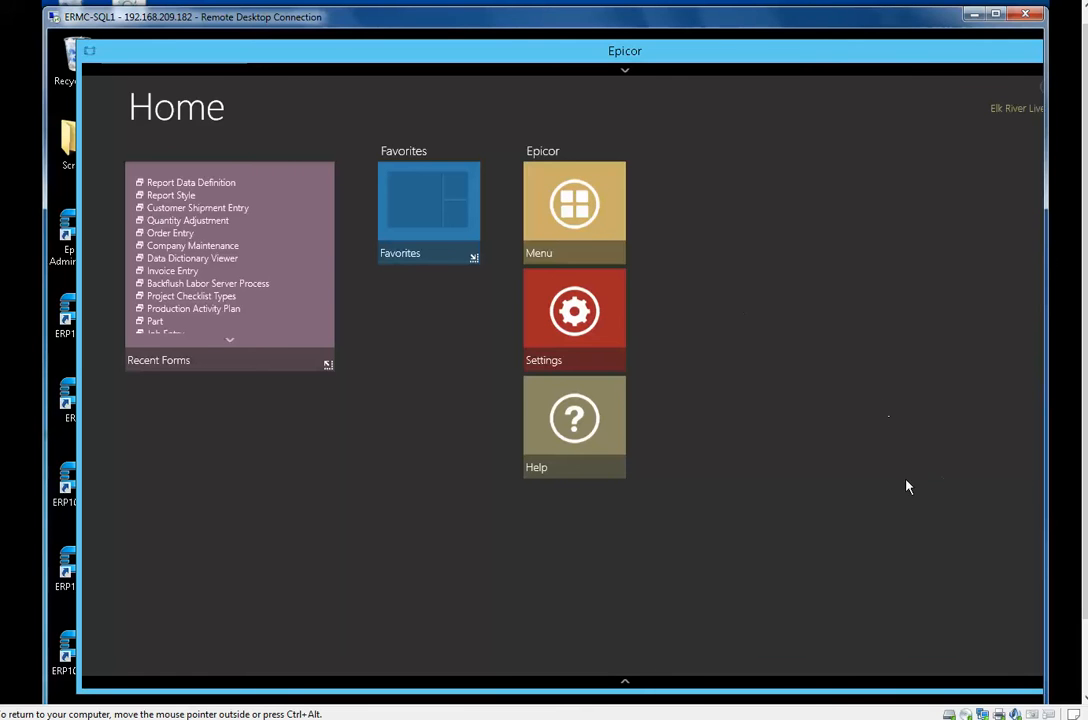
# - Open Customer Shipment Entry from Material Management > Shipping / Receiving > General Operations
pyautogui.click(618, 206)
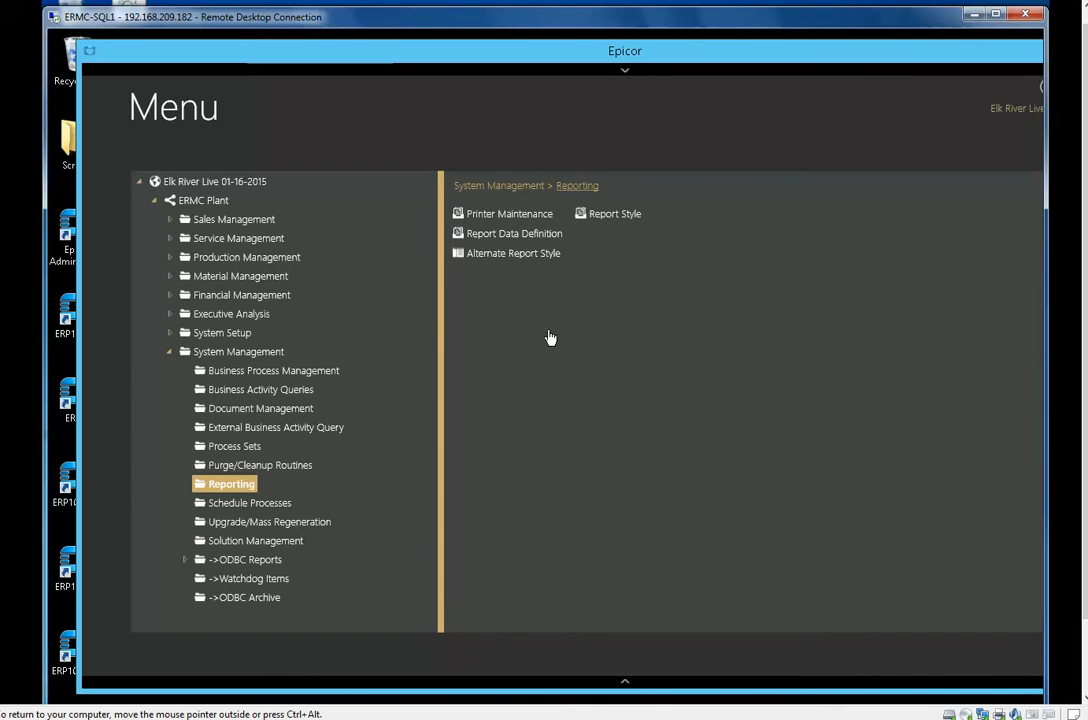
pyautogui.click(232, 276)
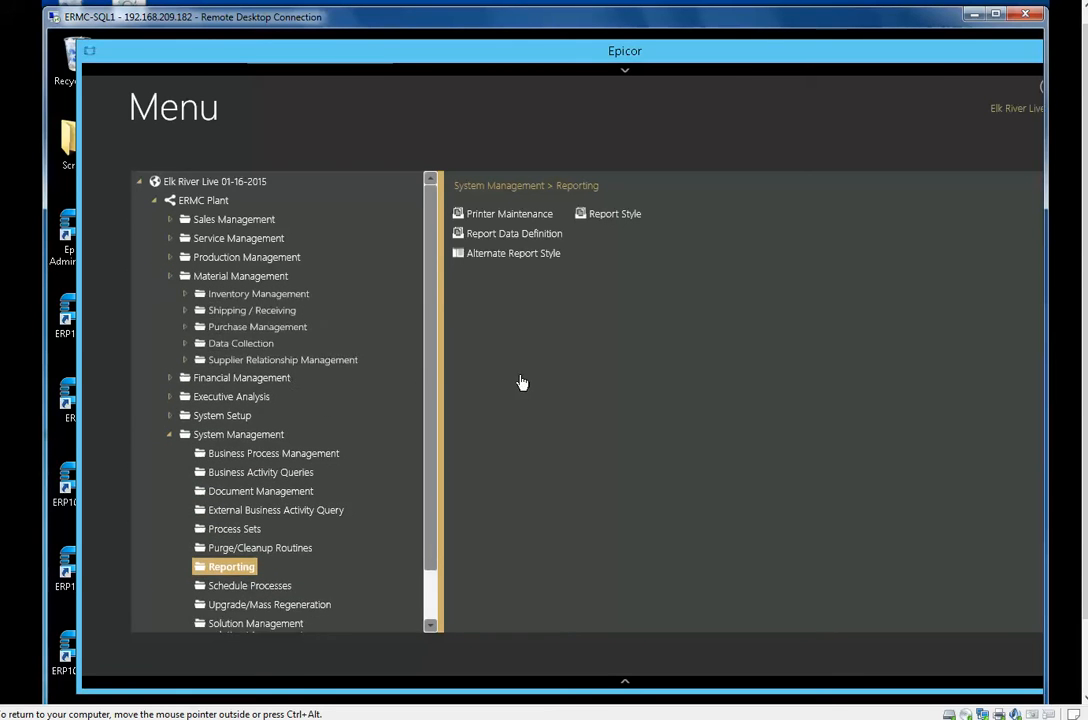
pyautogui.click(171, 277)
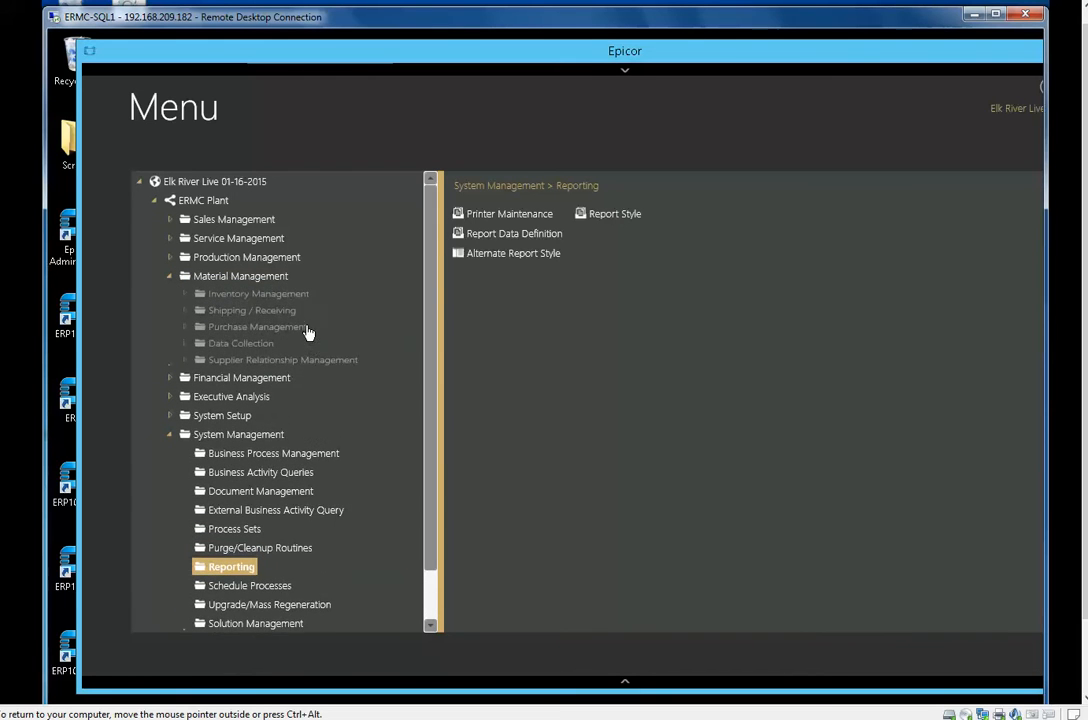
pyautogui.click(258, 316)
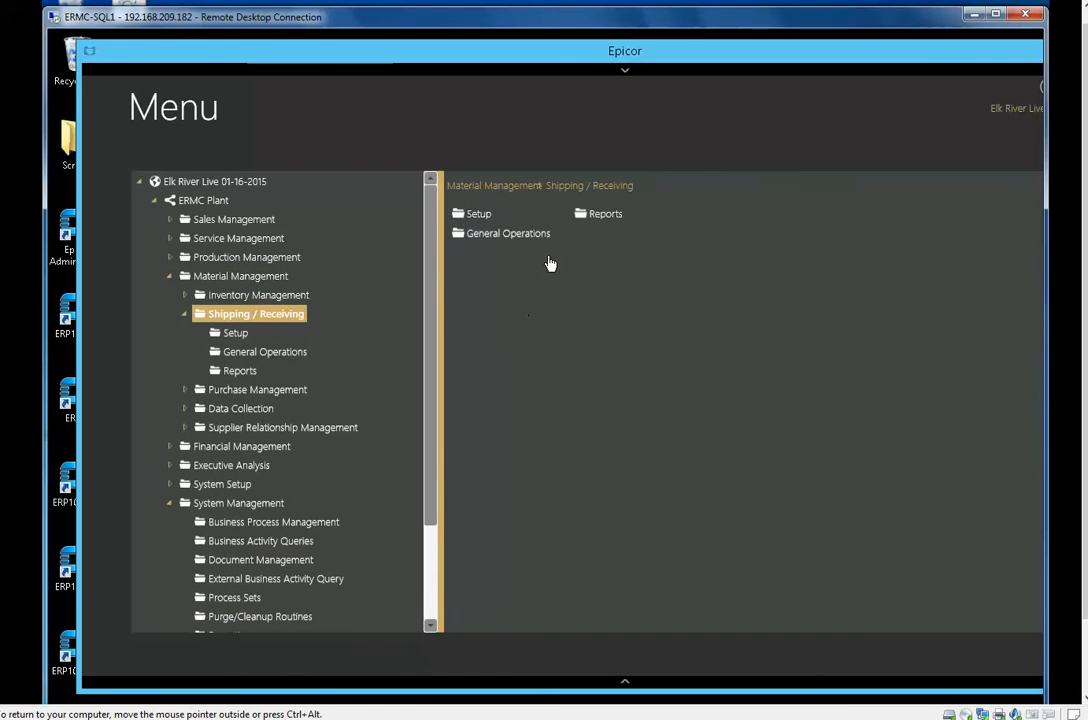
pyautogui.press('Down')
pyautogui.press('Down')
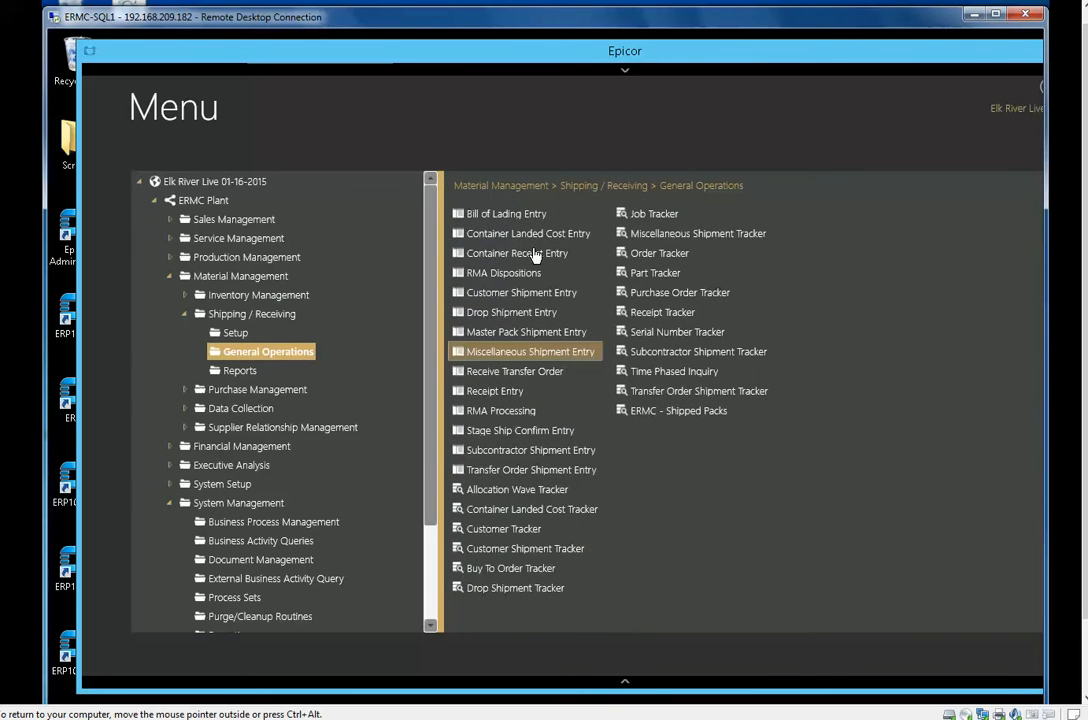
pyautogui.click(515, 296)
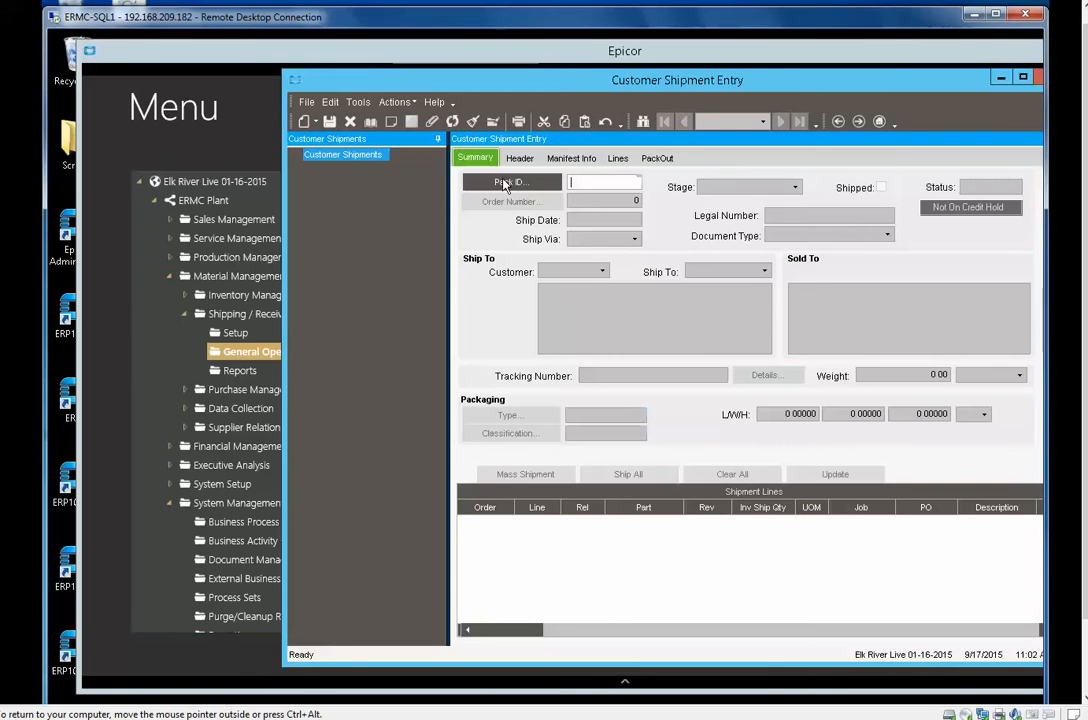
# - Search the customer shipments, load pack 142294 and move the shipment entry window so it is fully visible
pyautogui.click(508, 180)
pyautogui.click(843, 145)
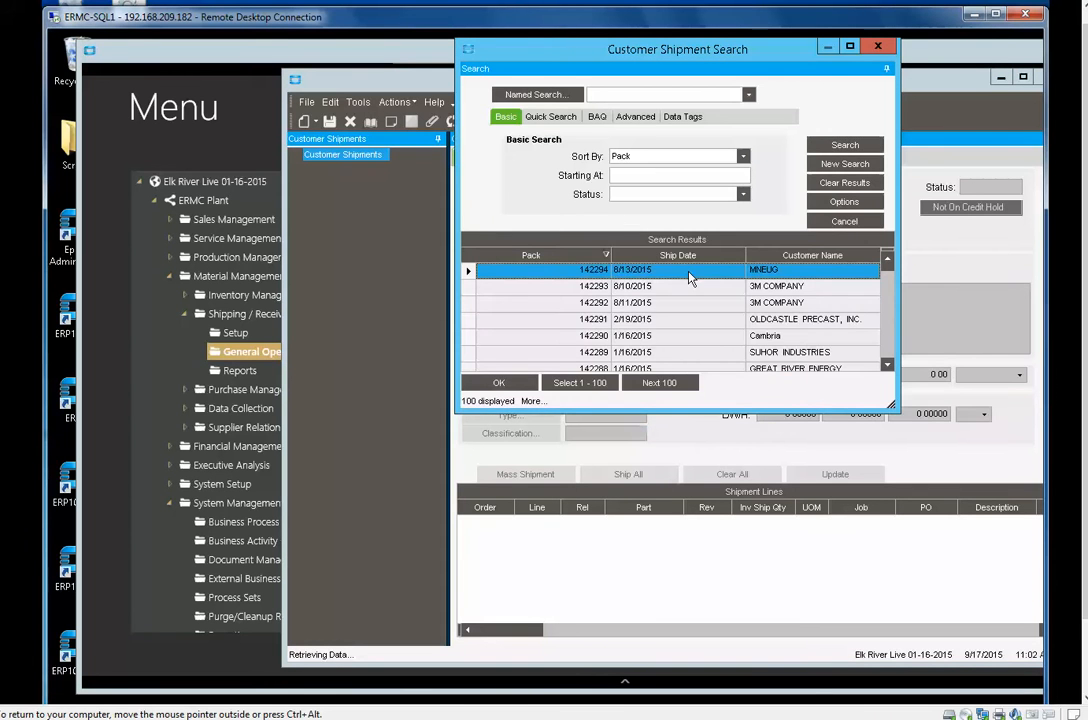
pyautogui.doubleClick(692, 278)
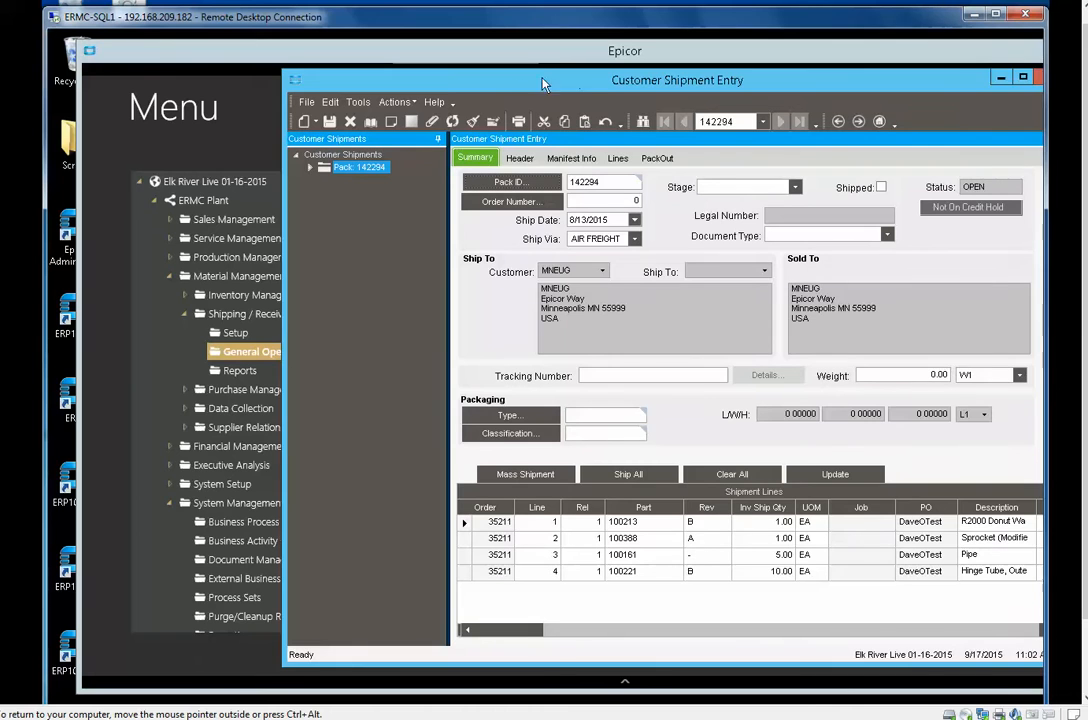
pyautogui.moveTo(543, 83); pyautogui.dragTo(408, 88)
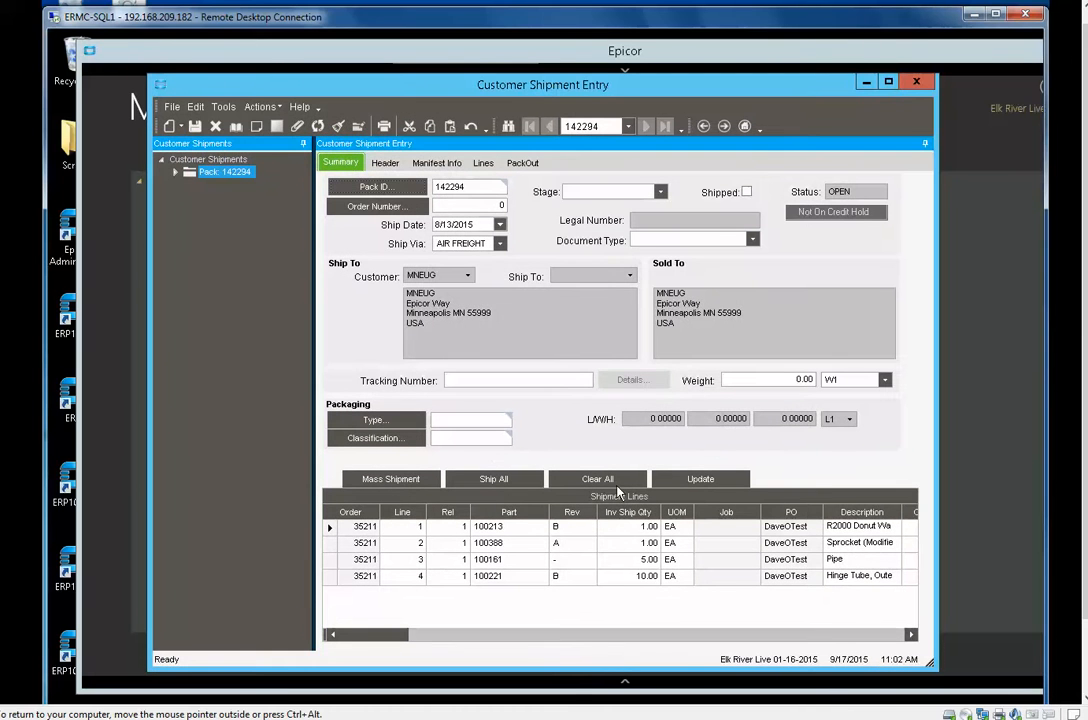
# - Expand the pack's lines and show the invoice comments of the first line, part 100213
pyautogui.click(175, 172)
pyautogui.click(190, 185)
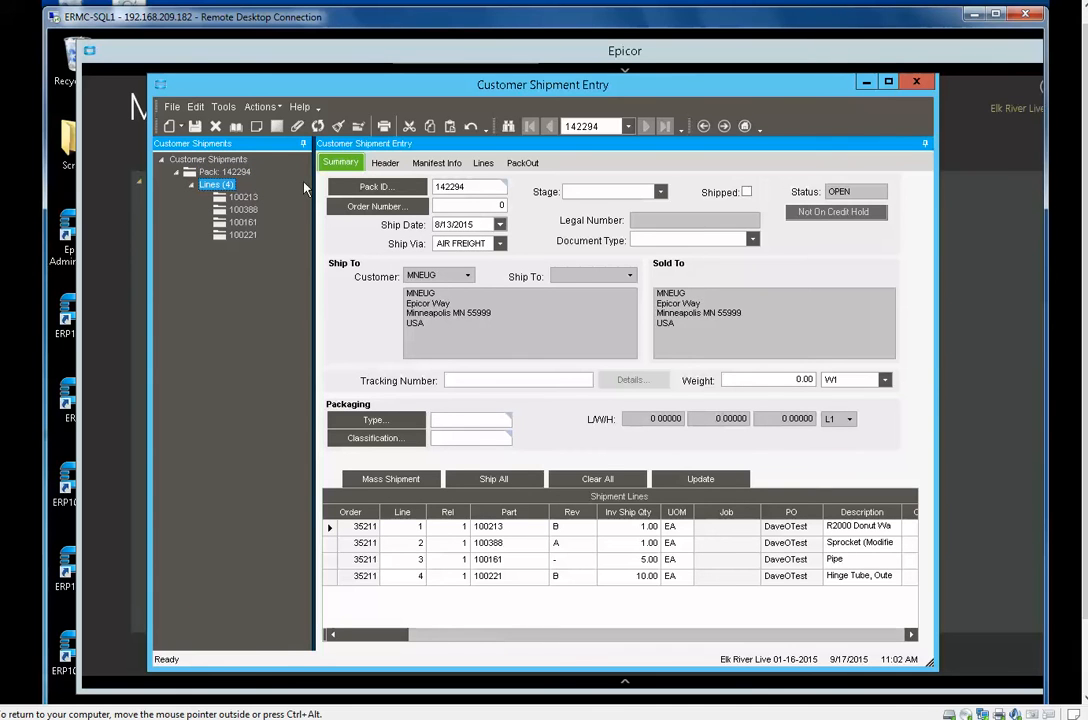
pyautogui.click(483, 162)
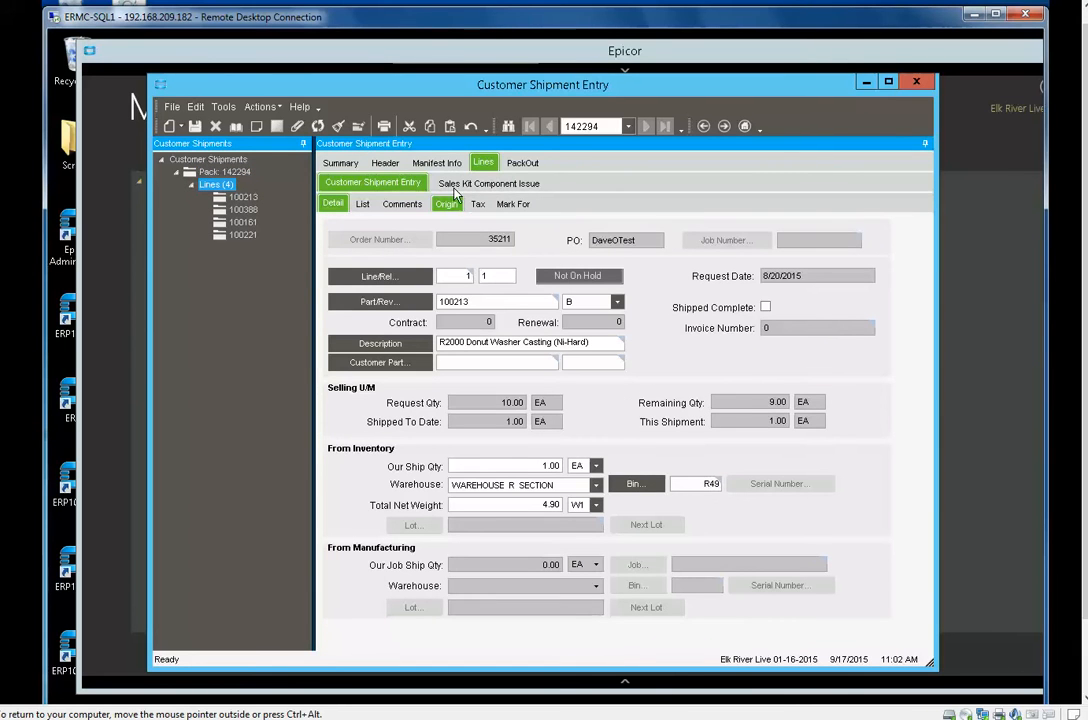
pyautogui.click(392, 205)
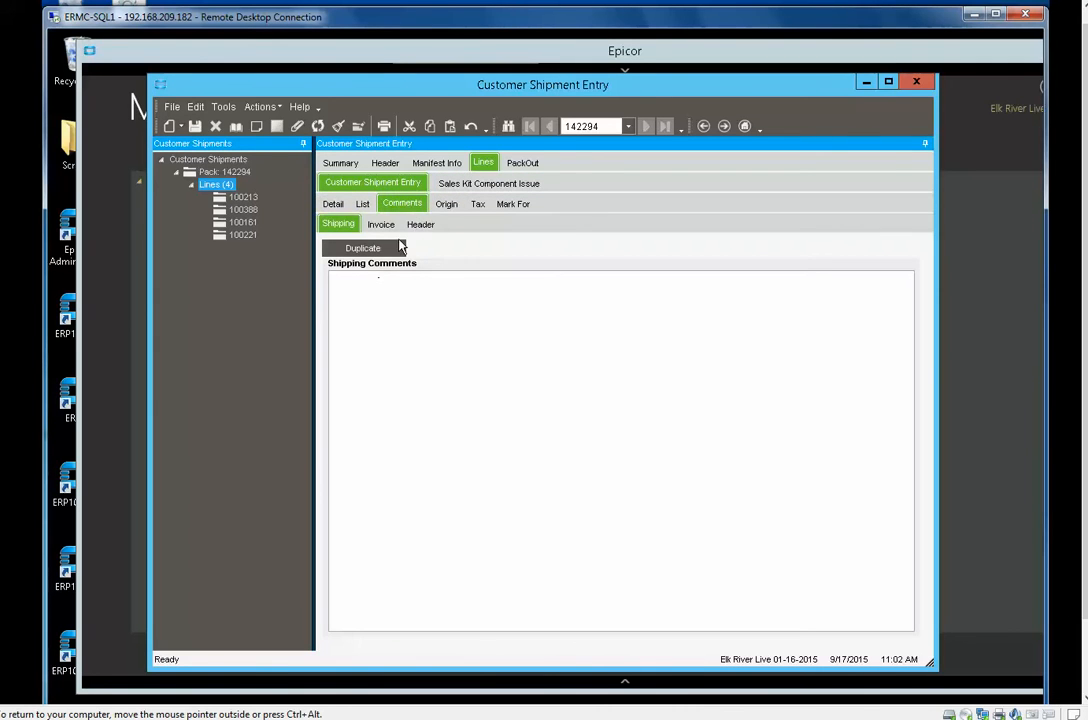
pyautogui.click(381, 224)
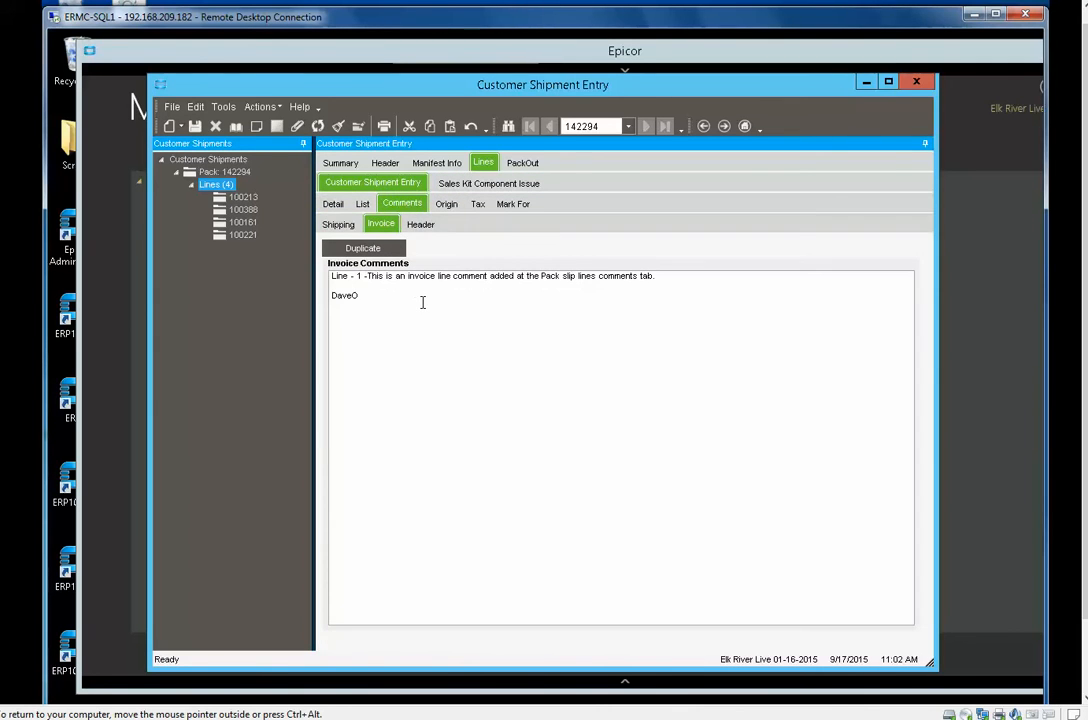
# - Review the invoice comments of the other three shipment lines, parts 100388, 100161 and 100221
pyautogui.click(242, 211)
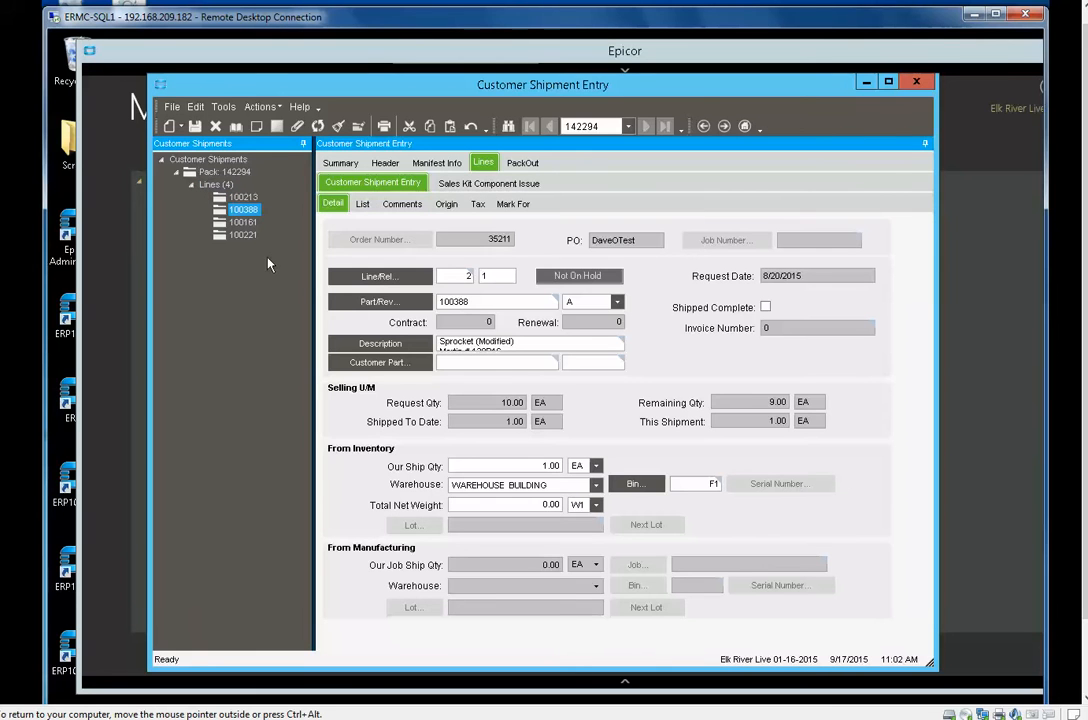
pyautogui.click(403, 205)
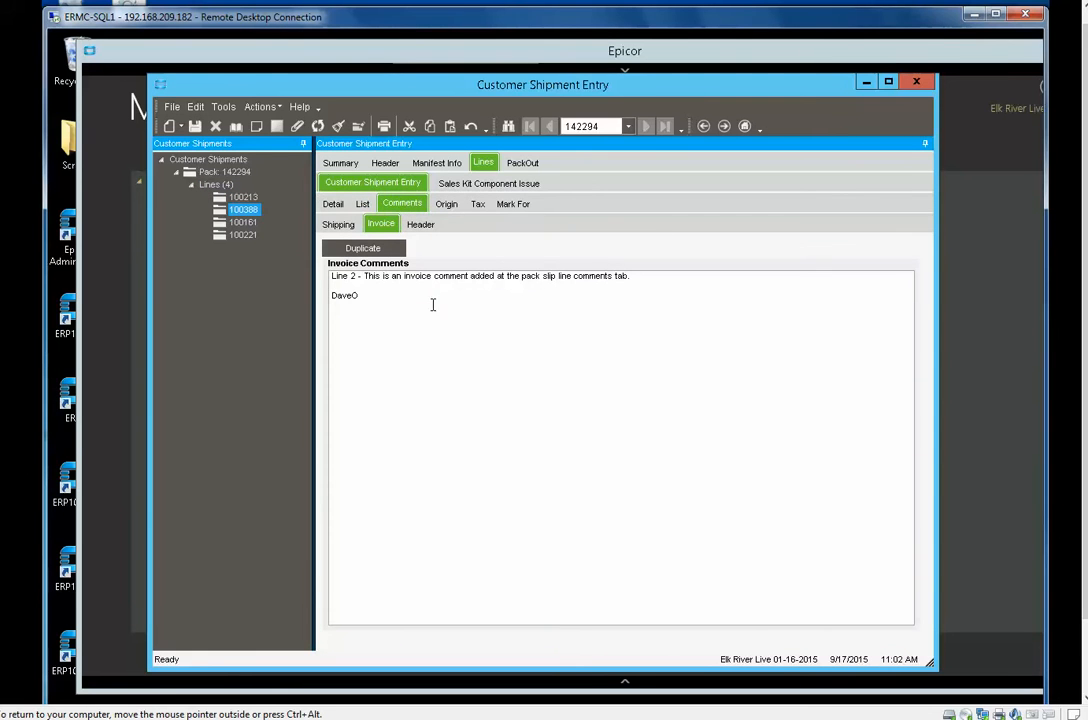
pyautogui.click(244, 222)
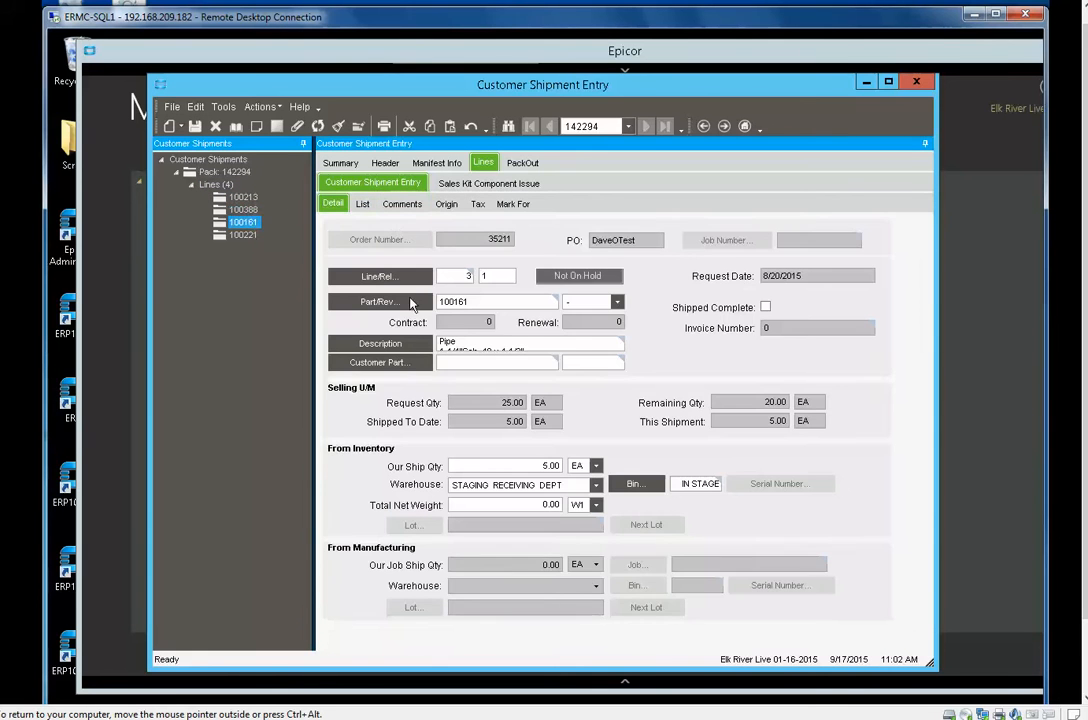
pyautogui.click(402, 204)
pyautogui.click(244, 236)
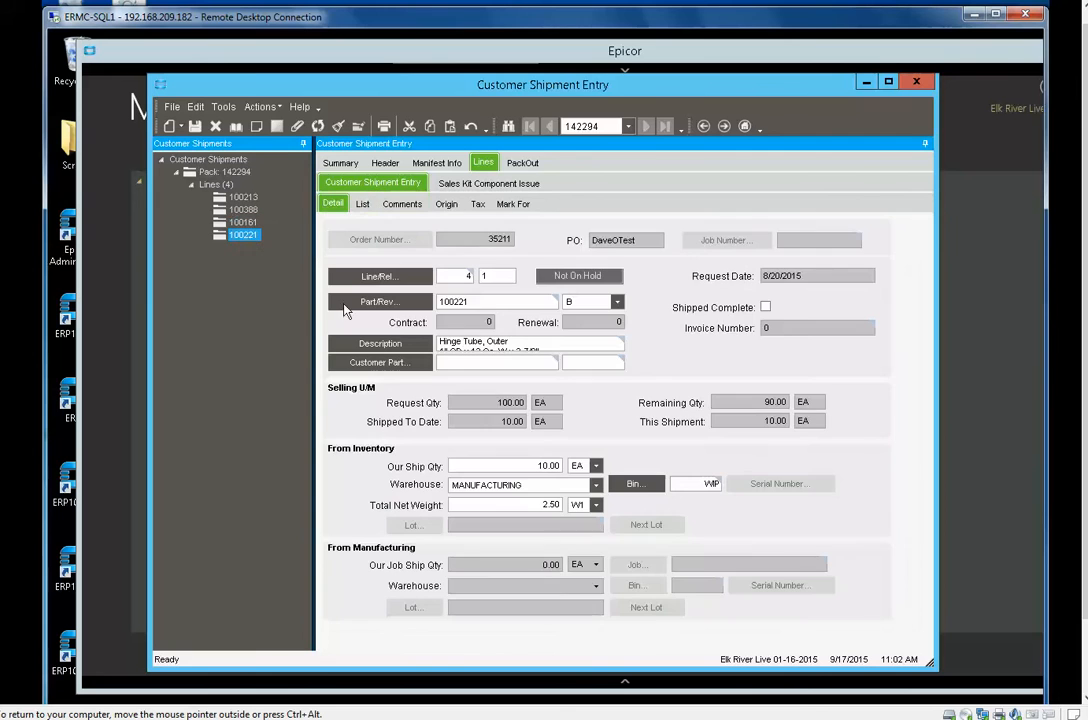
pyautogui.click(412, 206)
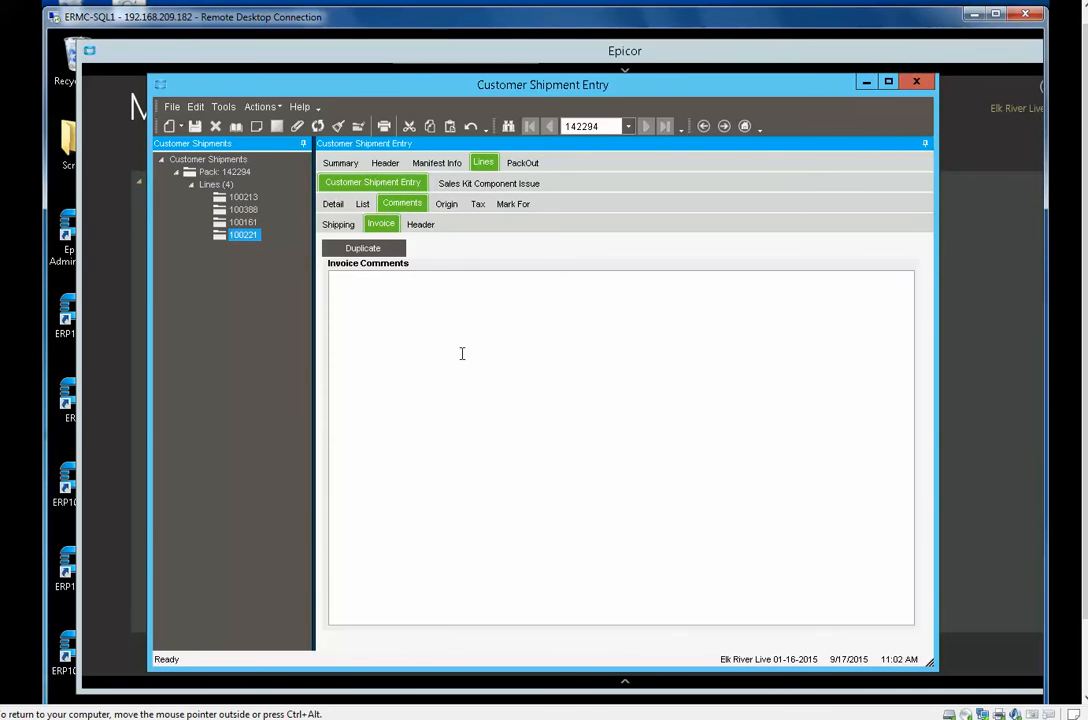
# - Show the field help's technical details for the invoice comment of part 100213, widening the help area to read the full field names
pyautogui.click(247, 198)
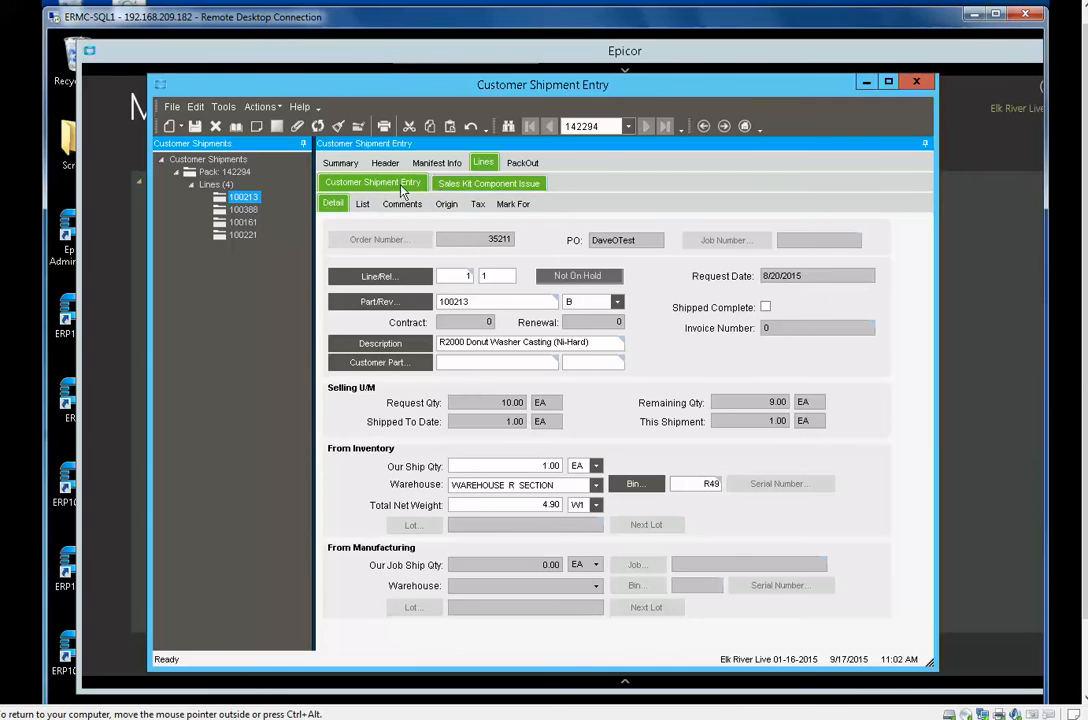
pyautogui.click(406, 205)
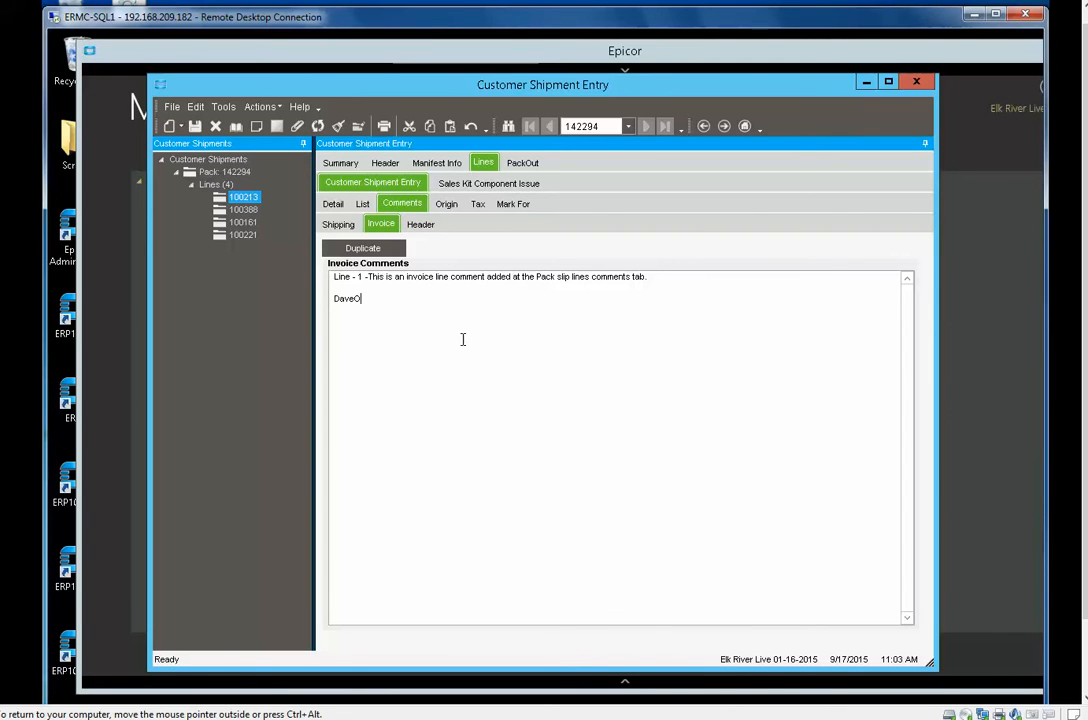
pyautogui.click(301, 107)
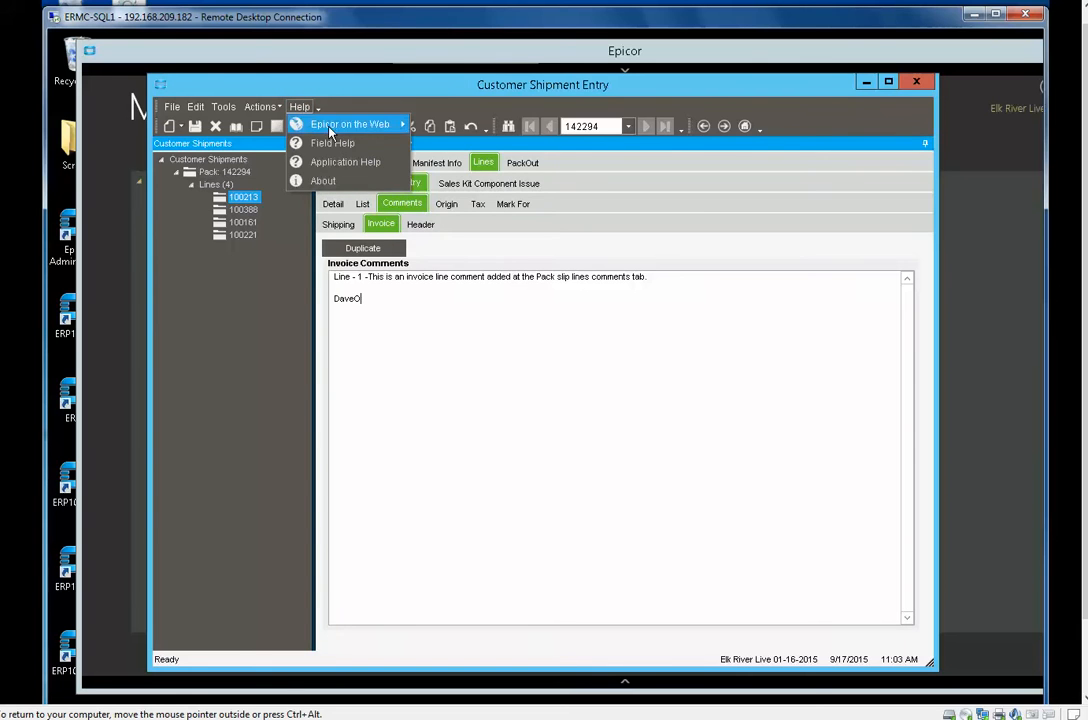
pyautogui.click(358, 145)
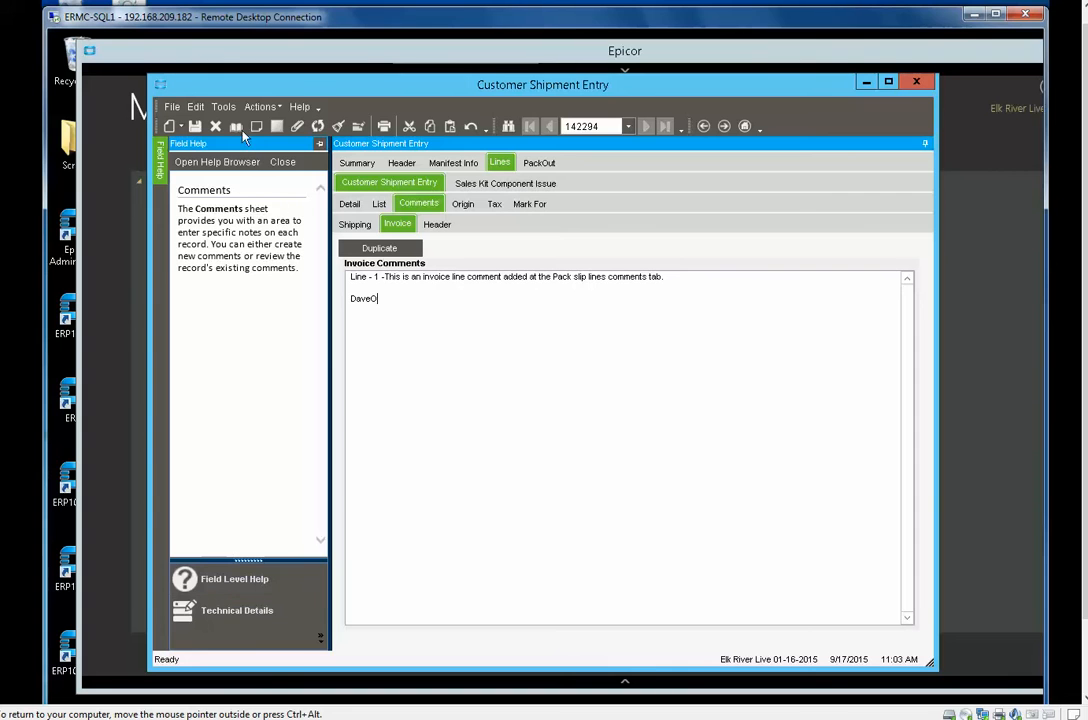
pyautogui.click(161, 167)
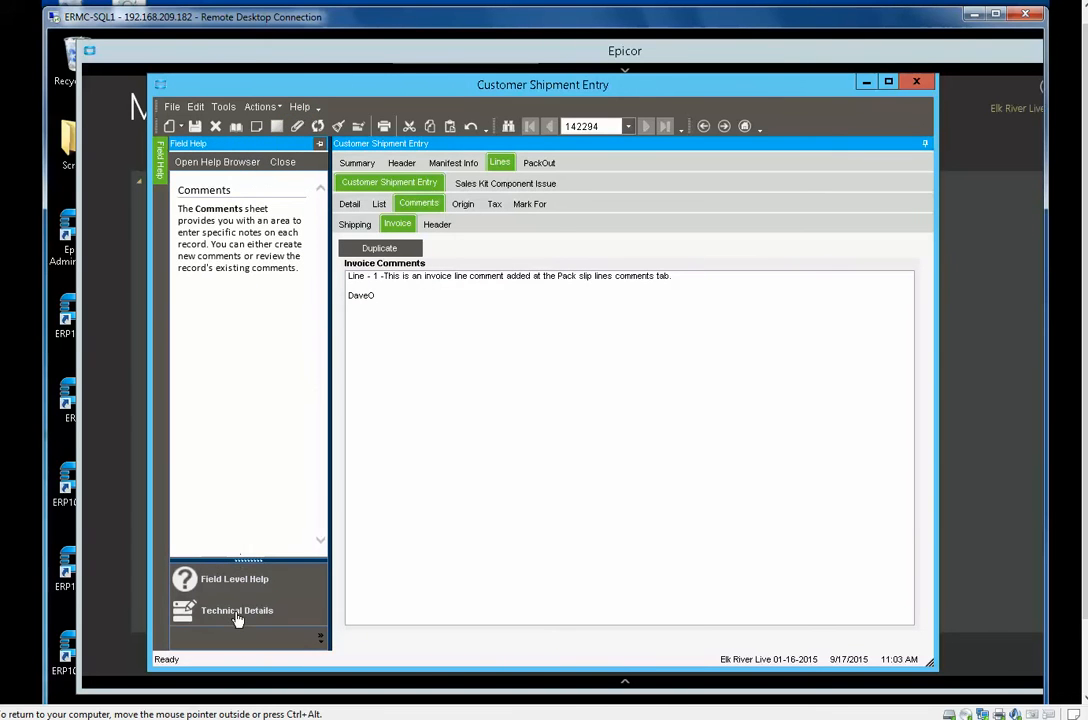
pyautogui.click(237, 612)
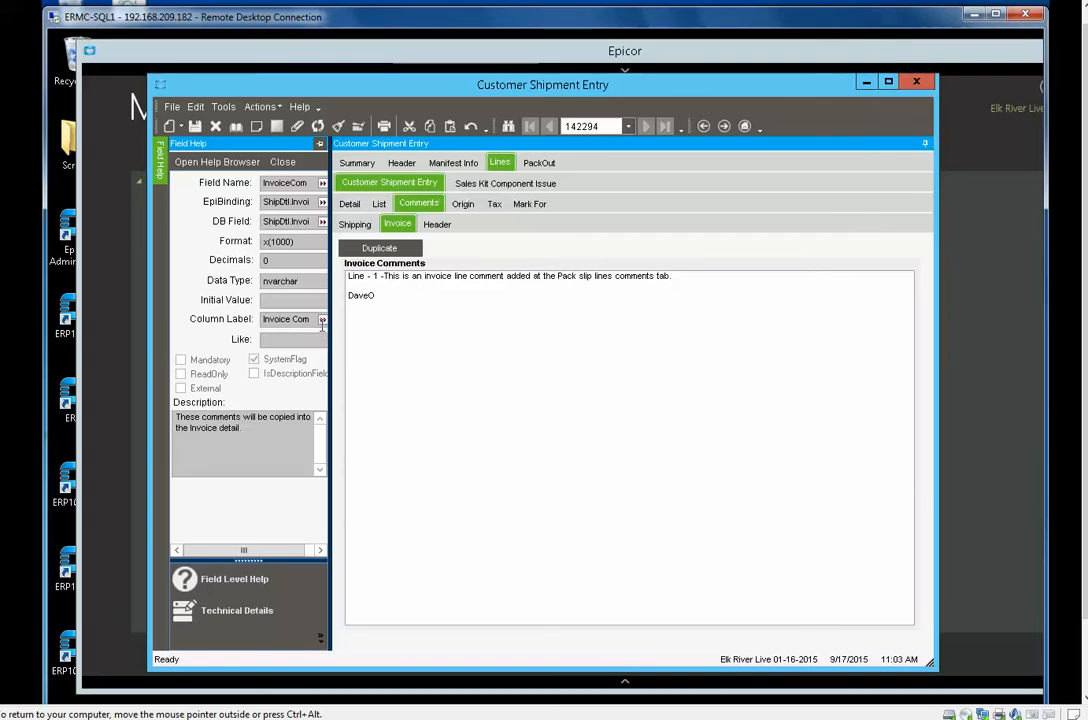
pyautogui.moveTo(329, 333); pyautogui.dragTo(367, 345)
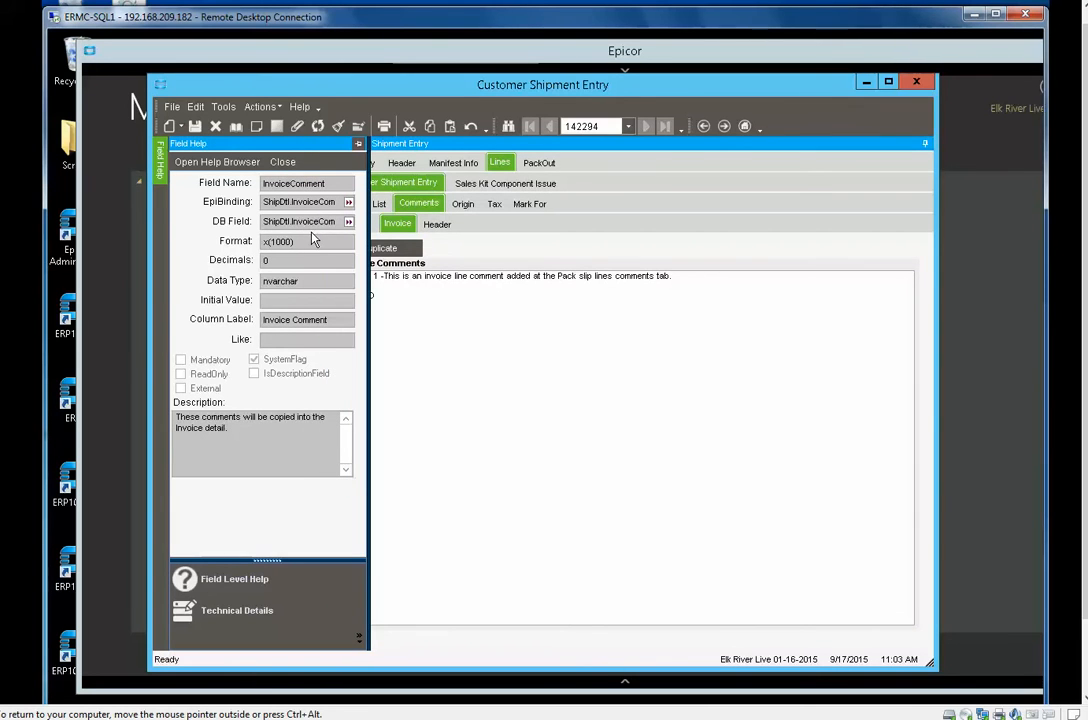
pyautogui.moveTo(370, 288); pyautogui.dragTo(427, 290)
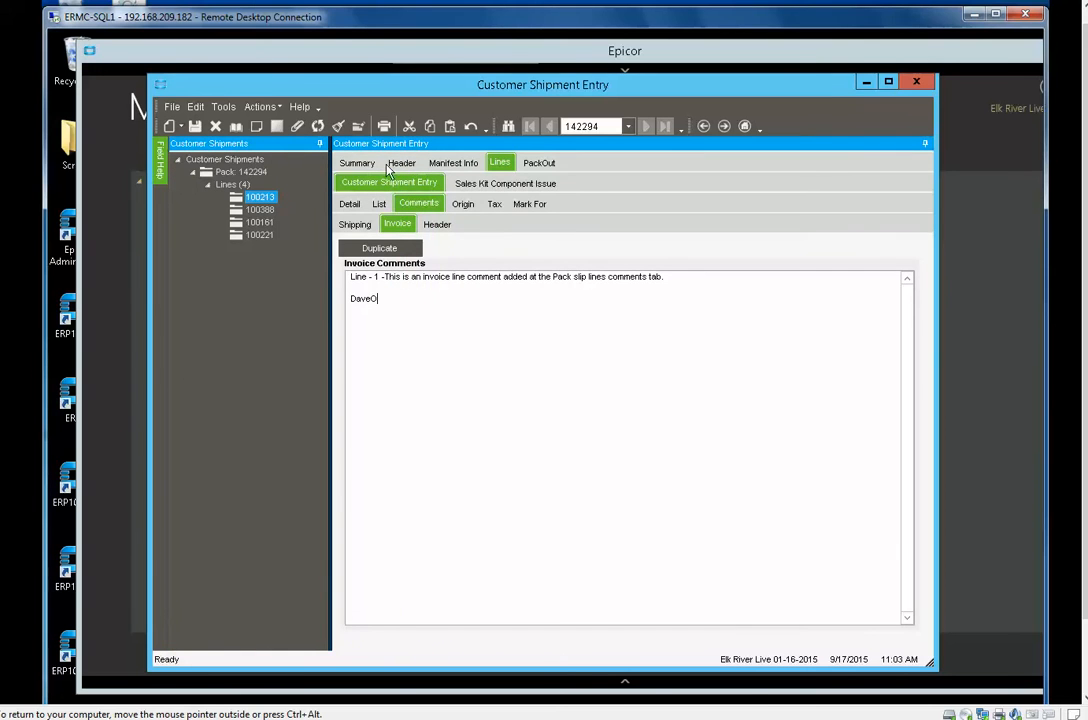
# - Check the pack header's Log field details and general shipping comments, and go back to the line's invoice comment field
pyautogui.click(356, 163)
pyautogui.click(403, 164)
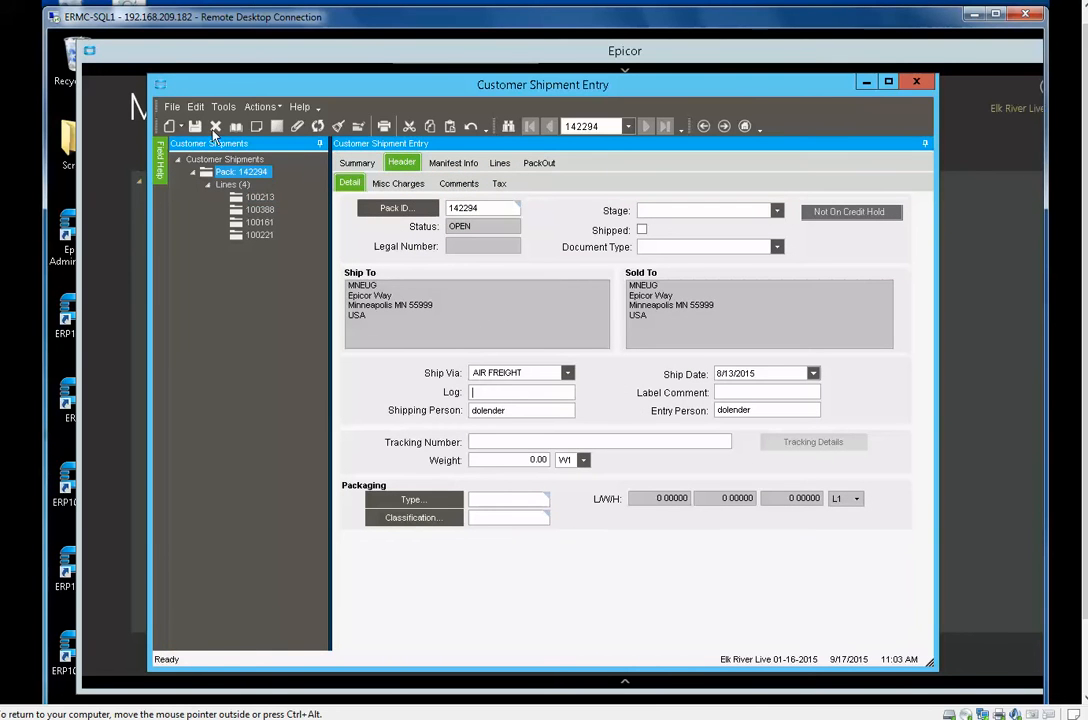
pyautogui.moveTo(157, 170)
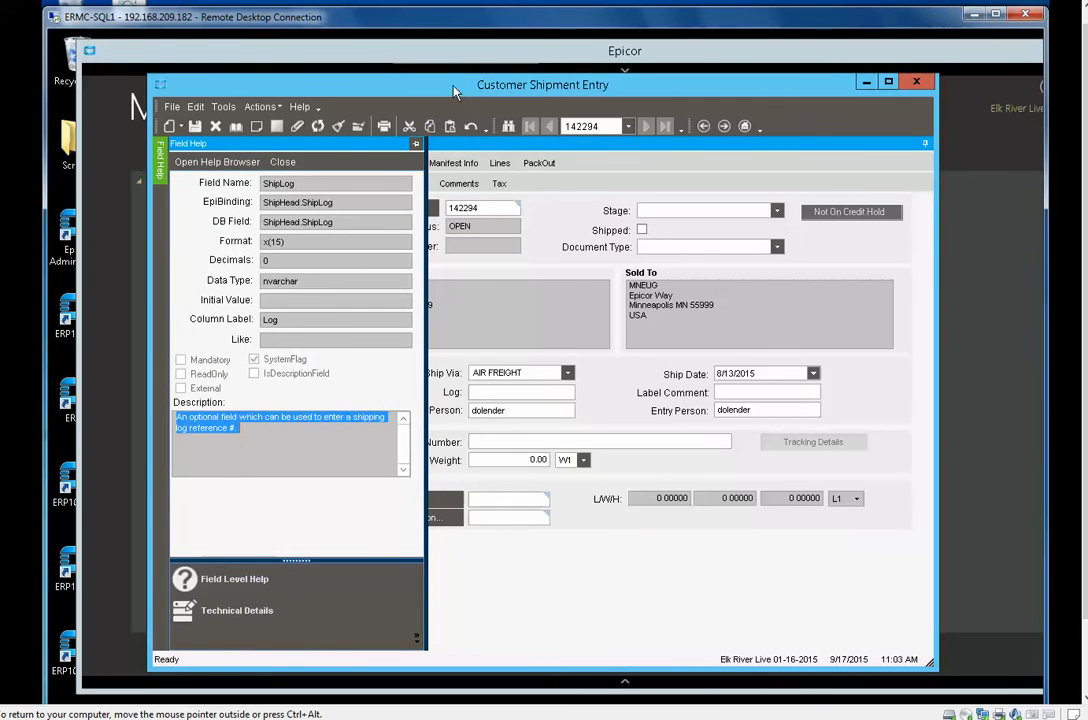
pyautogui.click(459, 183)
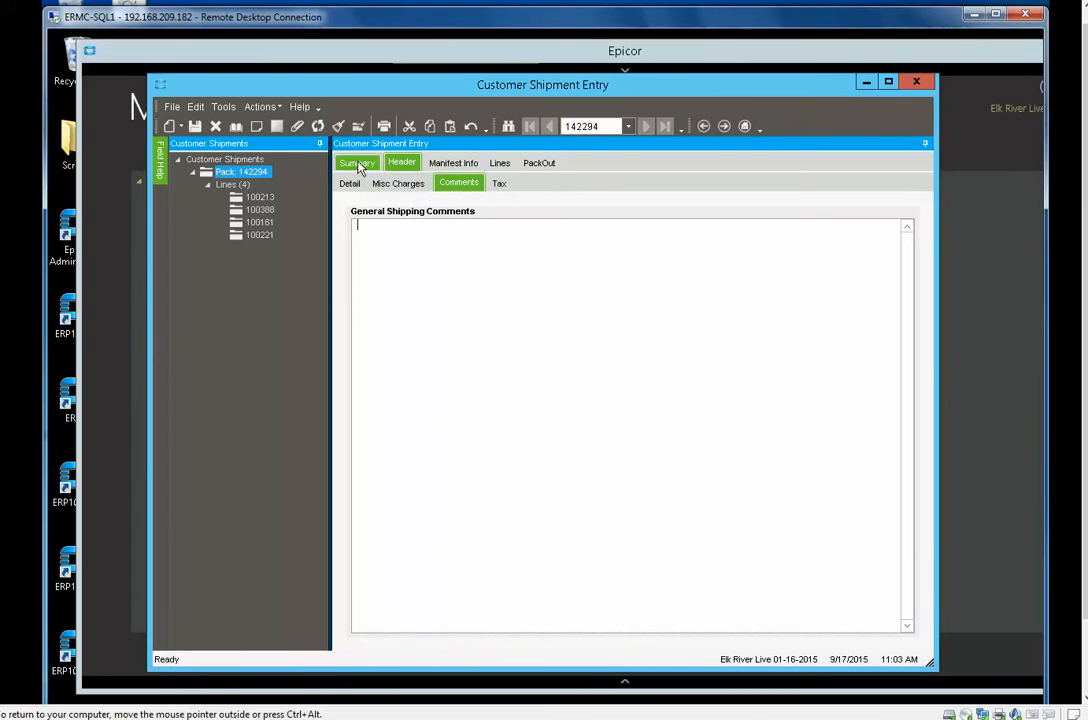
pyautogui.click(496, 166)
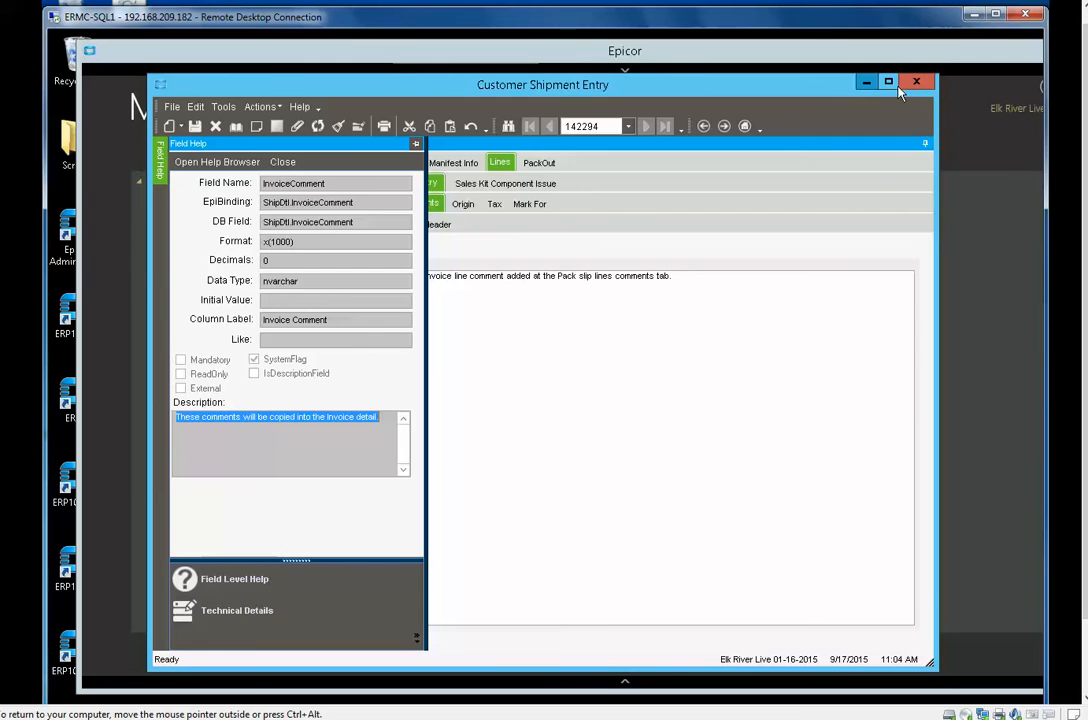
# - Minimise Customer Shipment Entry and open Report Style from System Management > Reporting, repositioning its window
pyautogui.click(866, 85)
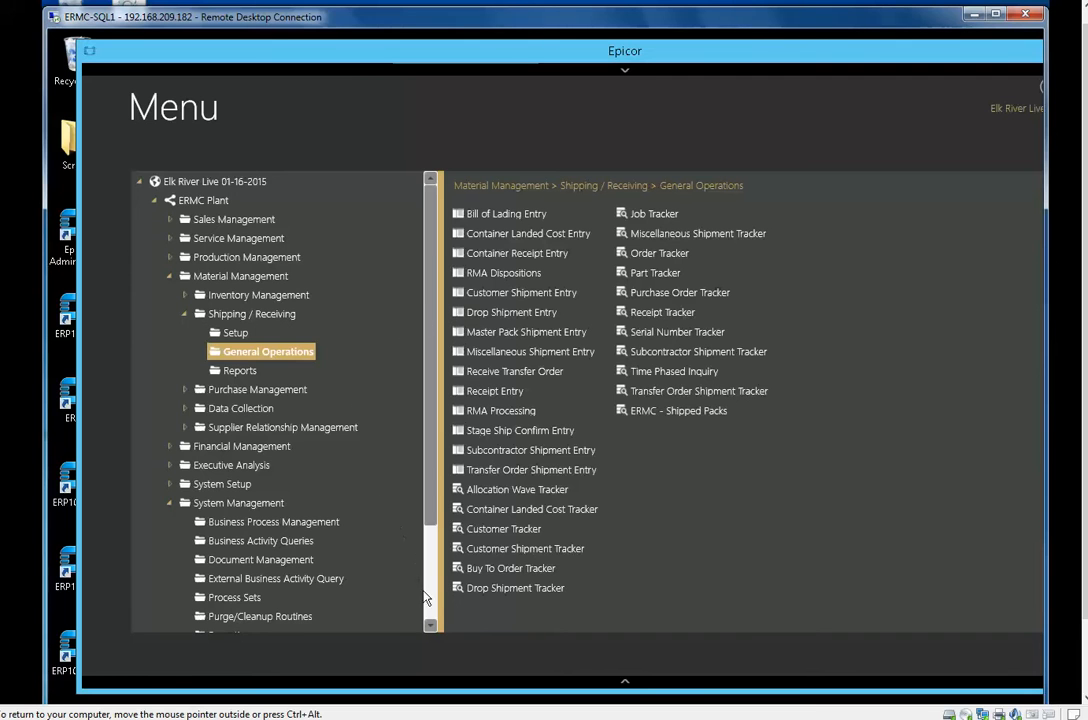
pyautogui.scroll(-2, 367, 509)
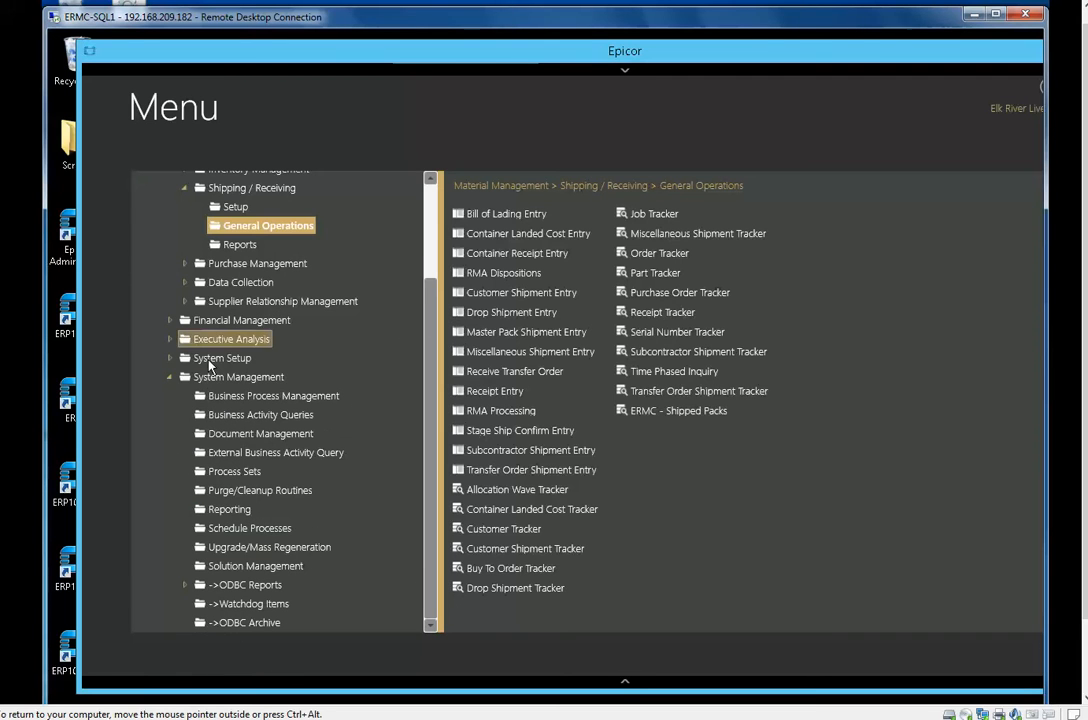
pyautogui.click(232, 509)
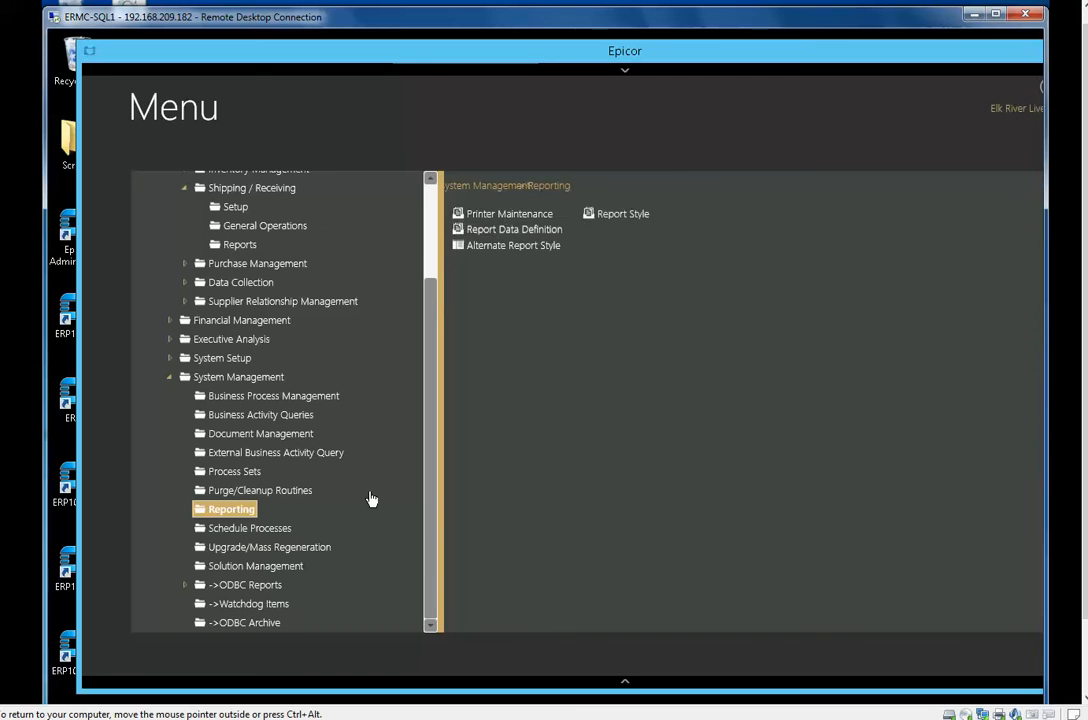
pyautogui.click(635, 217)
pyautogui.moveTo(531, 146); pyautogui.dragTo(451, 133)
# - Search the report styles starting at "pack", load the PackSlip report and expand its list of report styles
pyautogui.click(505, 243)
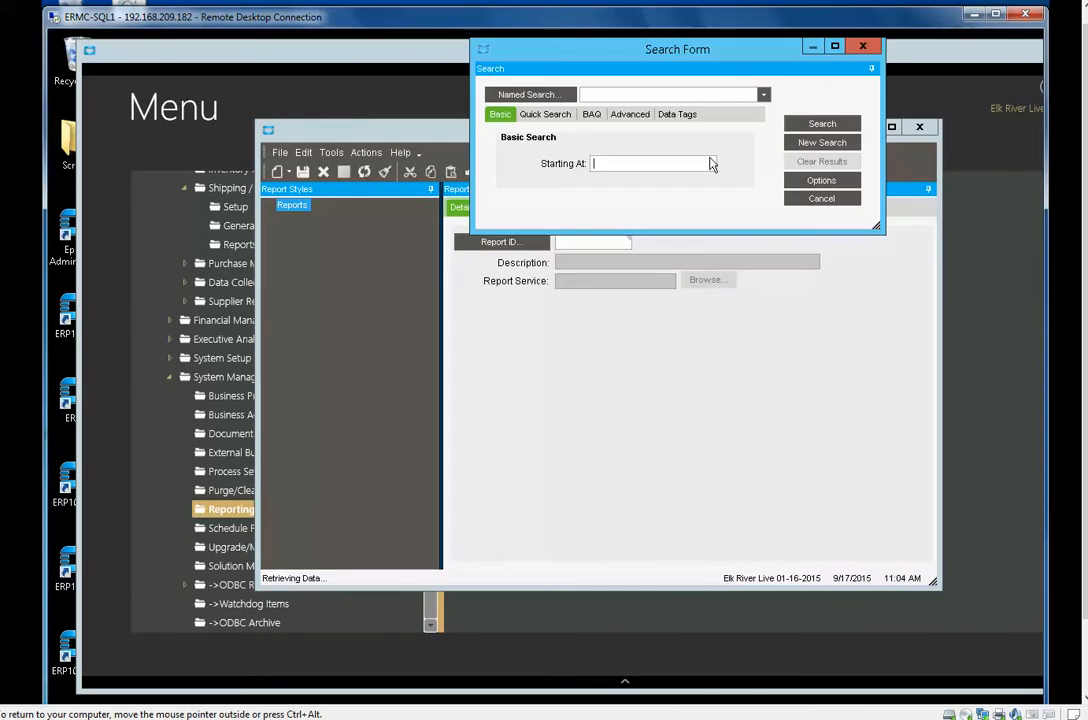
pyautogui.write('pack')
pyautogui.press('Return')
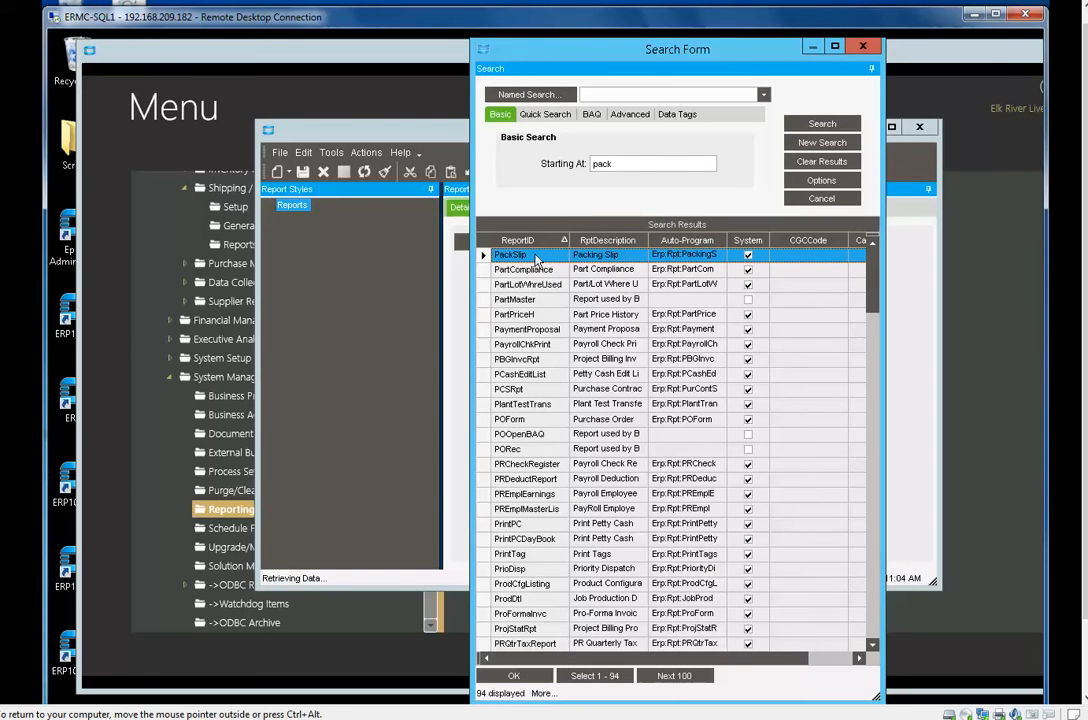
pyautogui.doubleClick(536, 259)
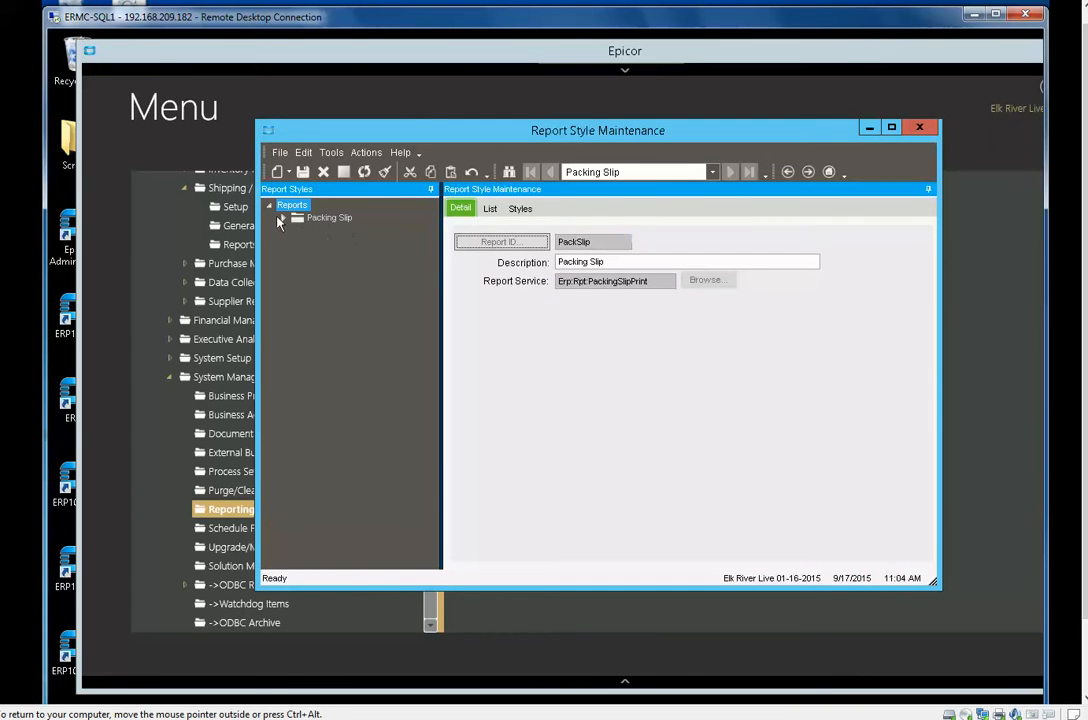
pyautogui.click(284, 219)
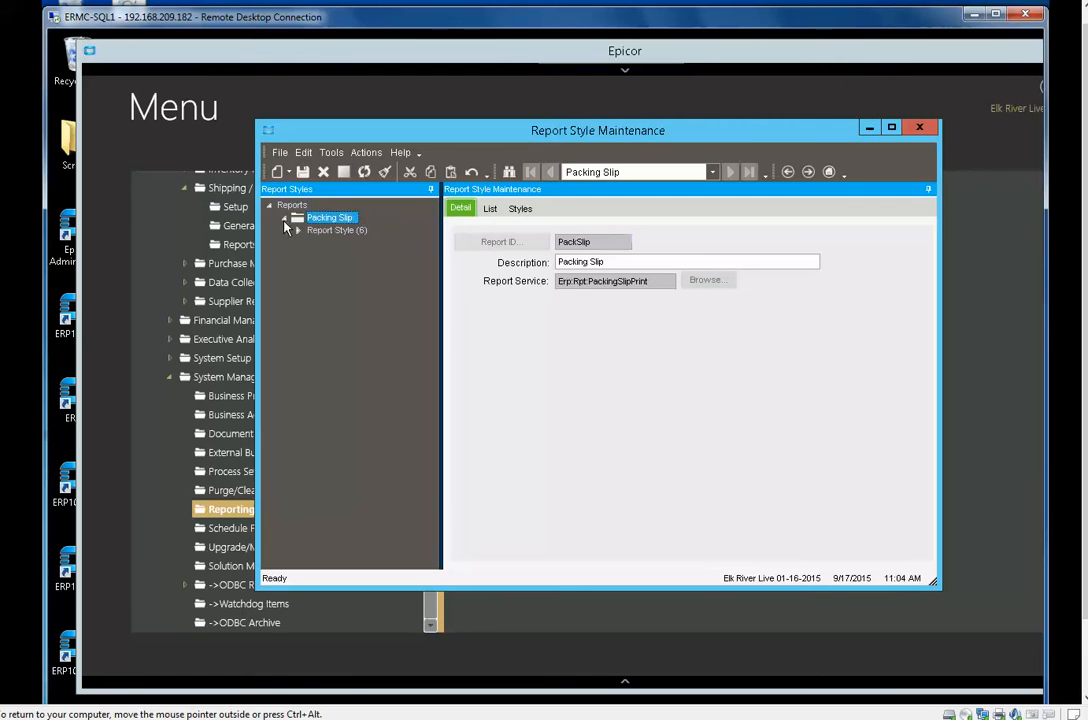
pyautogui.click(298, 230)
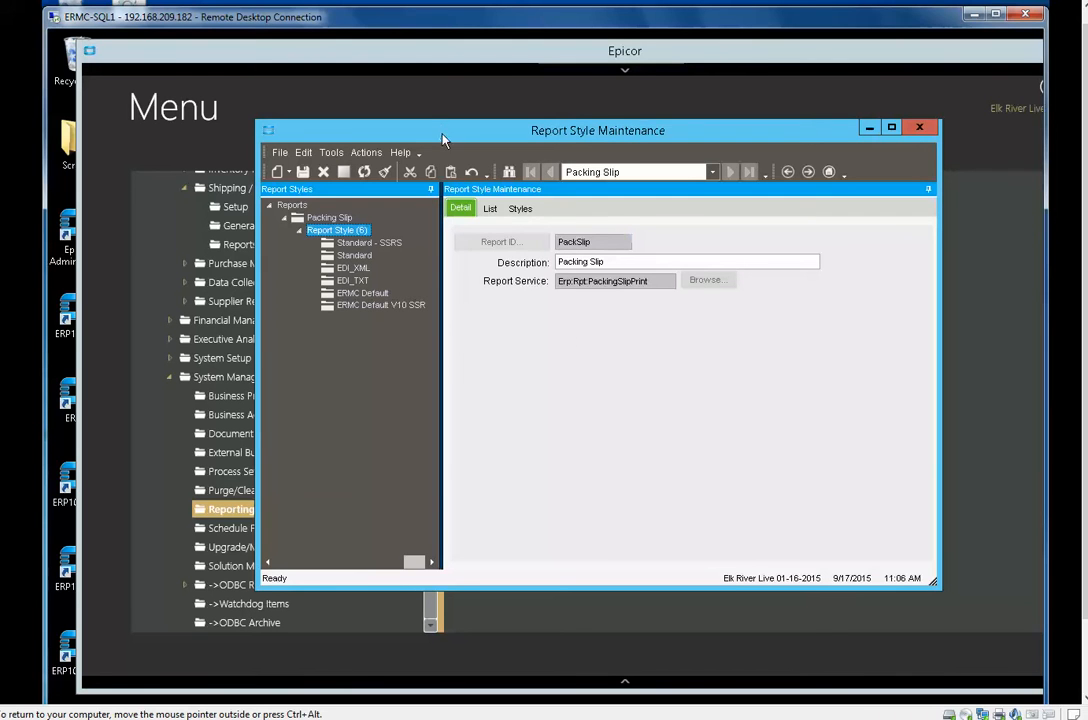
pyautogui.moveTo(430, 123); pyautogui.dragTo(417, 103)
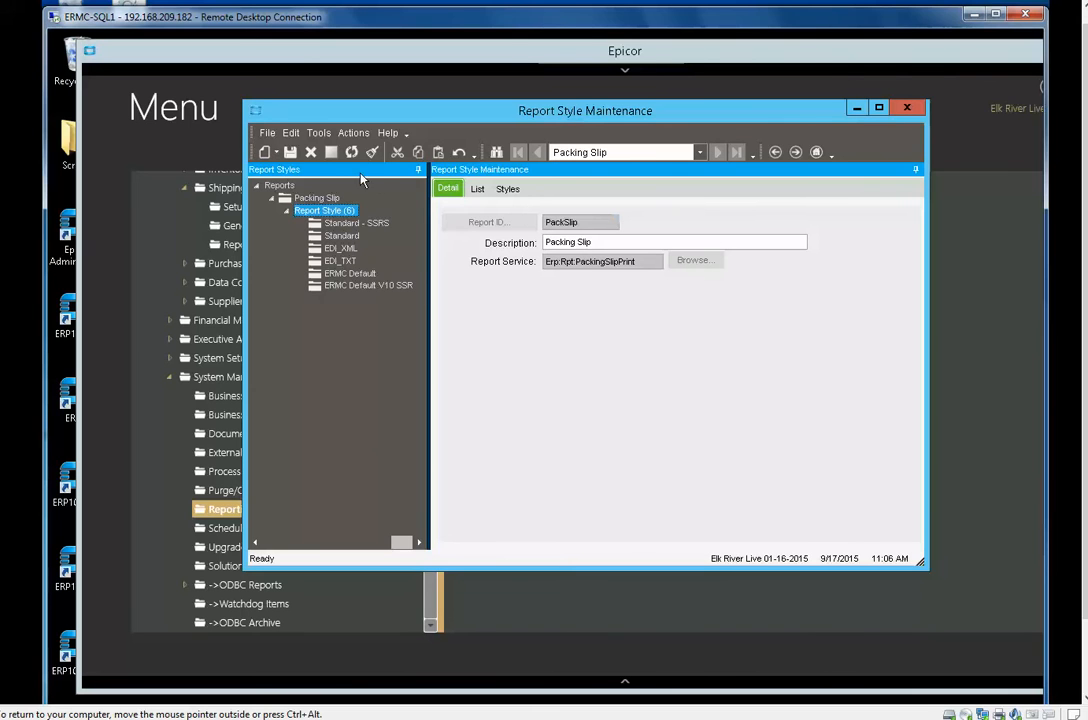
# - Add a new report style to the Packing Slip report with the description PackingSlipMNEUG
pyautogui.click(276, 152)
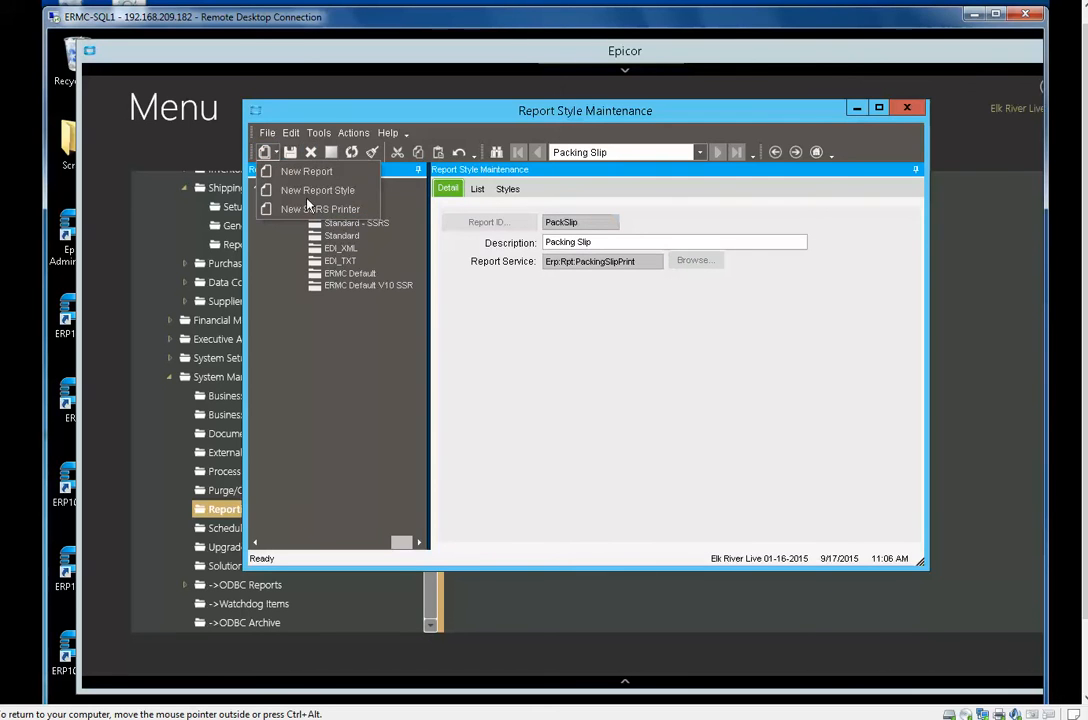
pyautogui.click(296, 190)
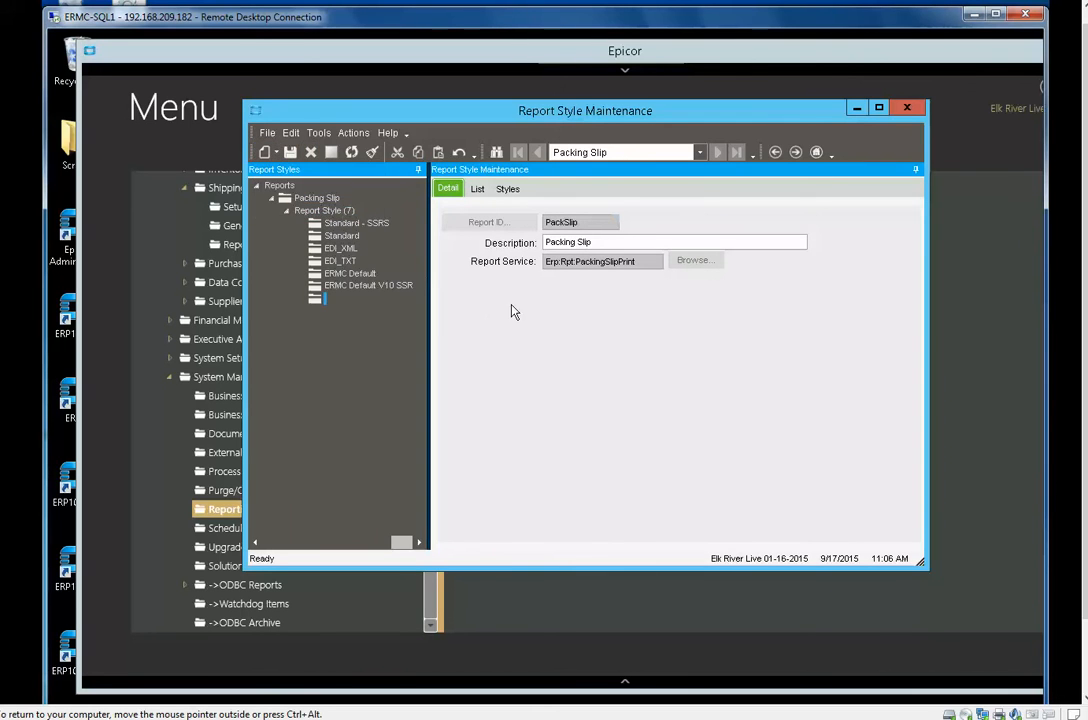
pyautogui.click(508, 189)
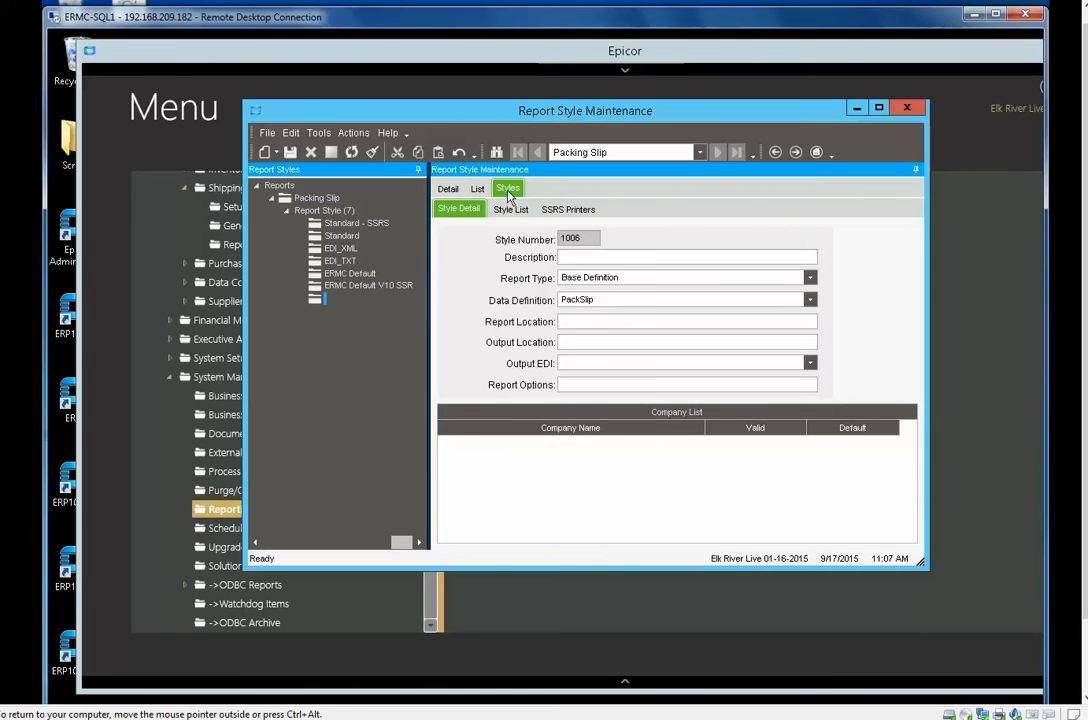
pyautogui.click(582, 258)
pyautogui.write('PackingSlipMNEUG')
pyautogui.press('Tab')
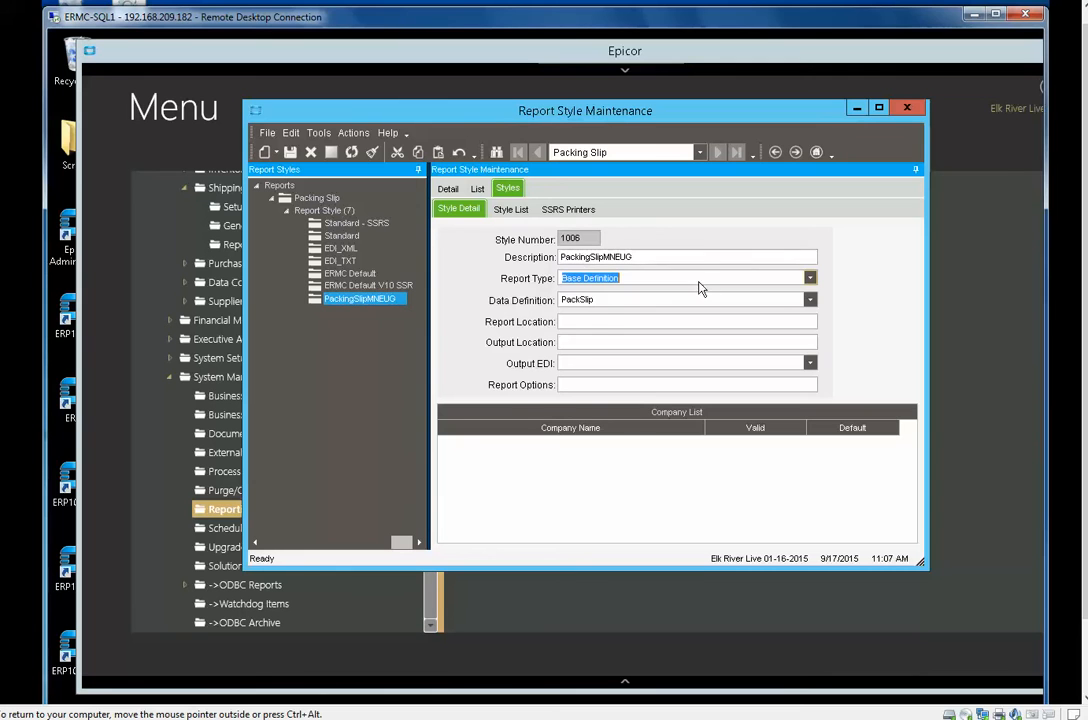
# - Set the new style's report type to SQL Server Reporting, placeholder report location to asdfasdf and output location to Database, and save it
pyautogui.click(810, 278)
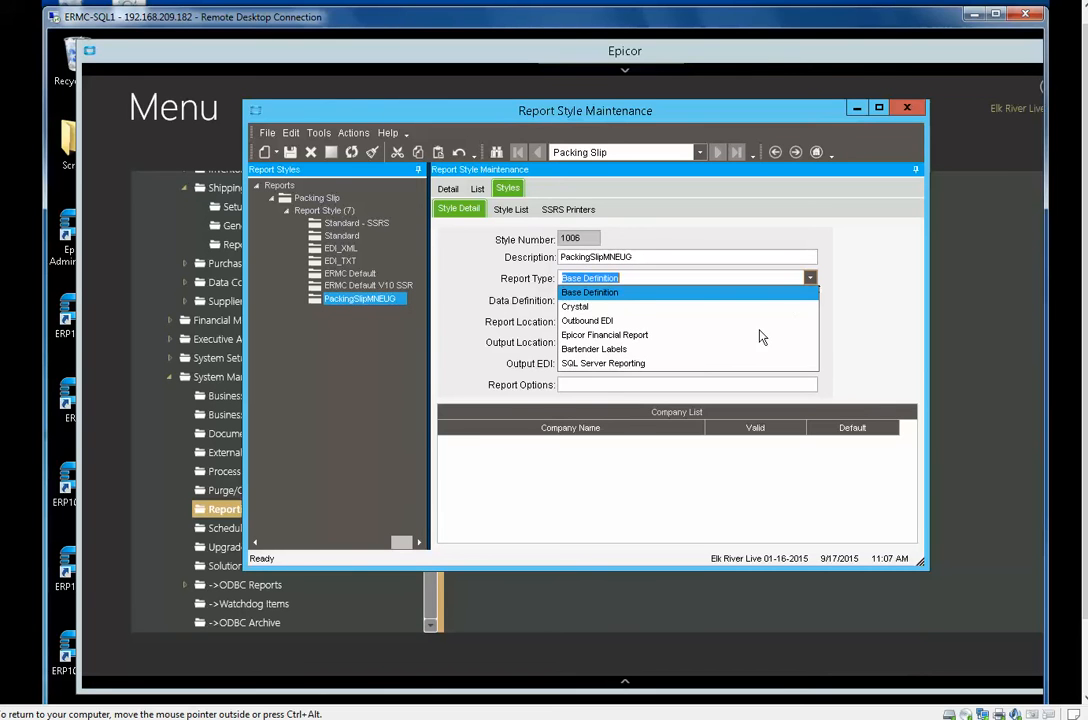
pyautogui.click(606, 366)
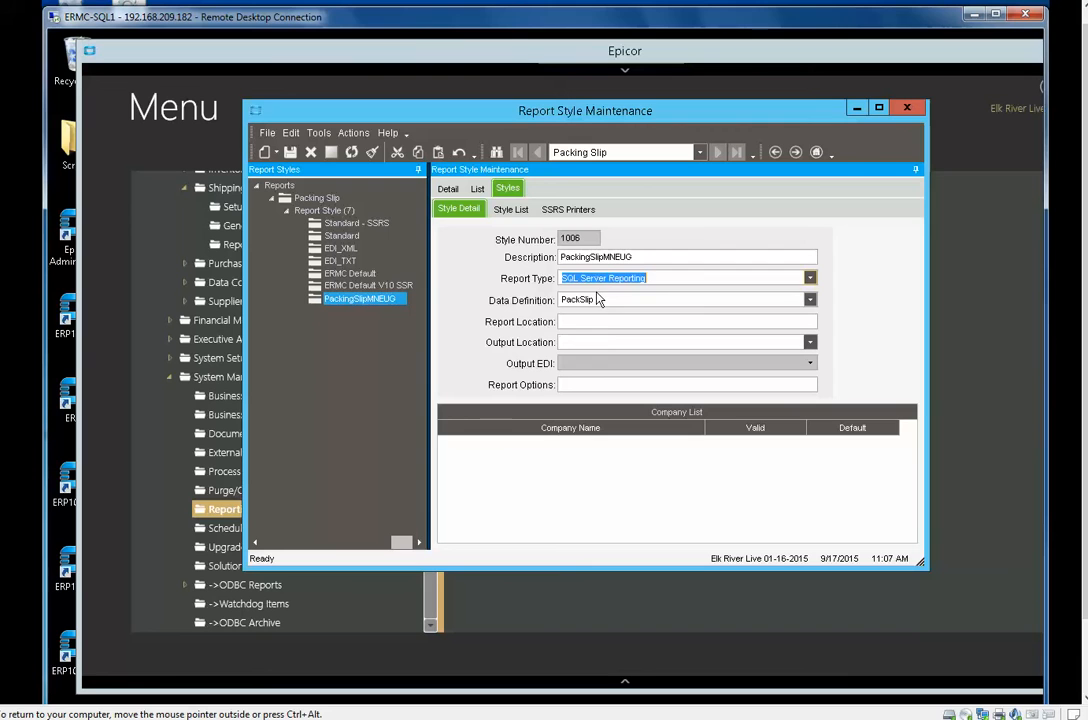
pyautogui.click(601, 321)
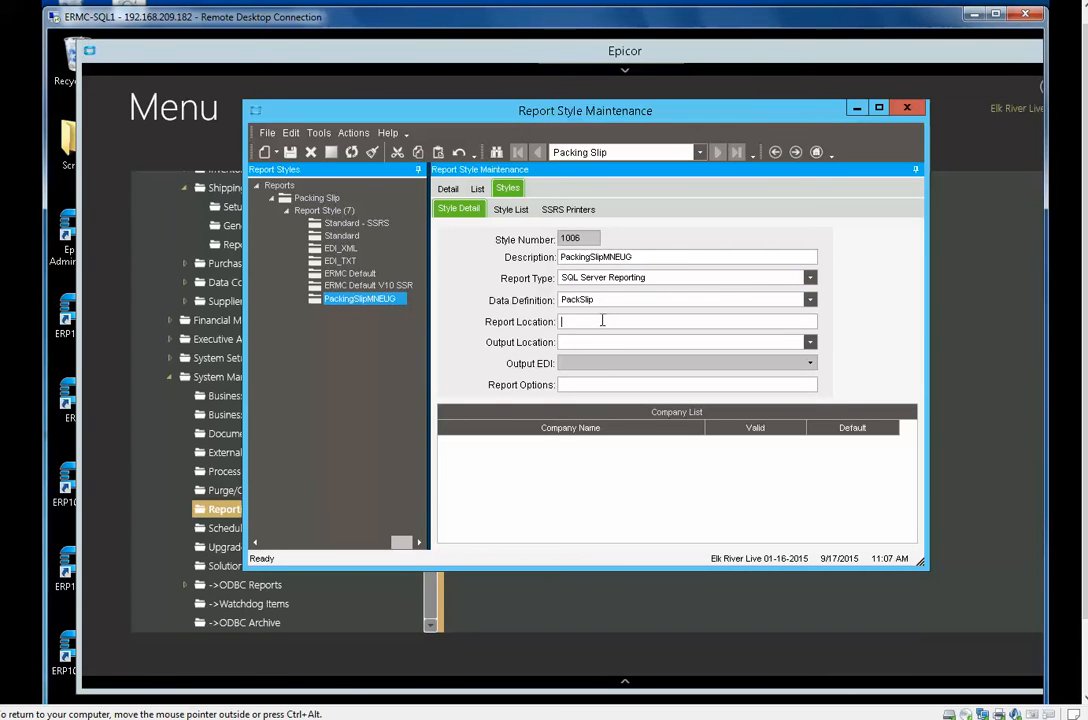
pyautogui.write('asdfasdf')
pyautogui.click(809, 342)
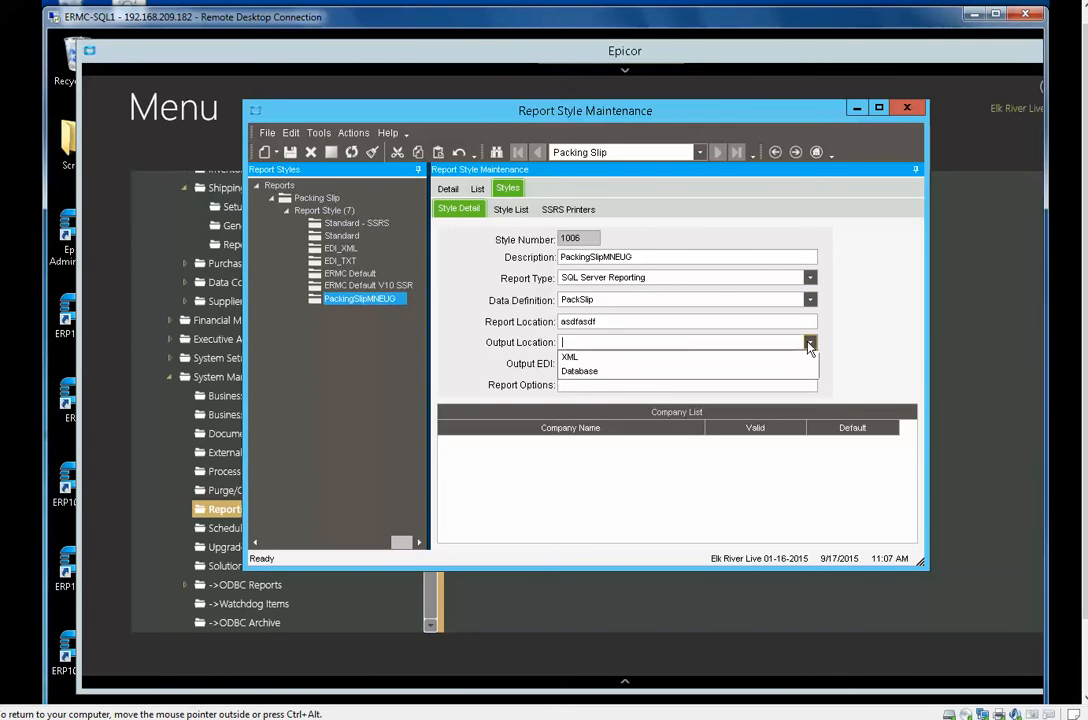
pyautogui.click(586, 372)
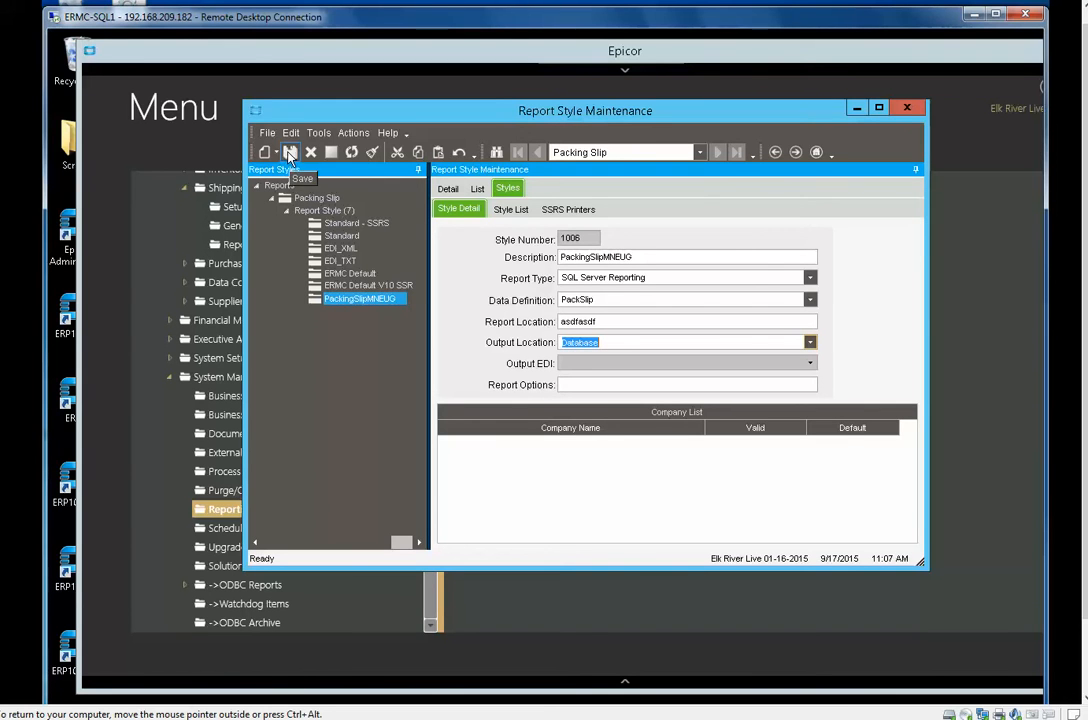
pyautogui.click(290, 153)
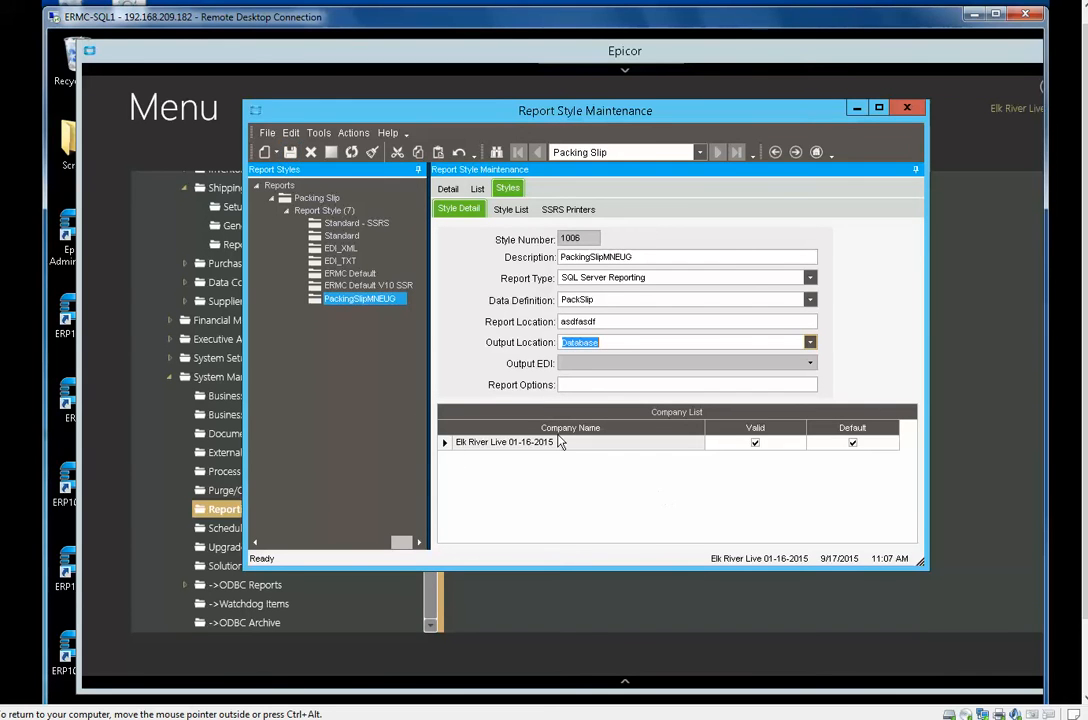
# - Copy the report location of the ERMC Default V10 SSRS style over the placeholder location of the PackingSlipMNEUG style
pyautogui.click(395, 288)
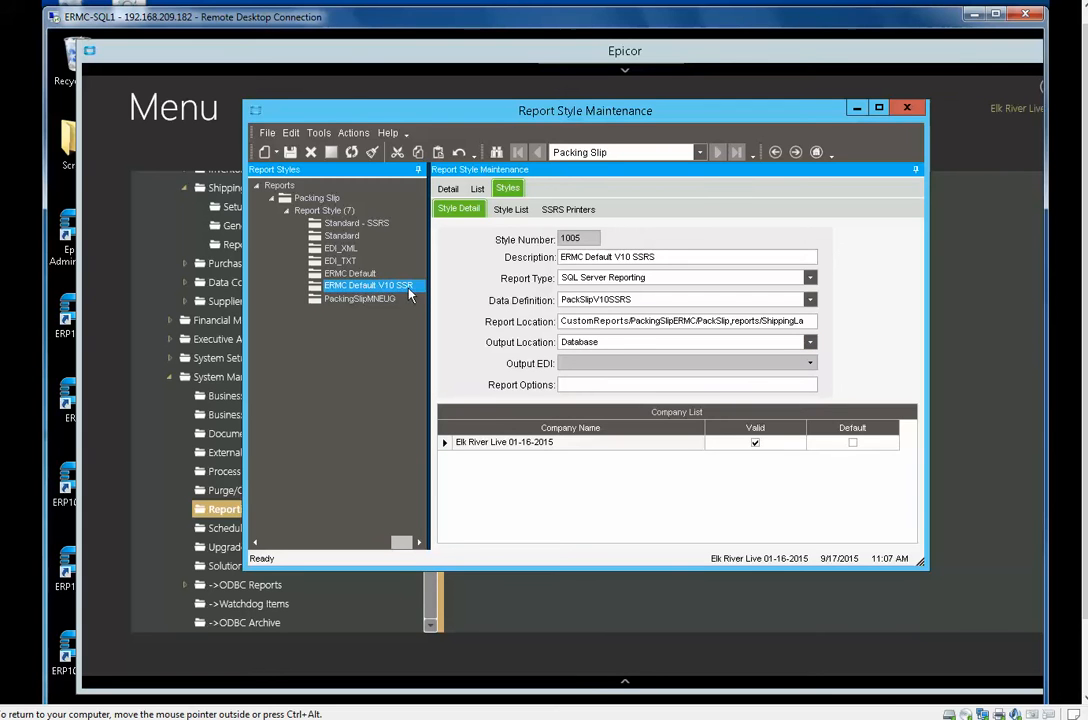
pyautogui.click(628, 322)
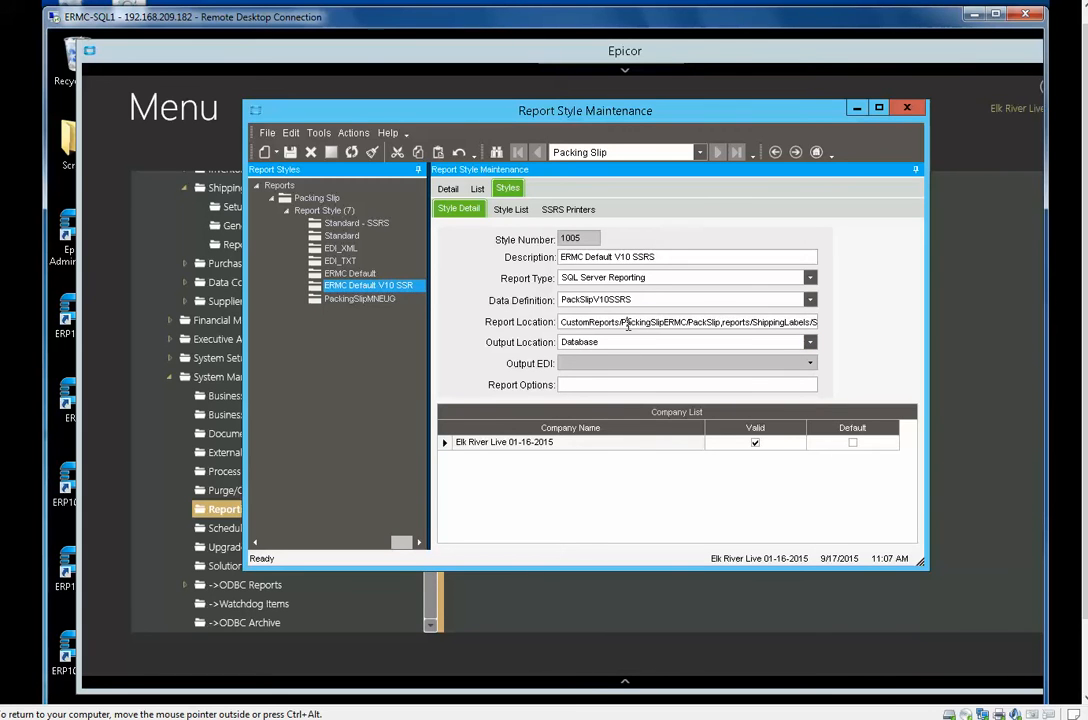
pyautogui.doubleClick(628, 322)
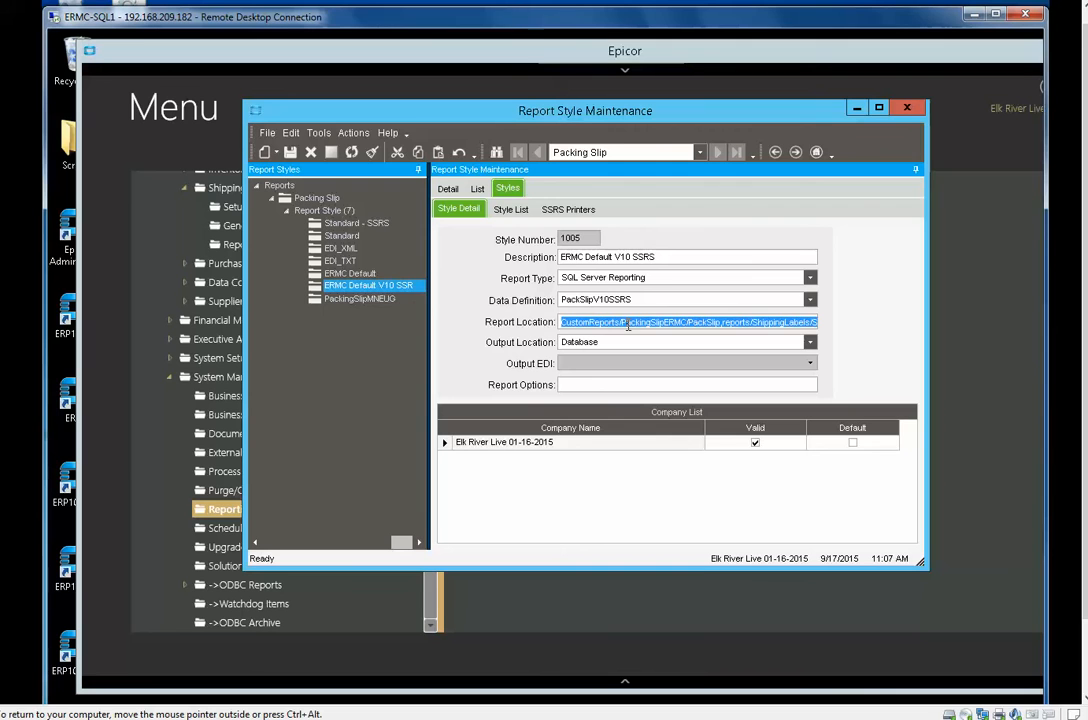
pyautogui.click(358, 300)
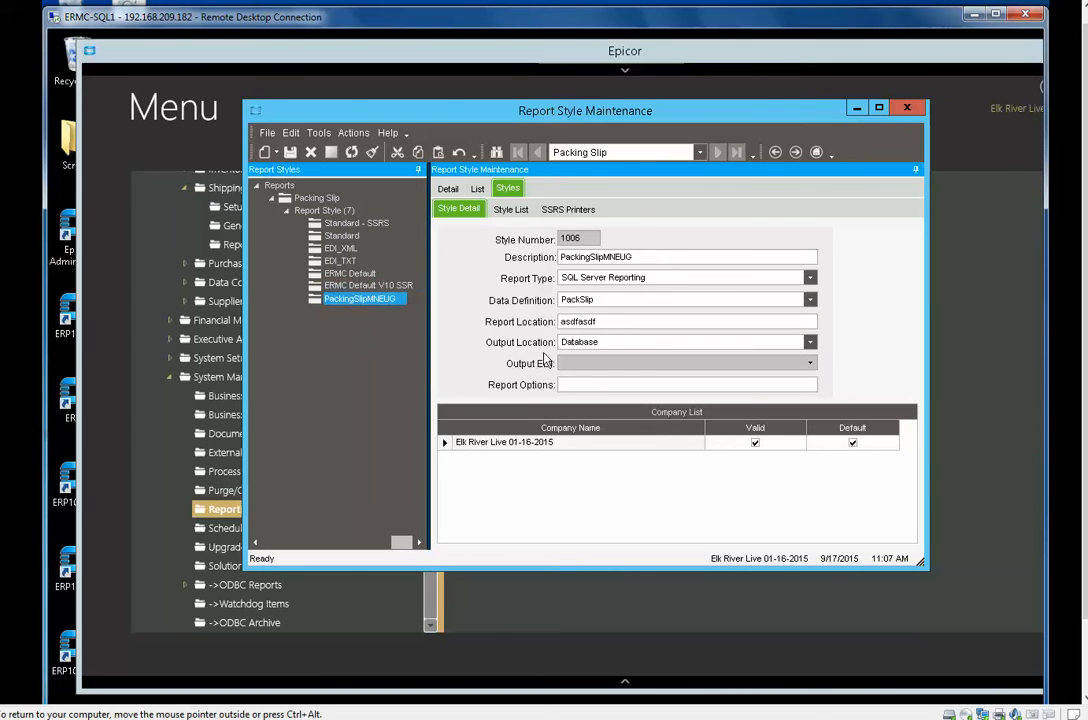
pyautogui.moveTo(605, 321); pyautogui.dragTo(562, 324)
pyautogui.hotkey('ctrl', 'v')
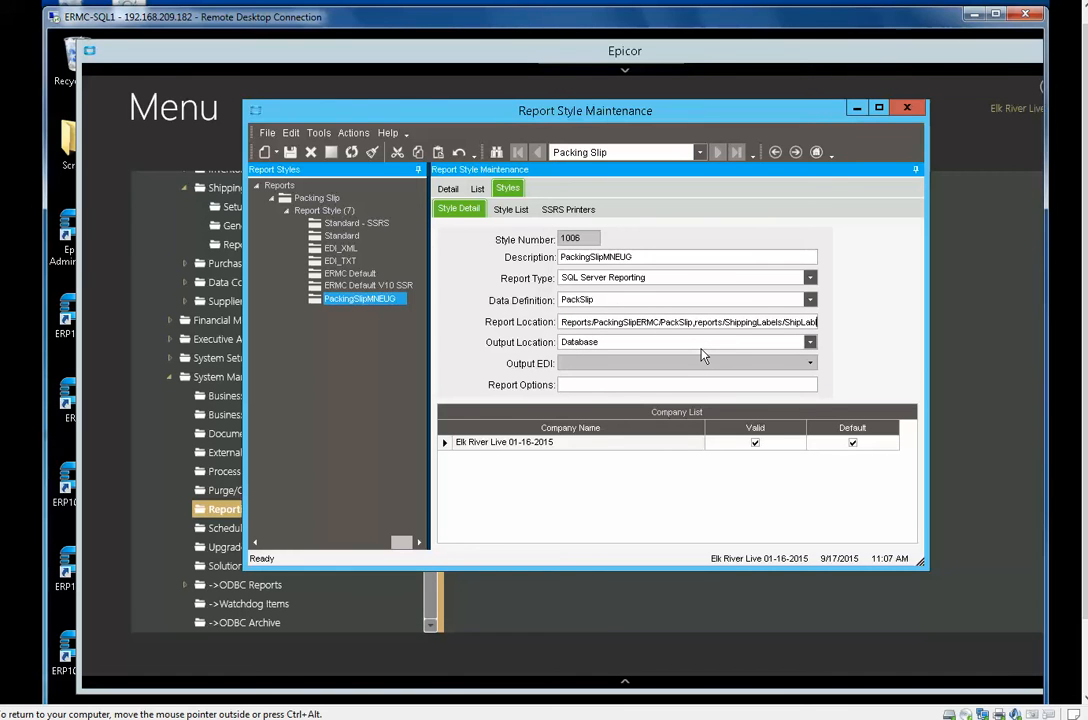
pyautogui.press('Home')
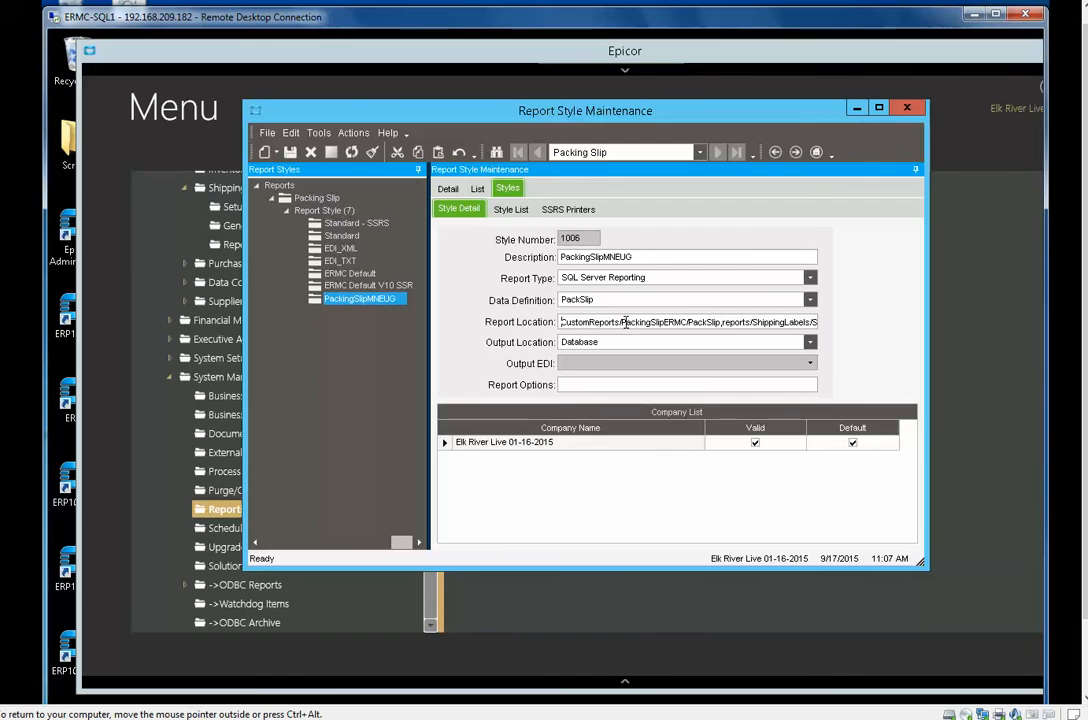
# - Change the folder in the PackingSlipMNEUG style's report location from PackingSlipERMC to PackingSlipMNEUG
pyautogui.click(687, 322)
pyautogui.press('BackSpace')
pyautogui.press('BackSpace')
pyautogui.press('BackSpace')
pyautogui.press('BackSpace')
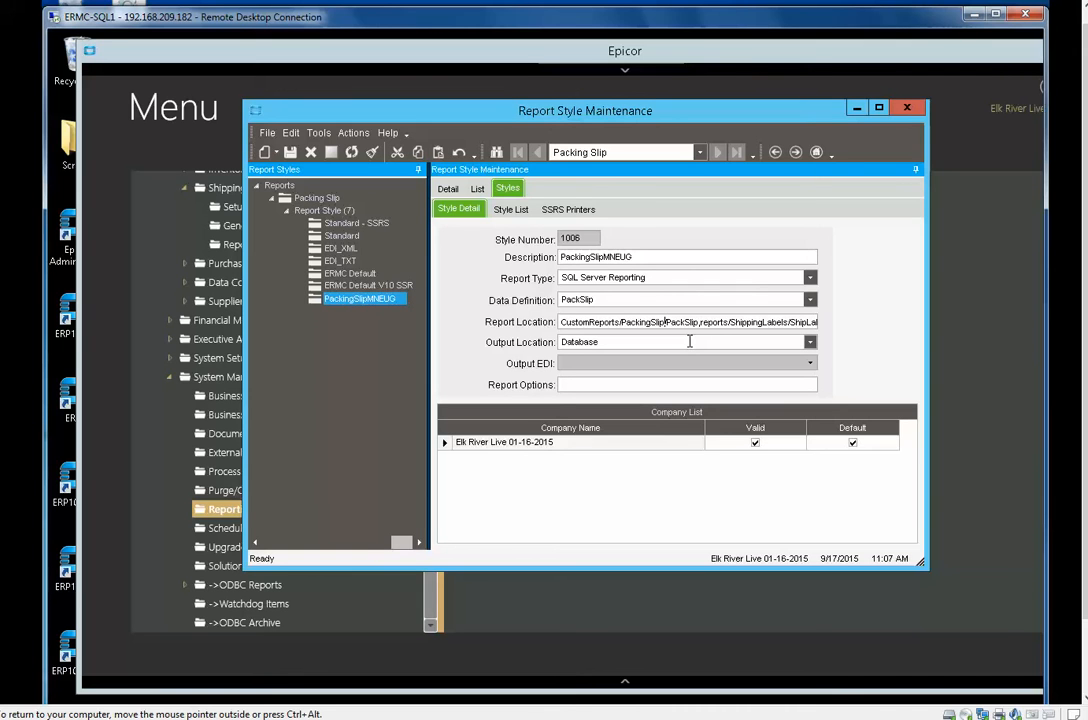
pyautogui.write('MNEE')
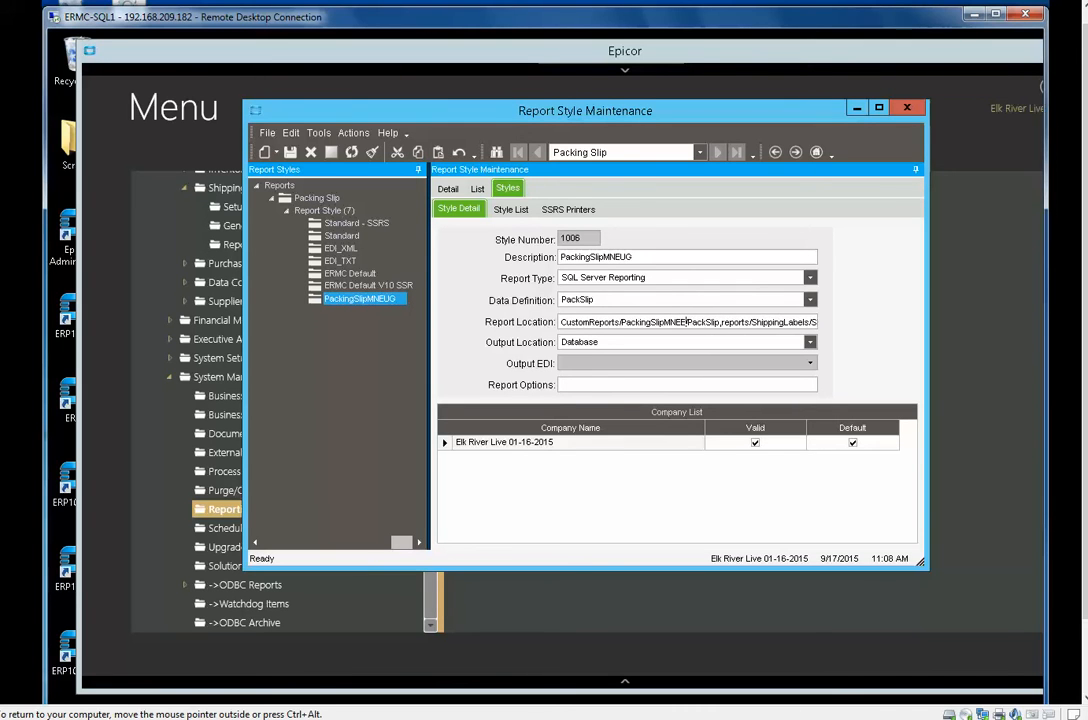
pyautogui.press('BackSpace')
pyautogui.write('UG')
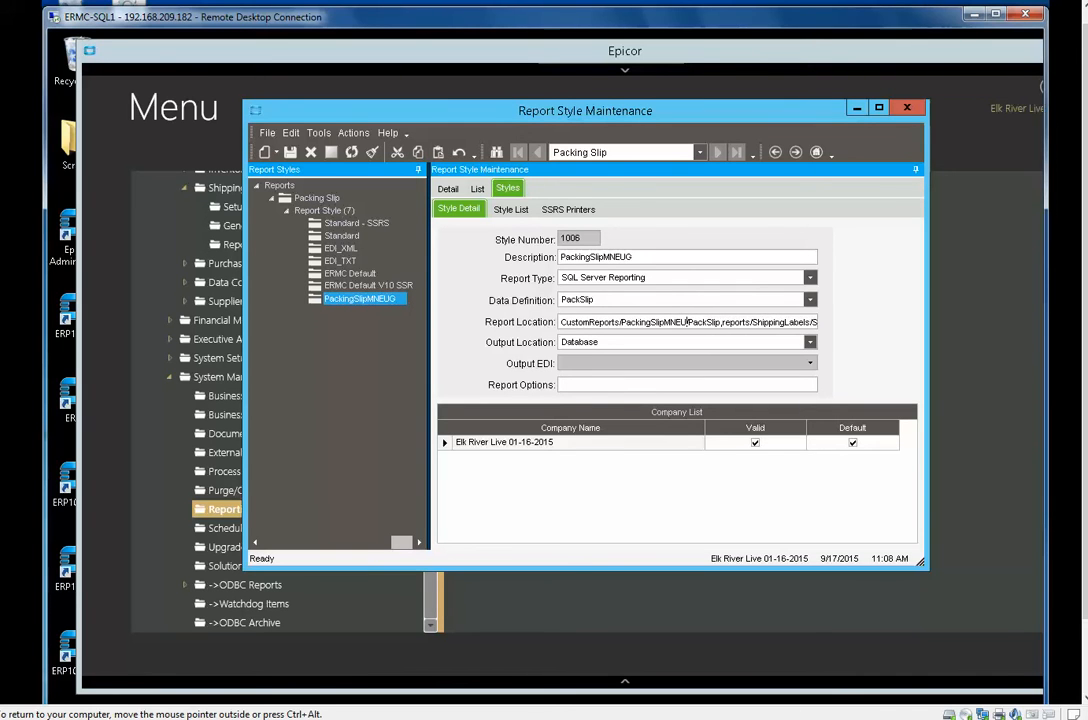
pyautogui.press('Tab')
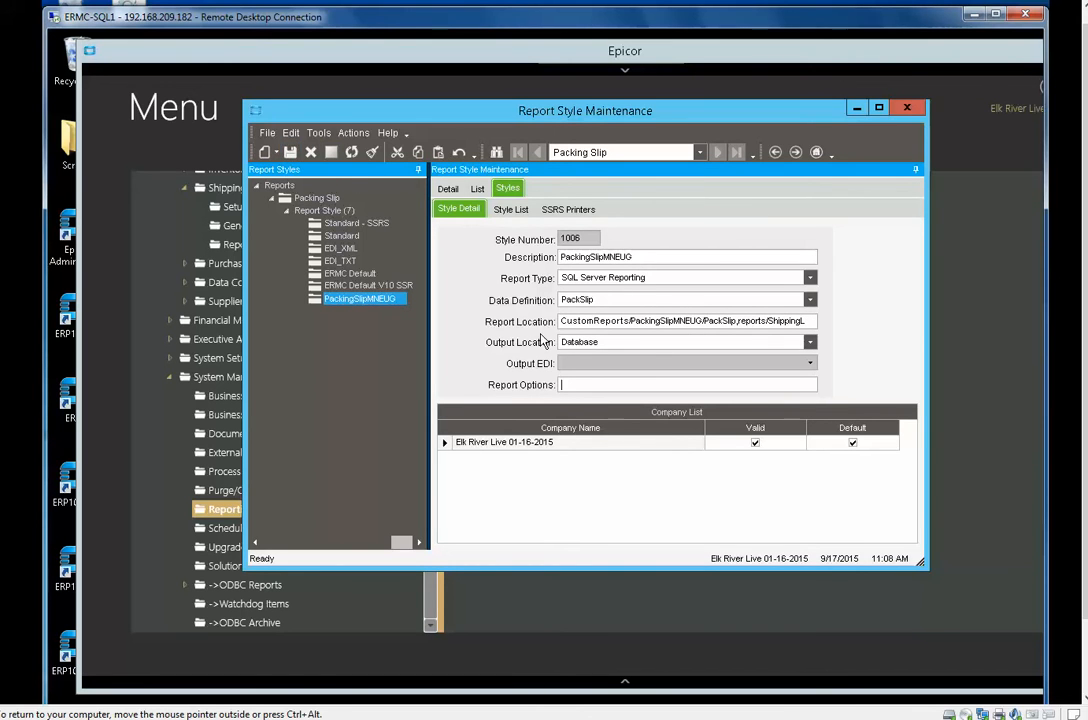
# - Open the style's PackSlip data definition with Report Data Definition and reposition its window so it is fully in view
pyautogui.click(607, 300)
pyautogui.rightClick(610, 300)
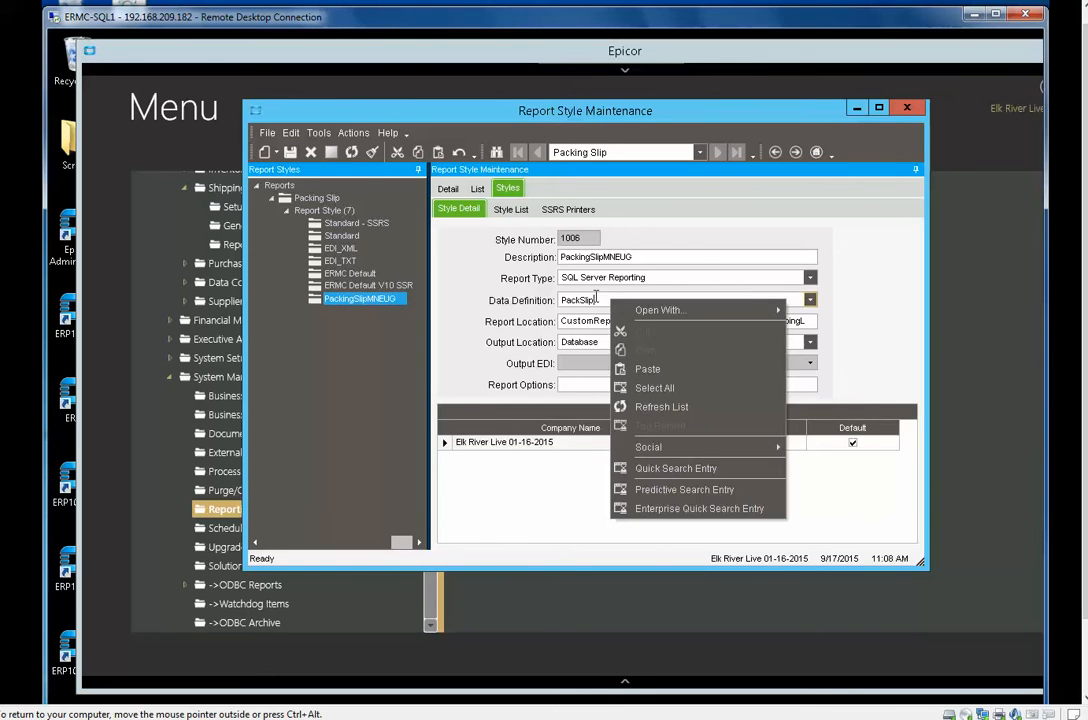
pyautogui.click(604, 300)
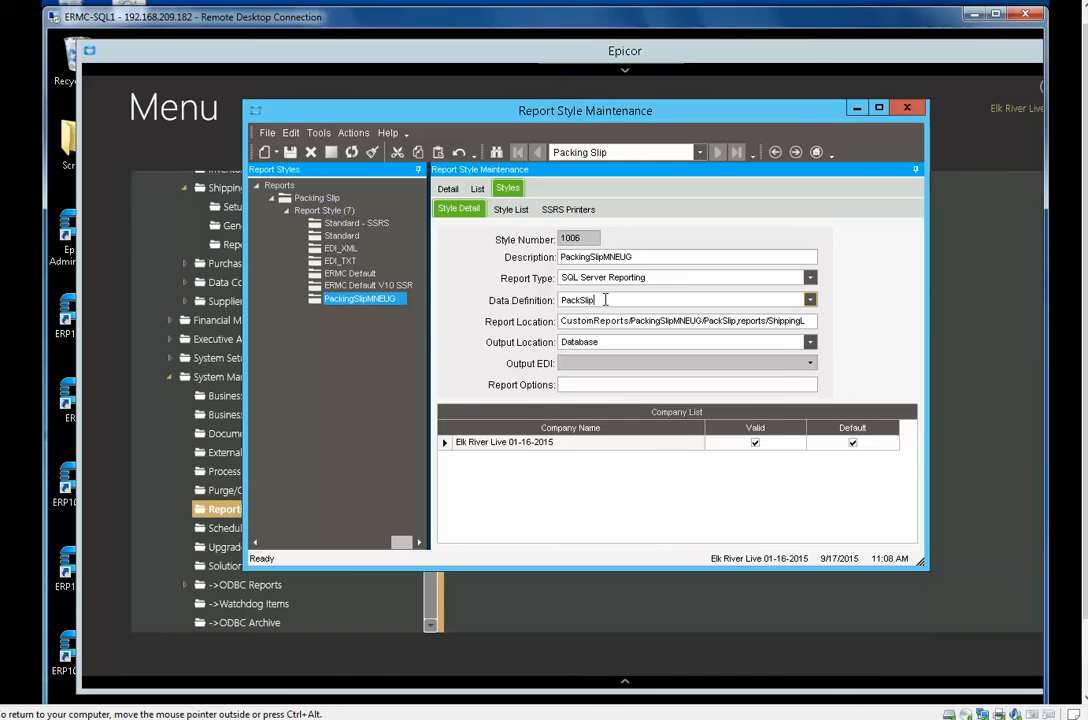
pyautogui.rightClick(605, 300)
pyautogui.moveTo(764, 310)
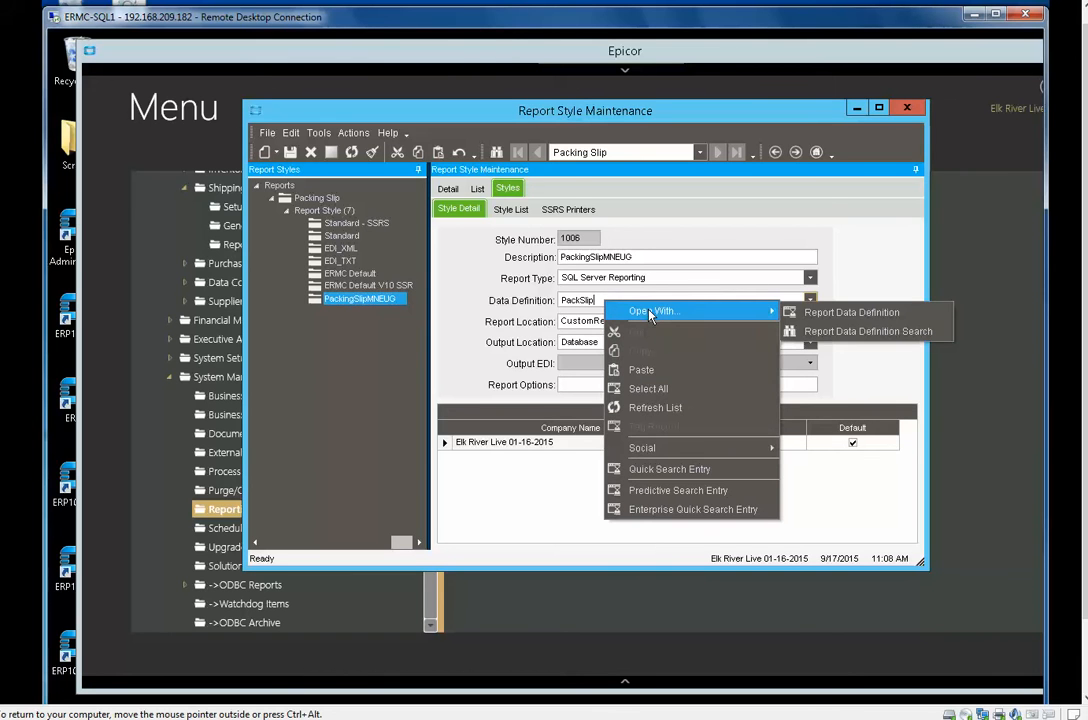
pyautogui.click(828, 312)
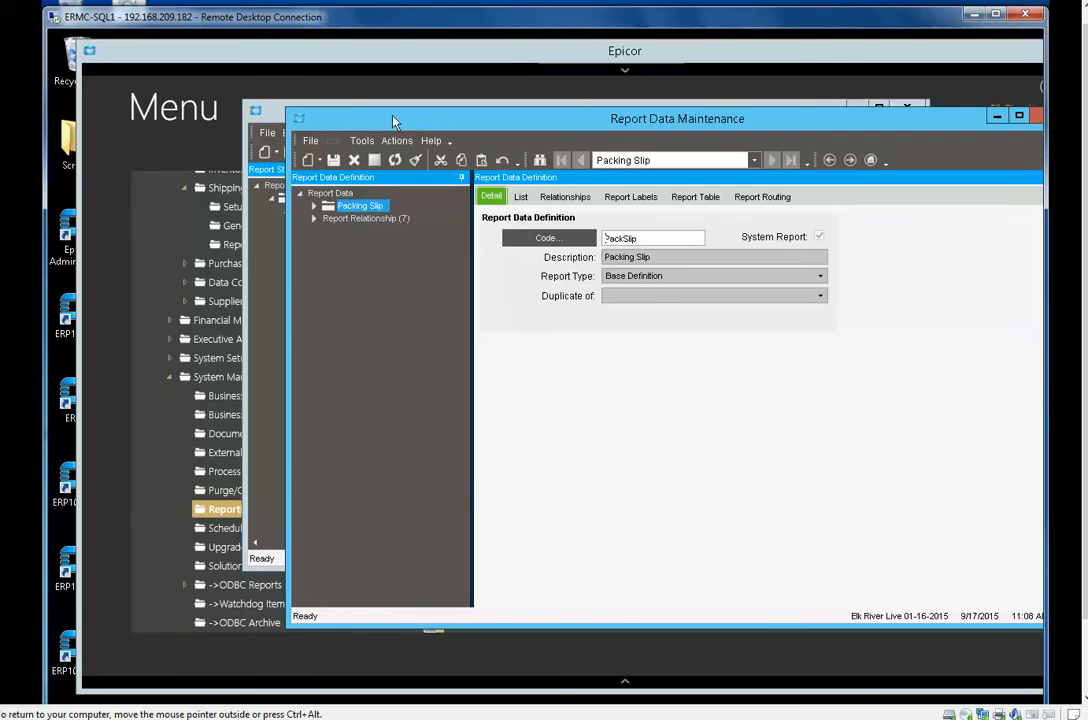
pyautogui.moveTo(393, 120); pyautogui.dragTo(323, 91)
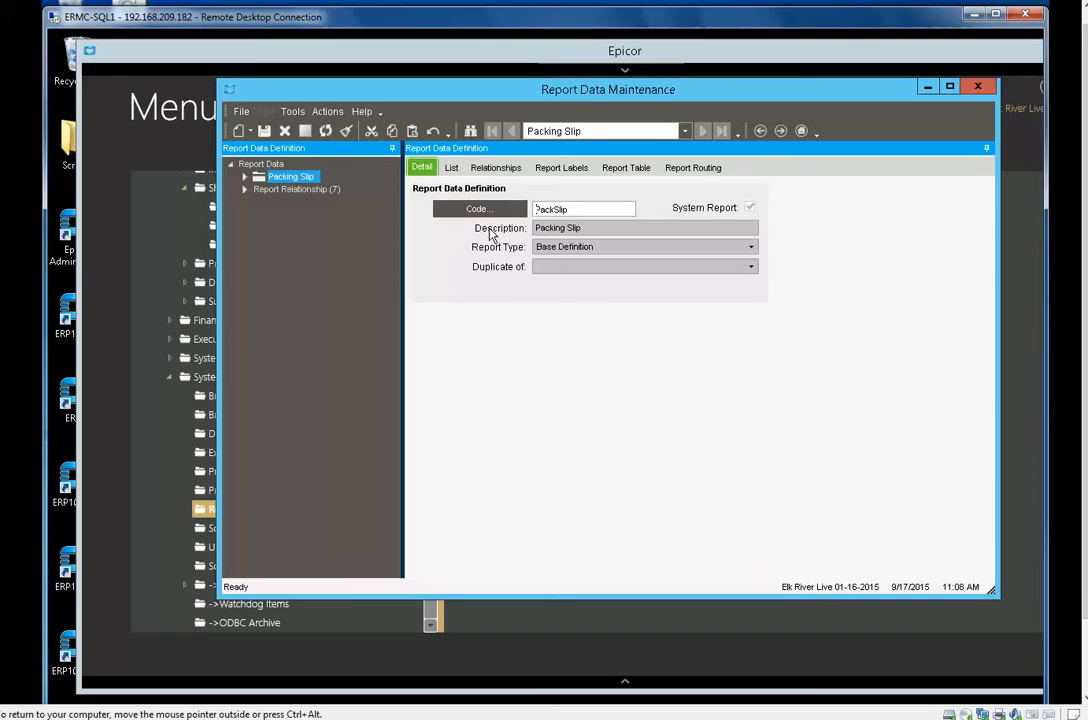
# - Duplicate the PackSlip report data definition, using PackSlipMNEUG as both the report definition ID and the description
pyautogui.click(330, 112)
pyautogui.click(343, 131)
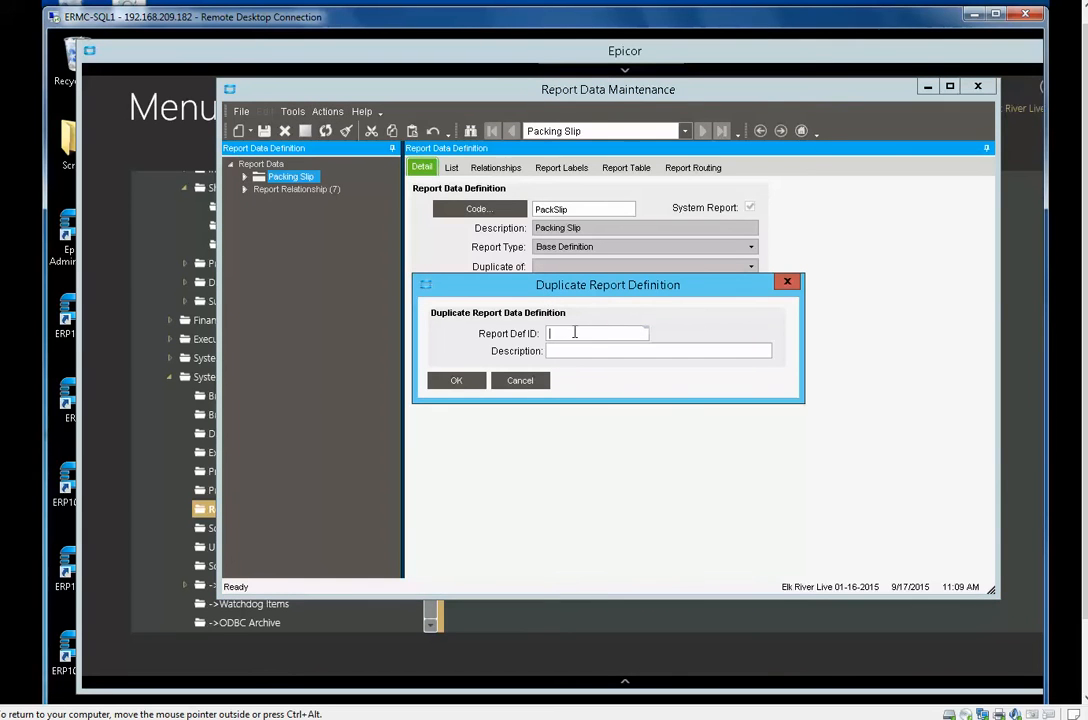
pyautogui.write('PackSlipMNEUG')
pyautogui.press('Tab')
pyautogui.click(618, 333)
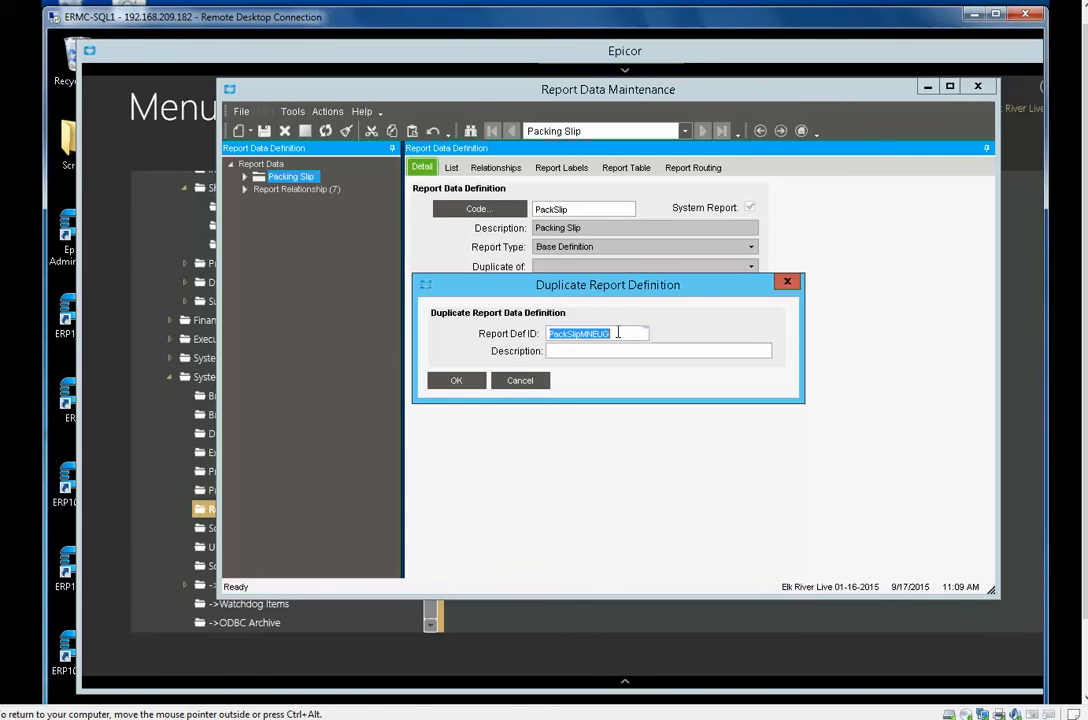
pyautogui.moveTo(618, 333); pyautogui.dragTo(547, 342)
pyautogui.hotkey('ctrl', 'c')
pyautogui.click(595, 350)
pyautogui.hotkey('ctrl', 'v')
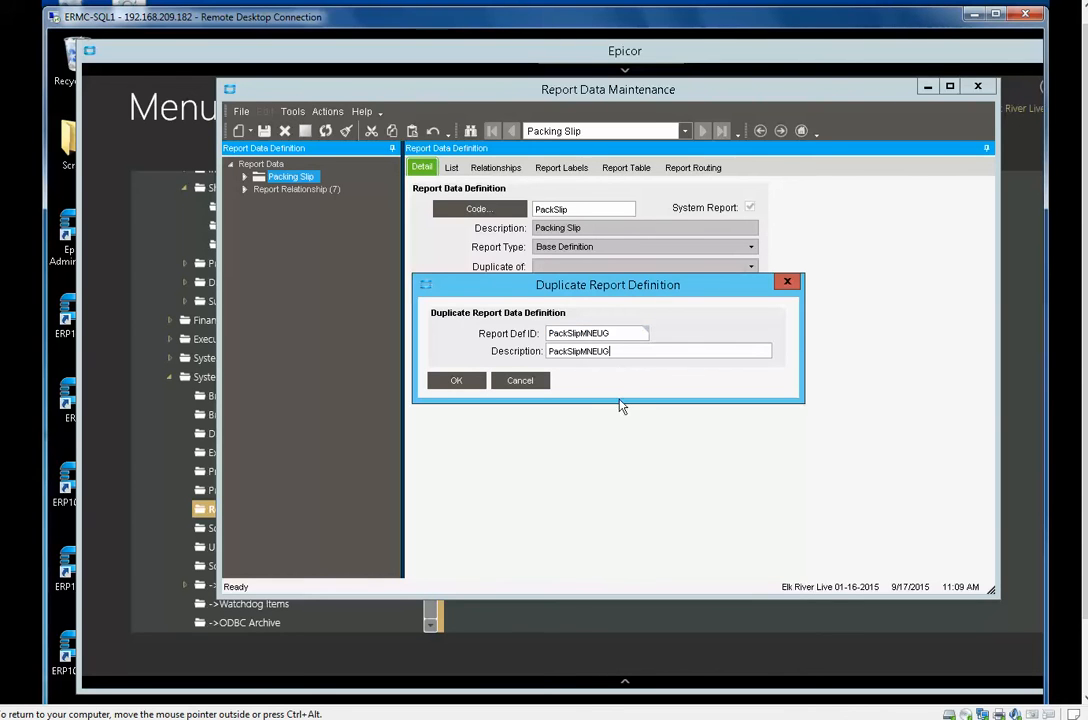
pyautogui.click(462, 382)
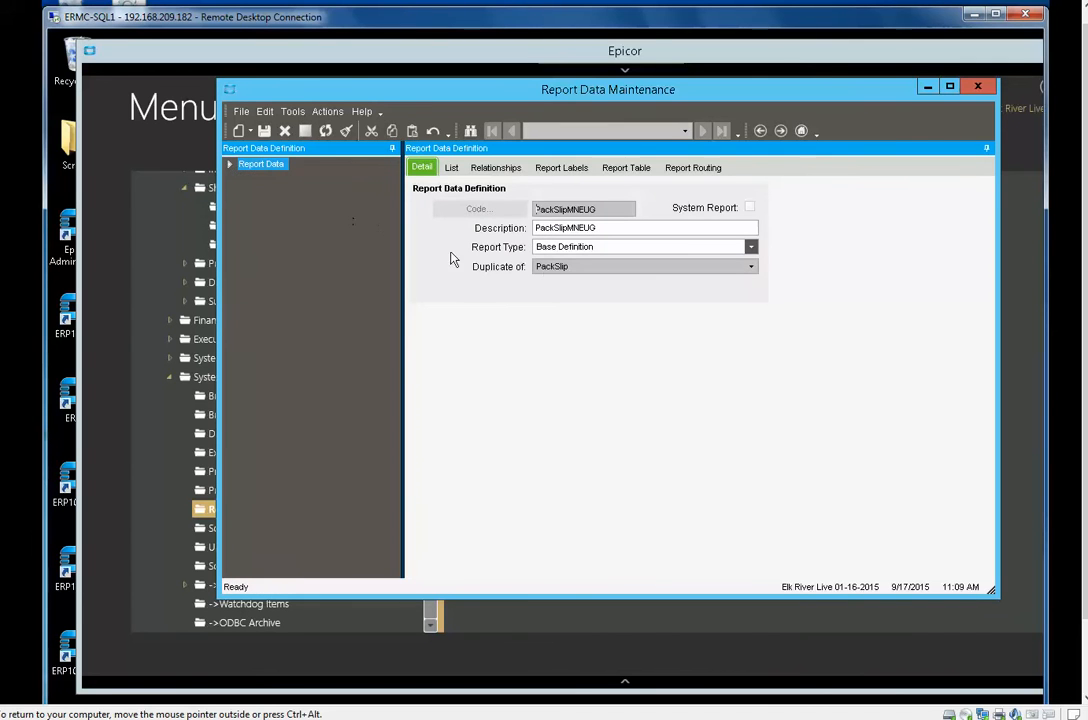
# - Open the field exclusions of the ShipDtl report table in the PackSlipMNEUG data definition
pyautogui.click(230, 164)
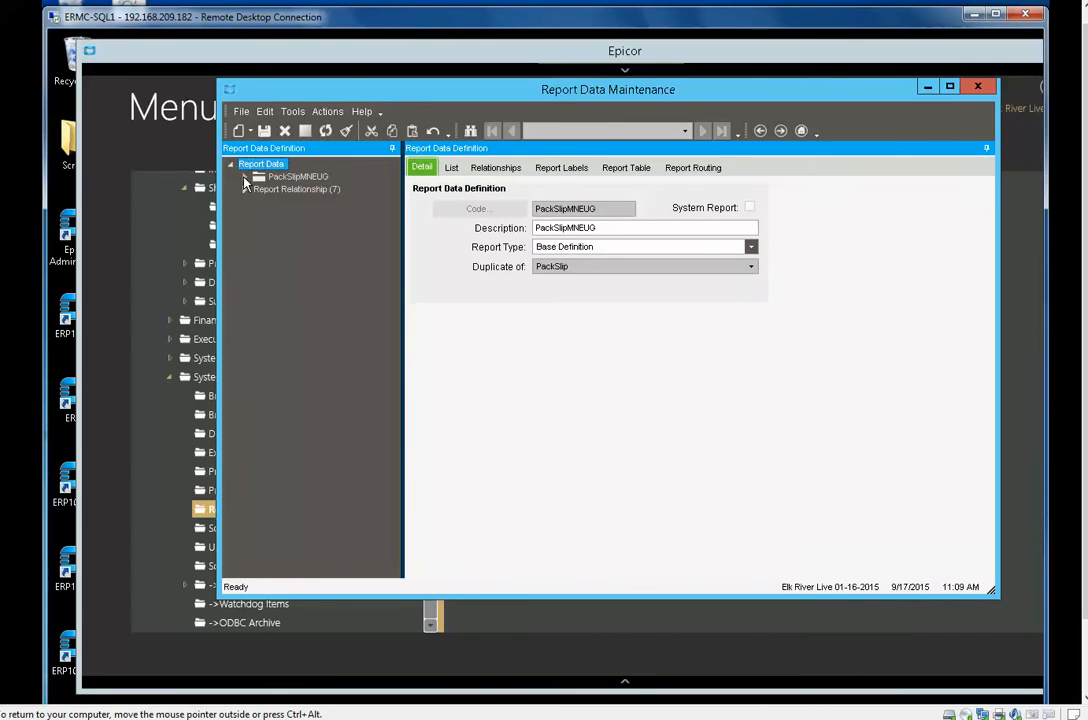
pyautogui.click(245, 177)
pyautogui.click(260, 189)
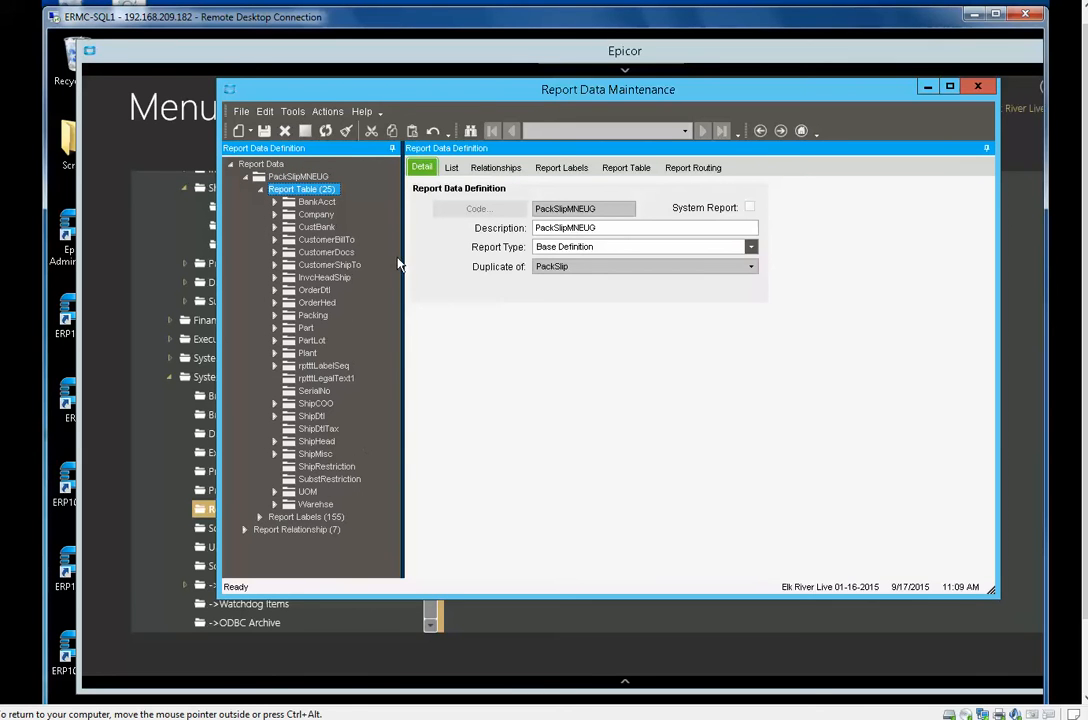
pyautogui.click(318, 421)
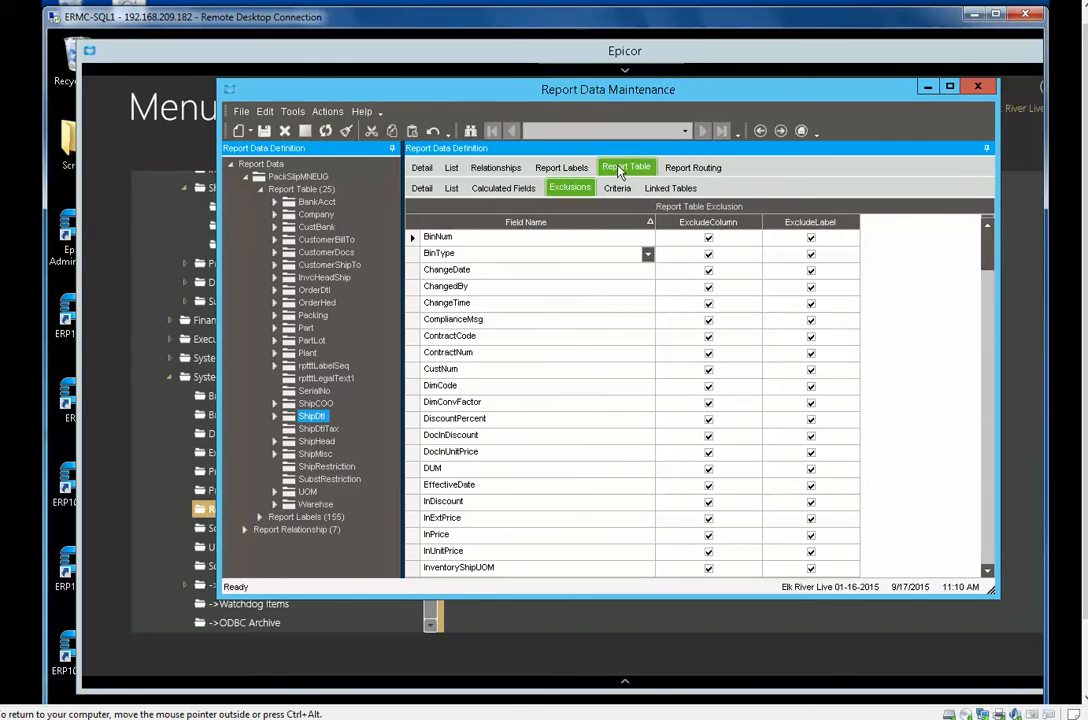
pyautogui.click(421, 188)
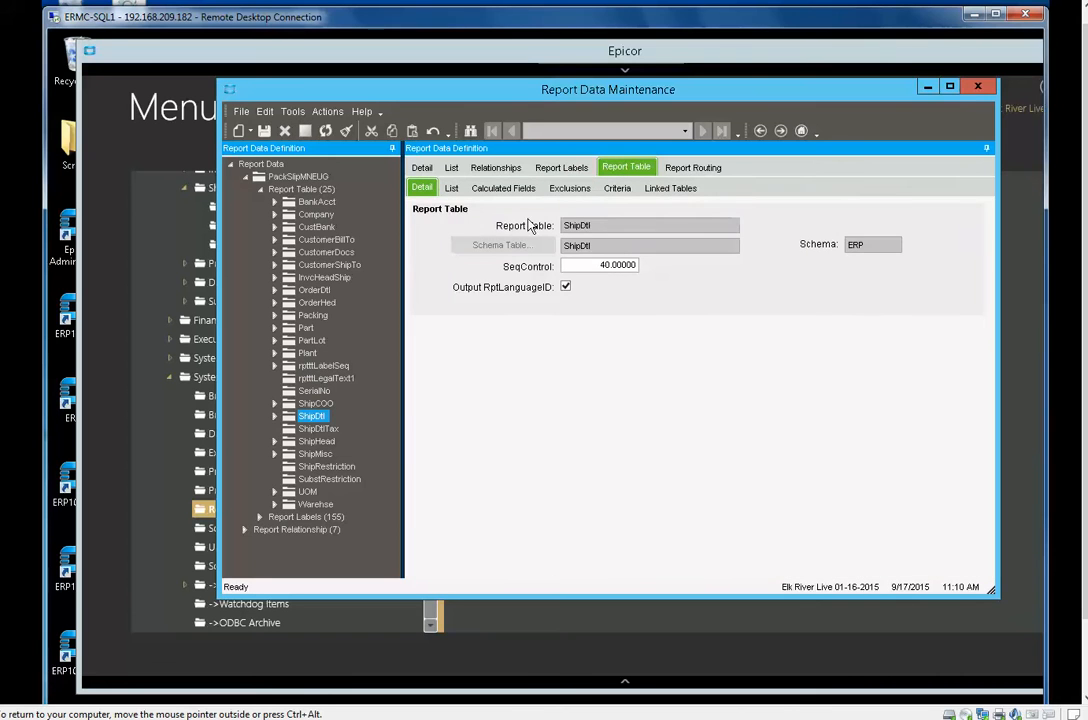
pyautogui.click(569, 189)
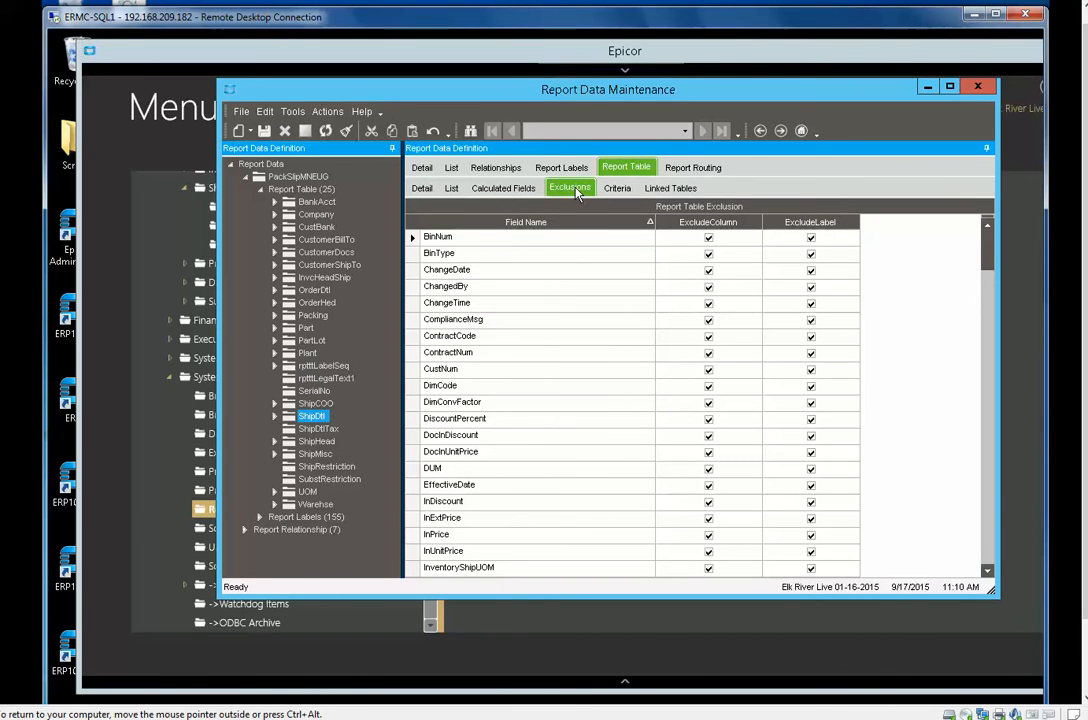
# - Clear the column exclusion for ShipDtl's InvoiceComment field, then save and close the PackSlipMNEUG data definition
pyautogui.click(988, 572)
pyautogui.click(988, 572)
pyautogui.click(988, 572)
pyautogui.click(988, 572)
pyautogui.click(988, 572)
pyautogui.click(988, 572)
pyautogui.click(988, 572)
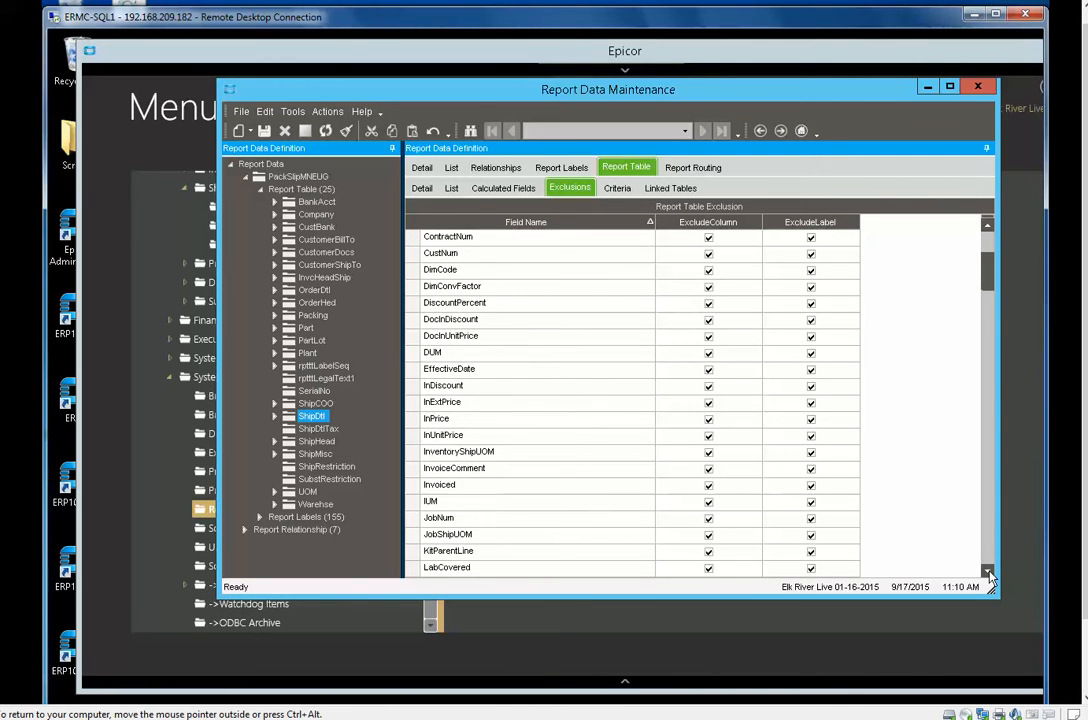
pyautogui.click(988, 572)
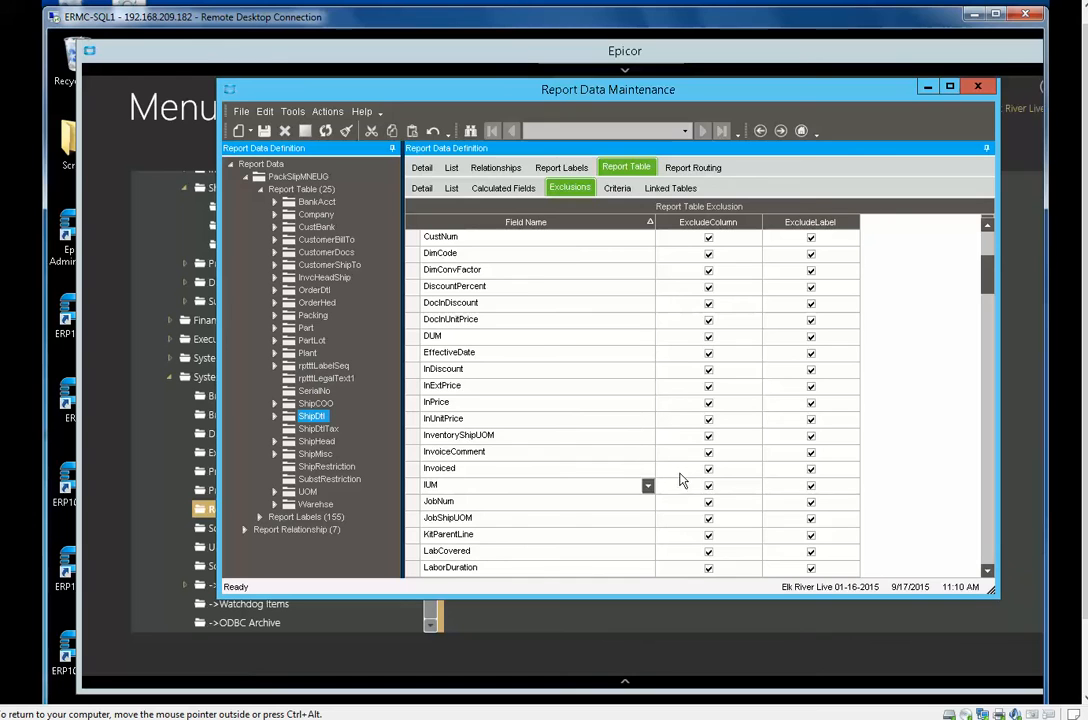
pyautogui.click(709, 458)
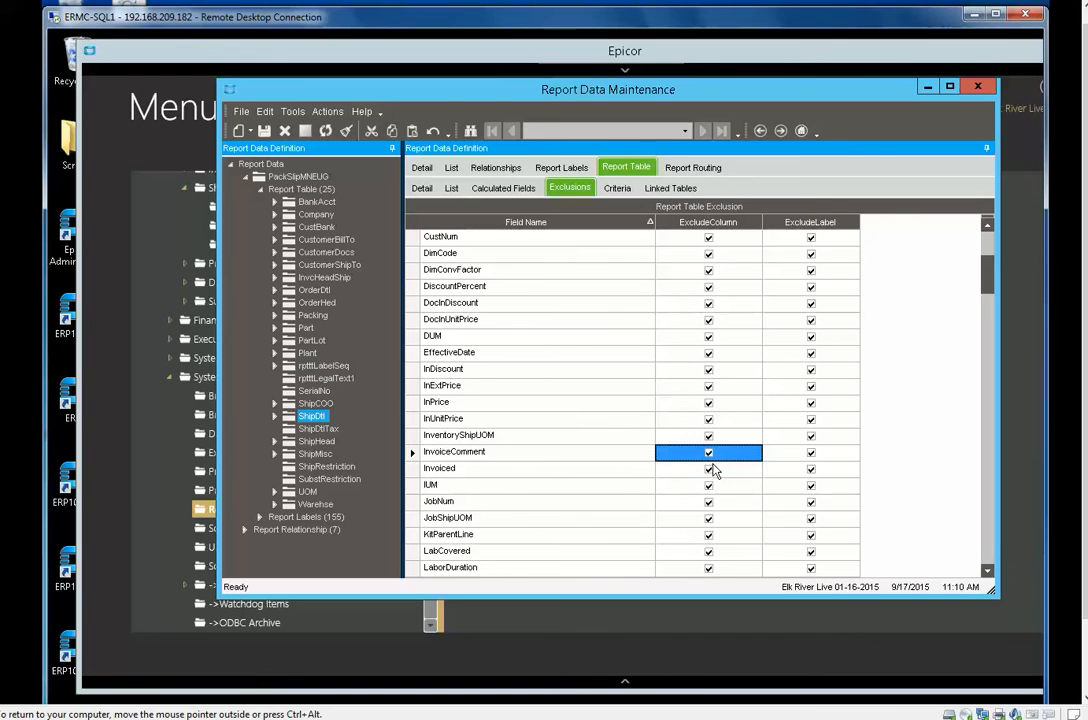
pyautogui.click(265, 131)
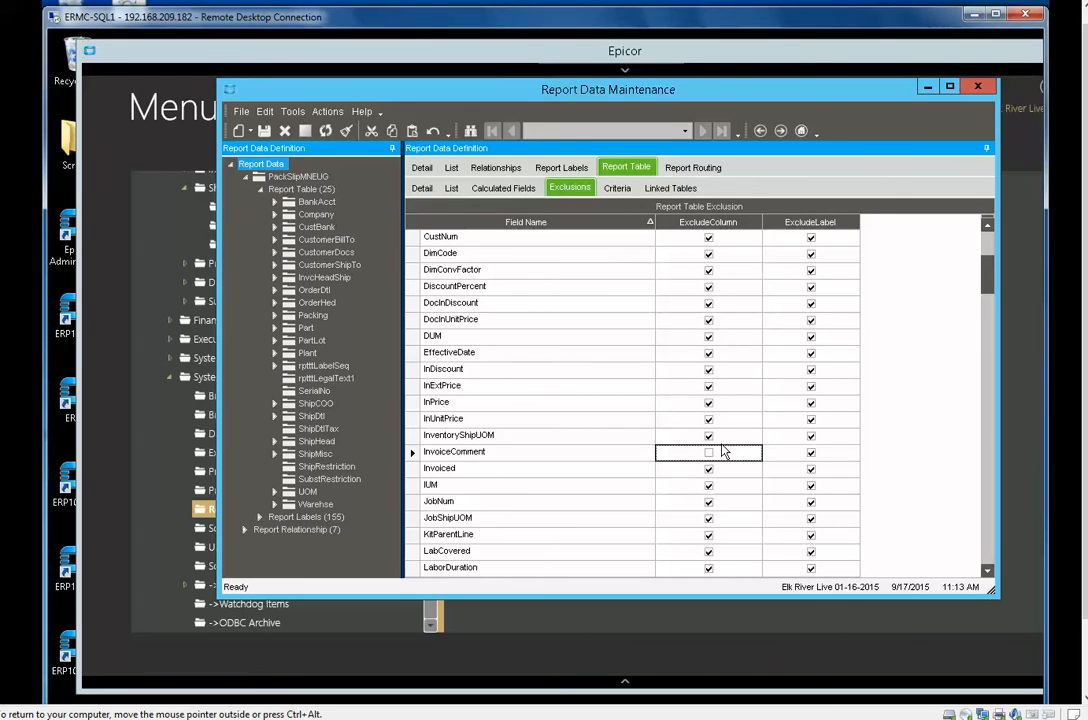
pyautogui.click(264, 132)
pyautogui.click(970, 88)
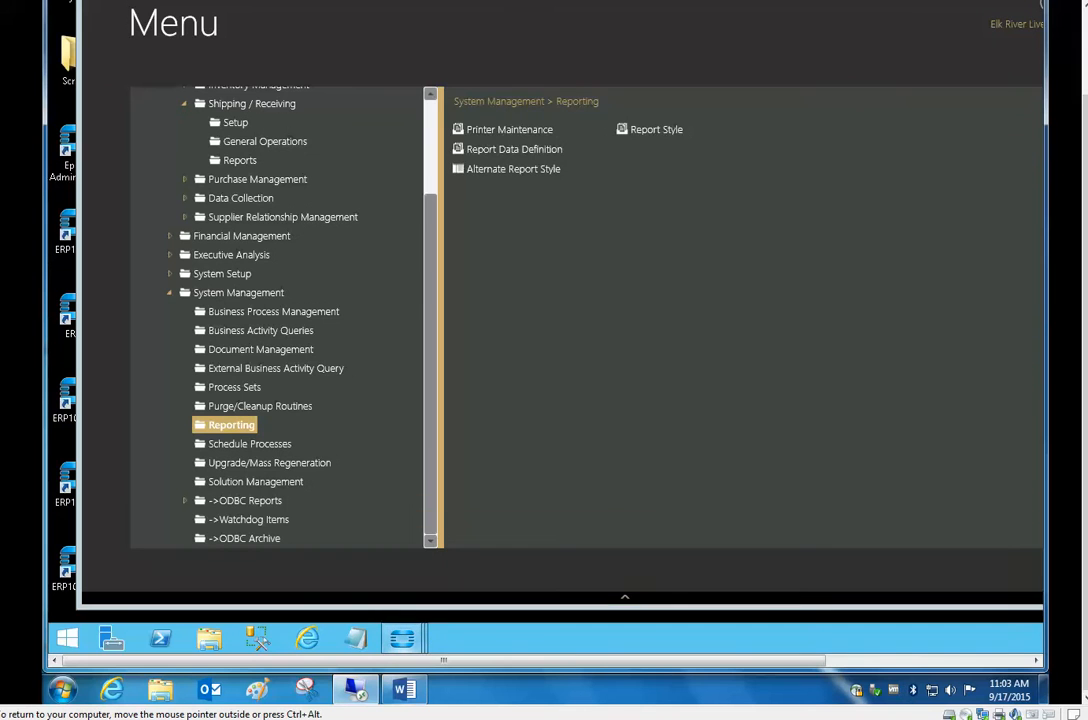
# - Set the PackingSlipMNEUG style's data definition to PackSlipMNEUG and highlight CustomReports/PackingSlipMNEUG in its report location
pyautogui.moveTo(400, 638)
pyautogui.click(580, 518)
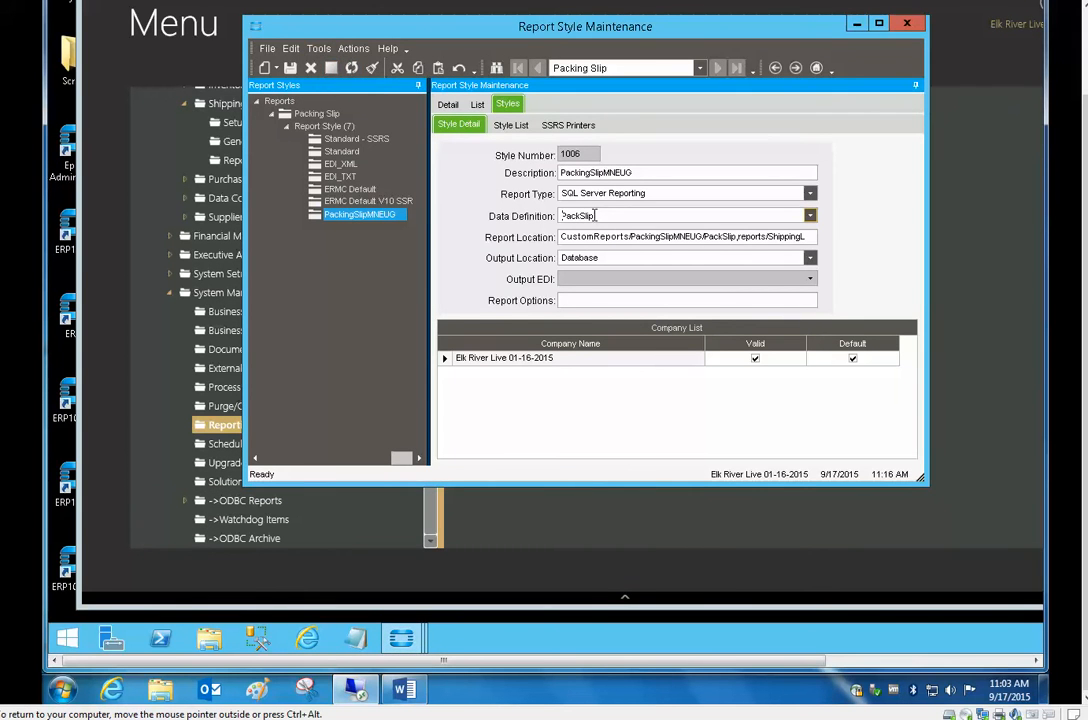
pyautogui.click(810, 217)
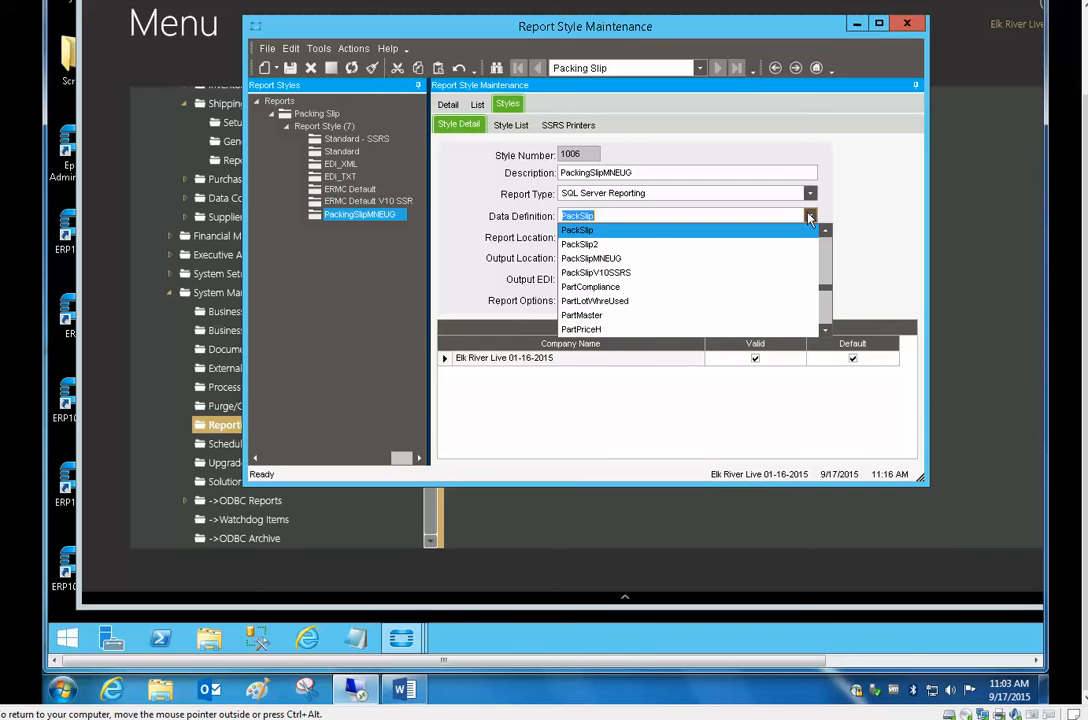
pyautogui.click(598, 258)
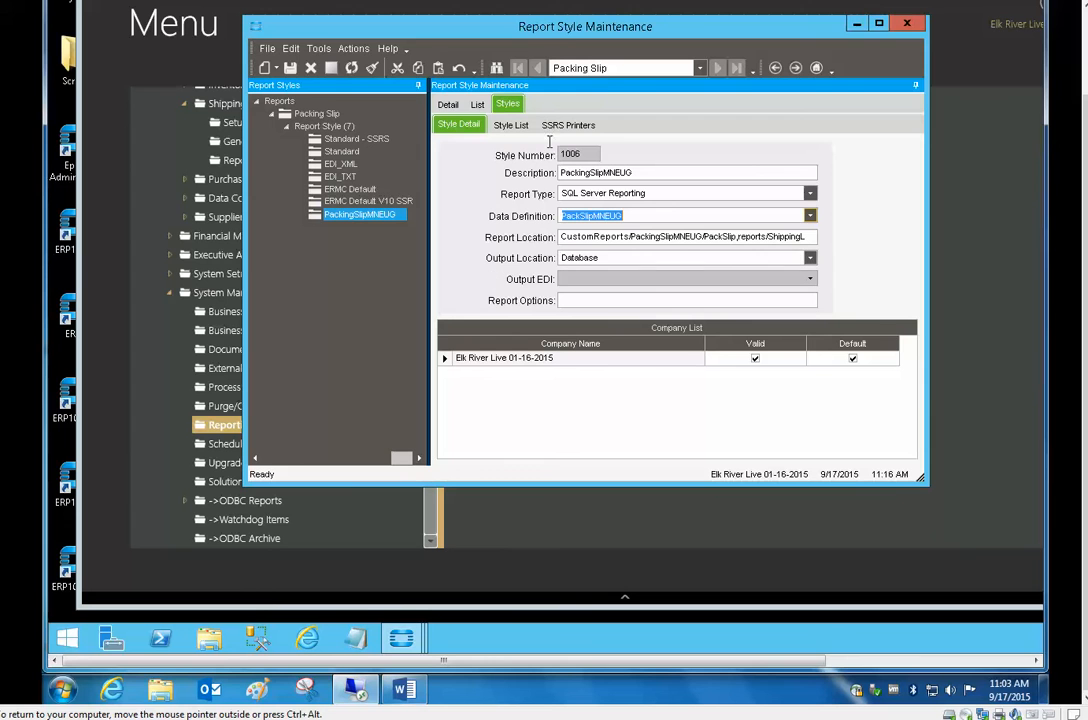
pyautogui.moveTo(560, 42); pyautogui.dragTo(505, 57)
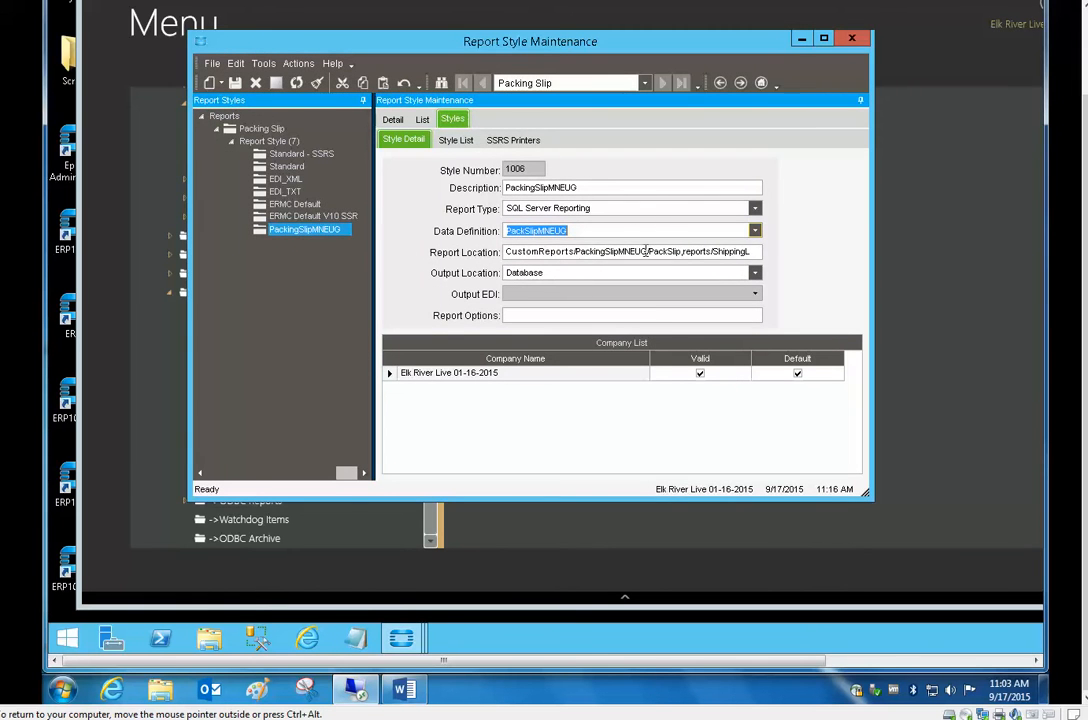
pyautogui.click(642, 252)
pyautogui.moveTo(642, 252); pyautogui.dragTo(480, 255)
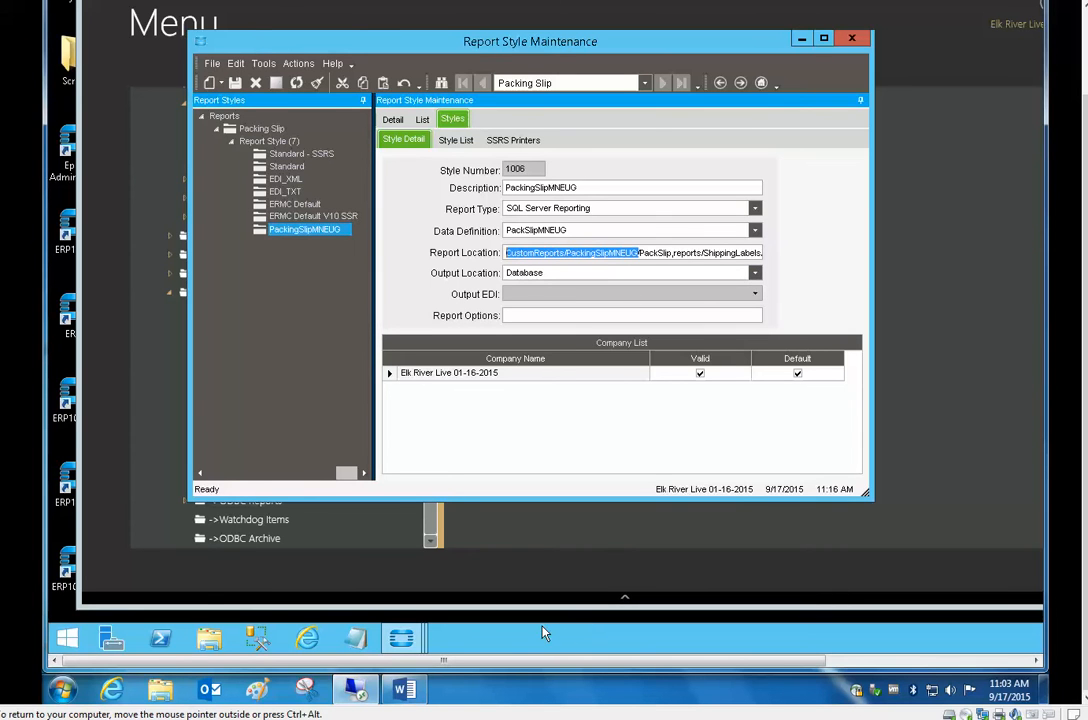
# - Launch Reporting Services Configuration Manager and connect to the MSSQLSERVER report server instance on ERMC-SQL1
pyautogui.click(72, 645)
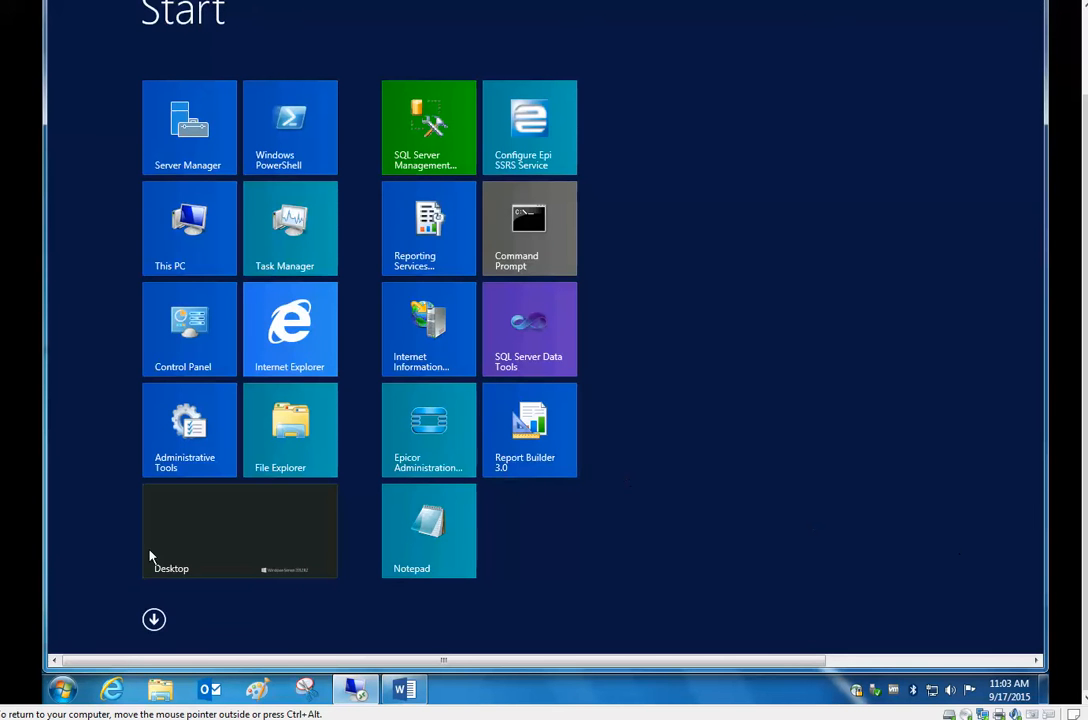
pyautogui.click(153, 621)
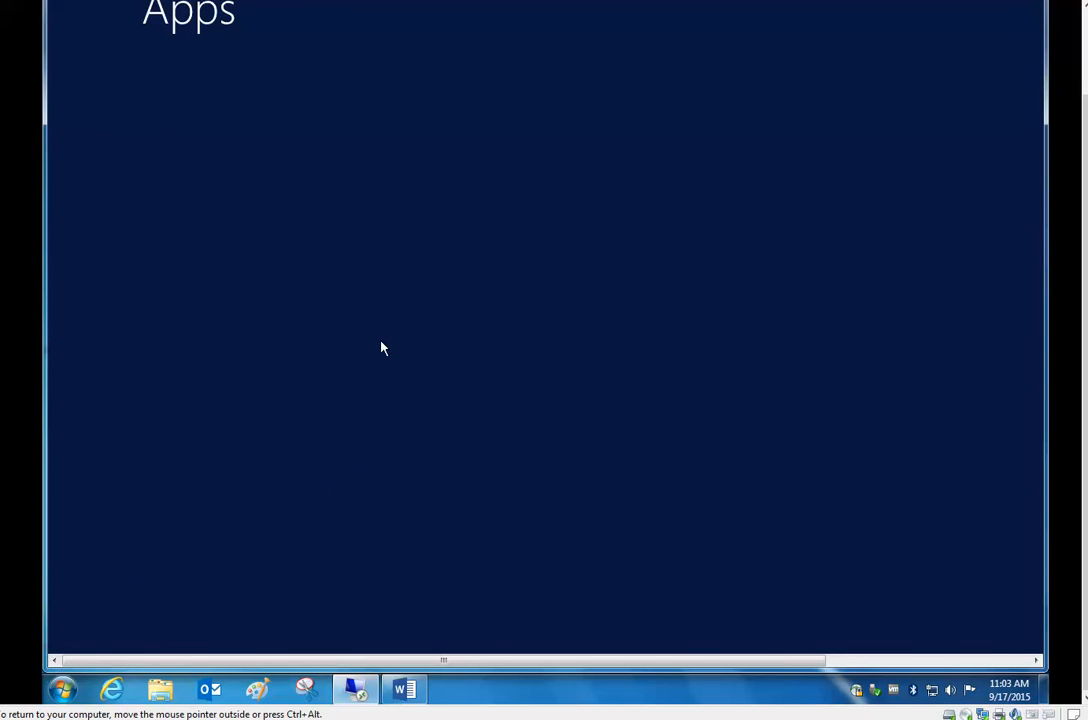
pyautogui.scroll(-3, 979, 658)
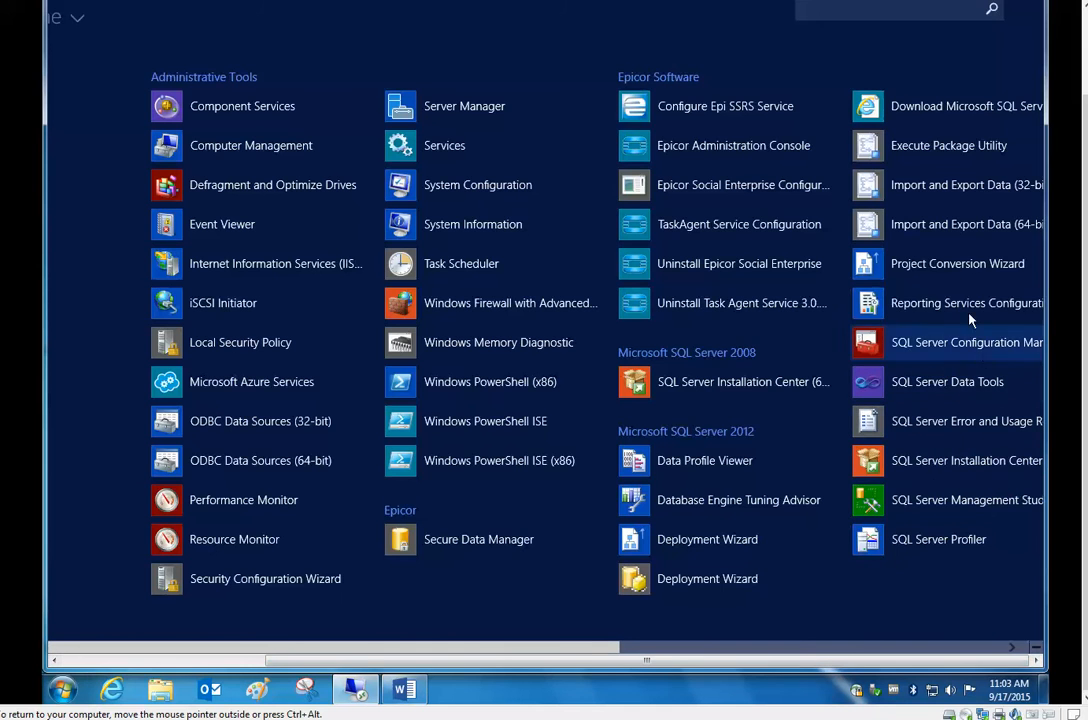
pyautogui.click(866, 305)
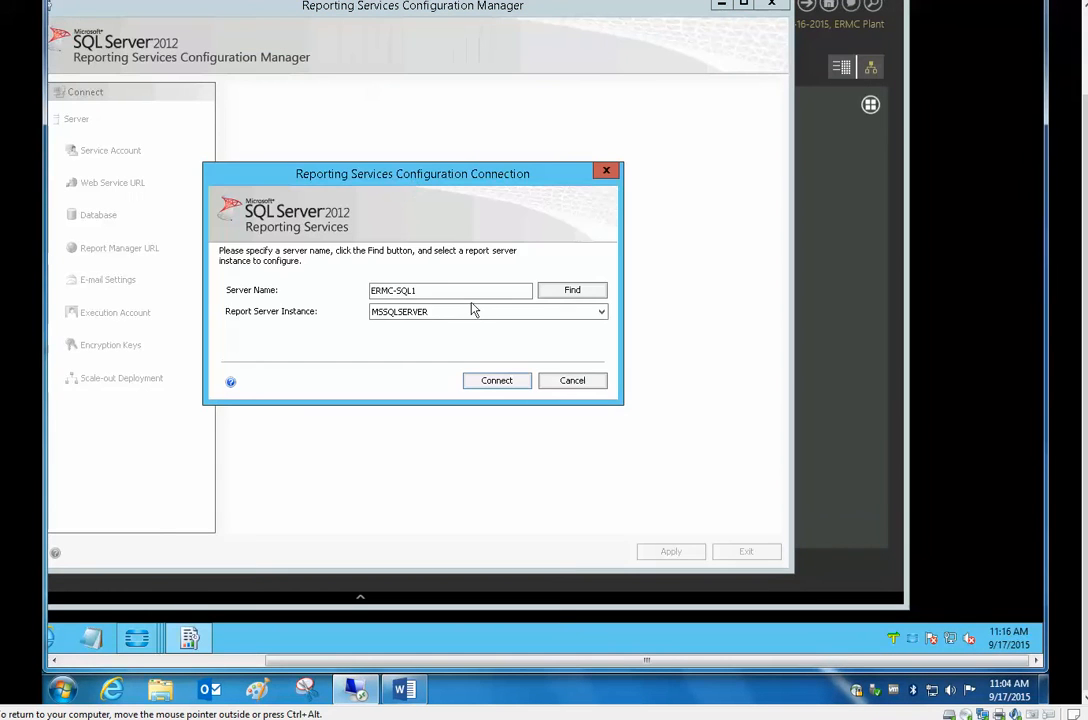
pyautogui.click(495, 380)
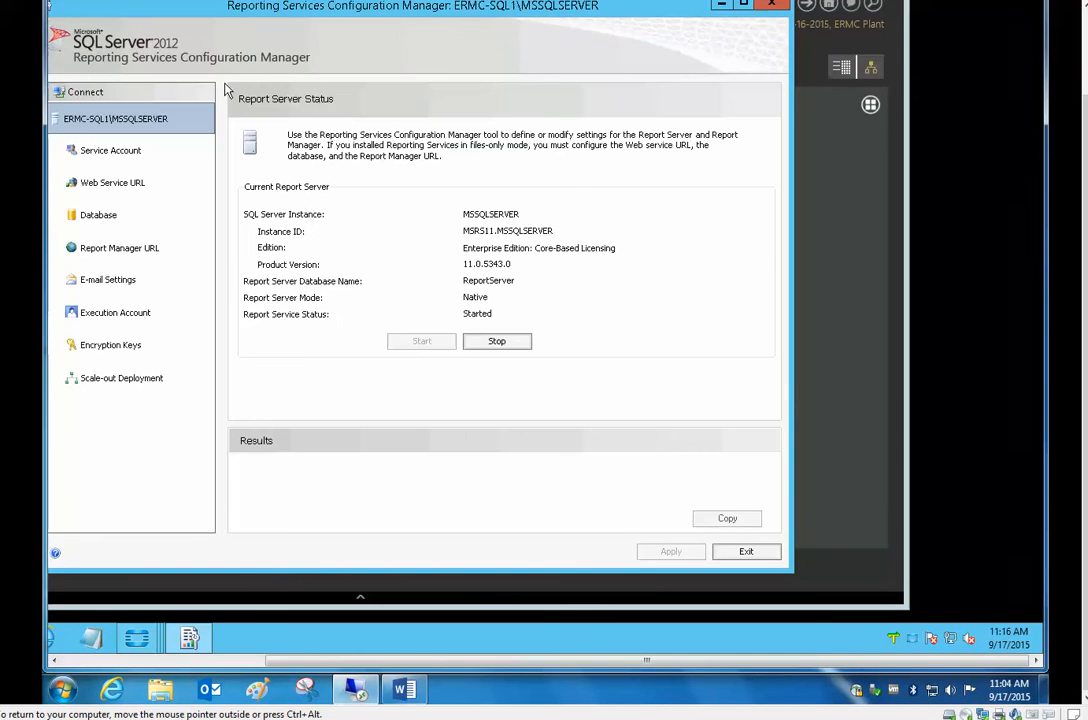
pyautogui.moveTo(403, 8); pyautogui.dragTo(420, 115)
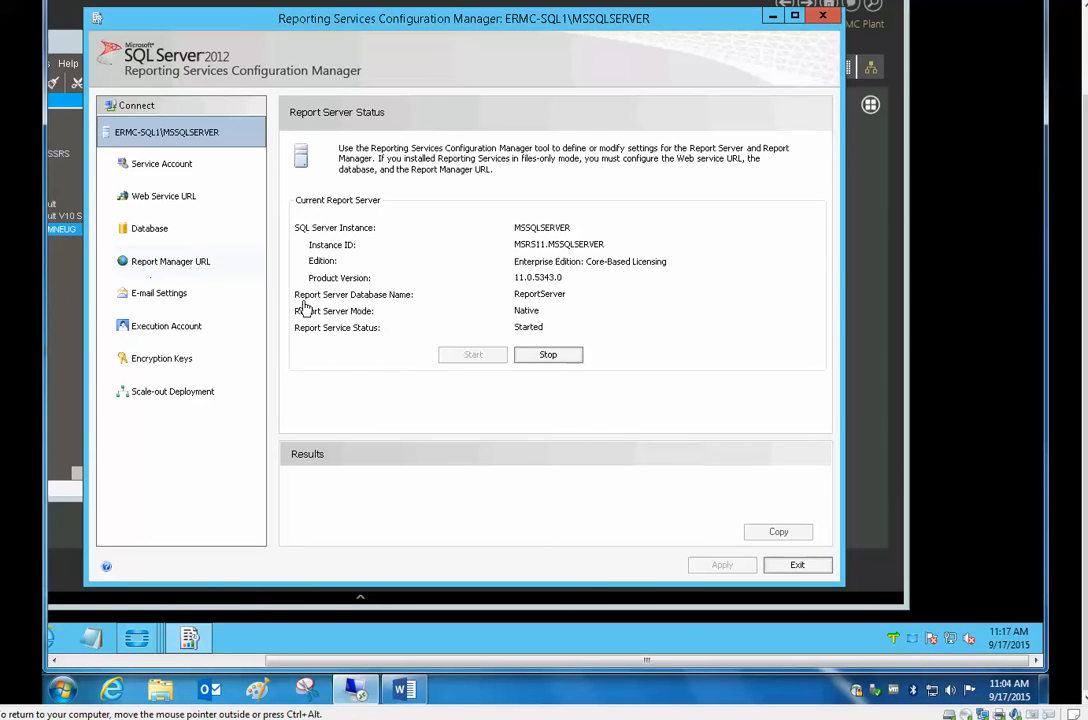
# - Open the Report Manager URL in the browser, bring its window fully into view and close Reporting Services Configuration Manager
pyautogui.click(258, 264)
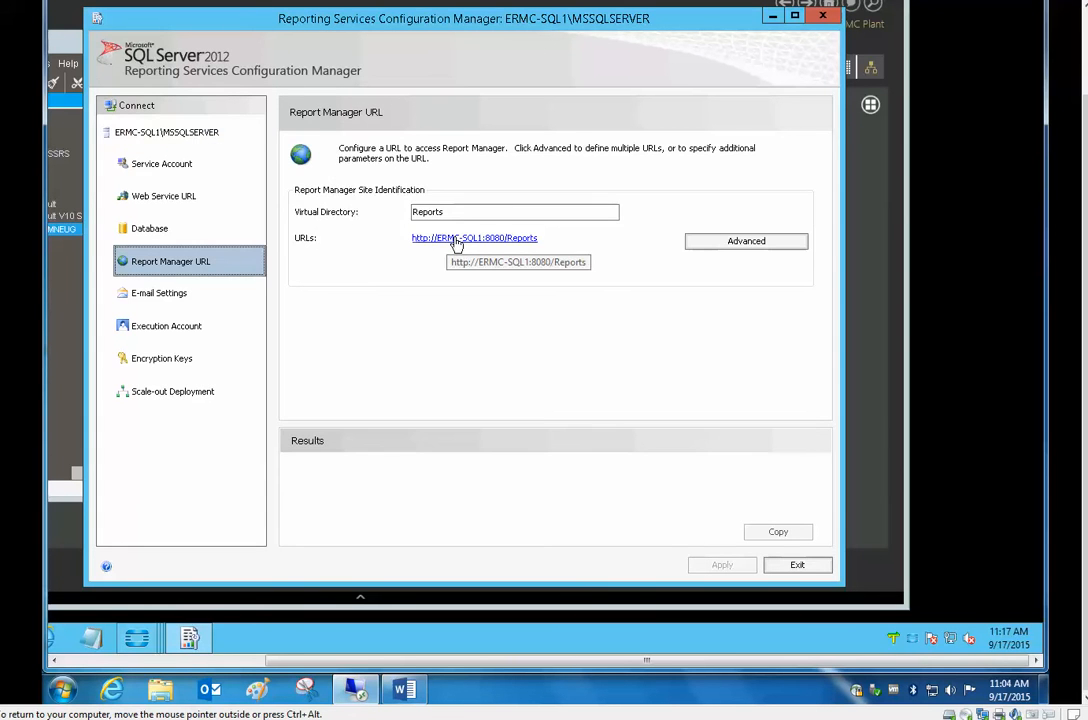
pyautogui.click(456, 240)
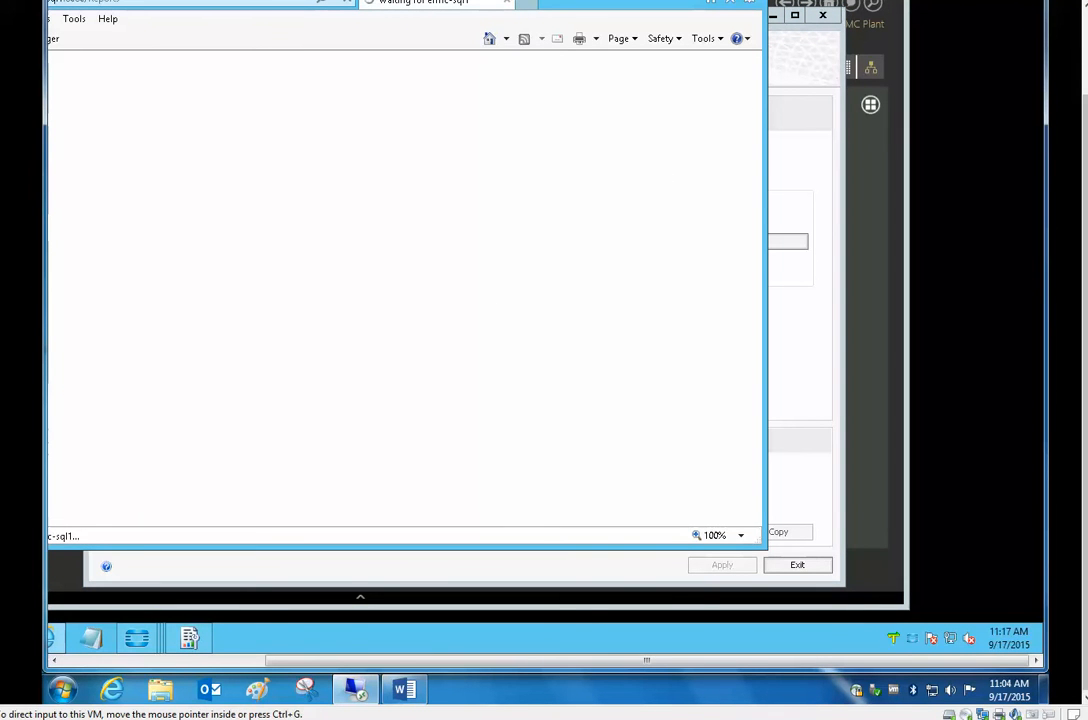
pyautogui.moveTo(1086, 110); pyautogui.dragTo(1086, 27)
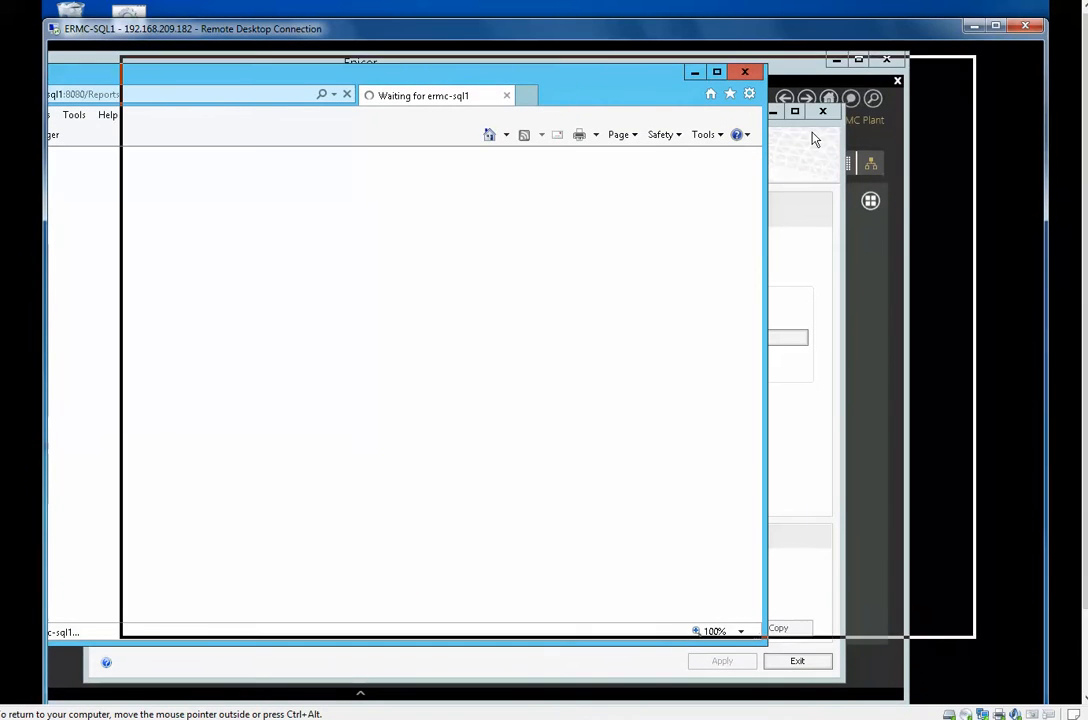
pyautogui.moveTo(595, 66); pyautogui.dragTo(823, 245)
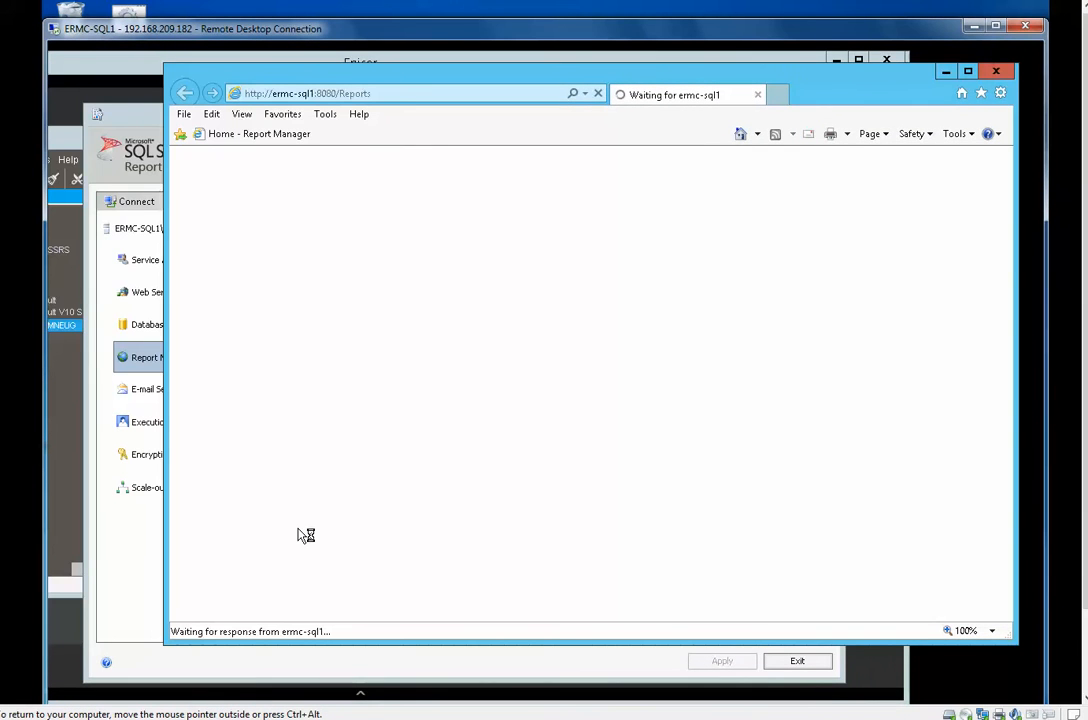
pyautogui.click(117, 112)
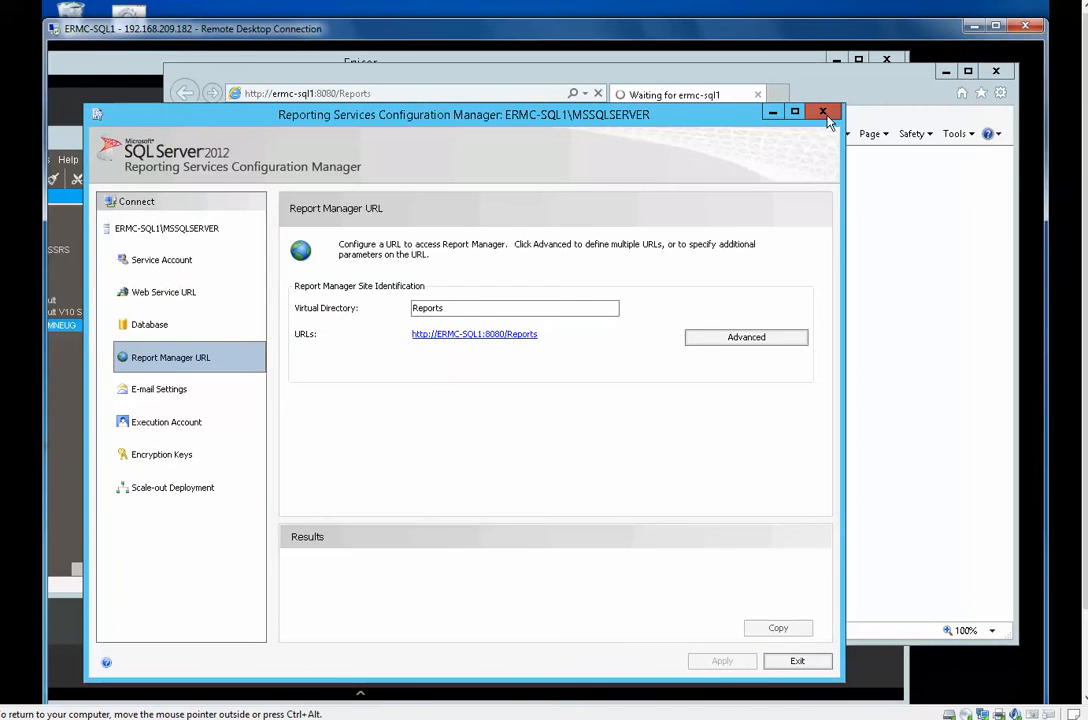
pyautogui.click(822, 111)
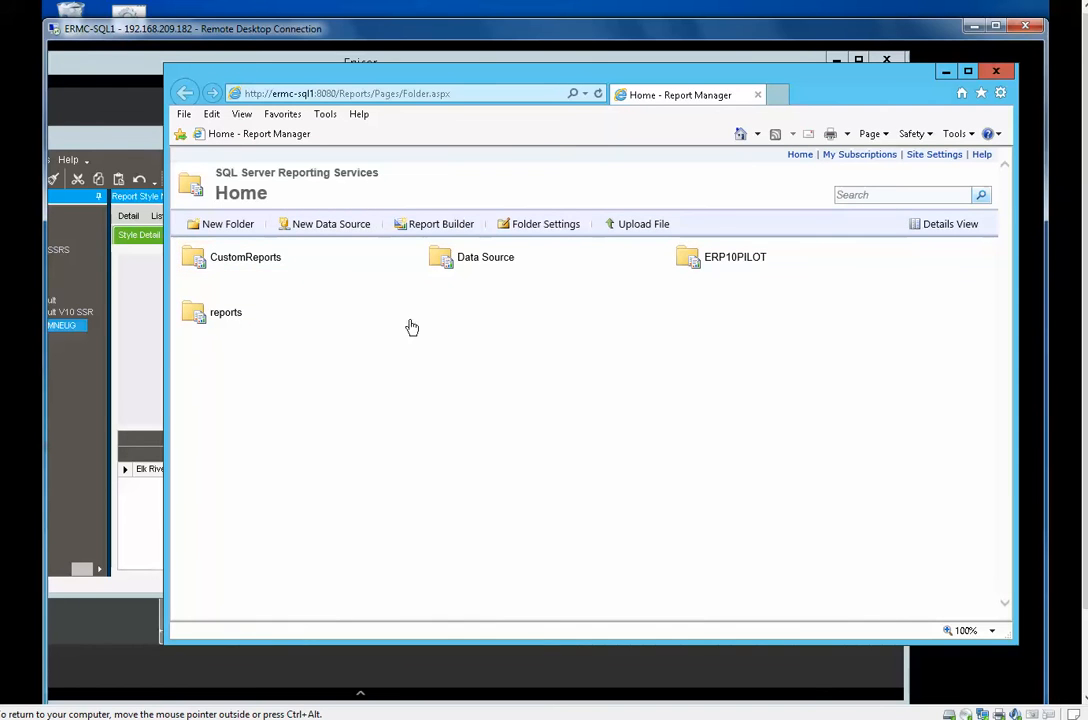
# - Show the CustomReports folder in details view and delete its existing PackingSlipMNEUG folder
pyautogui.click(232, 262)
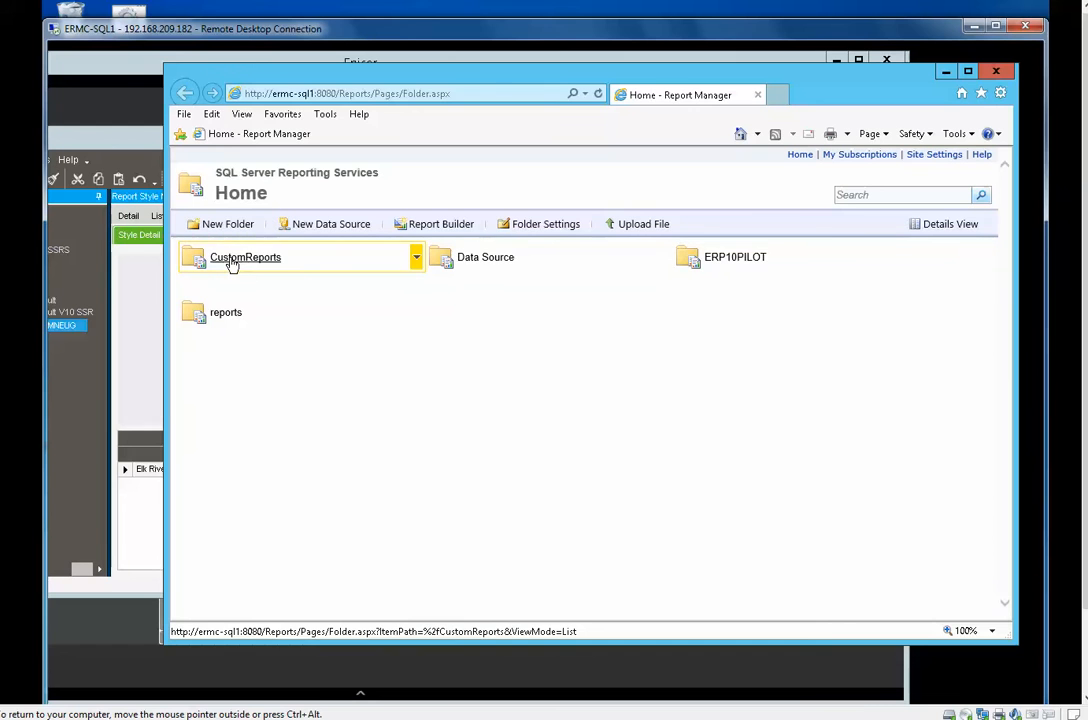
pyautogui.click(947, 225)
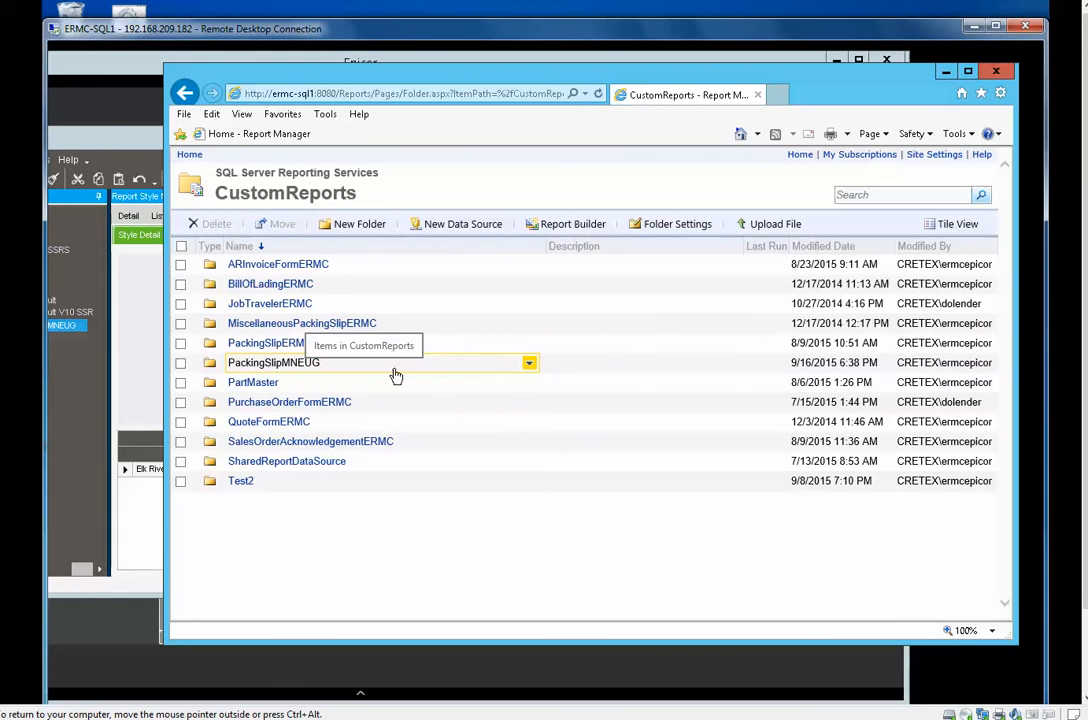
pyautogui.click(528, 366)
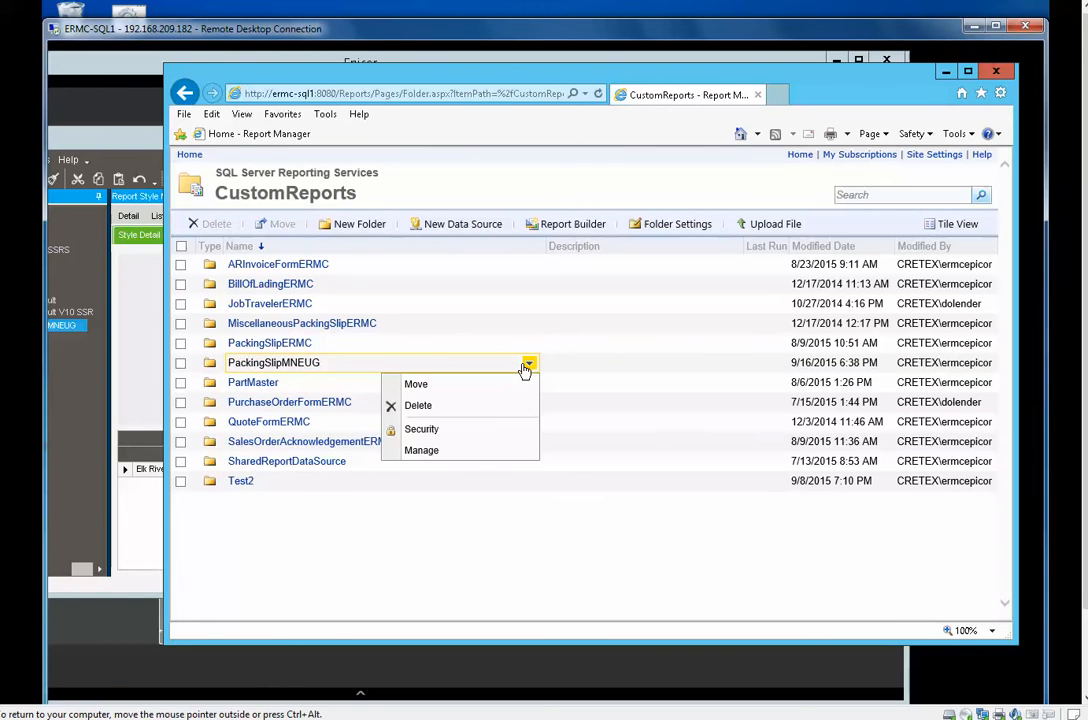
pyautogui.click(488, 412)
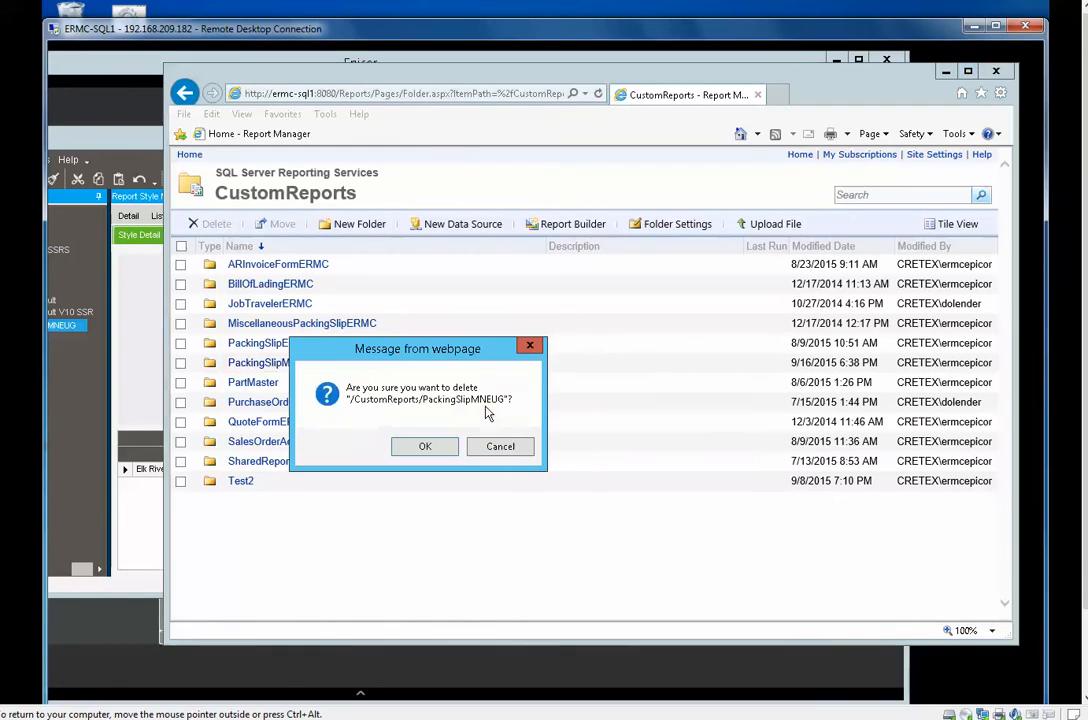
pyautogui.click(425, 446)
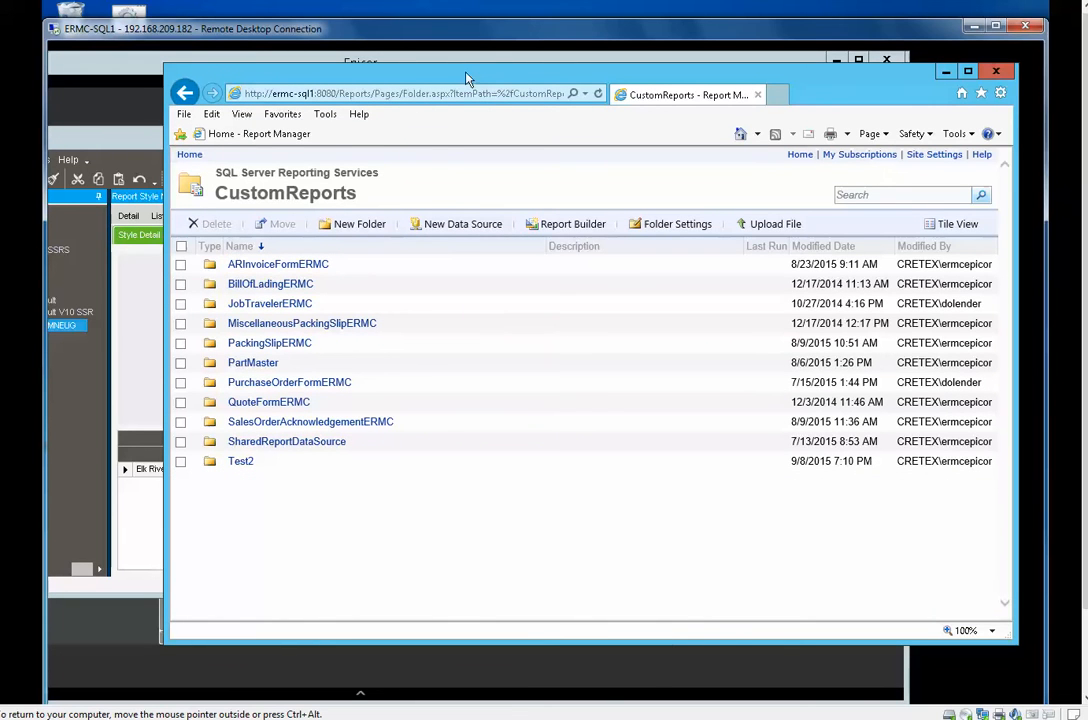
# - Create a folder named PackingSlipMNEUG in CustomReports and open it
pyautogui.moveTo(466, 74); pyautogui.dragTo(457, 68)
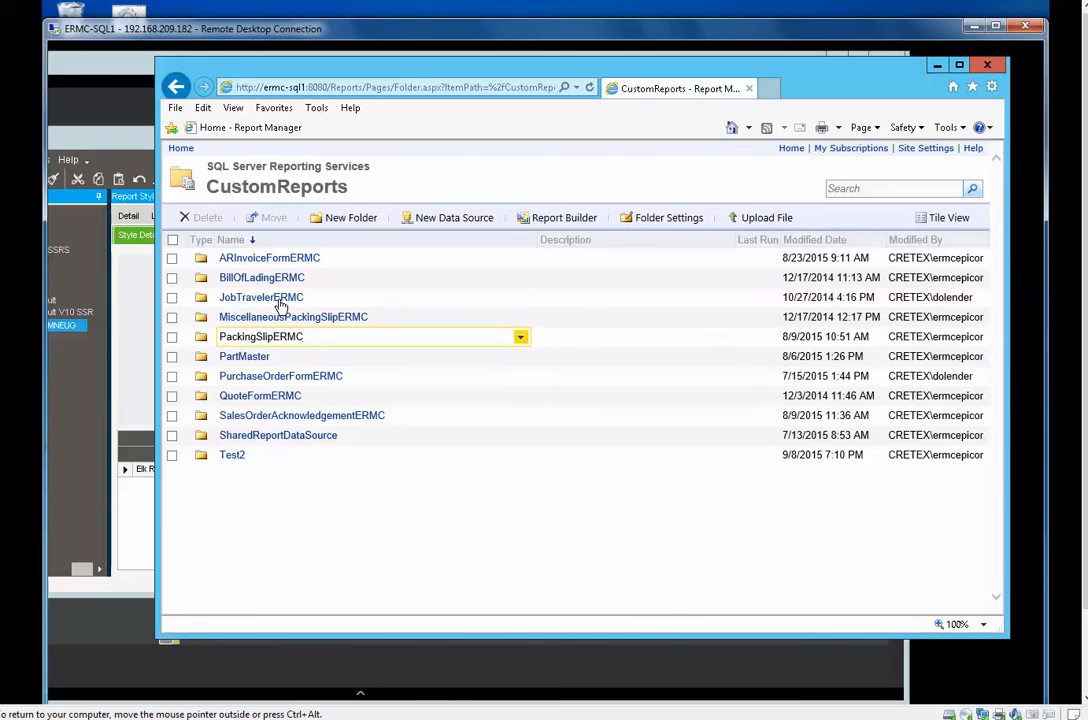
pyautogui.click(340, 219)
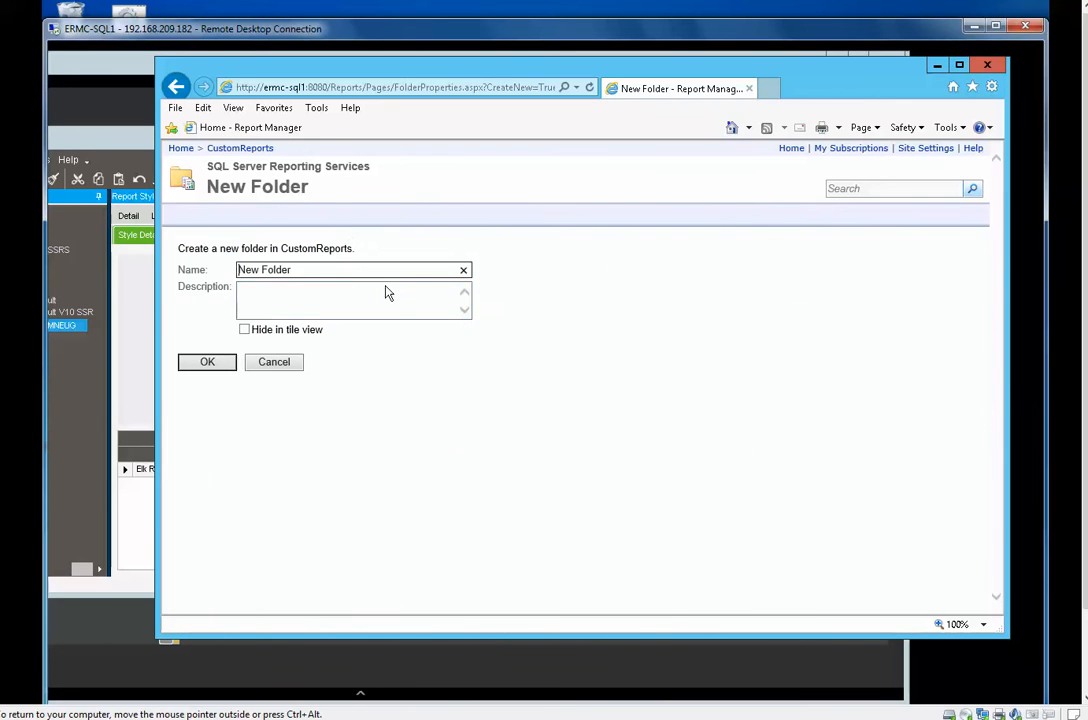
pyautogui.moveTo(335, 272); pyautogui.dragTo(199, 269)
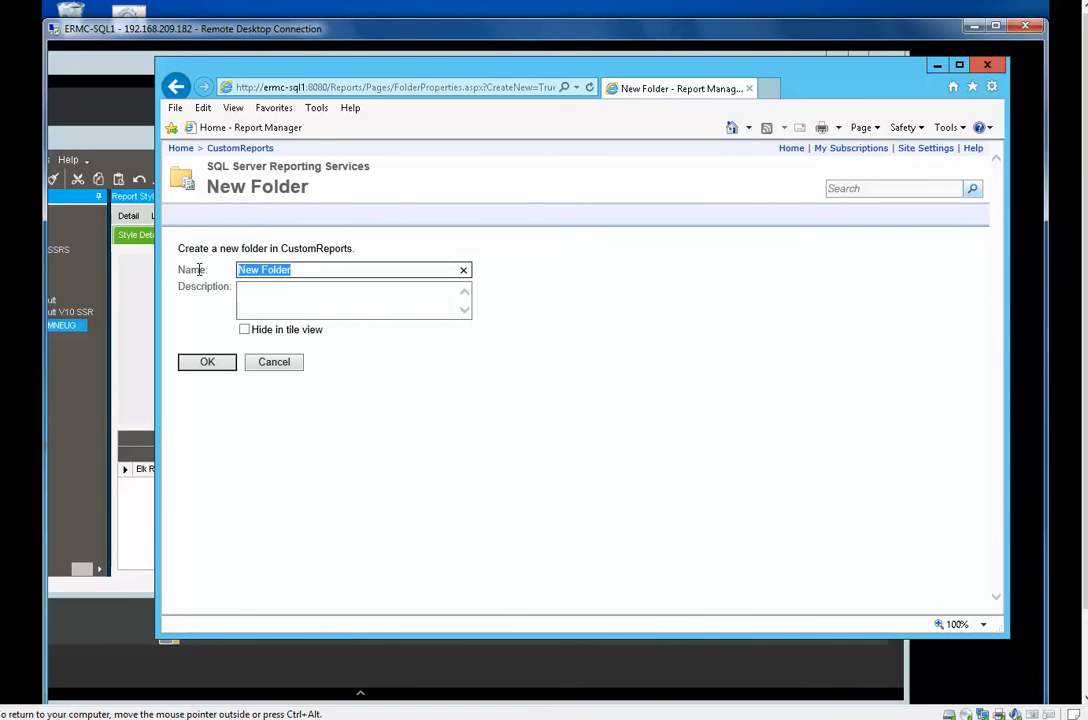
pyautogui.write('PackingSlipMNEUG')
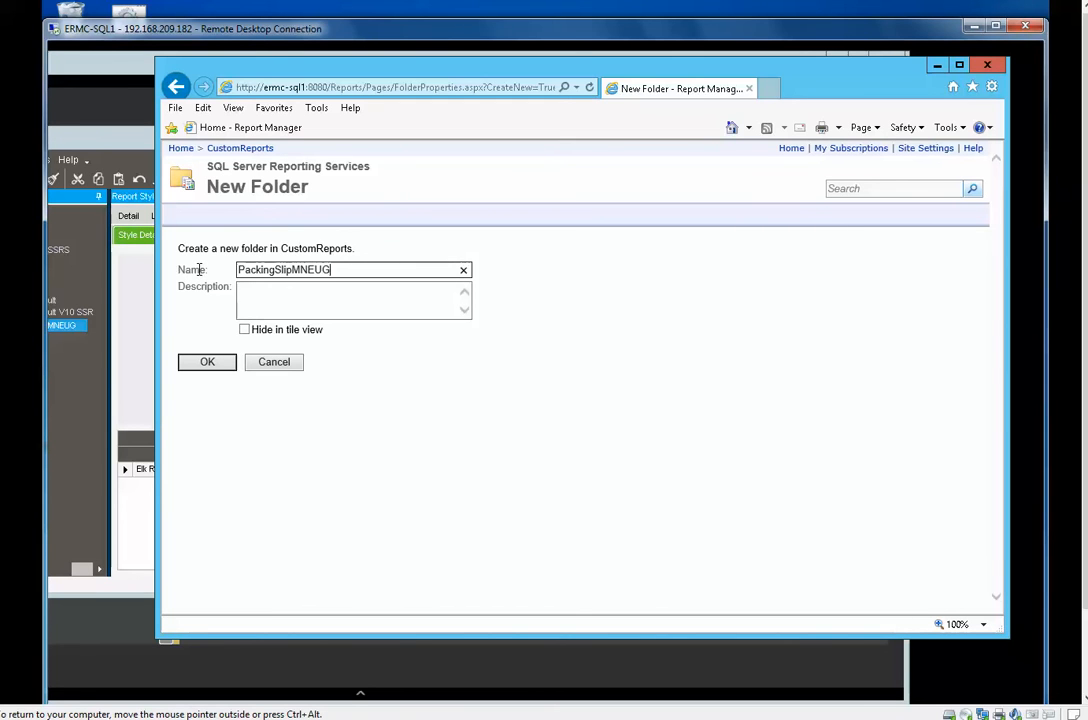
pyautogui.click(205, 363)
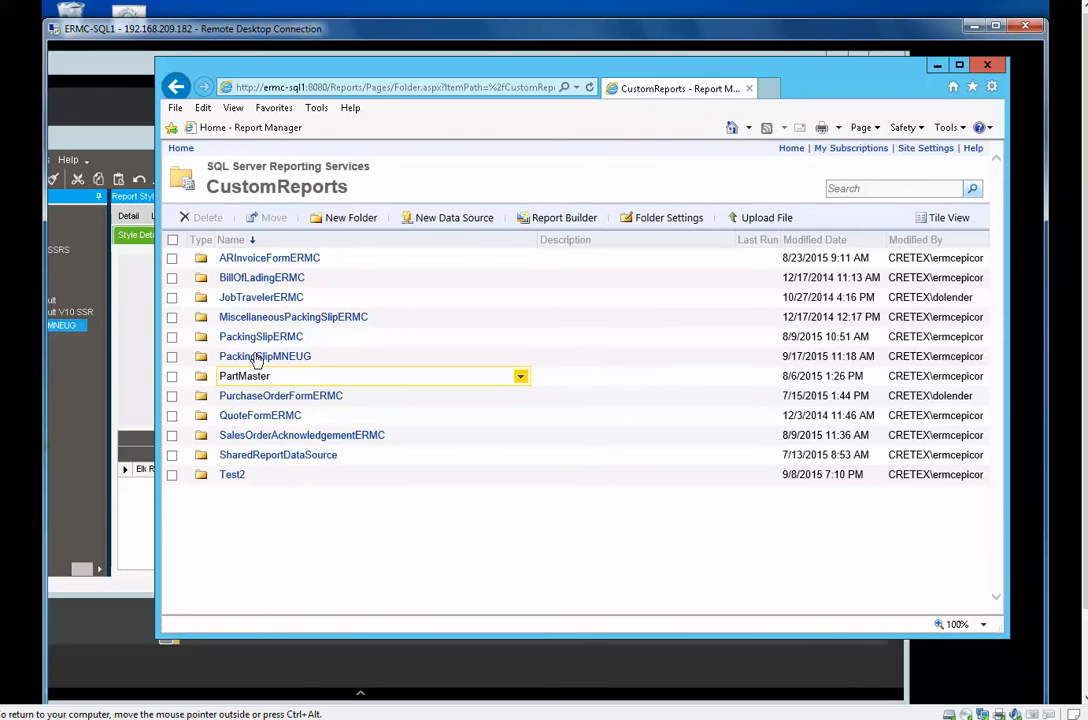
pyautogui.click(260, 357)
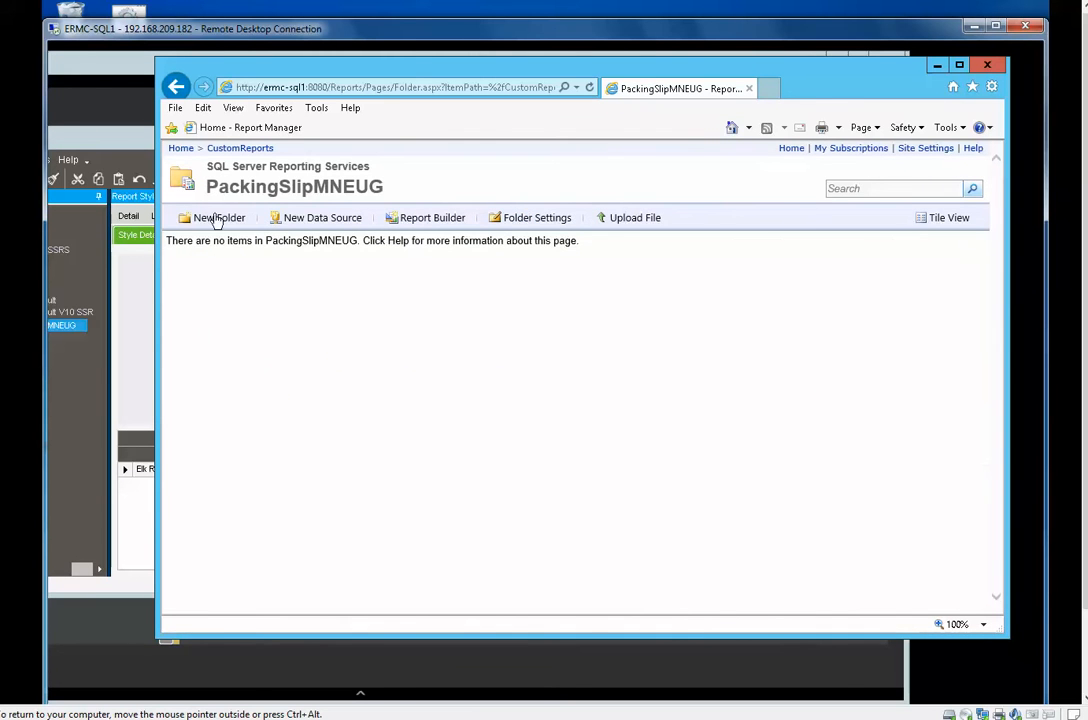
# - Go back to the Report Manager home and open the standard PackingSlip folder inside reports
pyautogui.click(180, 148)
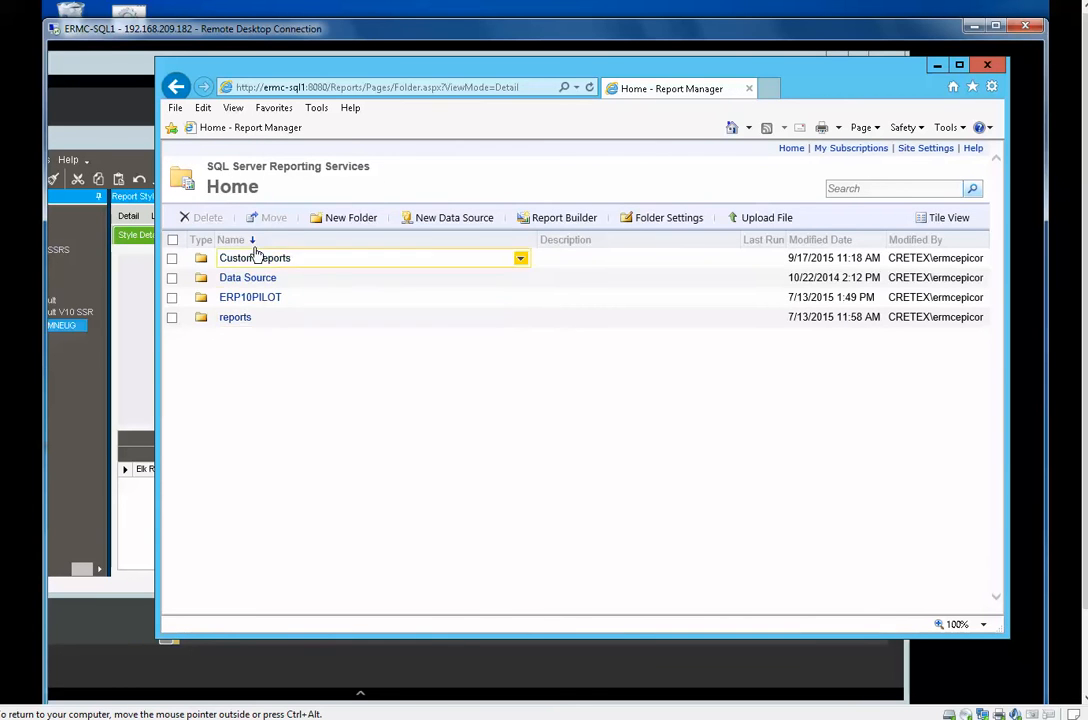
pyautogui.click(232, 318)
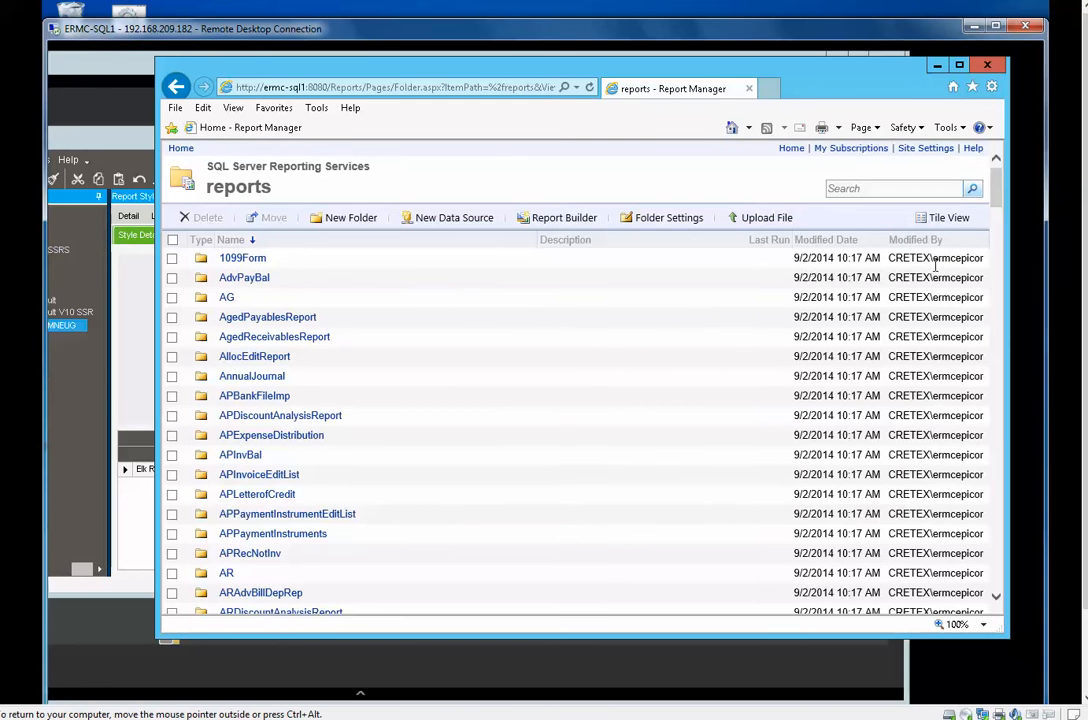
pyautogui.scroll(-5, 711, 498)
pyautogui.scroll(-20, 711, 498)
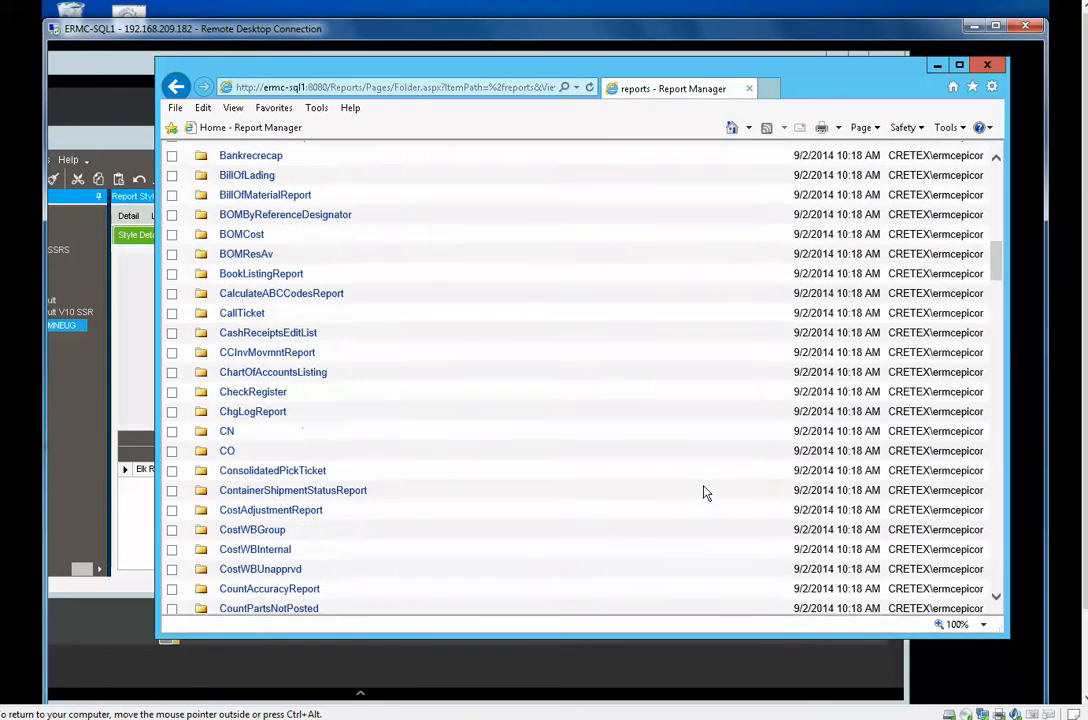
pyautogui.scroll(-4, 703, 490)
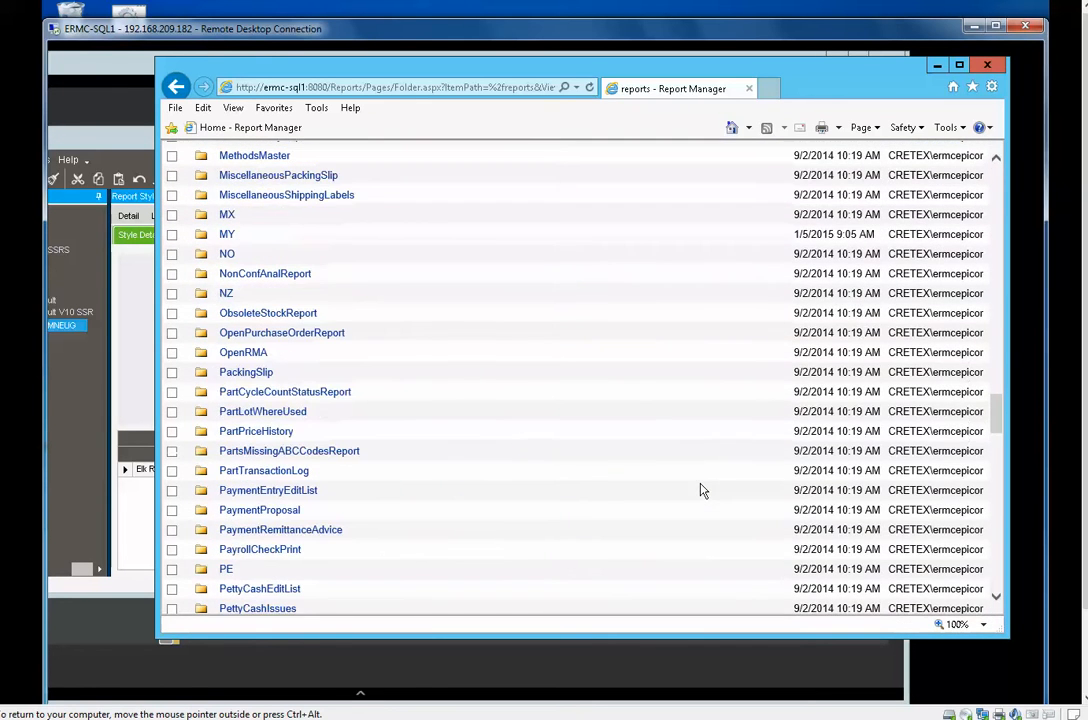
pyautogui.click(260, 373)
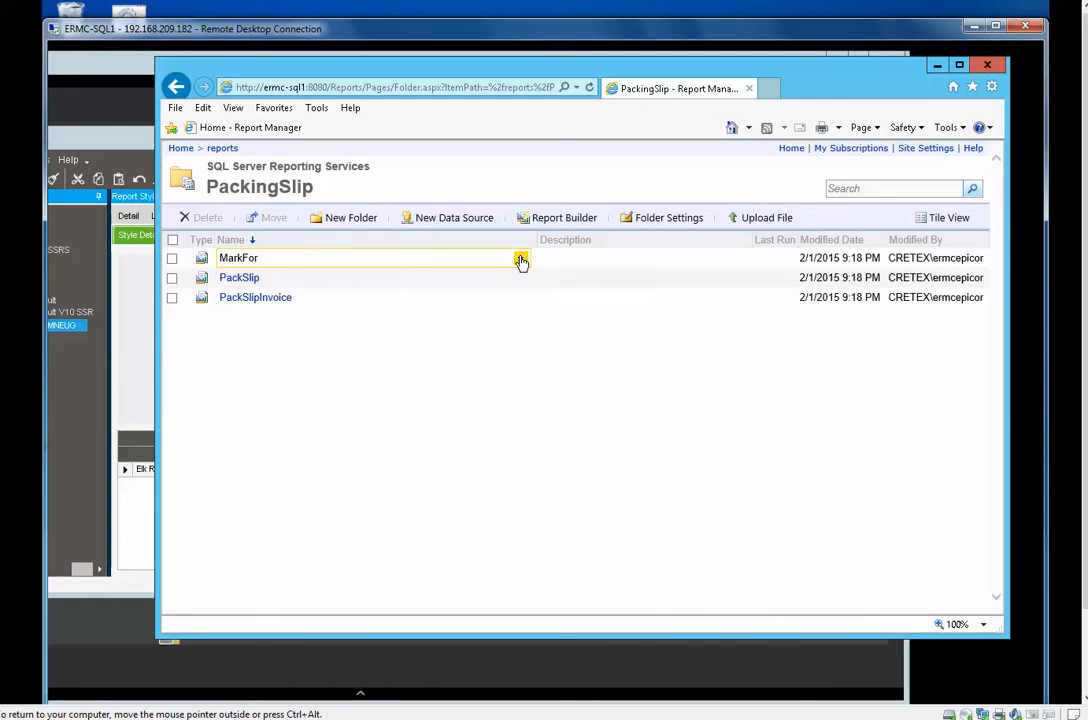
# - Download the MarkFor report with Save As, creating a PackingSlipMNEUG folder in Downloads > SSRS Scratch as its destination
pyautogui.click(520, 259)
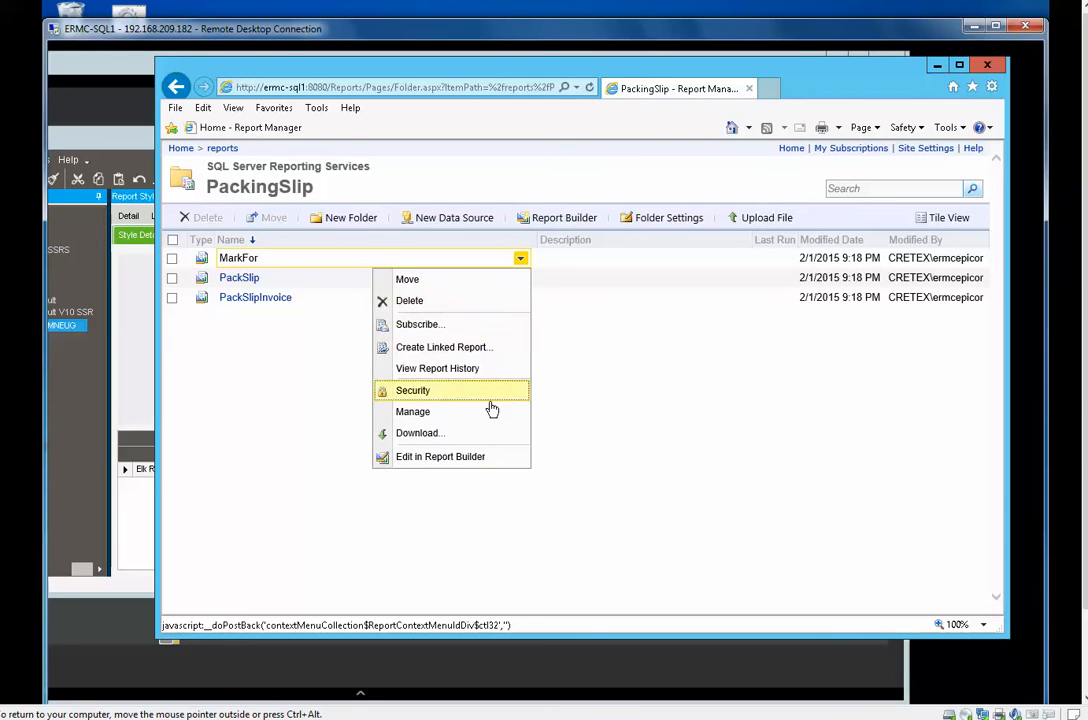
pyautogui.click(437, 436)
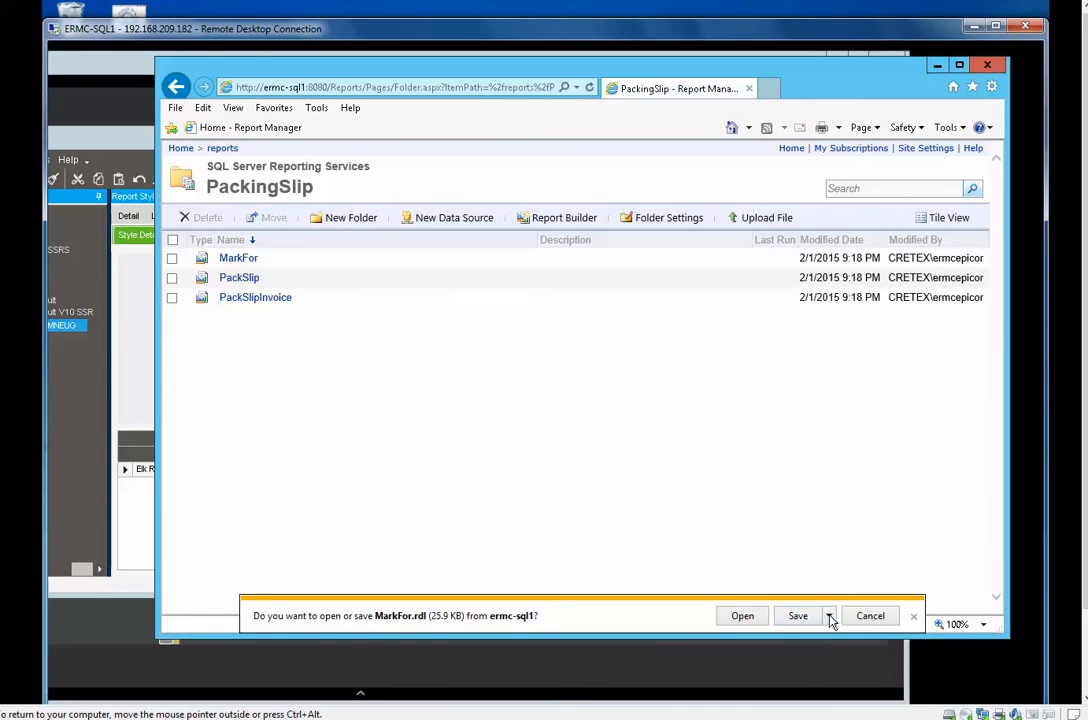
pyautogui.click(828, 616)
pyautogui.click(814, 654)
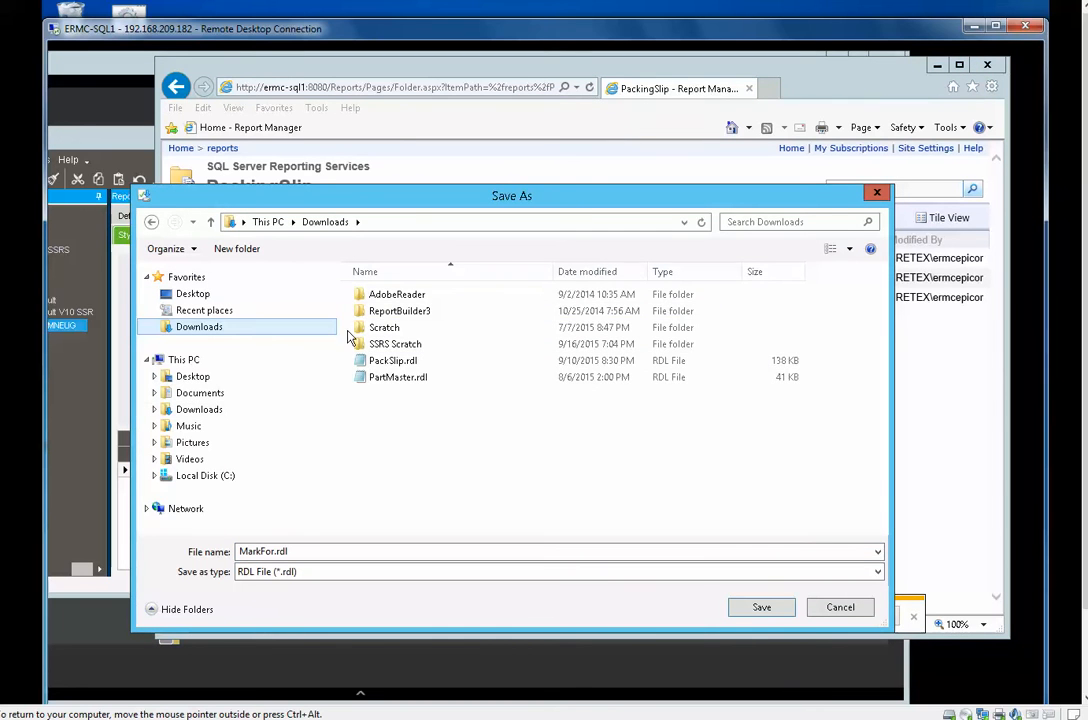
pyautogui.doubleClick(396, 344)
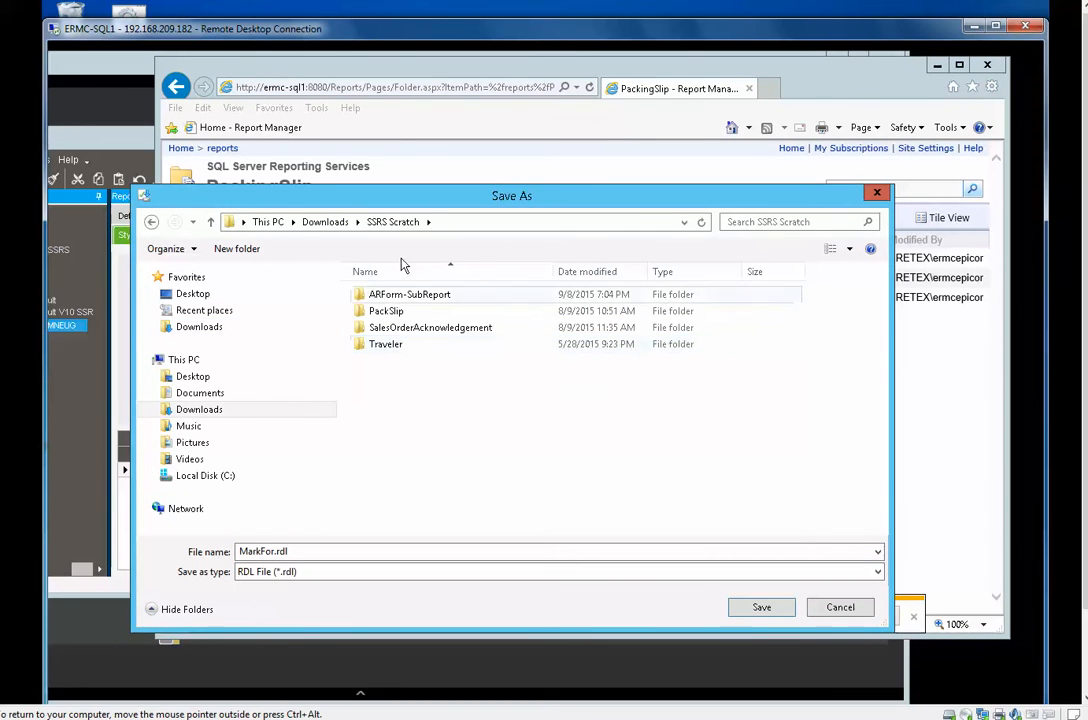
pyautogui.click(237, 248)
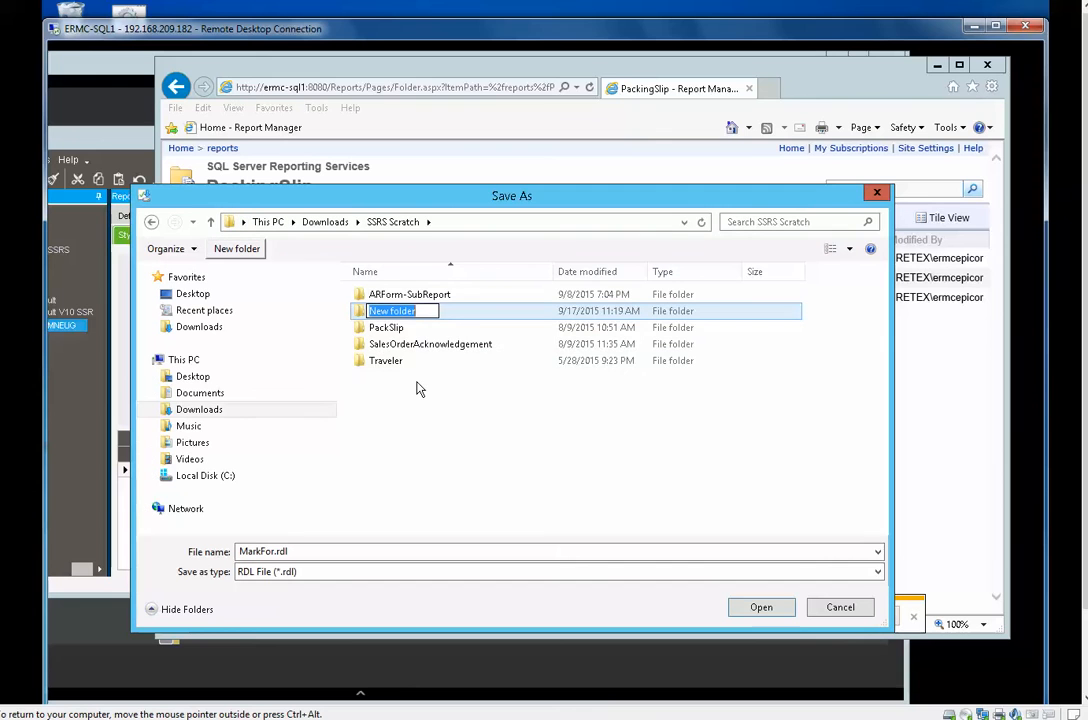
pyautogui.write('PackingSlip')
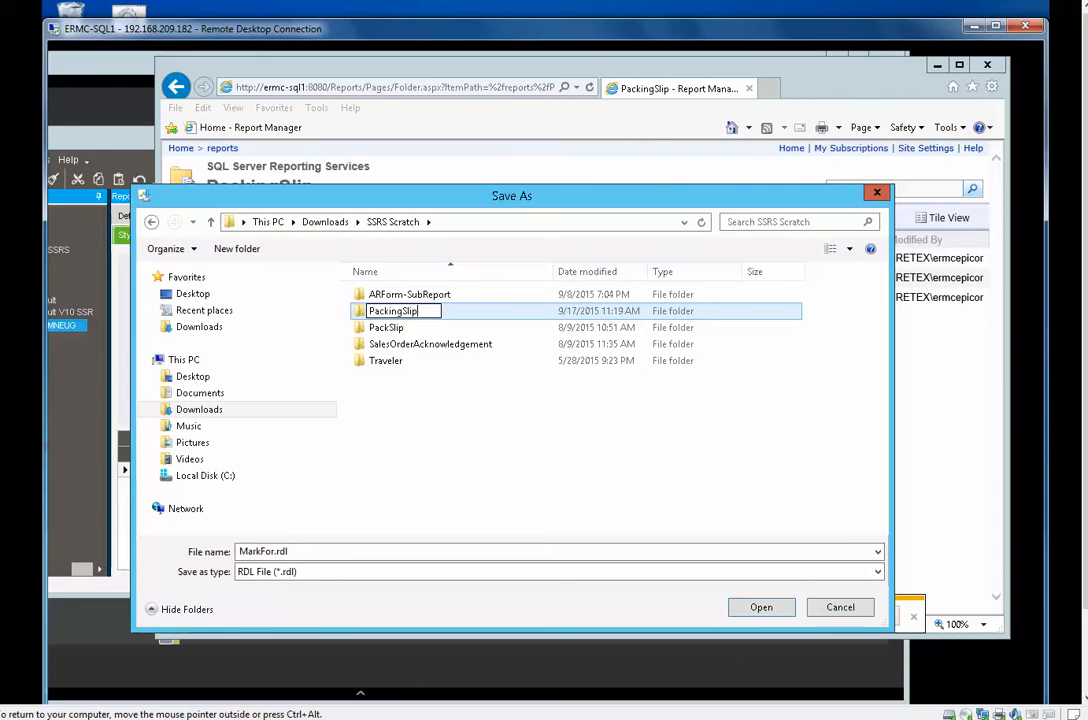
pyautogui.write('MNEUG')
pyautogui.press('Return')
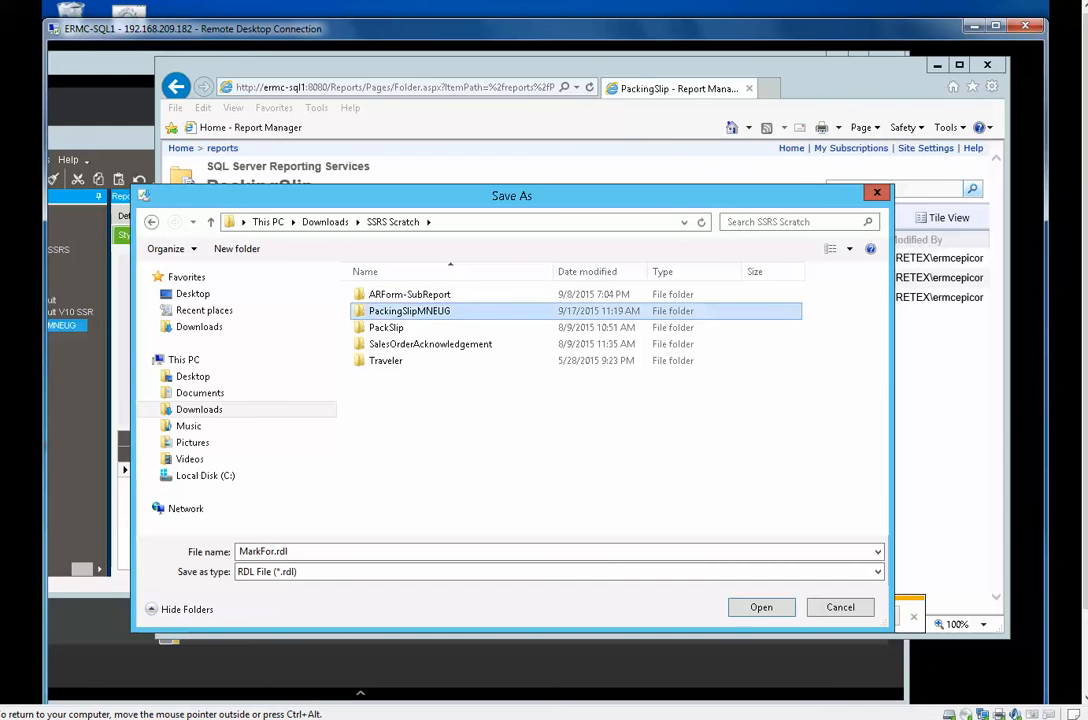
# - Save MarkFor.rdl in the new PackingSlipMNEUG scratch folder and dismiss the download notification
pyautogui.doubleClick(437, 318)
pyautogui.click(757, 607)
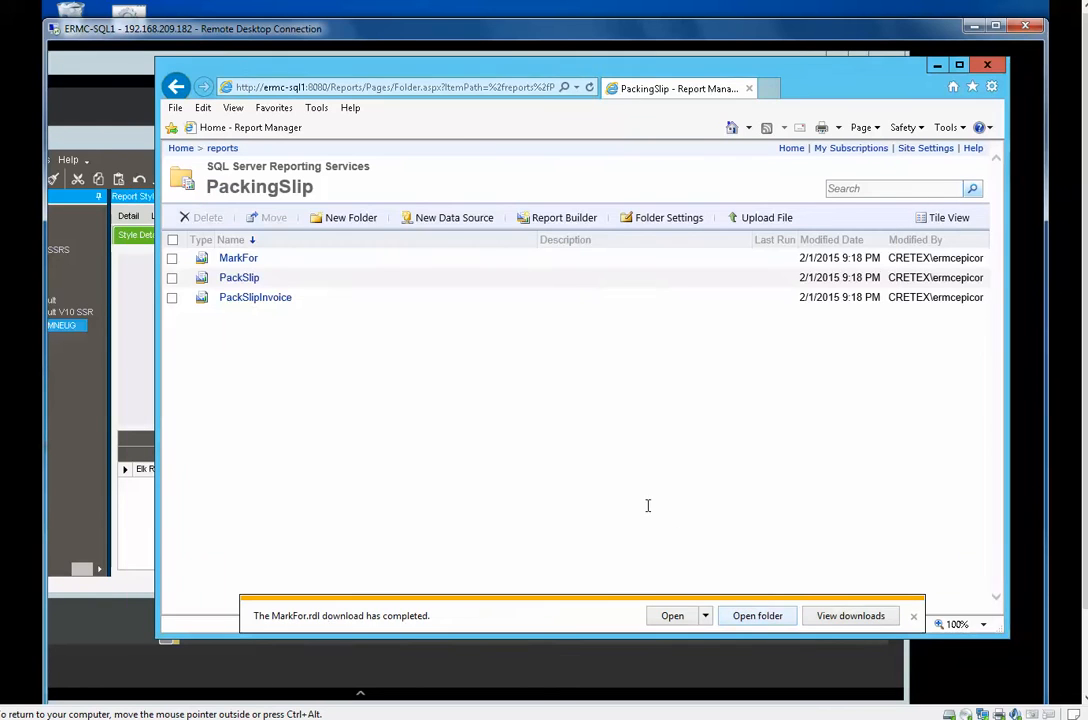
pyautogui.click(913, 615)
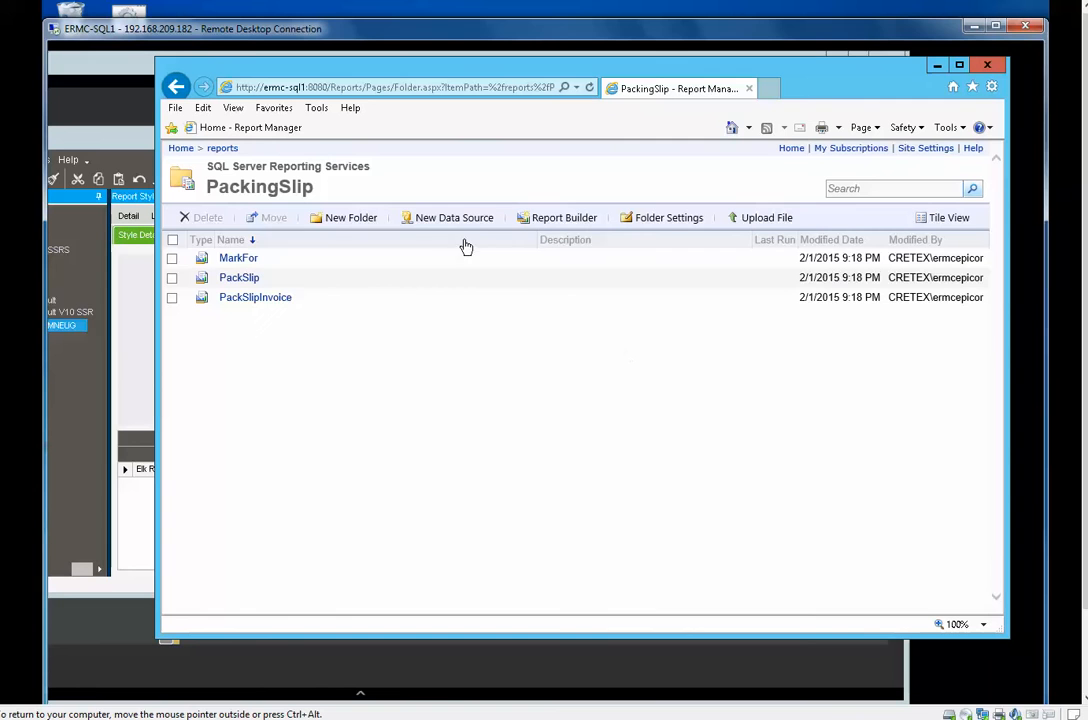
# - Download the PackSlip report as PackSlip.rdl into the PackingSlipMNEUG scratch folder and dismiss the download notification
pyautogui.click(520, 278)
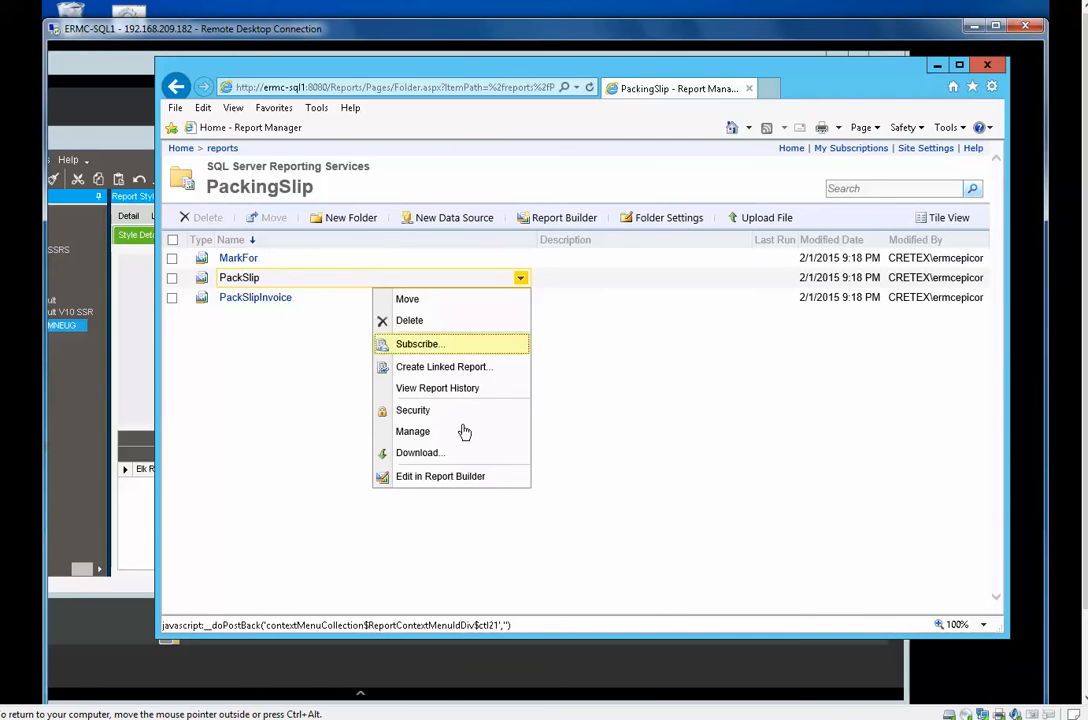
pyautogui.click(454, 453)
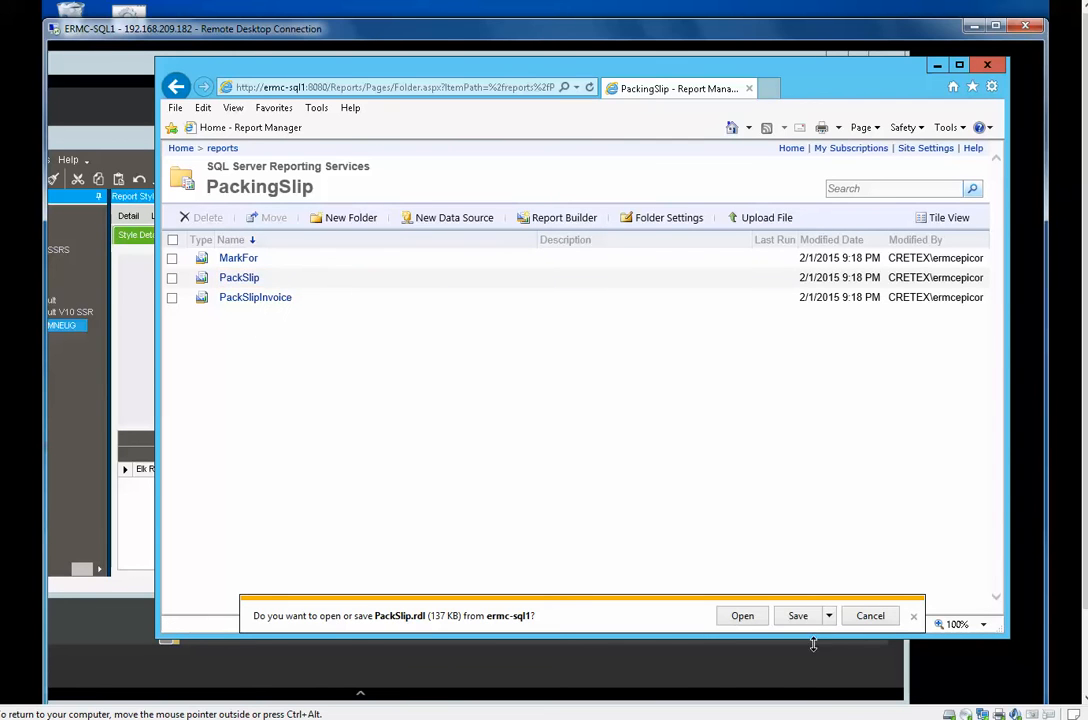
pyautogui.click(827, 617)
pyautogui.click(822, 656)
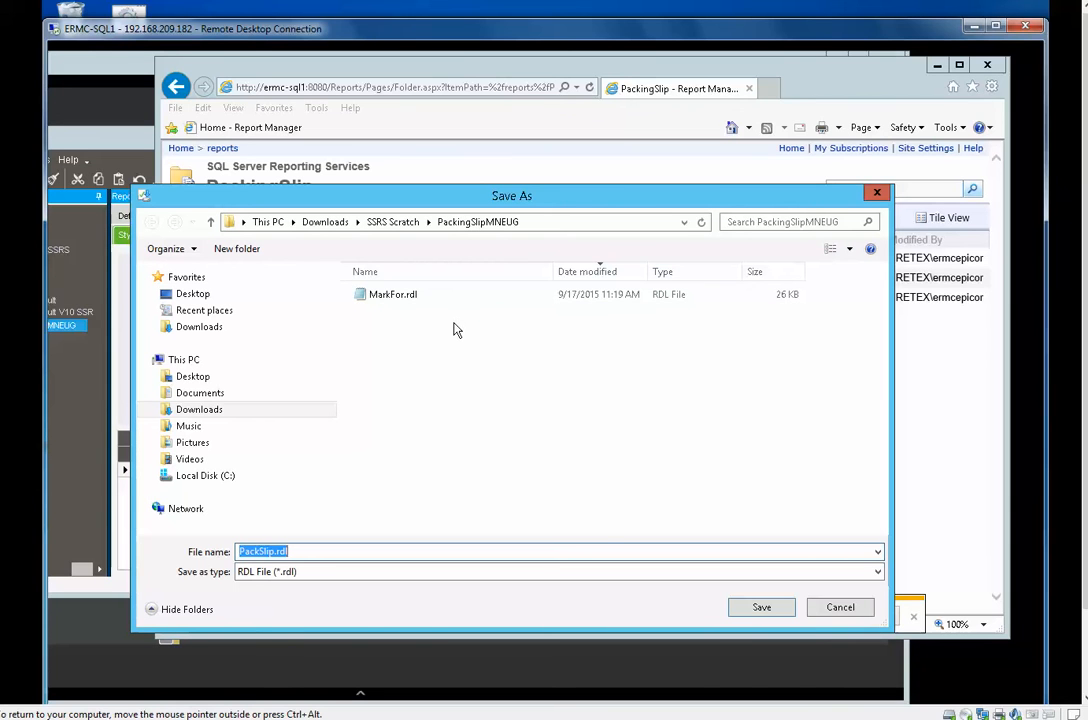
pyautogui.click(760, 607)
pyautogui.click(913, 616)
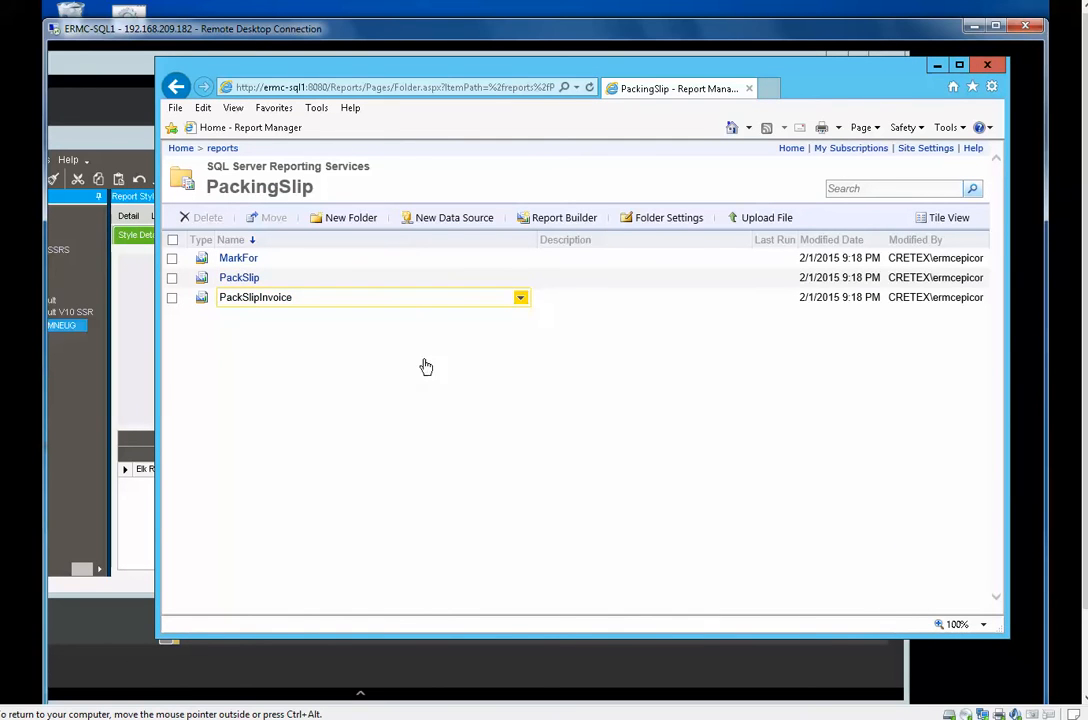
# - Download the PackSlipInvoice report as PackSlipInvoice.rdl into the PackingSlipMNEUG scratch folder and dismiss the download notification
pyautogui.click(520, 299)
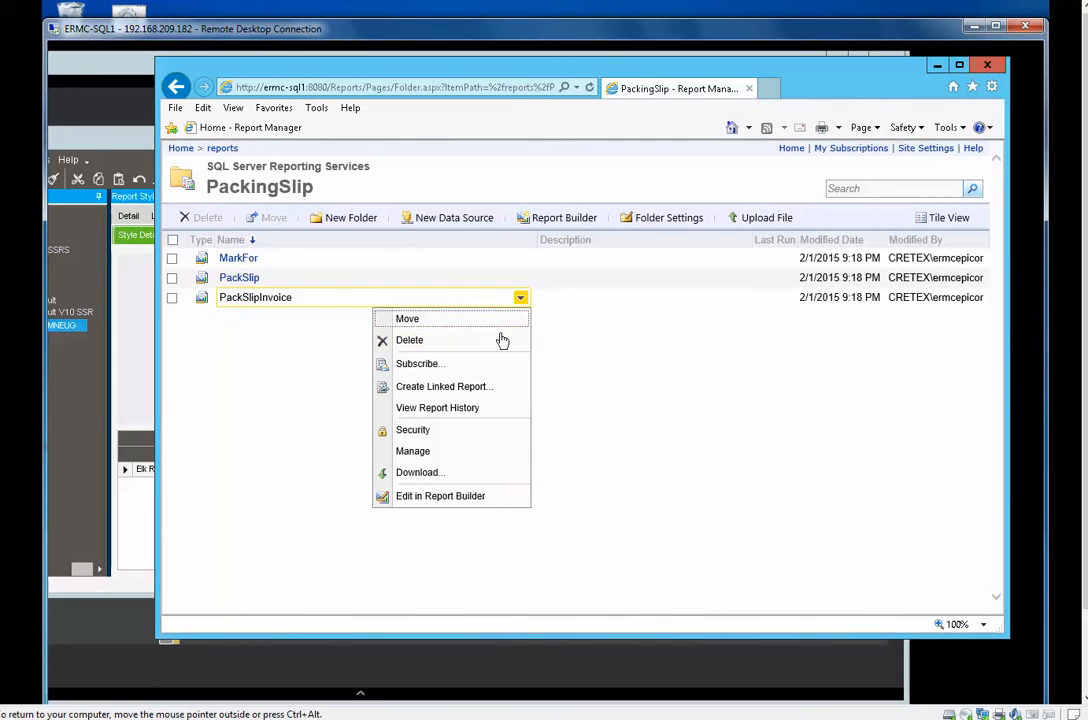
pyautogui.click(422, 474)
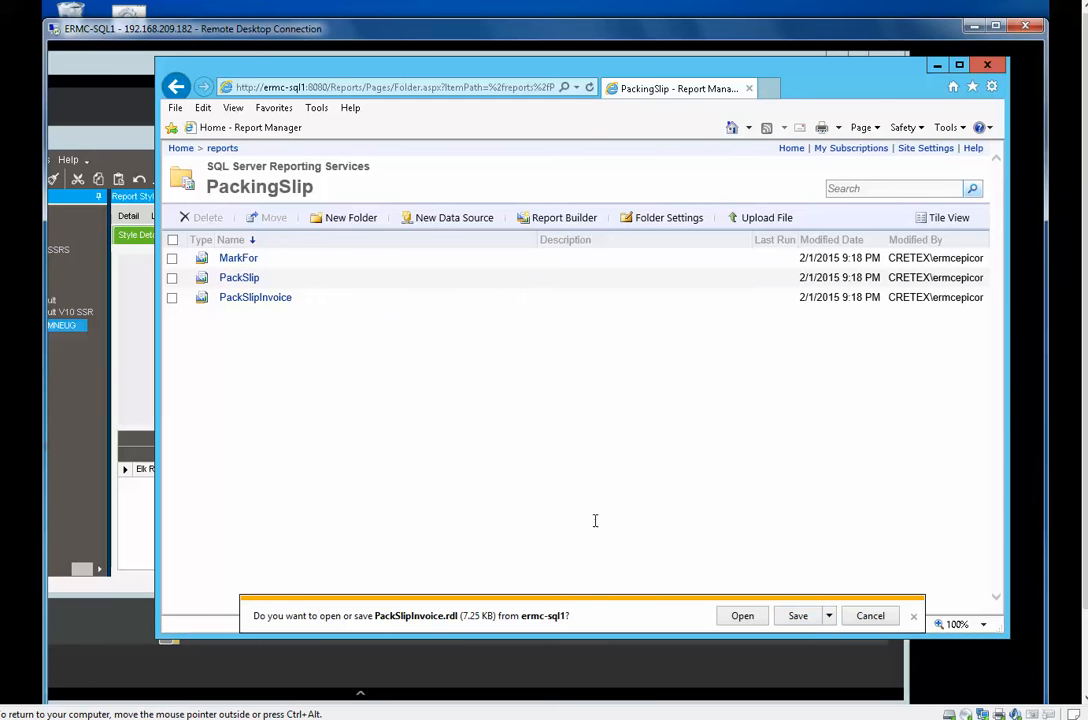
pyautogui.click(828, 617)
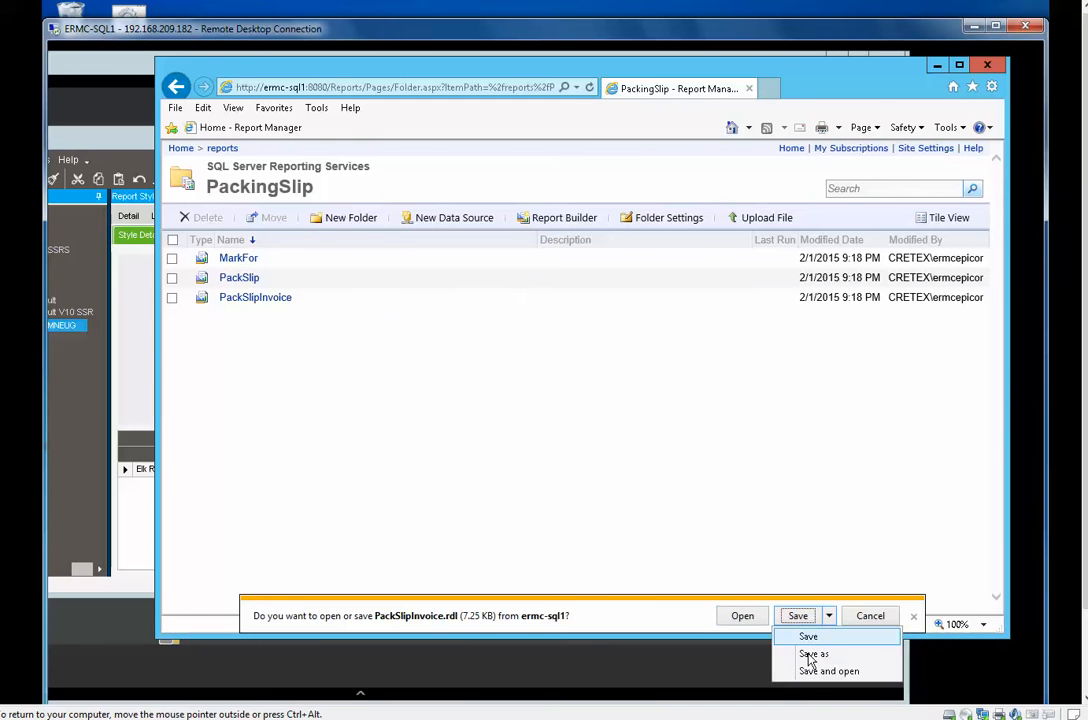
pyautogui.click(813, 653)
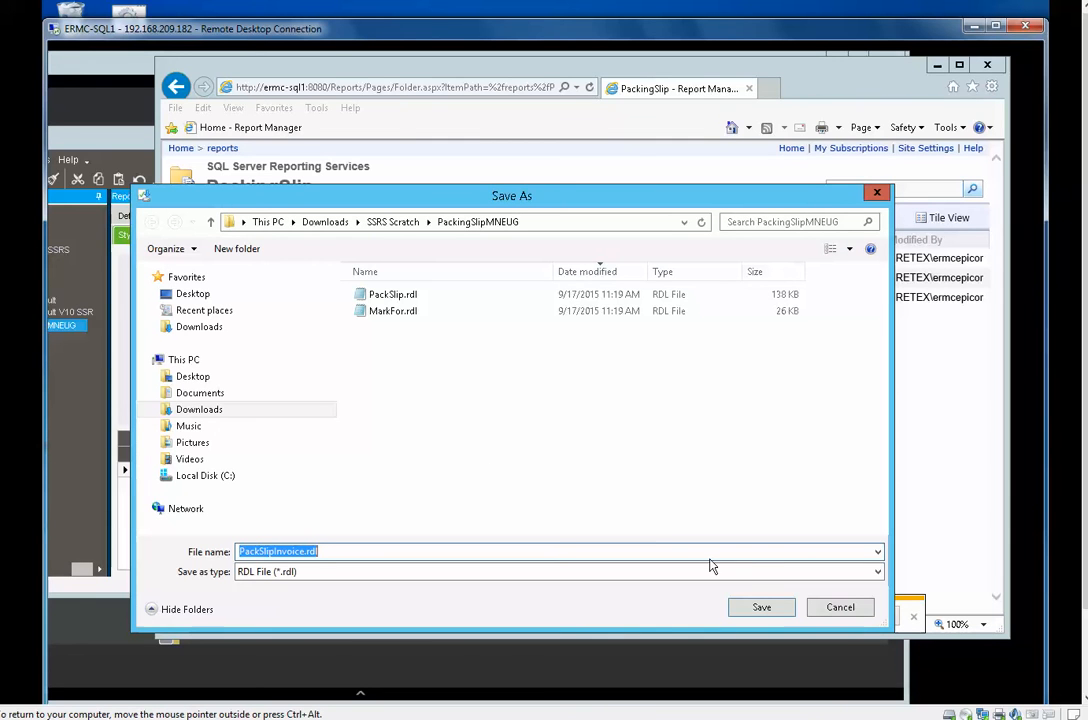
pyautogui.click(758, 608)
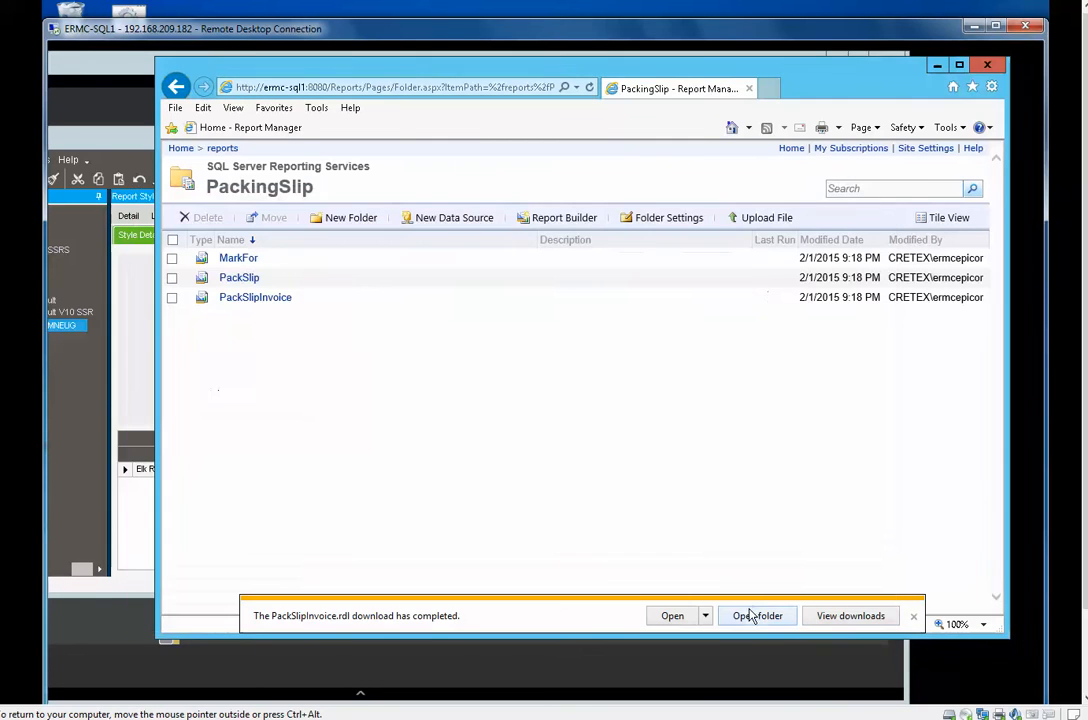
pyautogui.click(913, 616)
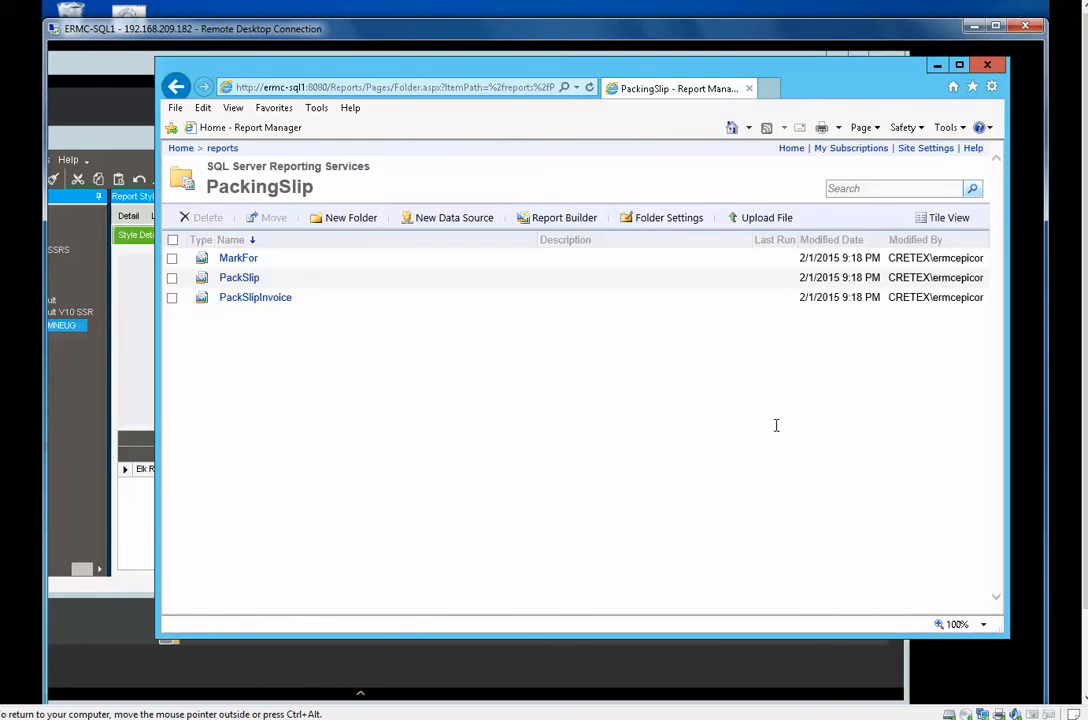
# - Upload PackSlipInvoice.rdl from the scratch folder into CustomReports > PackingSlipMNEUG in Report Manager, with overwriting of an existing item enabled
pyautogui.click(180, 148)
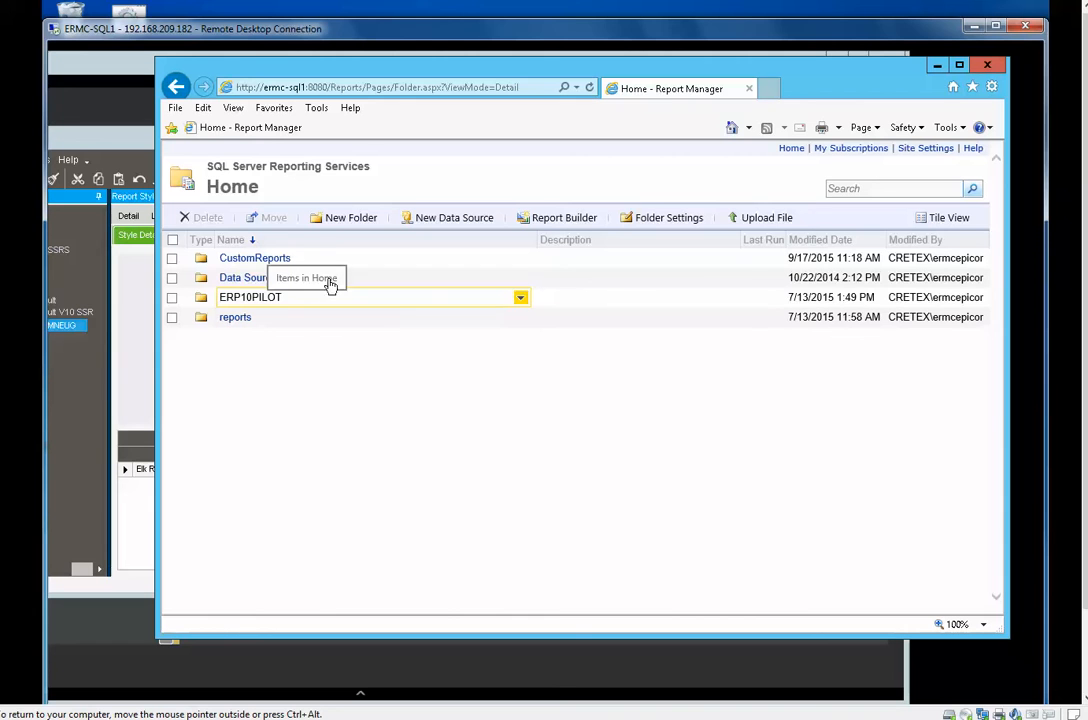
pyautogui.click(231, 260)
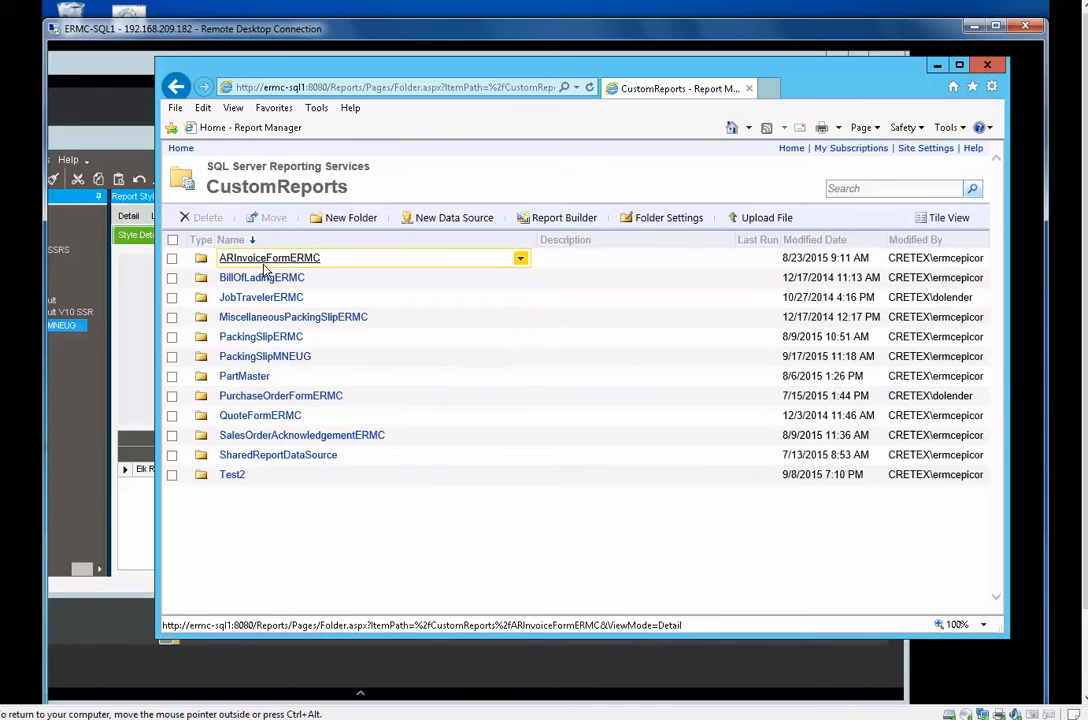
pyautogui.click(258, 356)
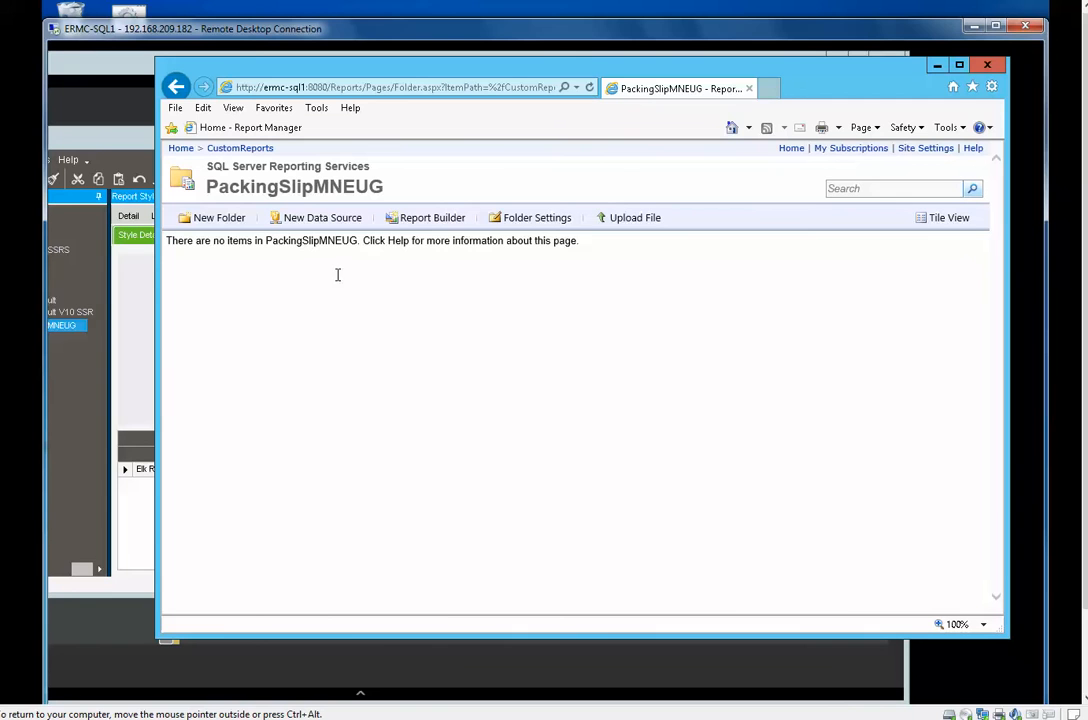
pyautogui.click(627, 218)
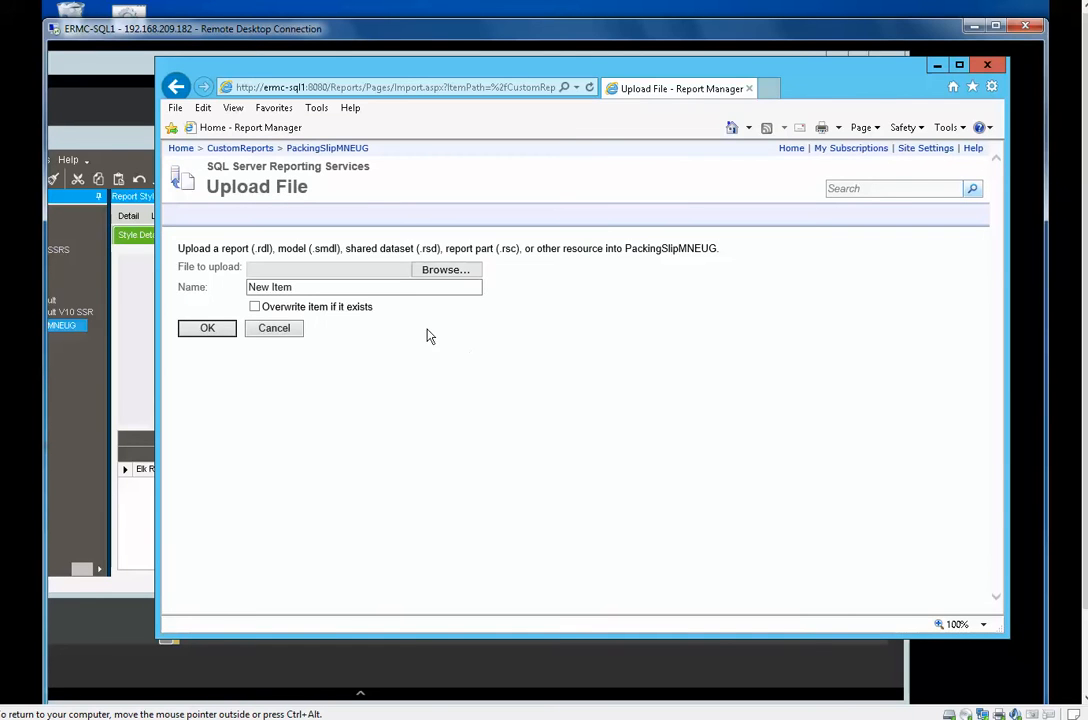
pyautogui.click(446, 269)
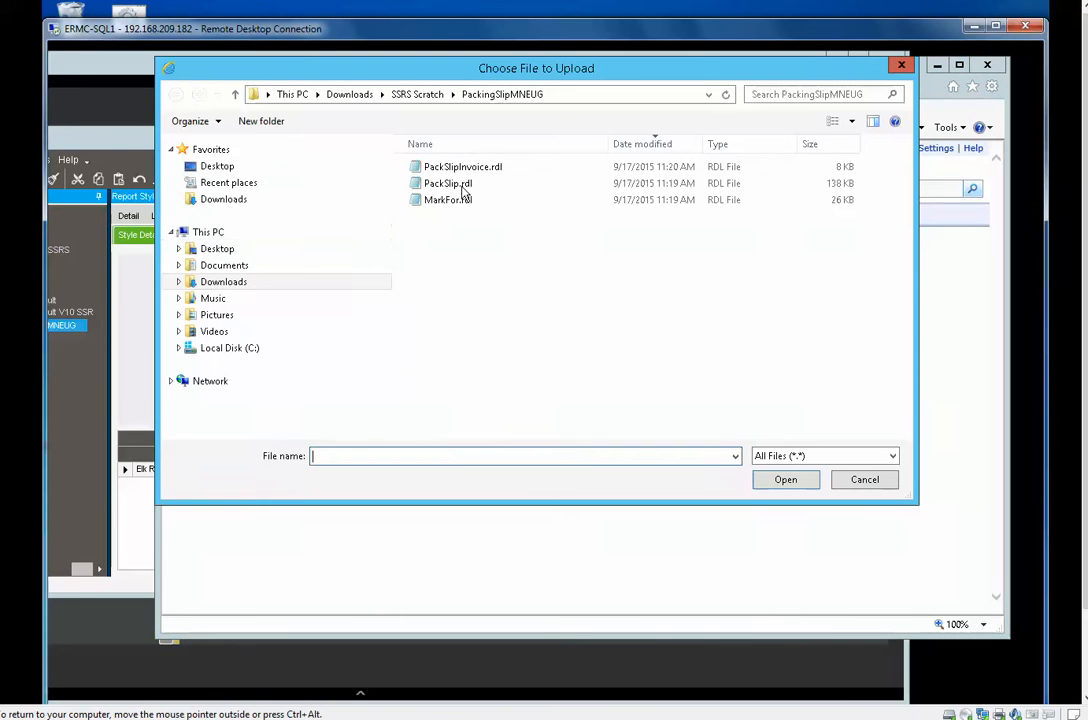
pyautogui.doubleClick(452, 168)
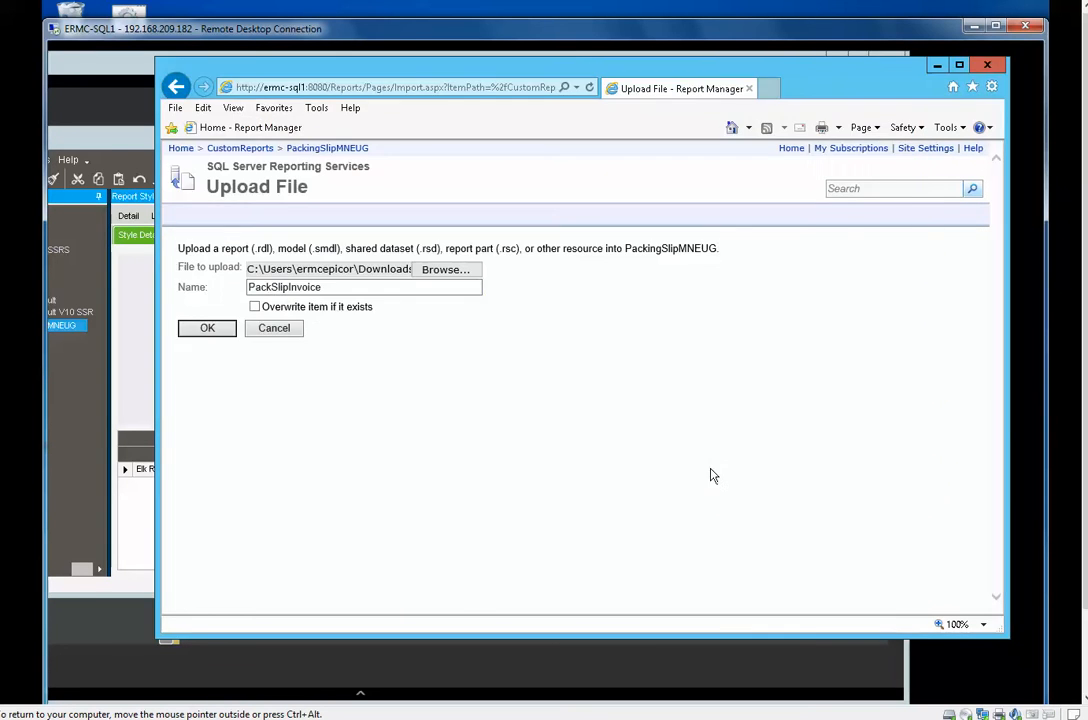
pyautogui.click(254, 306)
pyautogui.click(212, 330)
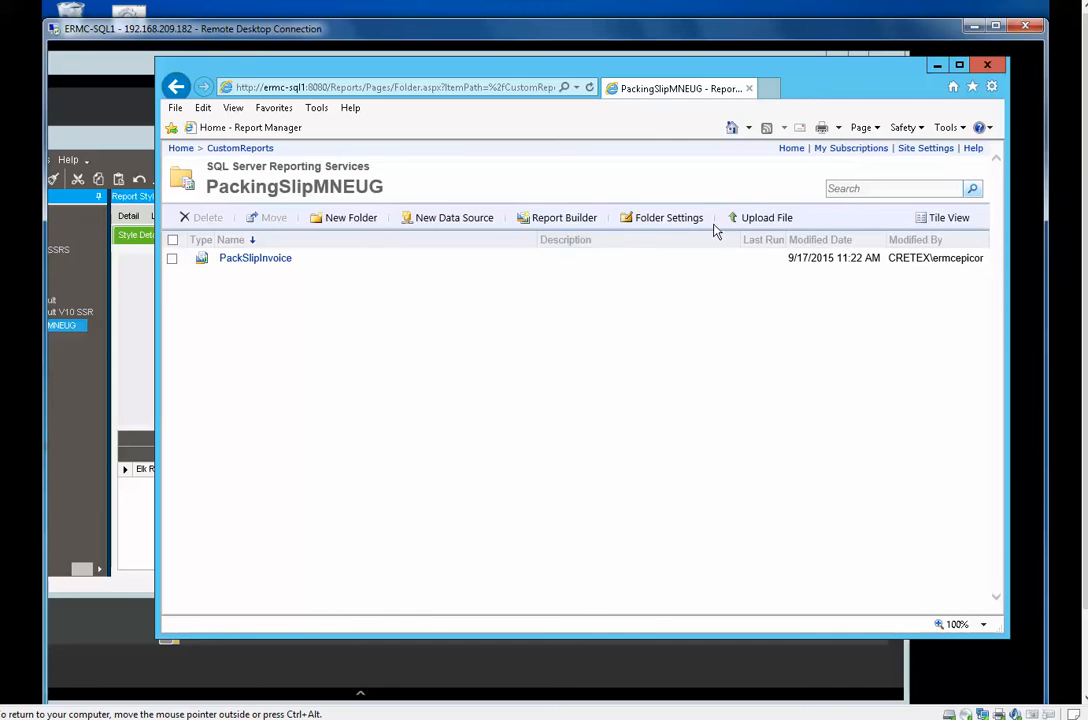
# - Upload PackSlip.rdl into the PackingSlipMNEUG report folder under the name PackSlip, with overwriting of an existing item enabled
pyautogui.click(755, 217)
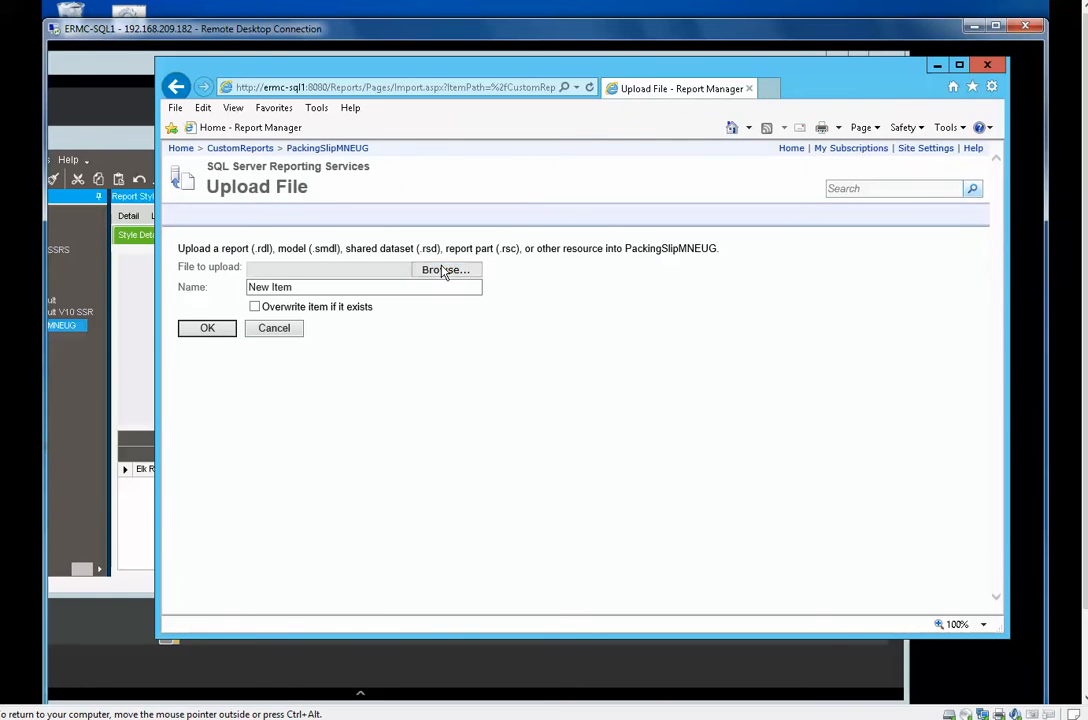
pyautogui.click(444, 271)
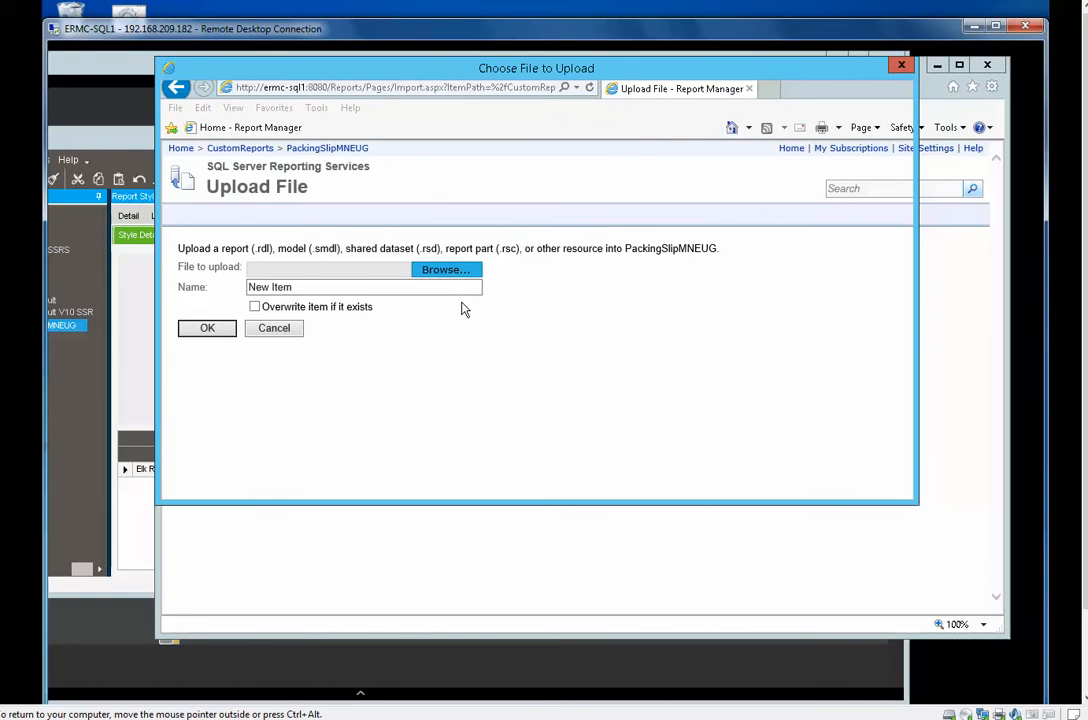
pyautogui.click(452, 182)
pyautogui.press('Return')
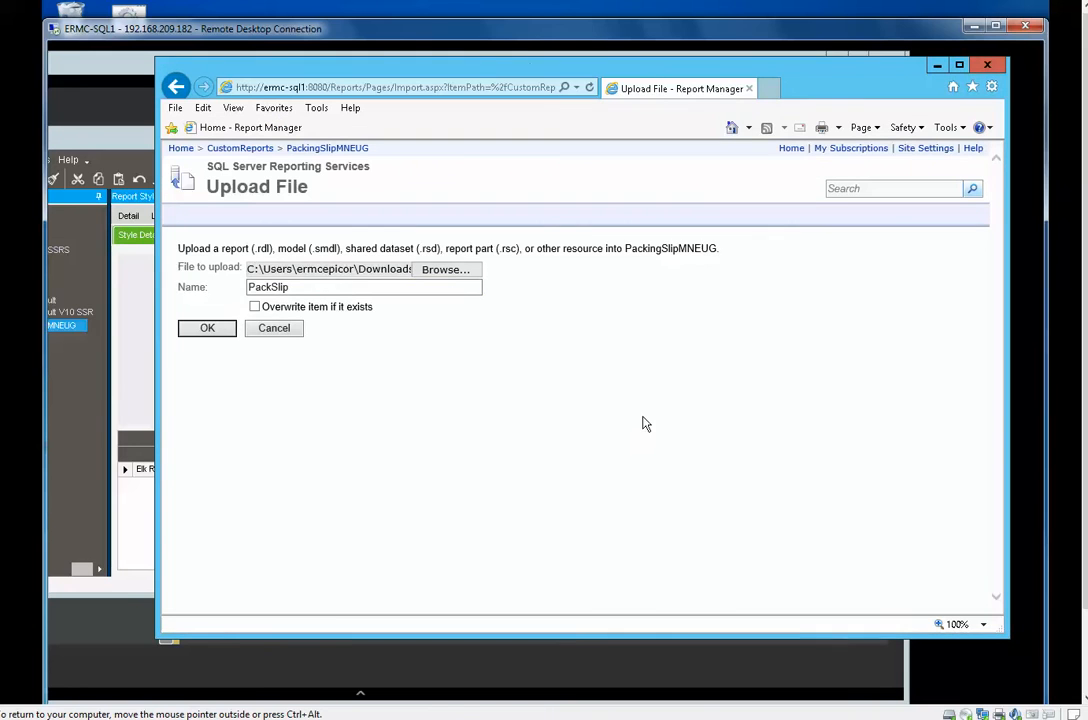
pyautogui.click(254, 307)
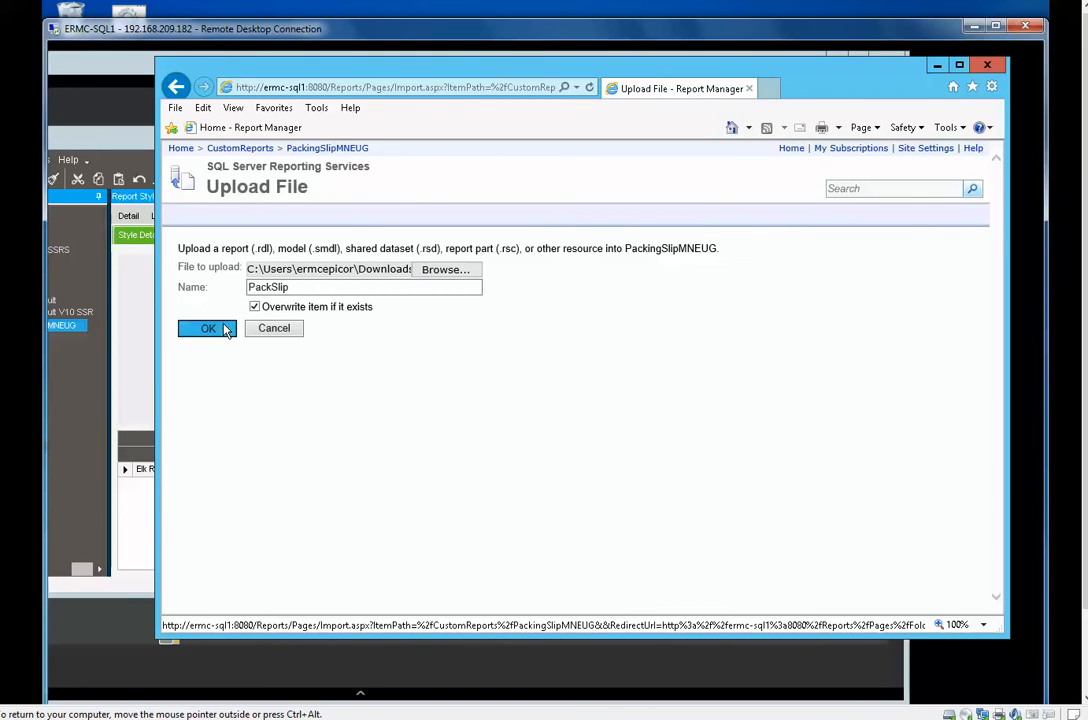
pyautogui.click(226, 330)
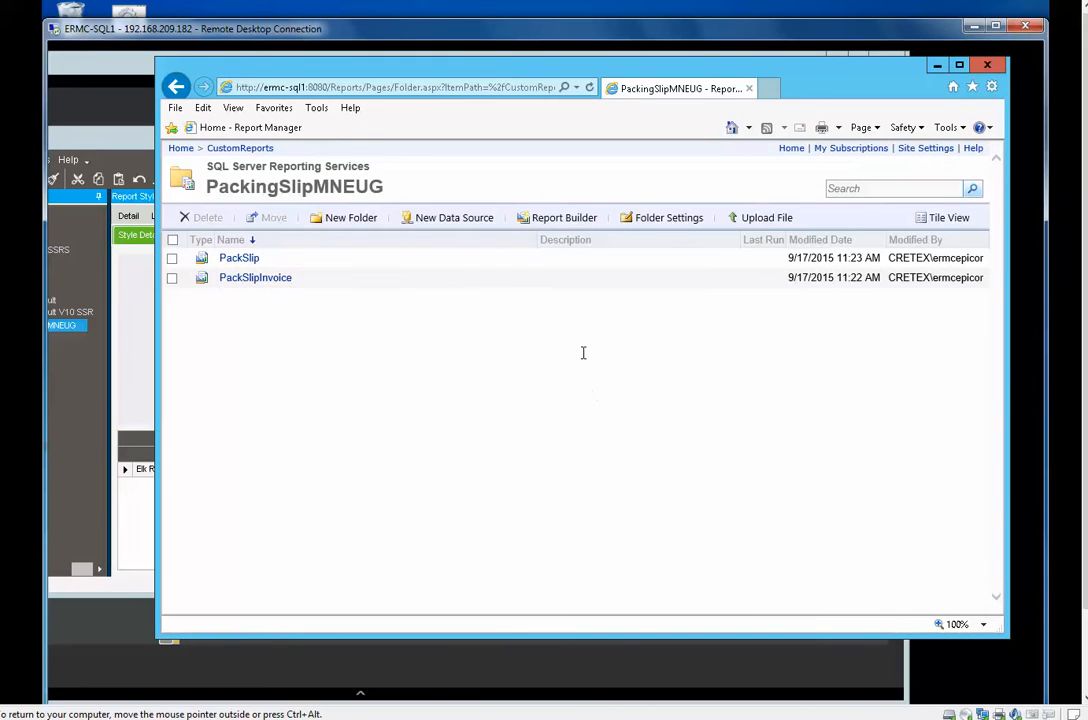
# - Upload MarkFor.rdl from the scratch folder into the PackingSlipMNEUG report folder under the name MarkFor
pyautogui.click(752, 218)
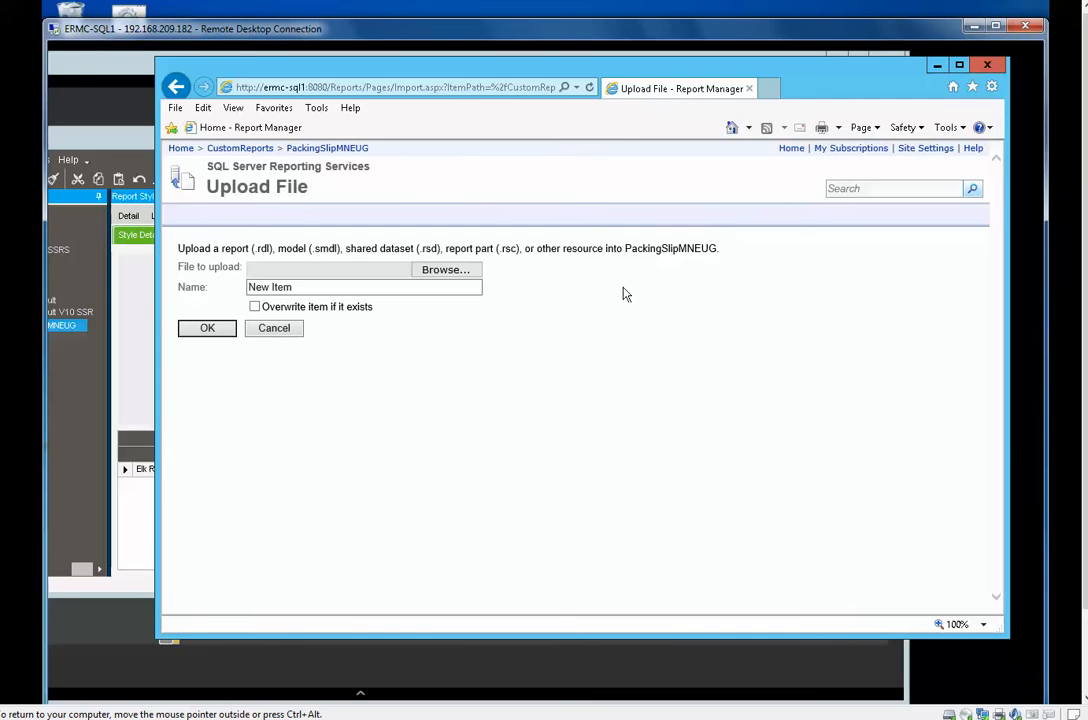
pyautogui.click(450, 270)
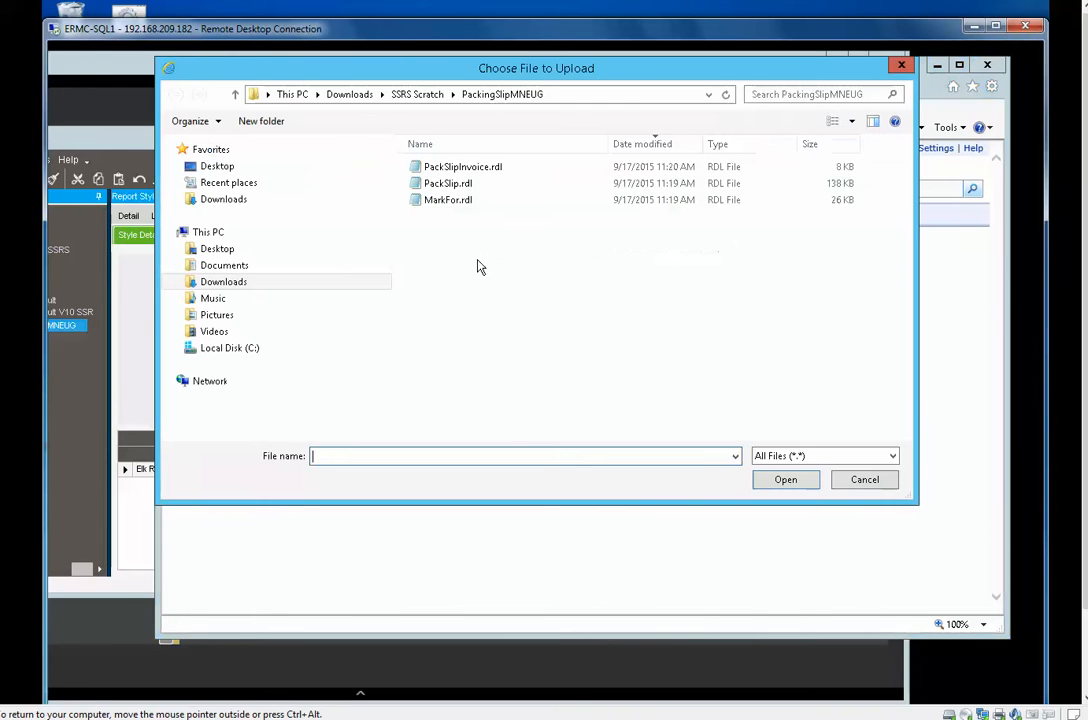
pyautogui.doubleClick(444, 206)
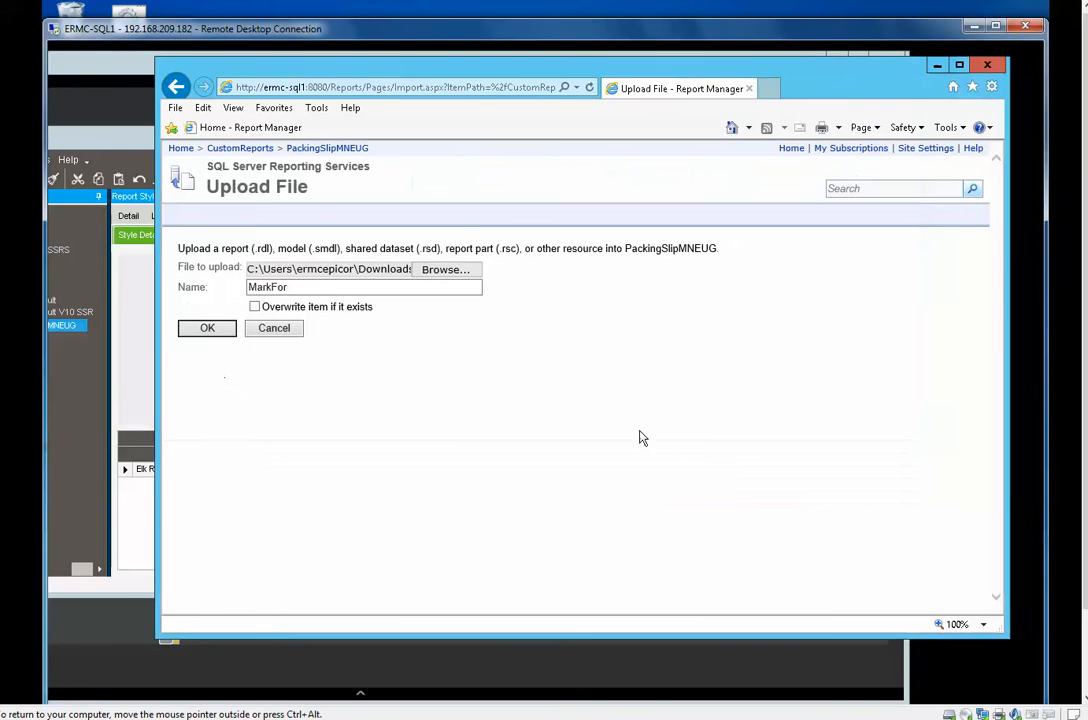
pyautogui.click(226, 330)
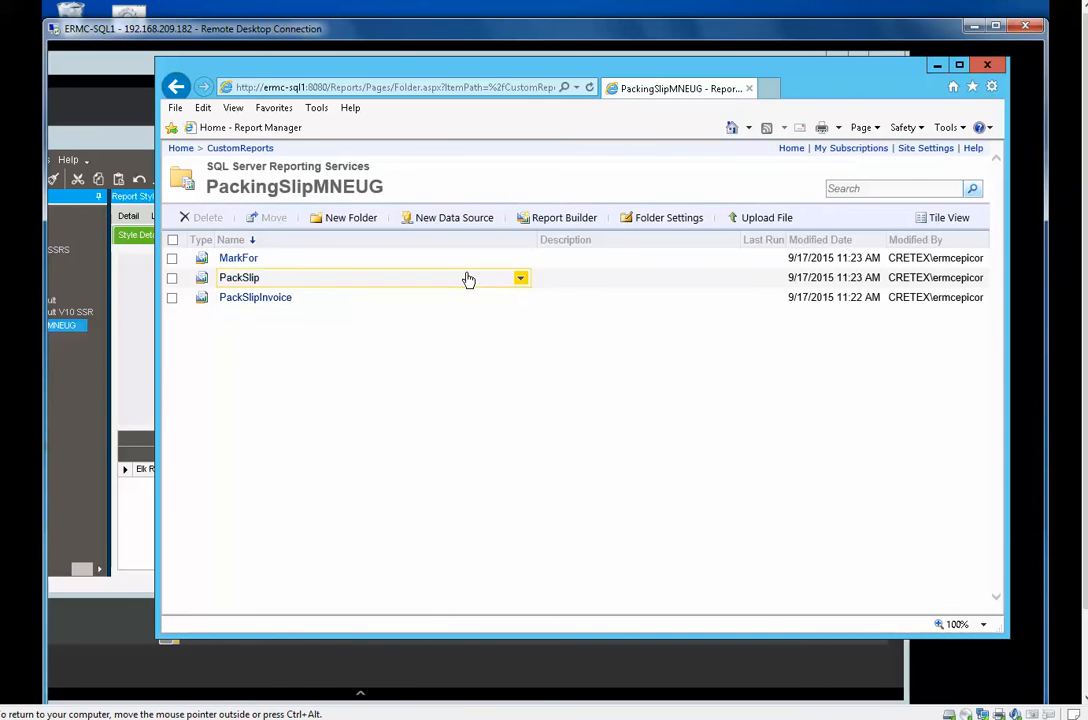
# - Minimize Report Manager and Report Style Maintenance, and bring the open Customer Shipment Entry window into view
pyautogui.moveTo(787, 88); pyautogui.dragTo(756, 91)
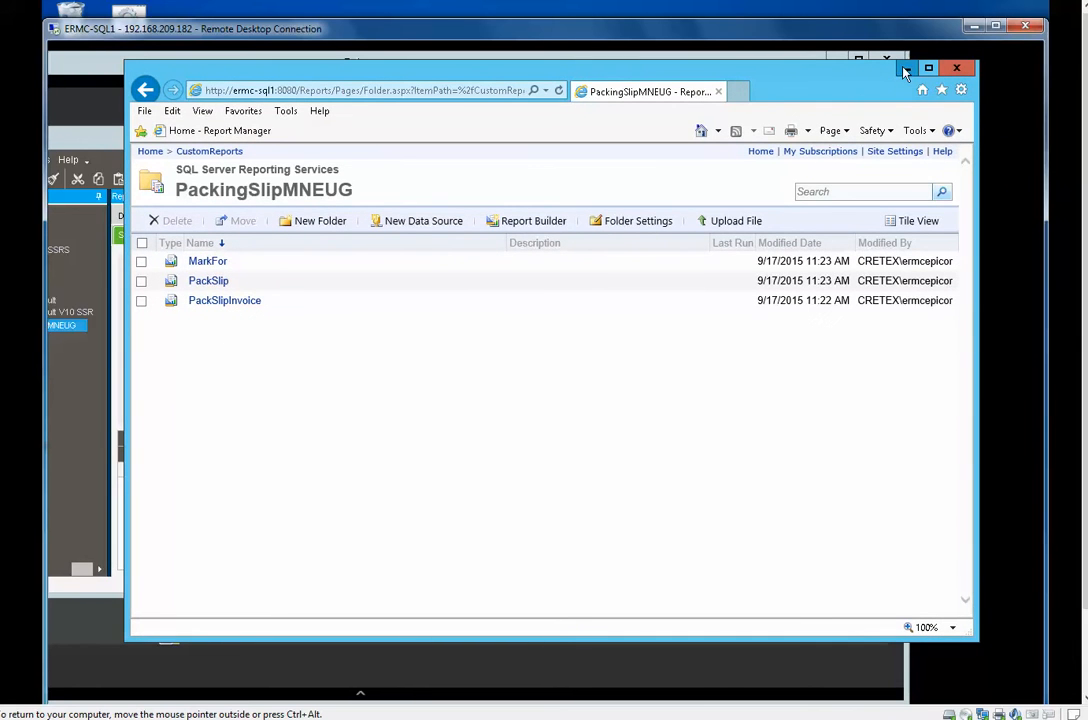
pyautogui.click(905, 70)
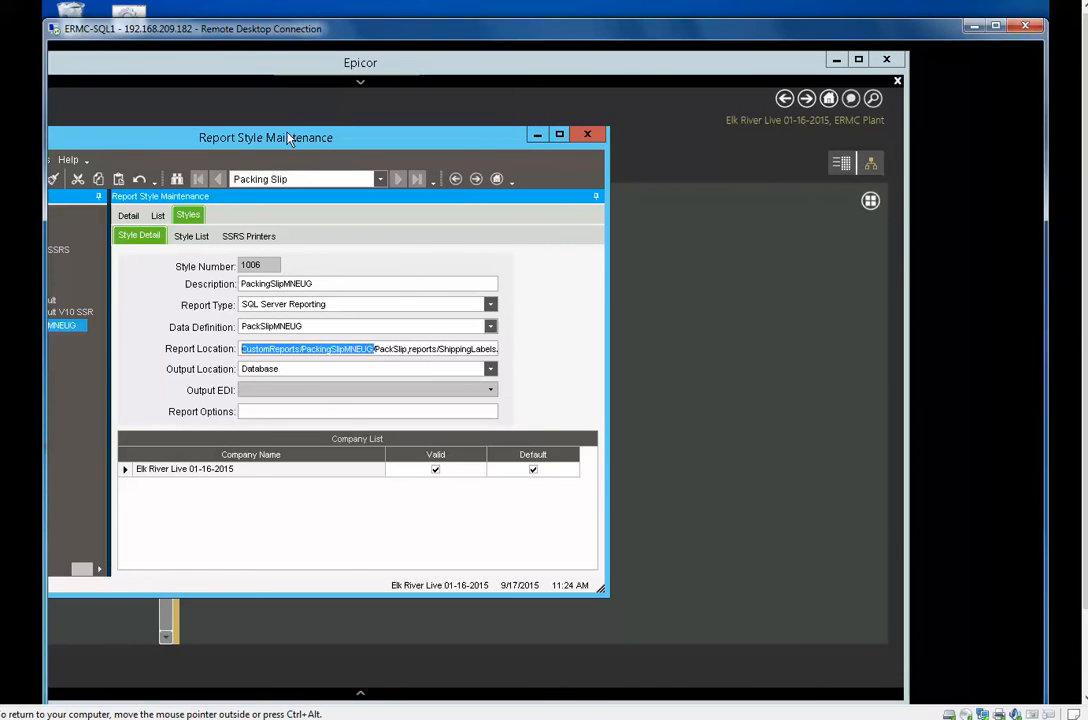
pyautogui.moveTo(566, 143); pyautogui.dragTo(771, 150)
pyautogui.click(794, 139)
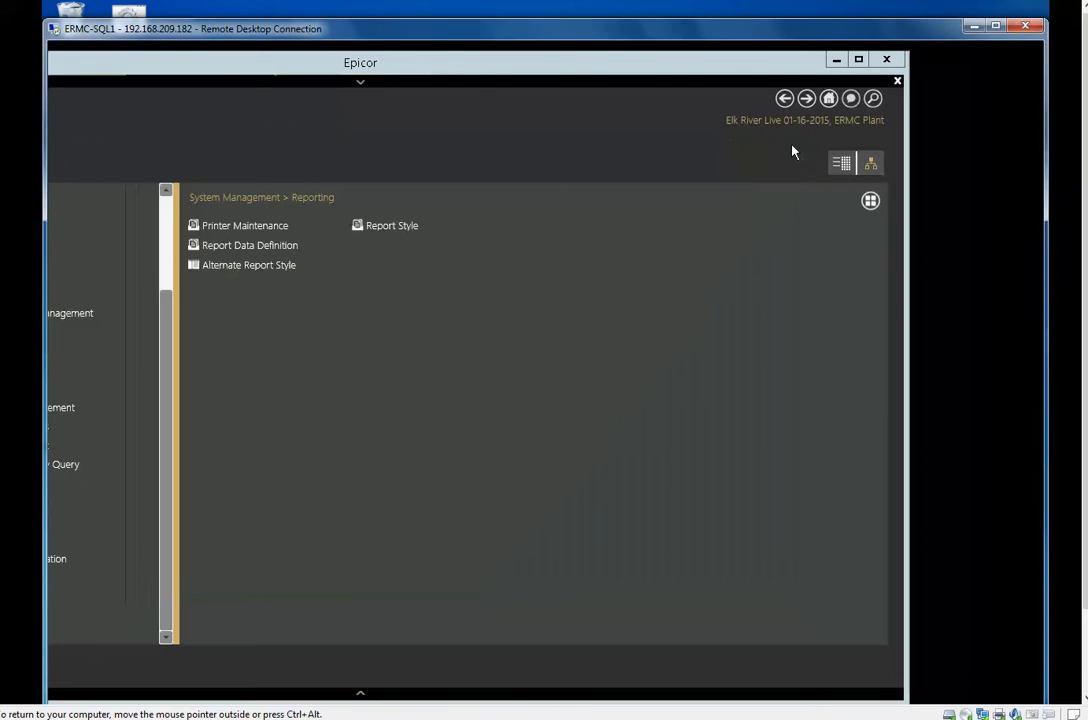
pyautogui.click(1086, 664)
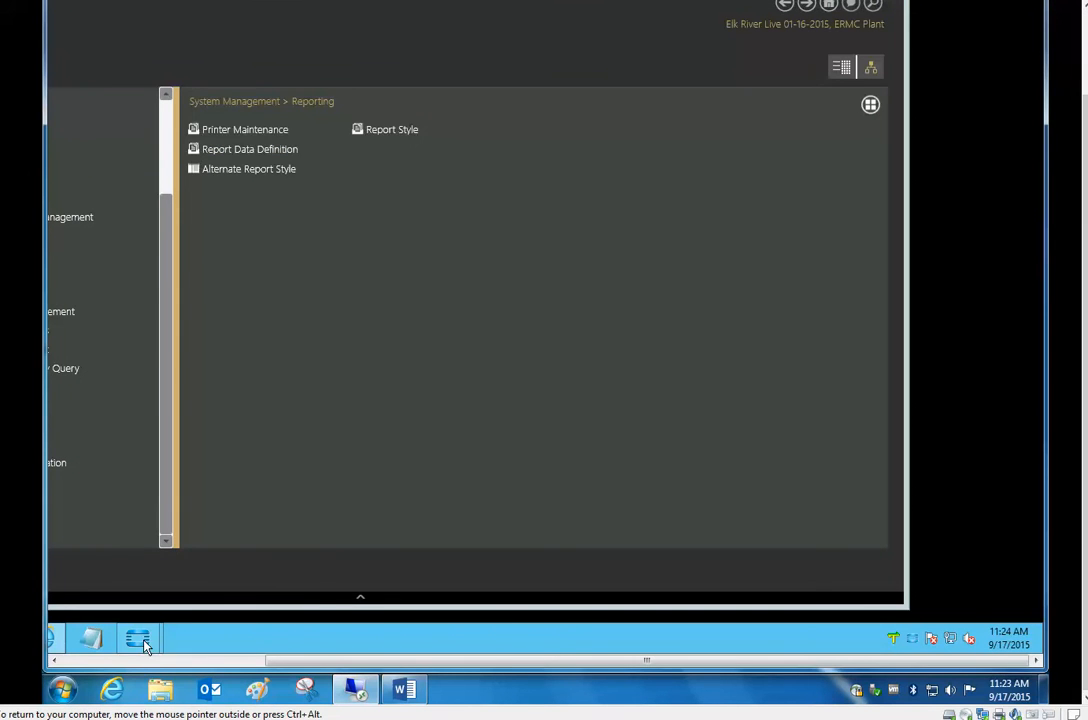
pyautogui.moveTo(145, 646)
pyautogui.click(235, 540)
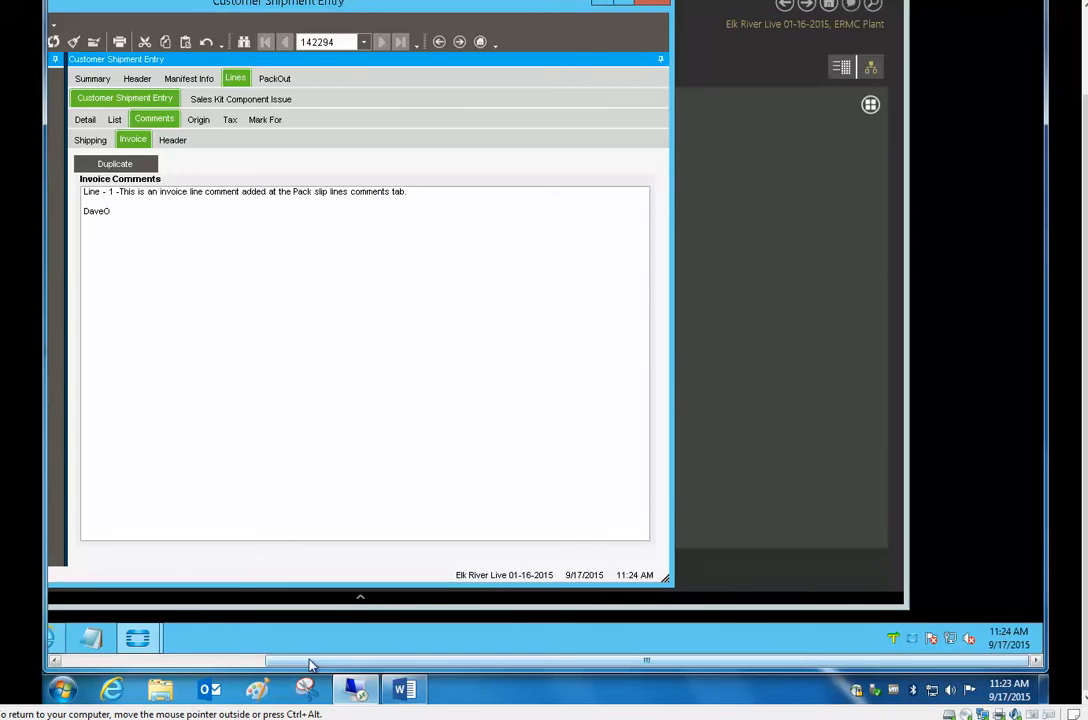
pyautogui.moveTo(310, 665); pyautogui.dragTo(152, 665)
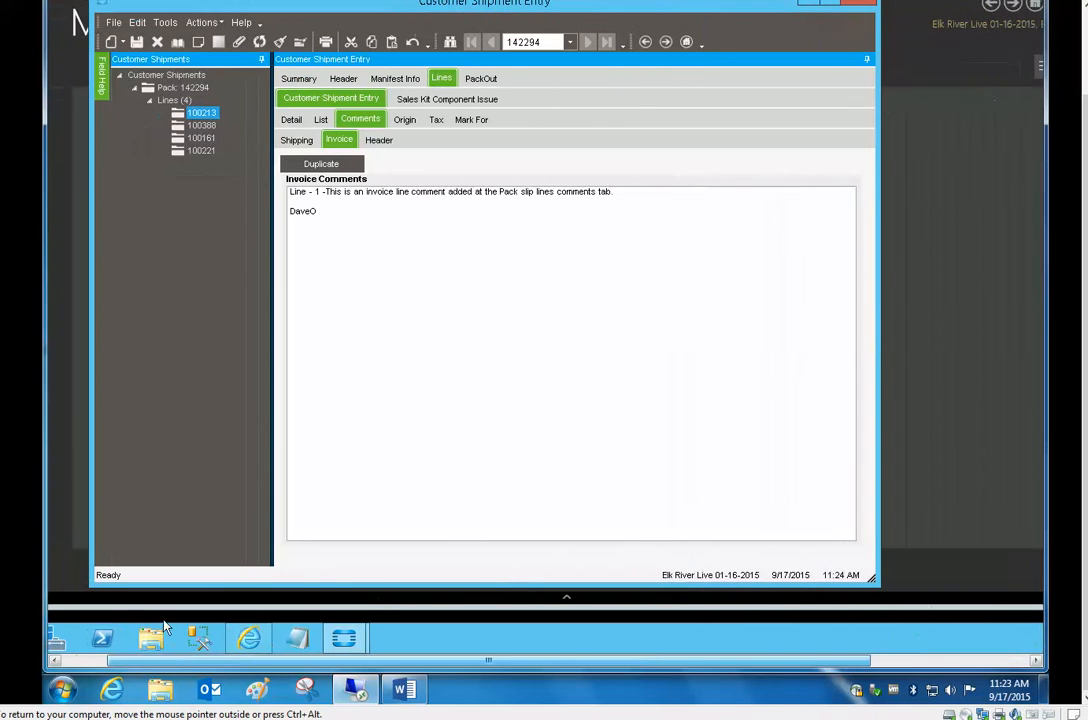
# - Print-preview the shipment's packing slip with the PackingSlipMNEUG report style and an archive period of Day
pyautogui.click(200, 23)
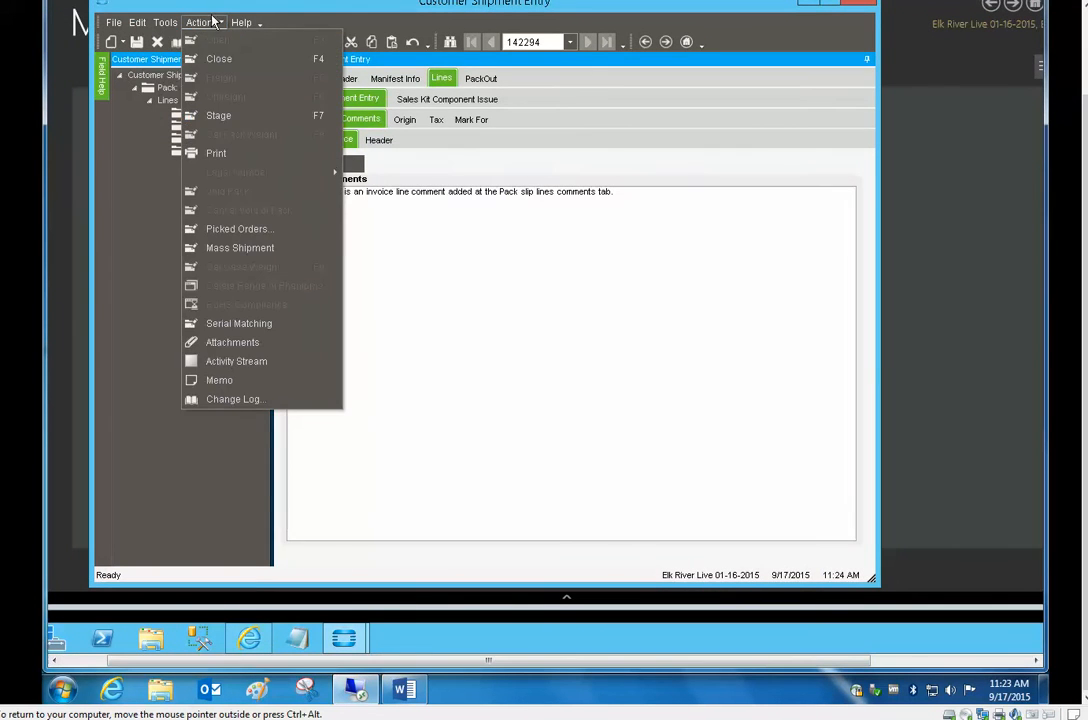
pyautogui.click(216, 154)
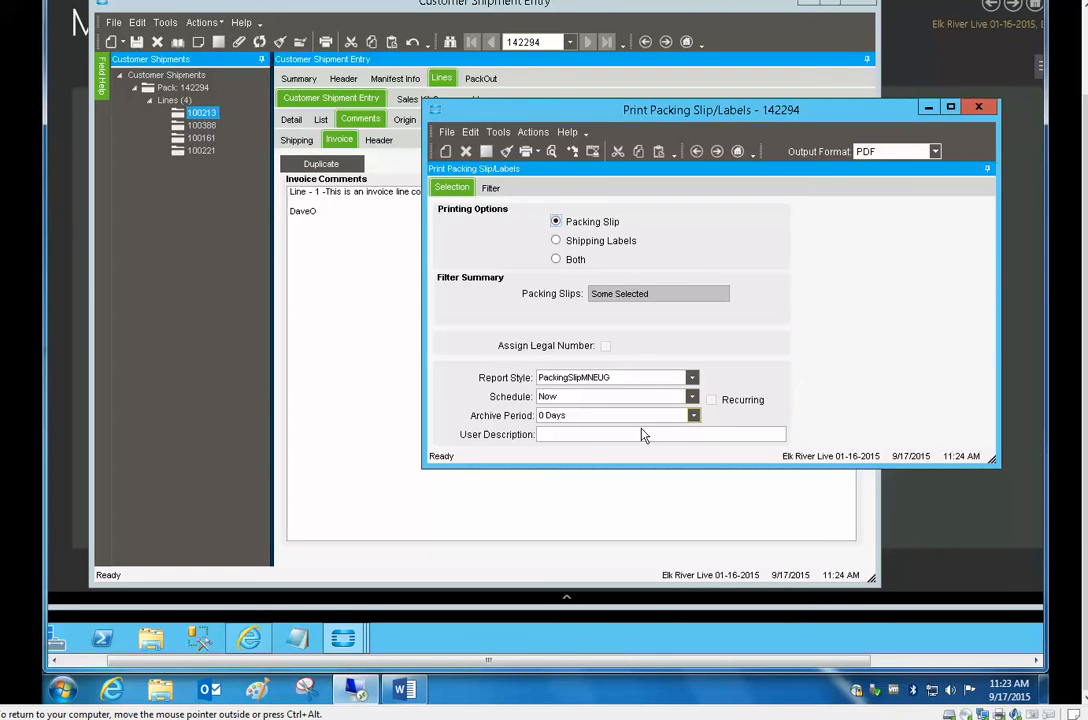
pyautogui.click(692, 416)
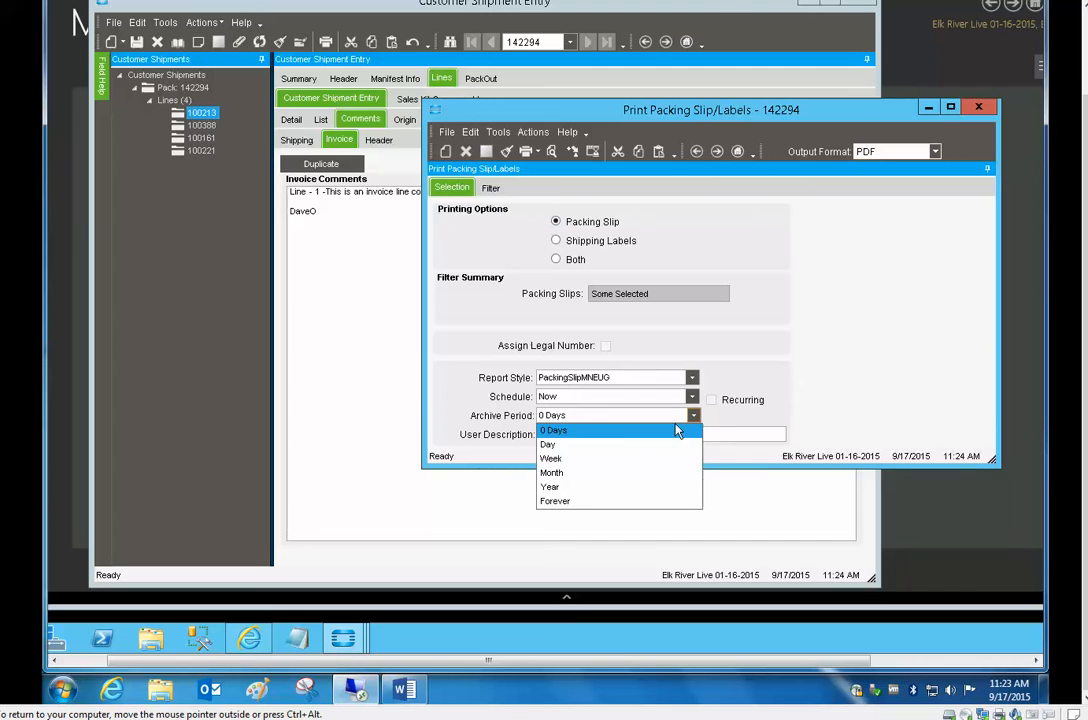
pyautogui.click(561, 446)
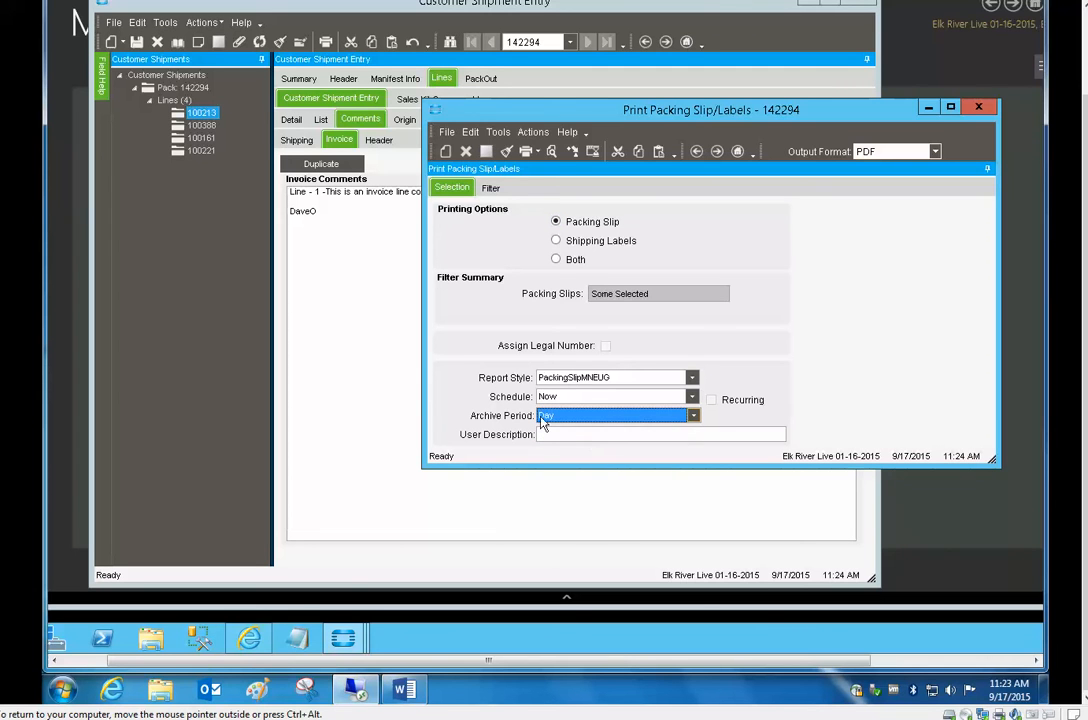
pyautogui.click(552, 151)
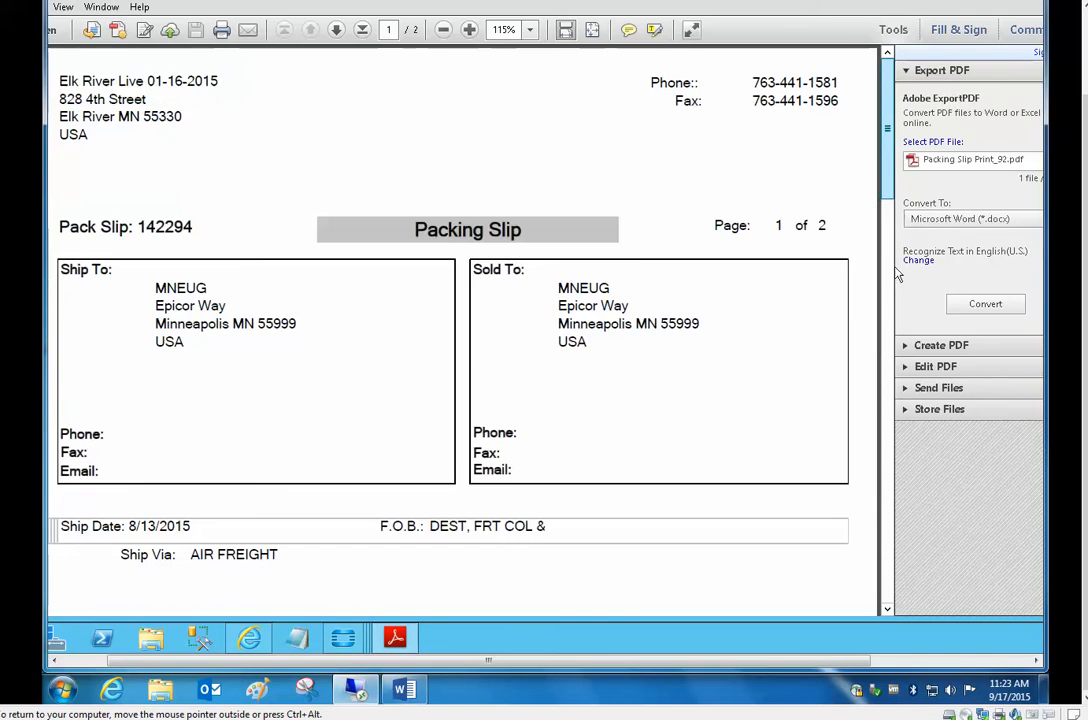
# - Review the generated packing slip PDF and close it
pyautogui.moveTo(890, 171); pyautogui.dragTo(890, 56)
pyautogui.click(1083, 28)
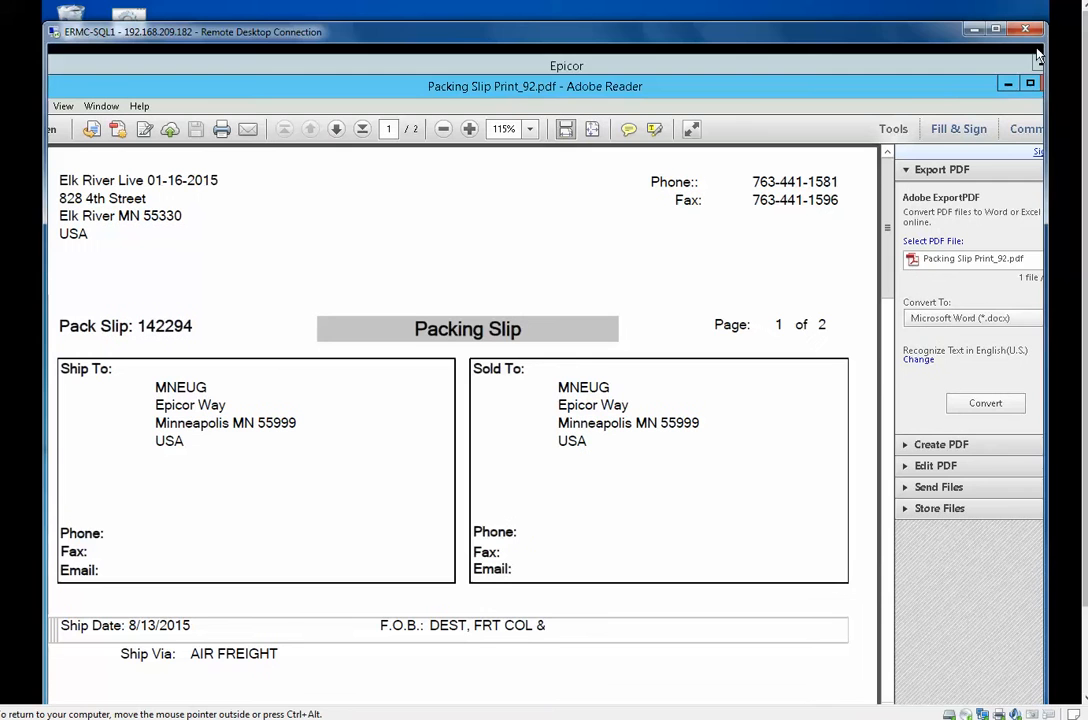
pyautogui.moveTo(957, 97); pyautogui.dragTo(904, 98)
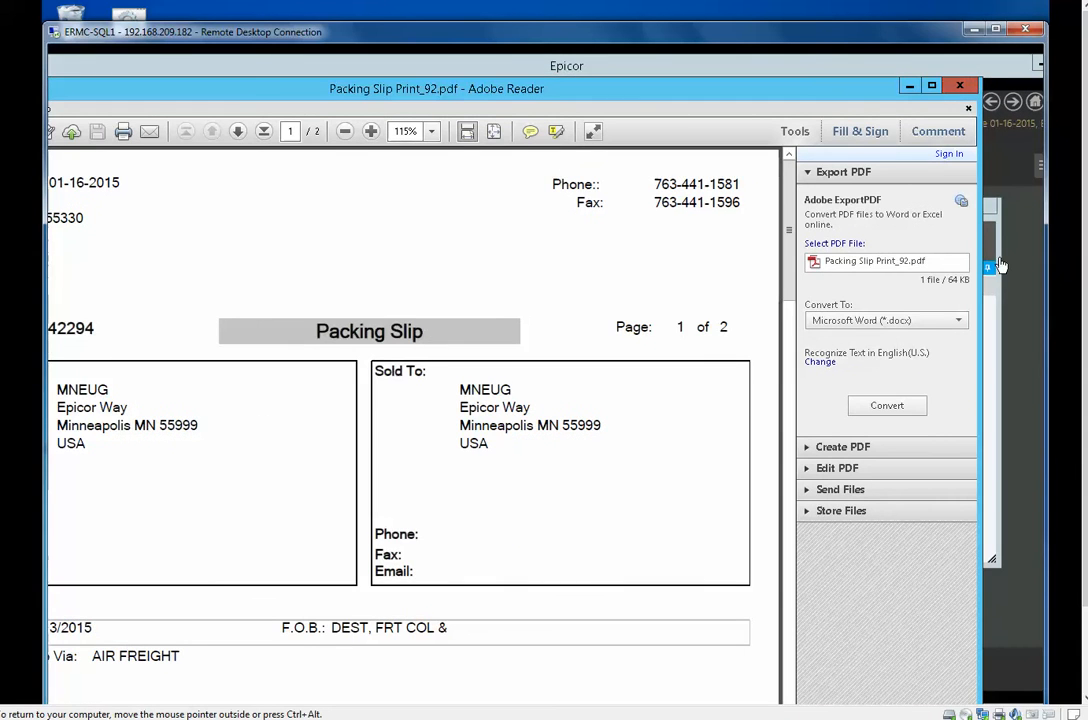
pyautogui.click(960, 87)
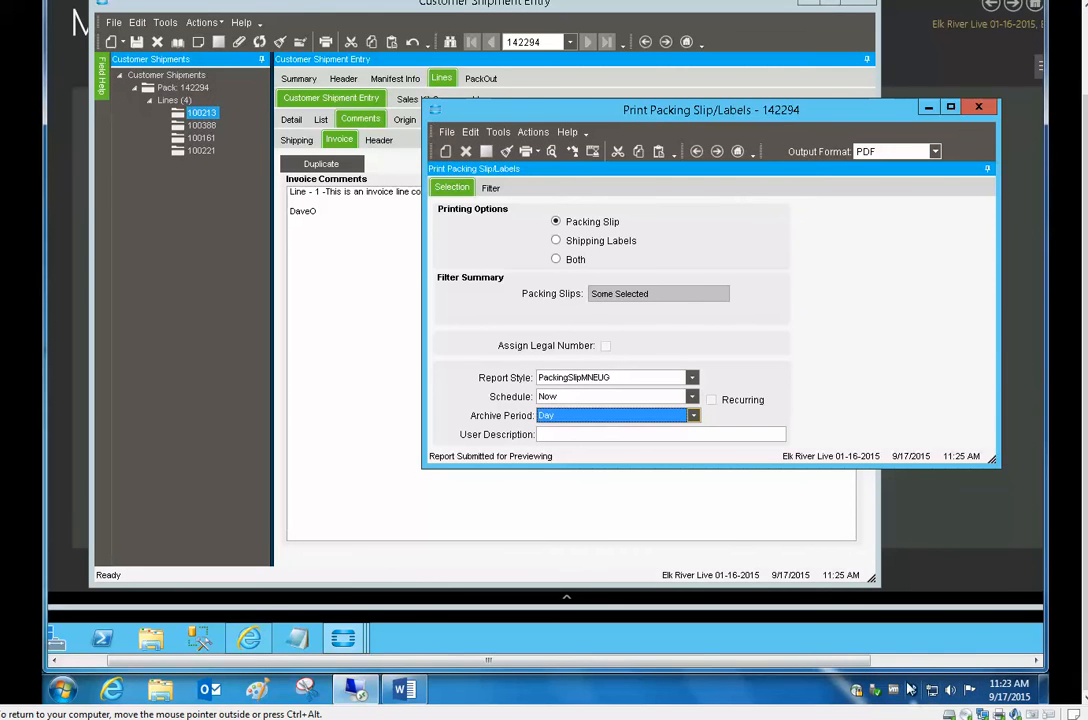
# - Bring up the System Monitor's reports list and select the latest Packing Slip Print entry
pyautogui.click(984, 661)
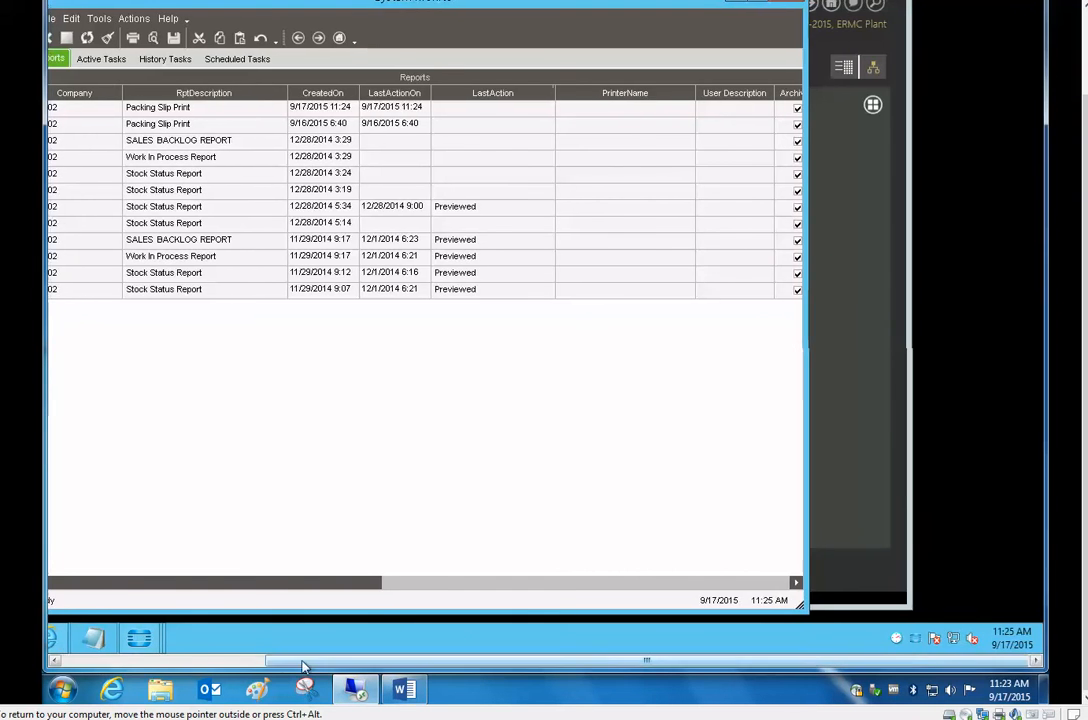
pyautogui.moveTo(304, 662); pyautogui.dragTo(104, 648)
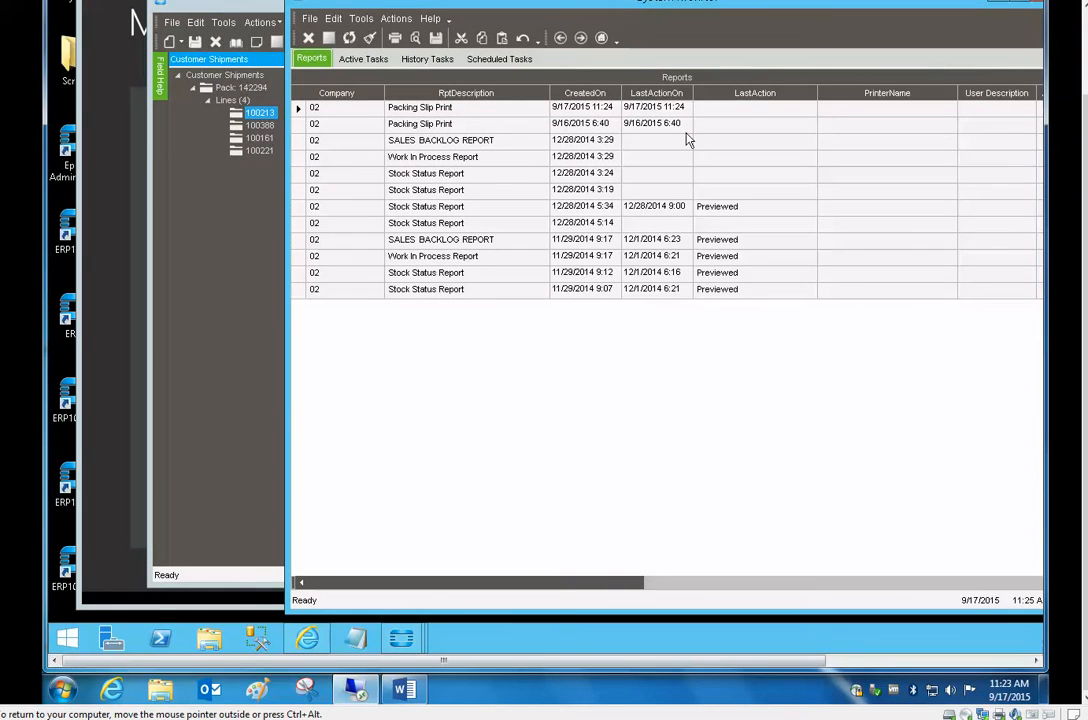
pyautogui.click(745, 110)
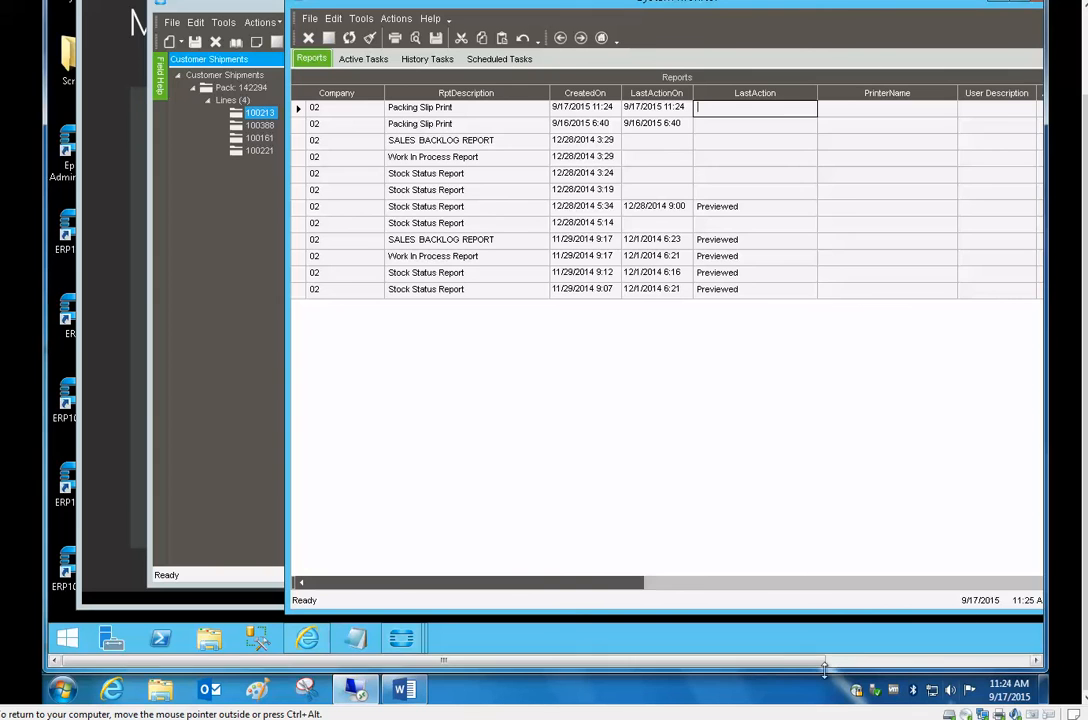
pyautogui.moveTo(779, 661); pyautogui.dragTo(890, 661)
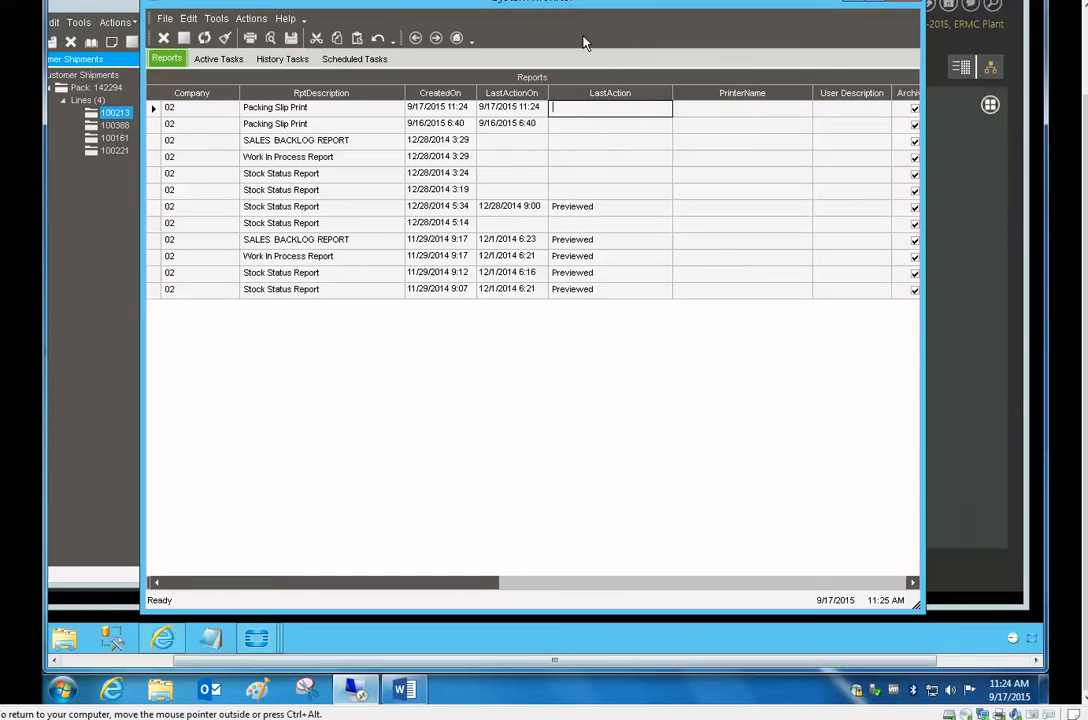
# - Go across the latest Packing Slip Print entry to its FileName value
pyautogui.click(741, 110)
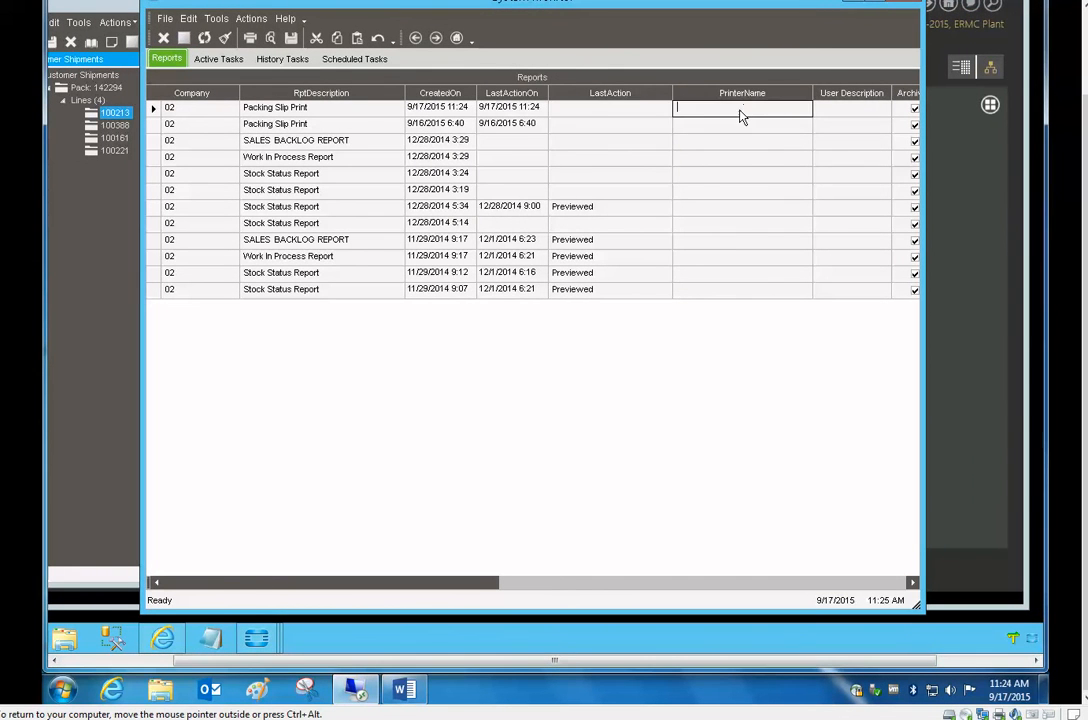
pyautogui.press('Tab')
pyautogui.press('Tab')
pyautogui.press('Tab')
pyautogui.press('Tab')
pyautogui.press('Tab')
pyautogui.press('Tab')
pyautogui.press('Tab')
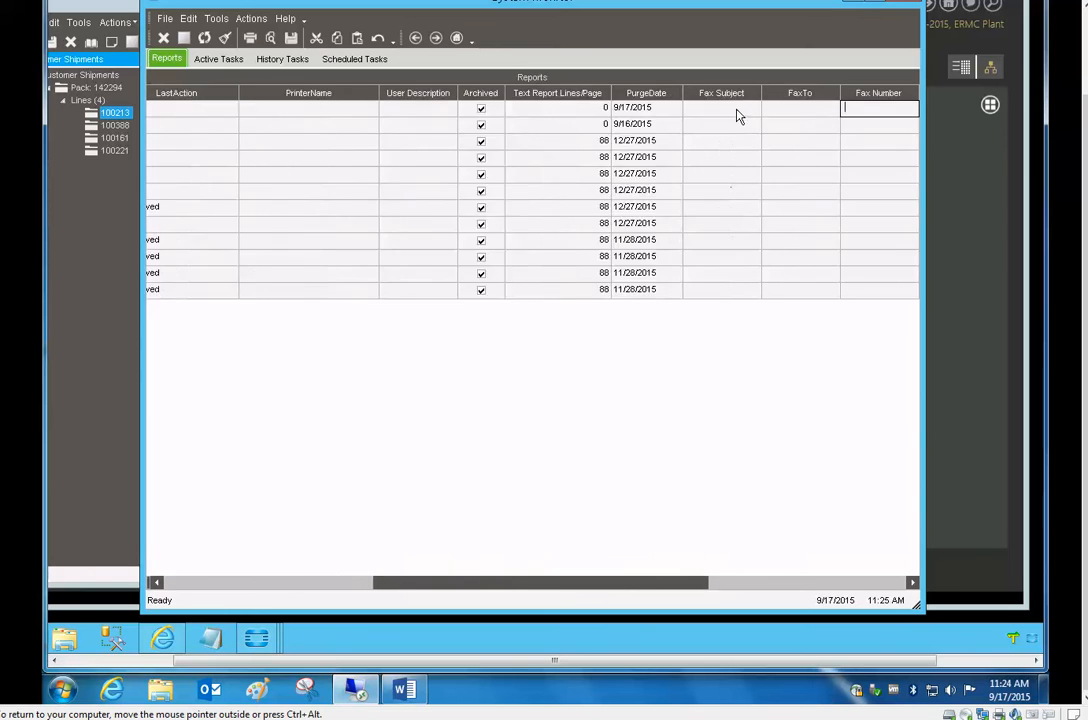
pyautogui.press('Tab')
pyautogui.press('Tab')
pyautogui.press('Tab')
pyautogui.press('Tab')
pyautogui.press('Tab')
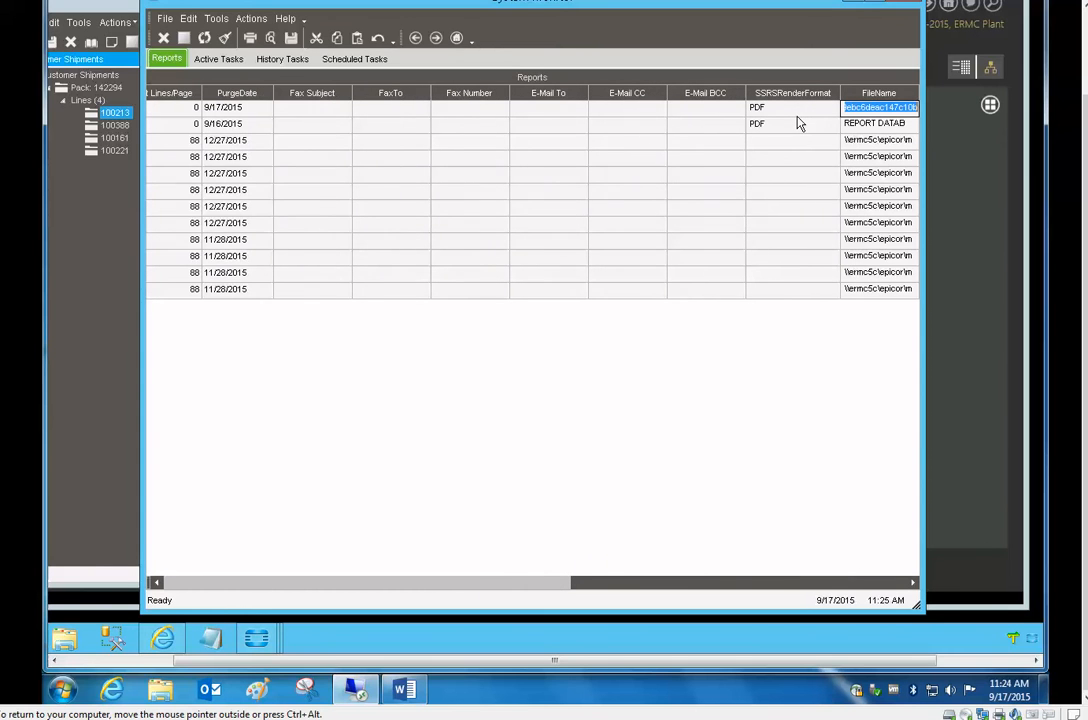
# - Copy the FileName value of the latest Packing Slip Print entry and widen the FileName column
pyautogui.click(787, 107)
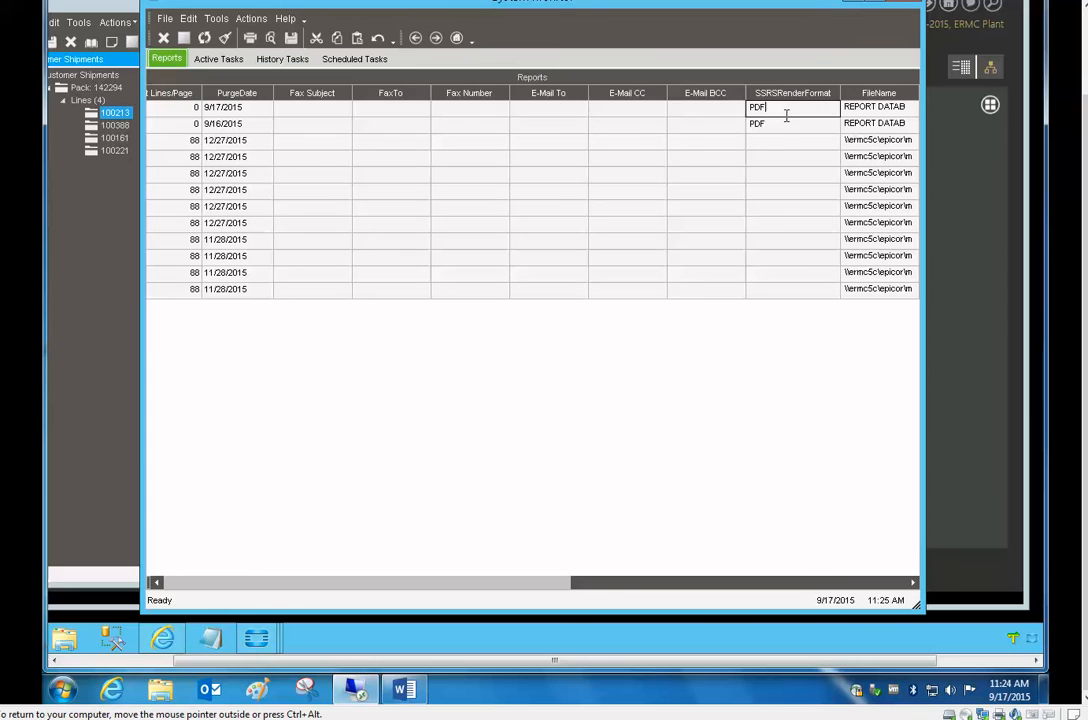
pyautogui.doubleClick(786, 110)
pyautogui.press('Tab')
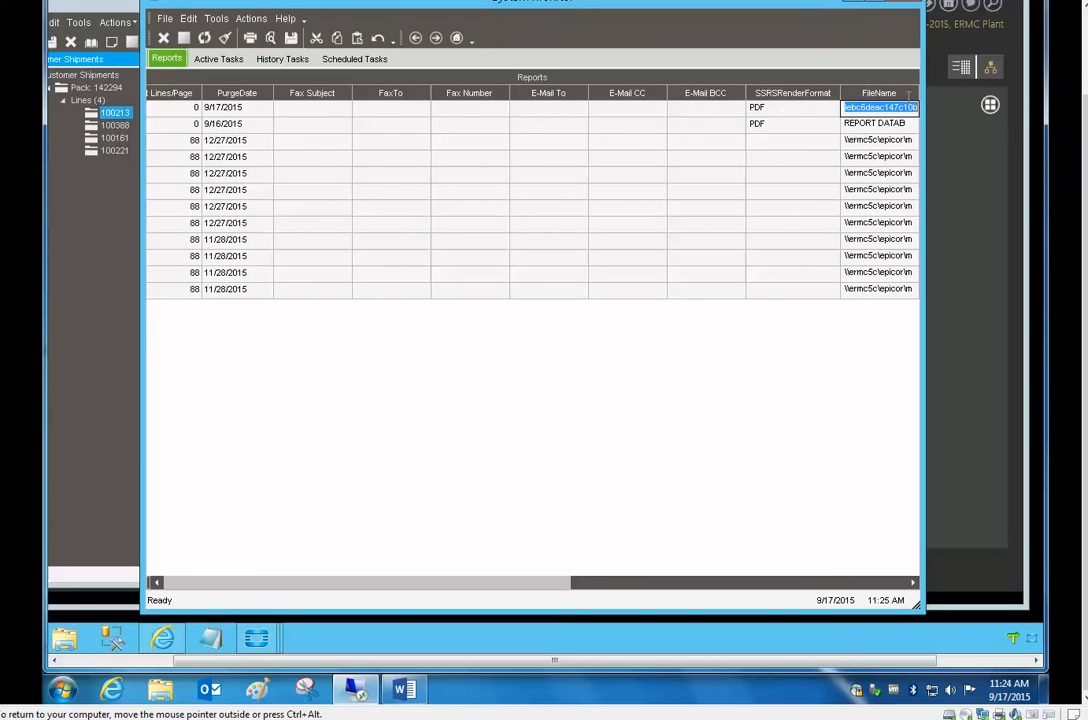
pyautogui.write('REPORT DATAB')
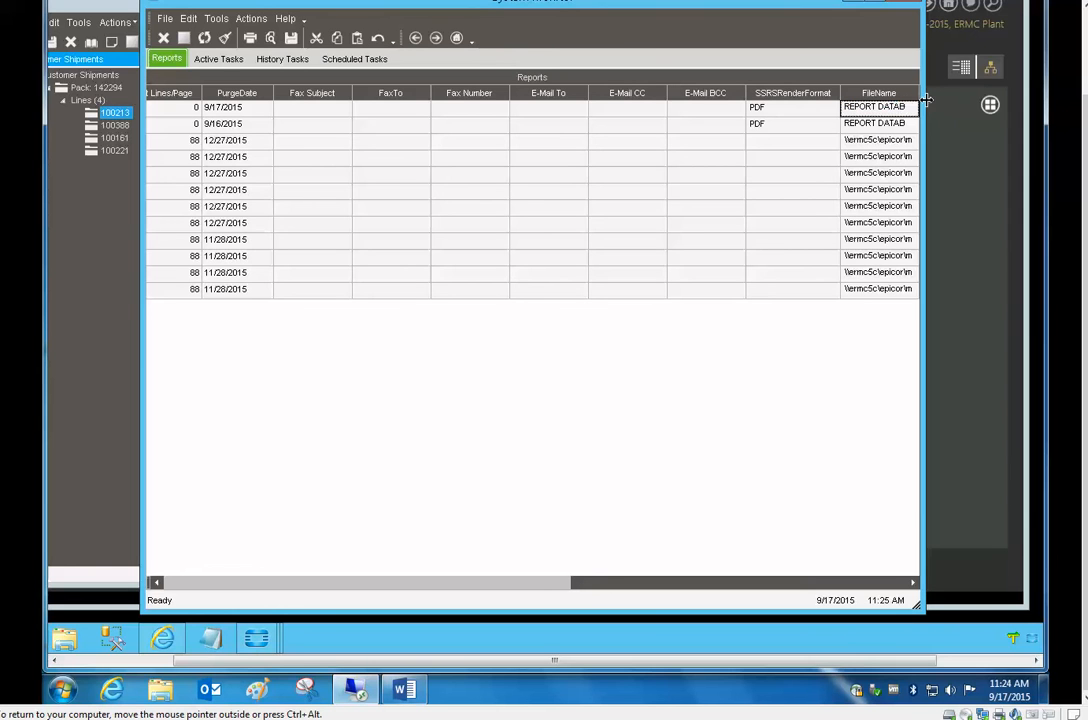
pyautogui.moveTo(955, 112); pyautogui.dragTo(958, 114)
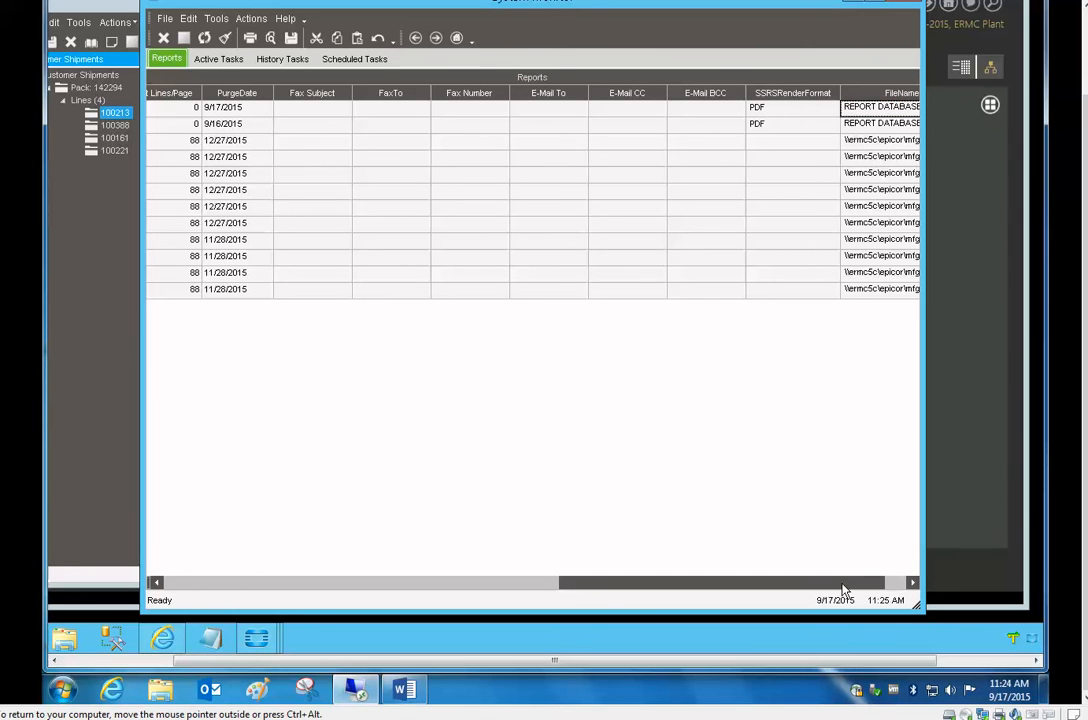
pyautogui.moveTo(865, 586); pyautogui.dragTo(887, 560)
pyautogui.click(903, 107)
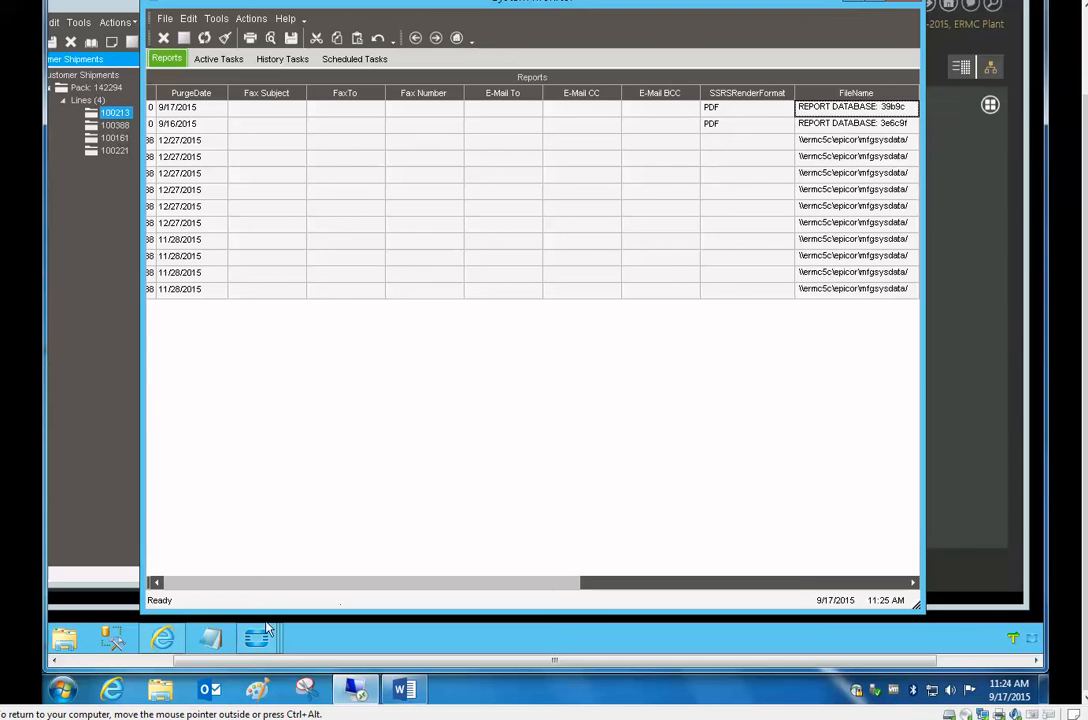
# - Paste the report database name into the blank Notepad document and copy only the identifier after "REPORT DATABASE:"
pyautogui.click(216, 638)
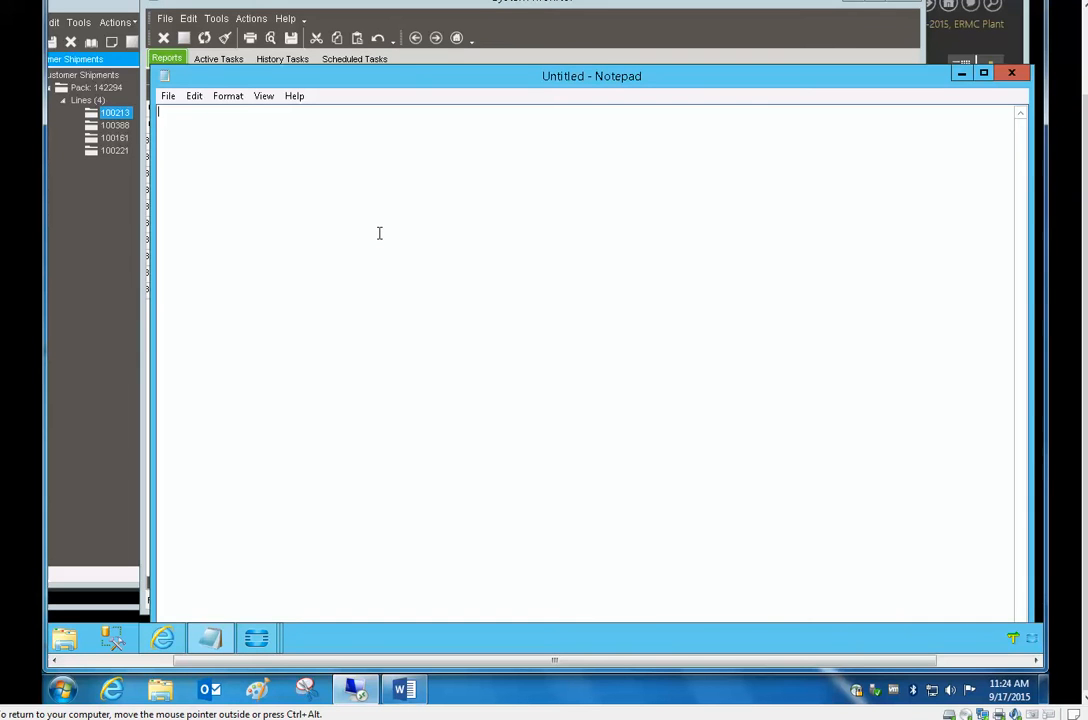
pyautogui.write('REPORT DATABASE: 39b9cea82ce741649ebc6deac147c10b')
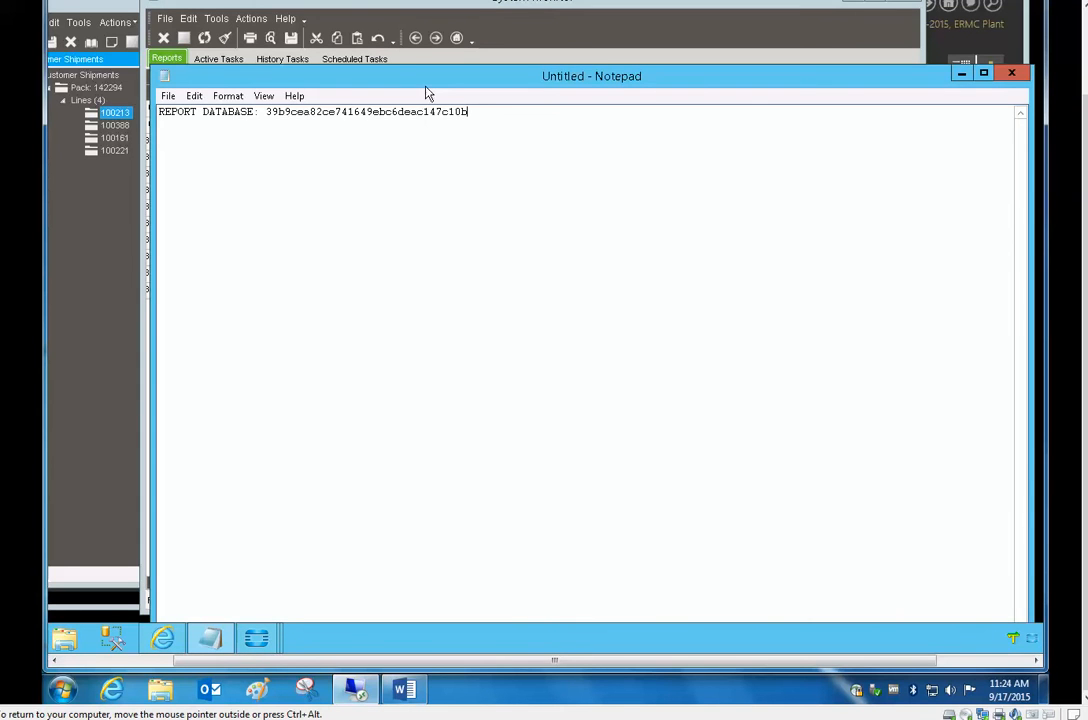
pyautogui.moveTo(425, 88); pyautogui.dragTo(928, 525)
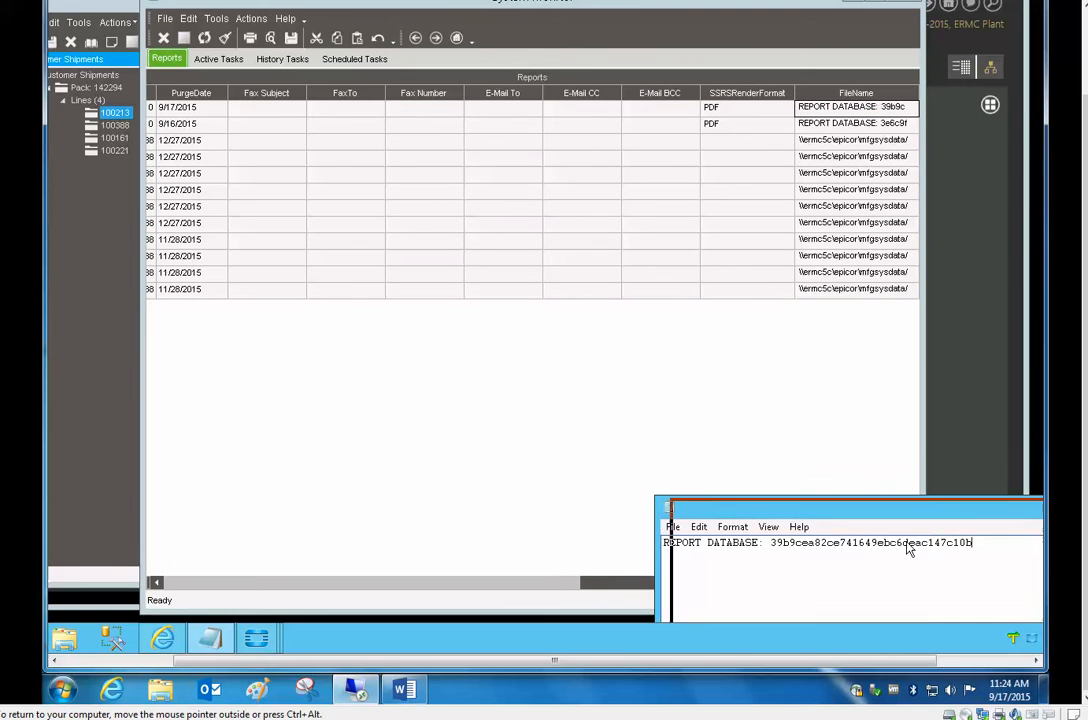
pyautogui.doubleClick(906, 550)
pyautogui.hotkey('ctrl', 'c')
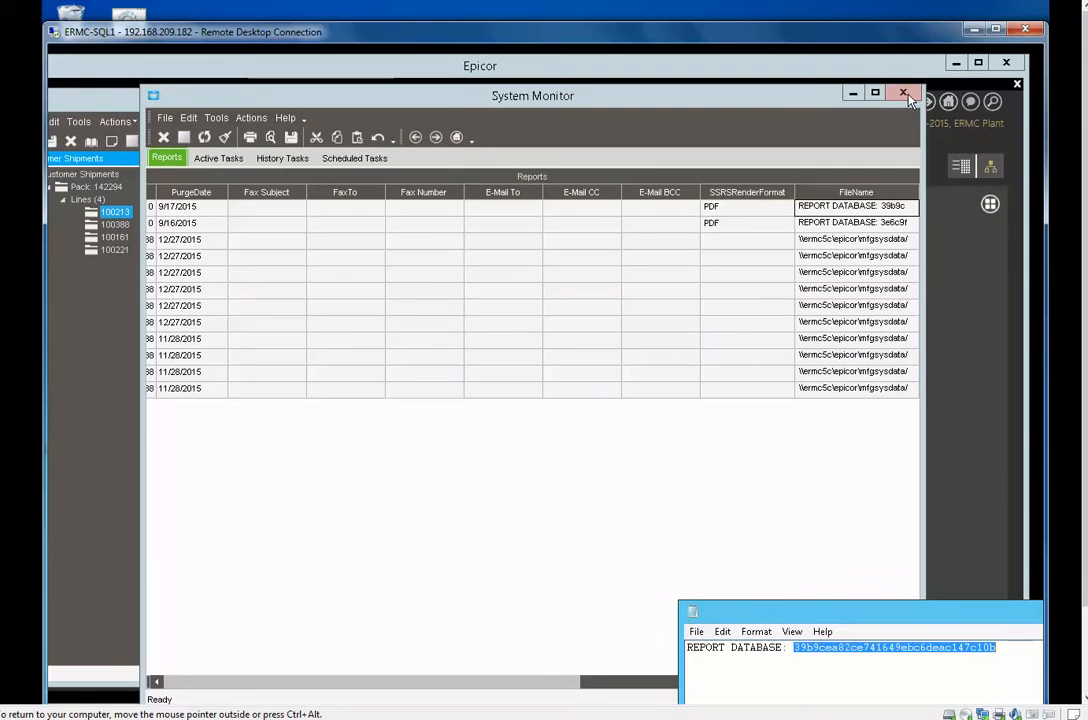
# - Close the System Monitor and the Print Packing Slip/Labels window, answering No to the packing slip being ready to ship
pyautogui.click(904, 92)
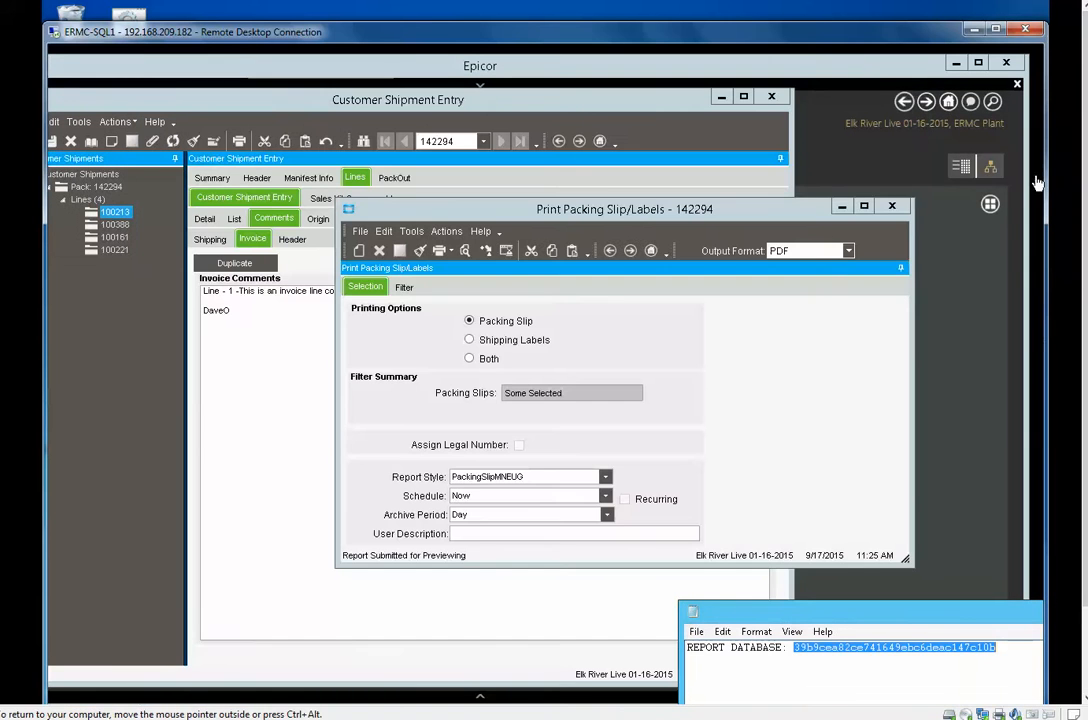
pyautogui.click(892, 206)
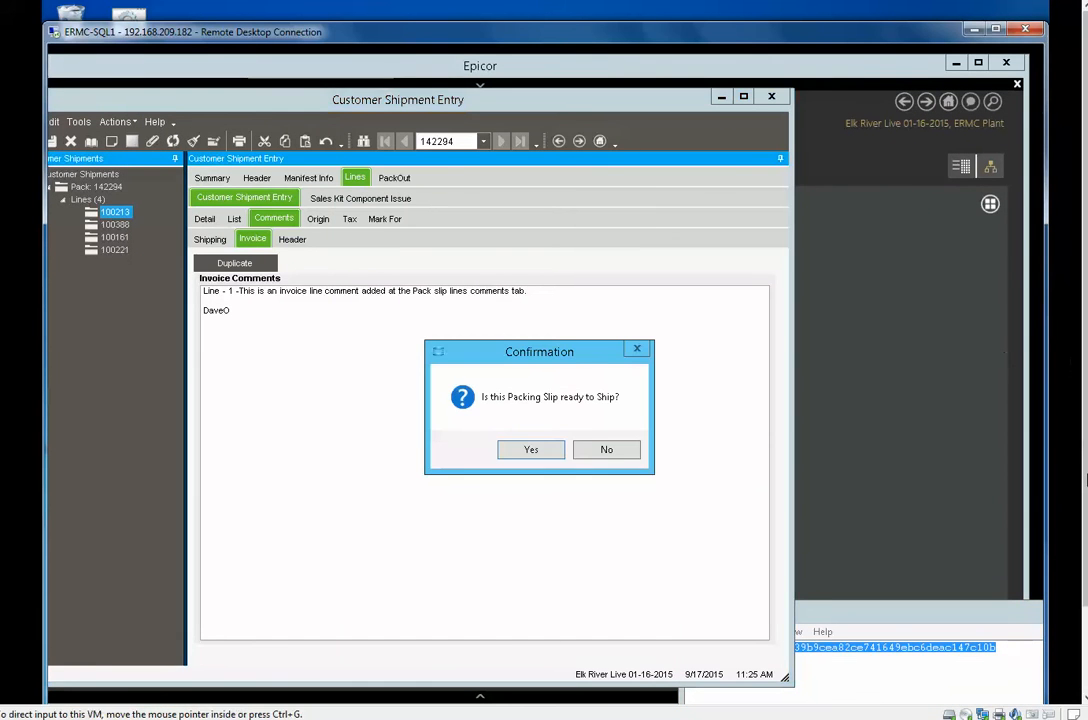
pyautogui.click(607, 449)
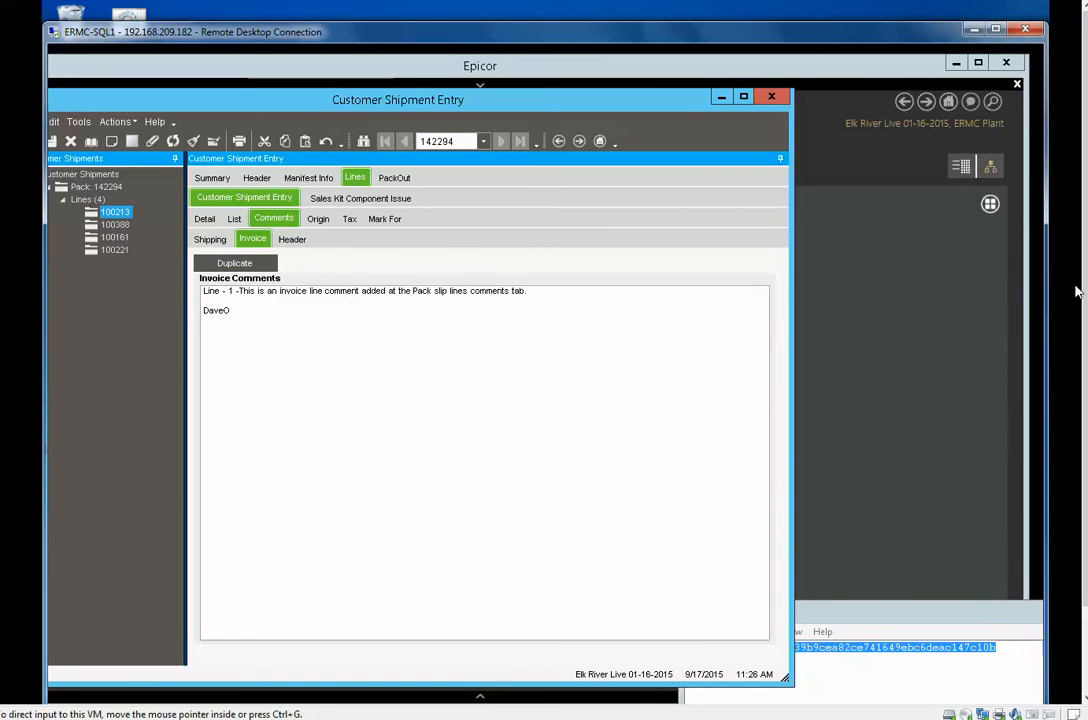
# - Minimize the Customer Shipment Entry window
pyautogui.moveTo(1086, 460); pyautogui.dragTo(1086, 682)
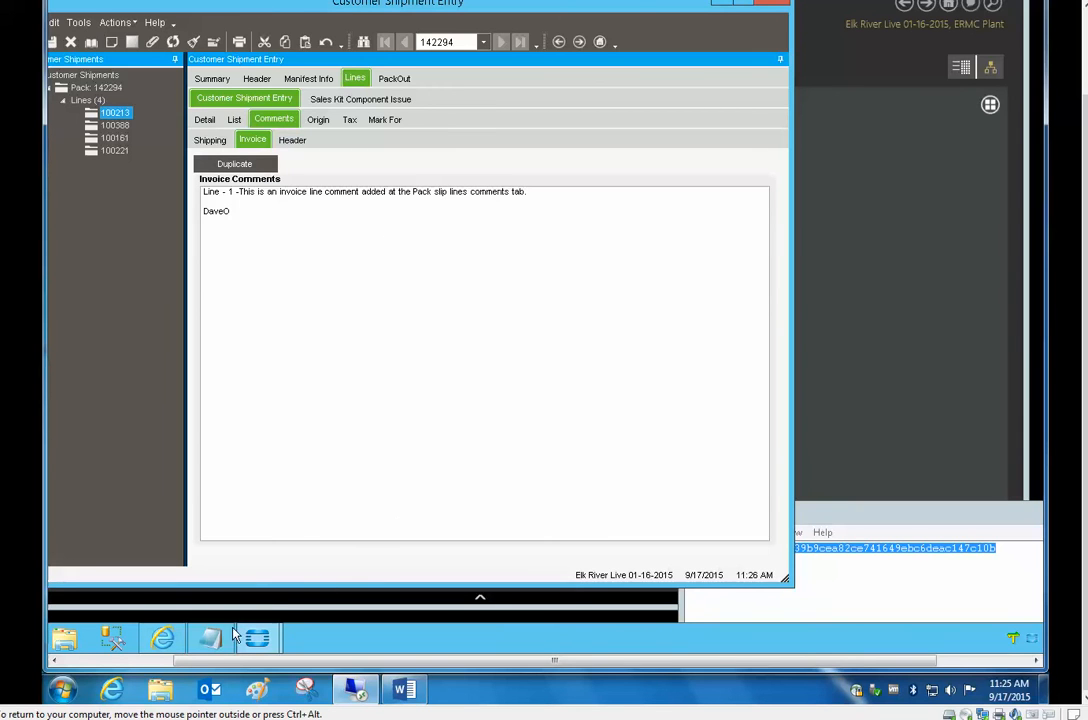
pyautogui.moveTo(197, 661); pyautogui.dragTo(125, 677)
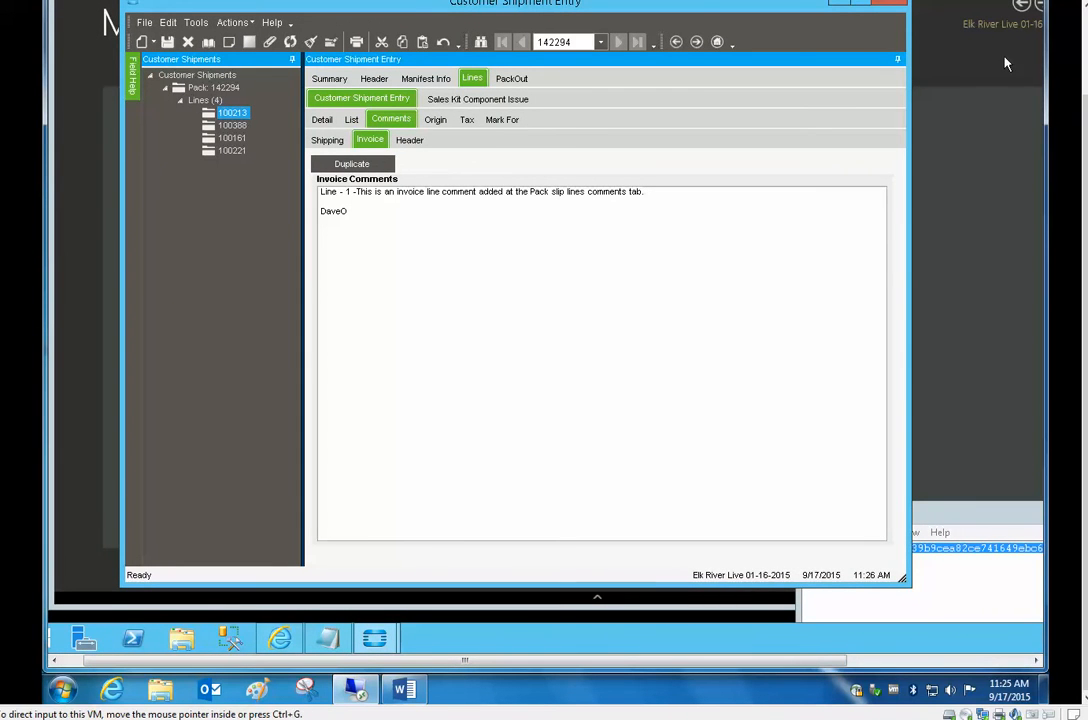
pyautogui.moveTo(1084, 122); pyautogui.dragTo(1069, 50)
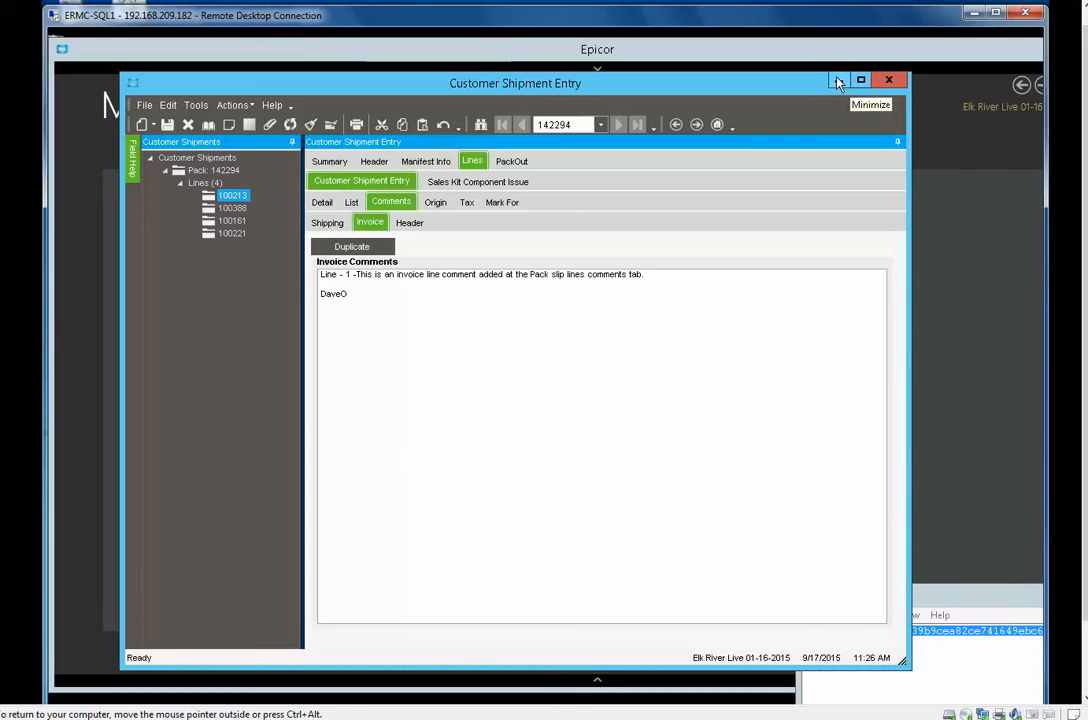
pyautogui.click(926, 242)
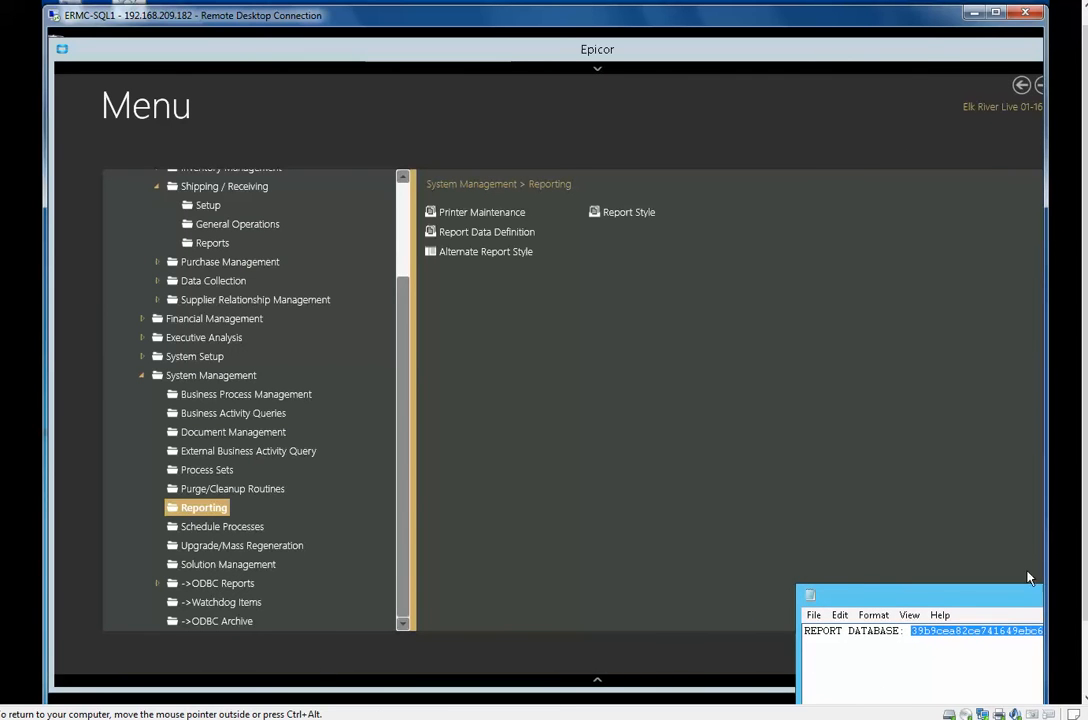
# - Switch to SQL Server Management Studio and connect to the ERMC-SQL1 database engine with Windows Authentication
pyautogui.moveTo(1086, 518); pyautogui.dragTo(1087, 589)
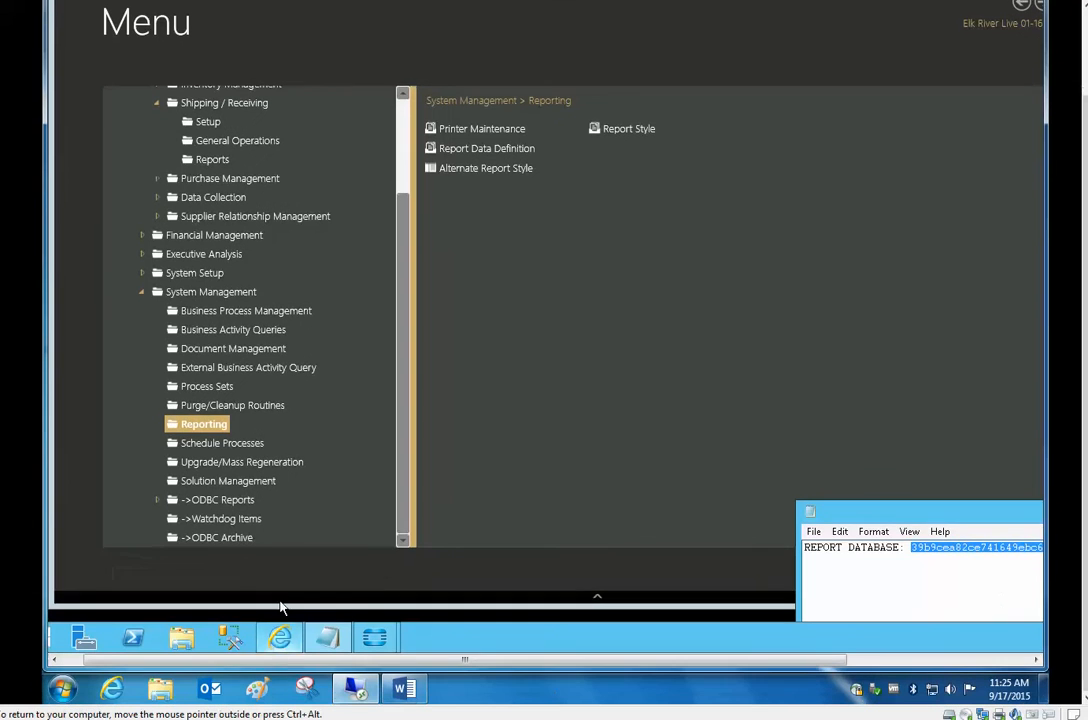
pyautogui.click(228, 640)
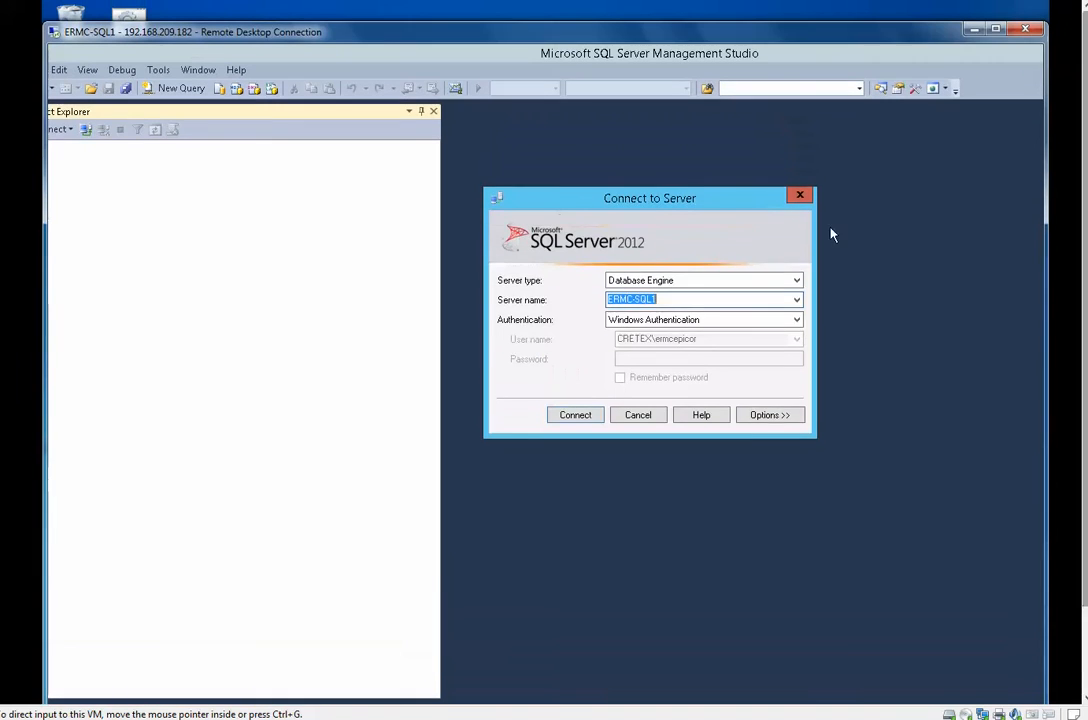
pyautogui.click(567, 416)
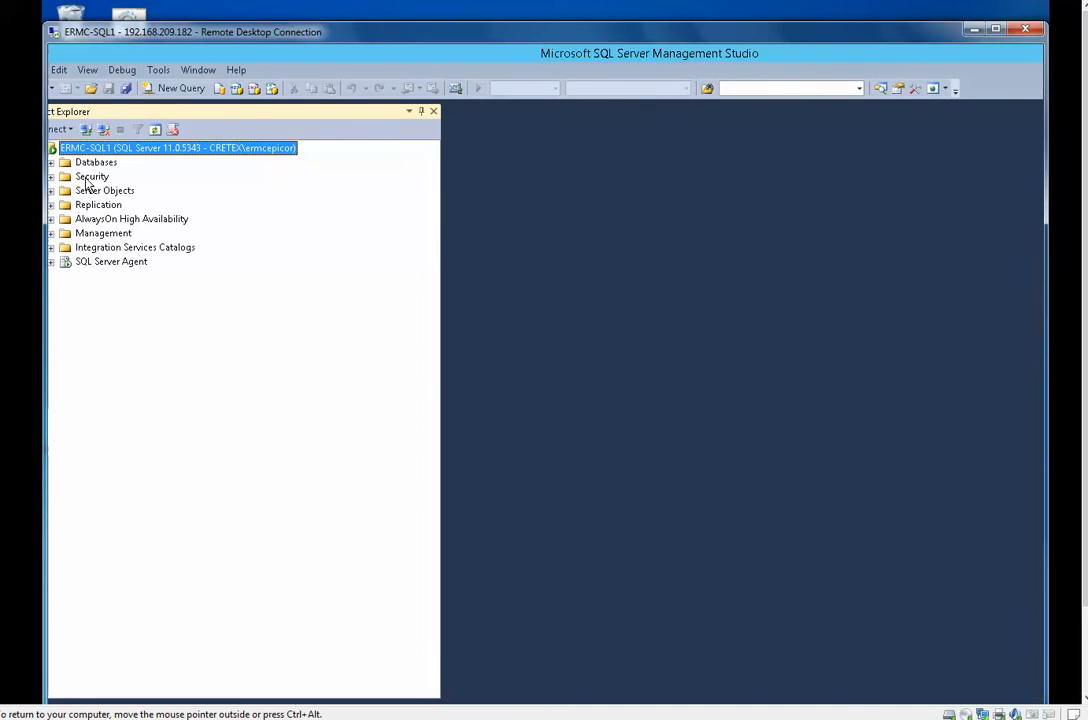
# - Expand the ERP10_Reports database down to its list of tables
pyautogui.click(51, 162)
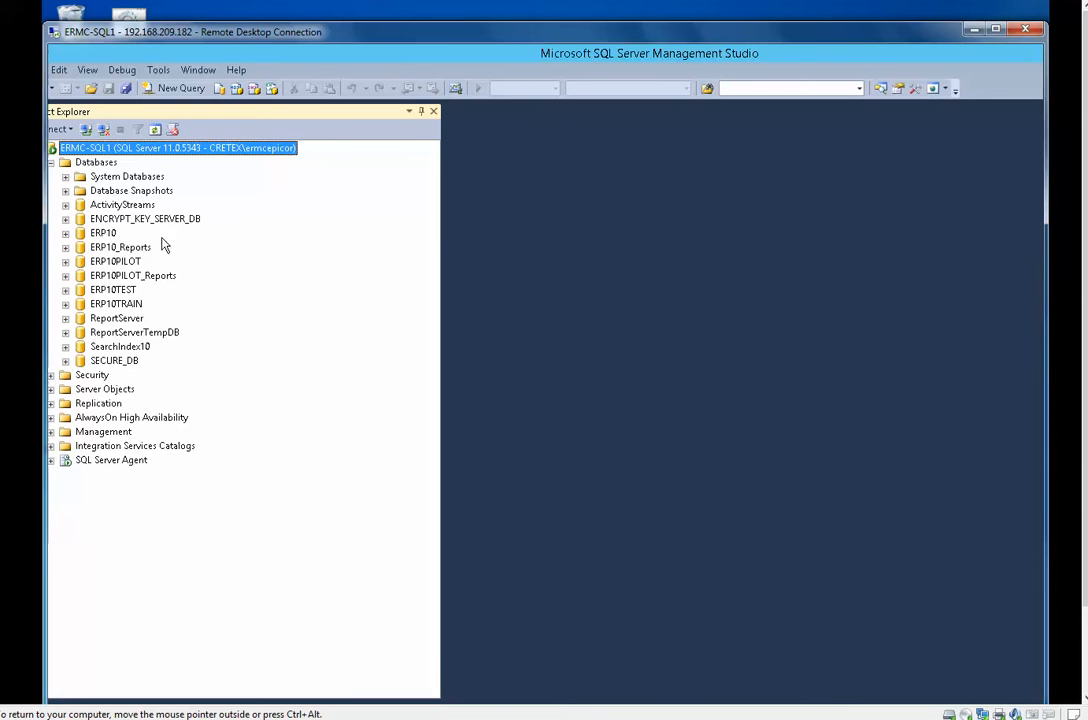
pyautogui.click(116, 248)
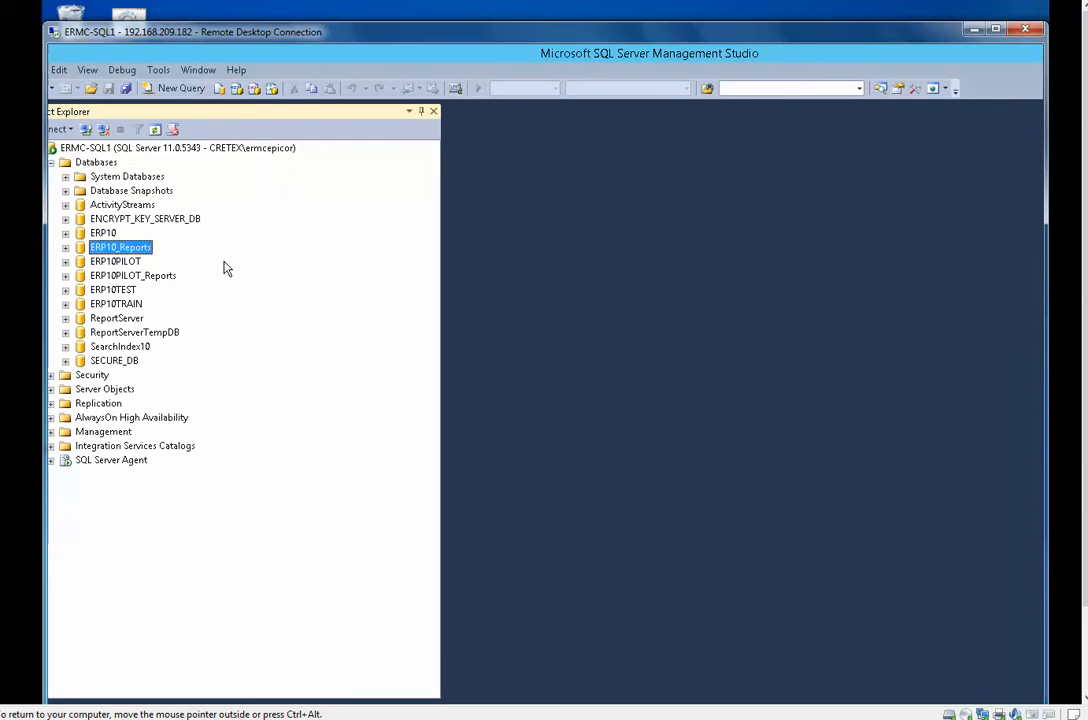
pyautogui.click(66, 248)
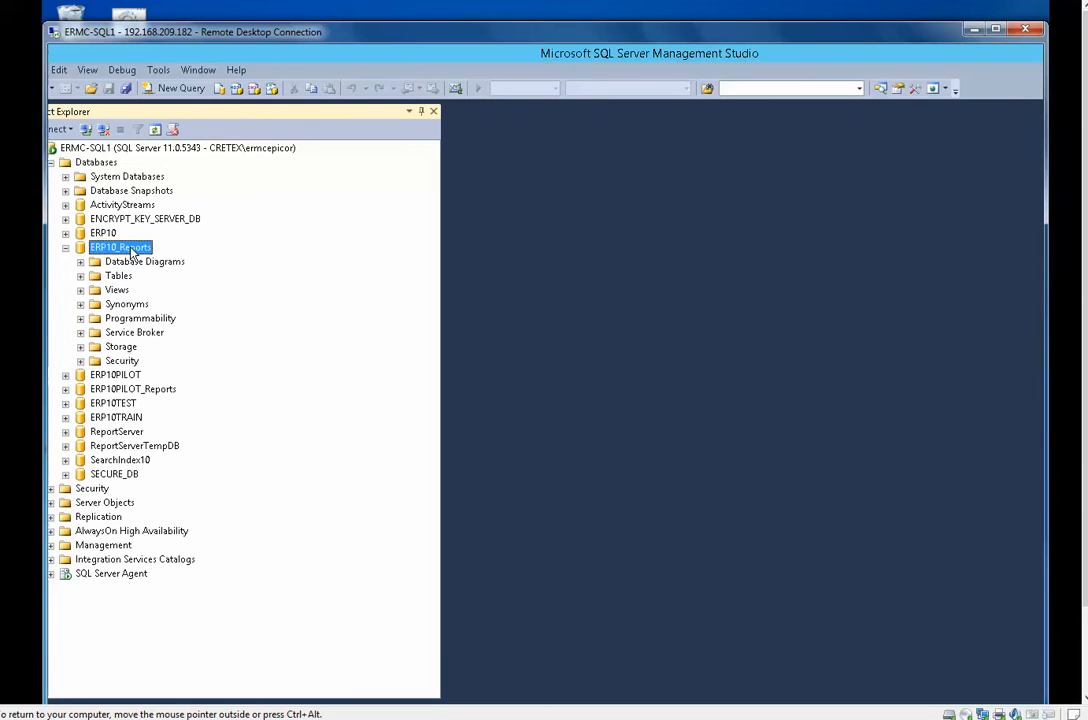
pyautogui.click(116, 277)
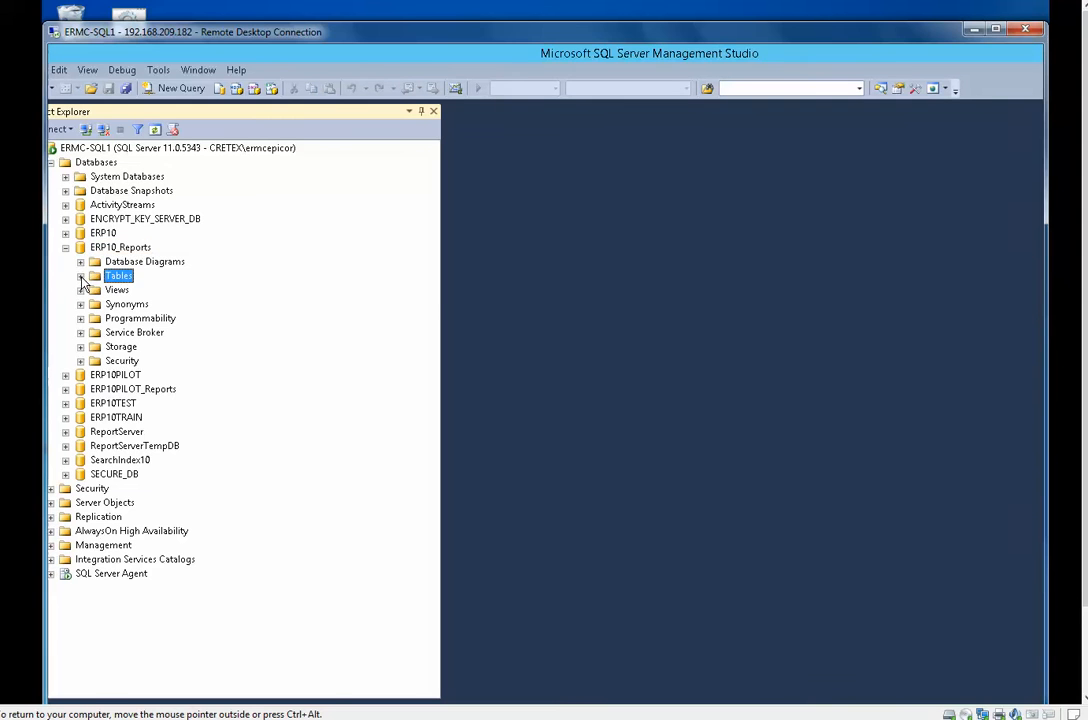
pyautogui.click(81, 276)
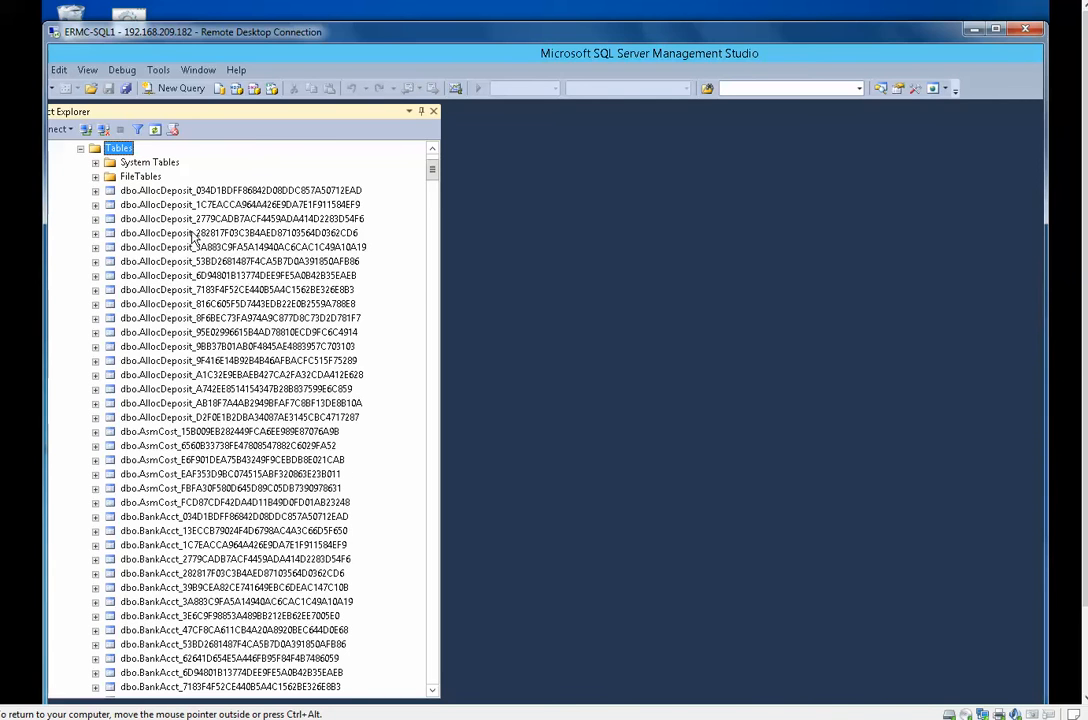
# - Filter the ERP10_Reports tables to names containing the copied identifier 39b9cea82ce741649ebc6deac147c10b and look through the filtered list
pyautogui.click(140, 133)
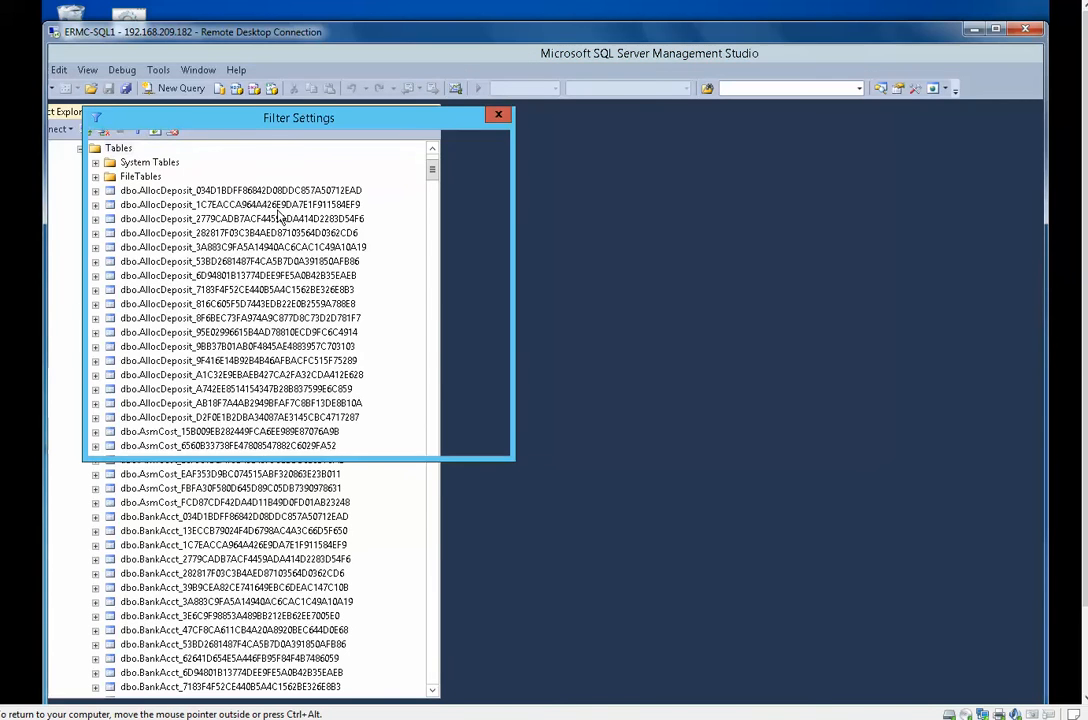
pyautogui.click(419, 219)
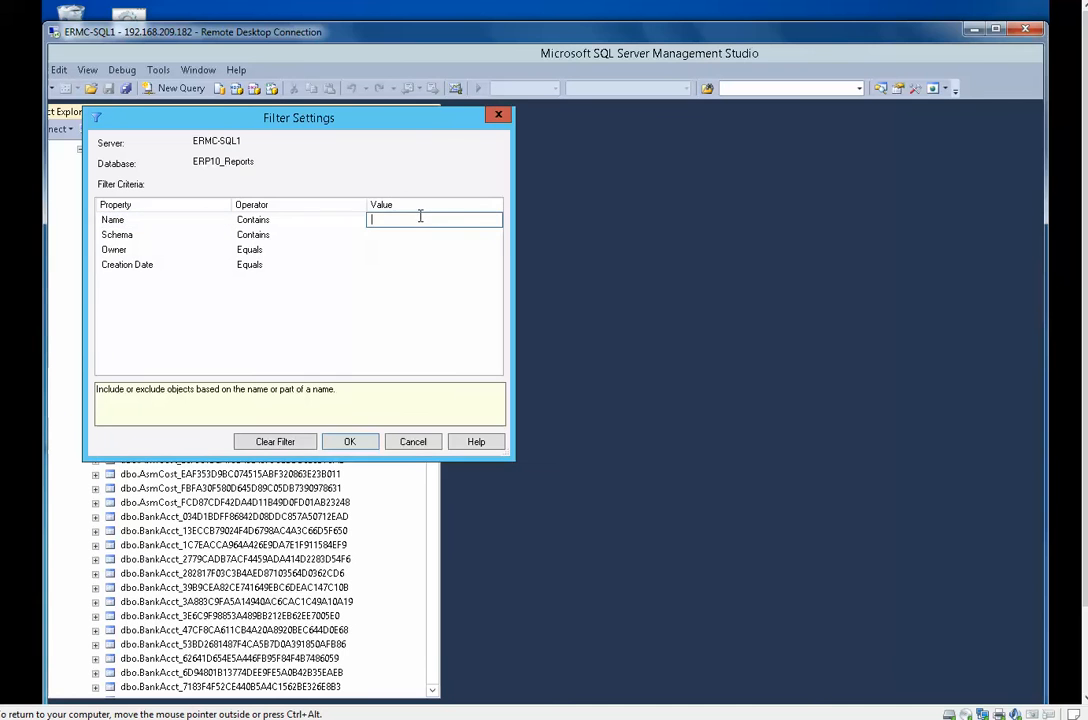
pyautogui.hotkey('ctrl', 'v')
pyautogui.click(345, 450)
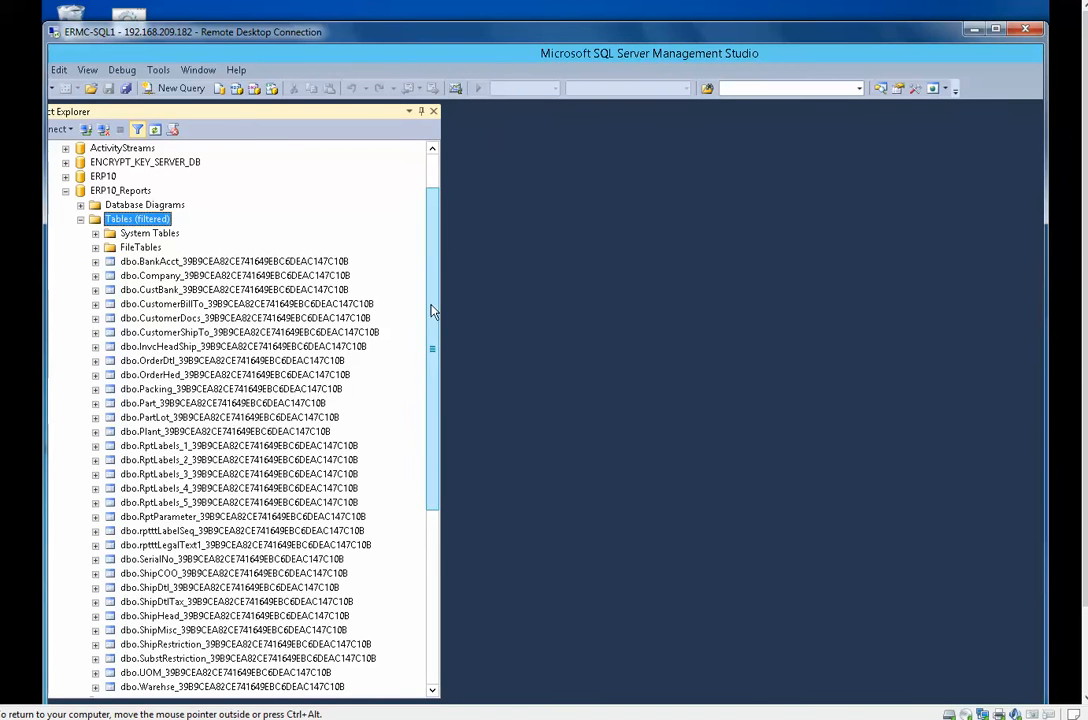
pyautogui.moveTo(432, 311); pyautogui.dragTo(432, 372)
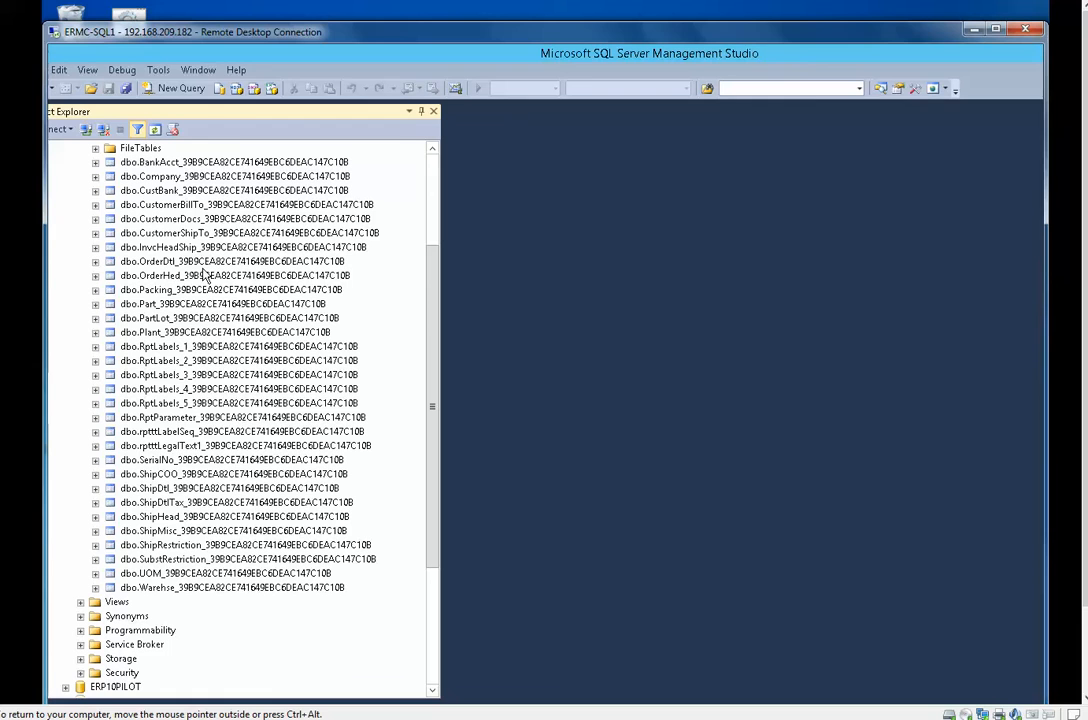
# - Query the top 1000 rows of the filtered ShipDtl table and widen the query results area
pyautogui.click(163, 488)
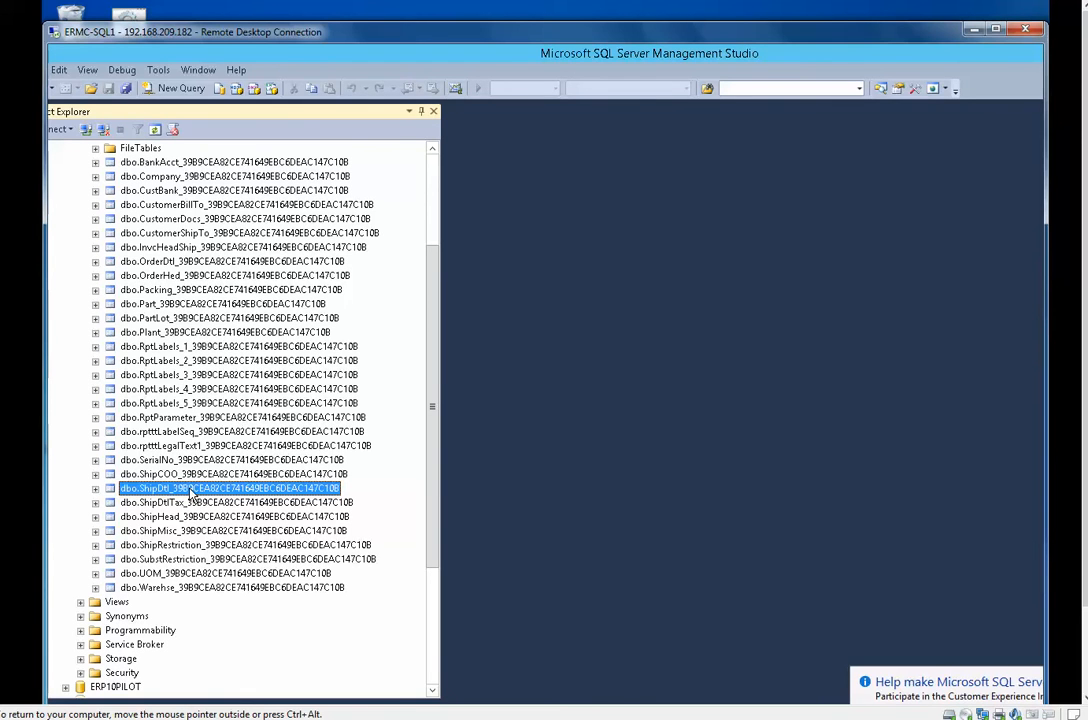
pyautogui.rightClick(190, 490)
pyautogui.click(280, 451)
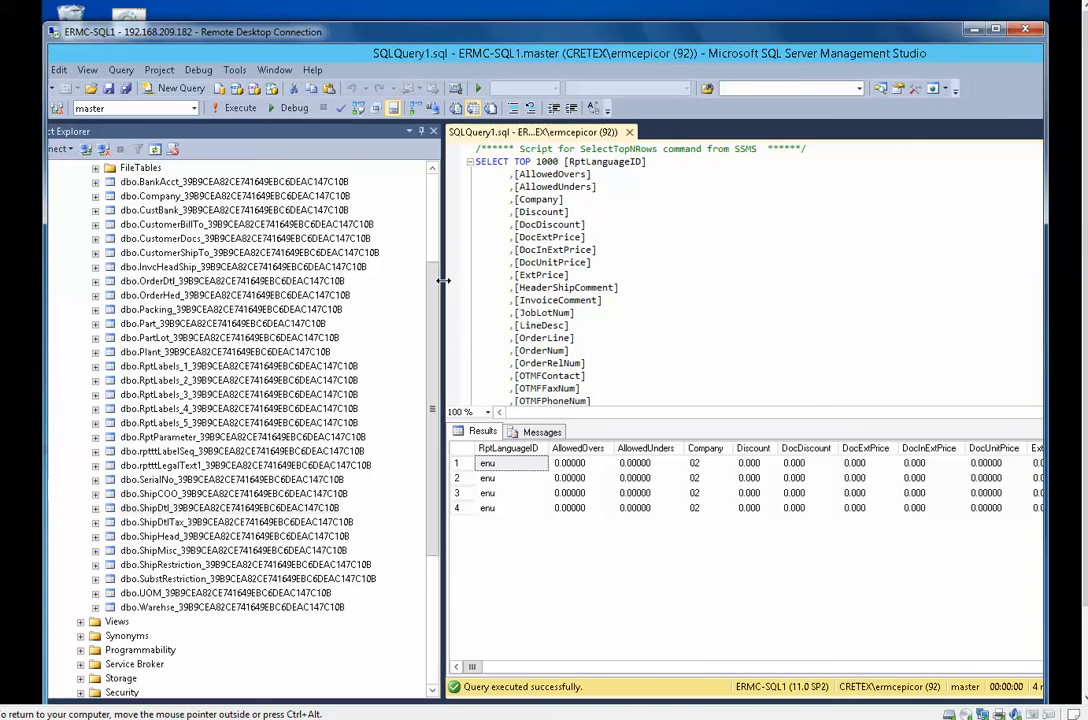
pyautogui.moveTo(444, 282); pyautogui.dragTo(407, 314)
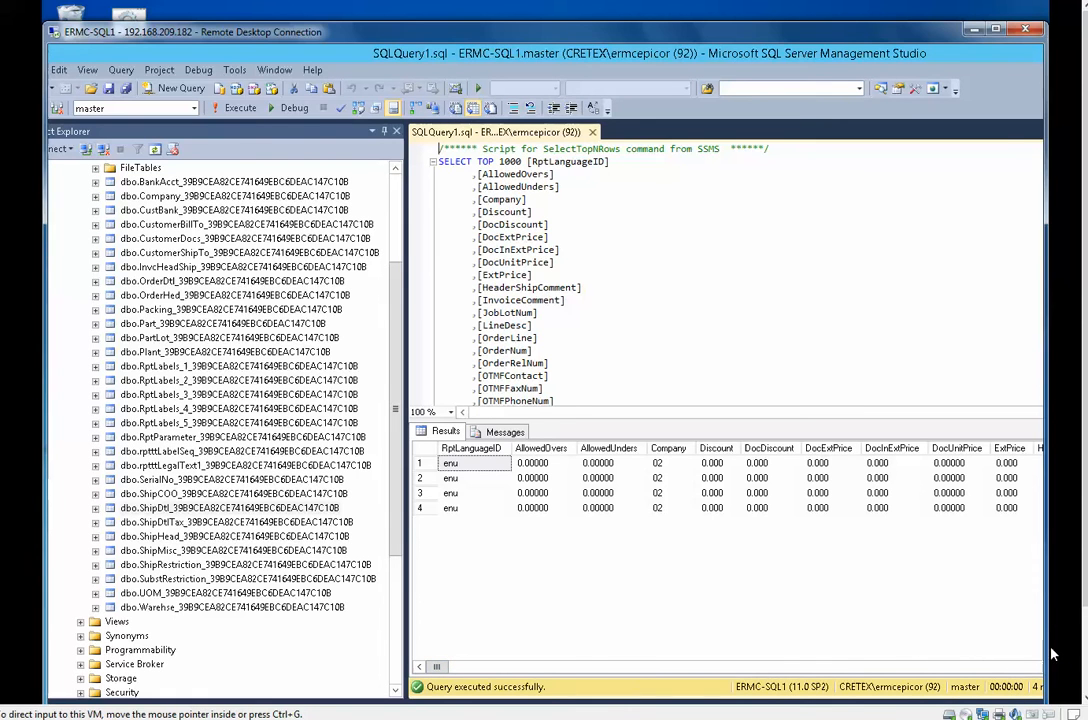
pyautogui.moveTo(1045, 615); pyautogui.dragTo(1049, 600)
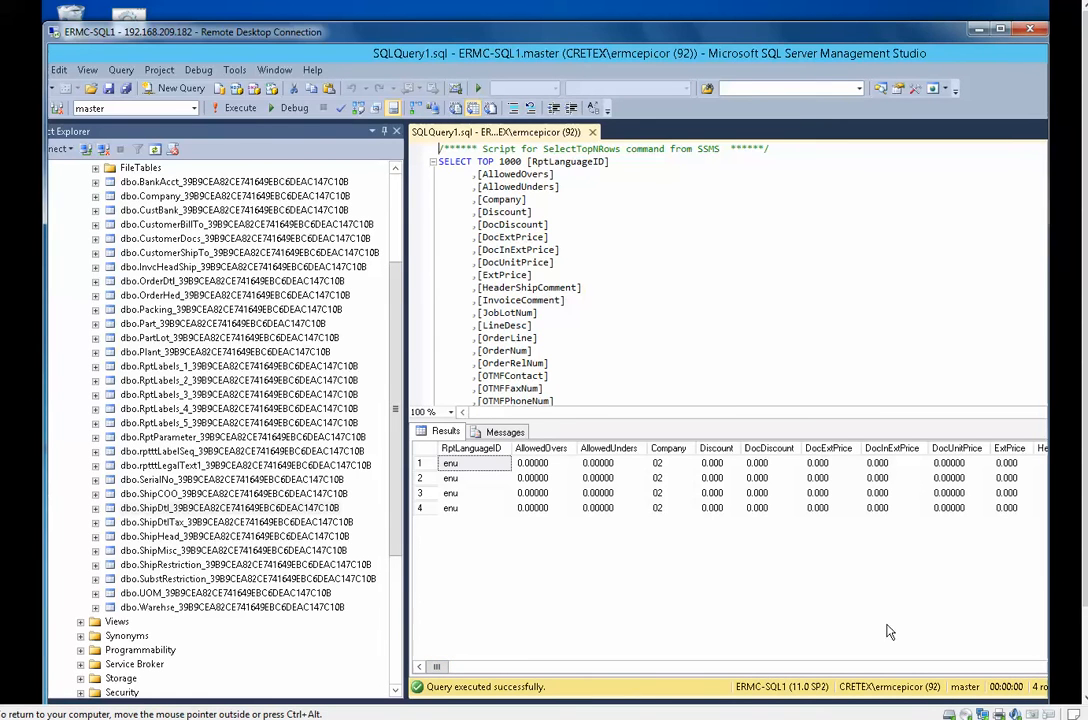
# - Find the InvoiceComment column in the ShipDtl results and select its values for all four rows
pyautogui.moveTo(447, 667); pyautogui.dragTo(473, 678)
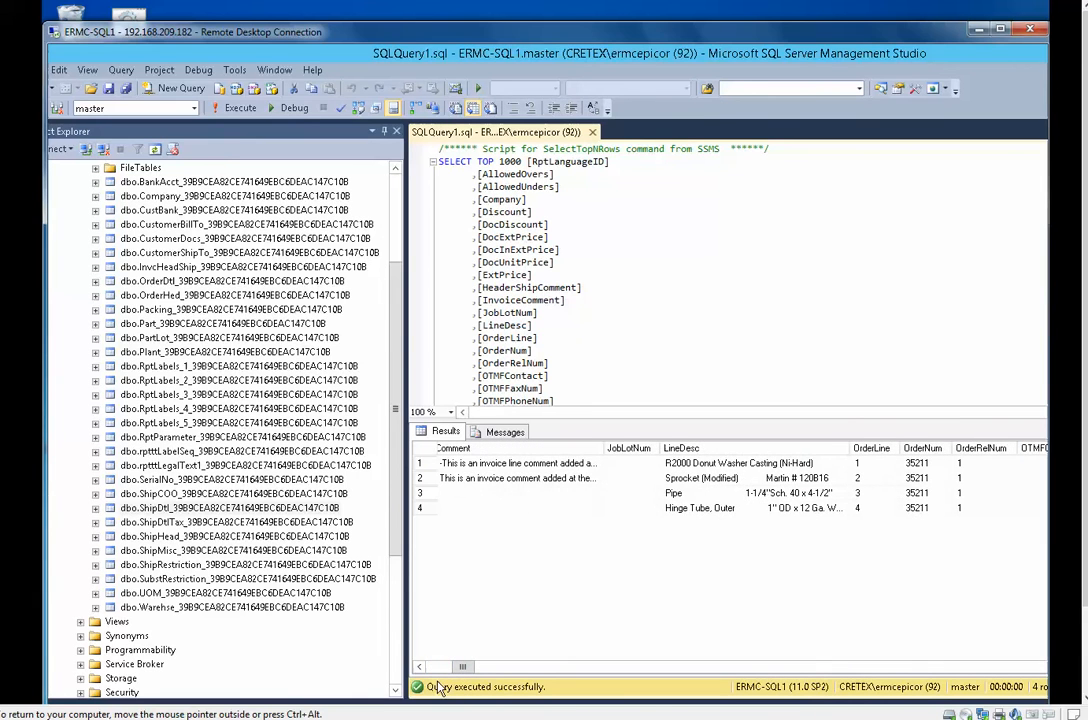
pyautogui.click(422, 669)
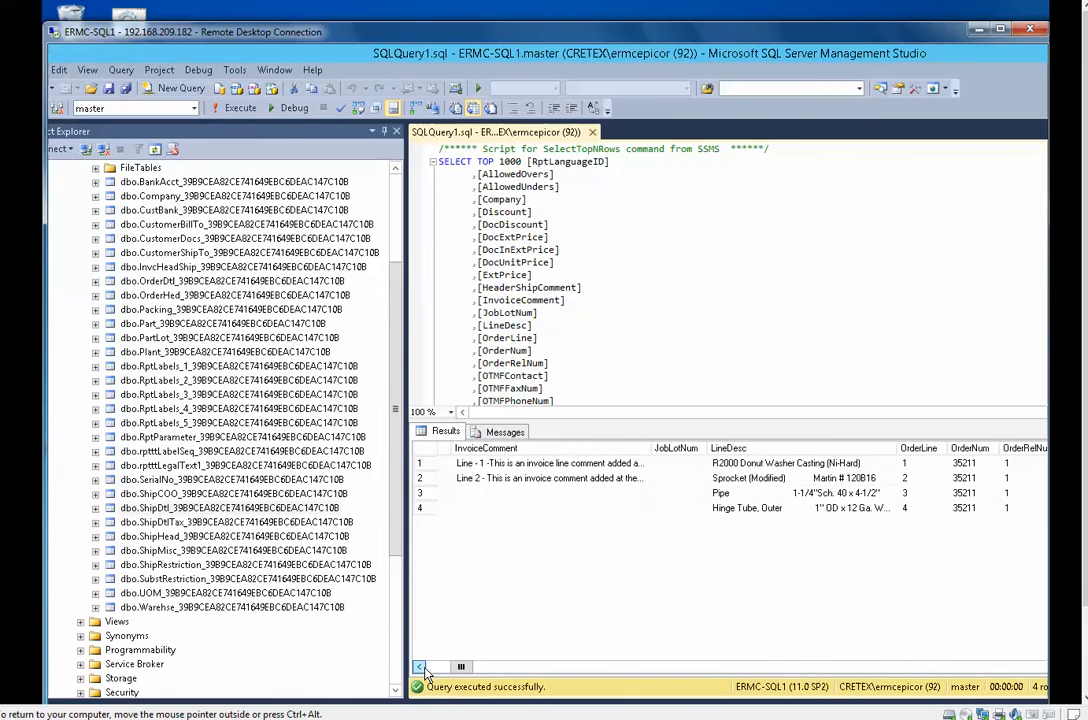
pyautogui.moveTo(518, 463); pyautogui.dragTo(574, 505)
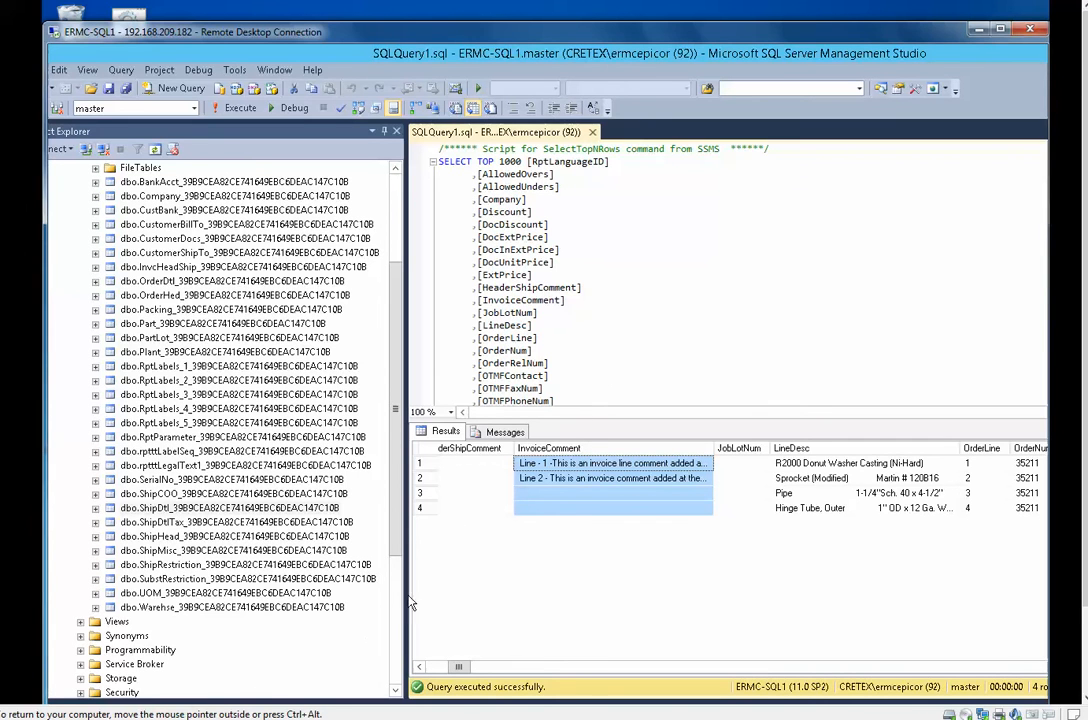
pyautogui.click(979, 30)
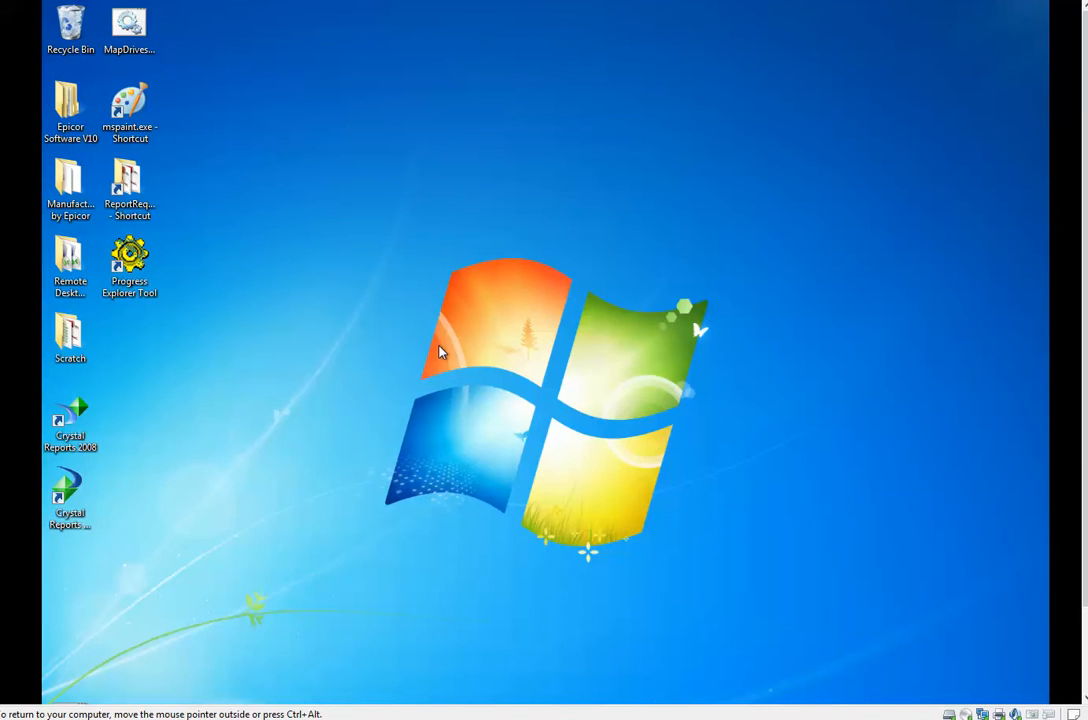
pyautogui.click(1084, 680)
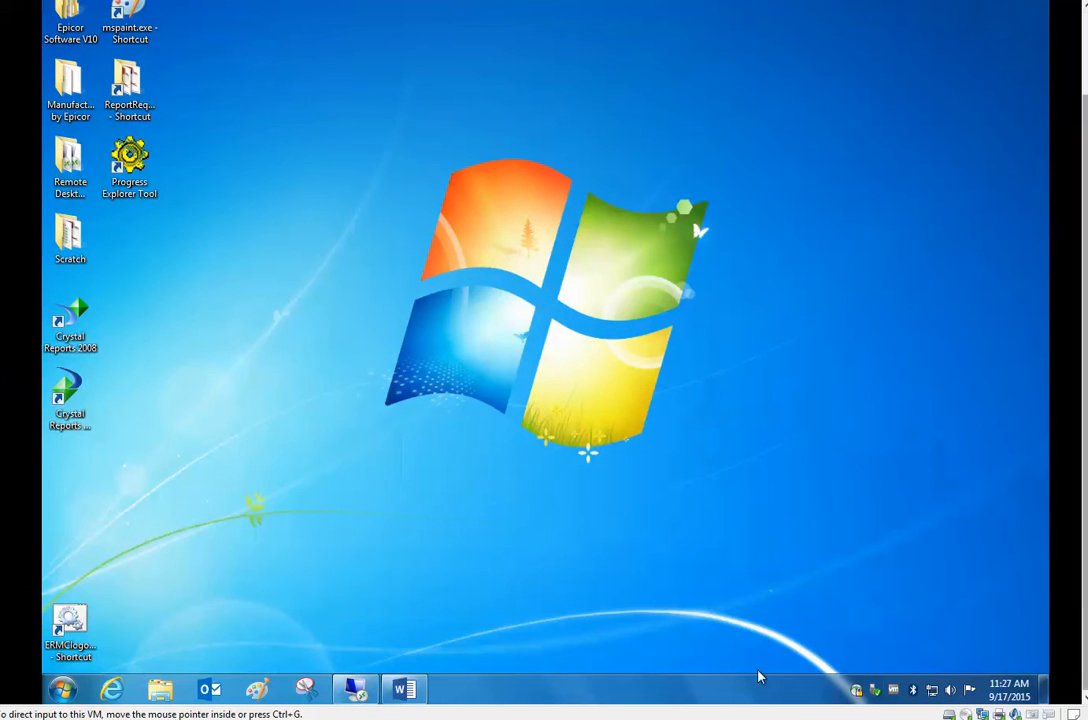
pyautogui.click(354, 689)
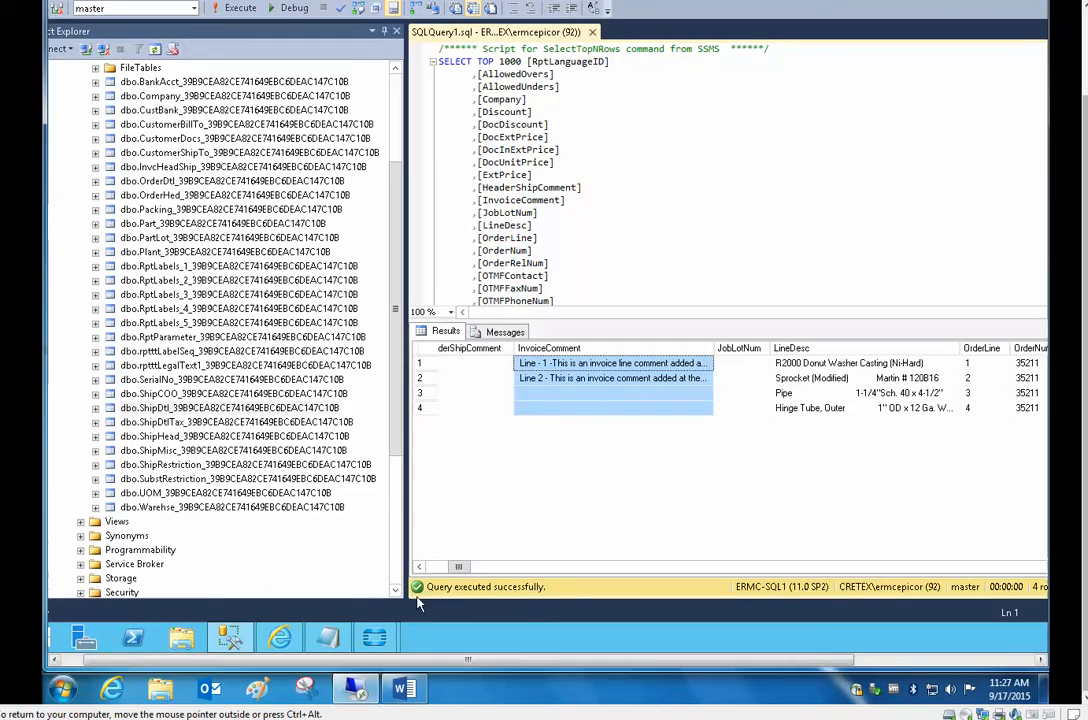
pyautogui.moveTo(182, 661); pyautogui.dragTo(126, 657)
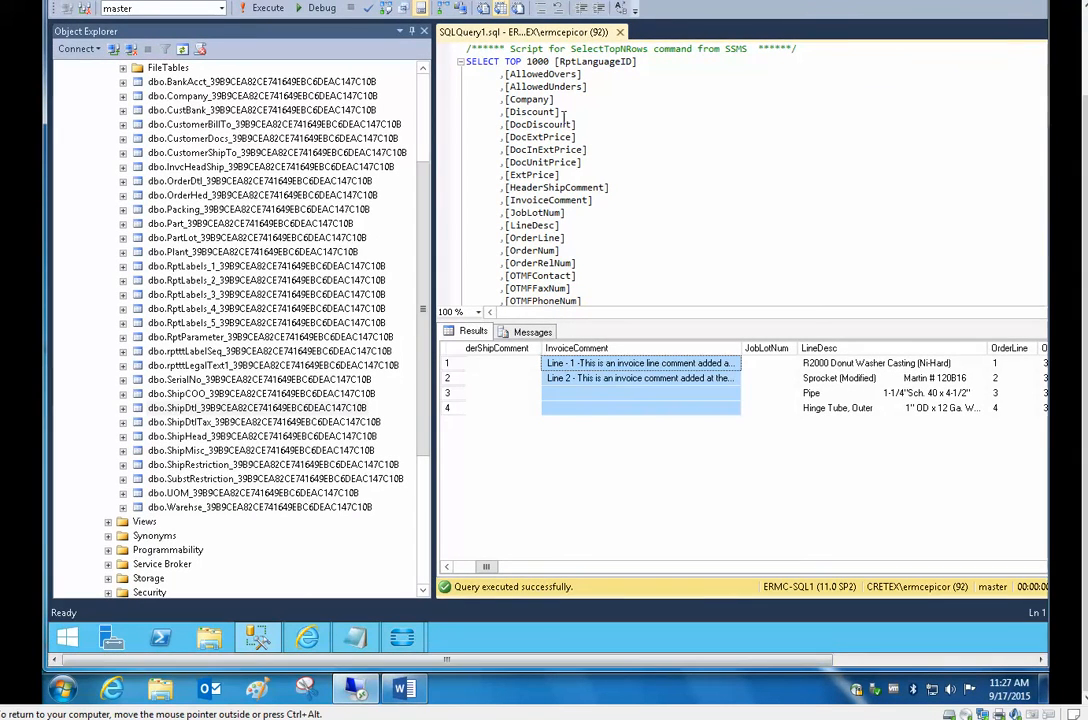
pyautogui.moveTo(1086, 132); pyautogui.dragTo(1083, 35)
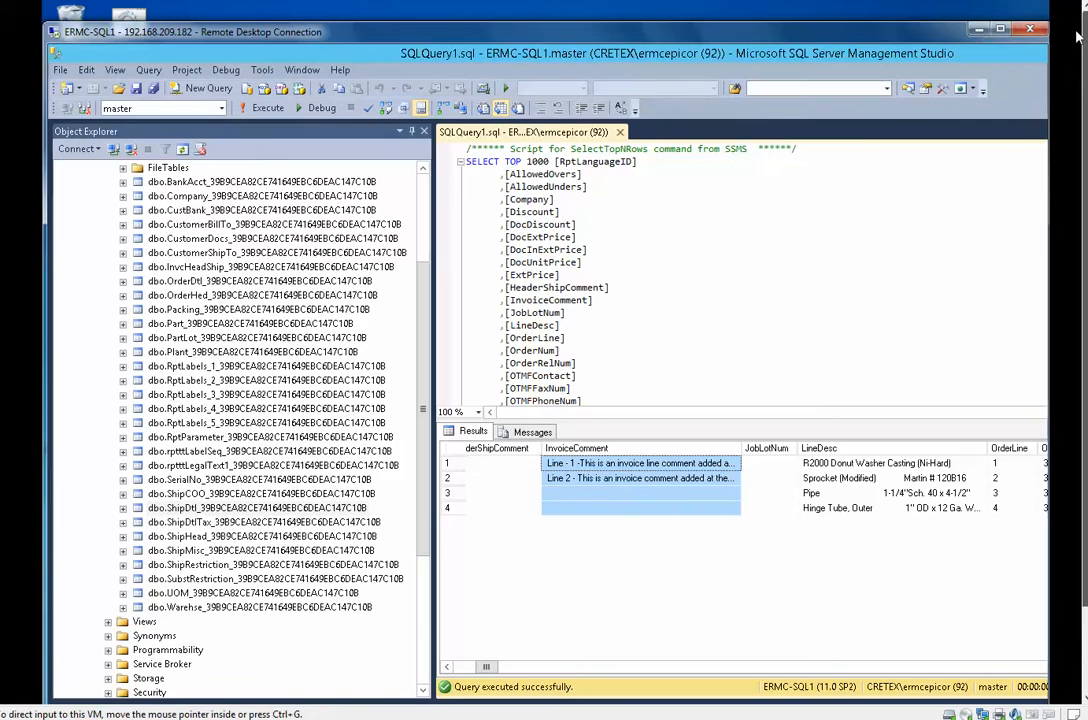
pyautogui.click(969, 34)
pyautogui.moveTo(1085, 190); pyautogui.dragTo(1085, 288)
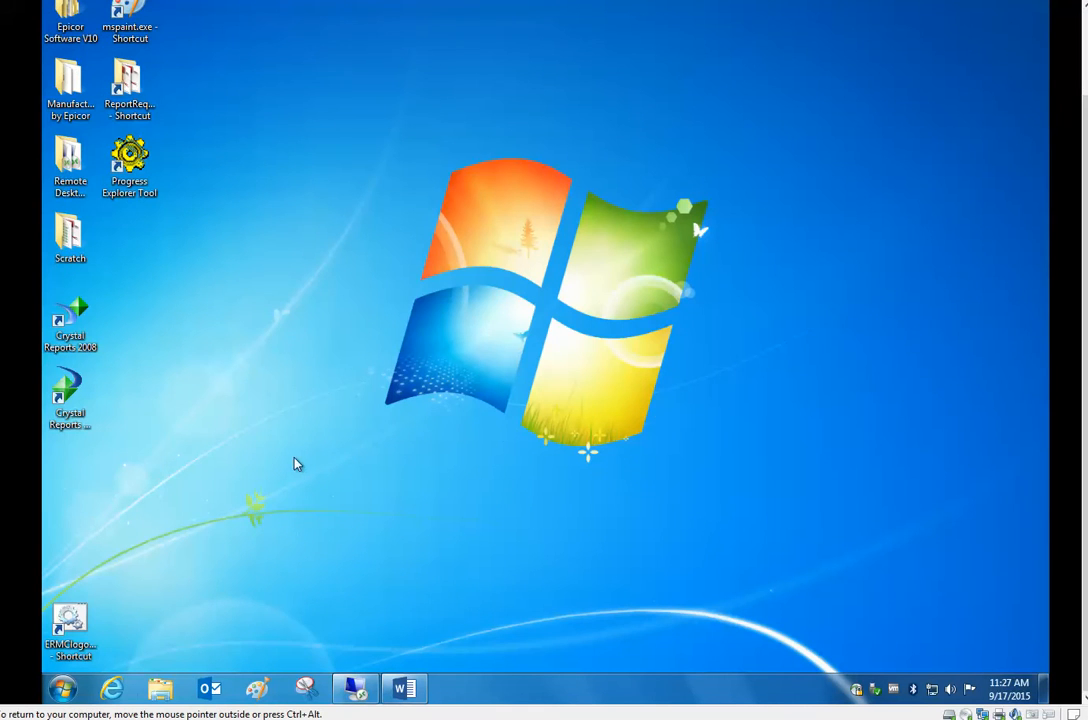
pyautogui.click(111, 688)
pyautogui.click(1083, 100)
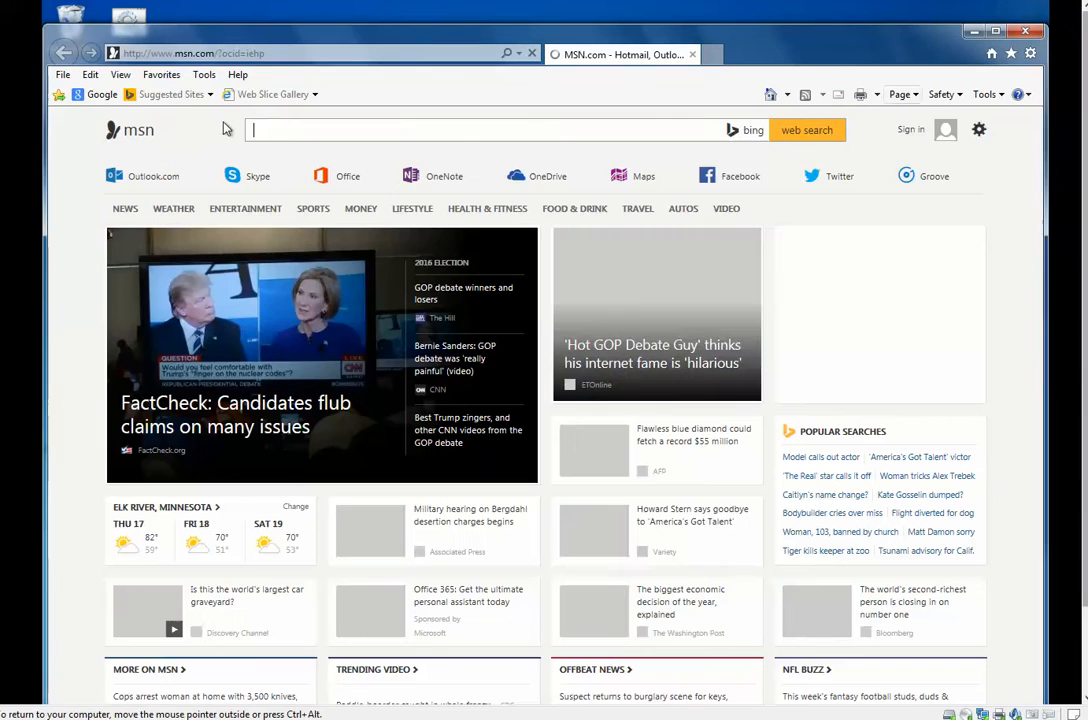
pyautogui.click(1025, 32)
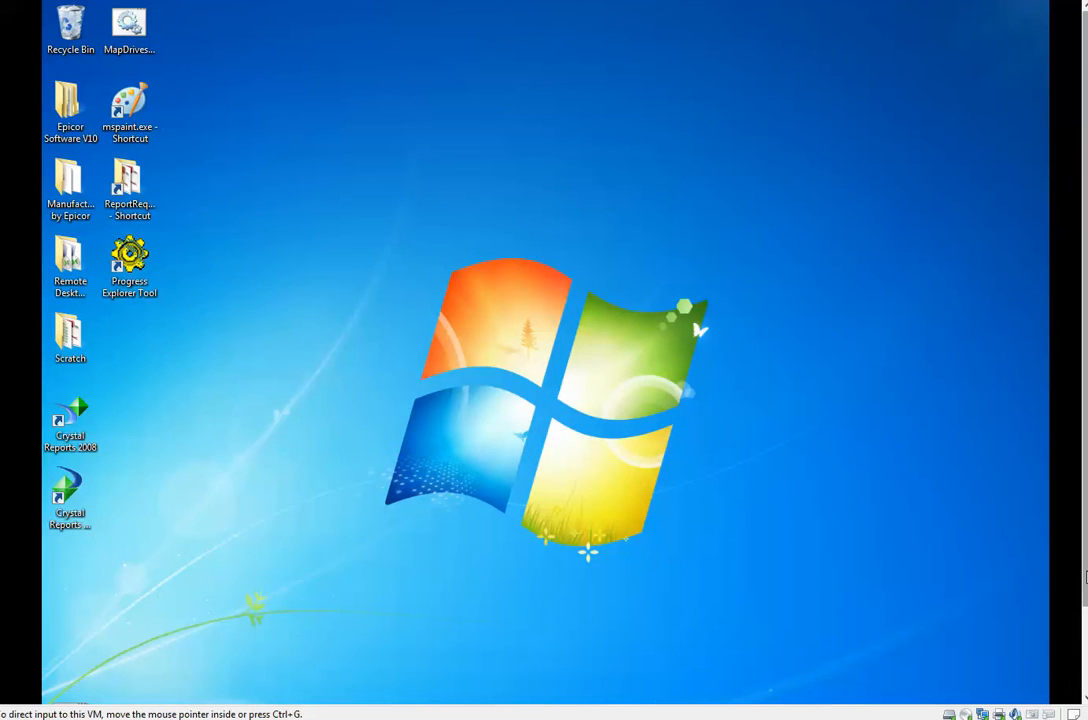
pyautogui.scroll(-2, 1086, 577)
pyautogui.click(352, 688)
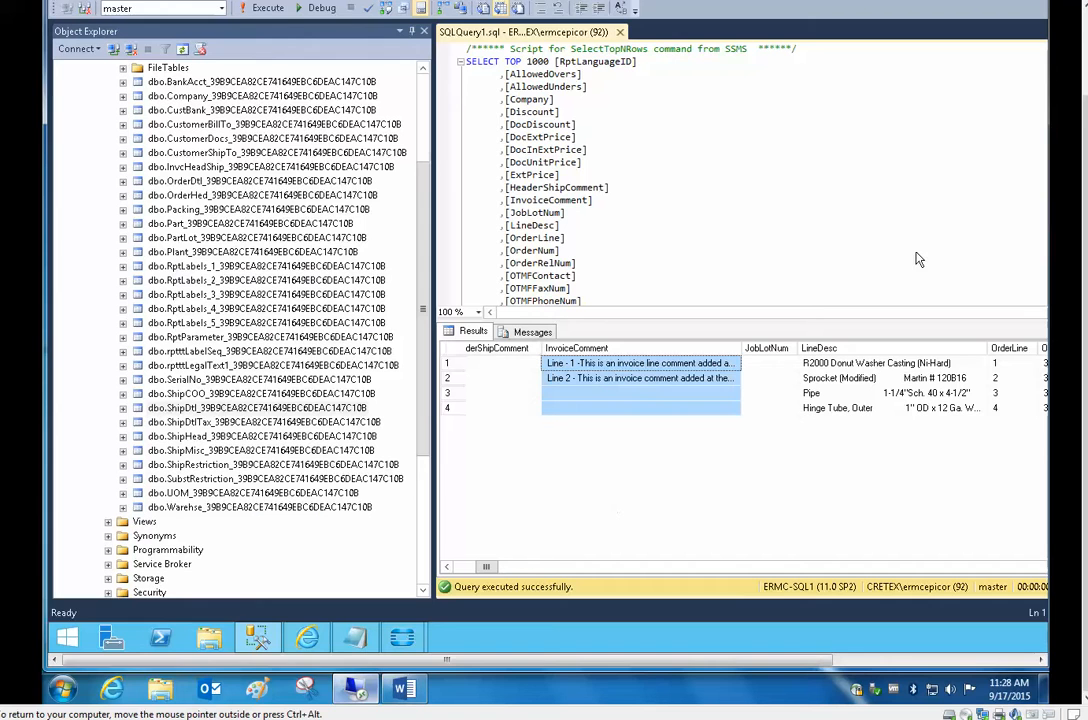
pyautogui.click(1086, 42)
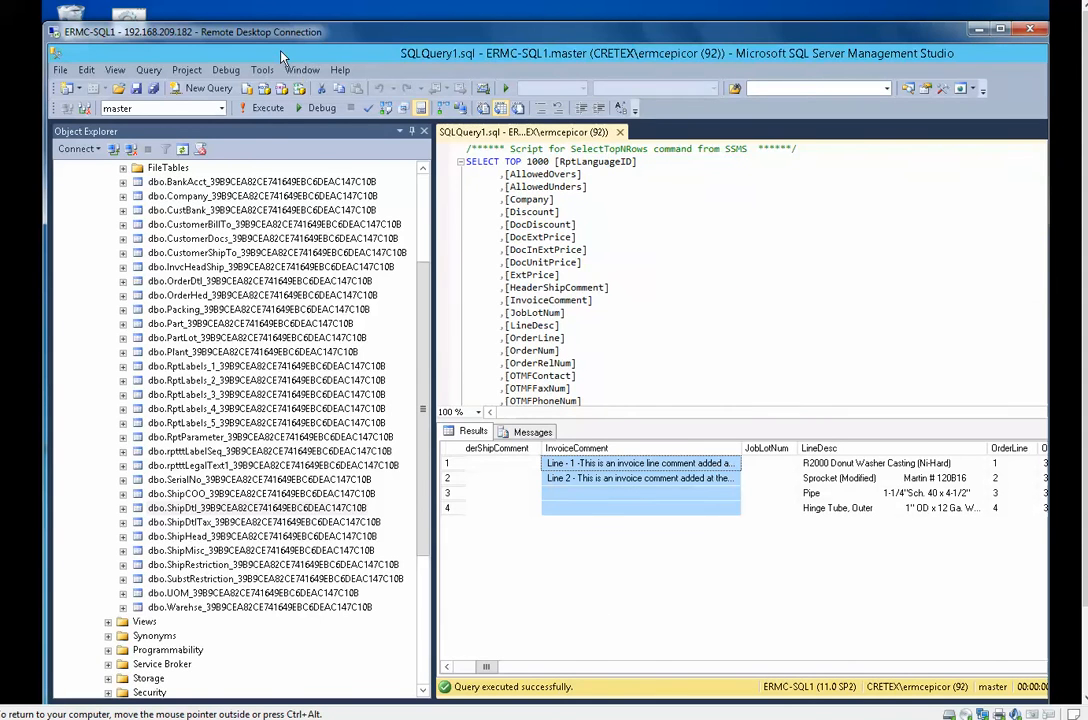
# - Restore the SQL Server Management Studio window to a smaller size, move it aside and bring the Epicor menu forward
pyautogui.doubleClick(699, 55)
pyautogui.moveTo(790, 79); pyautogui.dragTo(955, 86)
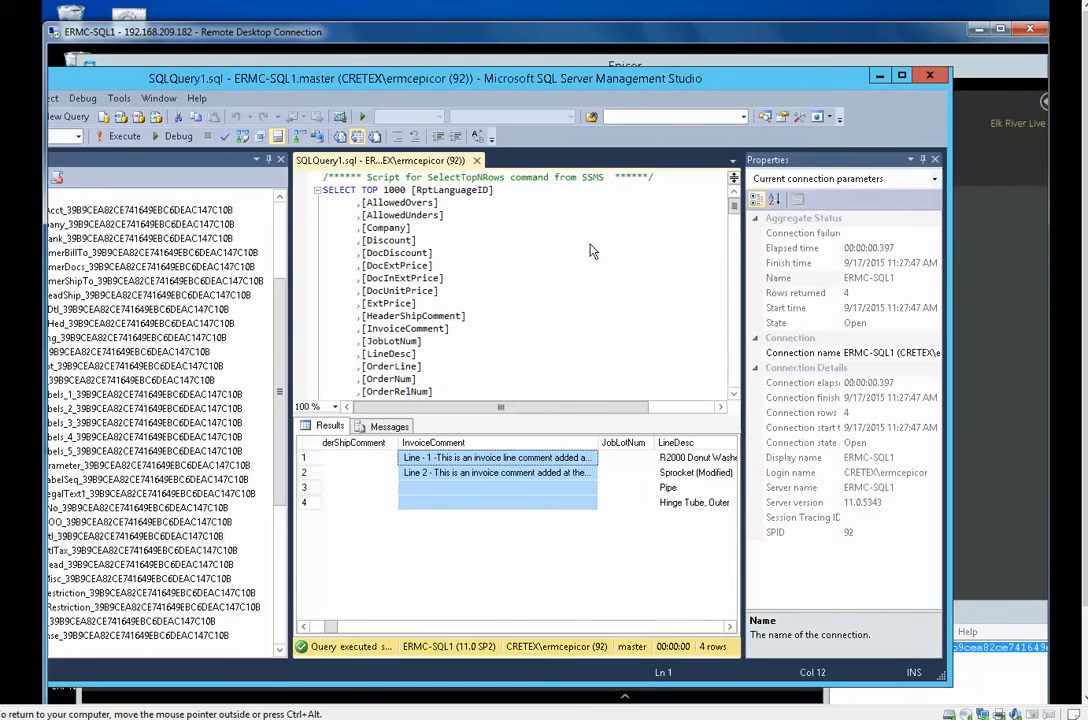
pyautogui.click(742, 62)
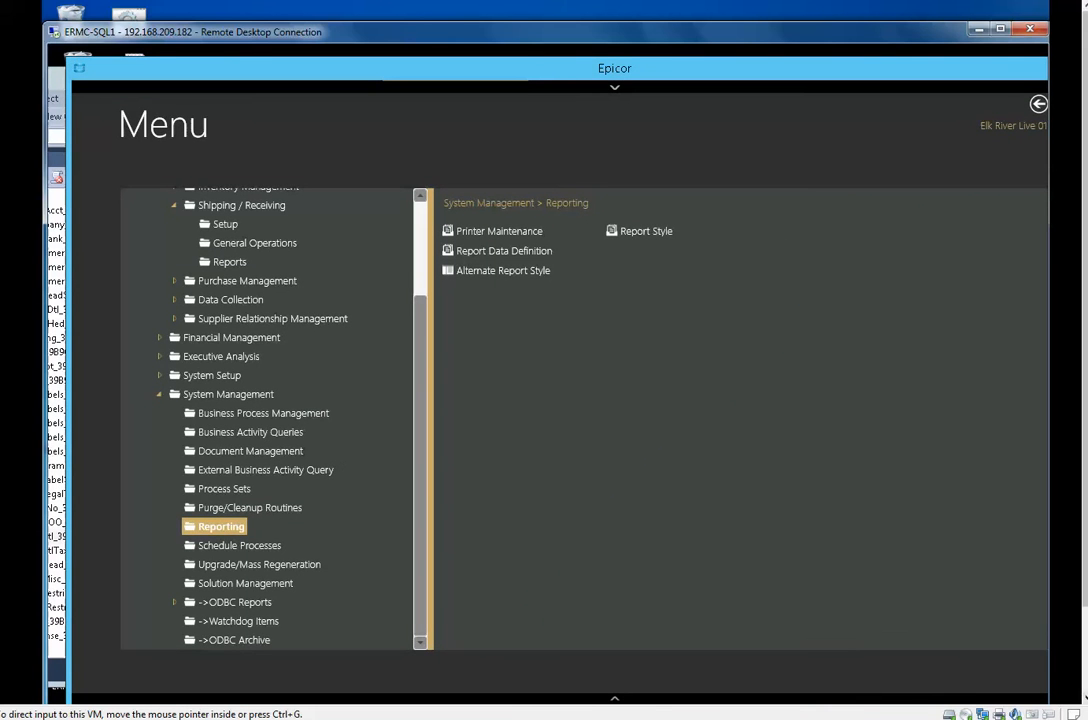
# - Switch to the remote server's Internet Explorer window with the PackingSlipMNEUG report folder and move it fully into view
pyautogui.click(1085, 697)
pyautogui.click(1085, 697)
pyautogui.click(1085, 697)
pyautogui.click(1085, 697)
pyautogui.click(1085, 697)
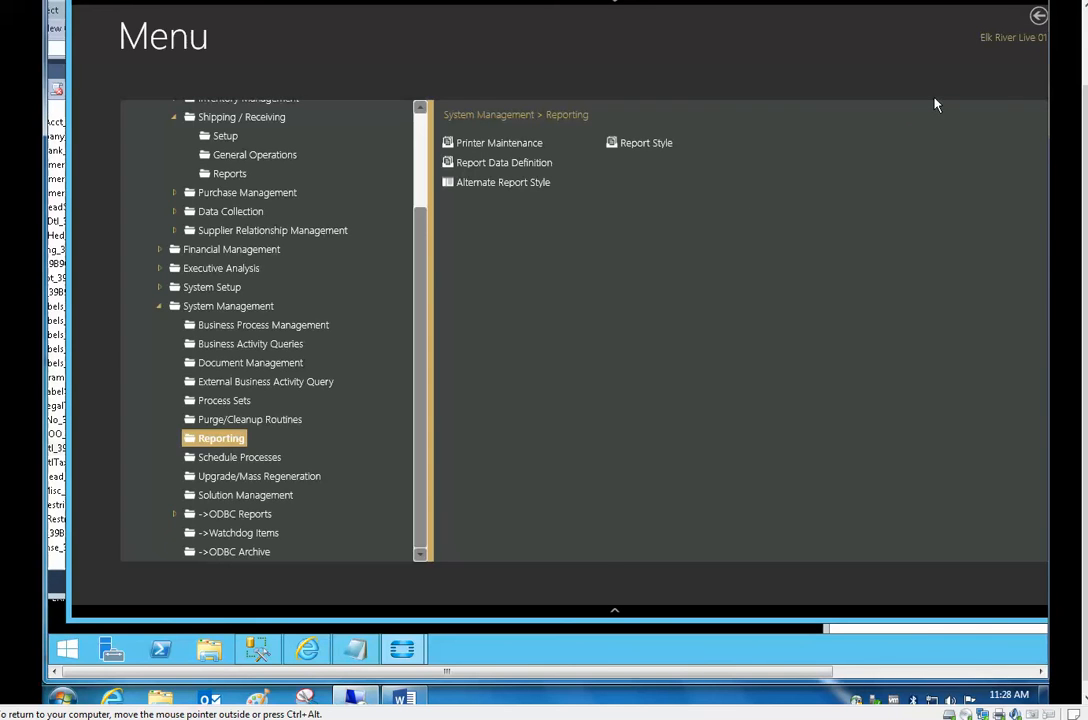
pyautogui.click(307, 652)
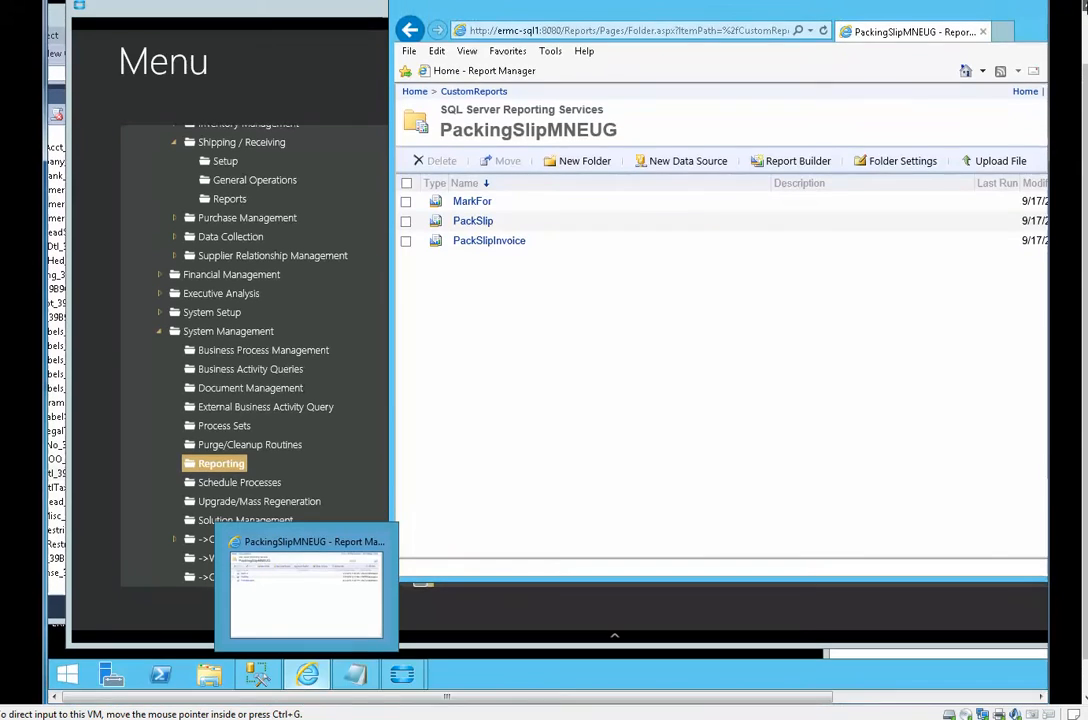
pyautogui.click(307, 651)
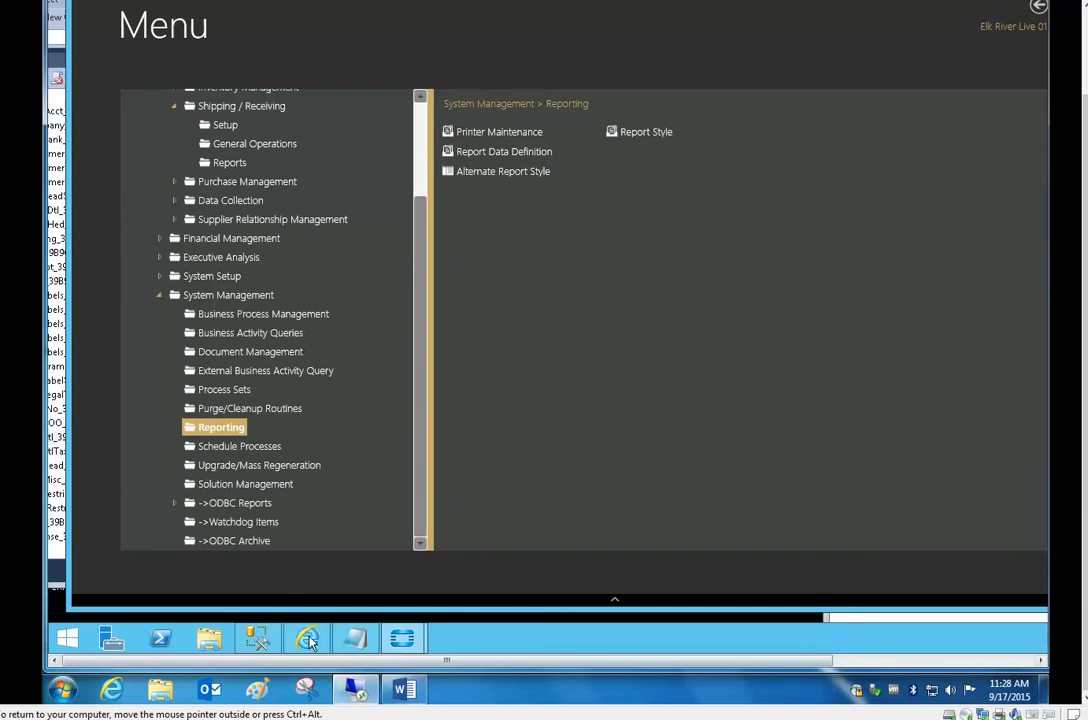
pyautogui.click(307, 638)
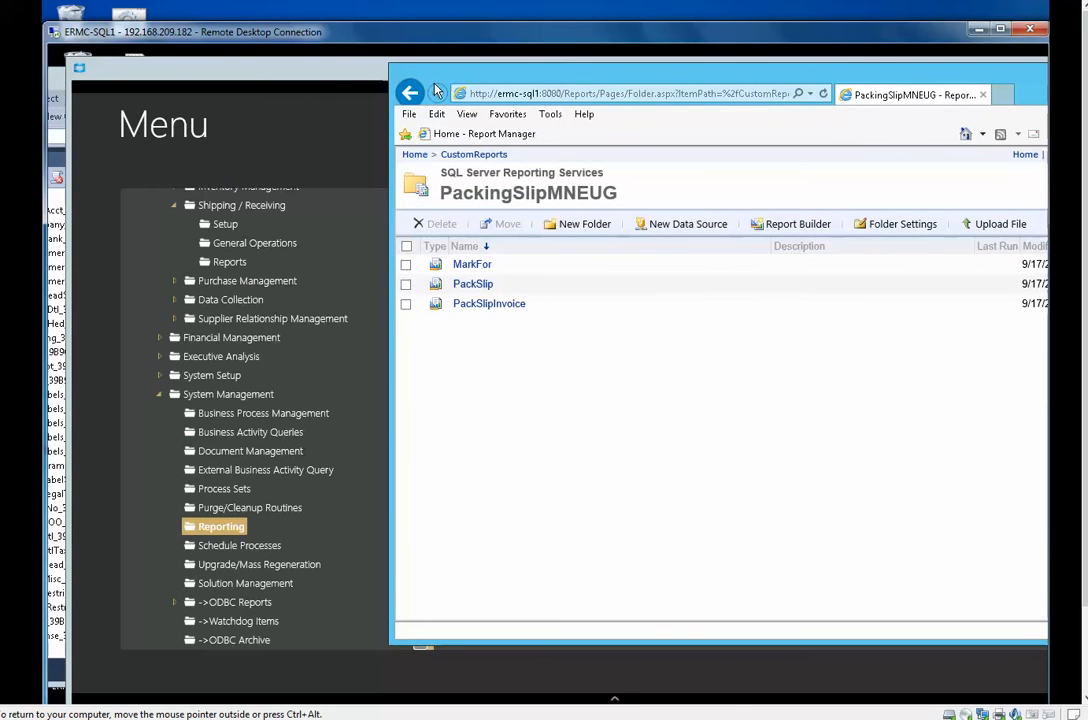
pyautogui.moveTo(476, 70); pyautogui.dragTo(228, 206)
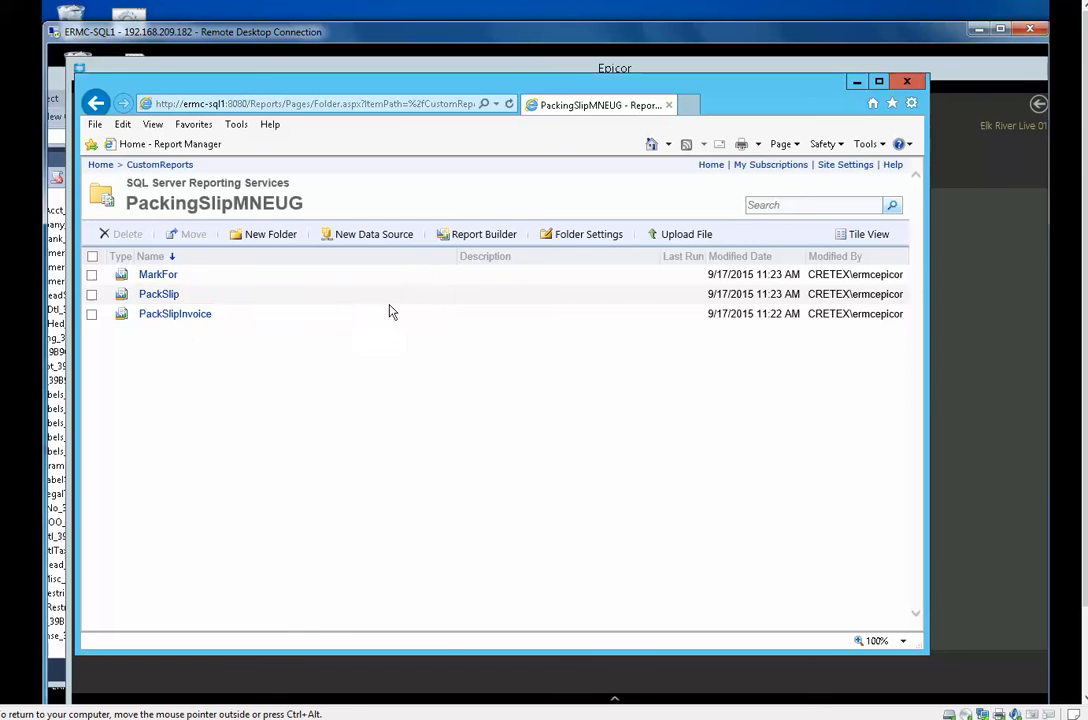
# - Open the PackSlip report from the PackingSlipMNEUG folder in Report Builder and look over its design layout
pyautogui.click(441, 298)
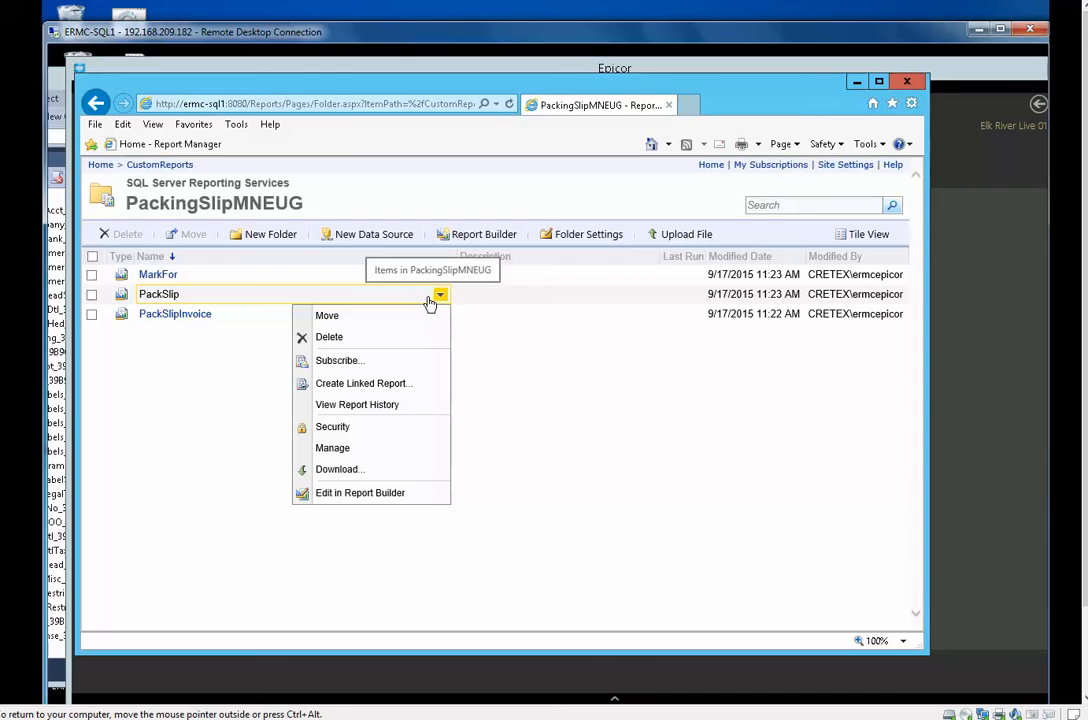
pyautogui.click(380, 494)
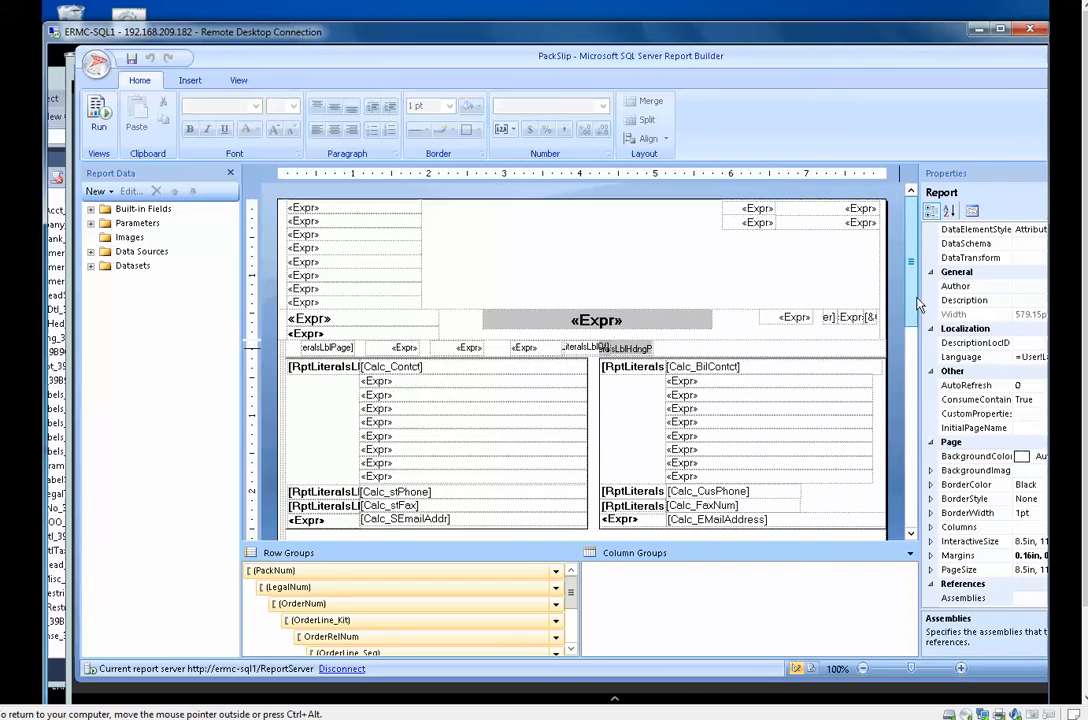
pyautogui.moveTo(916, 329); pyautogui.dragTo(914, 480)
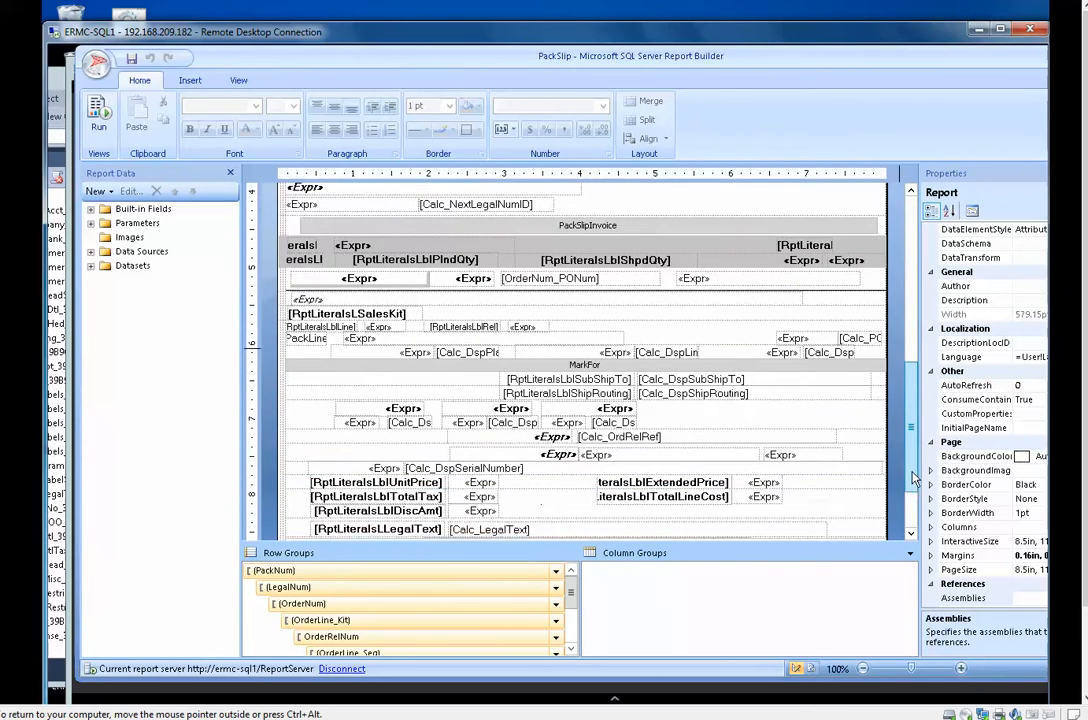
pyautogui.scroll(10, 778, 408)
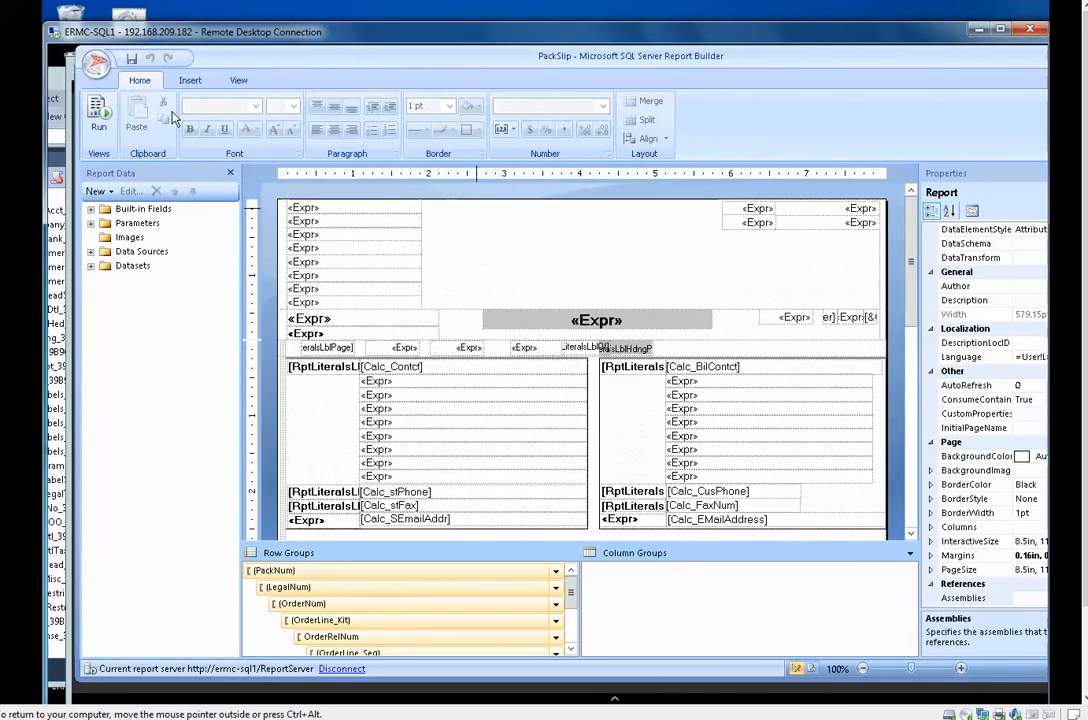
# - Run the PackSlip report with the copied identifier 39b9cea82ce741649ebc6deac147c10b as TableGuid and review the rendered packing slip
pyautogui.click(98, 112)
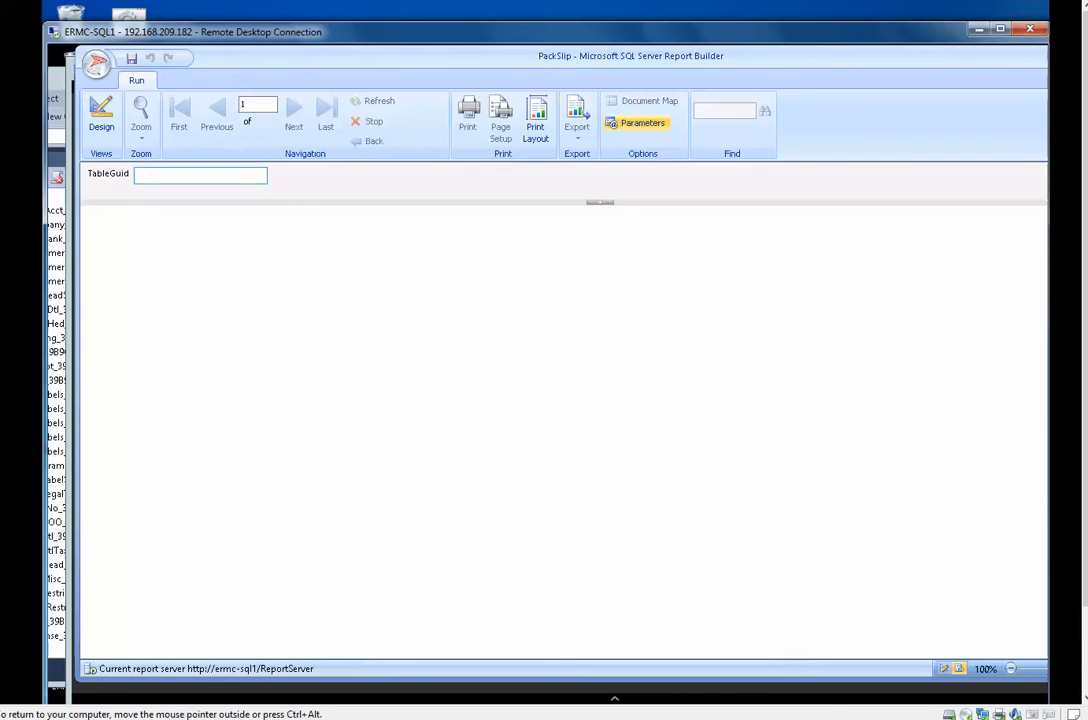
pyautogui.click(177, 180)
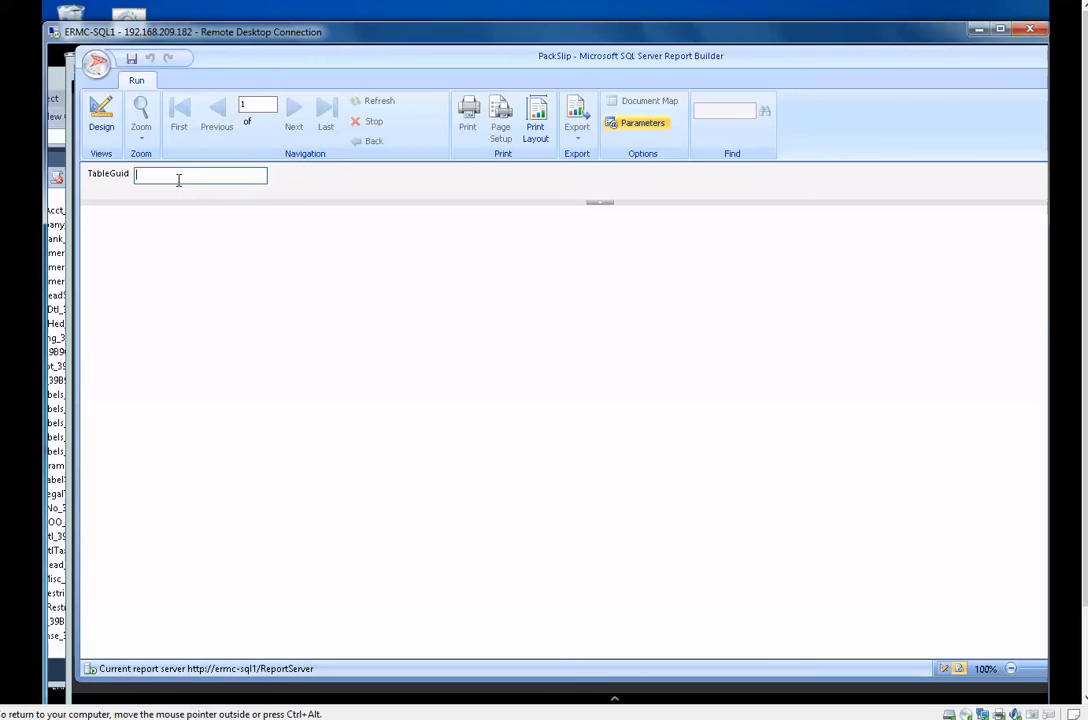
pyautogui.hotkey('ctrl', 'v')
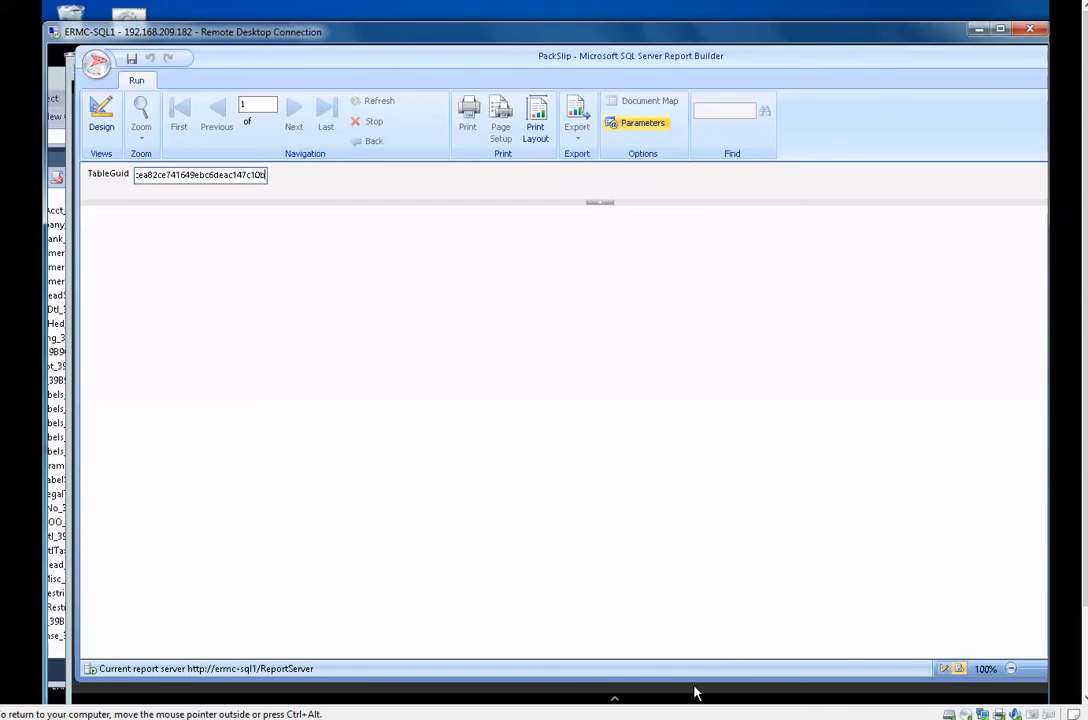
pyautogui.moveTo(1084, 587); pyautogui.dragTo(1084, 652)
pyautogui.moveTo(802, 691); pyautogui.dragTo(926, 701)
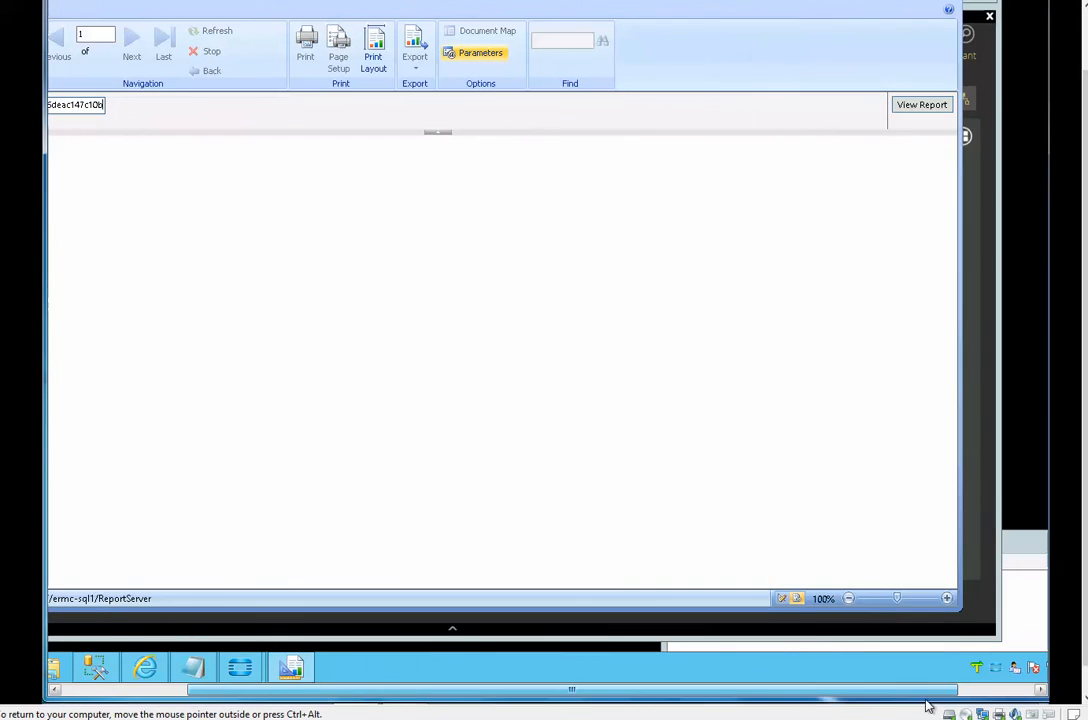
pyautogui.click(913, 106)
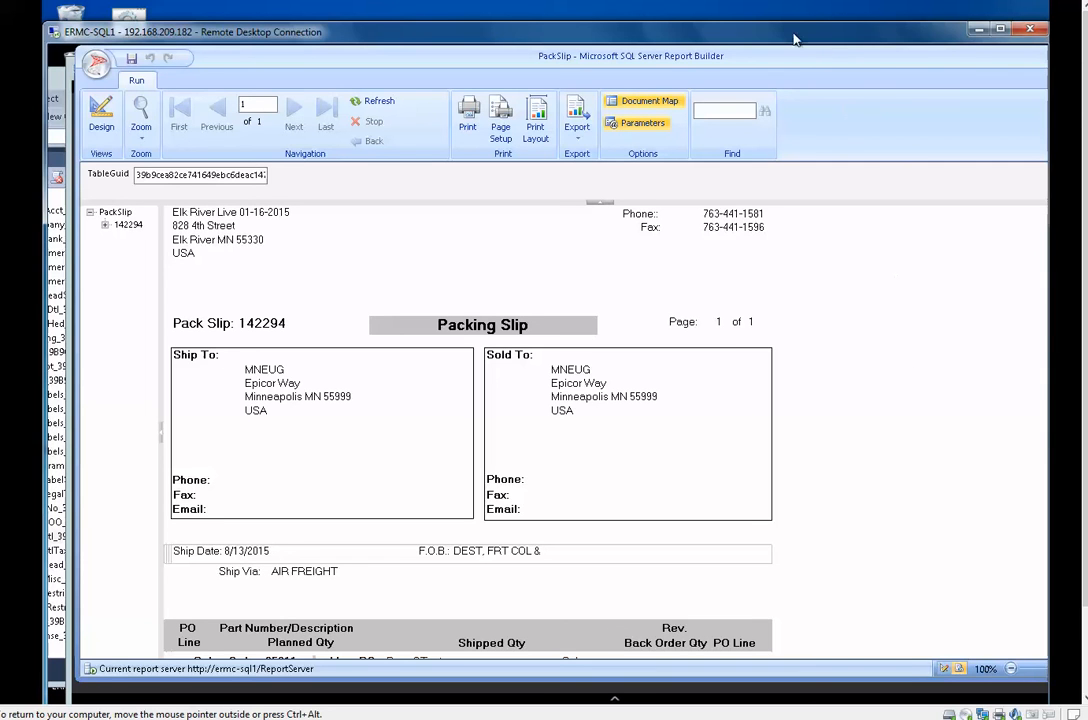
pyautogui.moveTo(794, 38); pyautogui.dragTo(808, 16)
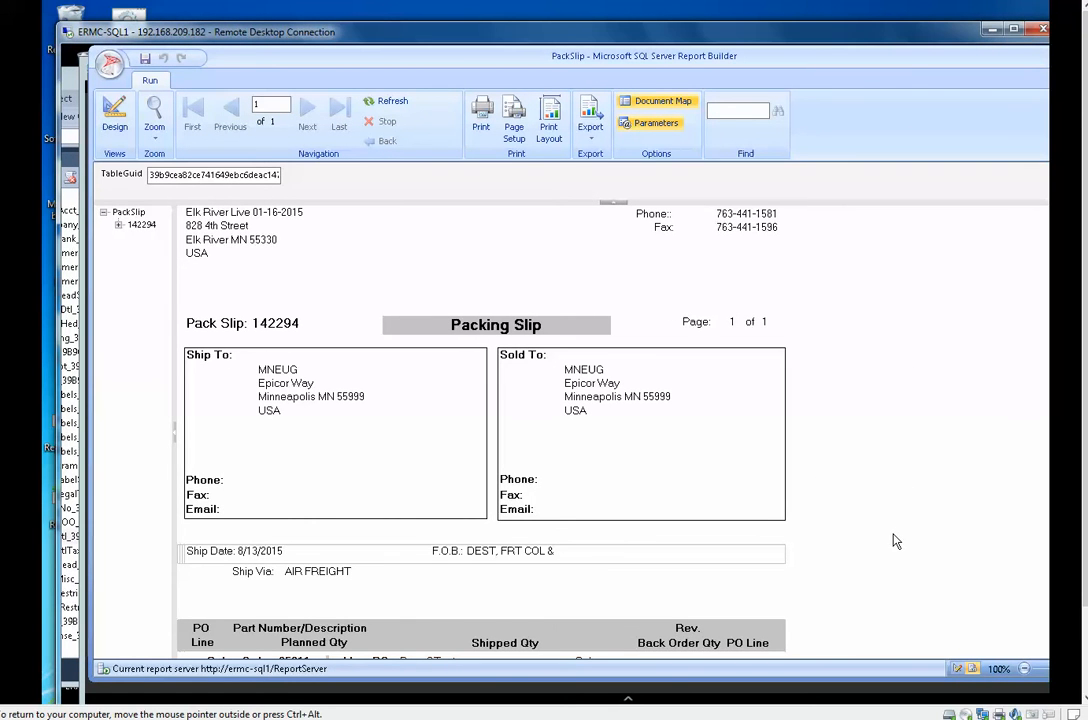
pyautogui.scroll(-1, 896, 541)
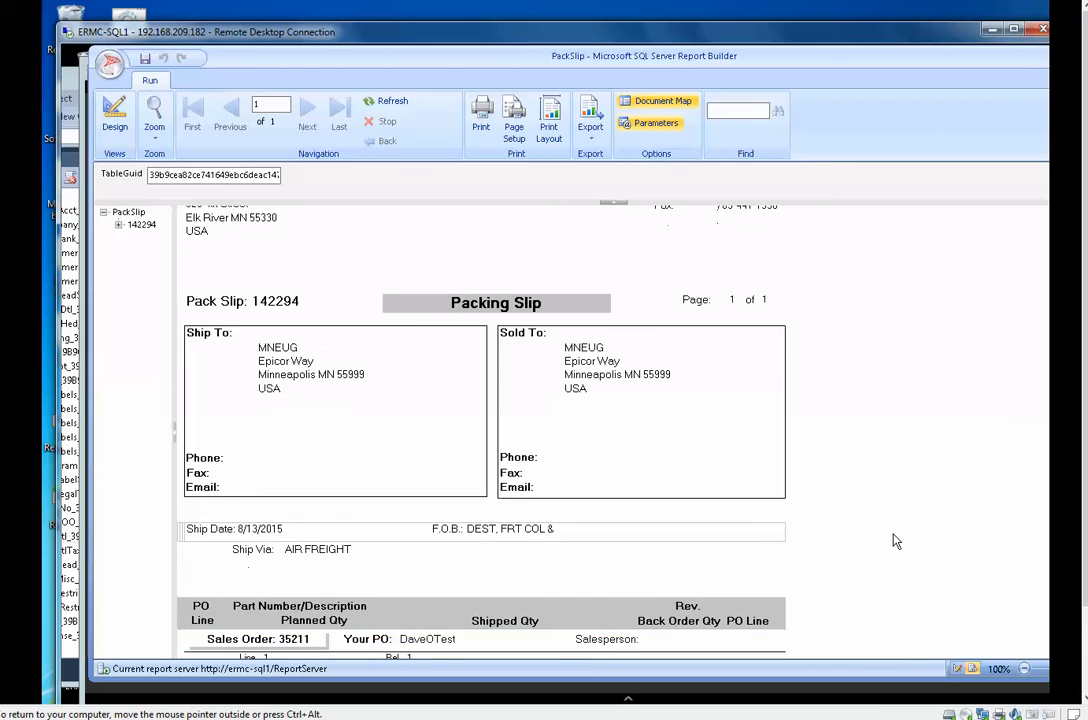
# - Review the rest of the rendered packing slip down to its order lines and return to the report's design layout
pyautogui.scroll(-1, 896, 541)
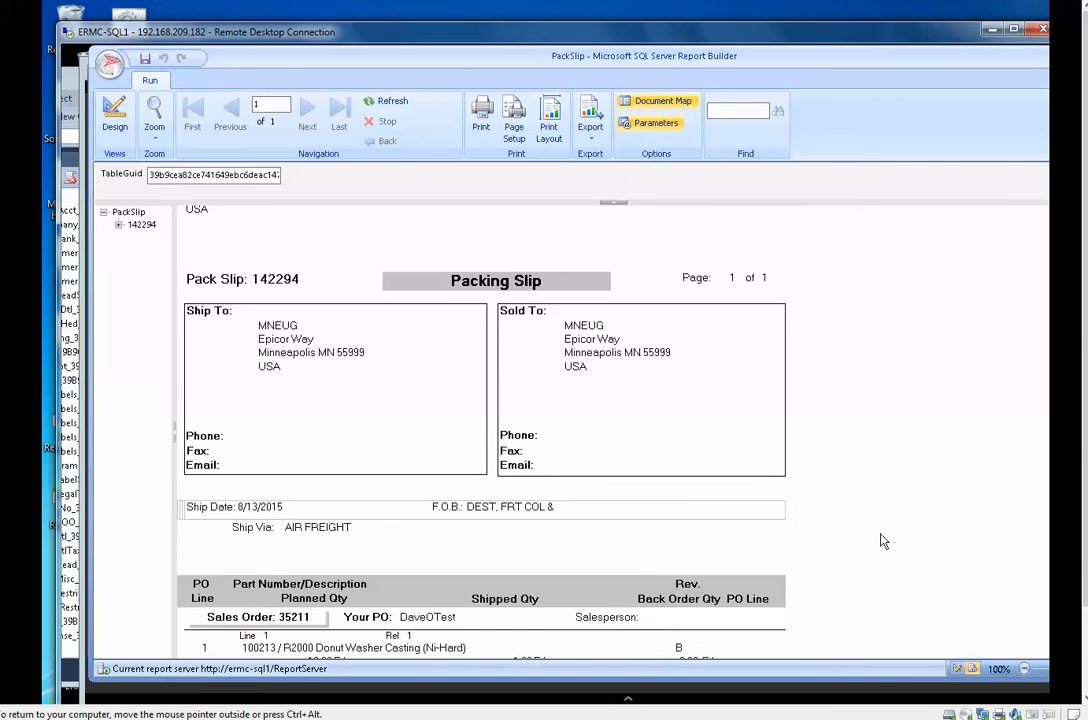
pyautogui.scroll(-5, 866, 442)
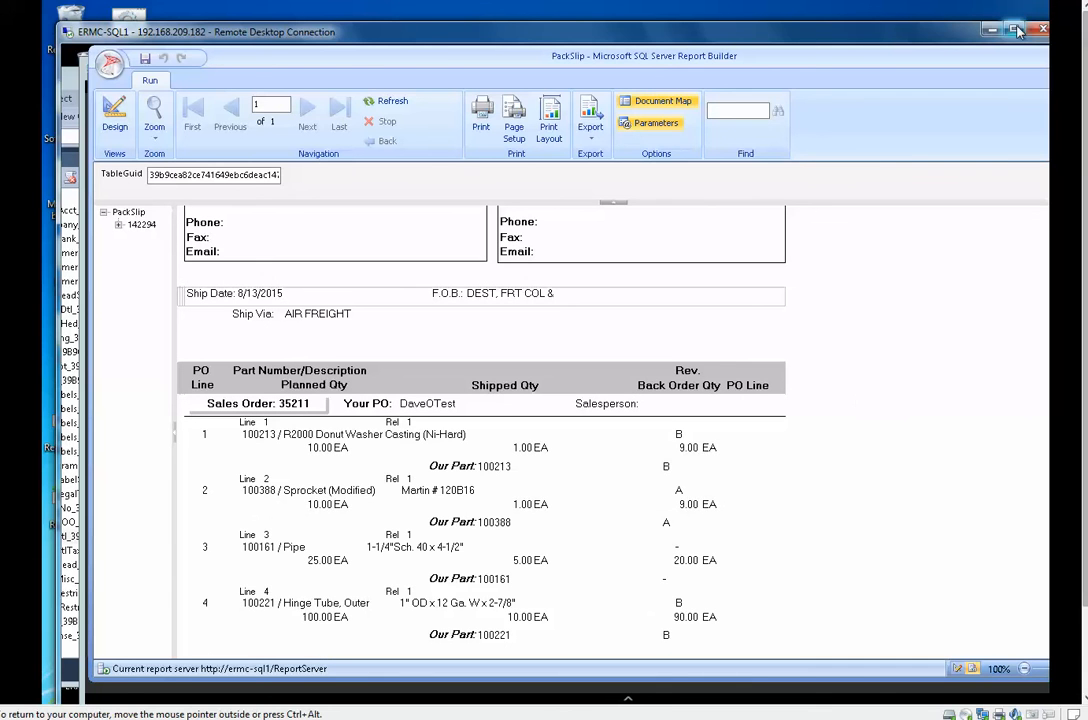
pyautogui.click(116, 116)
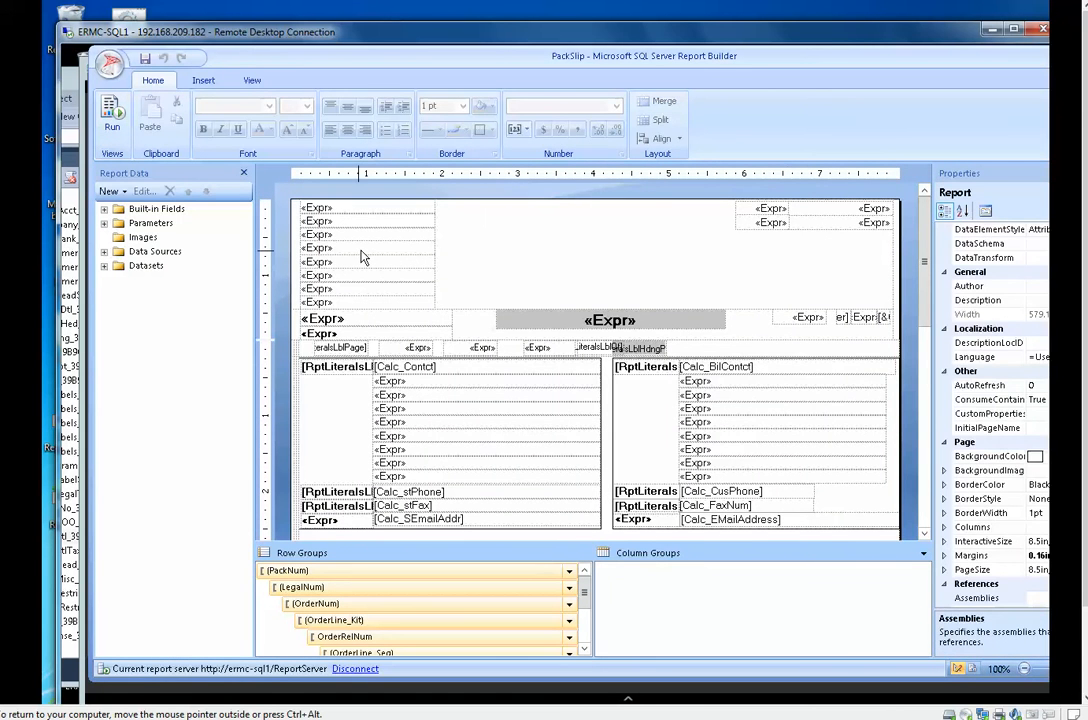
# - Nudge the LblCalc_AddressList3 text box to the right and back to its original position, and save the PackSlip report
pyautogui.click(363, 257)
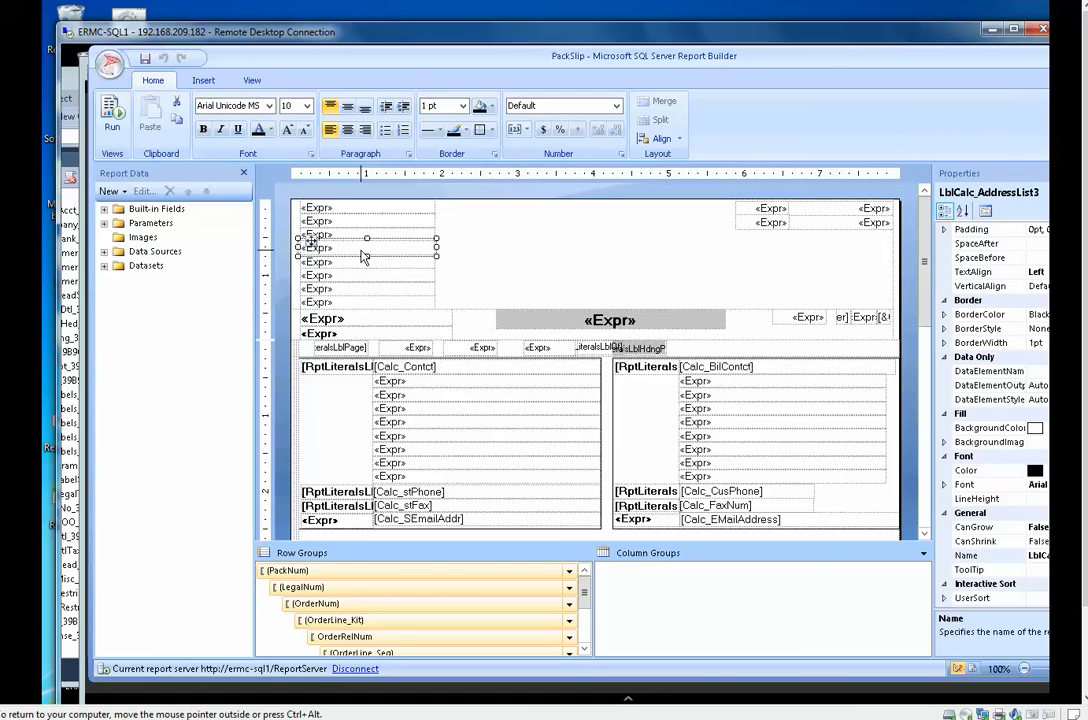
pyautogui.click(366, 249)
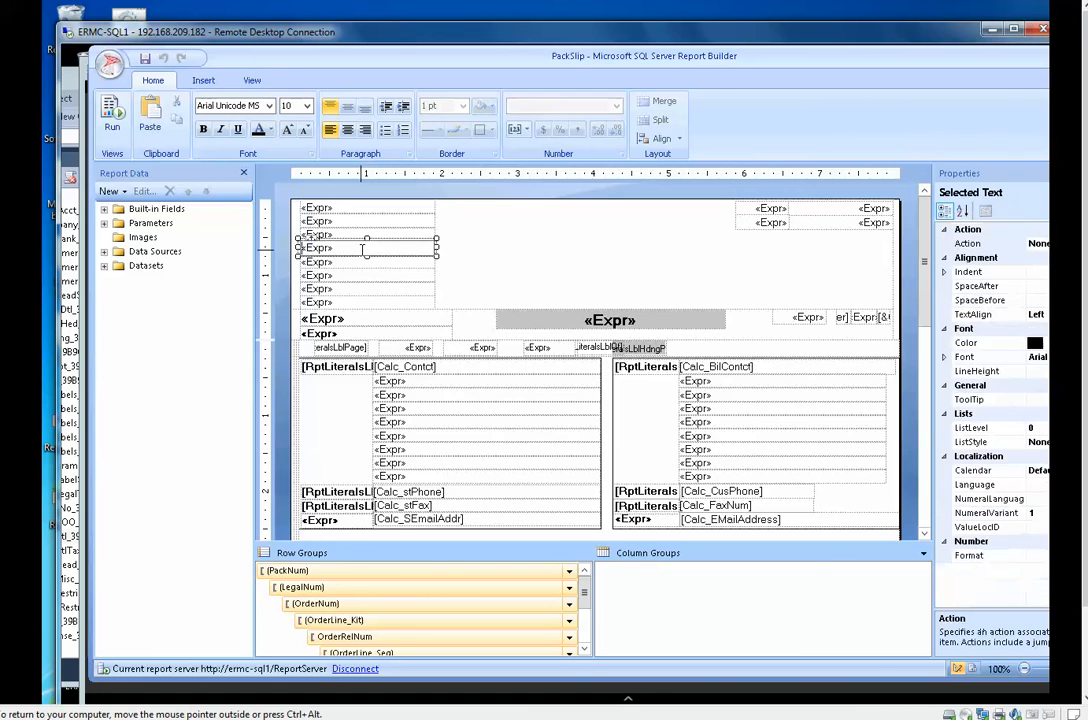
pyautogui.click(481, 272)
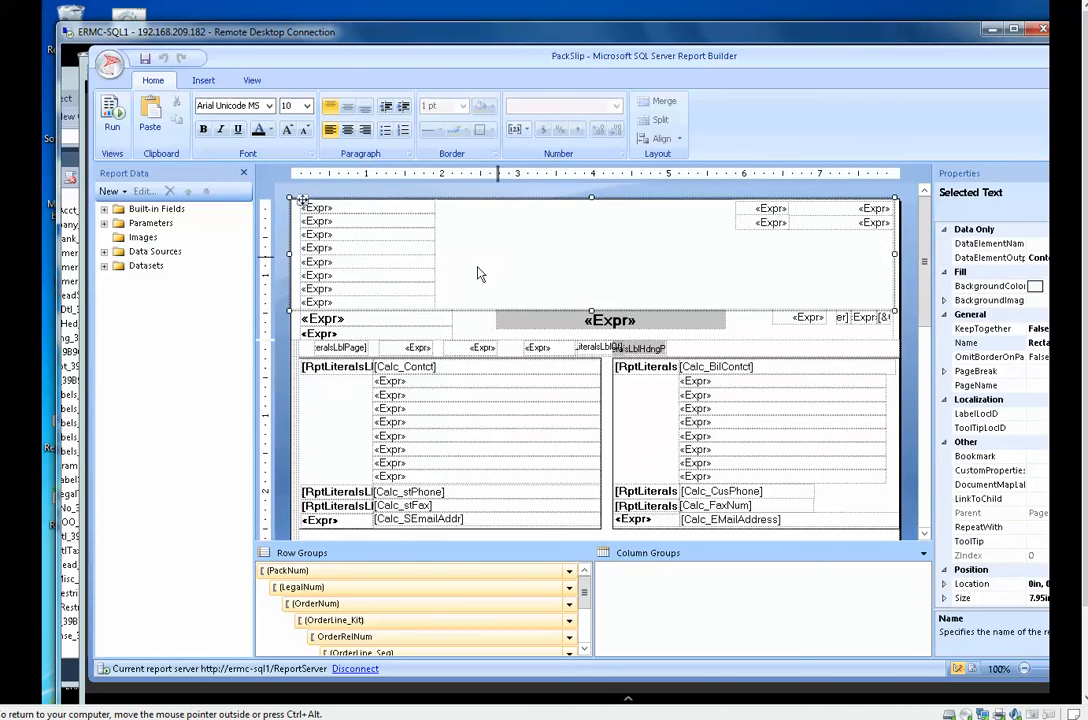
pyautogui.click(367, 256)
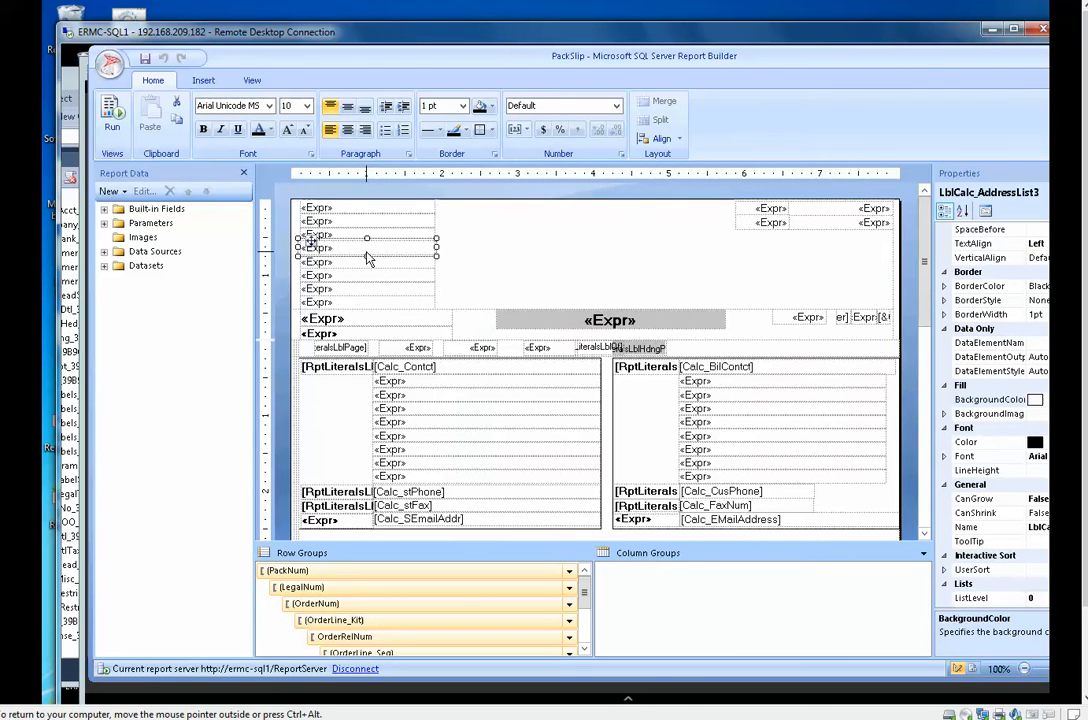
pyautogui.press('Right')
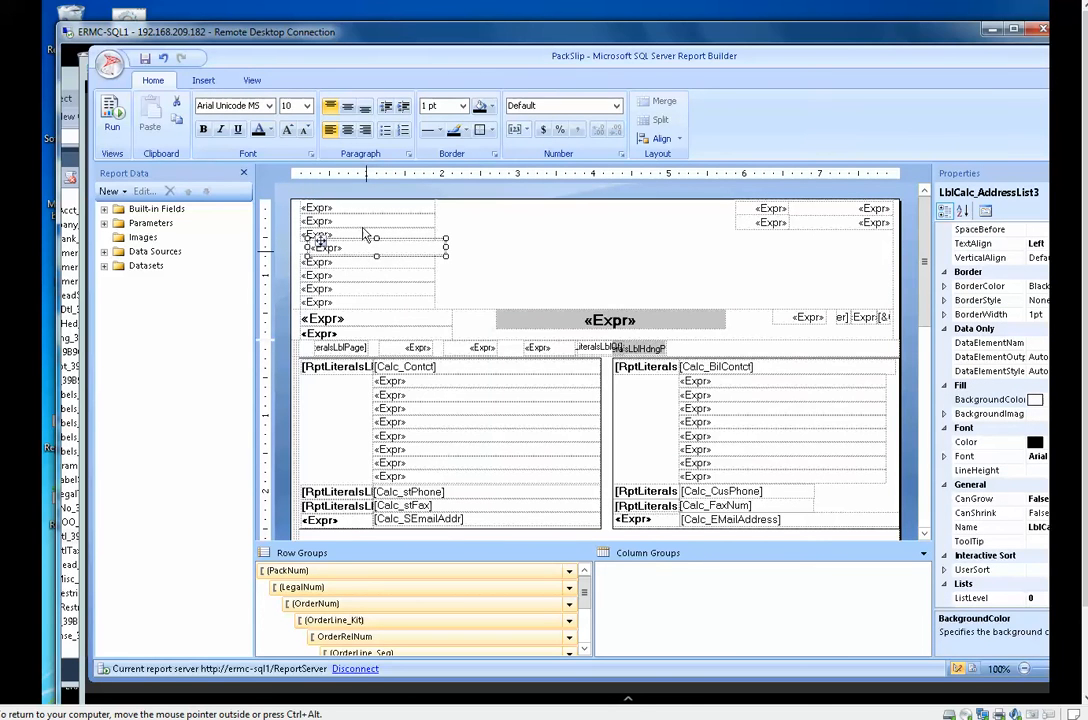
pyautogui.press('Left')
pyautogui.click(145, 58)
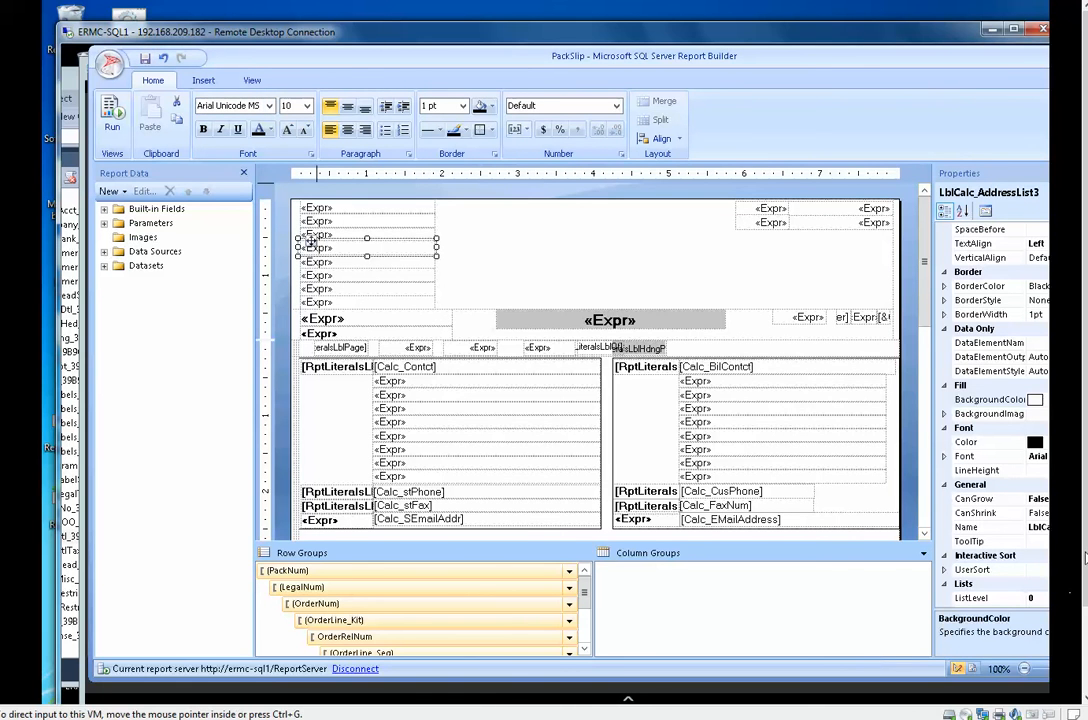
# - Bring the upper right corner of the Report Builder window into view and close Report Builder
pyautogui.moveTo(1084, 553); pyautogui.dragTo(1084, 622)
pyautogui.moveTo(773, 695); pyautogui.dragTo(922, 700)
pyautogui.click(1083, 7)
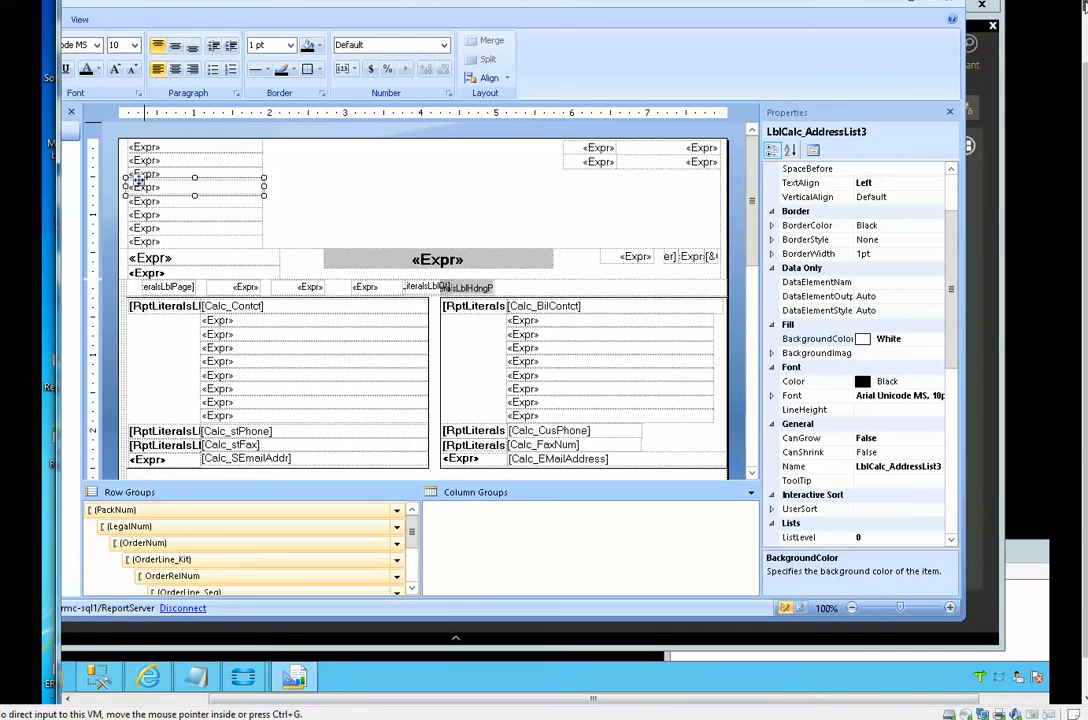
pyautogui.click(1083, 7)
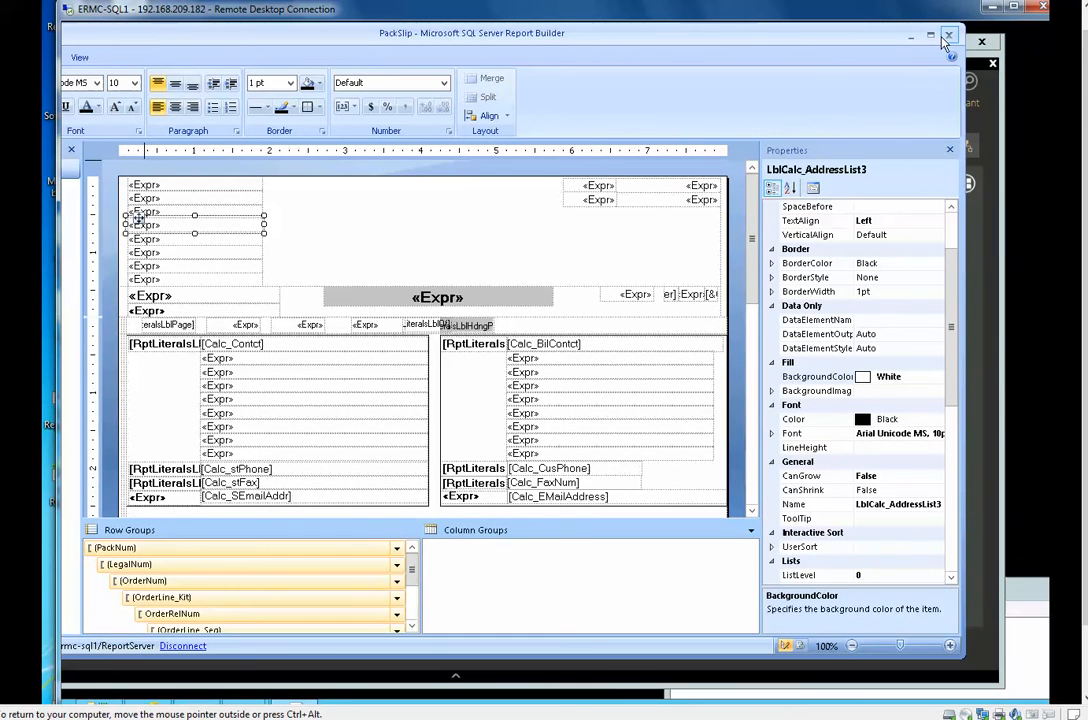
pyautogui.click(951, 38)
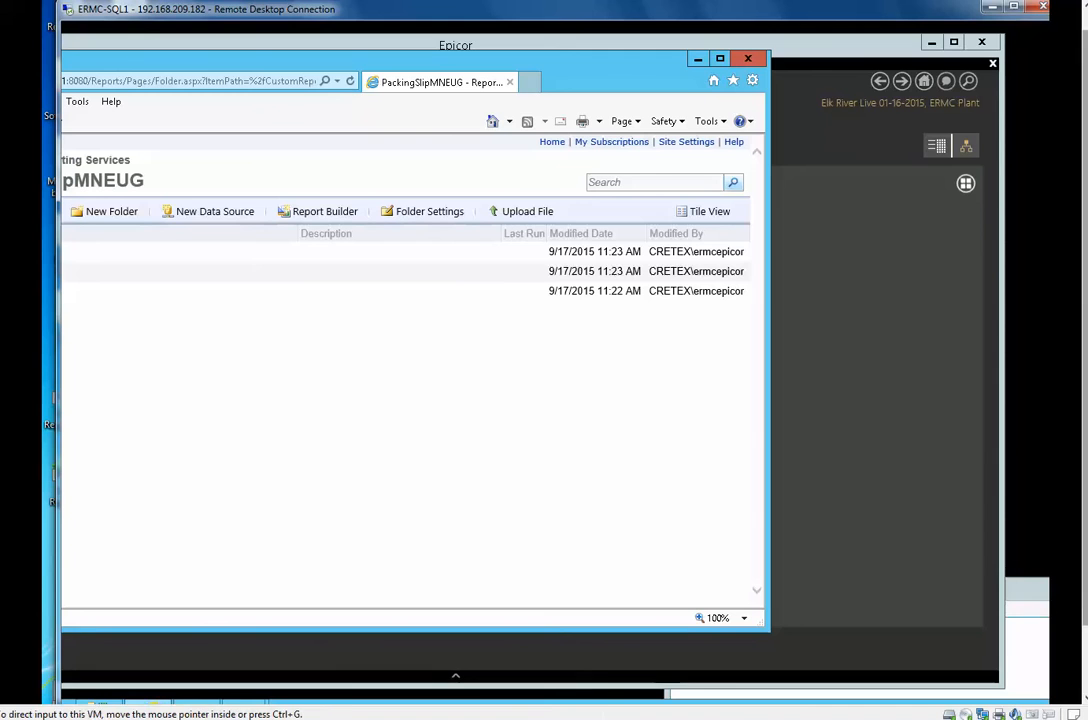
# - Download the PackSlip report from the PackingSlipMNEUG folder, choosing to save it with Save As
pyautogui.moveTo(1085, 595); pyautogui.dragTo(1085, 662)
pyautogui.moveTo(483, 662); pyautogui.dragTo(337, 662)
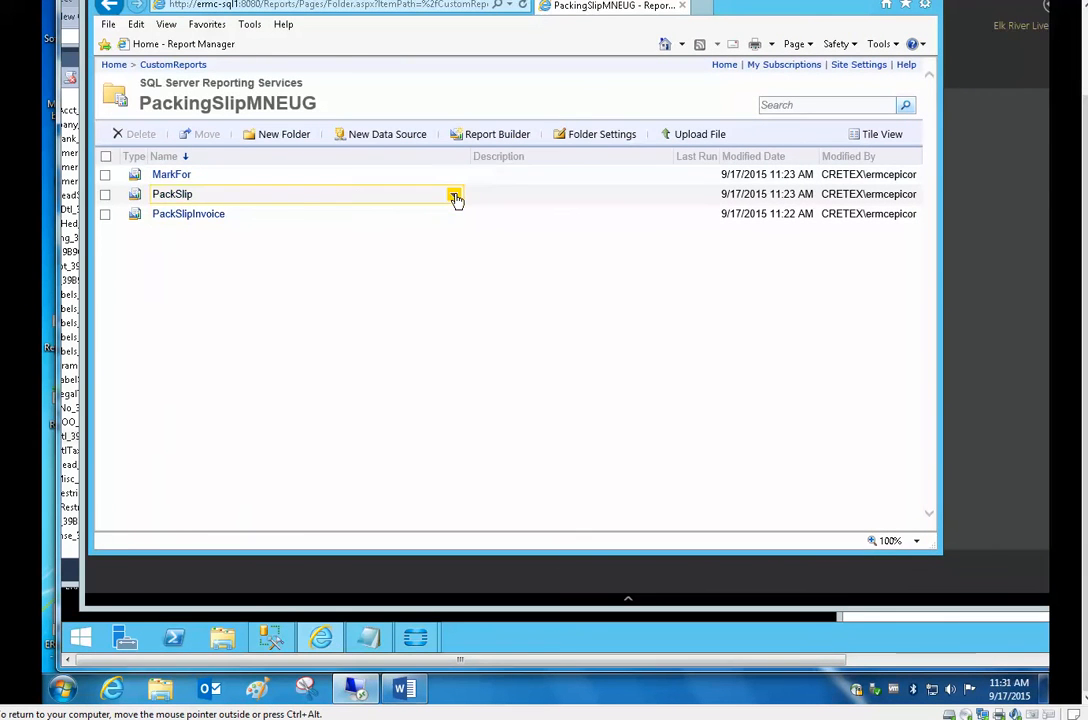
pyautogui.click(454, 196)
pyautogui.click(389, 370)
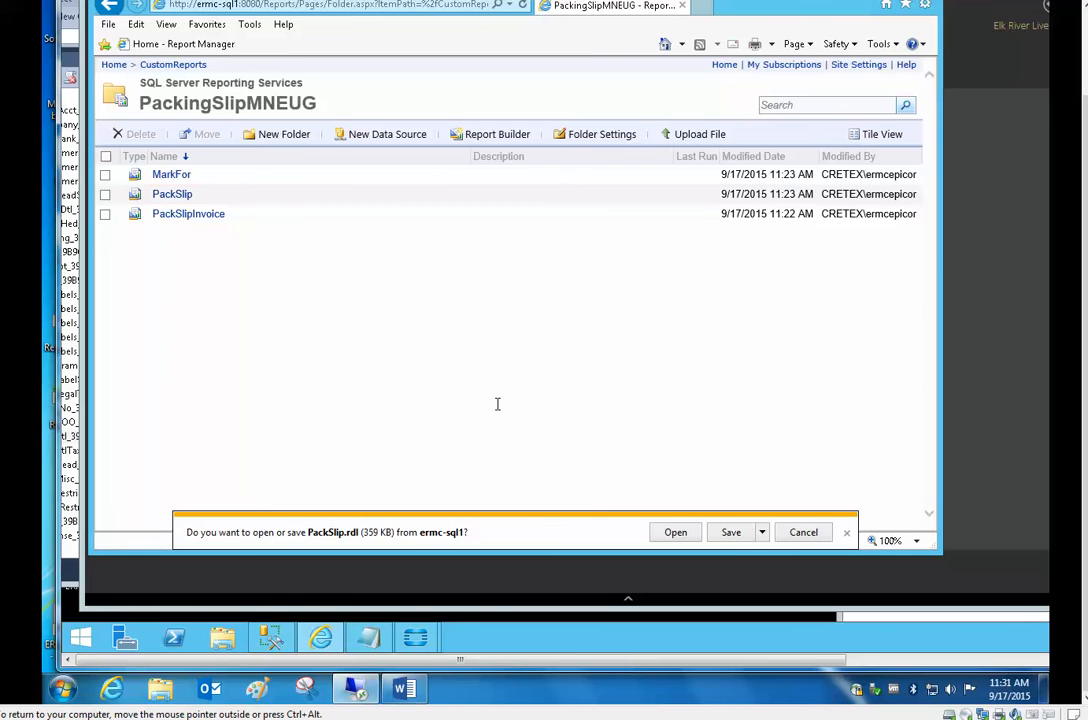
pyautogui.click(762, 534)
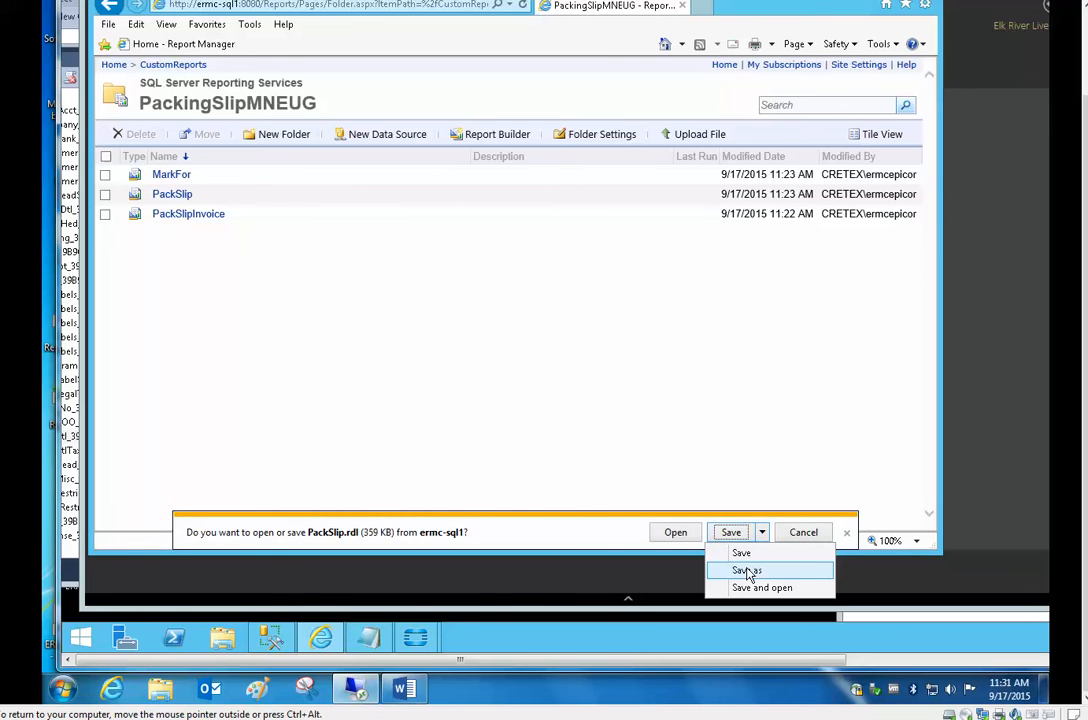
pyautogui.click(745, 570)
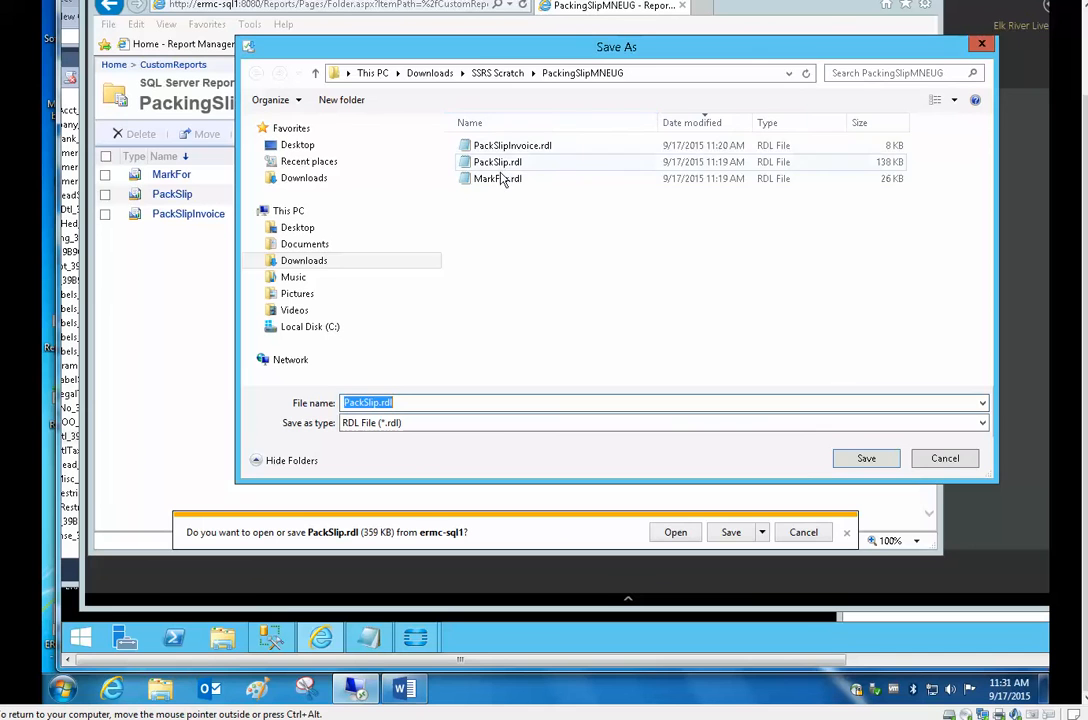
# - Rename the existing local PackSlip.rdl to PackSlip-Orig.rdl and save the downloaded PackSlip.rdl in the same PackingSlipMNEUG folder
pyautogui.click(504, 163)
pyautogui.click(505, 163)
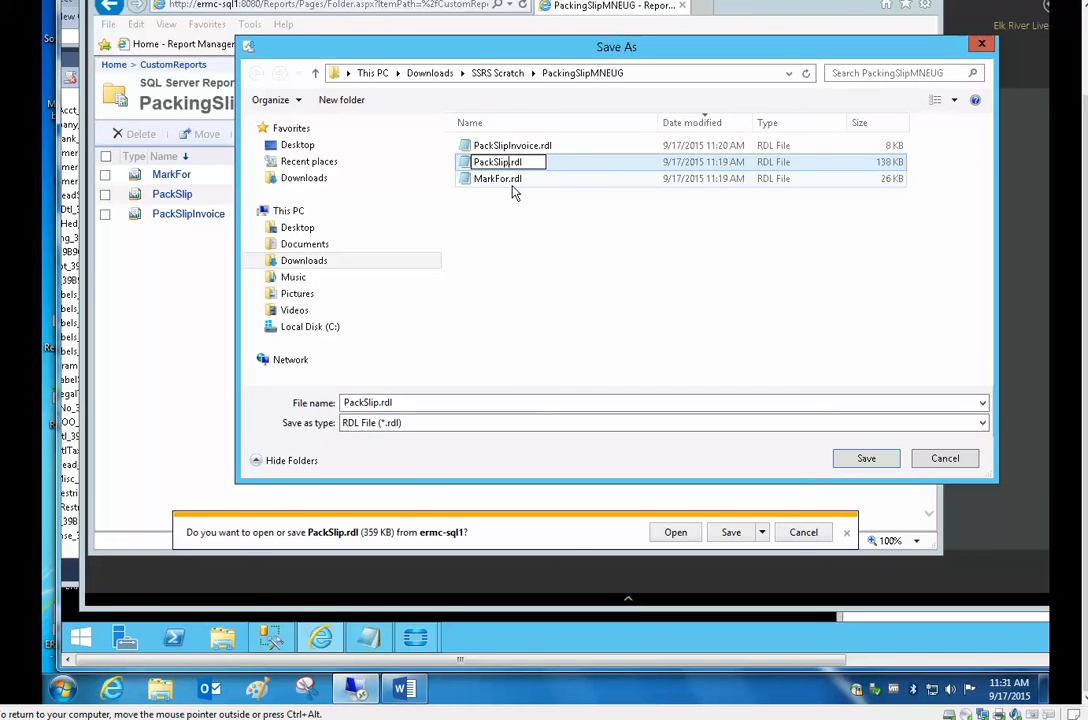
pyautogui.write('-Orig')
pyautogui.press('Return')
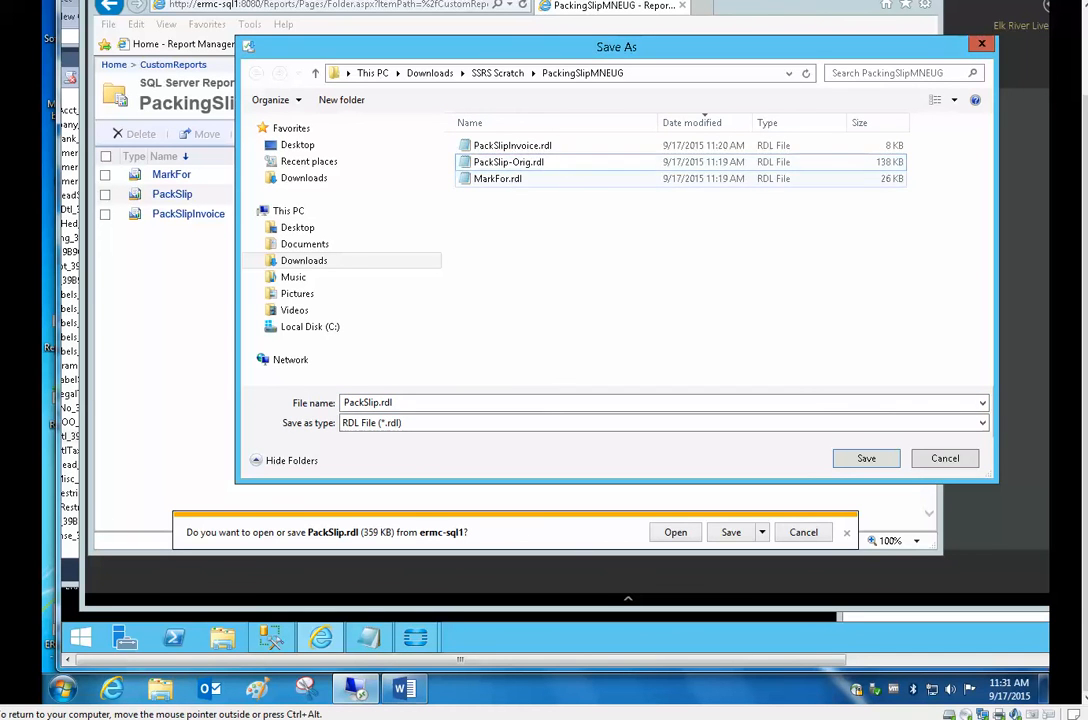
pyautogui.click(864, 459)
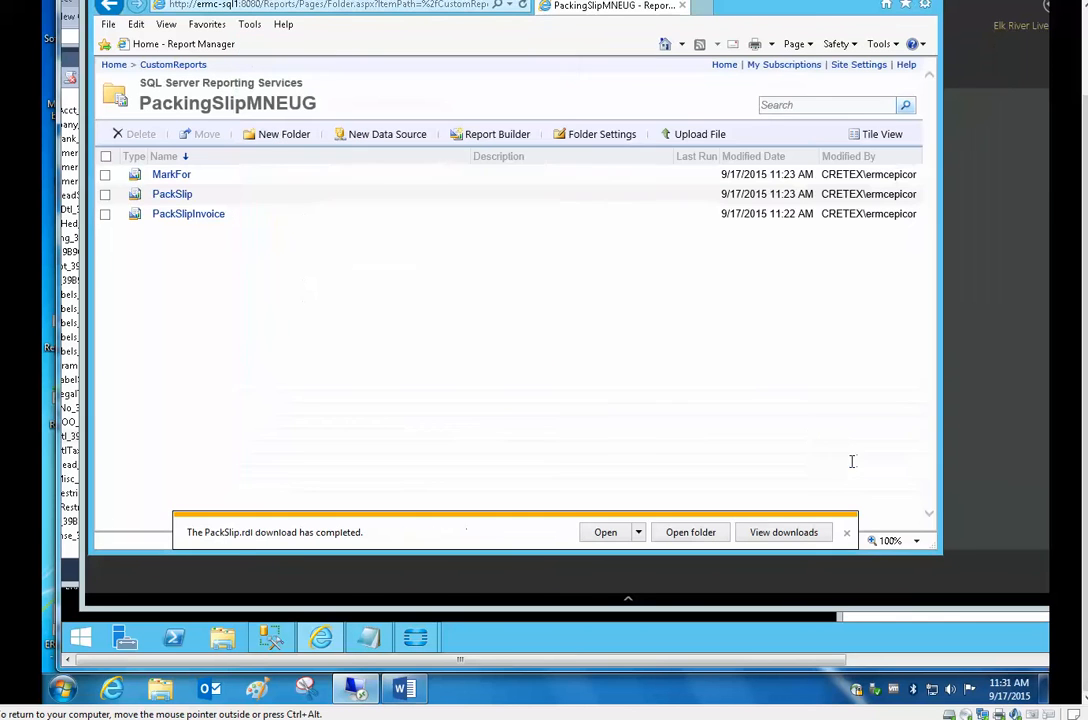
pyautogui.click(846, 533)
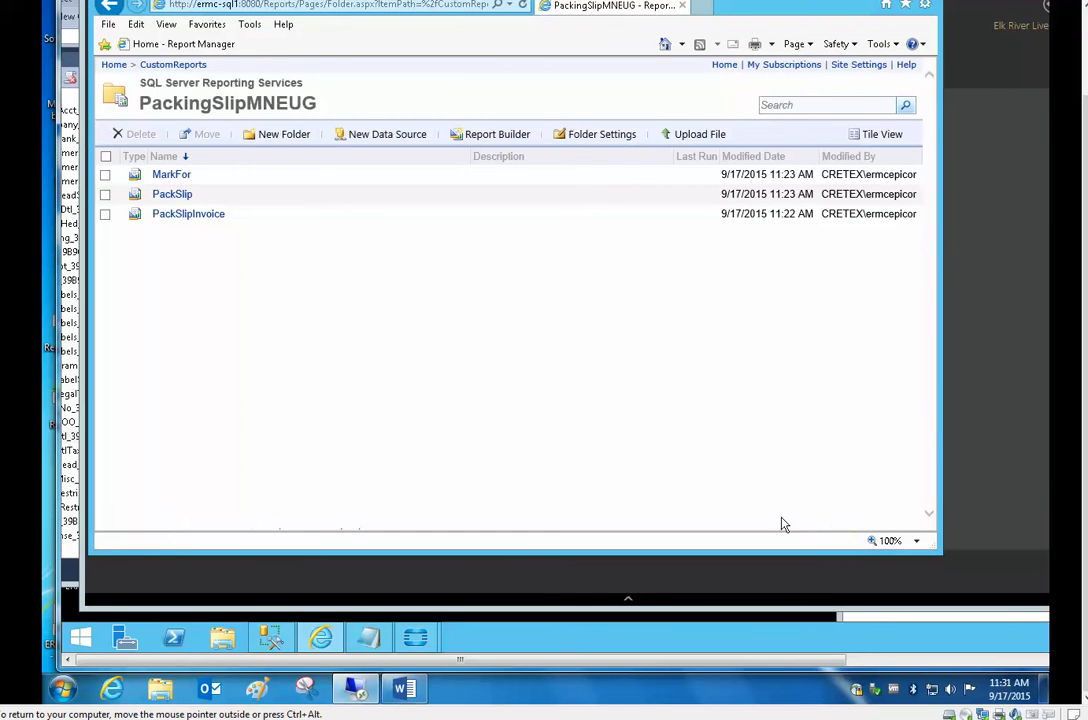
# - Open the PackingSlipMNEUG folder under Downloads > SSRS Scratch in File Explorer
pyautogui.click(220, 640)
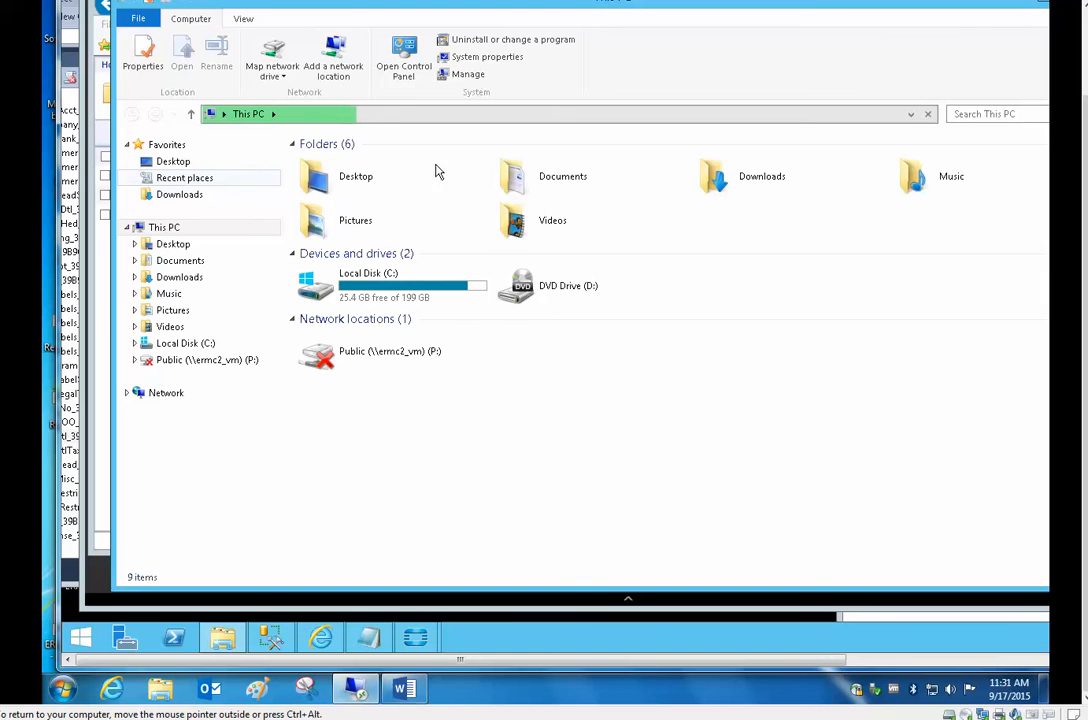
pyautogui.click(190, 196)
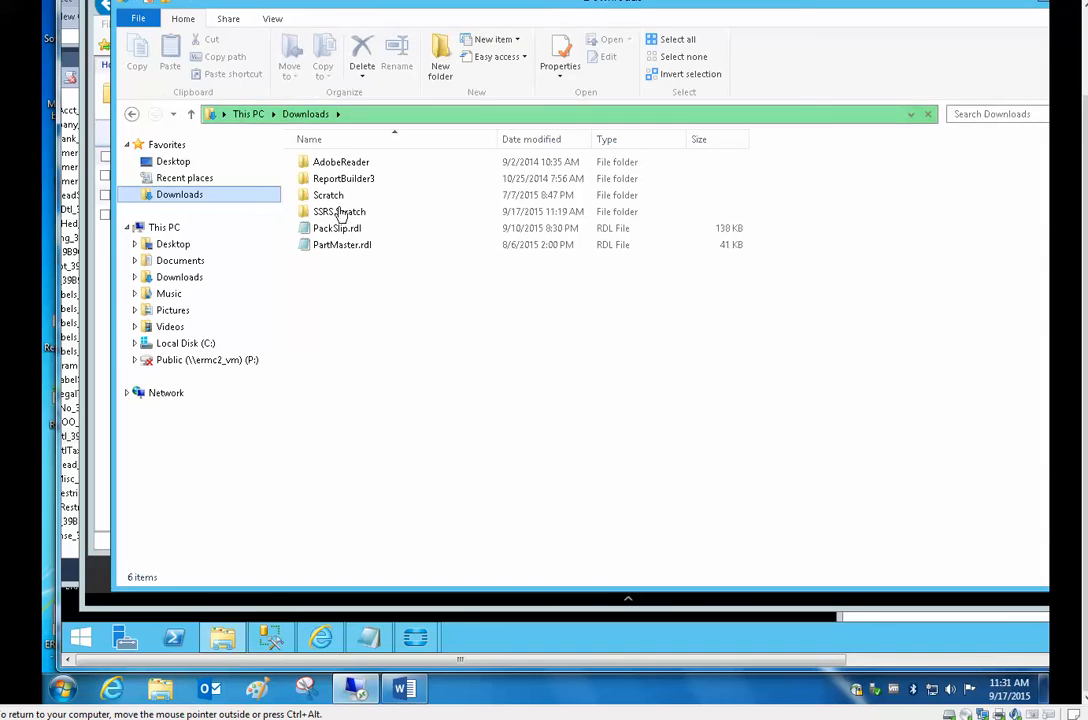
pyautogui.doubleClick(340, 211)
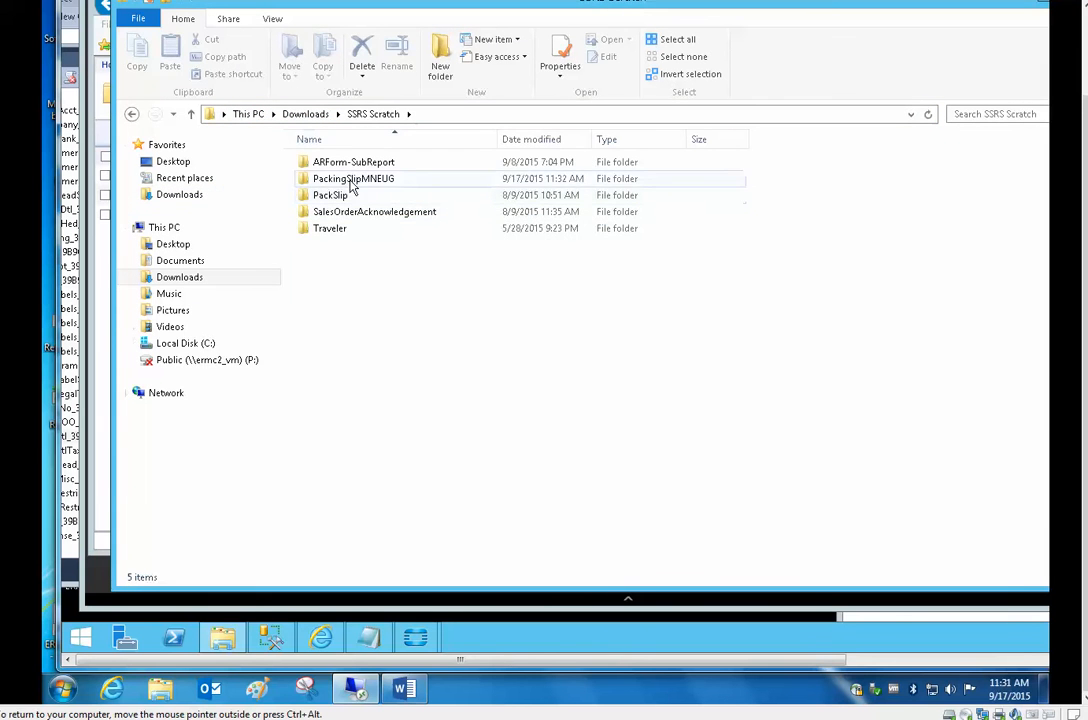
pyautogui.doubleClick(352, 180)
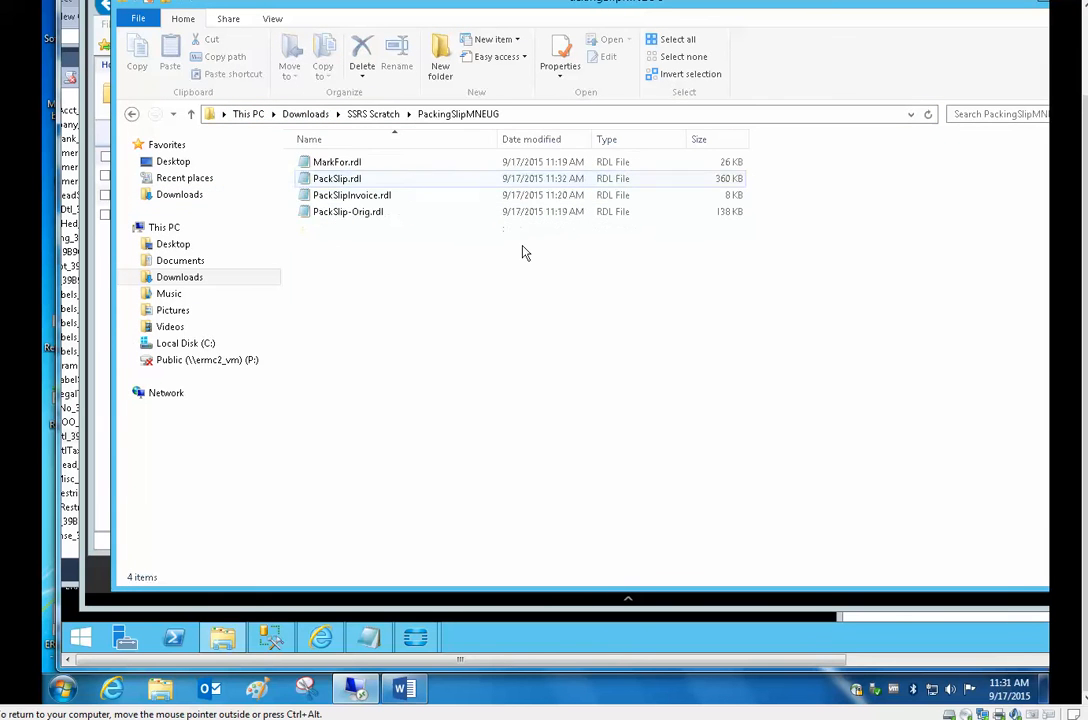
# - Open PackSlip-Orig.rdl in Notepad, enlarge the window to examine how its XML is formatted, and close the file
pyautogui.doubleClick(342, 213)
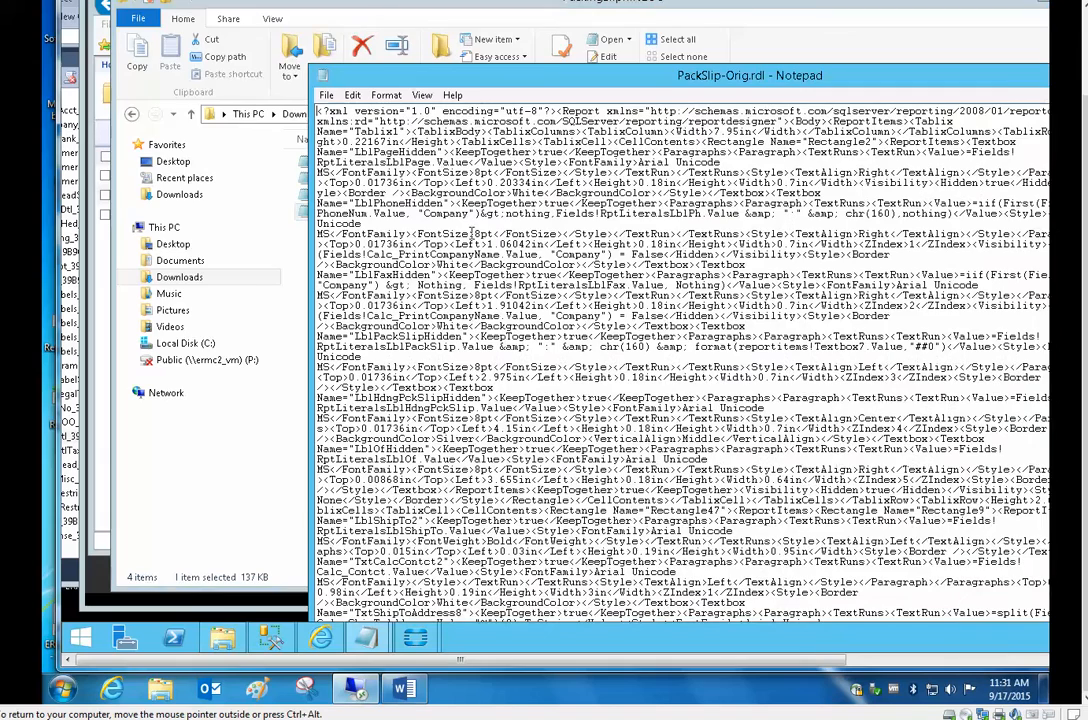
pyautogui.moveTo(415, 68); pyautogui.dragTo(257, 17)
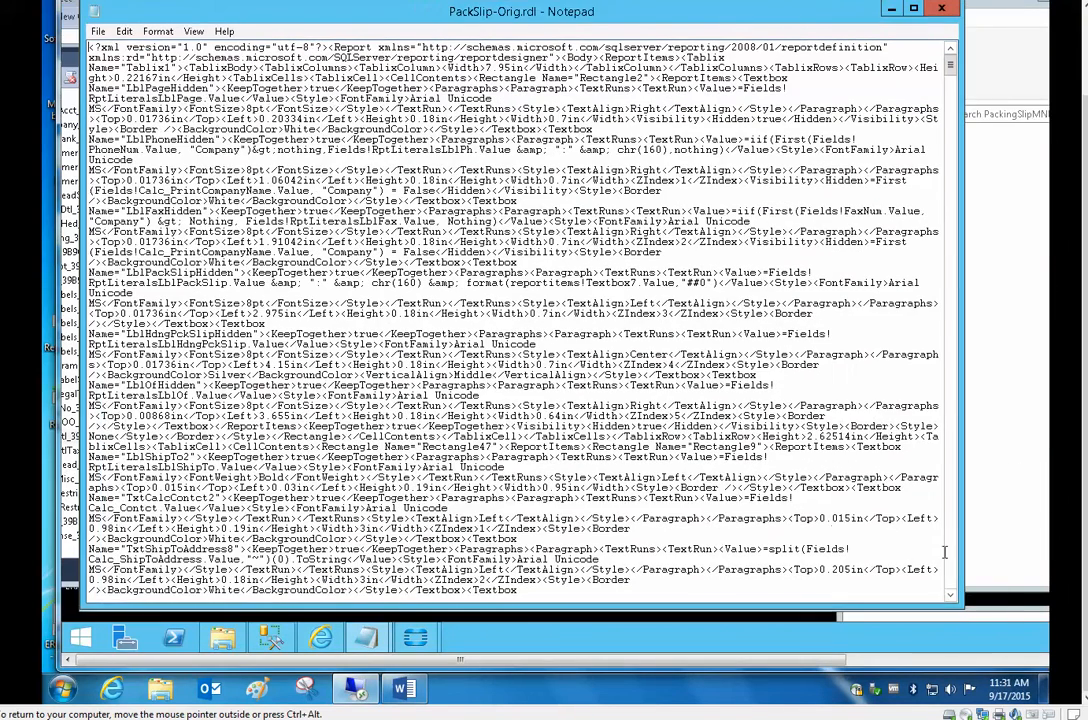
pyautogui.moveTo(957, 605); pyautogui.dragTo(1008, 607)
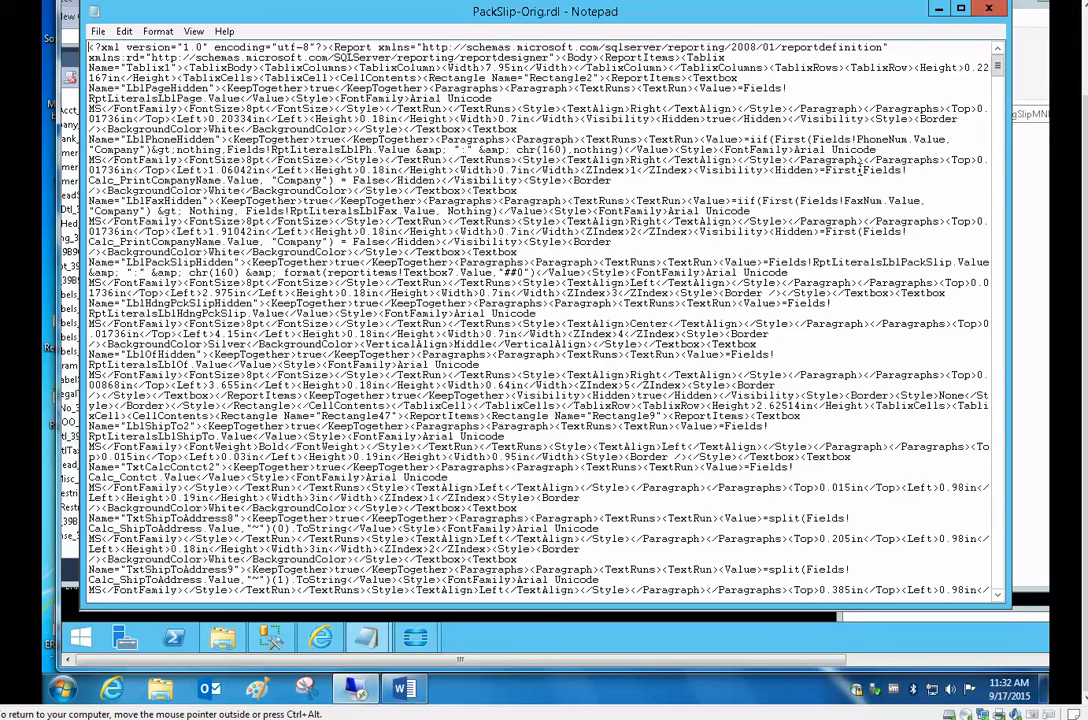
pyautogui.click(990, 11)
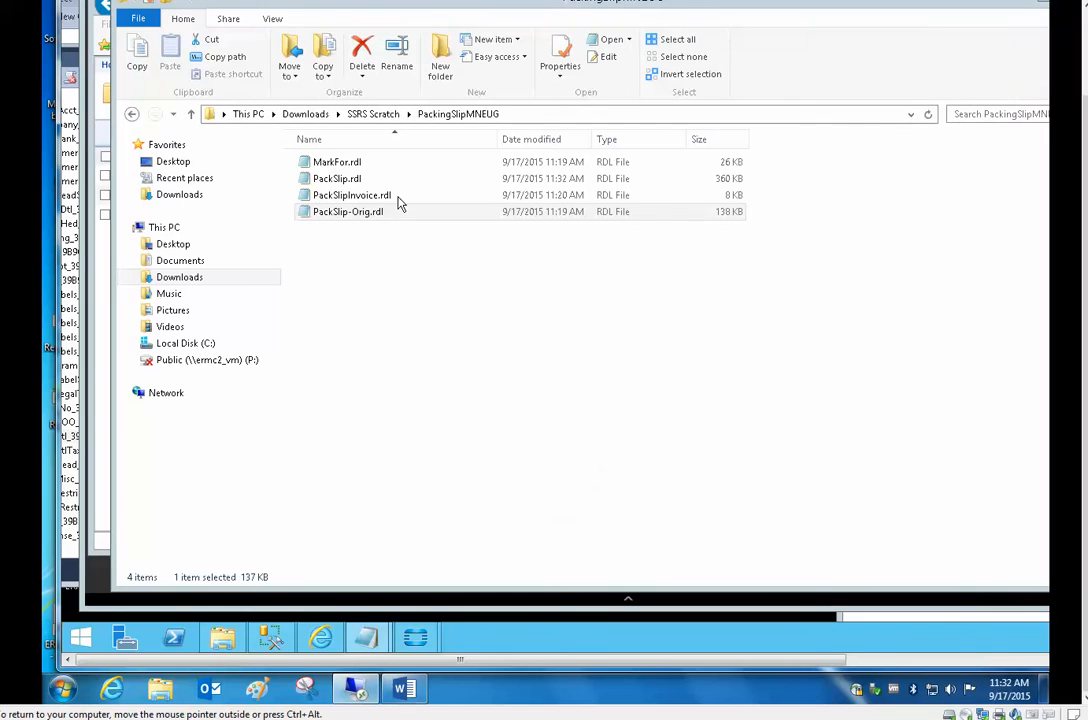
# - Open PackSlip.rdl in Notepad, widen the window and examine its schema header, data source and ShipHeadShipDtl dataset query
pyautogui.doubleClick(364, 181)
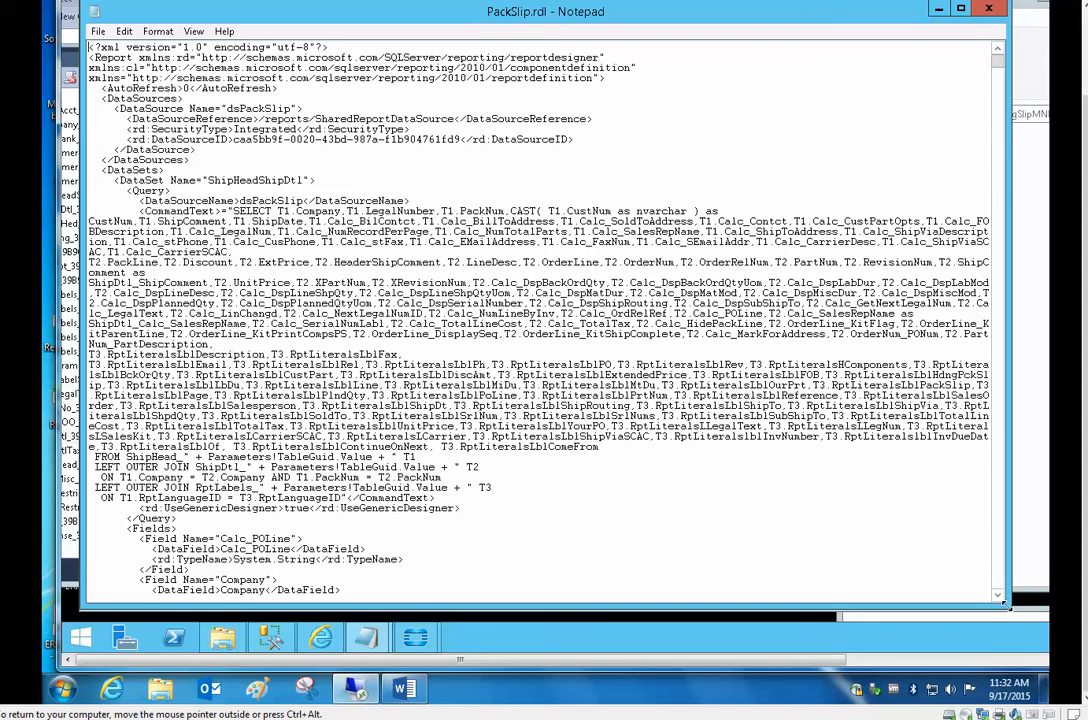
pyautogui.moveTo(1009, 607); pyautogui.dragTo(1048, 618)
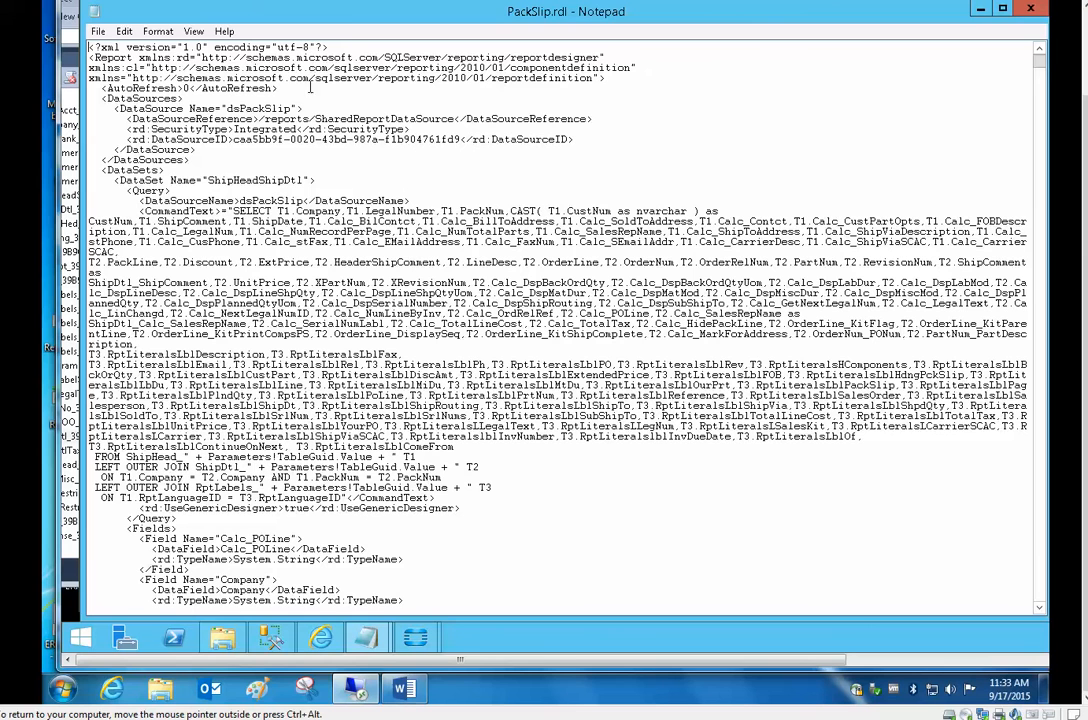
pyautogui.moveTo(461, 68); pyautogui.dragTo(503, 68)
pyautogui.click(272, 120)
# - Minimize the PackSlip.rdl and File Explorer windows to return to the PackingSlipMNEUG folder in Internet Explorer
pyautogui.click(980, 12)
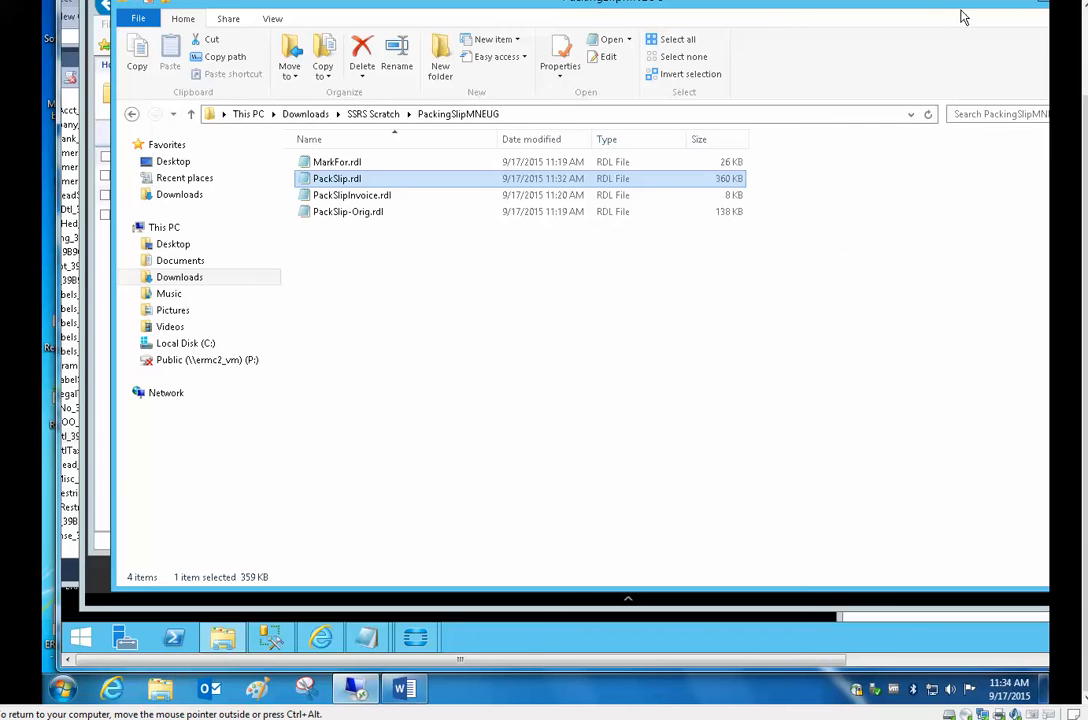
pyautogui.moveTo(1085, 130); pyautogui.dragTo(1085, 65)
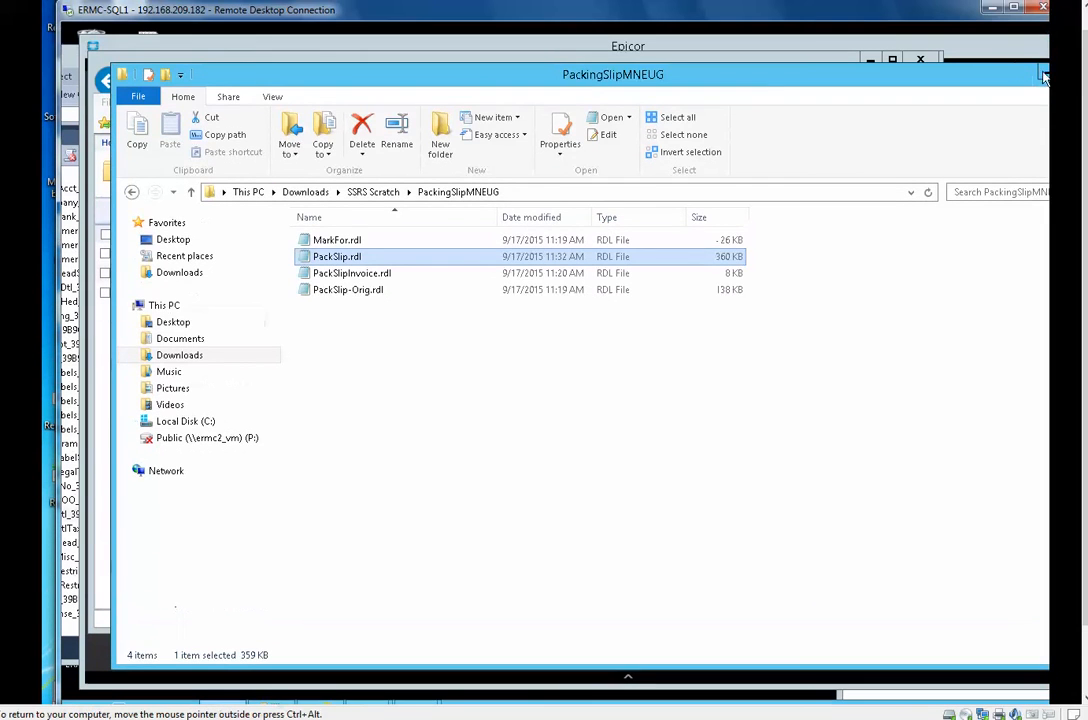
pyautogui.click(1043, 76)
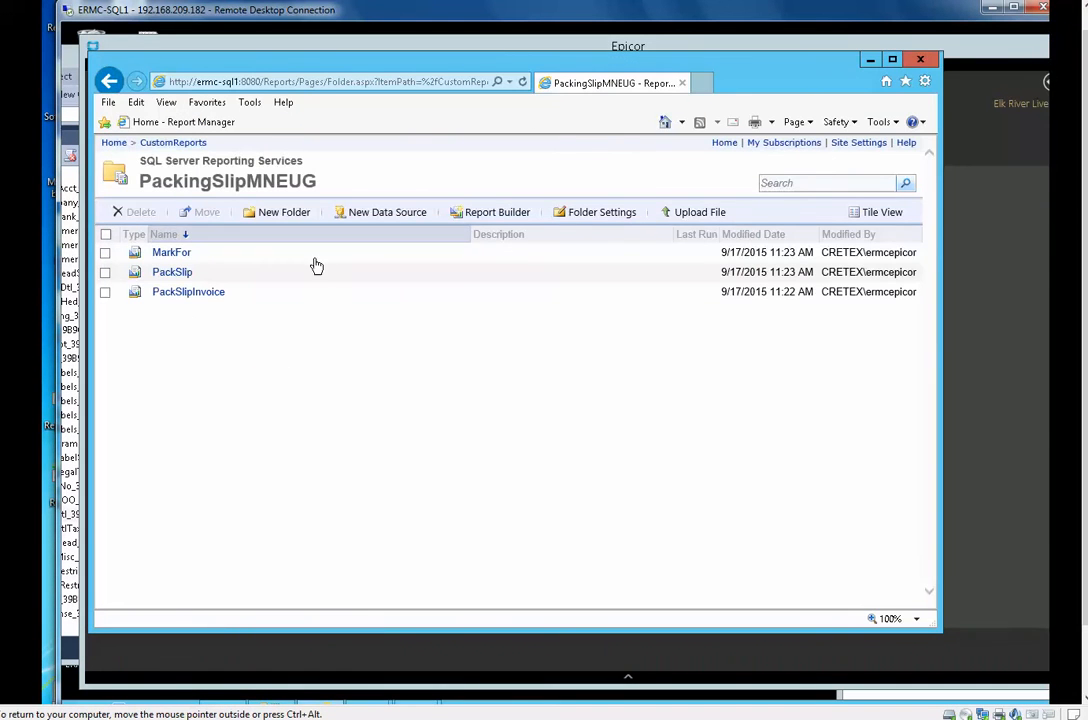
# - Open the PackSlip report in Report Builder and list its datasets with their fields collapsed, selecting ShipHeadShipDtl
pyautogui.click(453, 272)
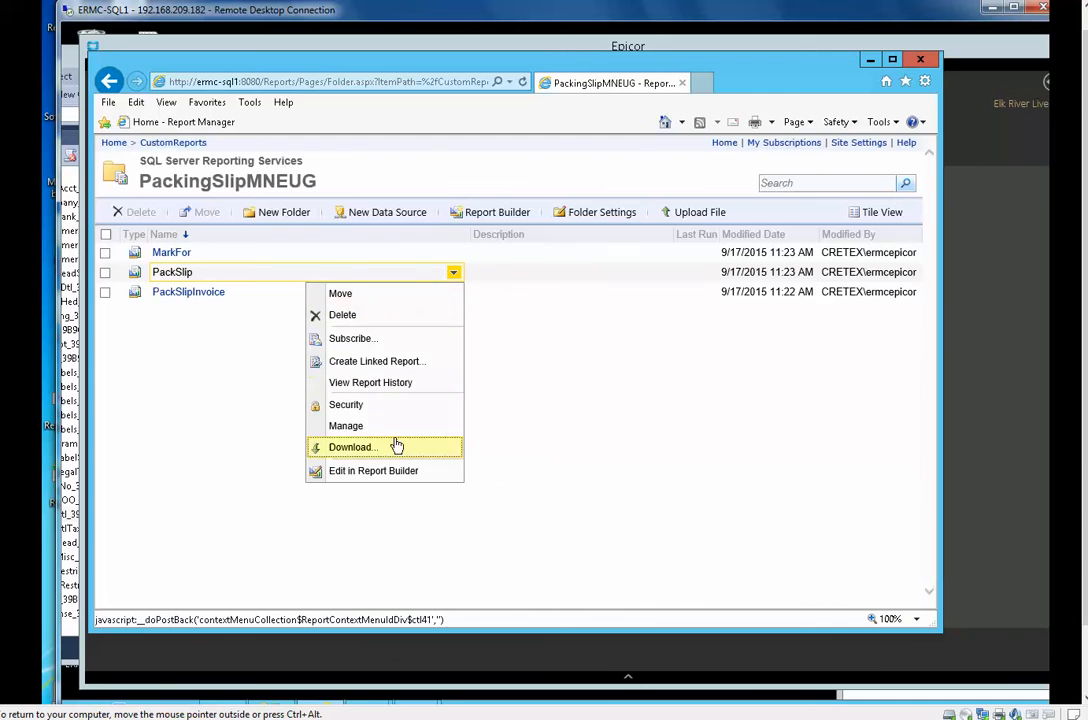
pyautogui.click(372, 471)
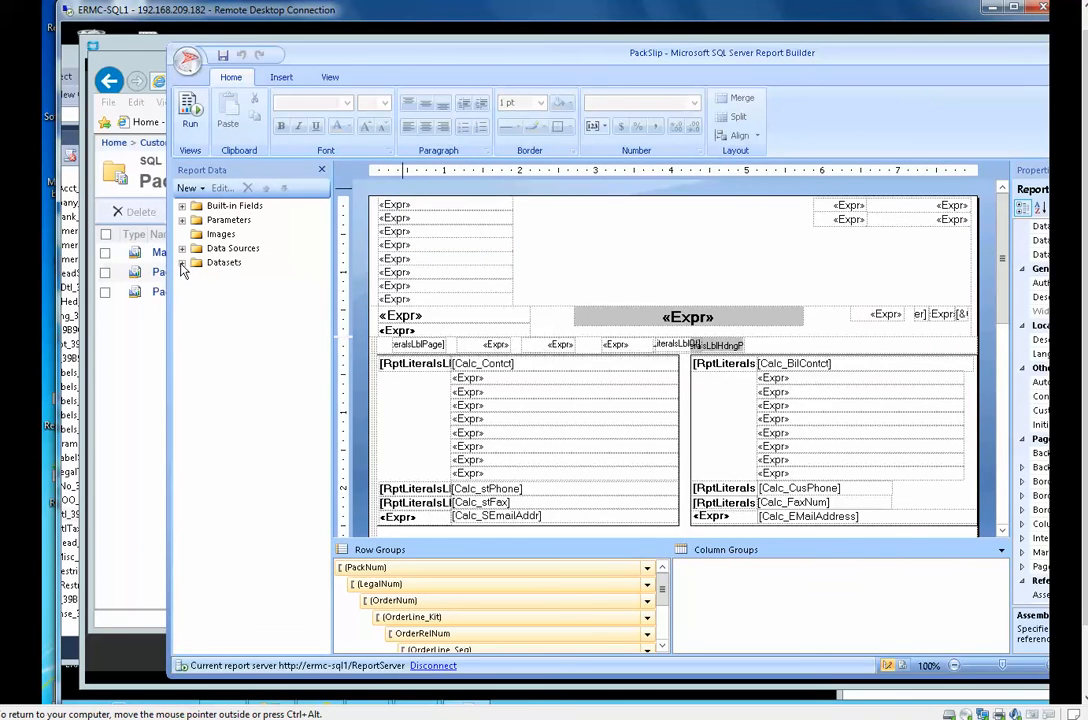
pyautogui.click(182, 264)
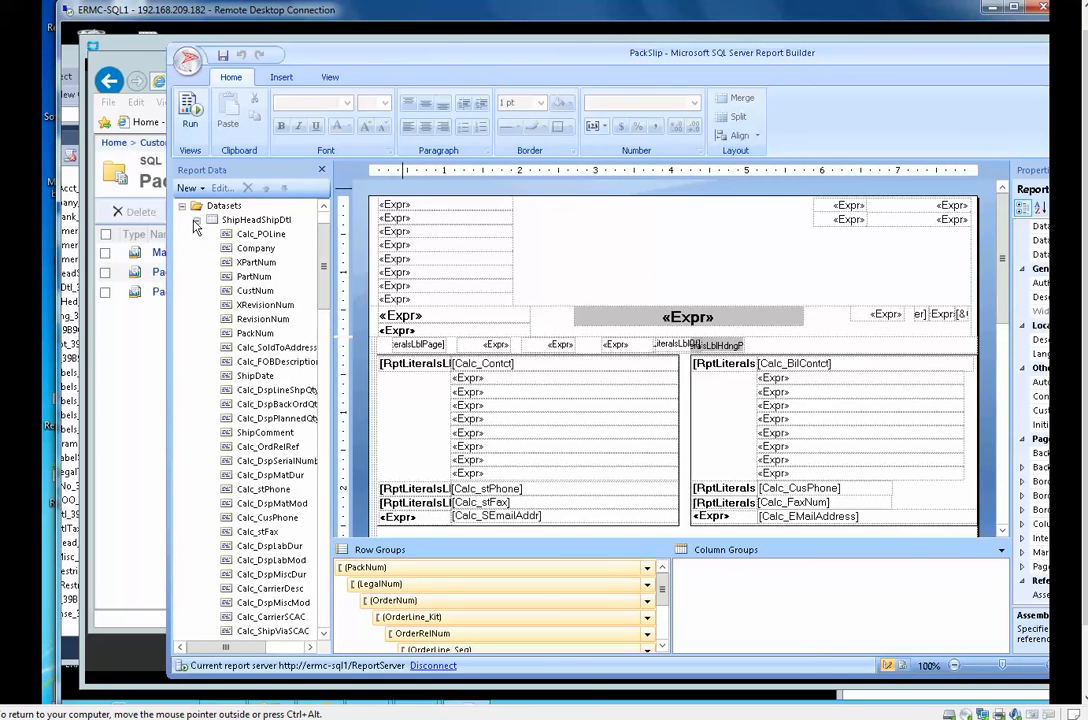
pyautogui.click(196, 220)
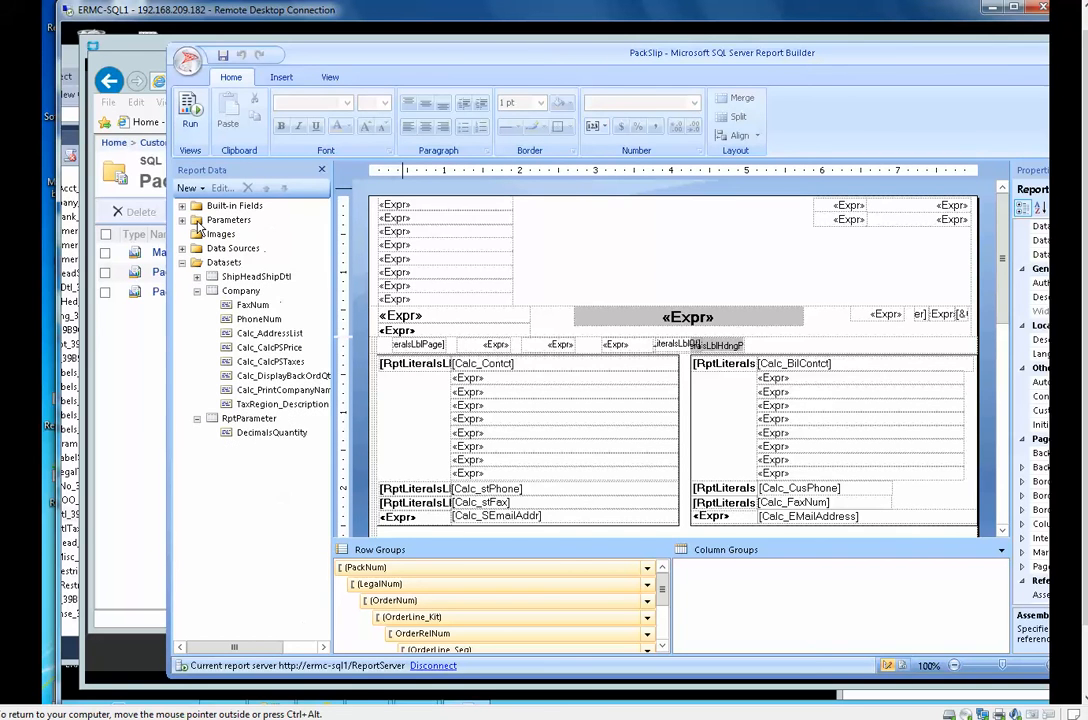
pyautogui.click(197, 291)
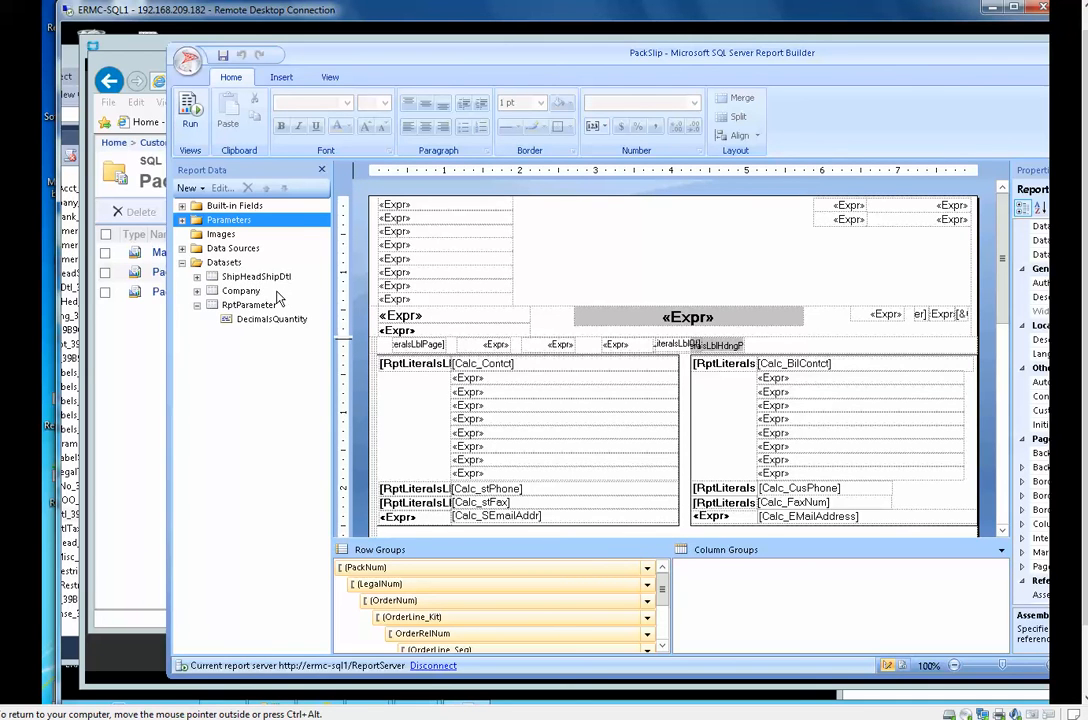
pyautogui.click(198, 305)
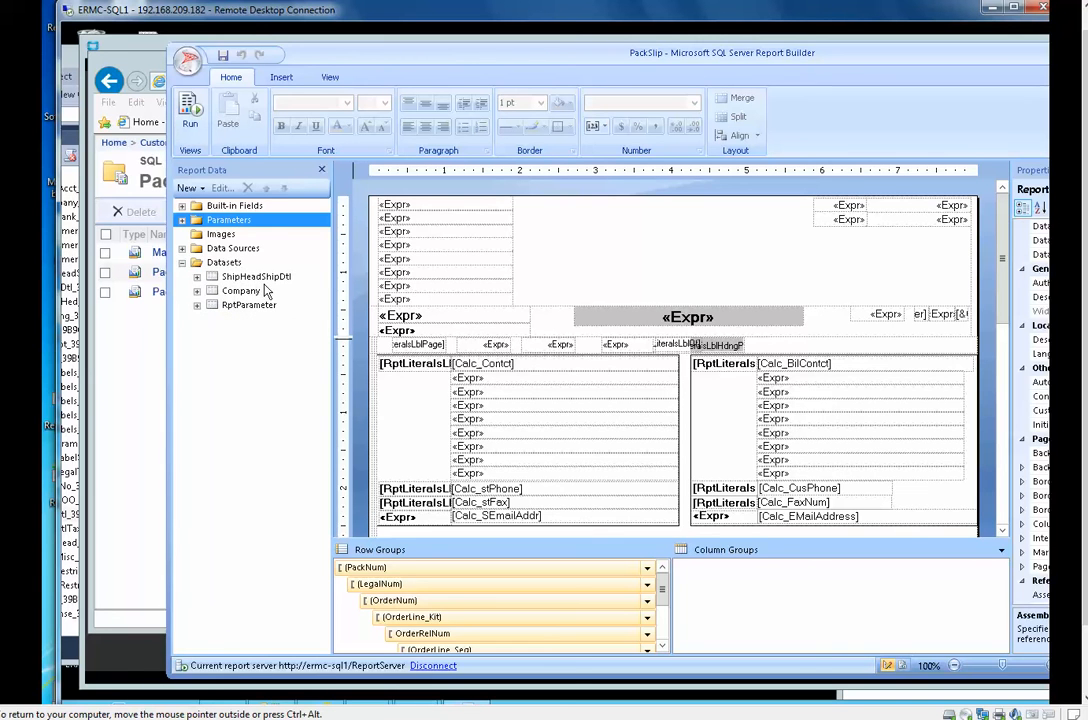
pyautogui.click(310, 277)
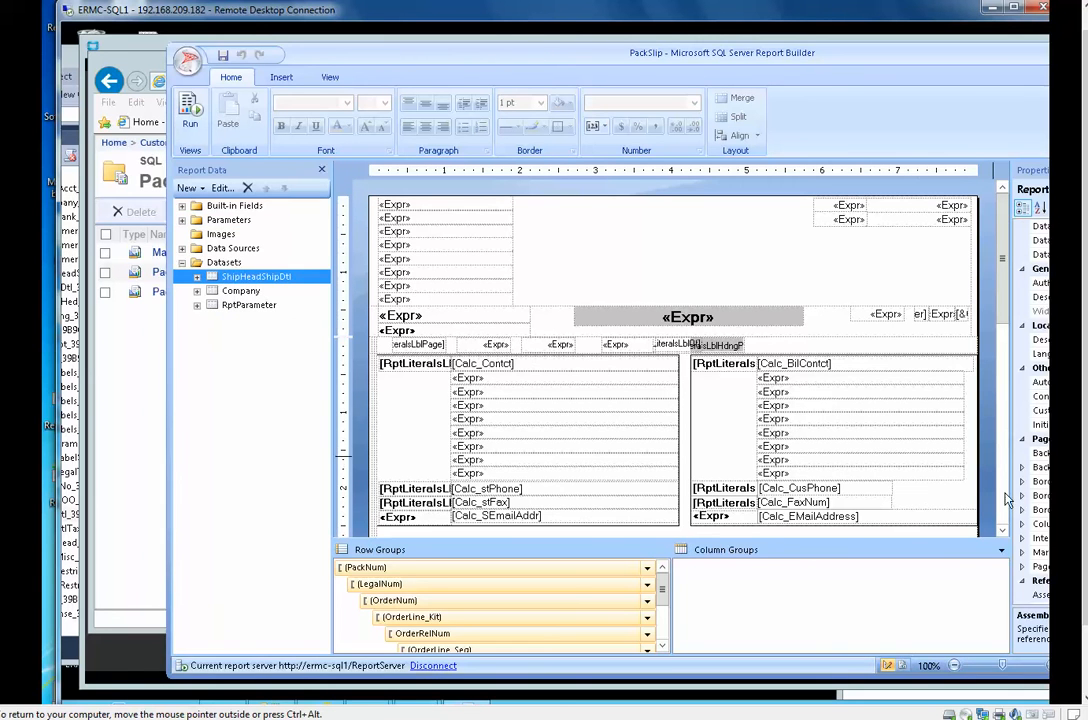
# - Select Tablix1 in the report body, starting from the detail row beneath the MarkFor subreport
pyautogui.click(1002, 530)
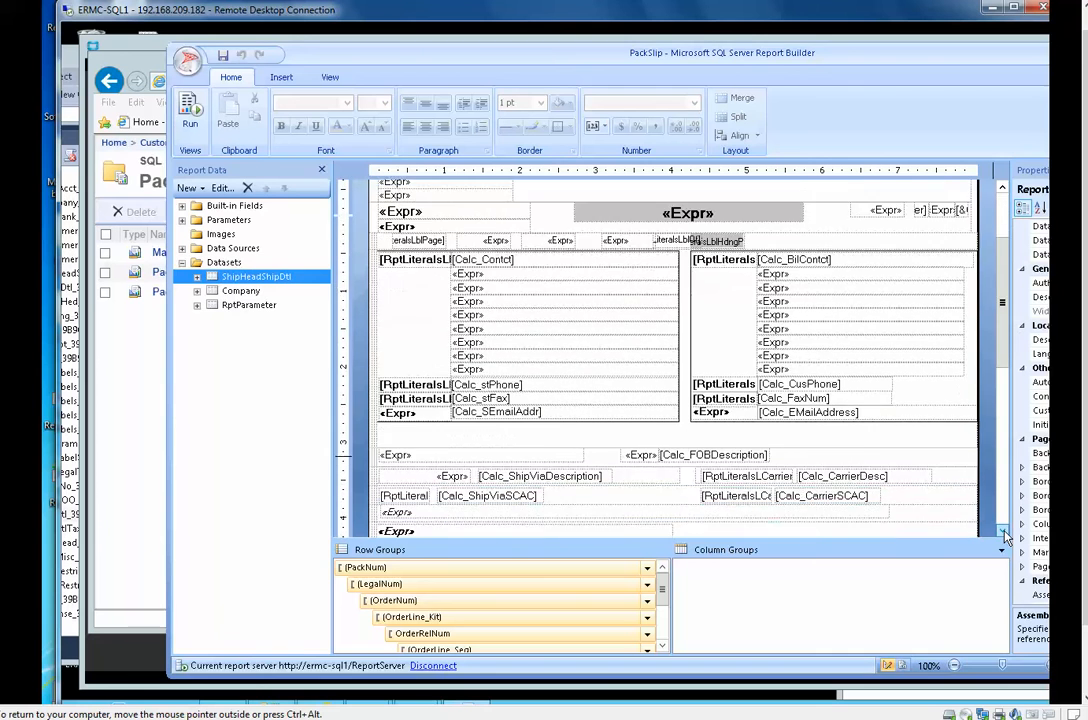
pyautogui.moveTo(1003, 531); pyautogui.dragTo(1003, 531)
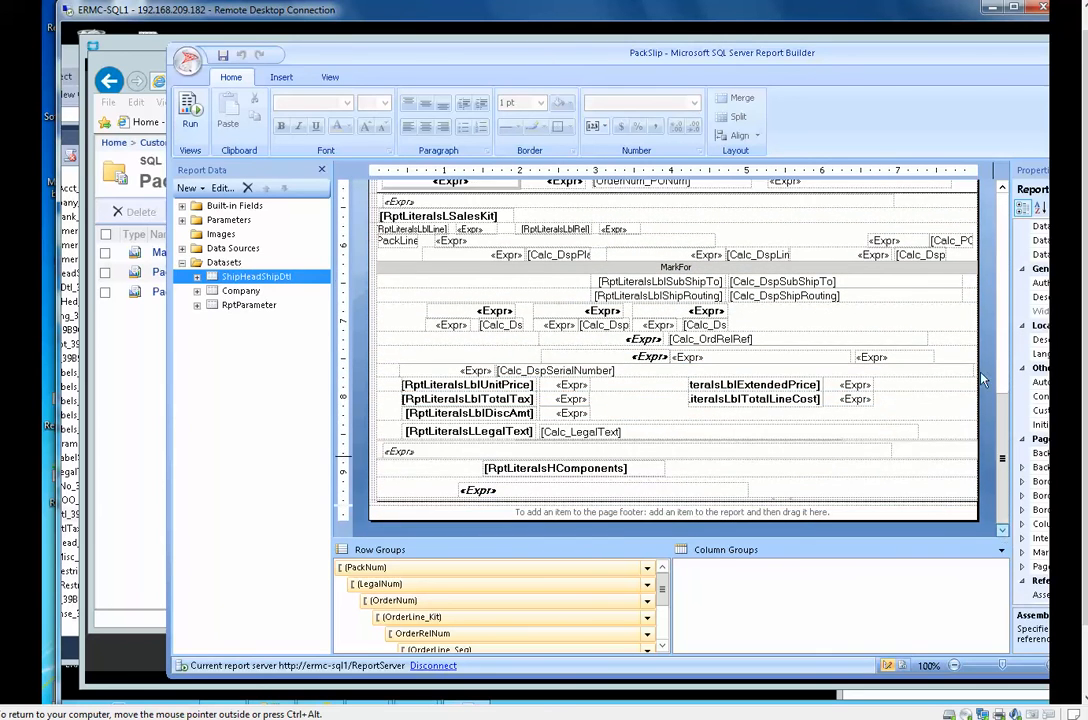
pyautogui.scroll(1, 793, 257)
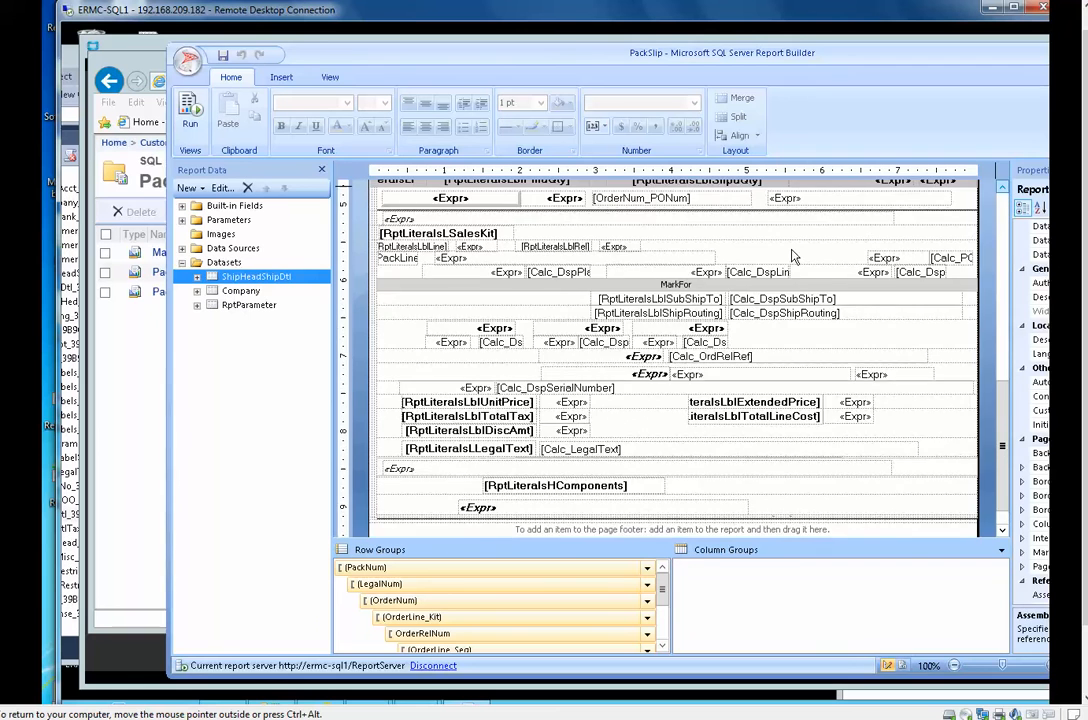
pyautogui.scroll(3, 700, 300)
pyautogui.scroll(3, 694, 336)
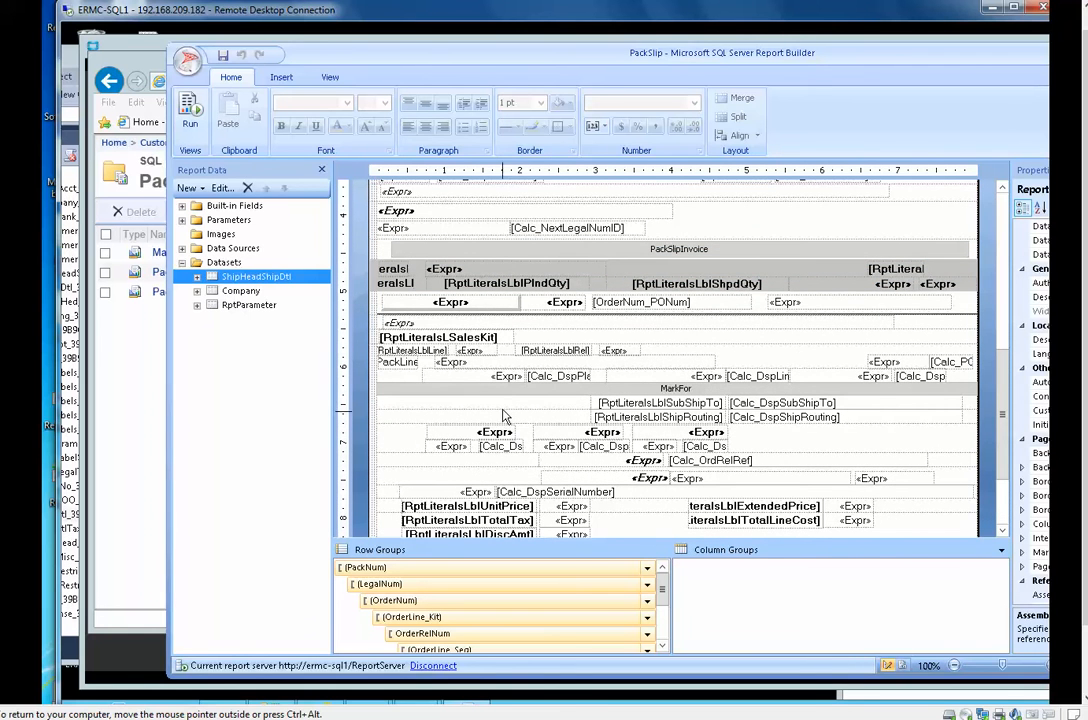
pyautogui.click(520, 418)
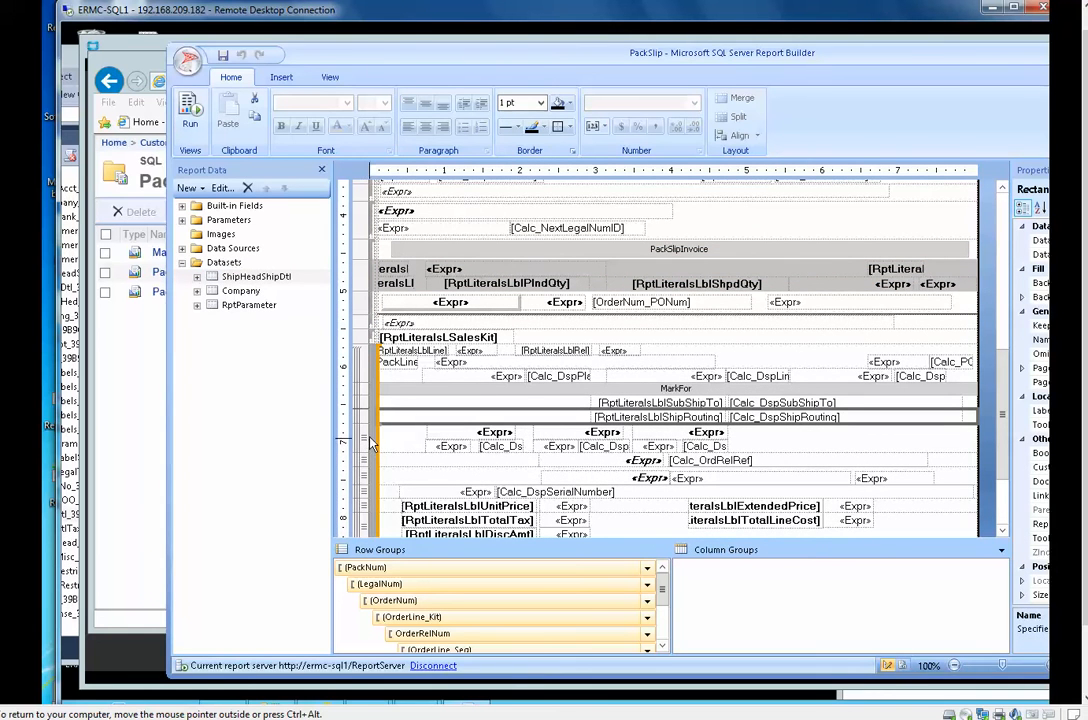
pyautogui.click(822, 442)
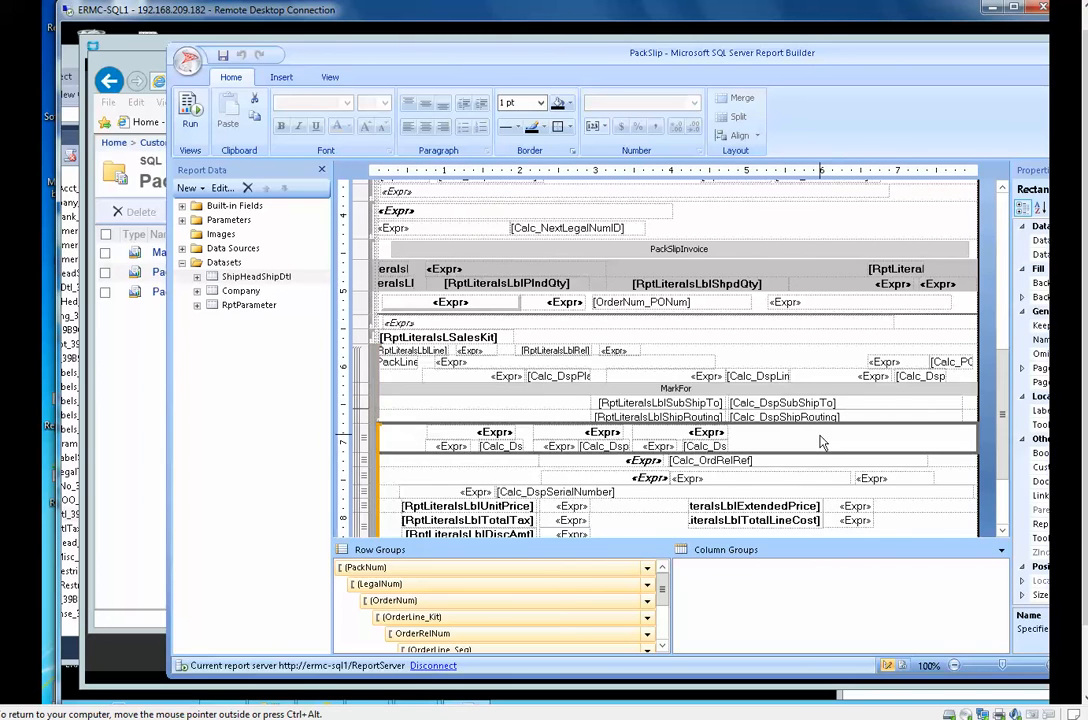
pyautogui.rightClick(778, 439)
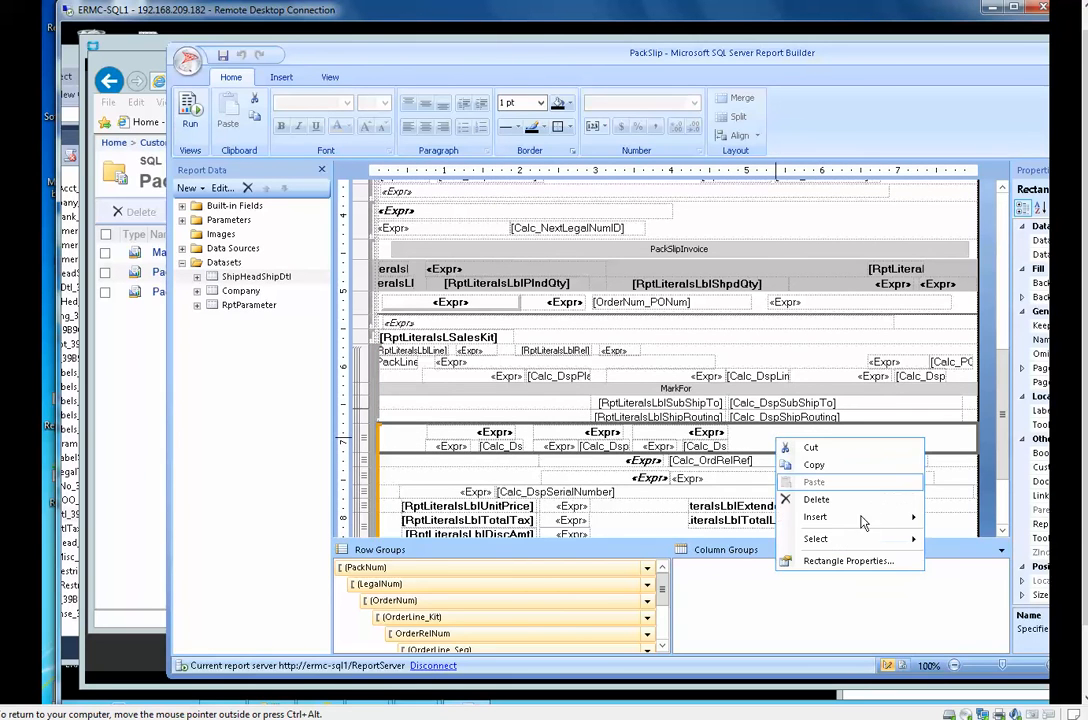
pyautogui.moveTo(858, 539)
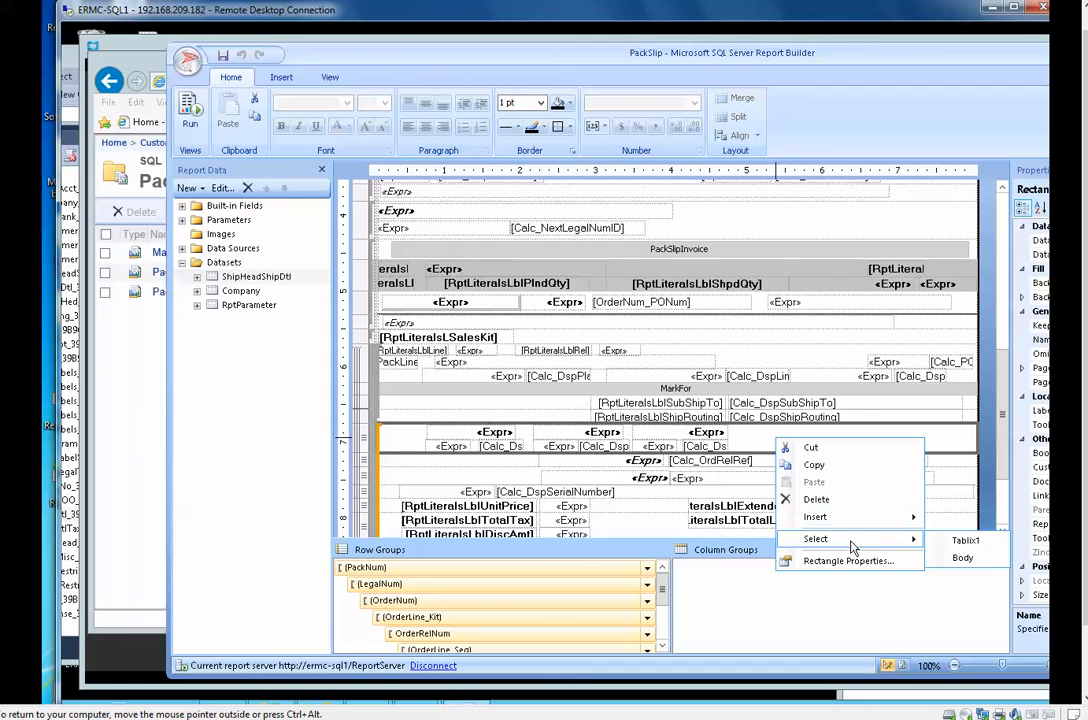
pyautogui.click(963, 541)
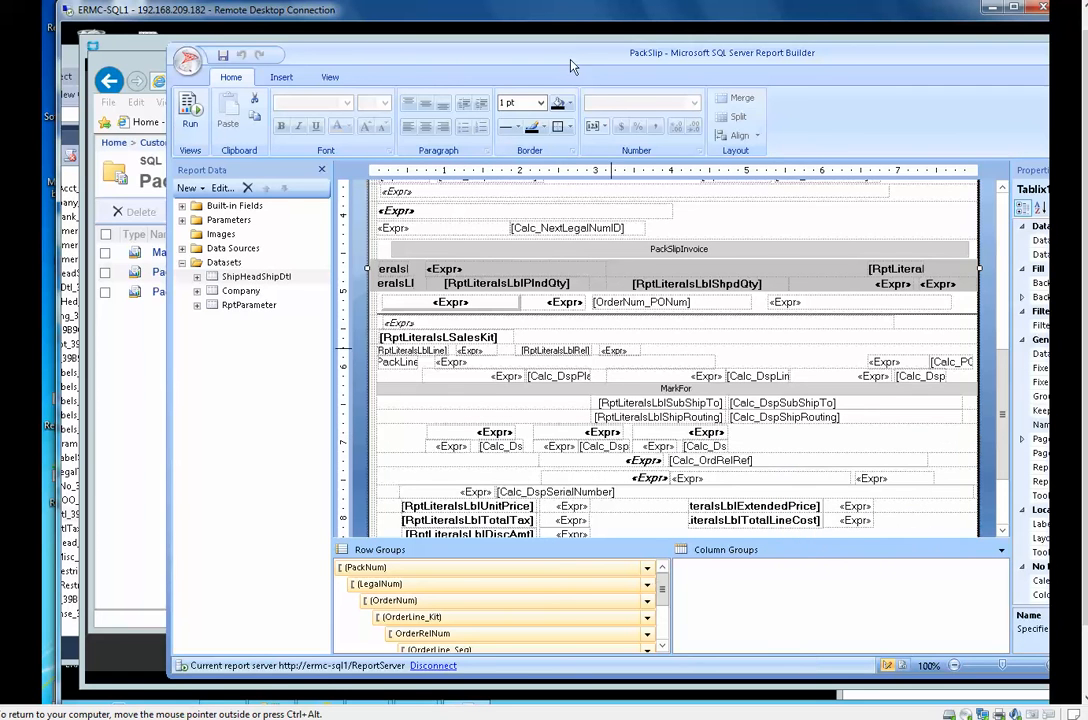
# - Bring the properties of Tablix1 fully into view and check which dataset the table is bound to
pyautogui.moveTo(473, 54); pyautogui.dragTo(516, 87)
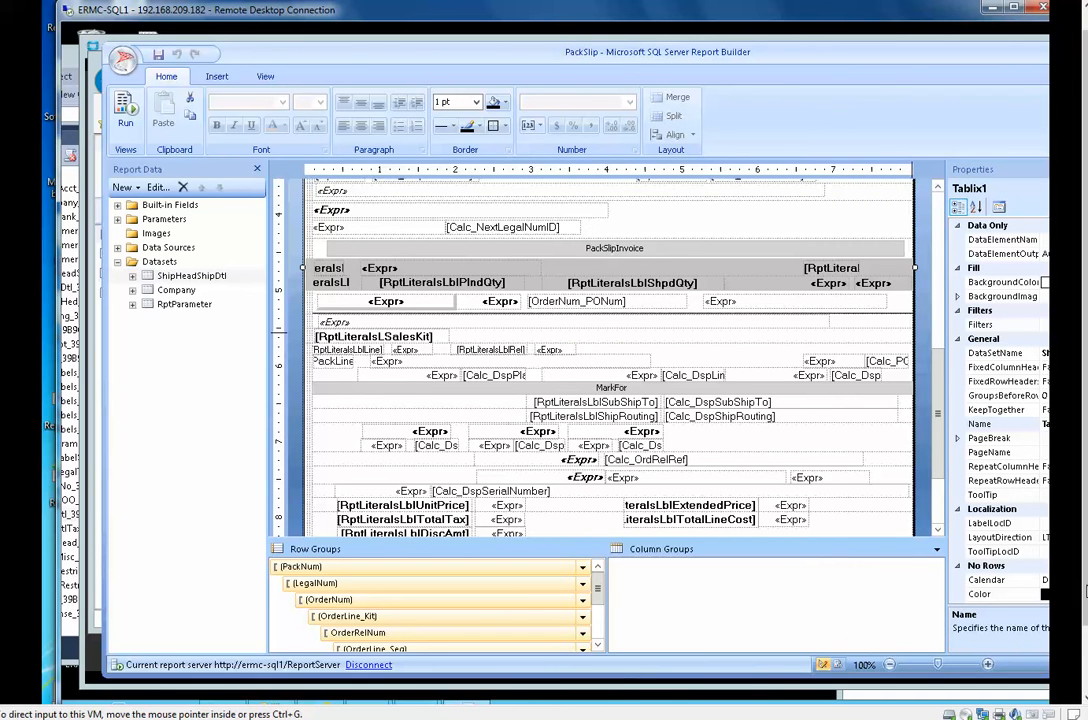
pyautogui.moveTo(1086, 588); pyautogui.dragTo(1086, 643)
pyautogui.moveTo(780, 685); pyautogui.dragTo(873, 692)
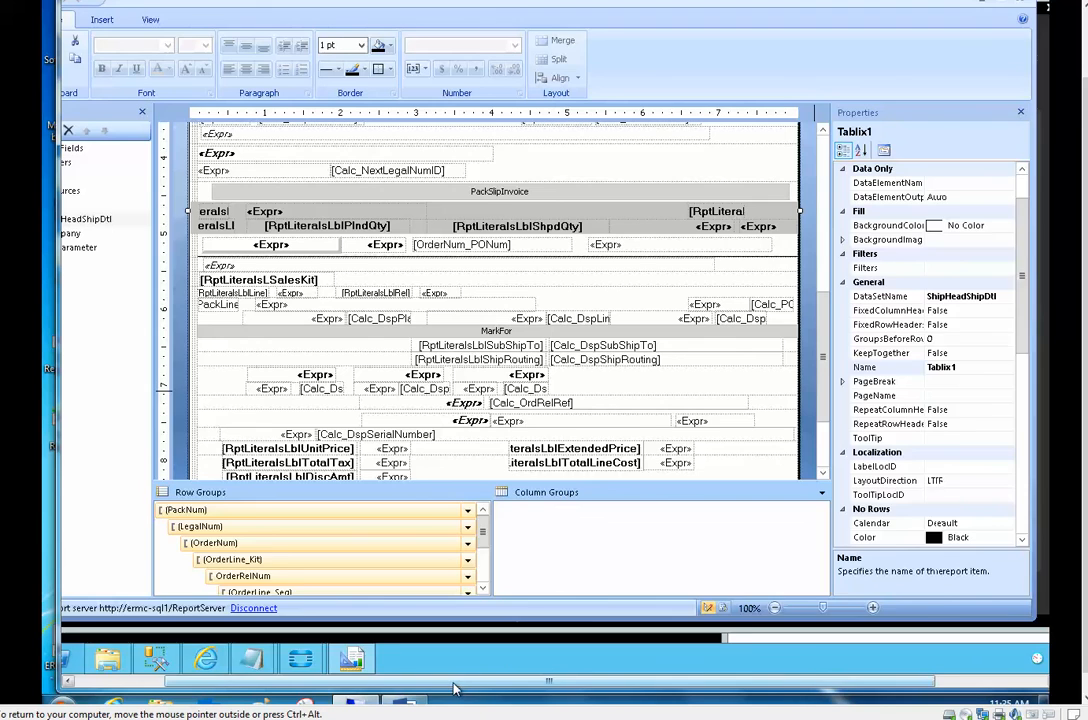
pyautogui.moveTo(453, 688); pyautogui.dragTo(365, 688)
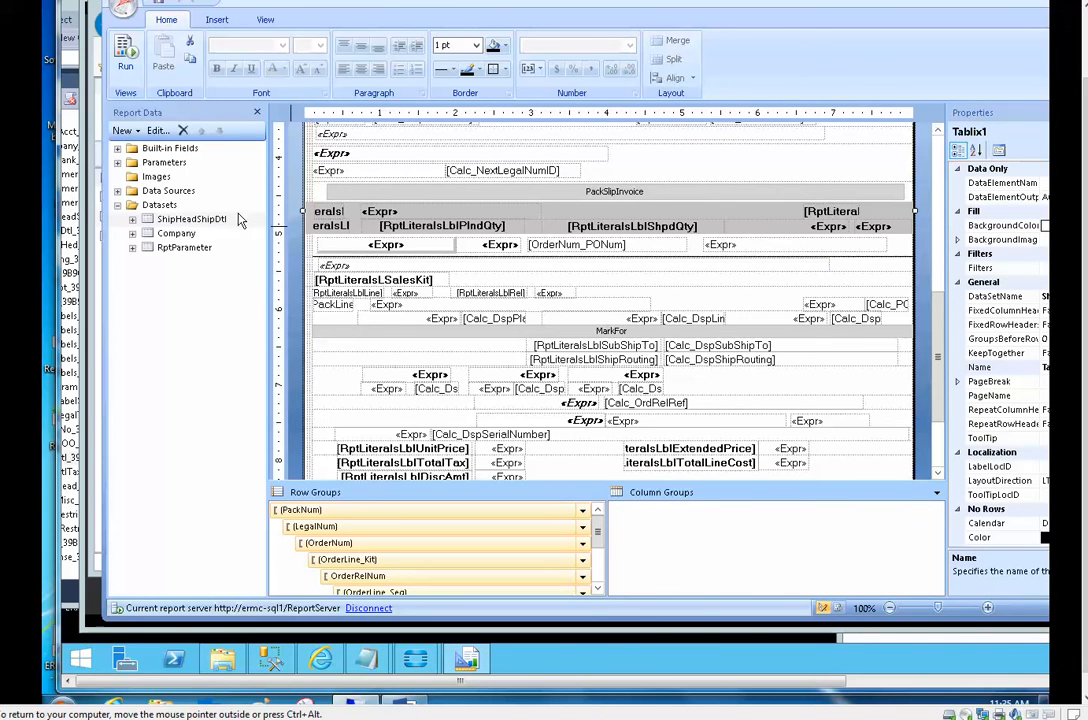
# - Switch to PackSlip.rdl in Notepad and examine its data source reference, the ShipHeadShipDtl dataset name and the start of its SELECT query
pyautogui.moveTo(1085, 120)
pyautogui.mouseDown()
pyautogui.moveTo(1085, 48)
pyautogui.moveTo(1085, 136)
pyautogui.mouseUp()
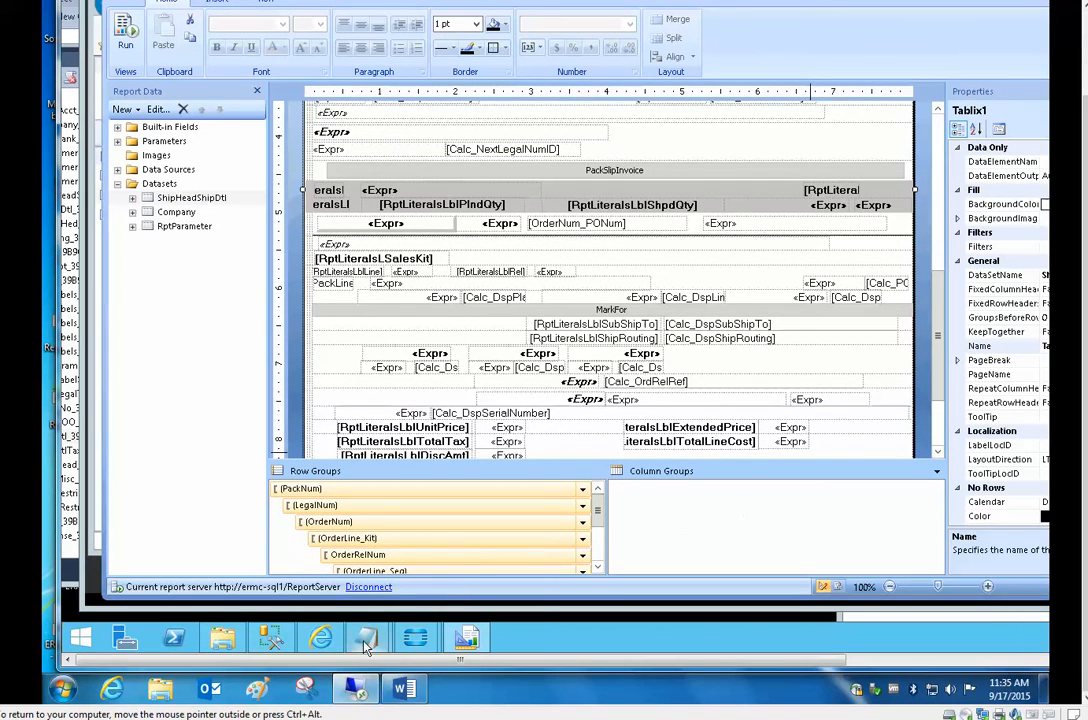
pyautogui.moveTo(366, 648)
pyautogui.click(395, 450)
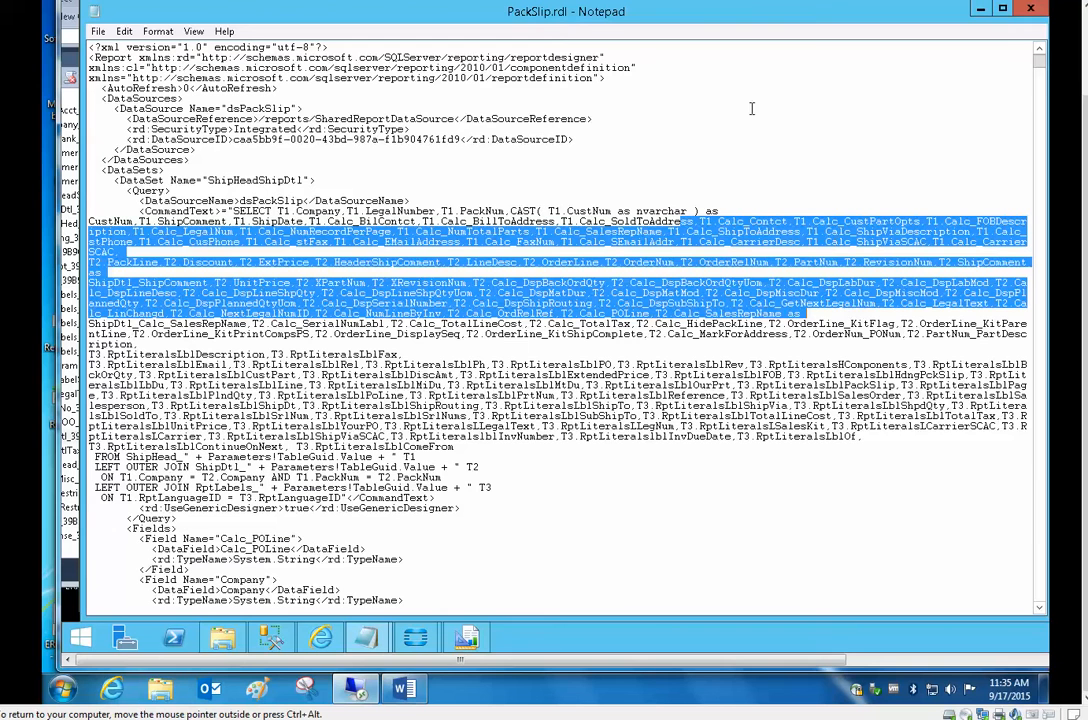
pyautogui.moveTo(752, 108); pyautogui.dragTo(595, 119)
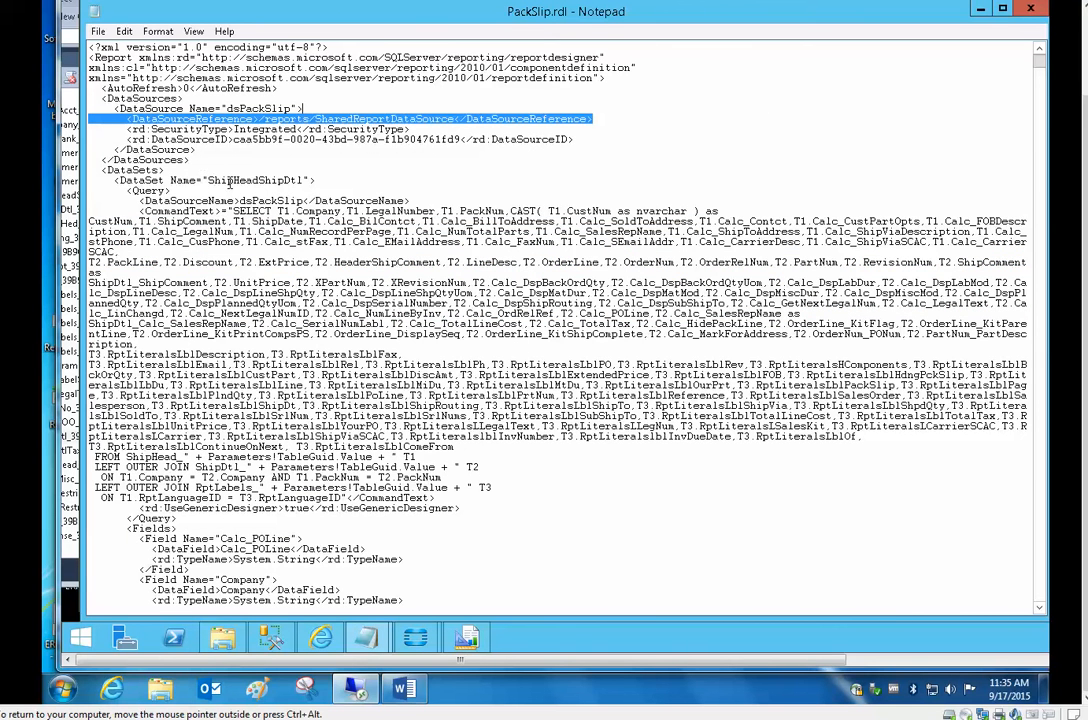
pyautogui.moveTo(214, 181); pyautogui.dragTo(302, 181)
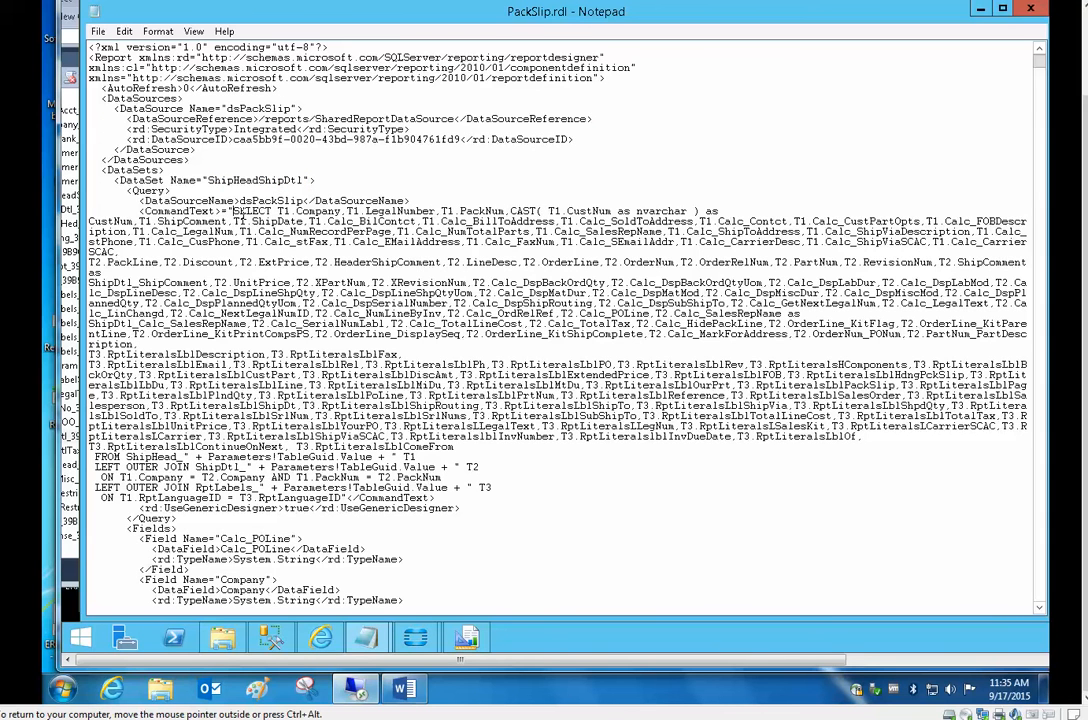
pyautogui.moveTo(234, 211); pyautogui.dragTo(265, 232)
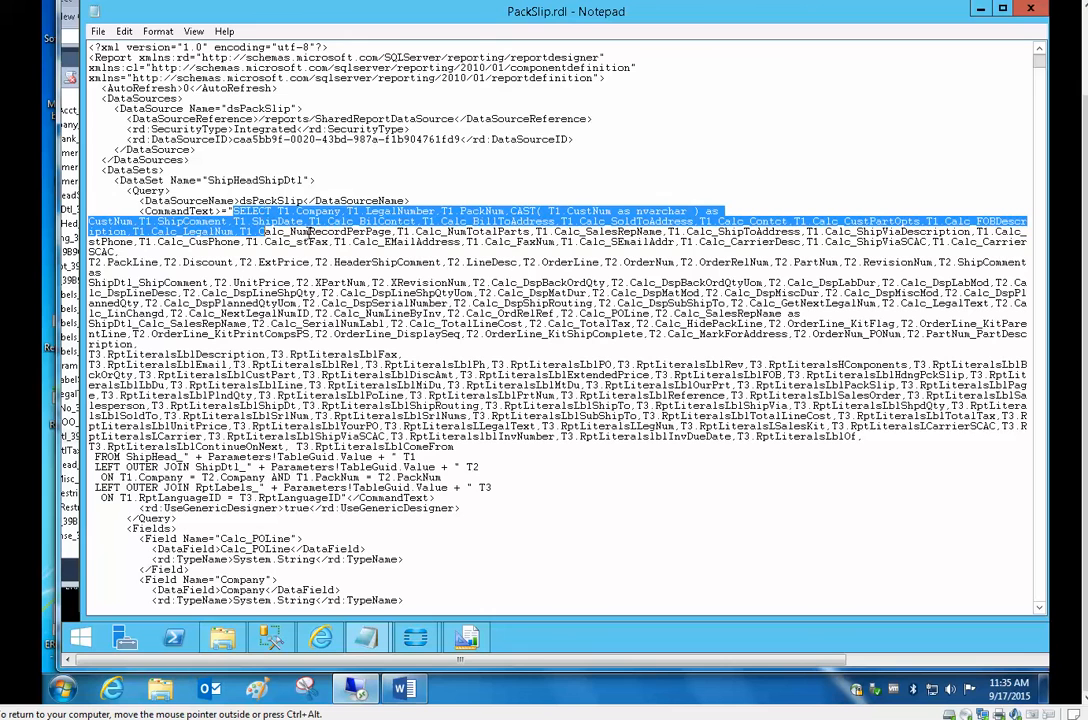
pyautogui.click(306, 211)
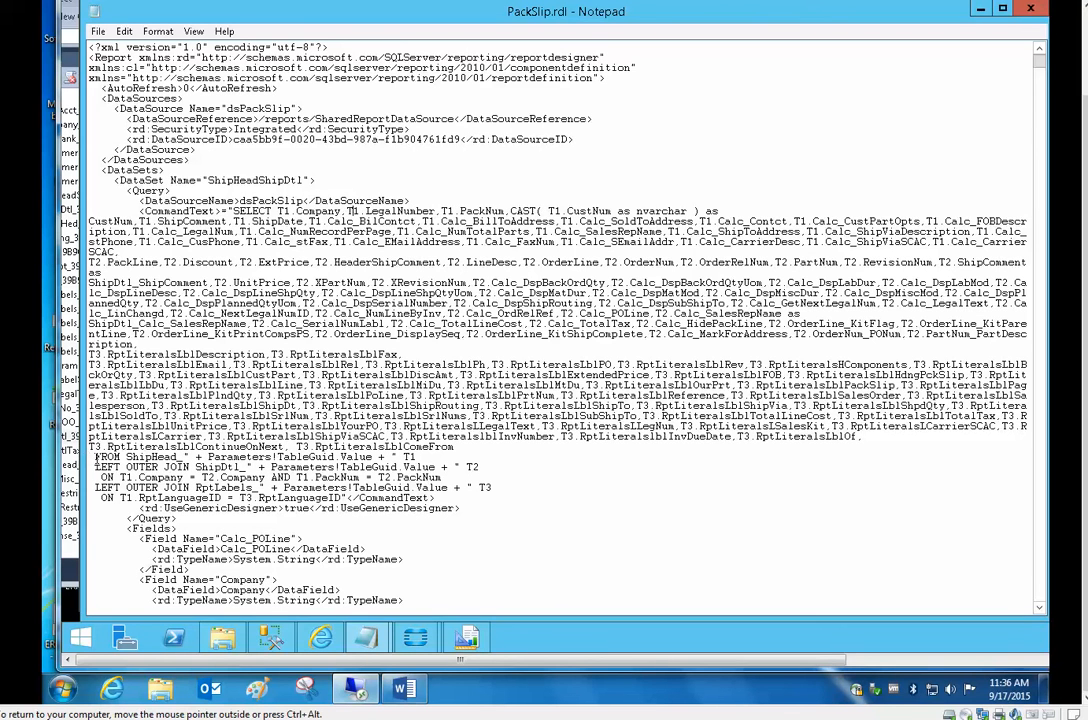
# - Examine the query's FROM clause and LEFT OUTER JOIN lines in PackSlip.rdl, highlighting the ShipHead line and its T1 alias
pyautogui.moveTo(96, 457); pyautogui.dragTo(491, 491)
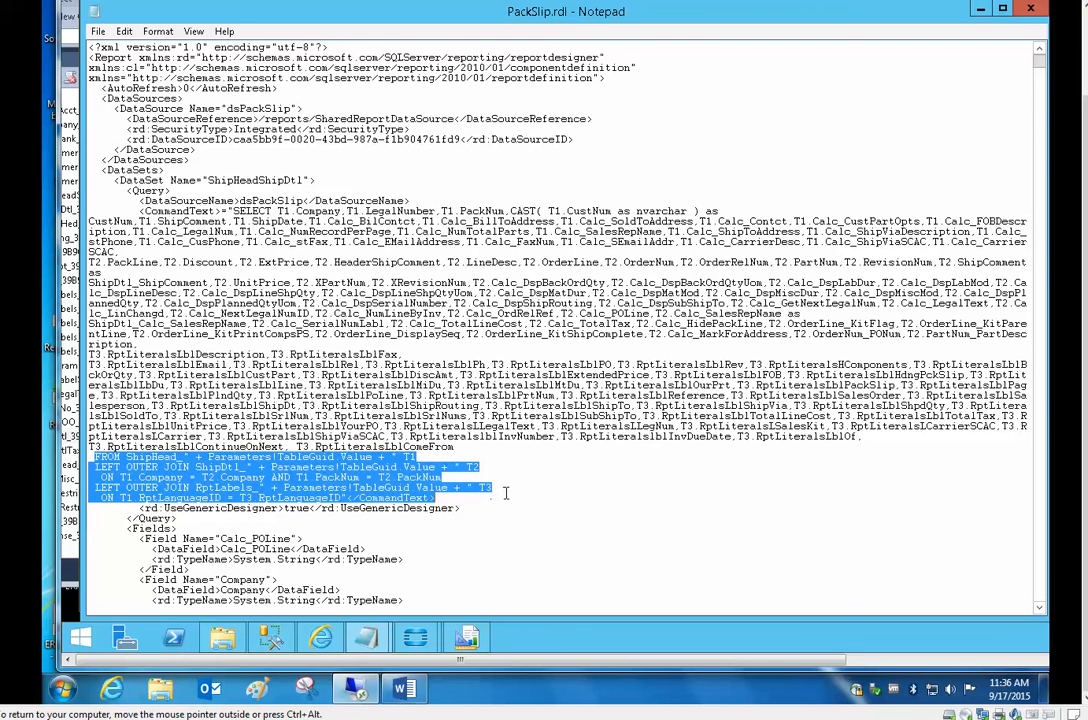
pyautogui.click(512, 455)
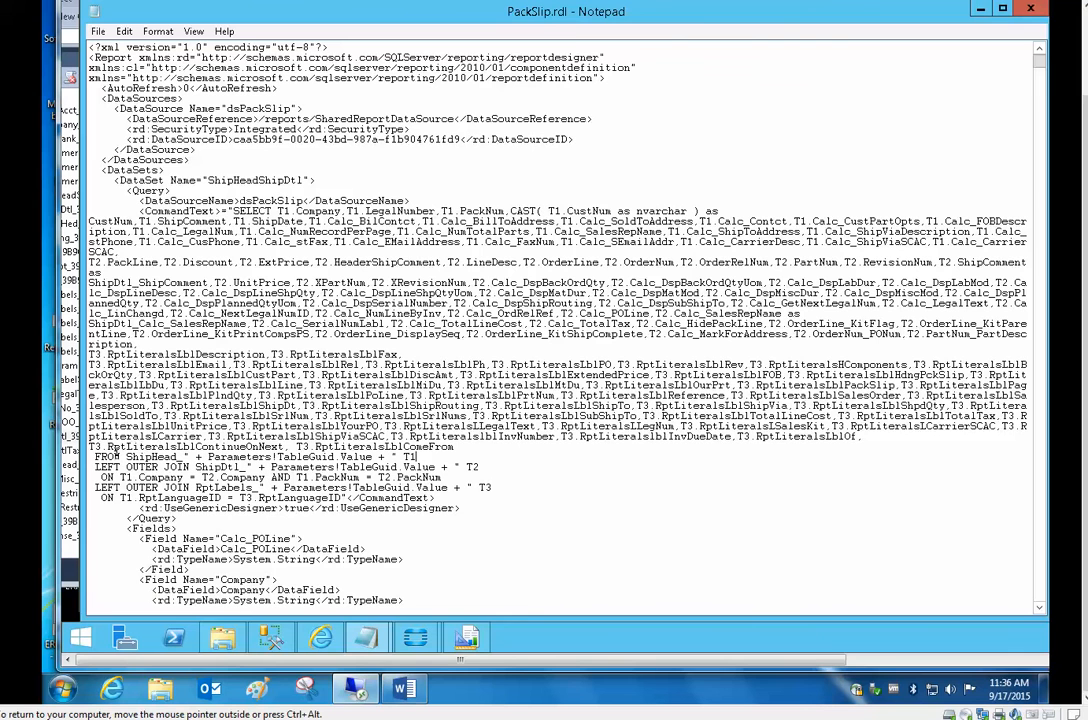
pyautogui.moveTo(95, 457); pyautogui.dragTo(428, 461)
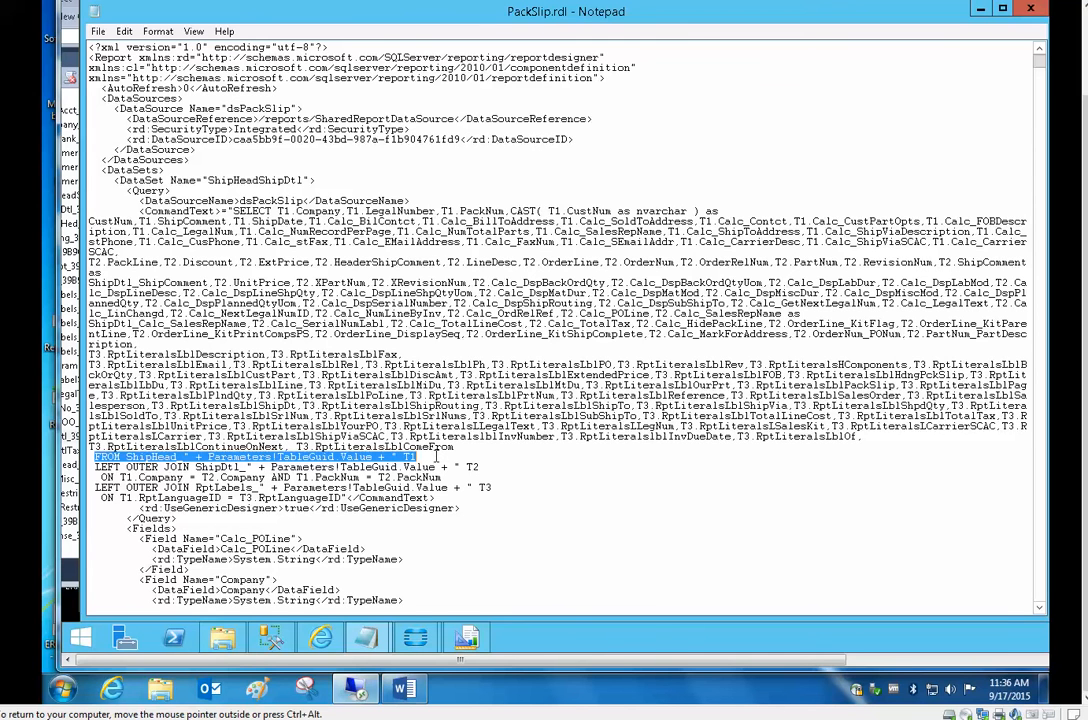
pyautogui.click(406, 456)
pyautogui.doubleClick(406, 456)
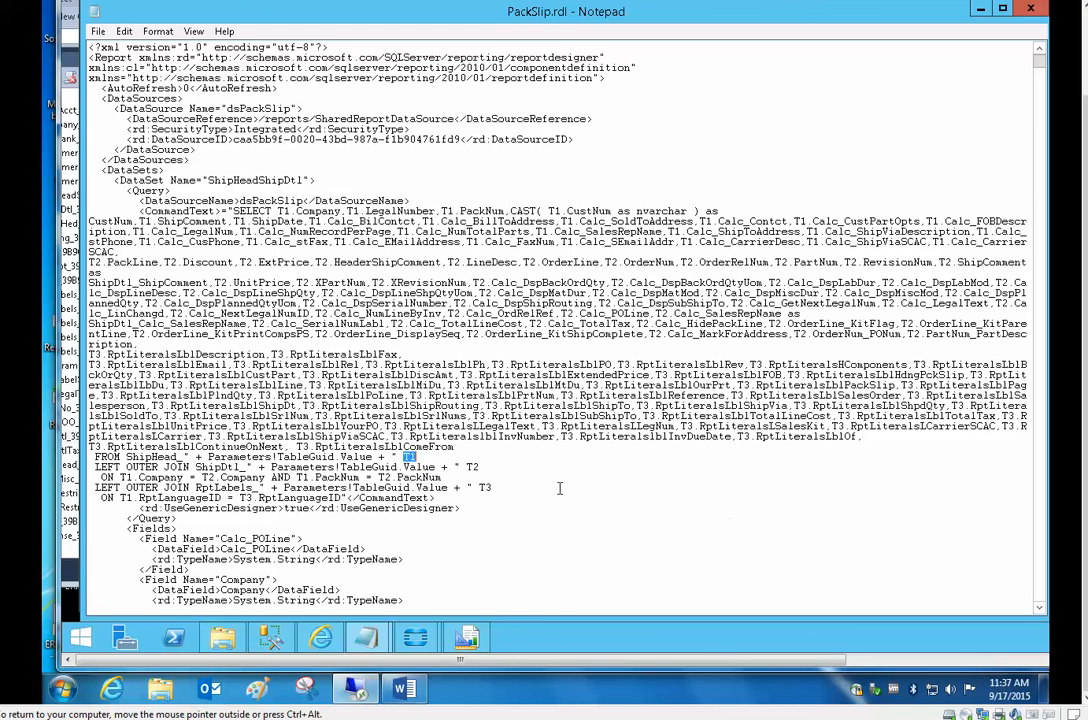
# - Return to Report Builder, open the query expression of the ShipHeadShipDtl dataset from its properties, and enlarge the Expression window
pyautogui.click(481, 645)
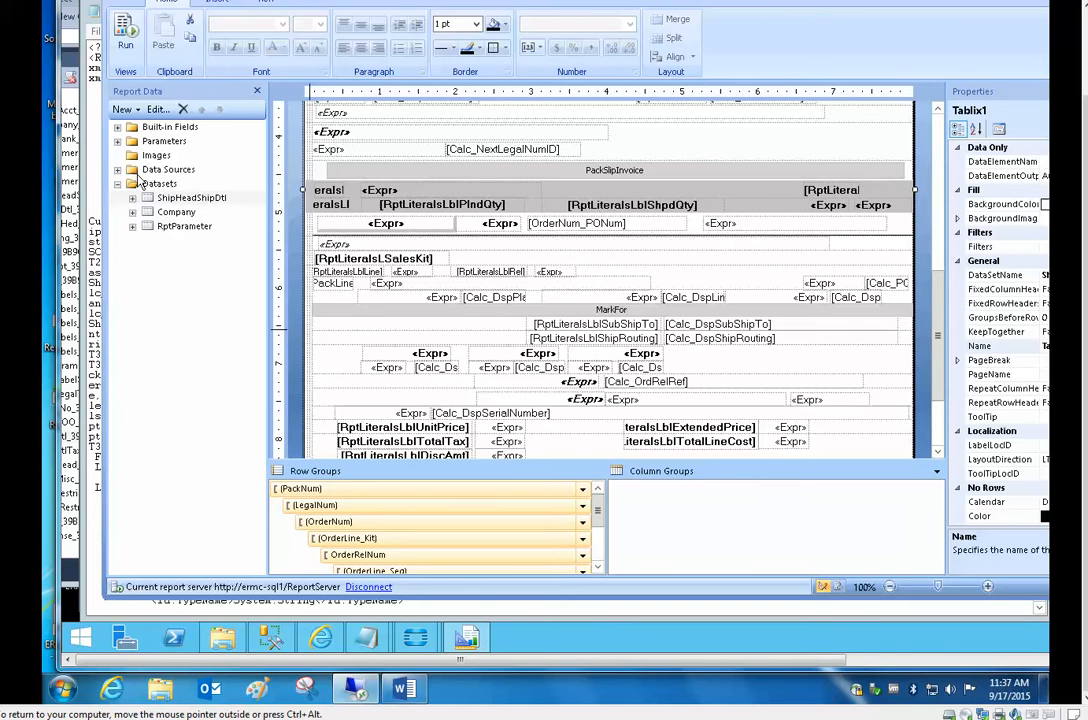
pyautogui.rightClick(165, 198)
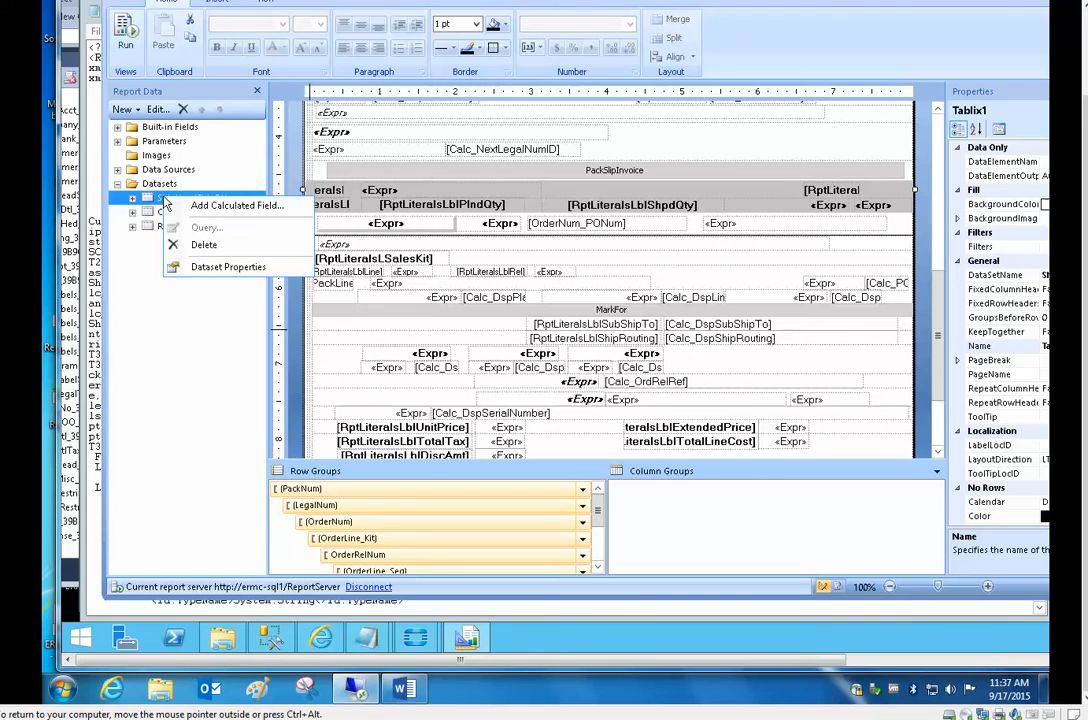
pyautogui.click(211, 268)
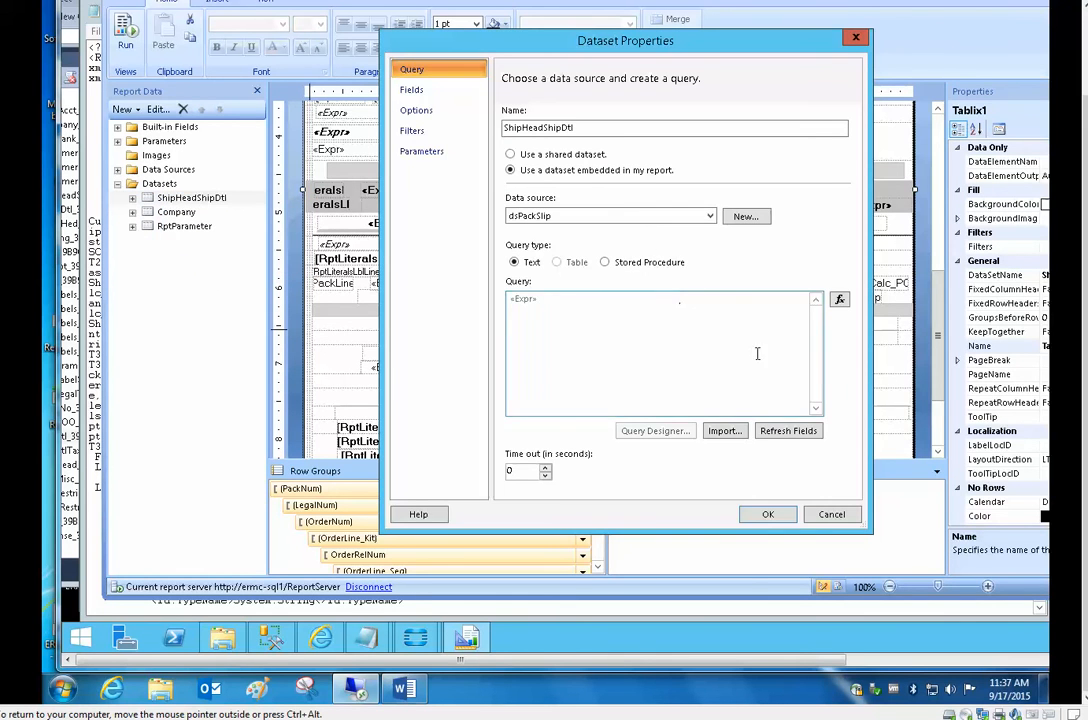
pyautogui.click(839, 299)
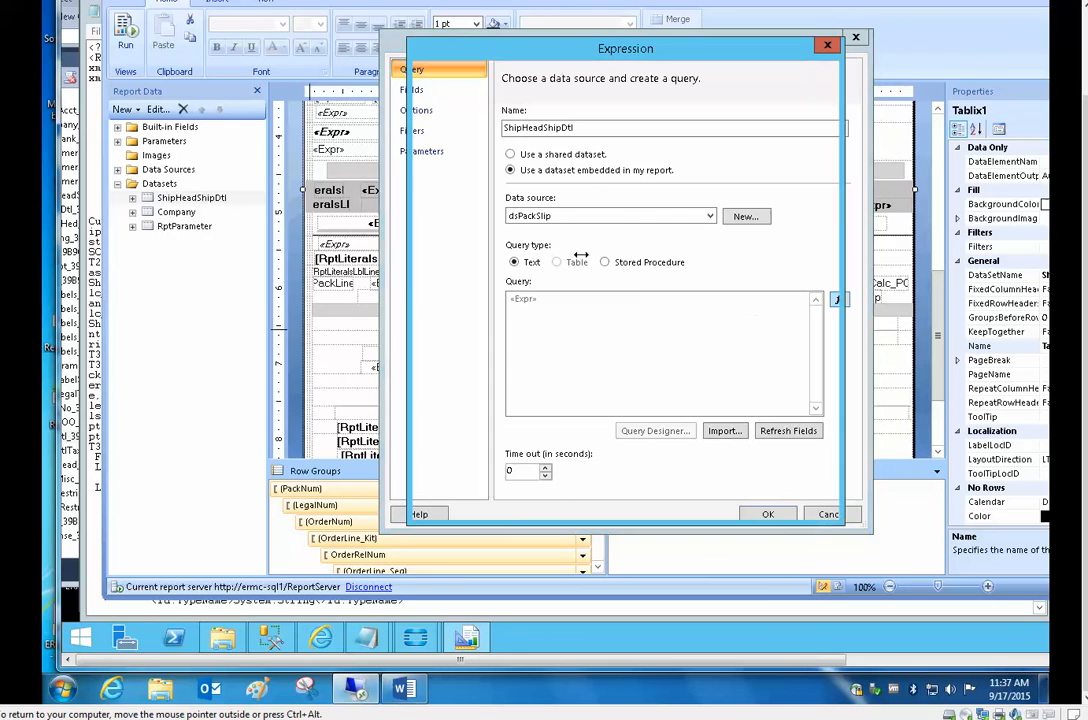
pyautogui.moveTo(318, 38); pyautogui.dragTo(194, 7)
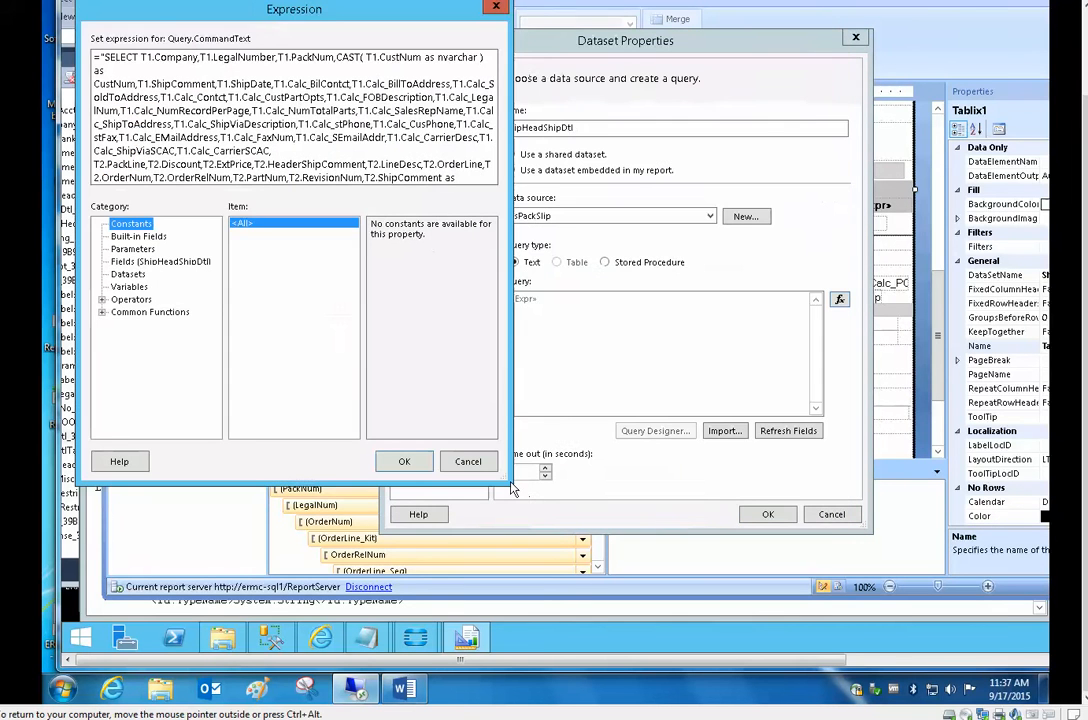
pyautogui.moveTo(512, 488); pyautogui.dragTo(918, 558)
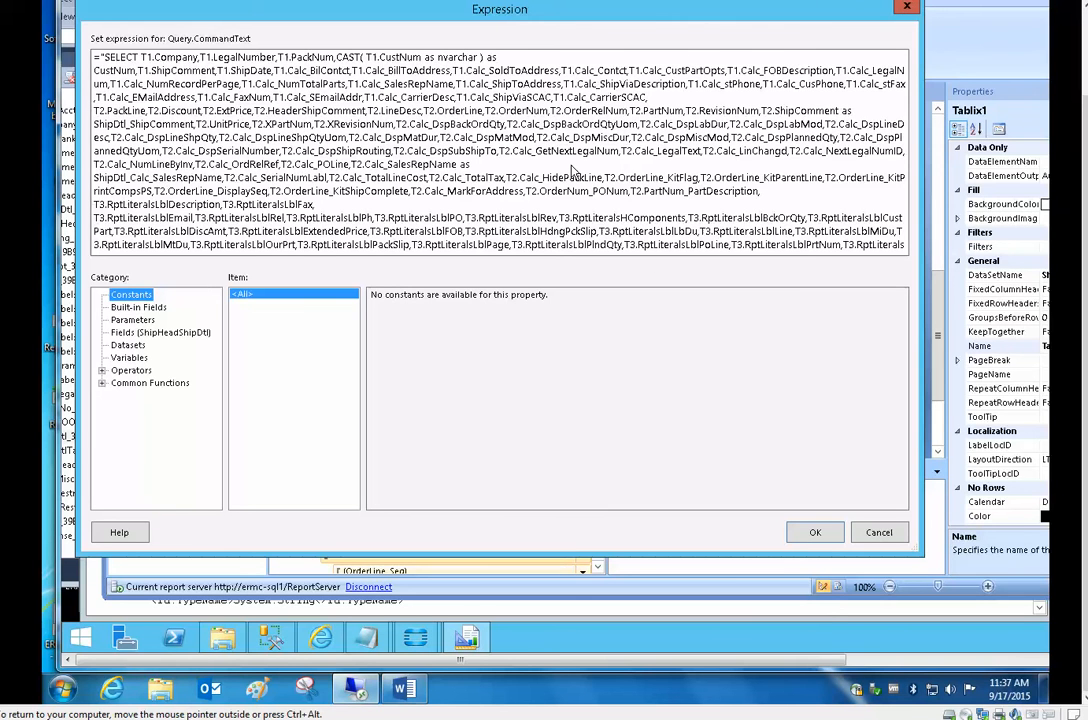
# - Close the query expression and the dataset properties without changes, and switch to PackSlip.rdl in Notepad
pyautogui.click(540, 205)
pyautogui.press('Escape')
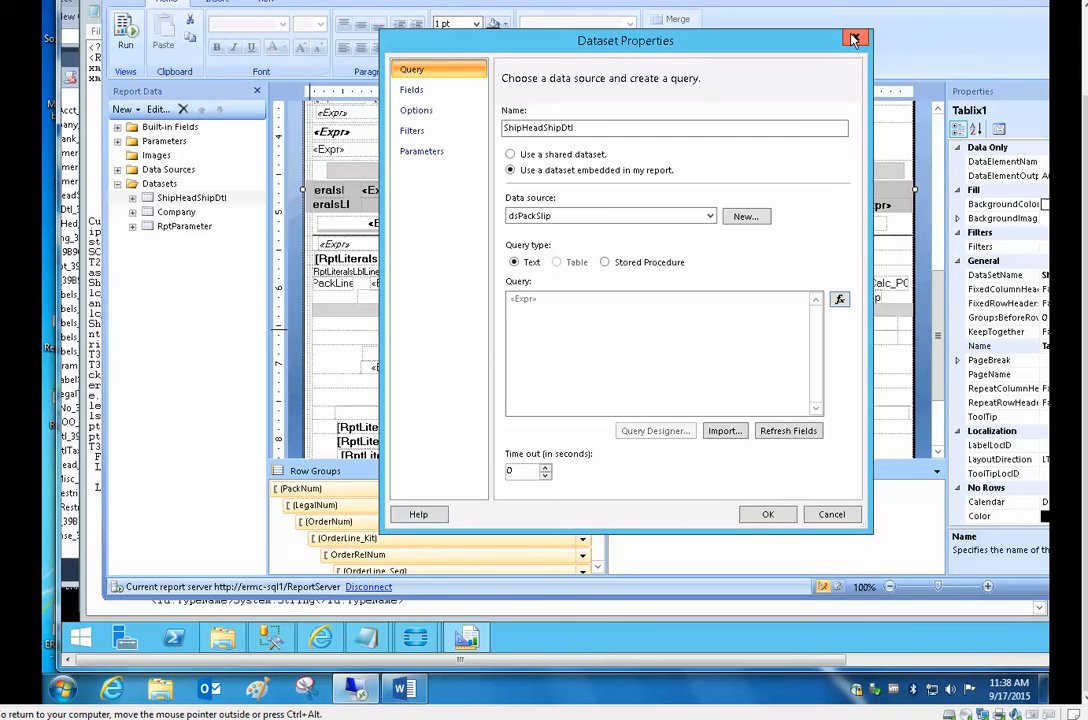
pyautogui.click(831, 516)
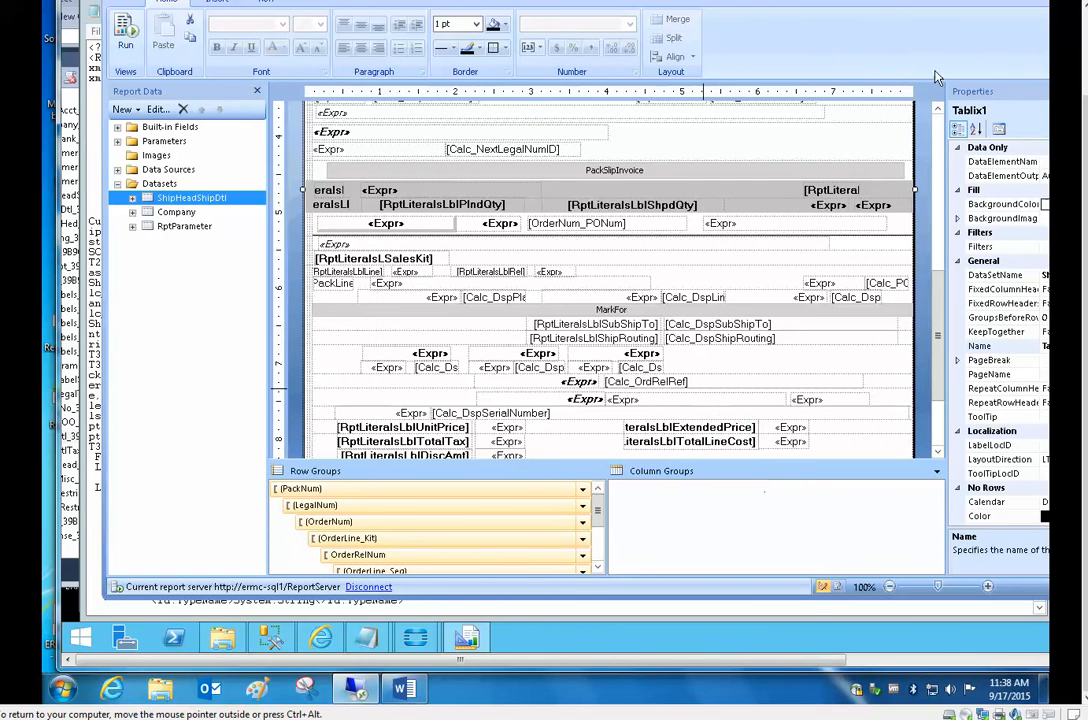
pyautogui.click(1085, 30)
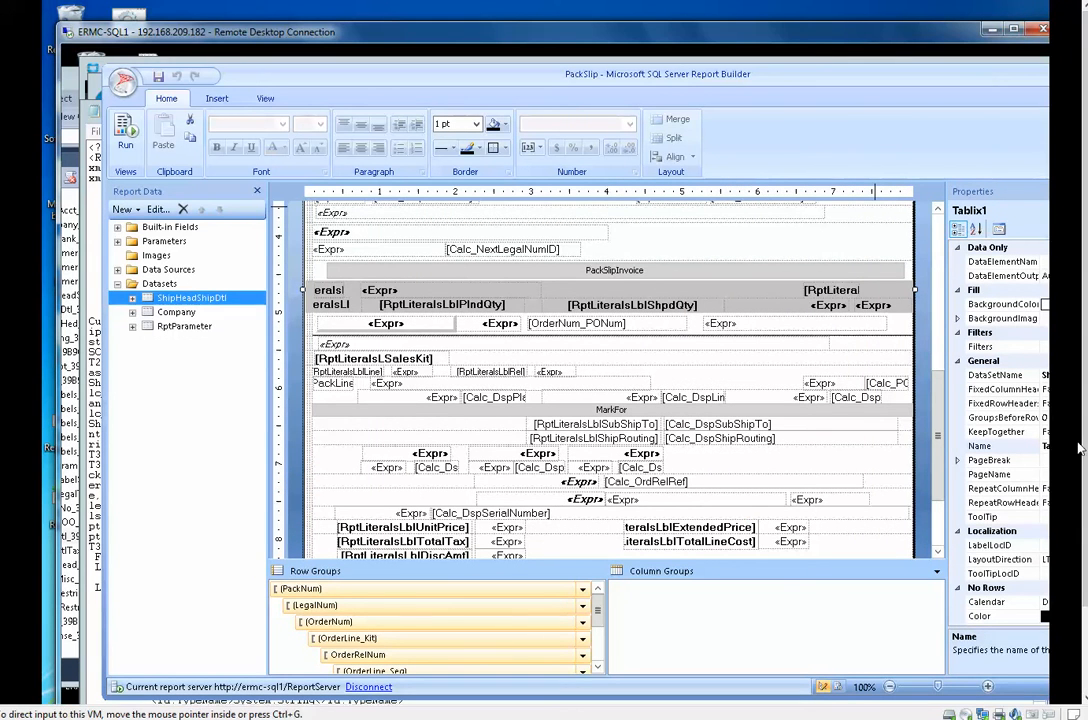
pyautogui.moveTo(1085, 400); pyautogui.dragTo(1085, 496)
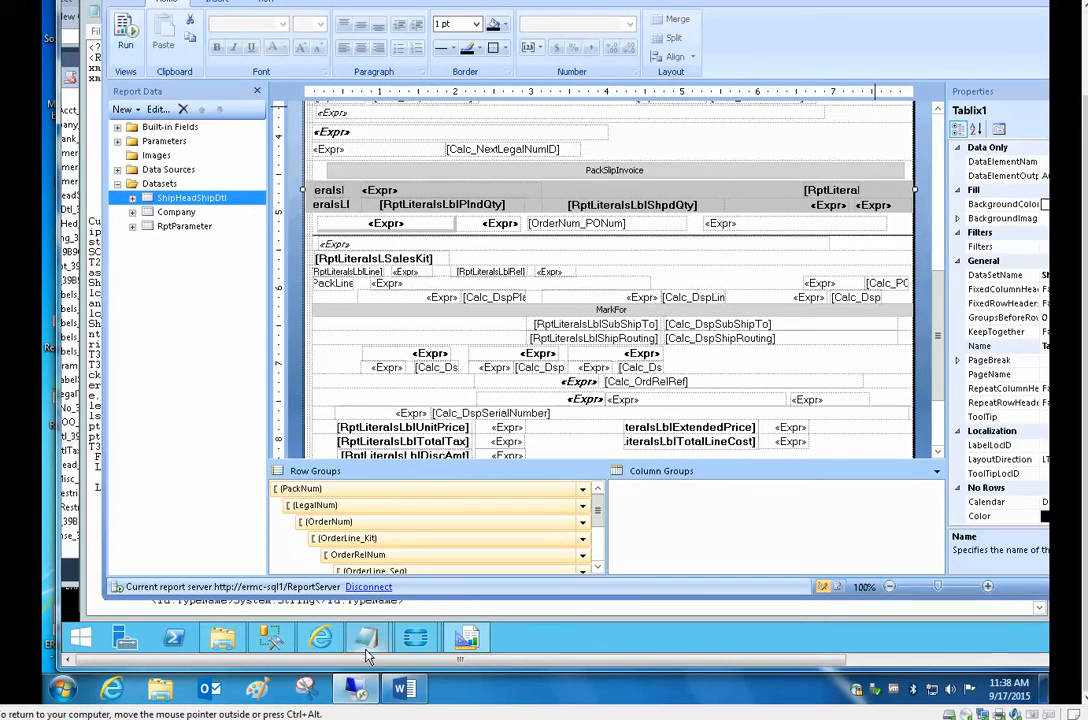
pyautogui.moveTo(376, 645)
pyautogui.click(408, 505)
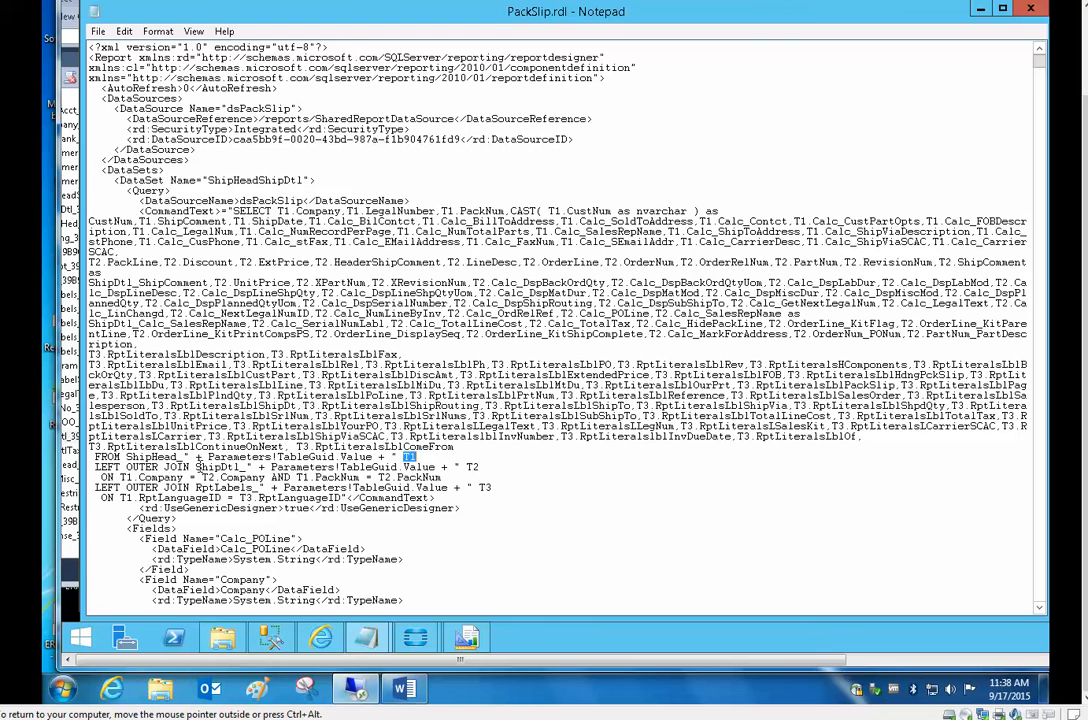
# - Add T2.InvoiceComment followed by a comma after T2.PartNum_PartDescription in the SELECT list of the ShipHeadShipDtl query
pyautogui.moveTo(196, 467); pyautogui.dragTo(242, 467)
pyautogui.doubleClick(471, 467)
pyautogui.hotkey('ctrl', 'c')
pyautogui.click(150, 343)
pyautogui.hotkey('ctrl', 'v')
pyautogui.write('.INoi')
pyautogui.press('BackSpace')
pyautogui.press('BackSpace')
pyautogui.write('voiceComment')
pyautogui.press('BackSpace')
pyautogui.press('BackSpace')
pyautogui.write('n')
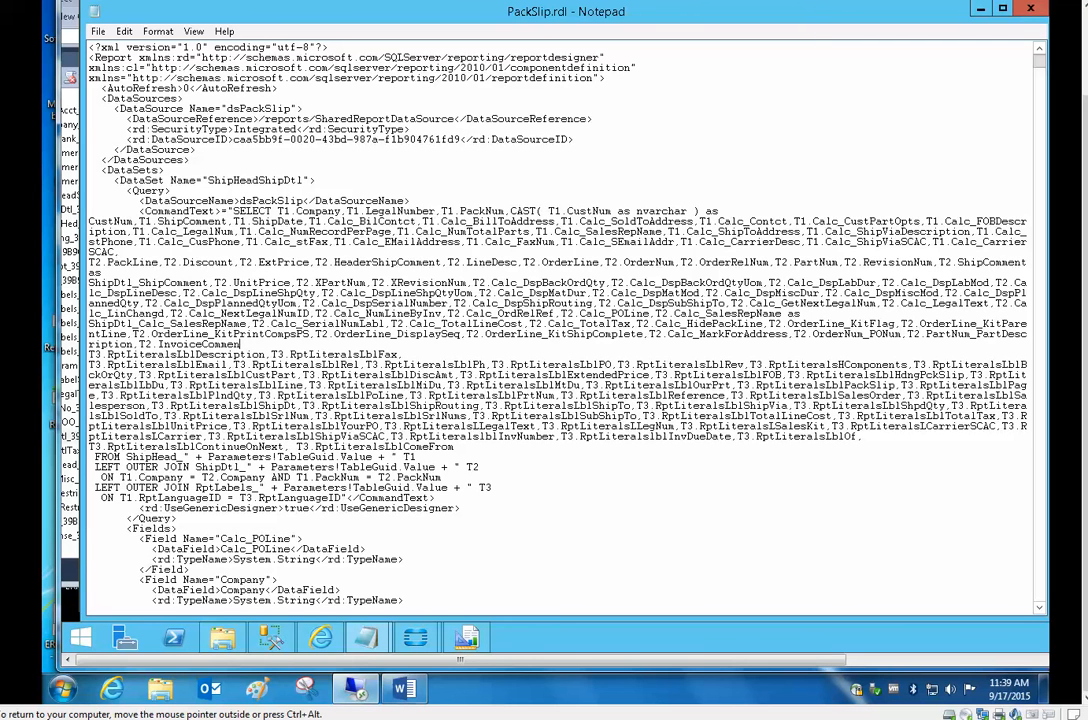
pyautogui.write('t,')
# - Copy the complete Calc_POLine Field block, including its System.String type, from the start of the ShipHeadShipDtl Fields section
pyautogui.scroll(-2, 481, 375)
pyautogui.scroll(-2, 477, 362)
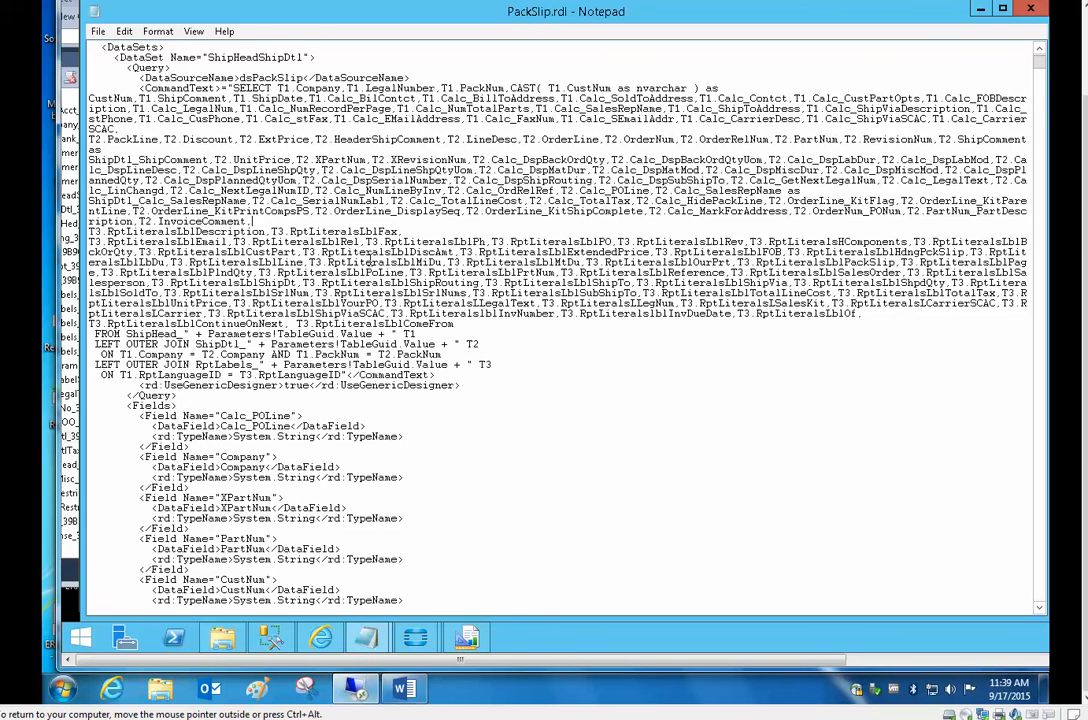
pyautogui.scroll(-3, 357, 228)
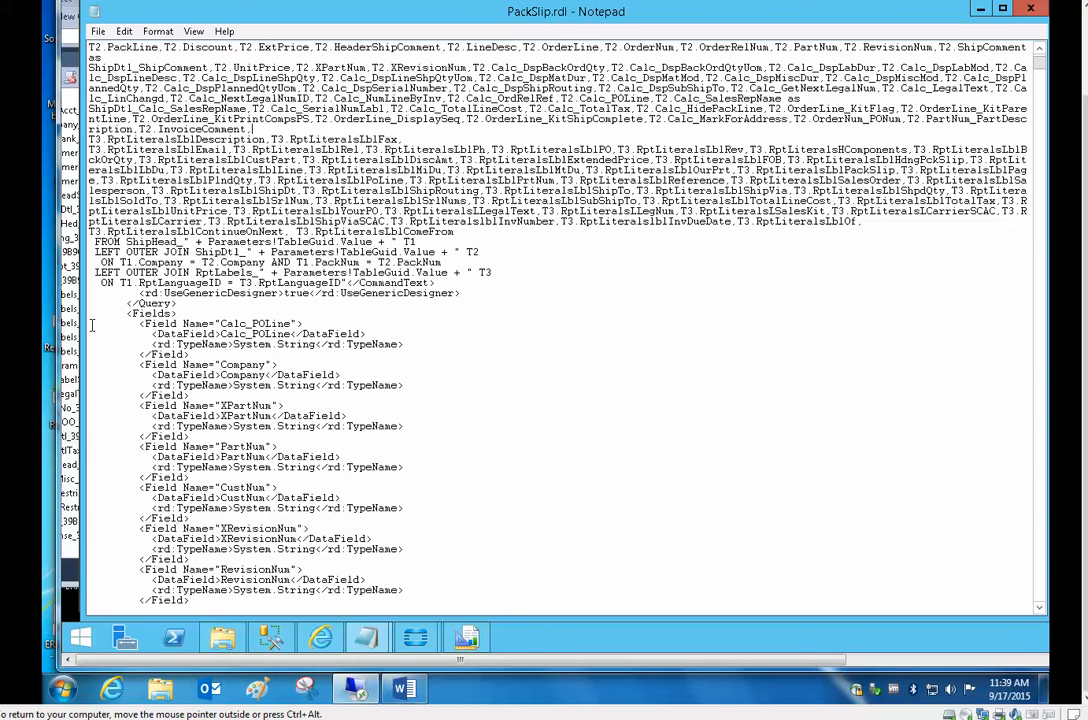
pyautogui.moveTo(91, 325); pyautogui.dragTo(377, 354)
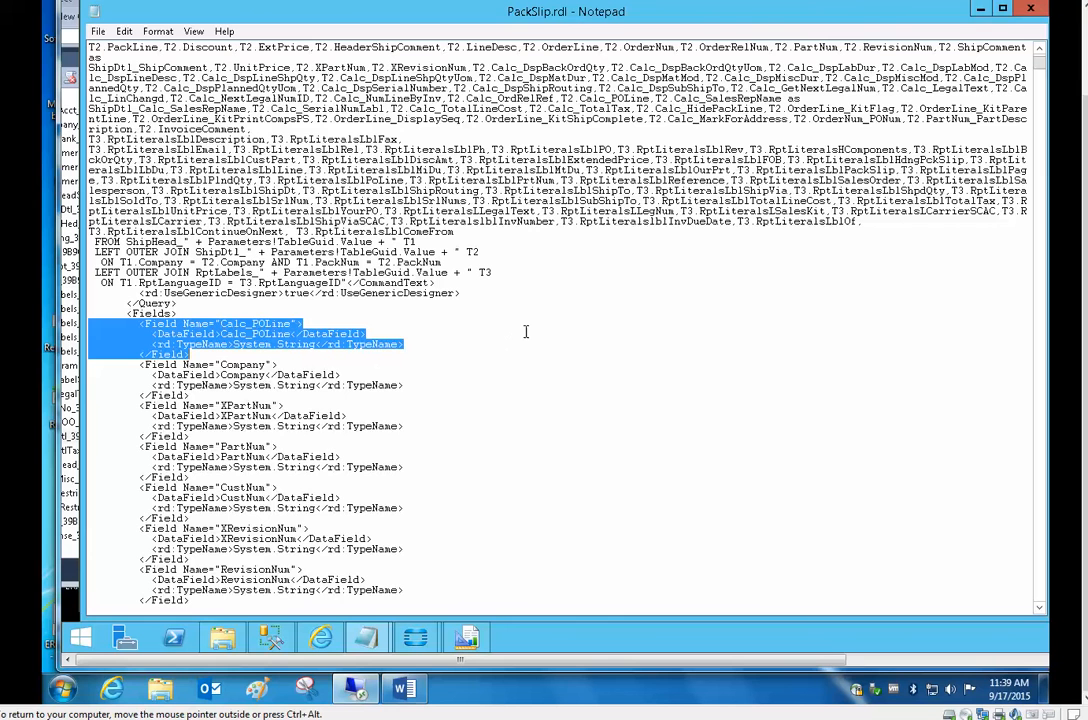
pyautogui.moveTo(277, 345); pyautogui.dragTo(318, 348)
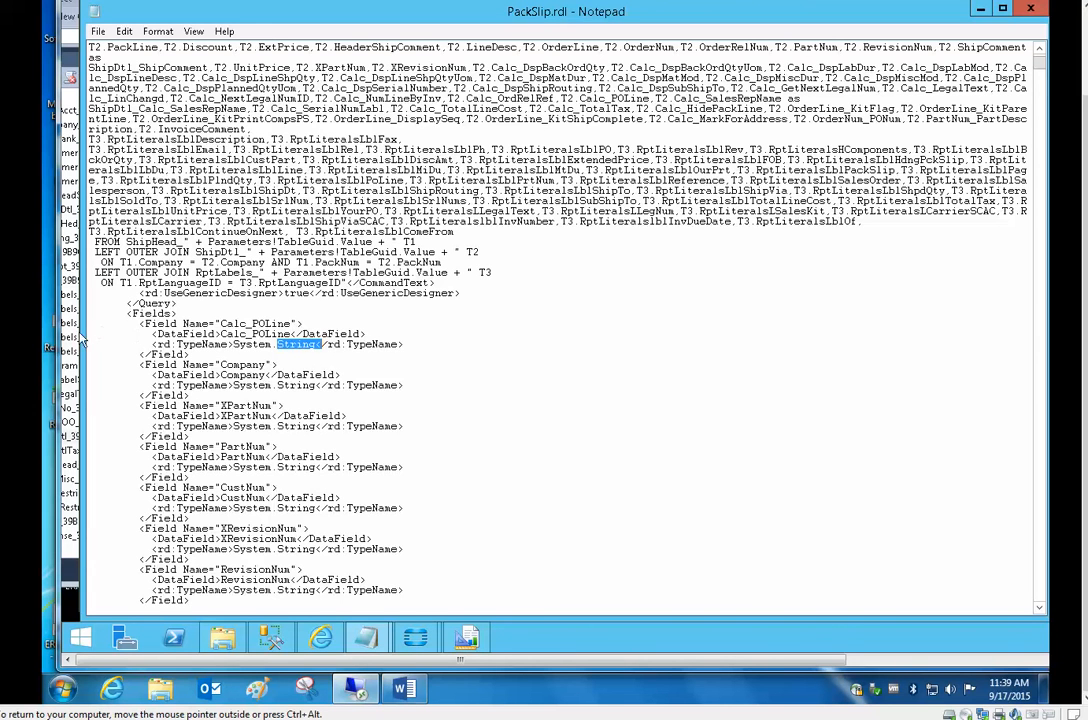
pyautogui.moveTo(147, 334); pyautogui.dragTo(359, 356)
pyautogui.hotkey('ctrl', 'c')
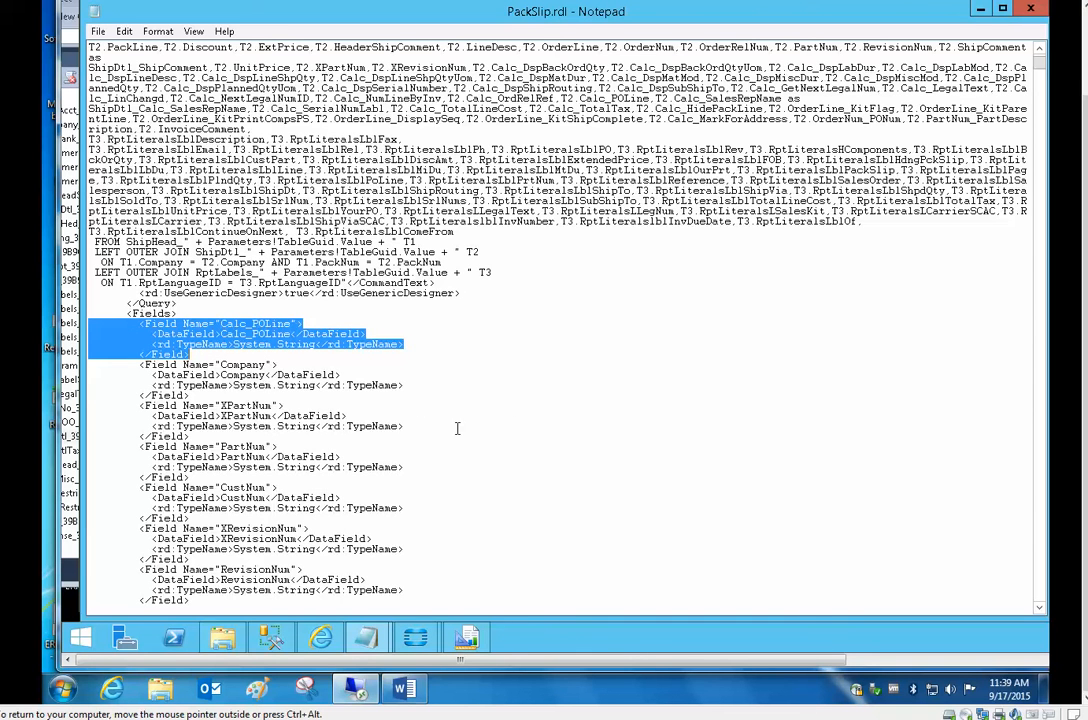
# - Paste the copied Field block as the last entry of the ShipHeadShipDtl Fields section, after the RptLiteralsLblComeFrom field
pyautogui.click(1040, 585)
pyautogui.click(1040, 580)
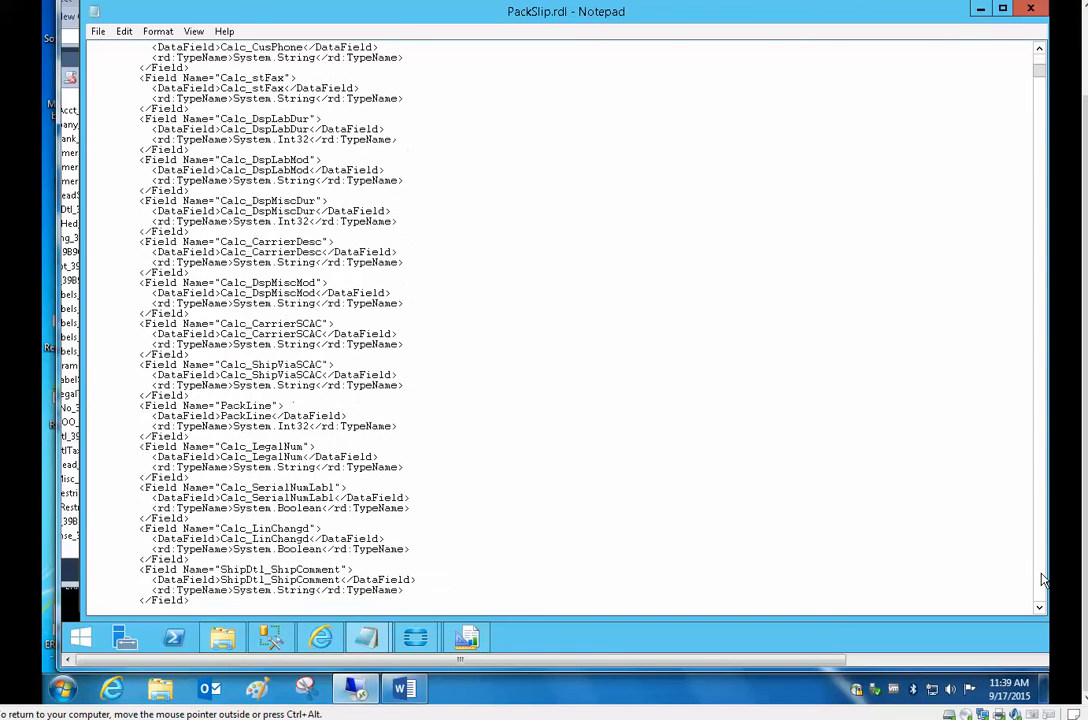
pyautogui.click(1040, 580)
pyautogui.click(1040, 580)
pyautogui.click(1040, 580)
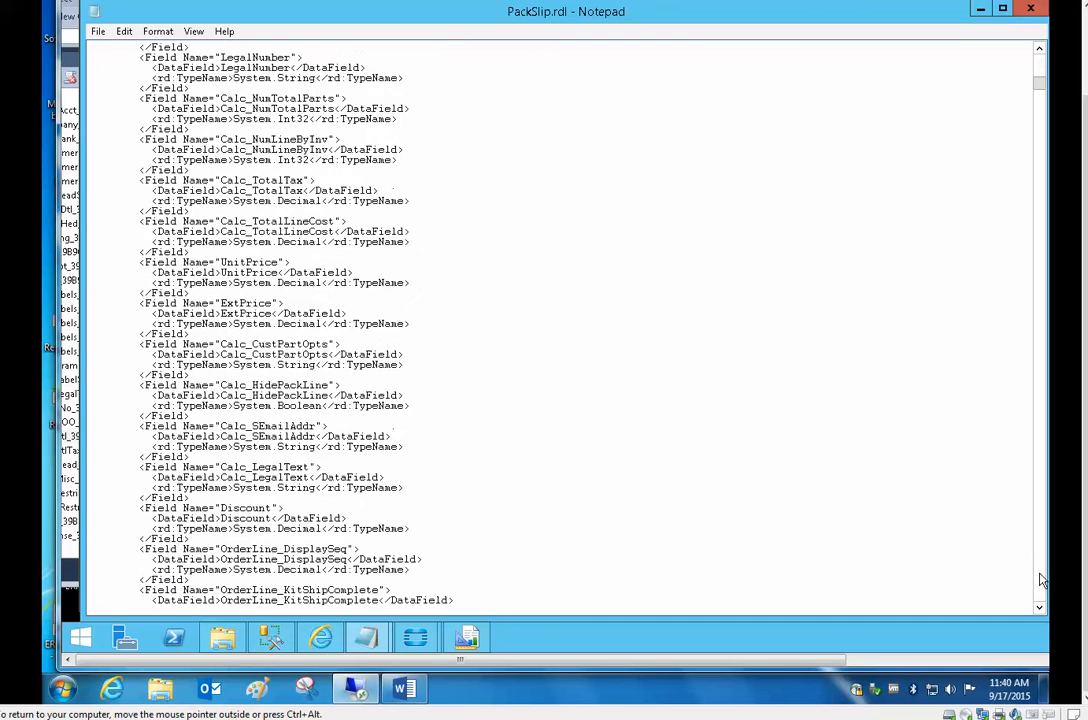
pyautogui.click(1040, 580)
pyautogui.click(1040, 580)
pyautogui.click(1040, 580)
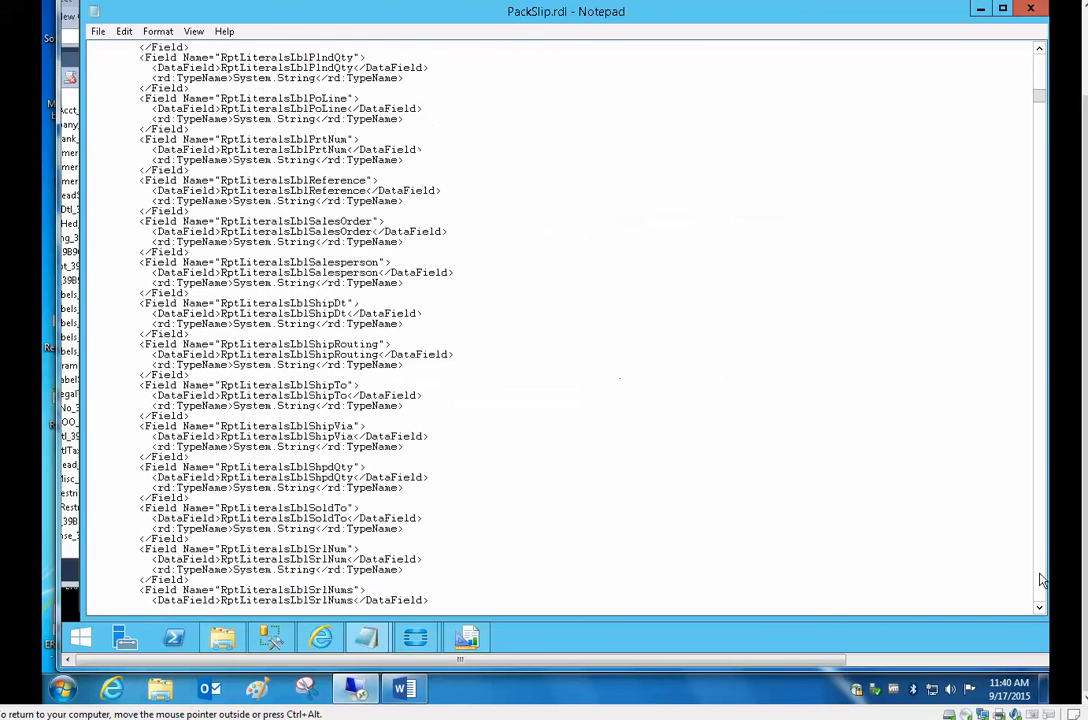
pyautogui.click(1040, 580)
pyautogui.click(1040, 580)
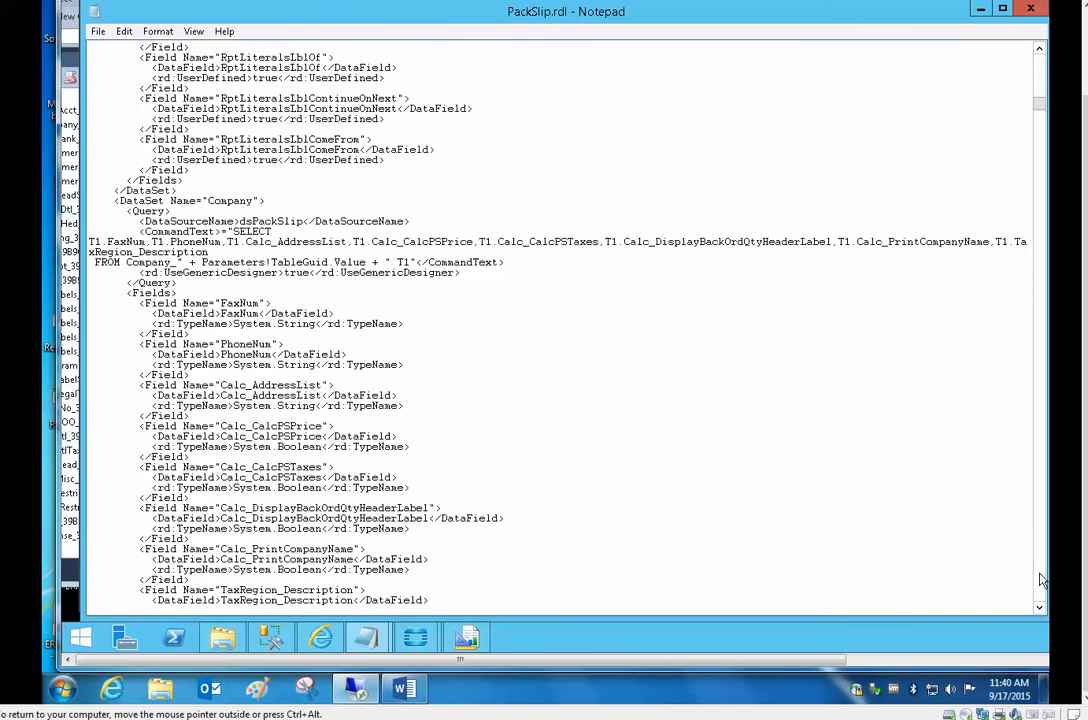
pyautogui.click(1040, 580)
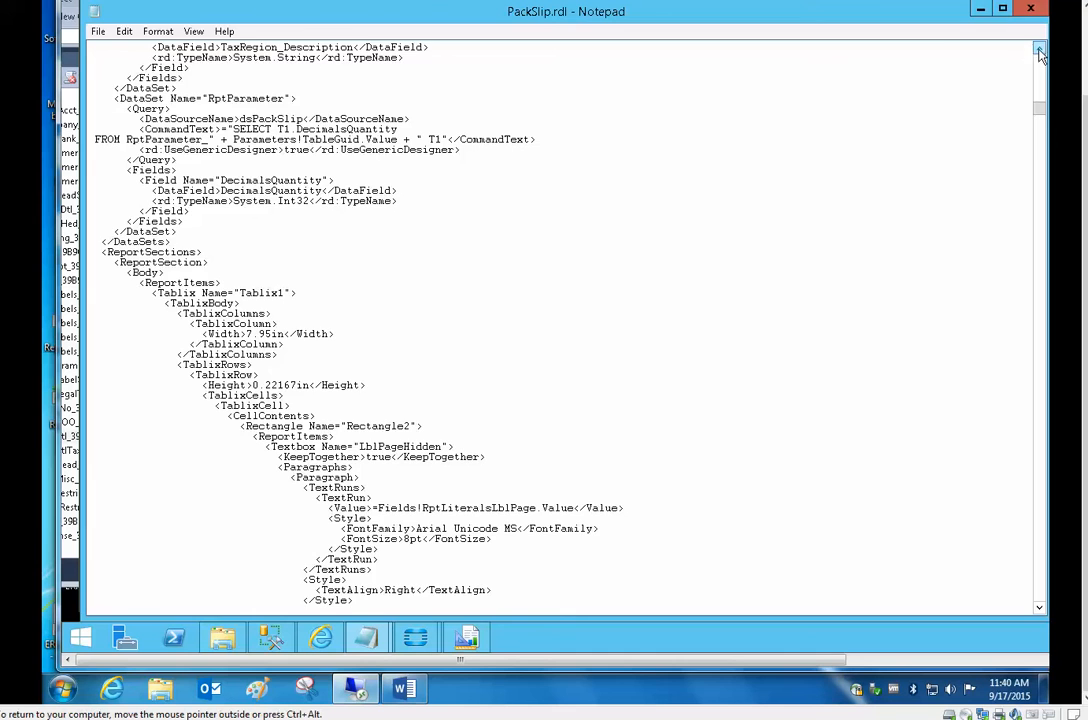
pyautogui.scroll(5, 1040, 53)
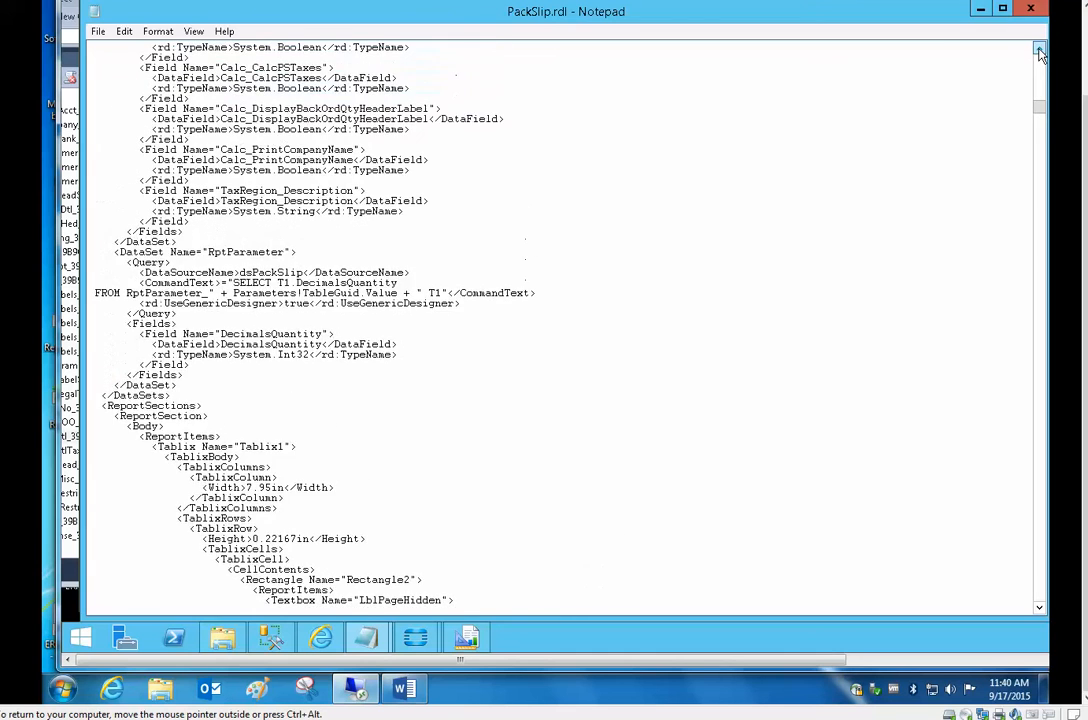
pyautogui.scroll(6, 1040, 53)
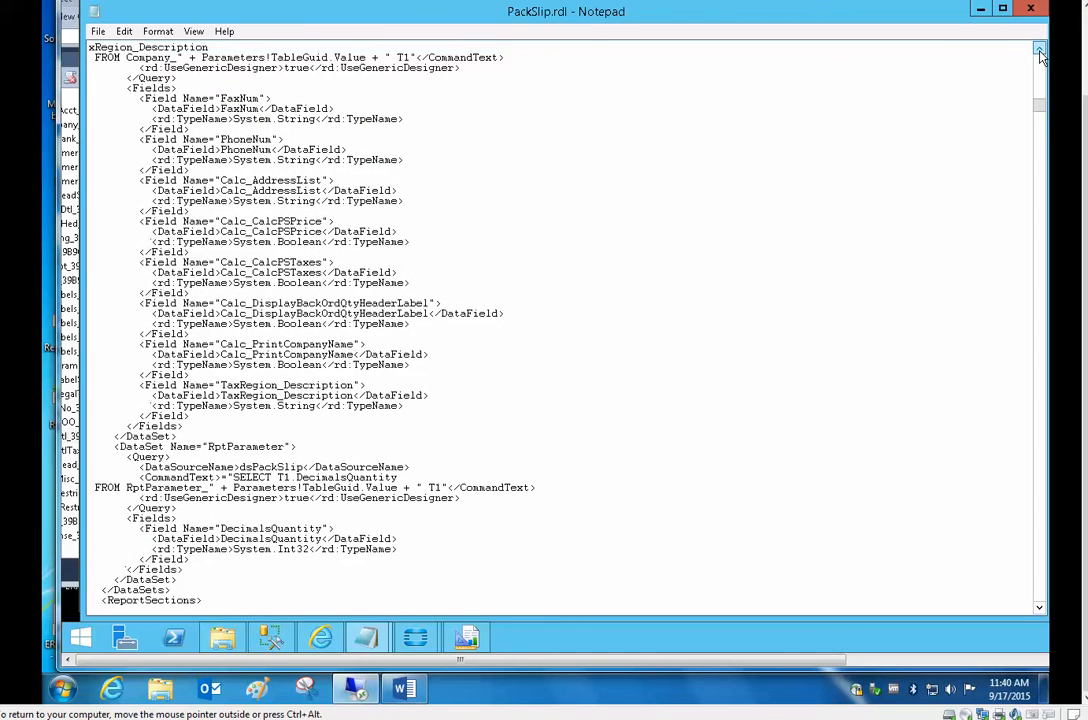
pyautogui.scroll(8, 1040, 53)
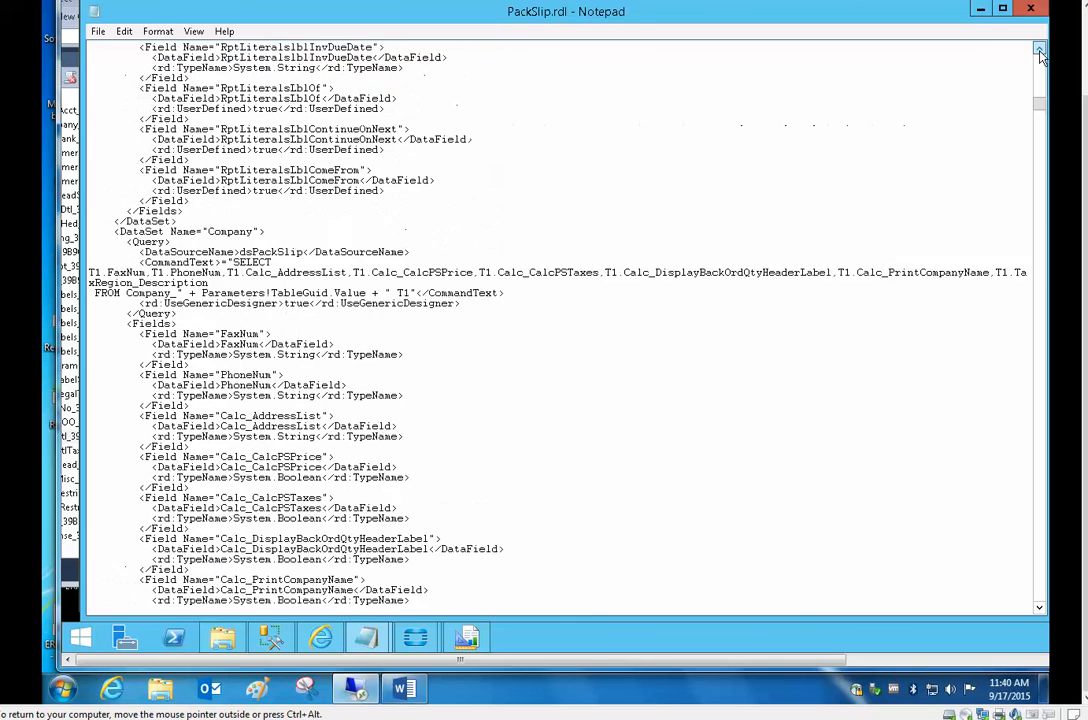
pyautogui.scroll(1, 1040, 53)
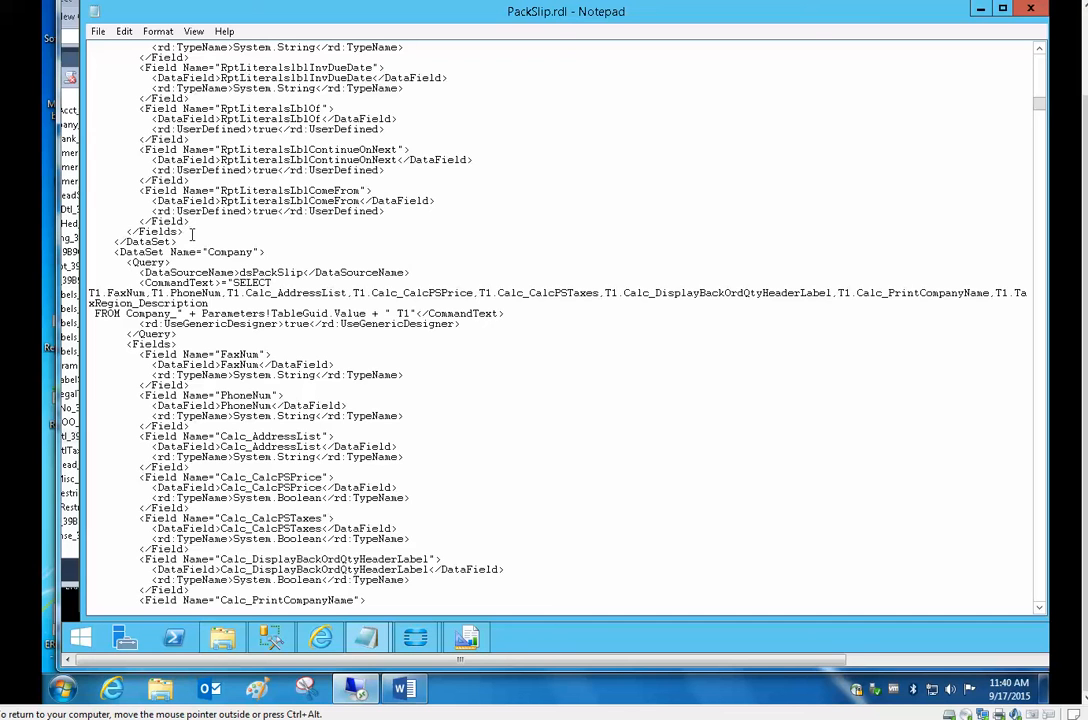
pyautogui.click(193, 225)
pyautogui.press('Return')
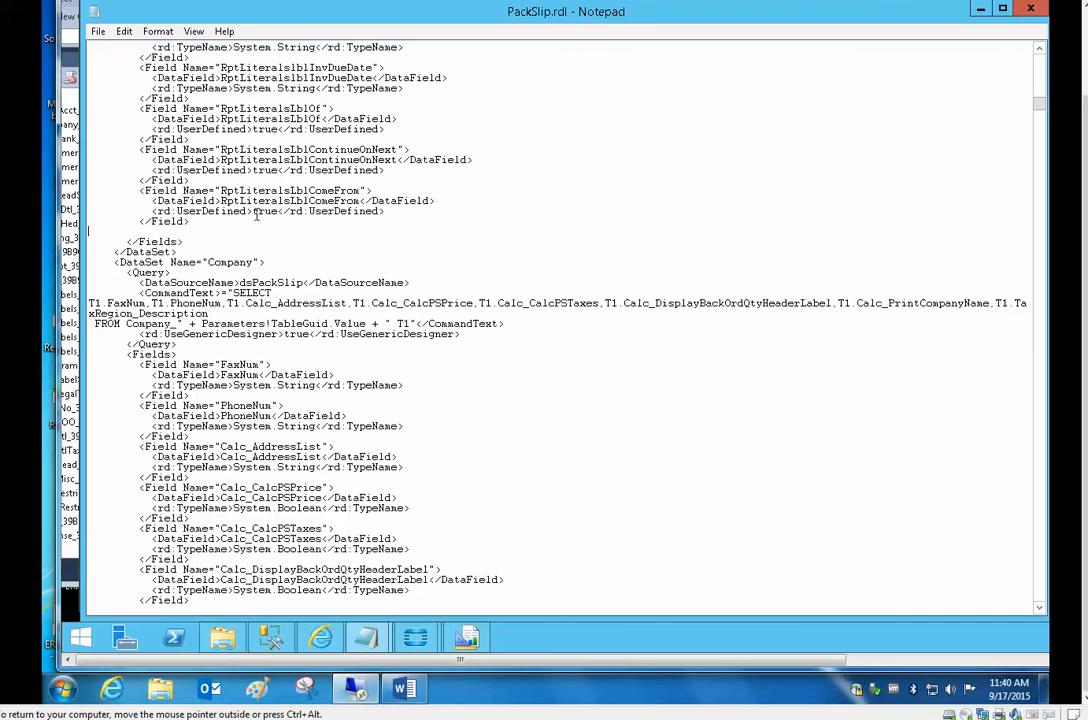
pyautogui.hotkey('ctrl', 'v')
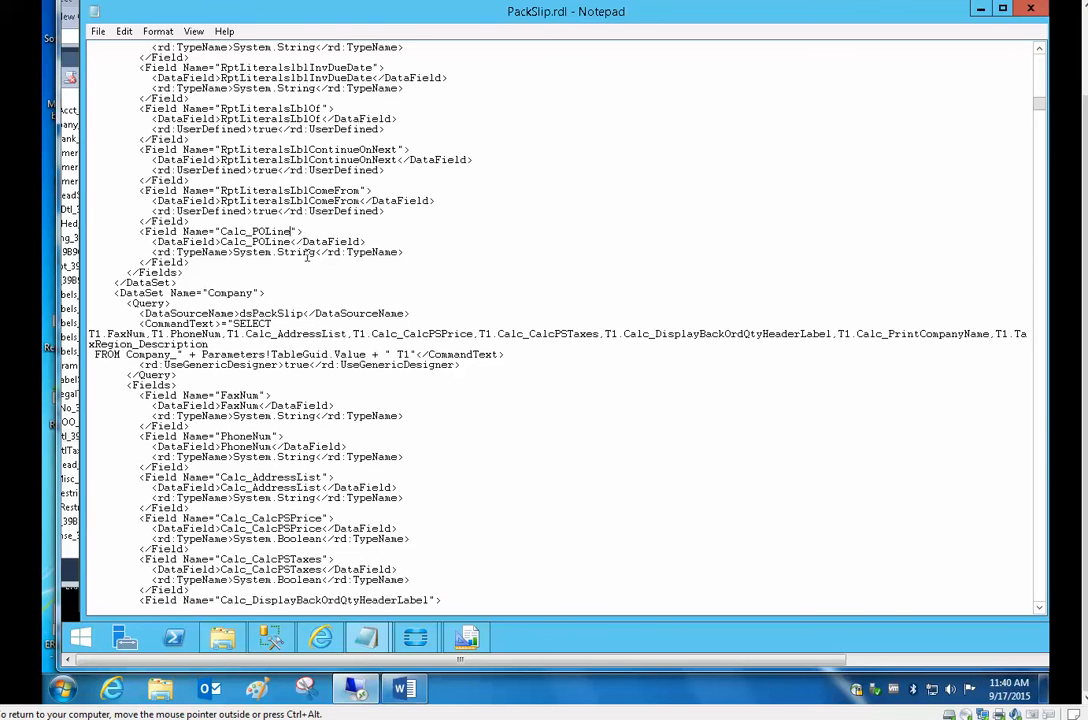
# - Change the Field Name of the pasted block to InvoiceComment
pyautogui.press('BackSpace')
pyautogui.press('BackSpace')
pyautogui.press('BackSpace')
pyautogui.press('BackSpace')
pyautogui.press('BackSpace')
pyautogui.press('BackSpace')
pyautogui.press('BackSpace')
pyautogui.press('BackSpace')
pyautogui.press('BackSpace')
pyautogui.press('BackSpace')
pyautogui.press('BackSpace')
pyautogui.write('InvoiceComment')
# - Set the DataField value of the pasted block to InvoiceComment
pyautogui.click(292, 242)
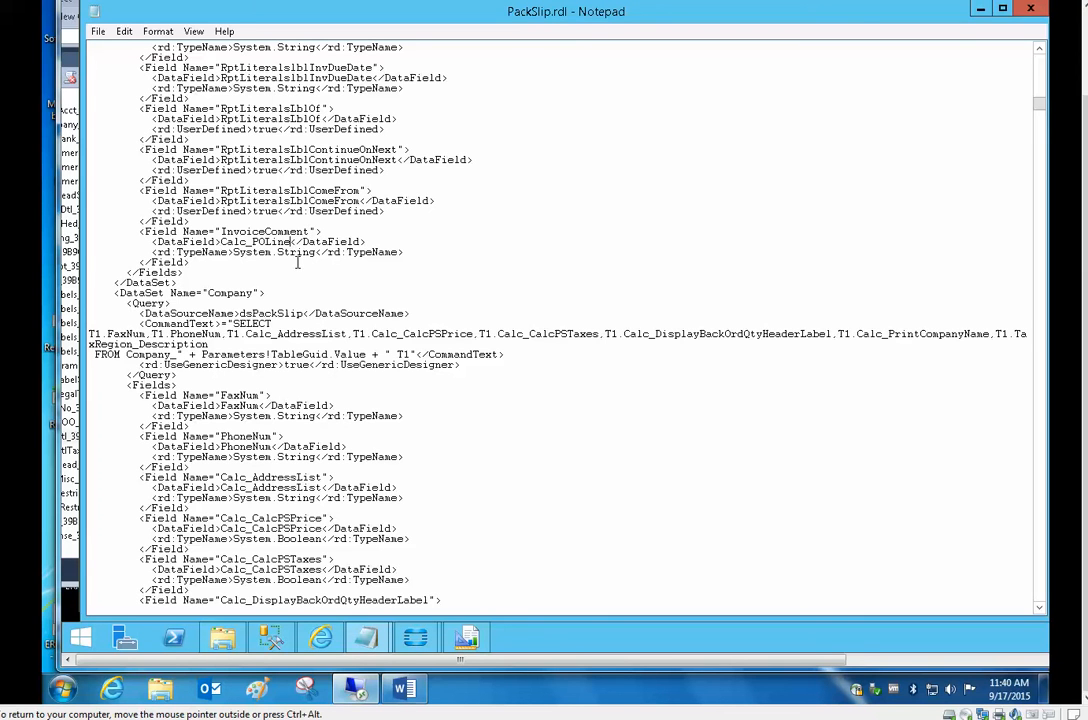
pyautogui.press('BackSpace')
pyautogui.press('BackSpace')
pyautogui.press('BackSpace')
pyautogui.press('BackSpace')
pyautogui.press('BackSpace')
pyautogui.press('BackSpace')
pyautogui.press('BackSpace')
pyautogui.press('BackSpace')
pyautogui.press('BackSpace')
pyautogui.press('BackSpace')
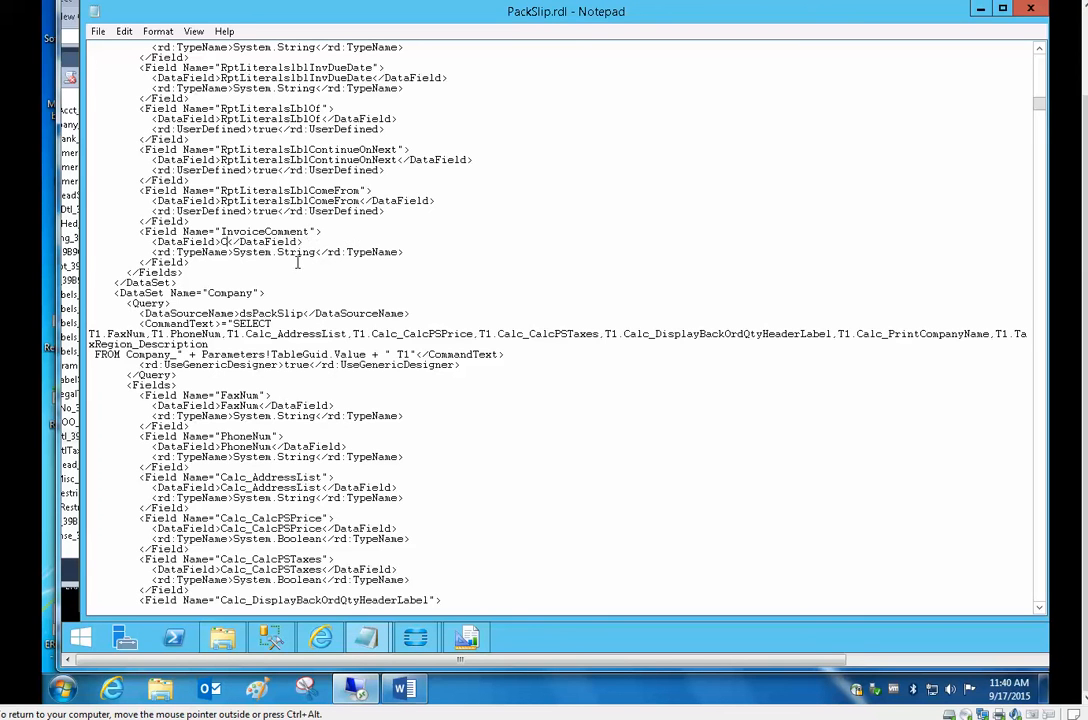
pyautogui.press('BackSpace')
pyautogui.write('InvoiceComm')
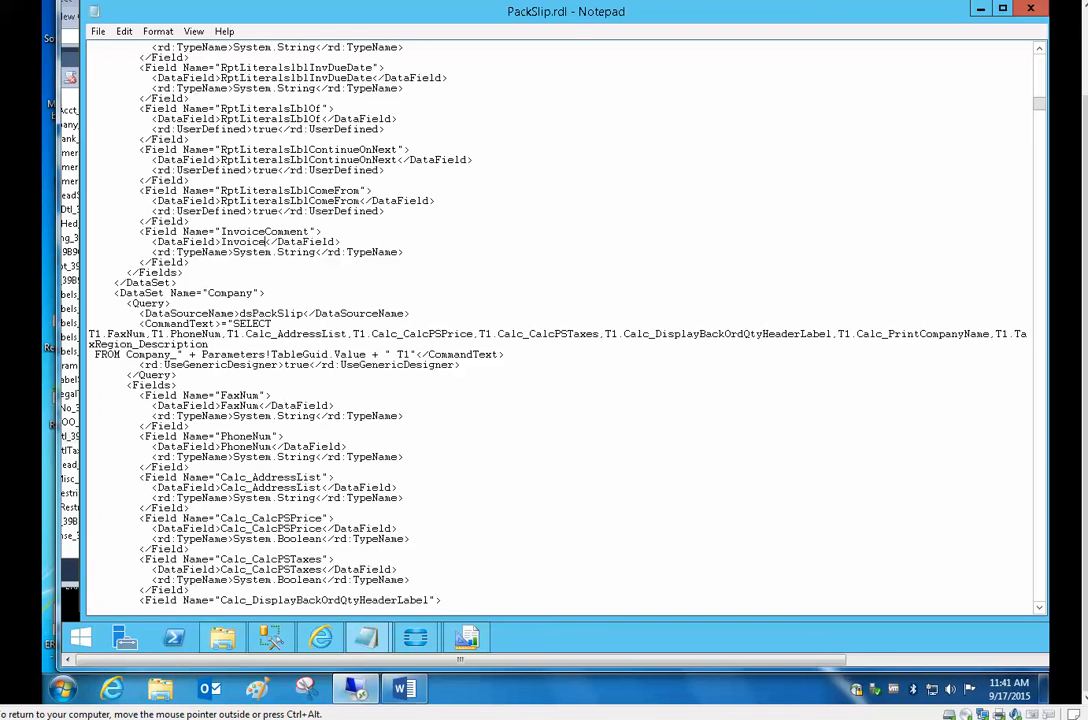
pyautogui.write('ent')
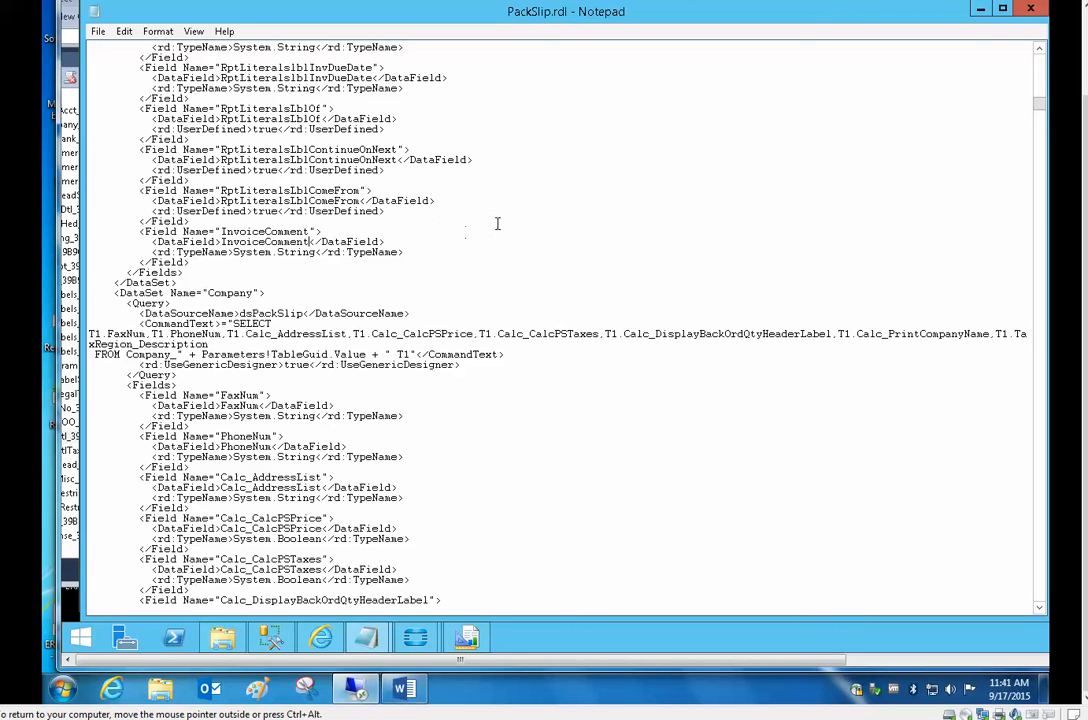
# - Save PackSlip.rdl, and close both Notepad and Report Builder
pyautogui.click(100, 32)
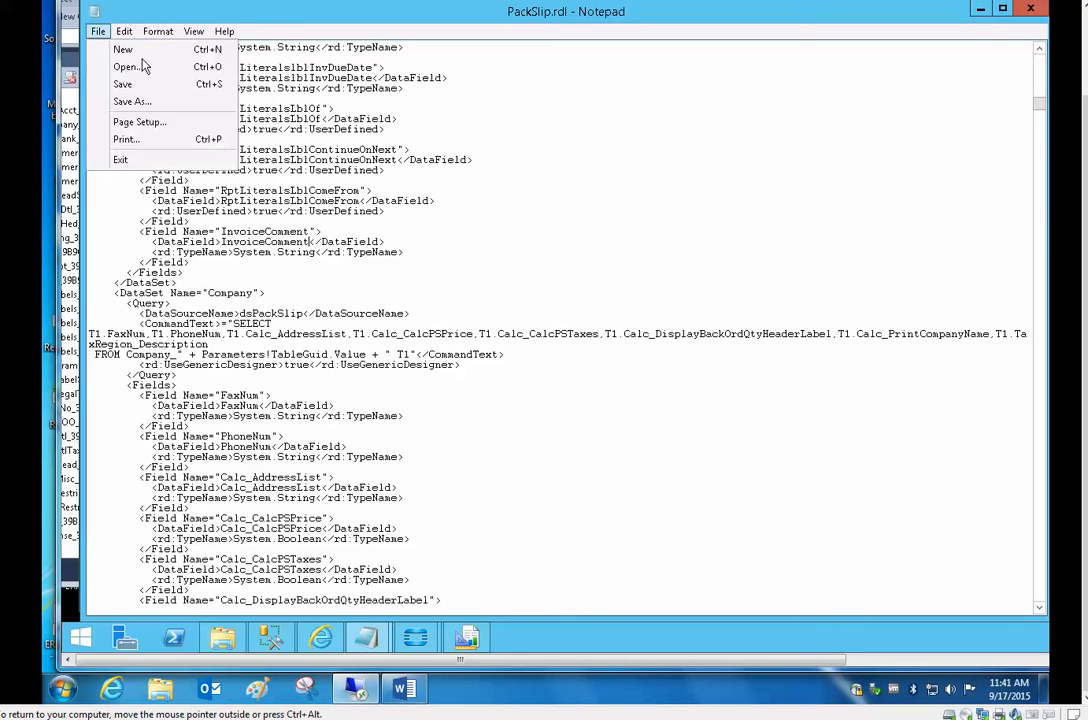
pyautogui.click(116, 84)
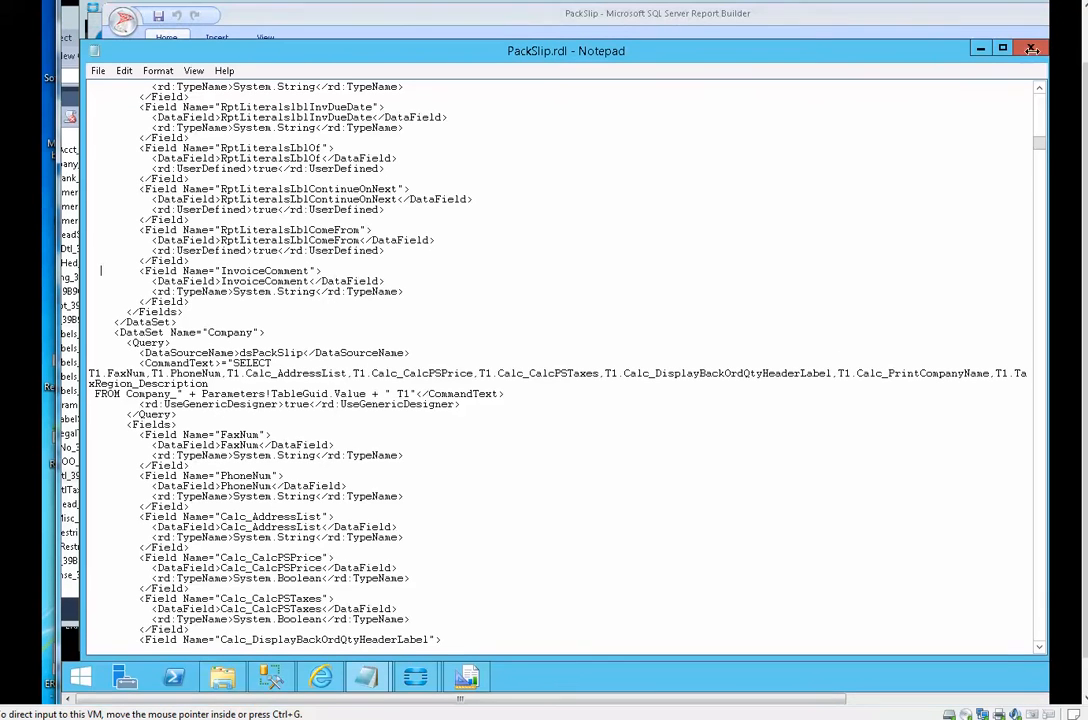
pyautogui.click(1030, 50)
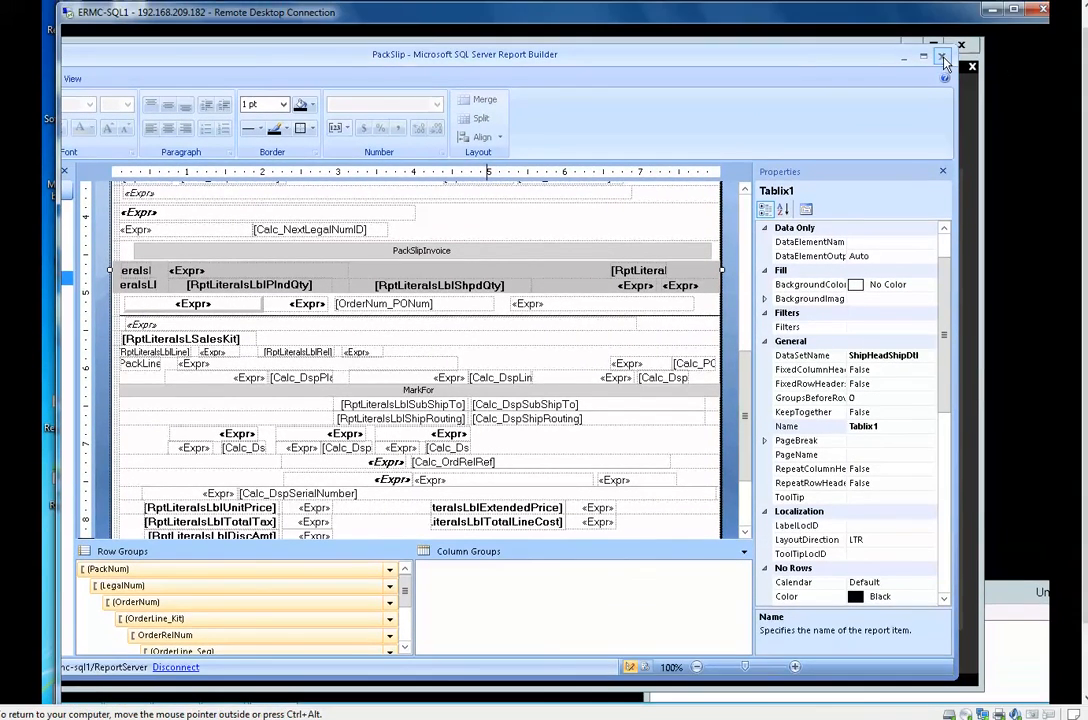
pyautogui.click(942, 57)
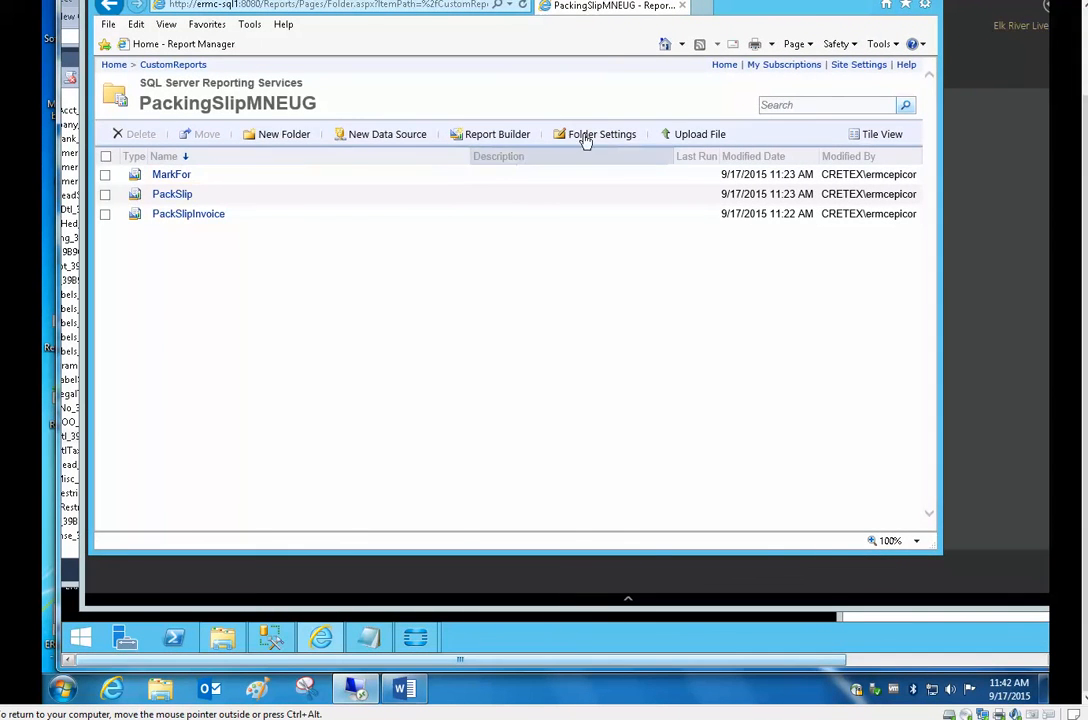
# - Upload PackSlip.rdl to the PackingSlipMNEUG folder in Report Manager under the name PackSlip, overwriting the existing item
pyautogui.click(703, 140)
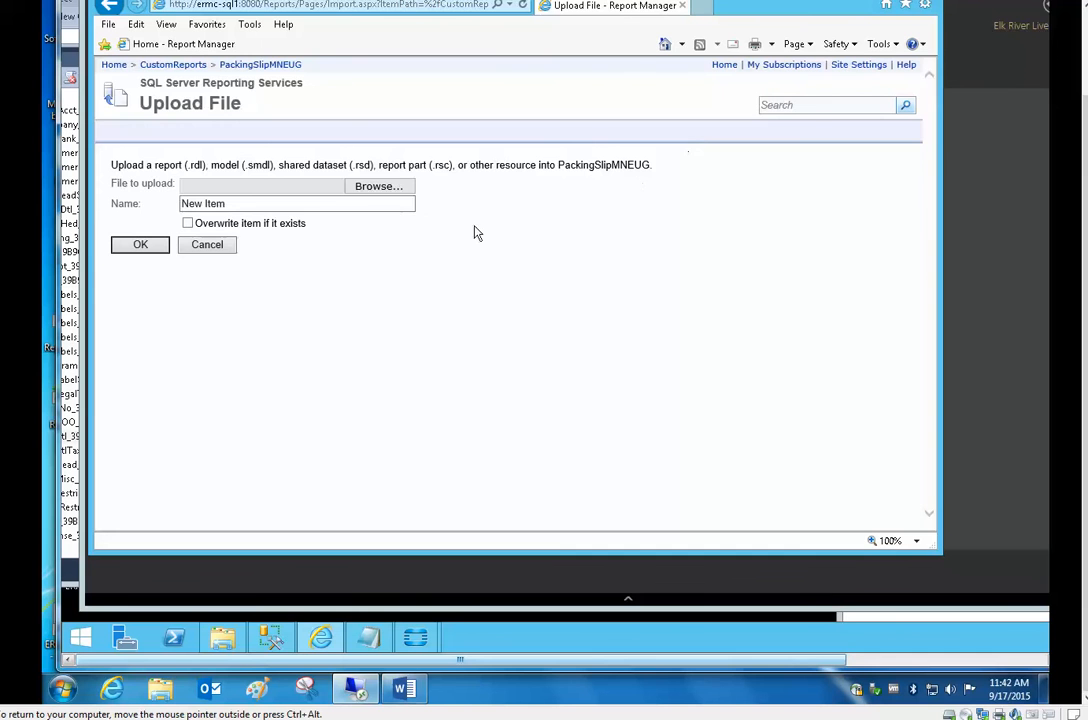
pyautogui.click(408, 188)
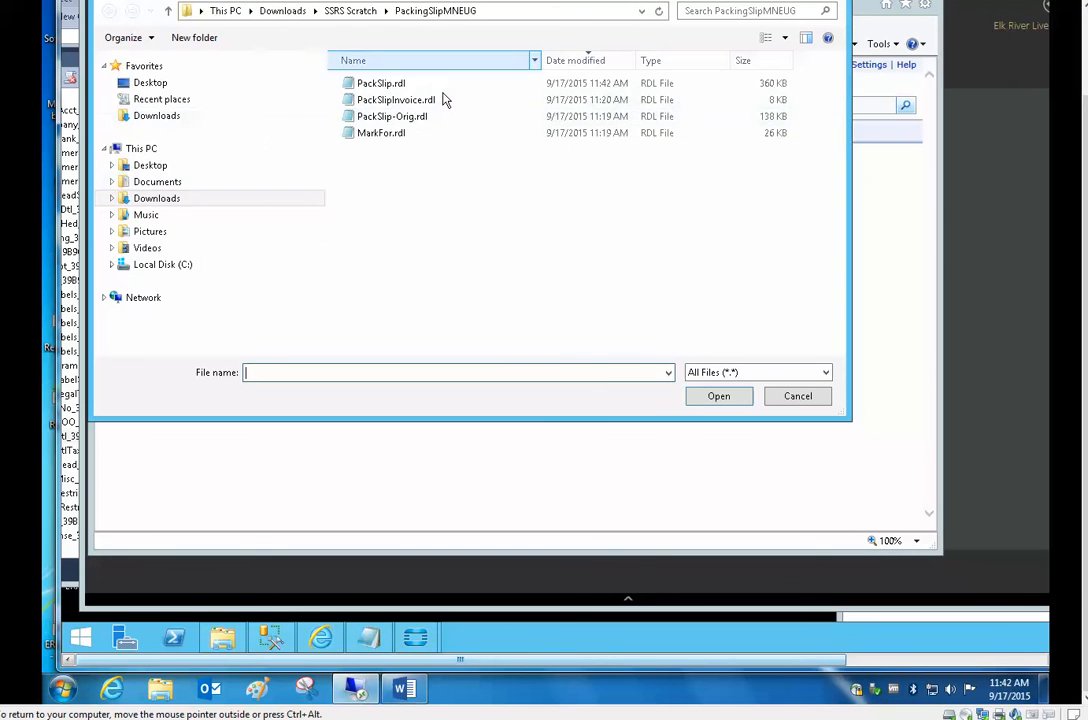
pyautogui.click(385, 84)
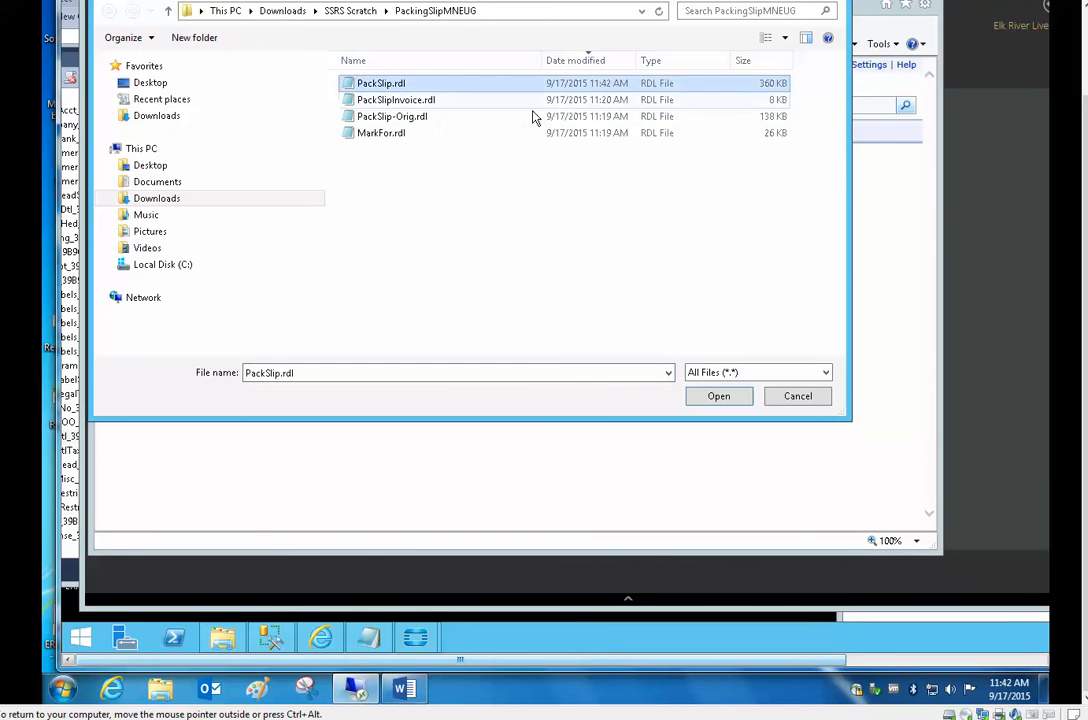
pyautogui.click(699, 401)
pyautogui.click(188, 223)
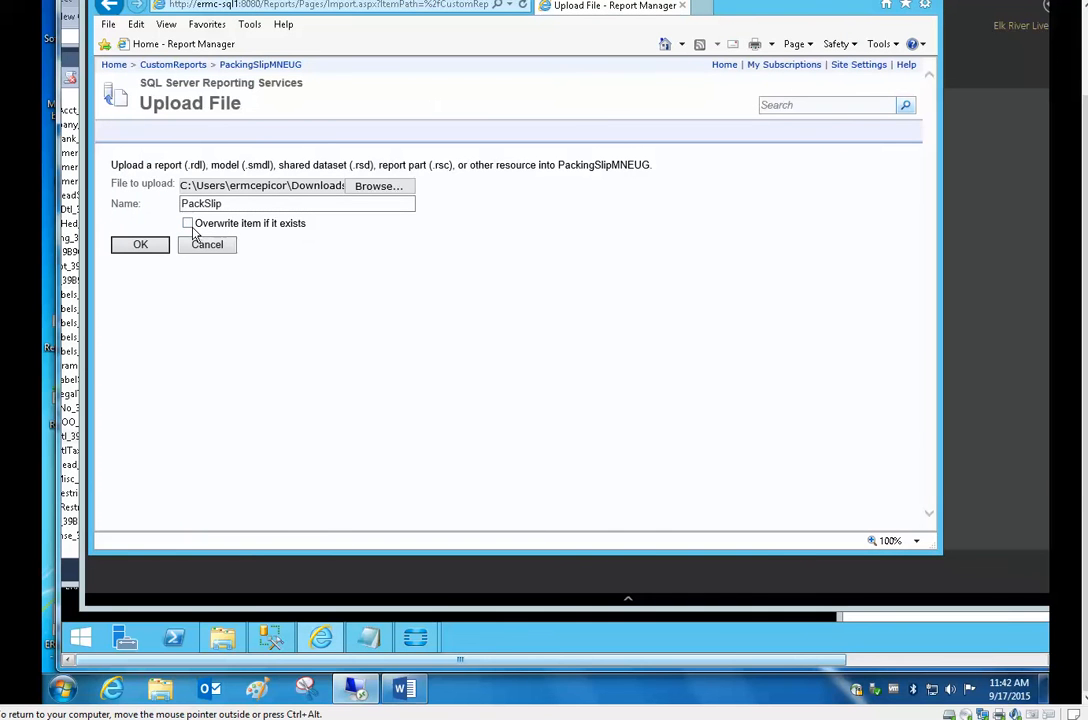
pyautogui.click(141, 245)
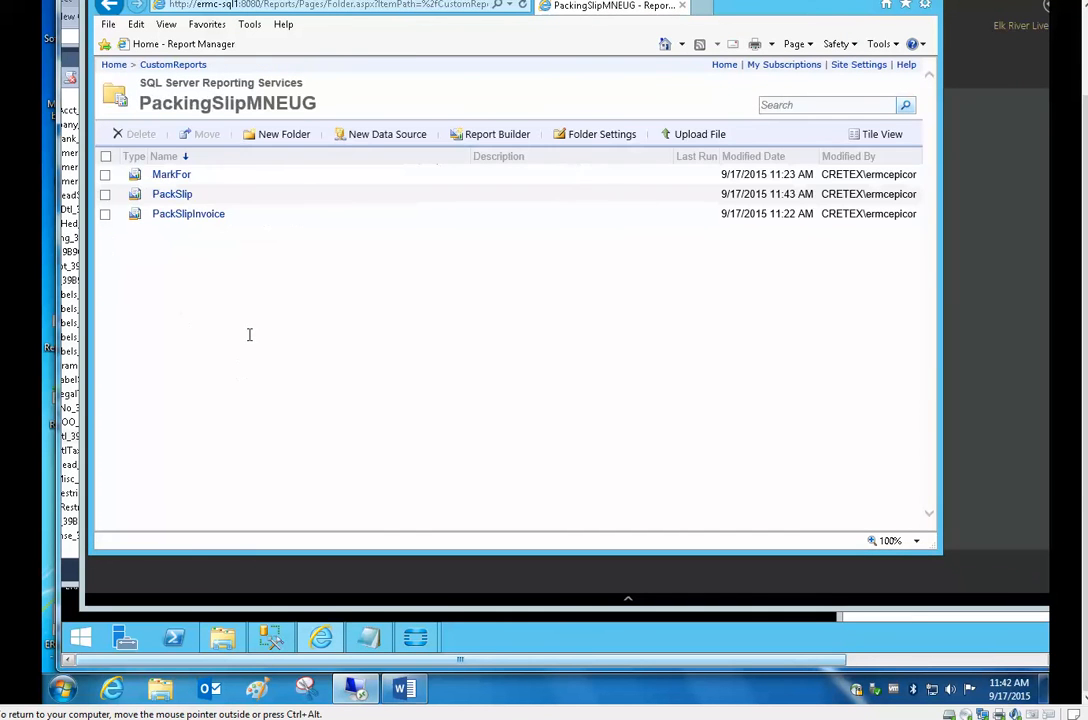
# - Open the PackSlip report from the PackingSlipMNEUG folder for editing in Report Builder, and reposition its window
pyautogui.click(453, 196)
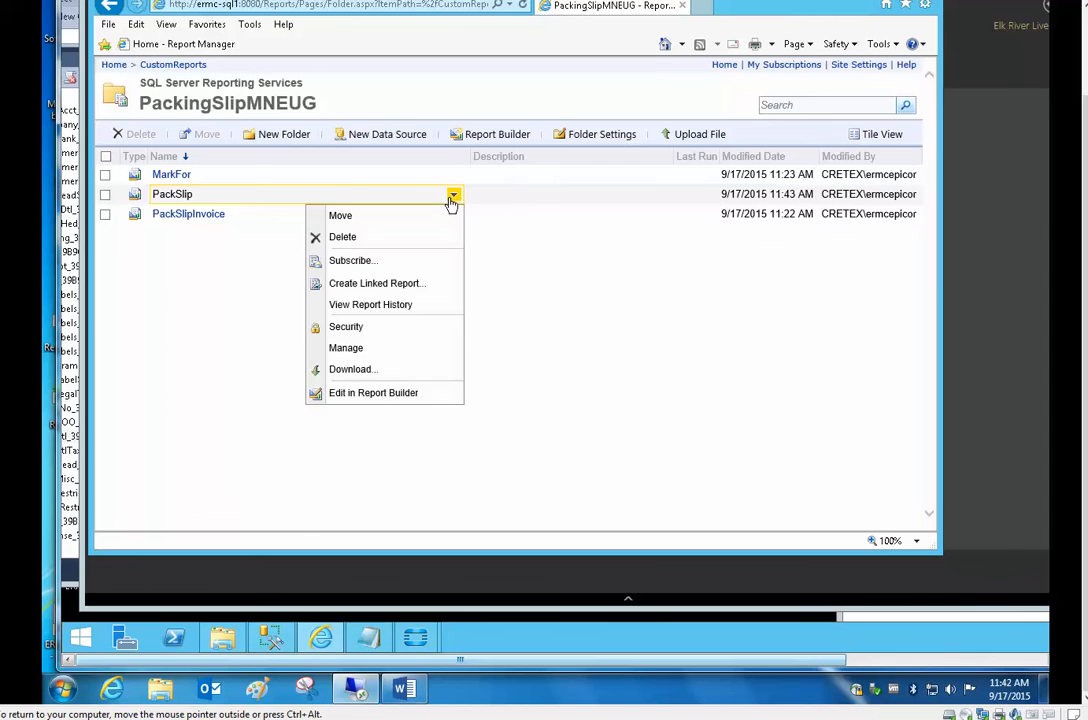
pyautogui.click(421, 394)
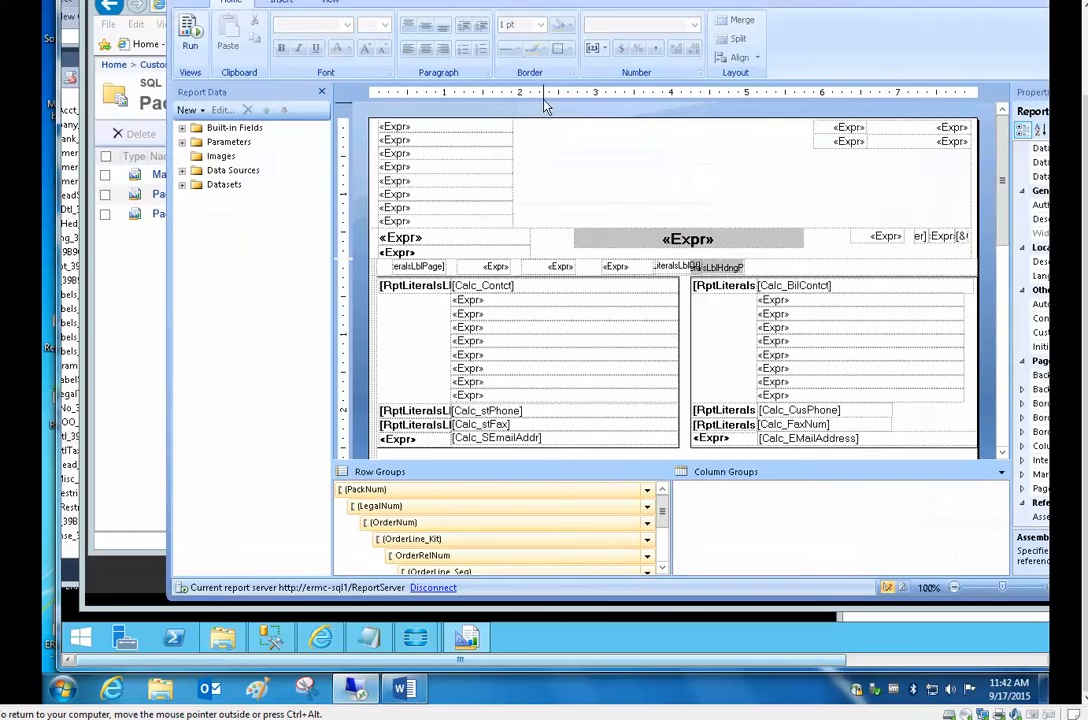
pyautogui.moveTo(1086, 130); pyautogui.dragTo(1086, 85)
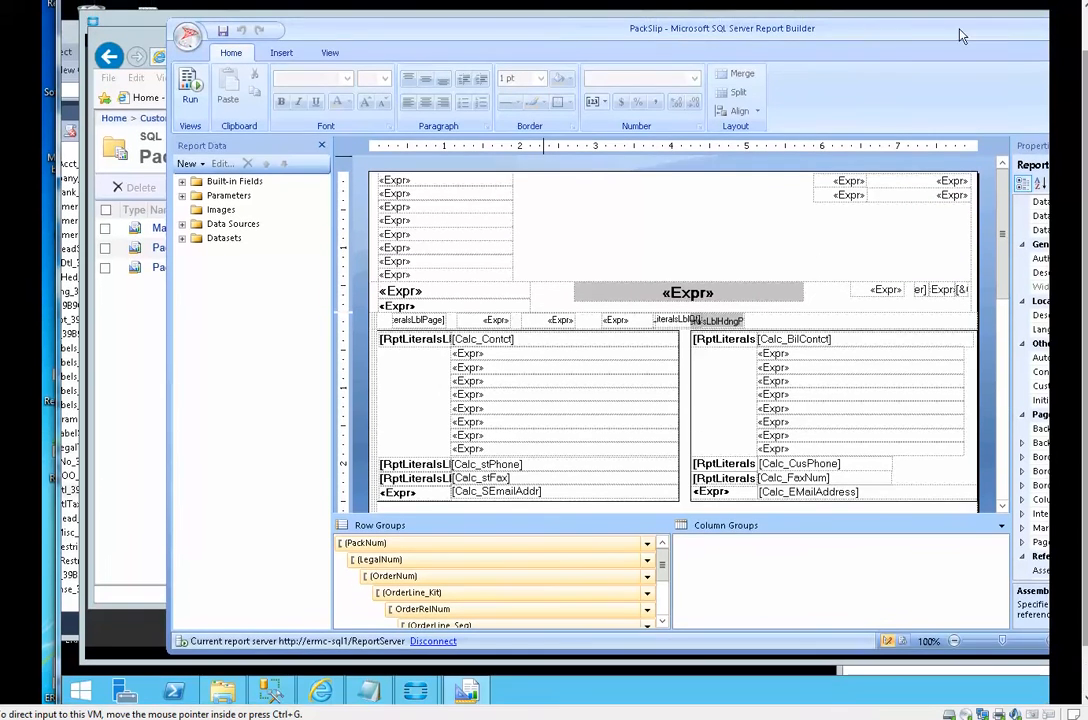
pyautogui.moveTo(547, 29); pyautogui.dragTo(478, 22)
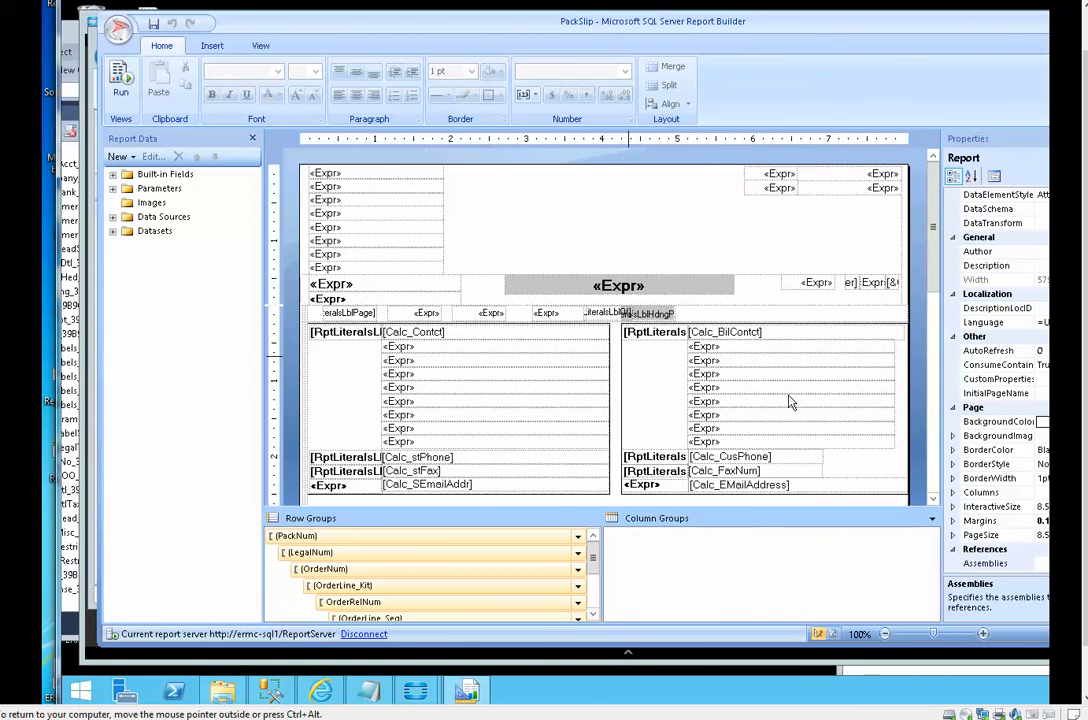
# - Expand the report's datasets, check the ShipHeadShipDtl fields for InvoiceComment, and look through the report layout down to the line details
pyautogui.click(113, 231)
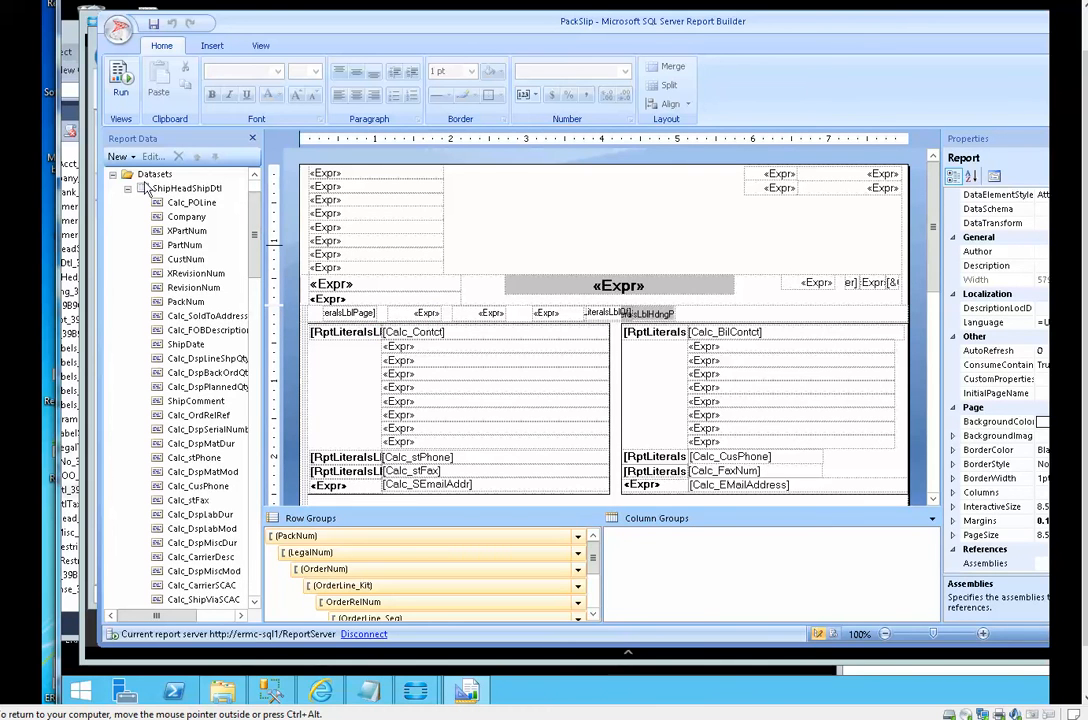
pyautogui.moveTo(256, 237); pyautogui.dragTo(268, 493)
pyautogui.scroll(-5, 206, 465)
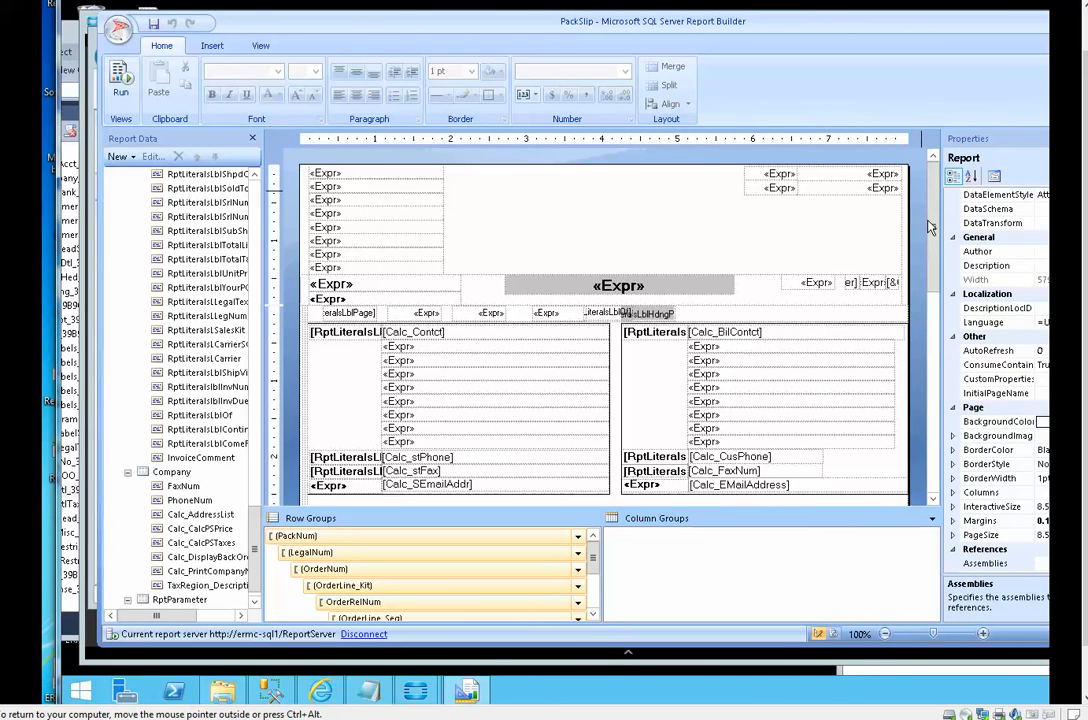
pyautogui.scroll(-2, 945, 290)
pyautogui.scroll(-5, 945, 310)
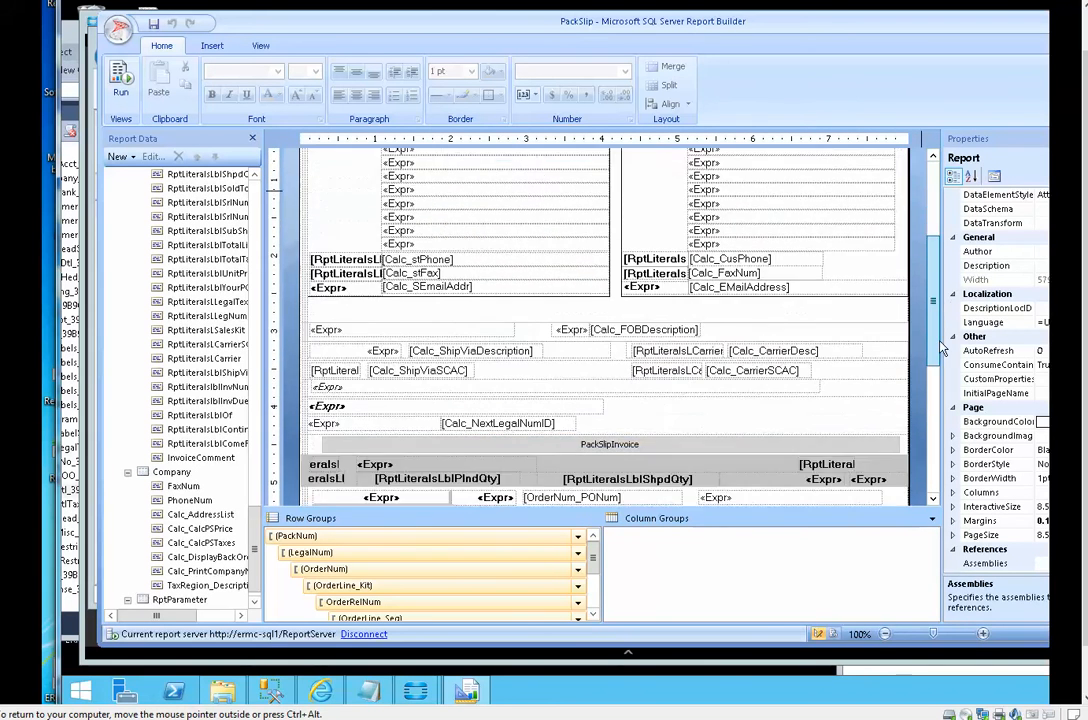
pyautogui.scroll(-2, 930, 440)
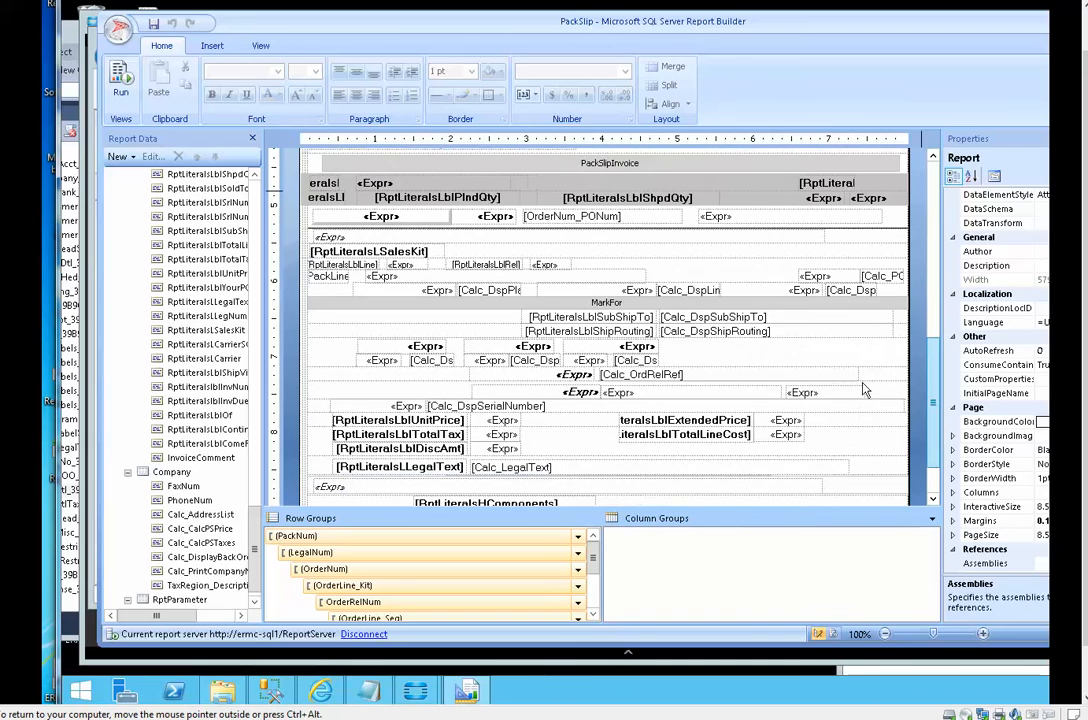
# - Run the report using the TableGuid value copied from the REPORT DATABASE line of the Notepad note
pyautogui.click(120, 85)
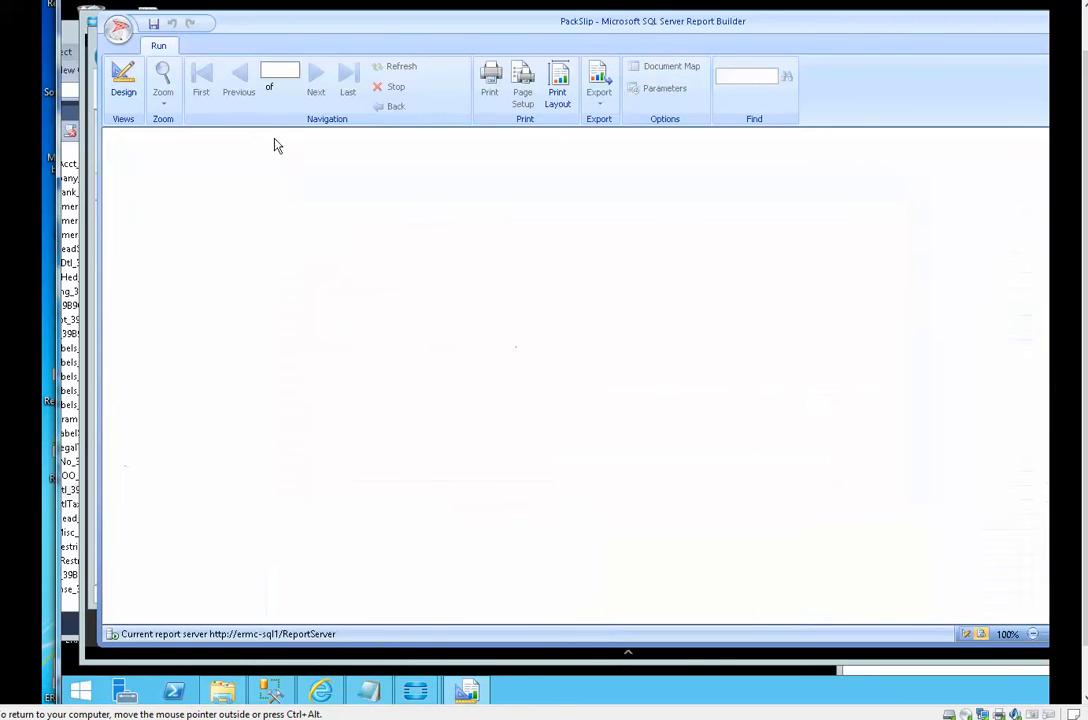
pyautogui.click(206, 143)
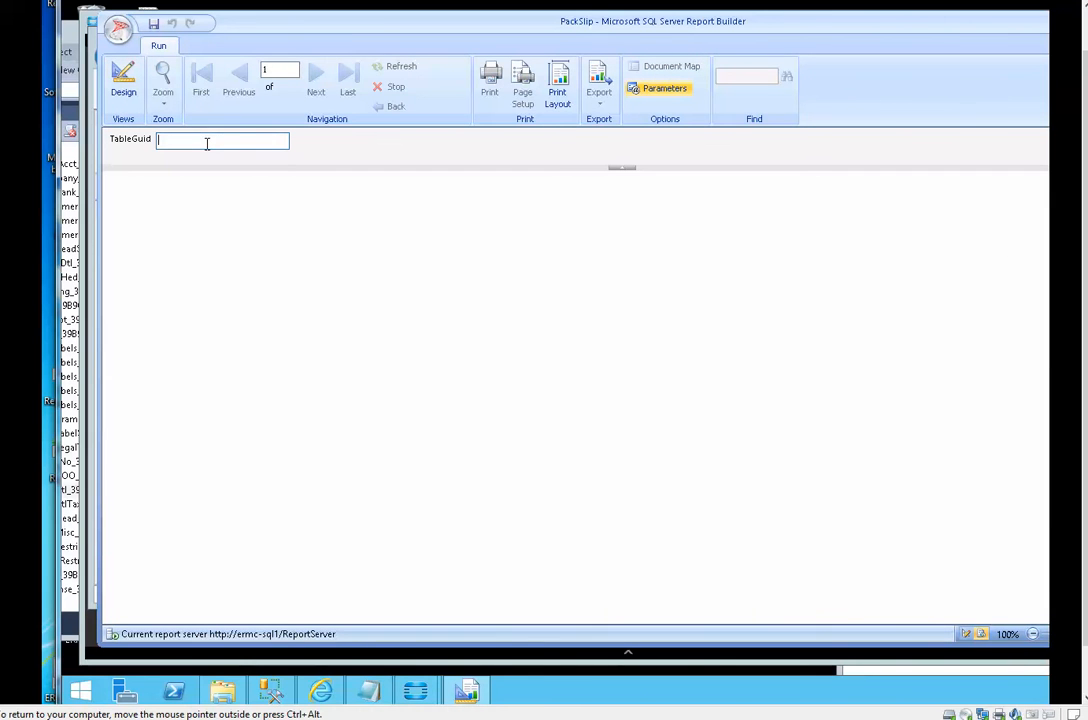
pyautogui.click(928, 672)
pyautogui.doubleClick(1001, 604)
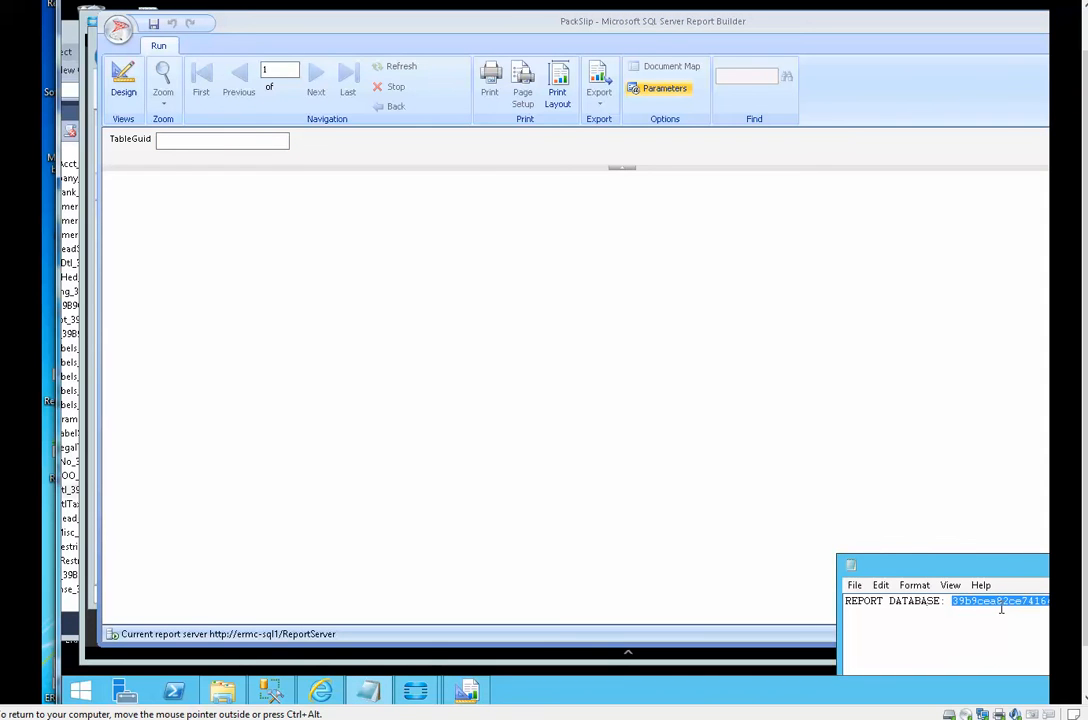
pyautogui.click(253, 139)
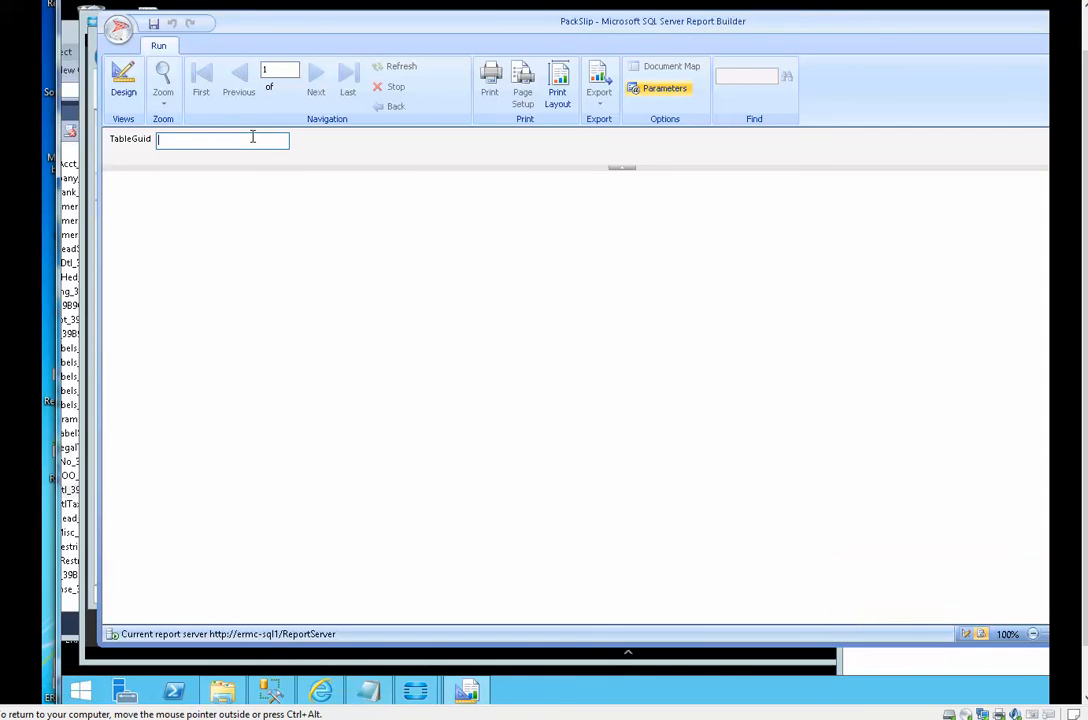
pyautogui.hotkey('ctrl', 'v')
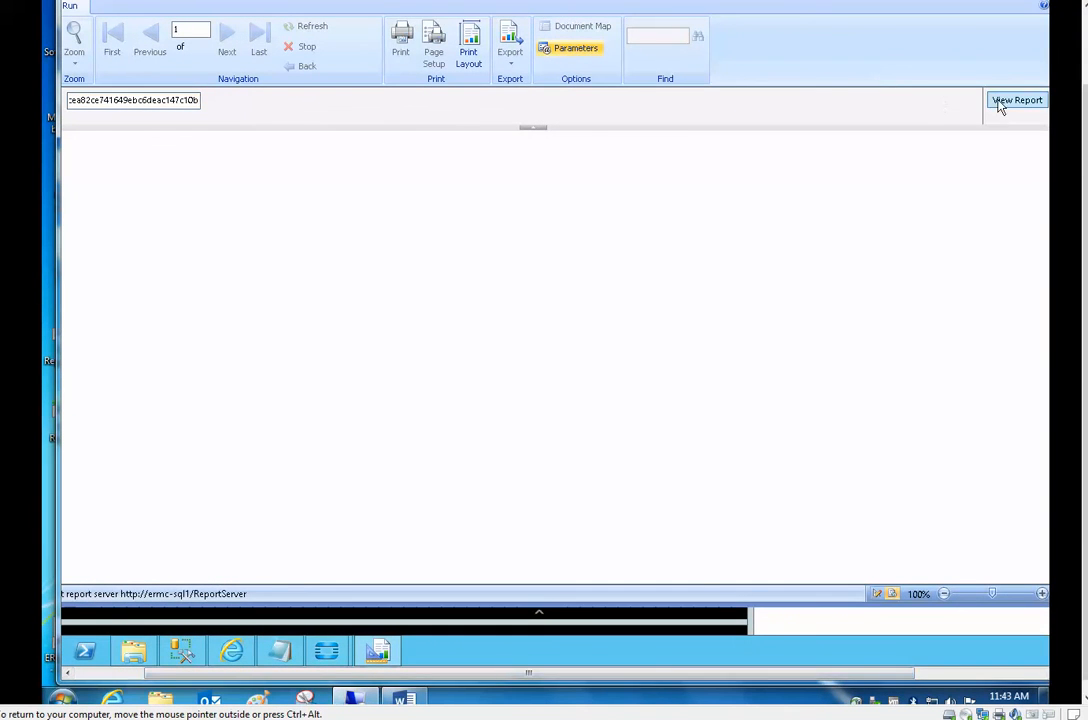
pyautogui.click(1000, 104)
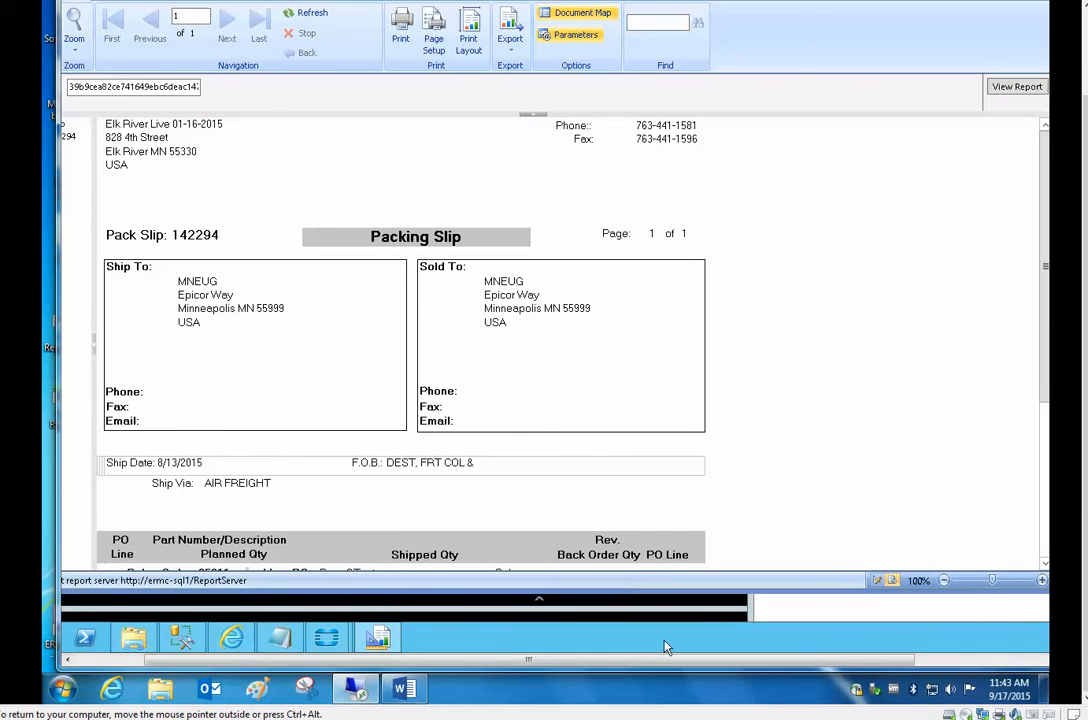
# - Review the rendered packing slip from its header down to the sales order lines
pyautogui.moveTo(606, 660); pyautogui.dragTo(530, 660)
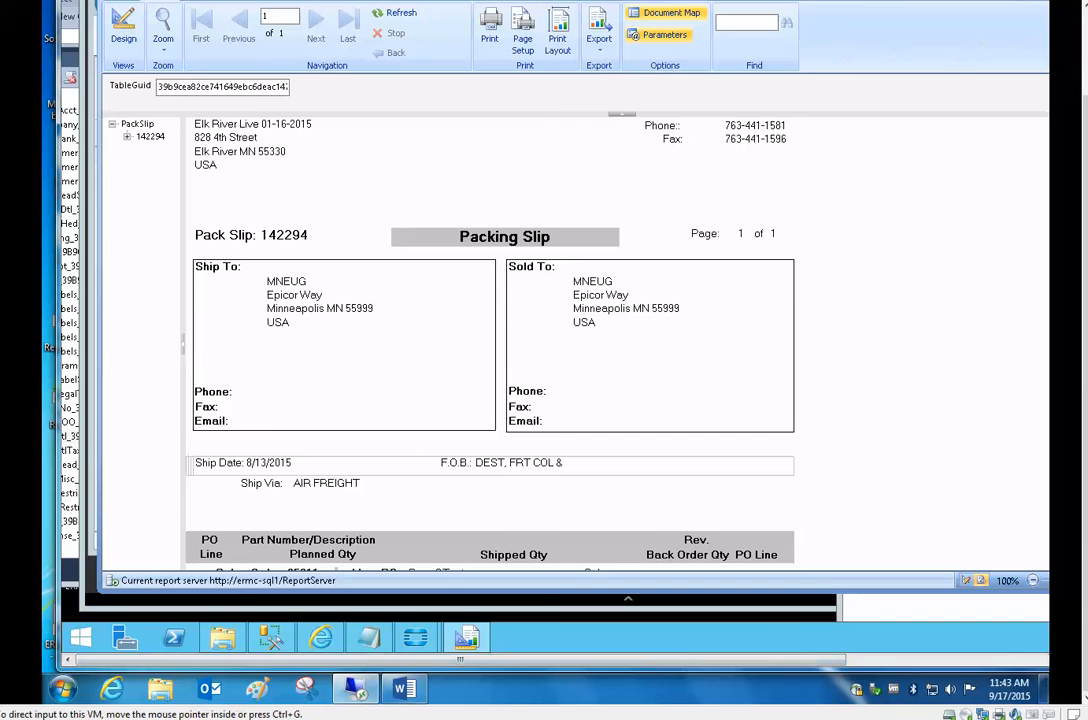
pyautogui.moveTo(1085, 200); pyautogui.dragTo(1085, 157)
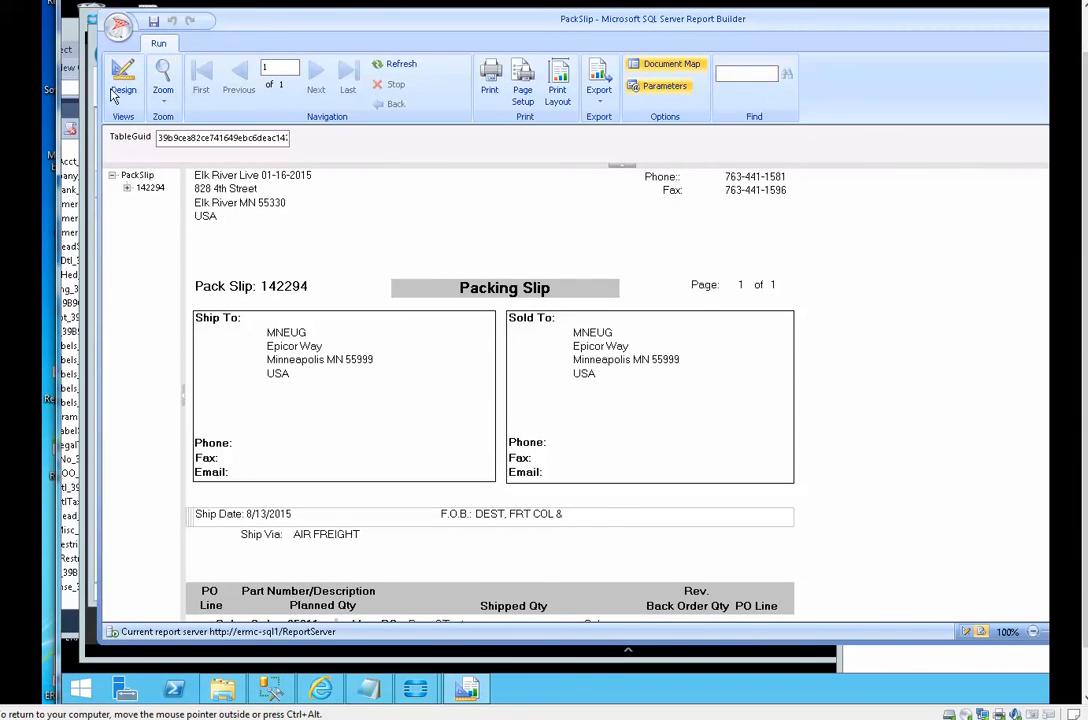
pyautogui.click(121, 91)
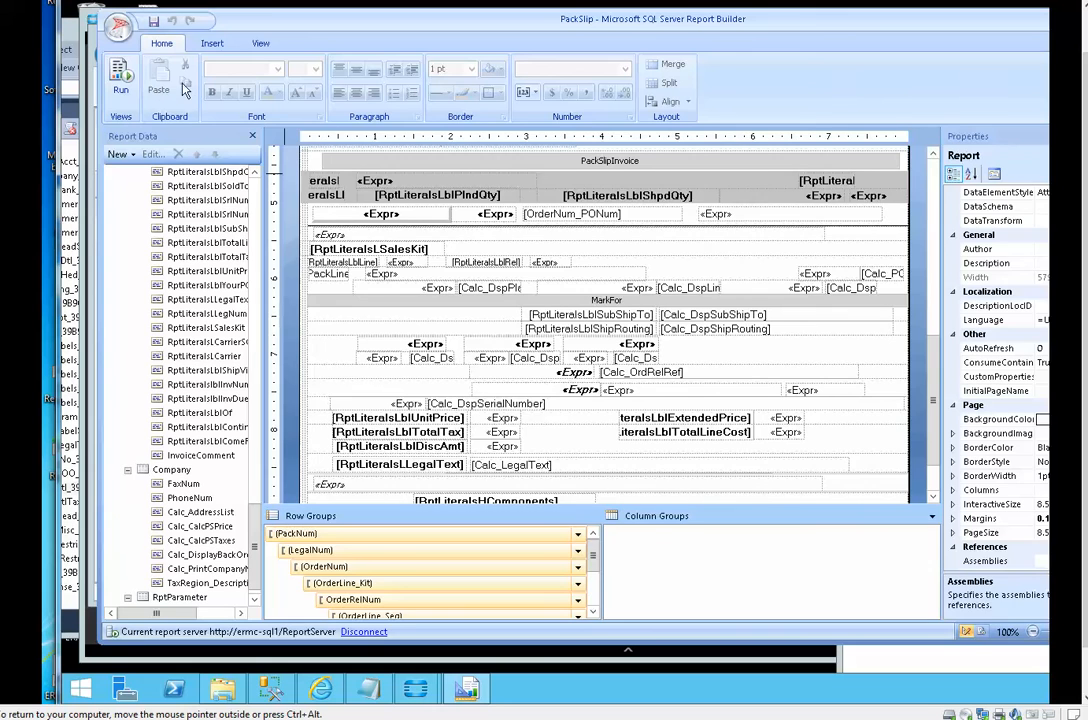
pyautogui.click(119, 78)
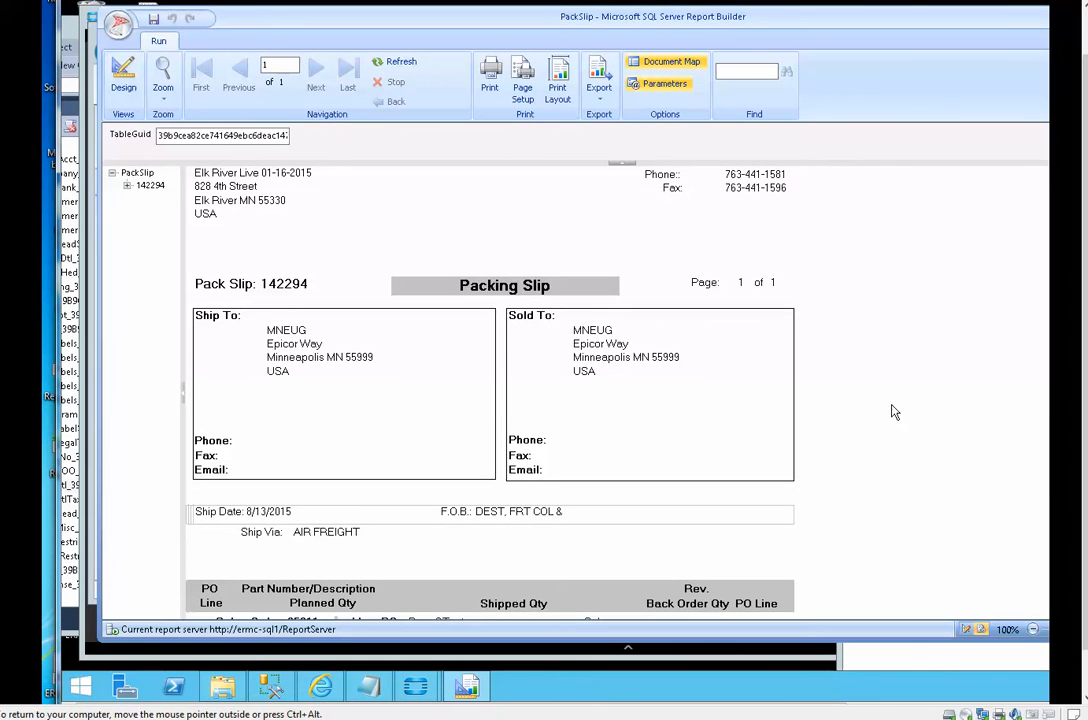
pyautogui.scroll(-5, 895, 412)
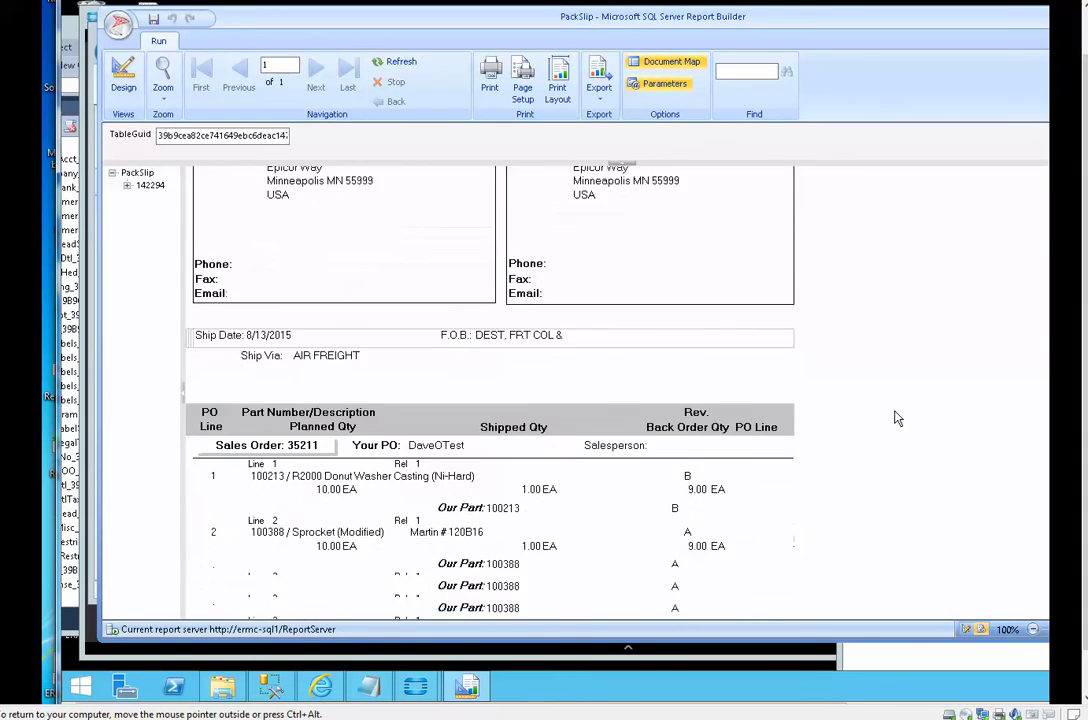
pyautogui.scroll(-3, 897, 418)
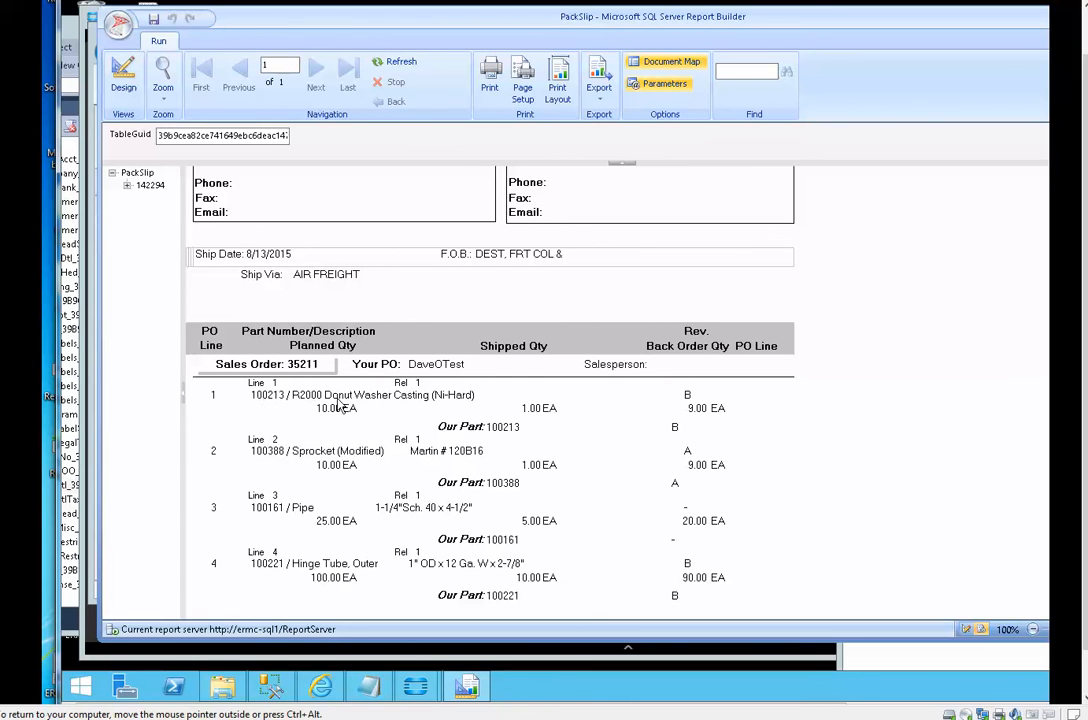
# - Return to the report design, locate the shipment line details, and inspect the properties of the PackLine text box
pyautogui.click(123, 78)
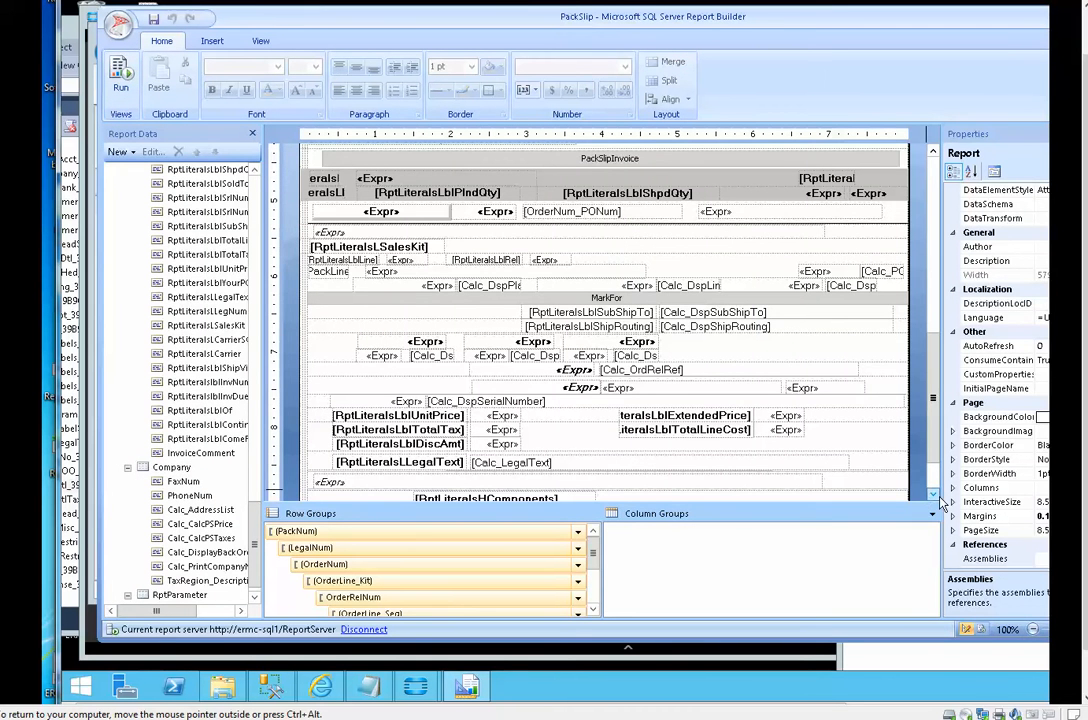
pyautogui.scroll(-3, 905, 470)
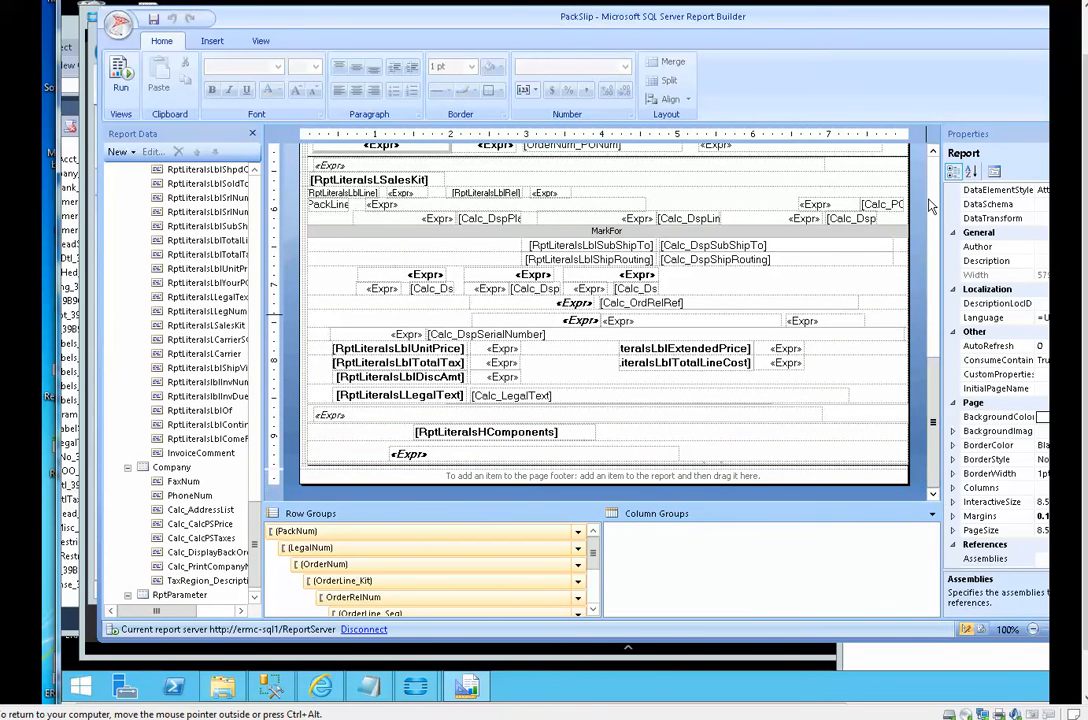
pyautogui.scroll(5, 938, 162)
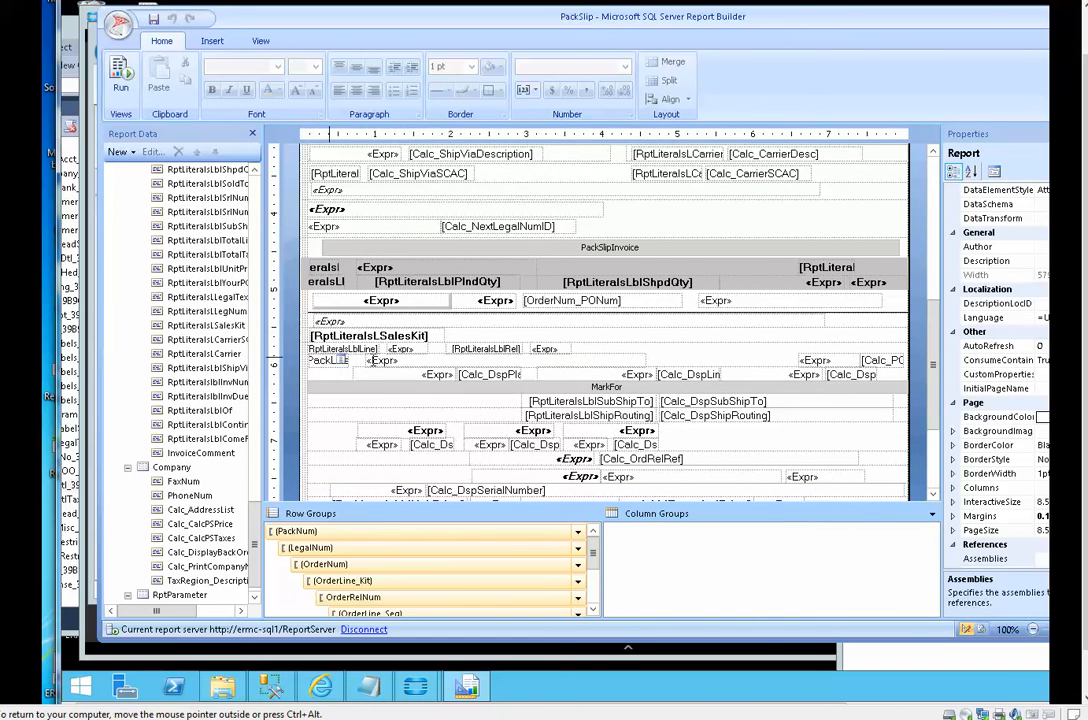
pyautogui.doubleClick(328, 360)
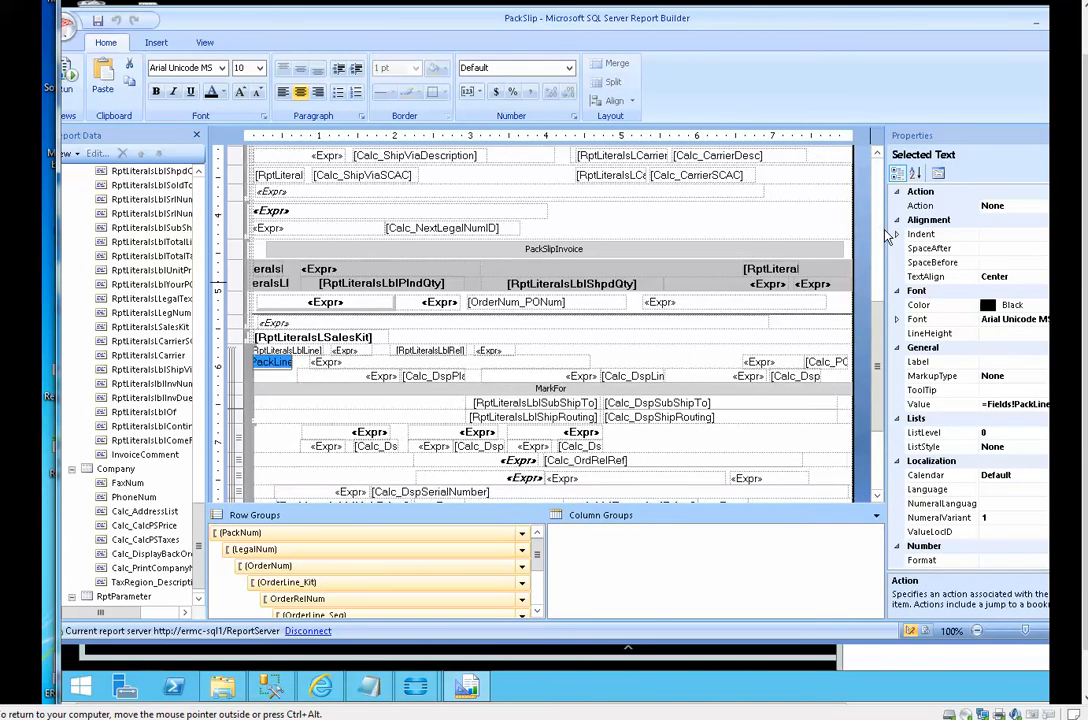
pyautogui.moveTo(886, 234); pyautogui.dragTo(875, 234)
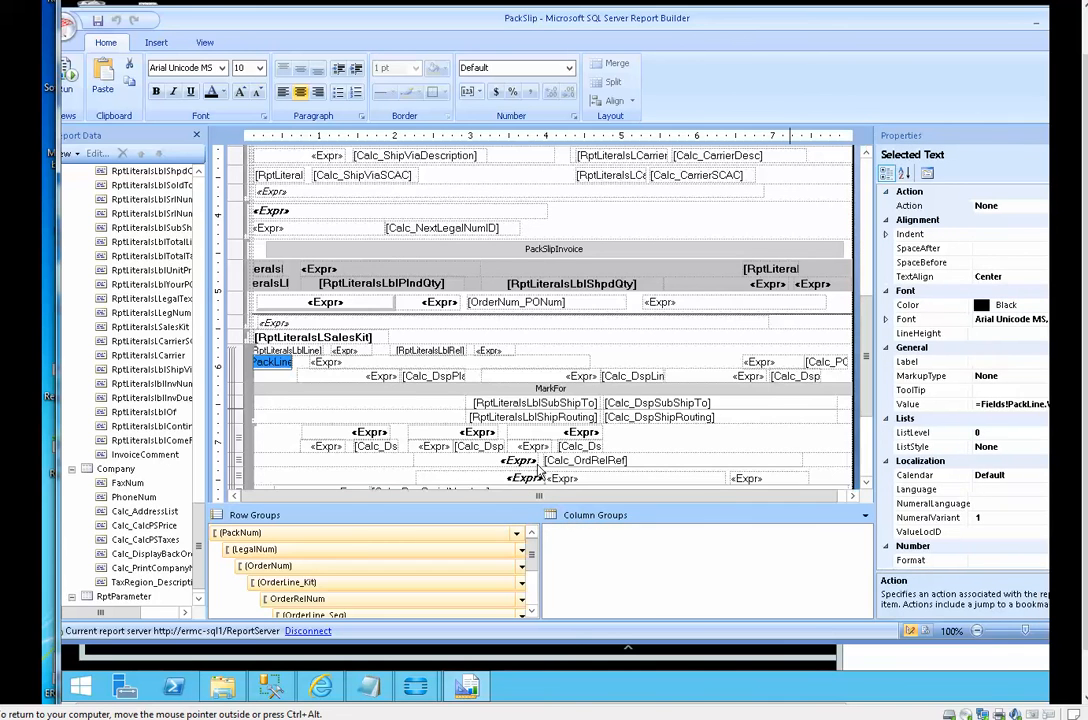
pyautogui.doubleClick(328, 363)
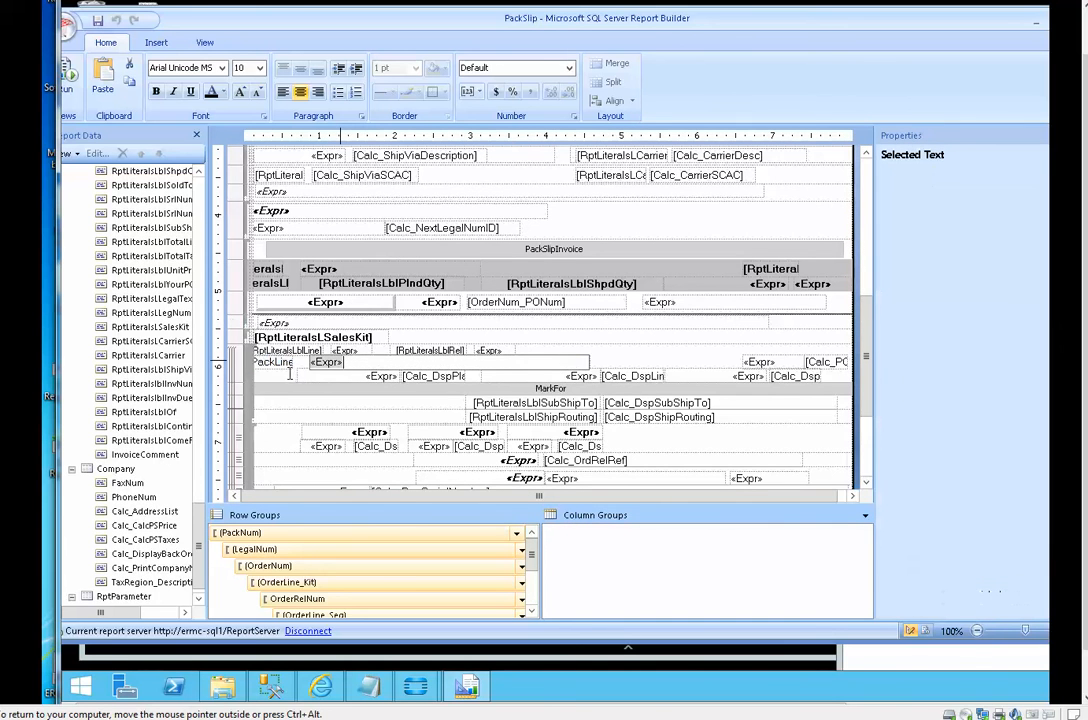
pyautogui.click(268, 380)
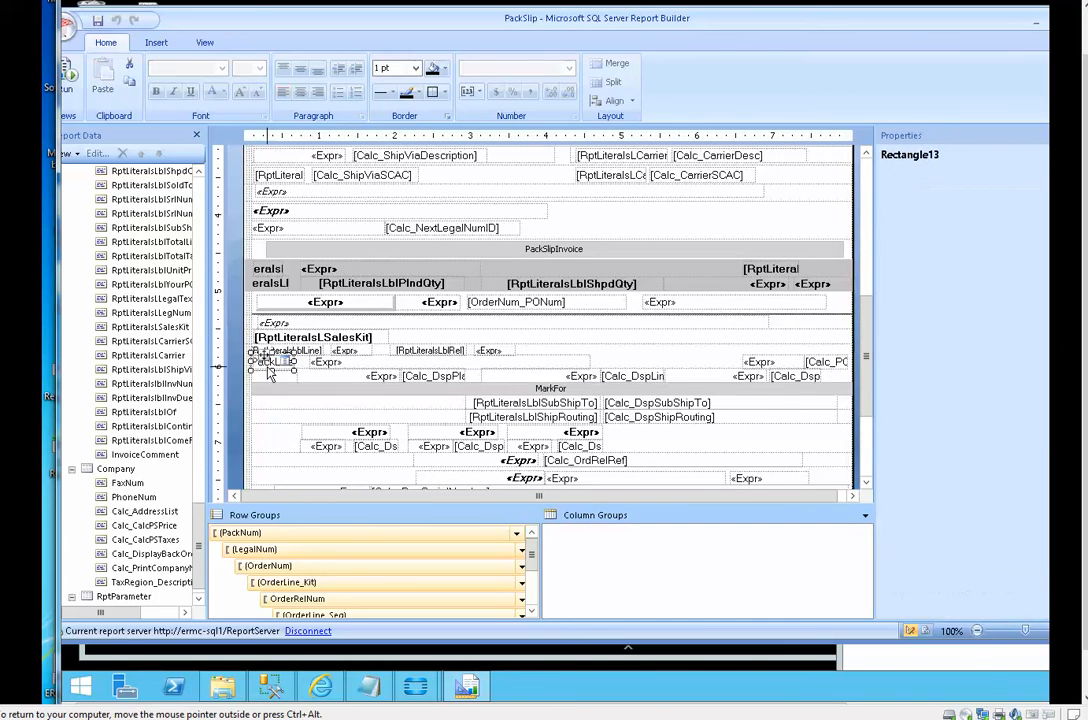
pyautogui.click(272, 370)
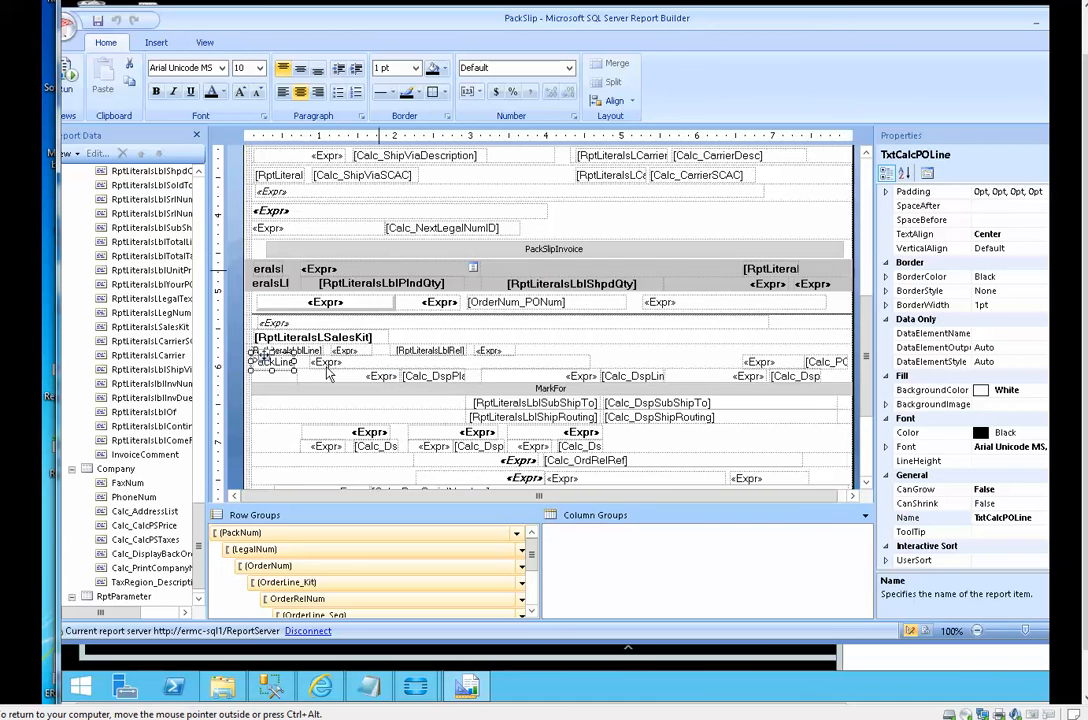
# - Inspect the value expression of the part description text box beside PackLine, and close it without editing
pyautogui.click(320, 360)
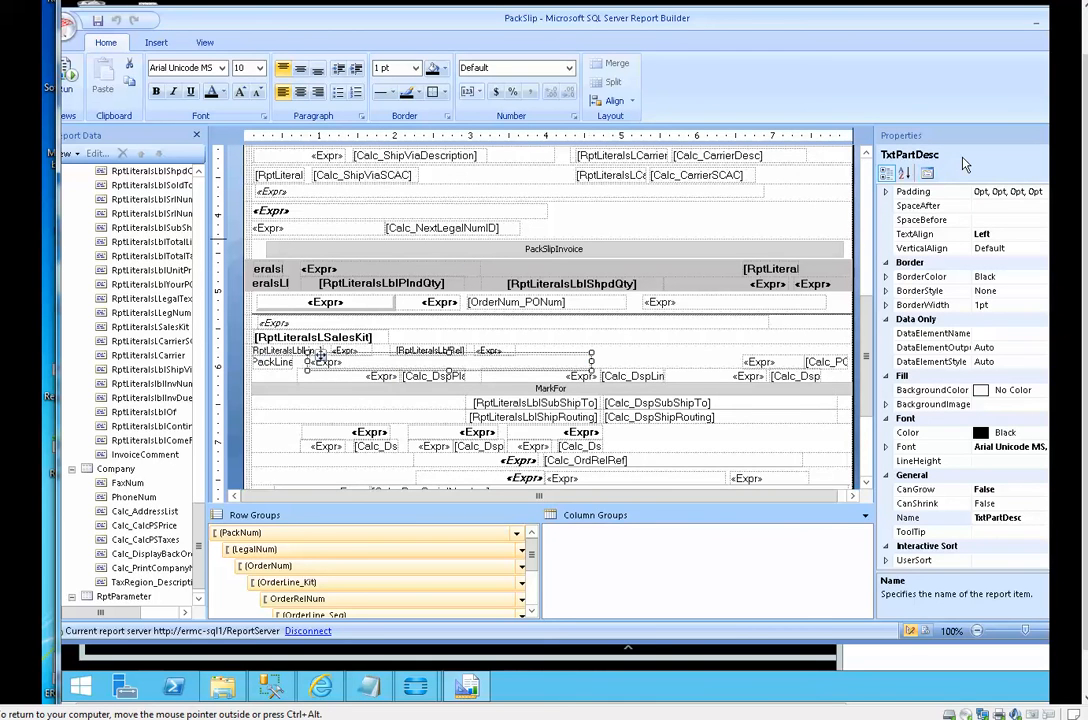
pyautogui.rightClick(320, 360)
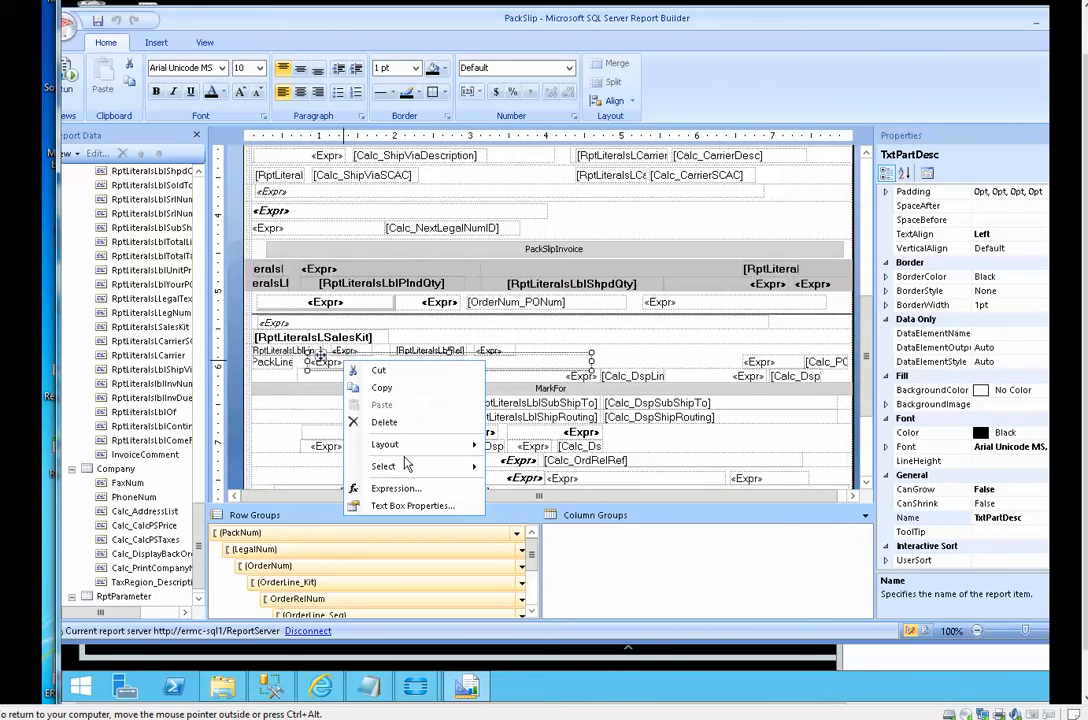
pyautogui.click(380, 486)
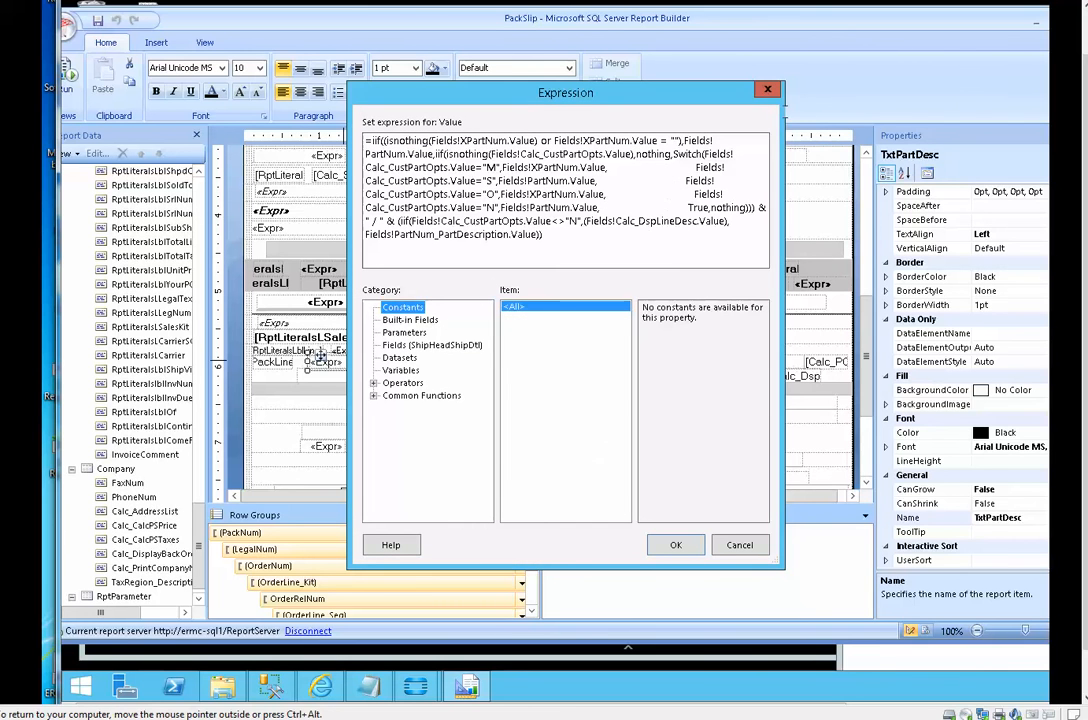
pyautogui.click(768, 90)
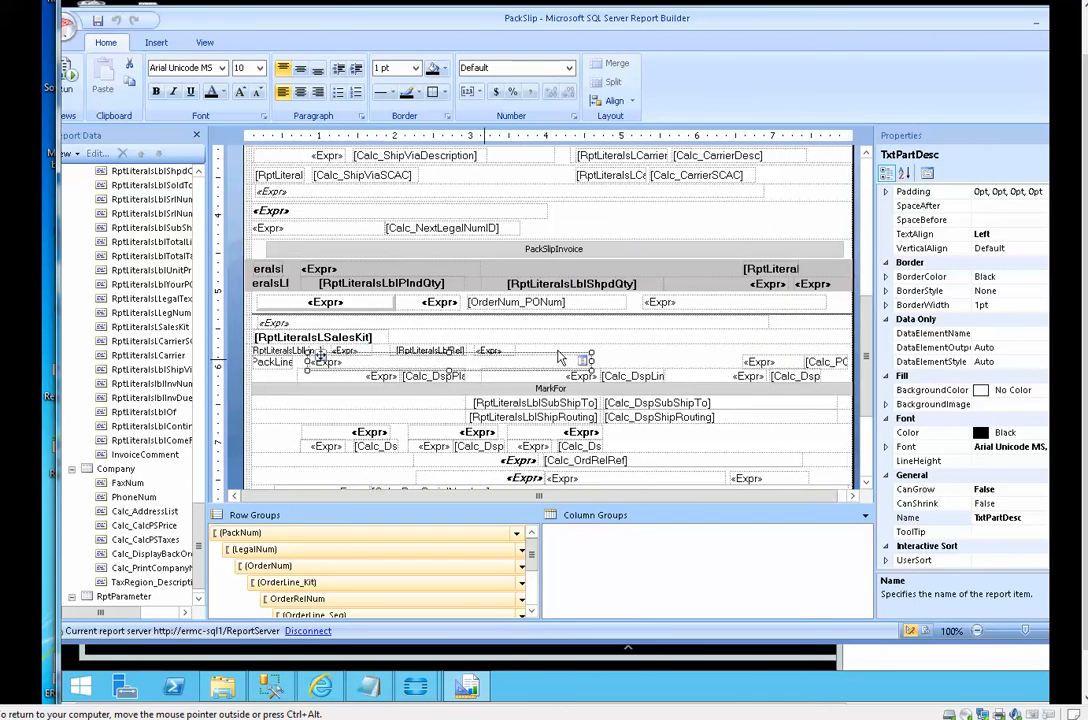
pyautogui.click(616, 365)
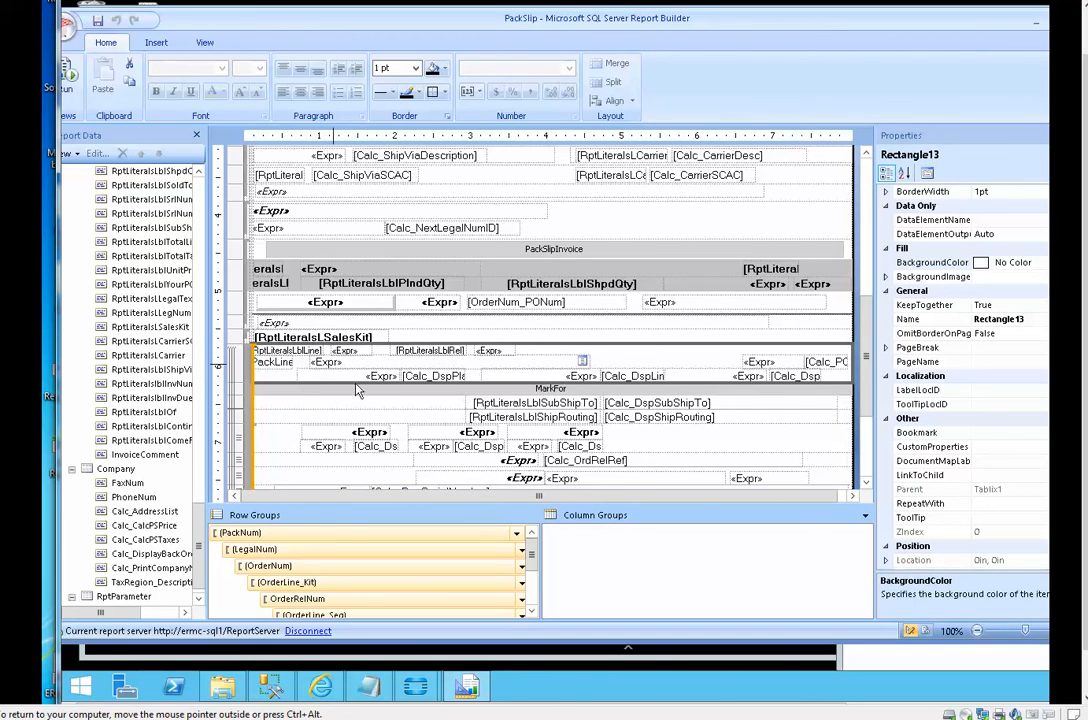
pyautogui.click(866, 483)
pyautogui.click(866, 483)
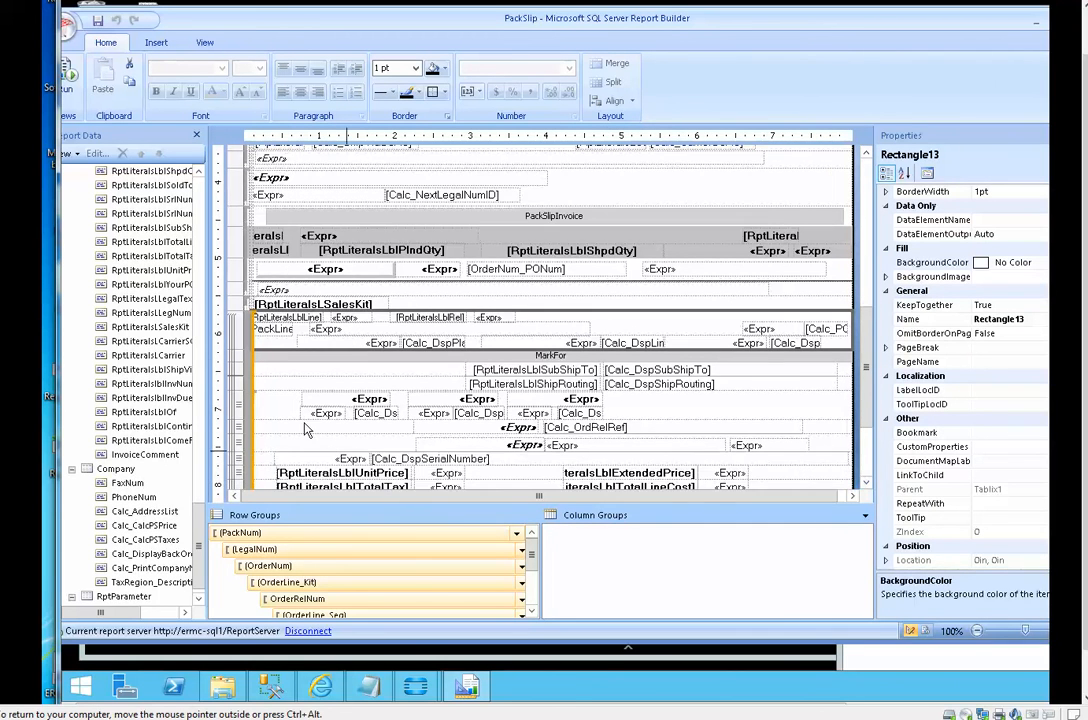
pyautogui.click(239, 336)
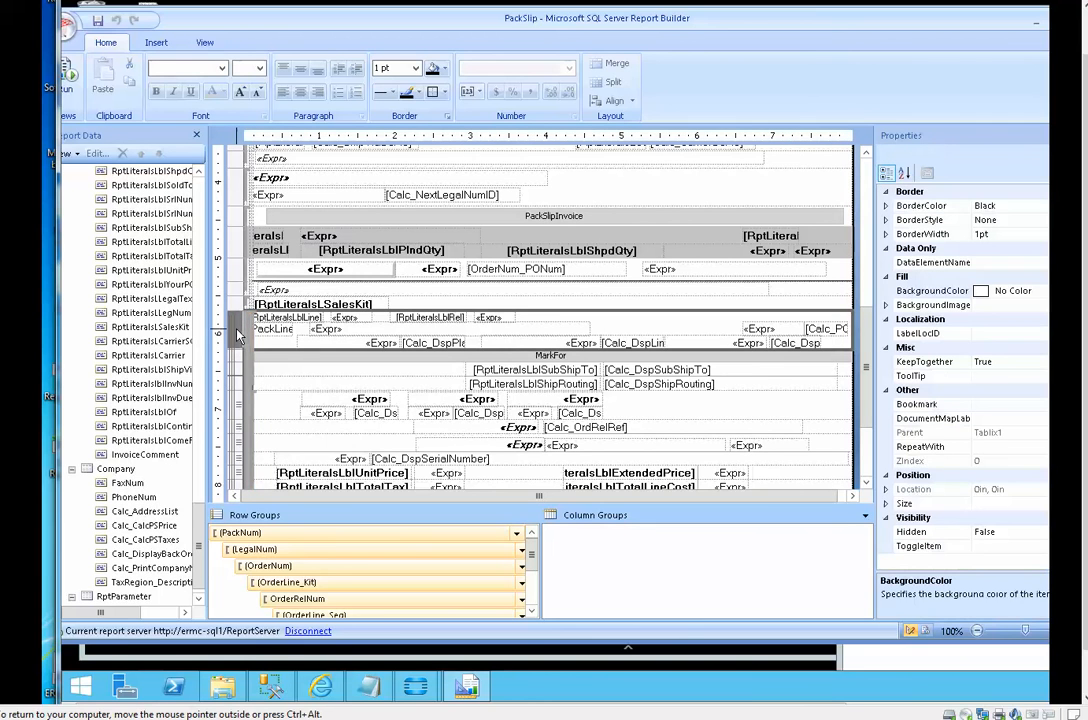
pyautogui.rightClick(238, 333)
pyautogui.click(403, 406)
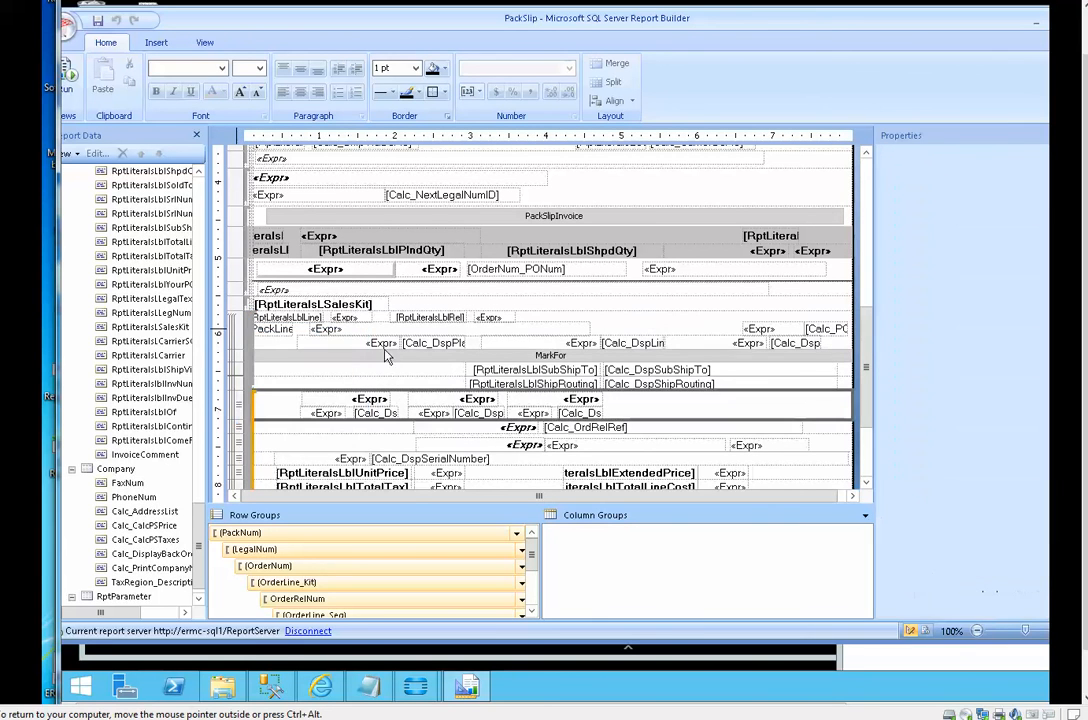
pyautogui.click(643, 325)
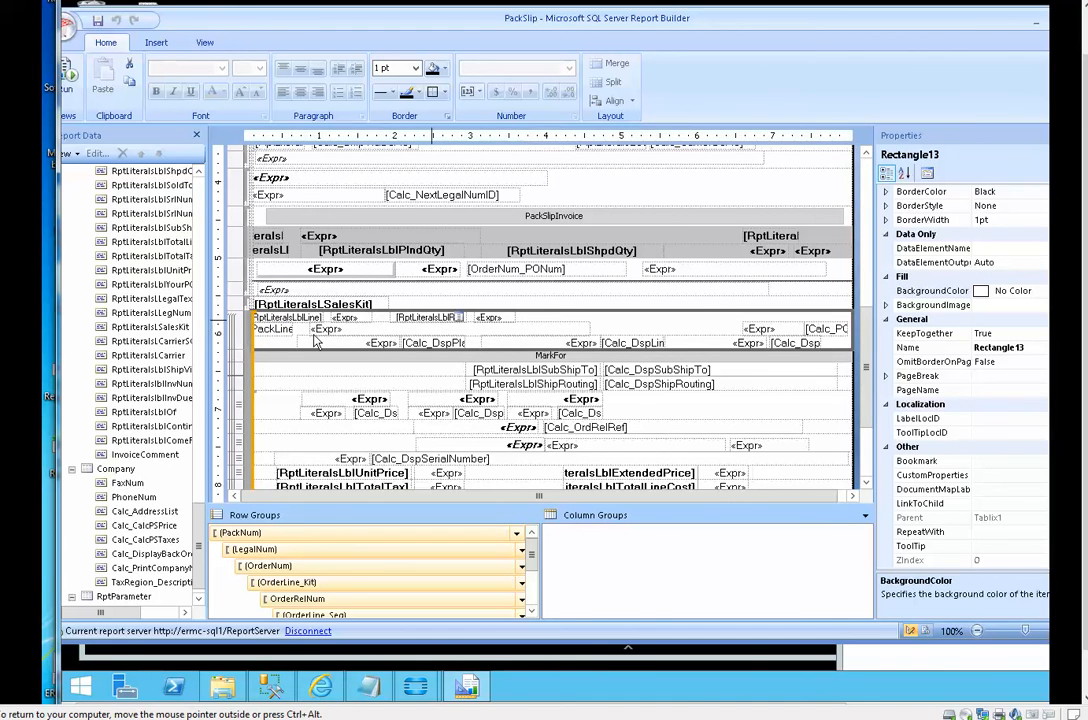
pyautogui.click(240, 337)
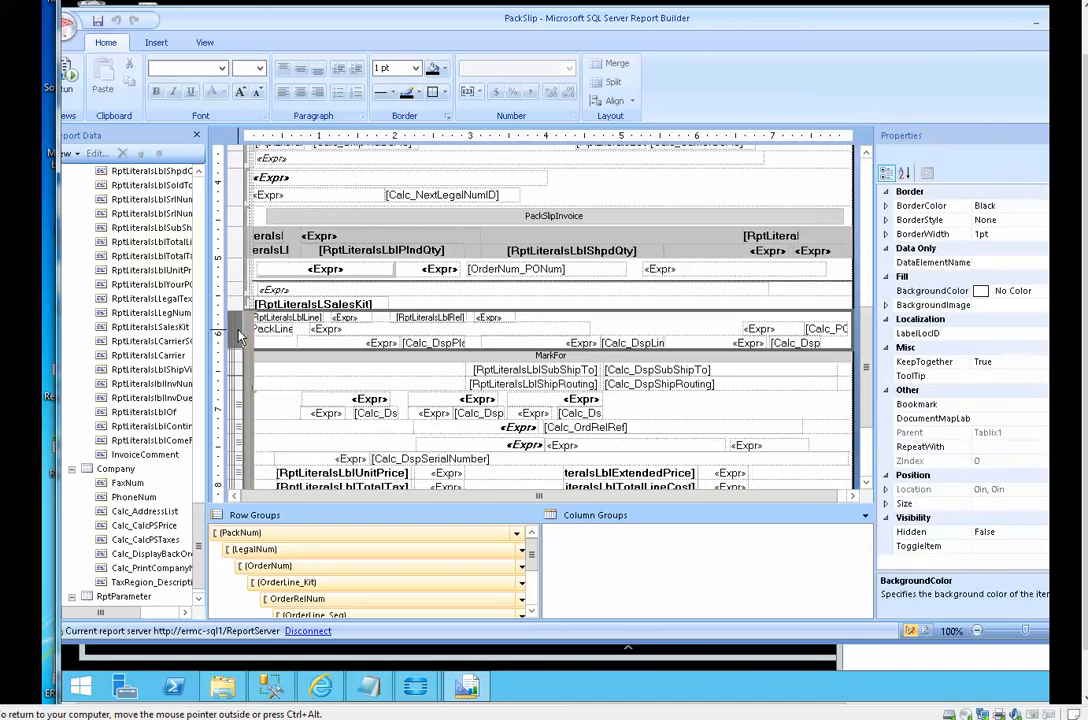
pyautogui.rightClick(240, 337)
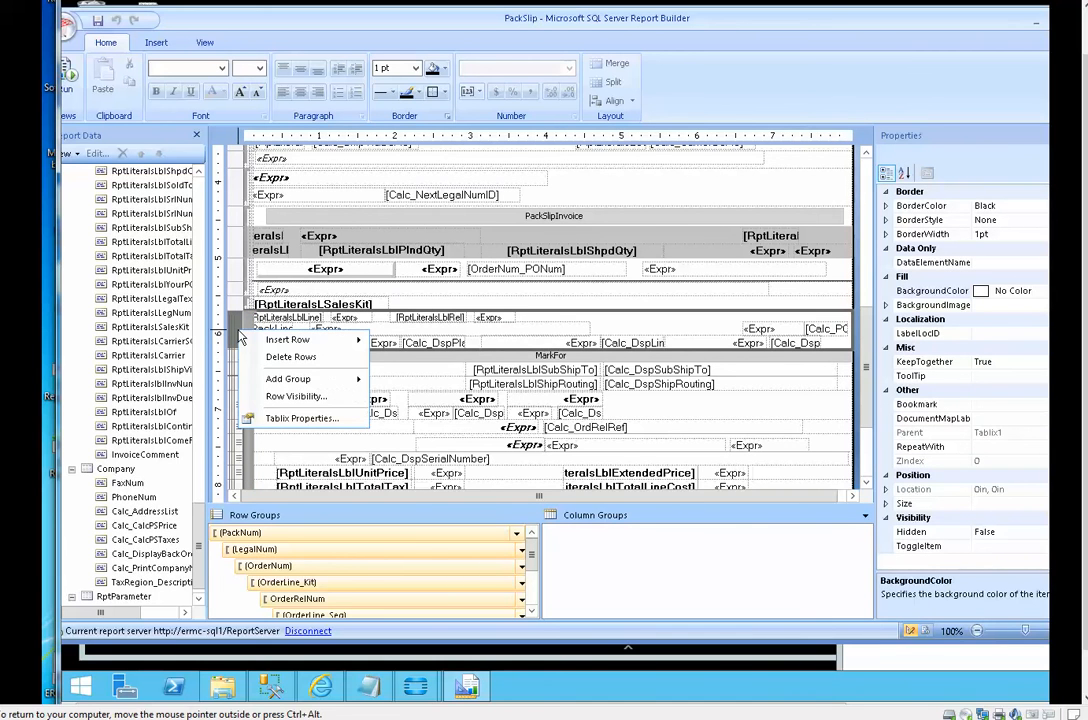
pyautogui.moveTo(320, 340)
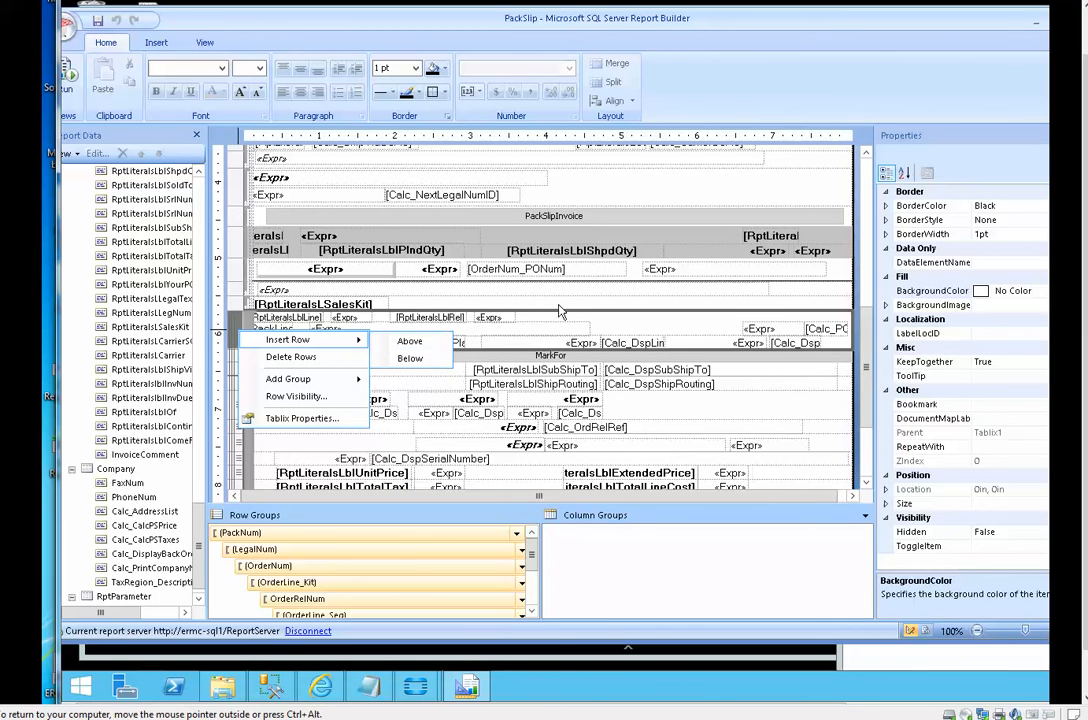
pyautogui.click(269, 285)
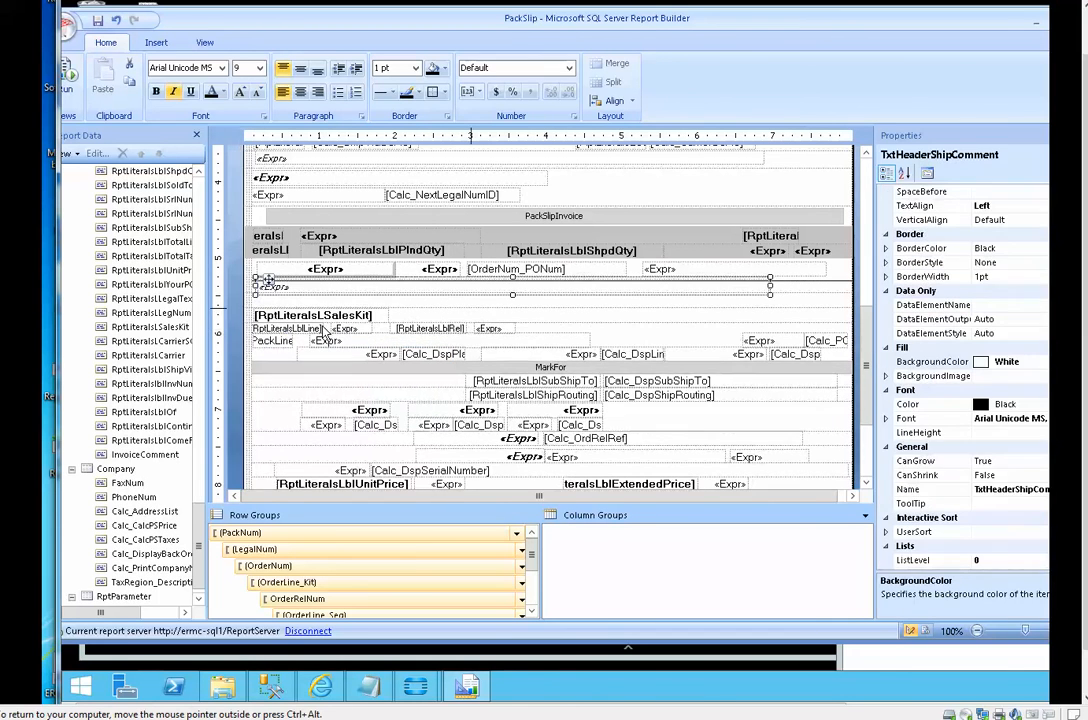
# - Insert a blank row directly above the MarkFor subreport row, below the shipment line details, and select its cell
pyautogui.click(614, 334)
pyautogui.click(241, 372)
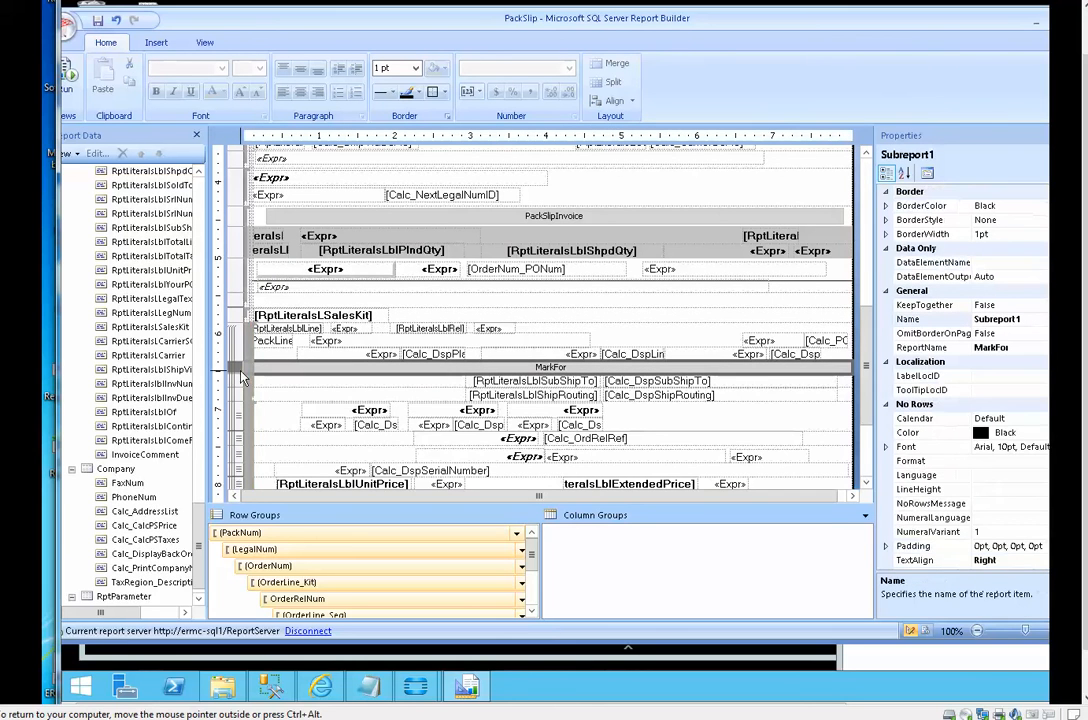
pyautogui.rightClick(241, 375)
pyautogui.moveTo(300, 379)
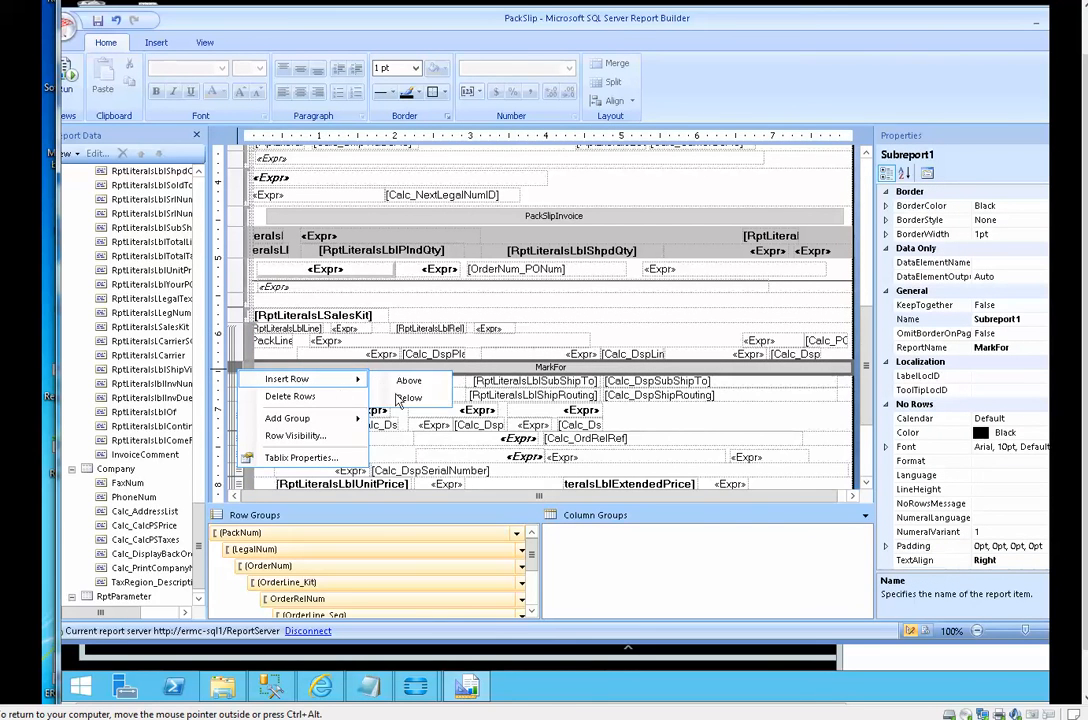
pyautogui.click(407, 397)
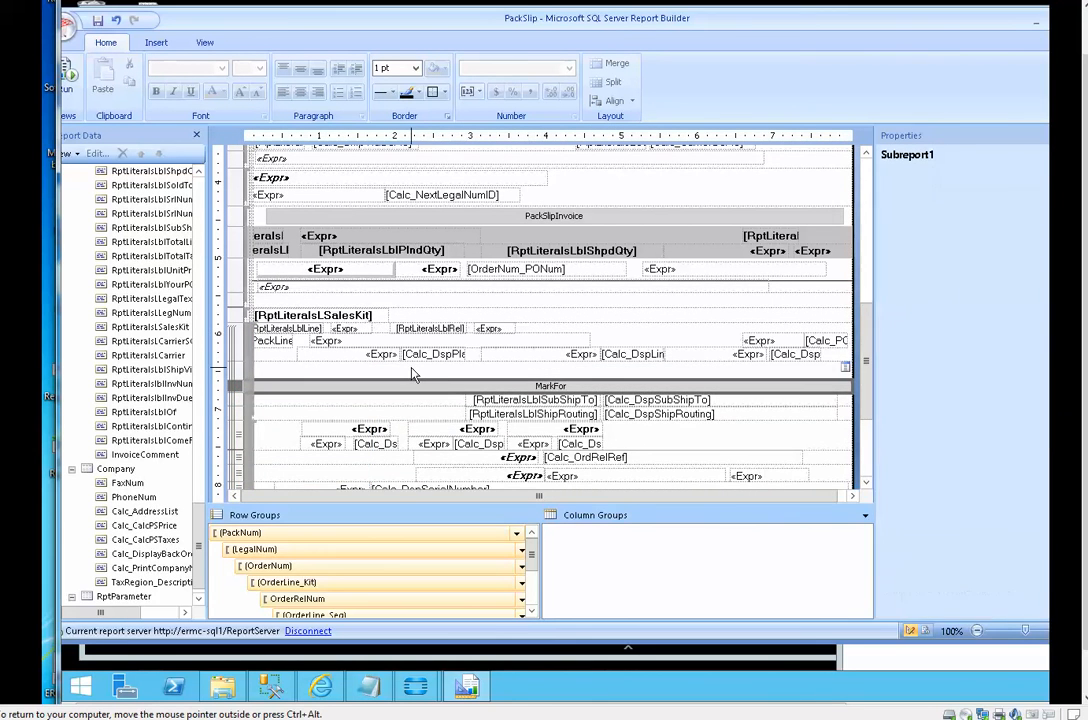
pyautogui.click(414, 374)
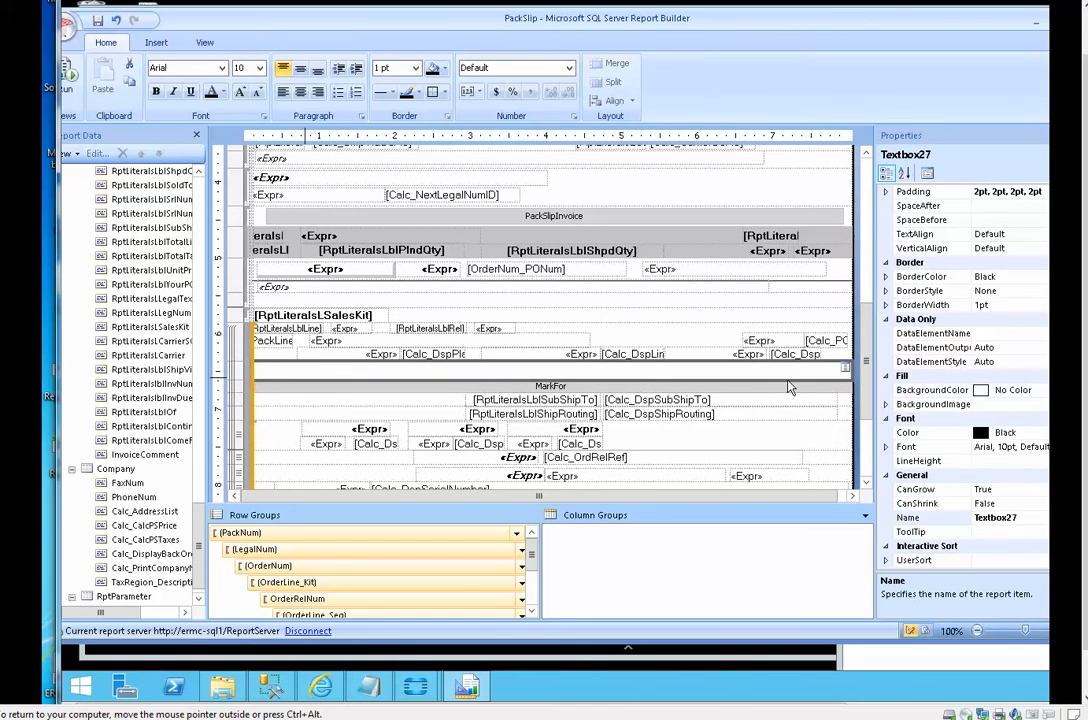
# - View the list of fields offered for the new row's empty cell without choosing one
pyautogui.click(845, 369)
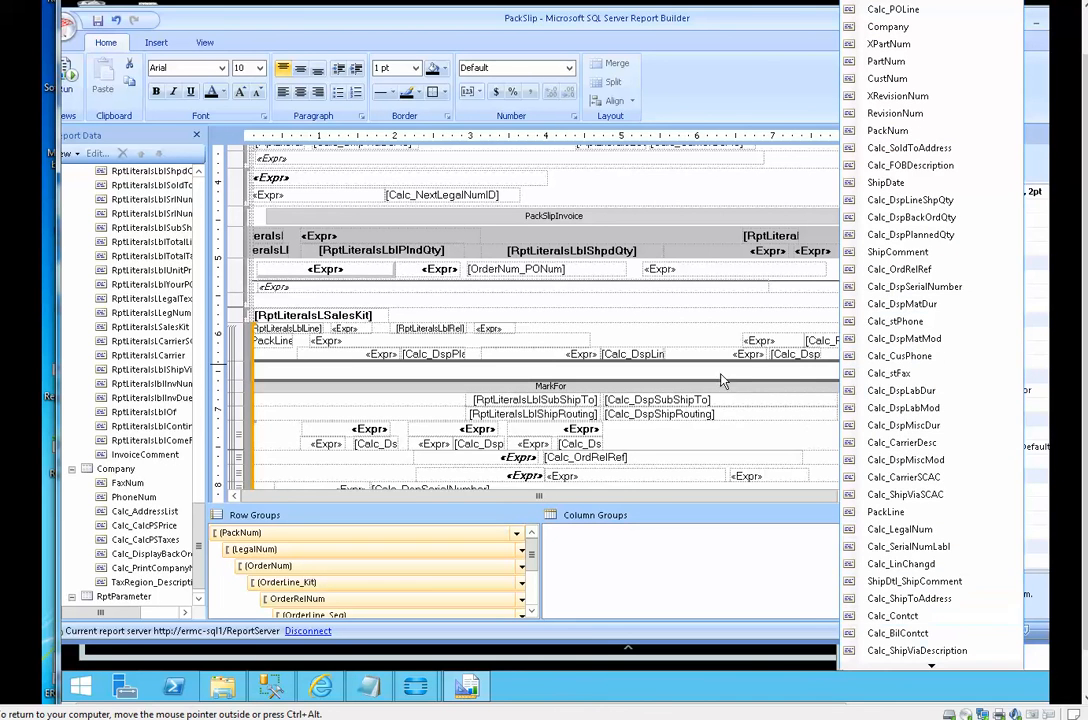
pyautogui.click(630, 371)
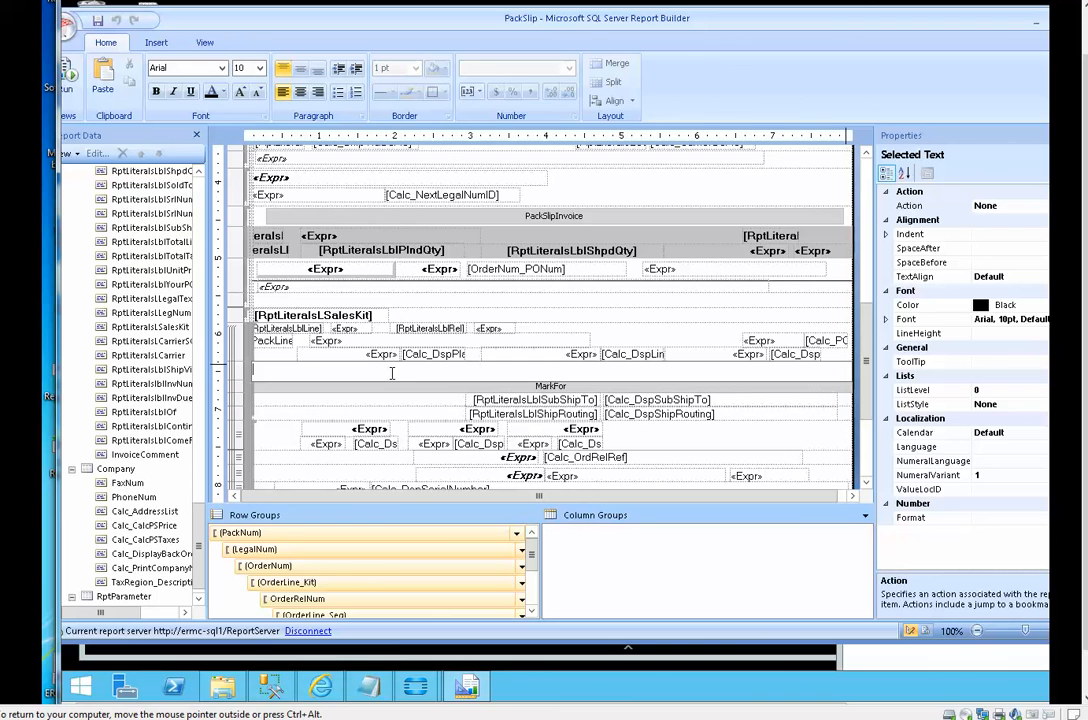
pyautogui.click(290, 380)
pyautogui.click(296, 376)
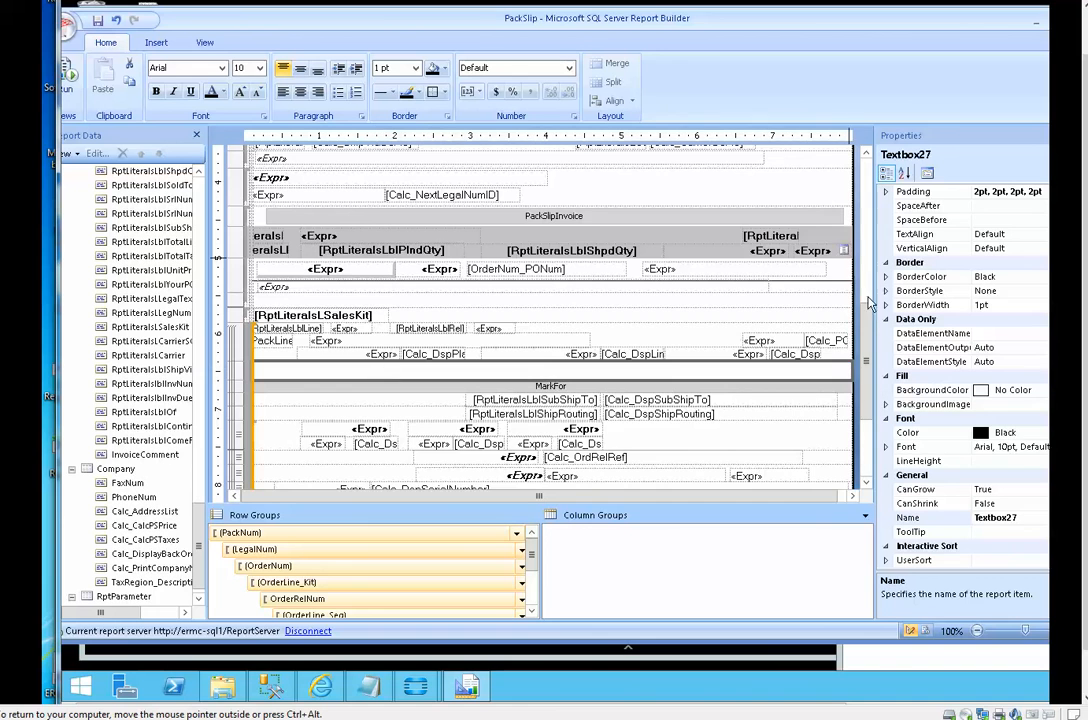
pyautogui.moveTo(866, 316); pyautogui.dragTo(847, 162)
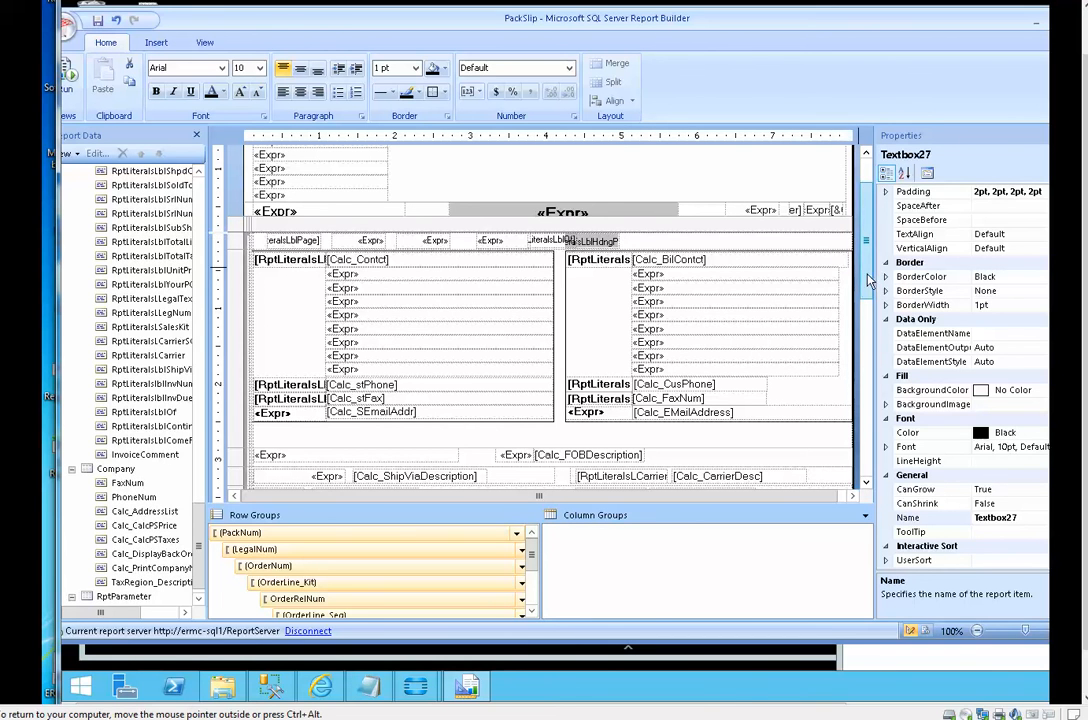
pyautogui.moveTo(869, 283); pyautogui.dragTo(889, 420)
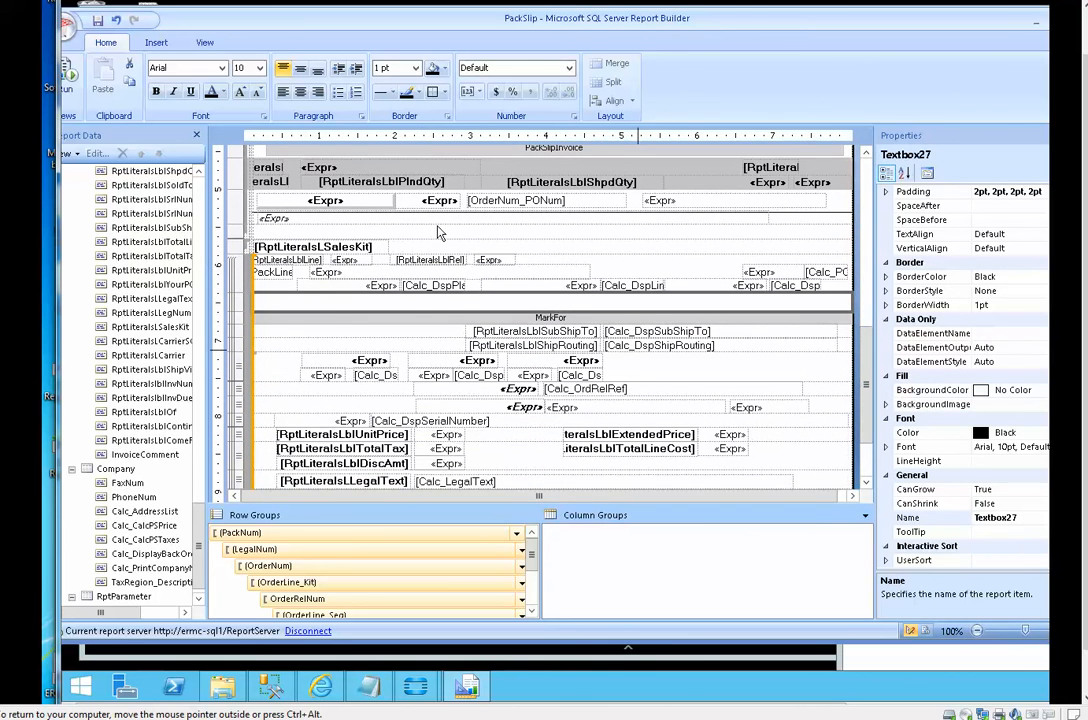
# - Insert a rectangle into the empty cell of the new row above MarkFor, and select that rectangle
pyautogui.click(160, 41)
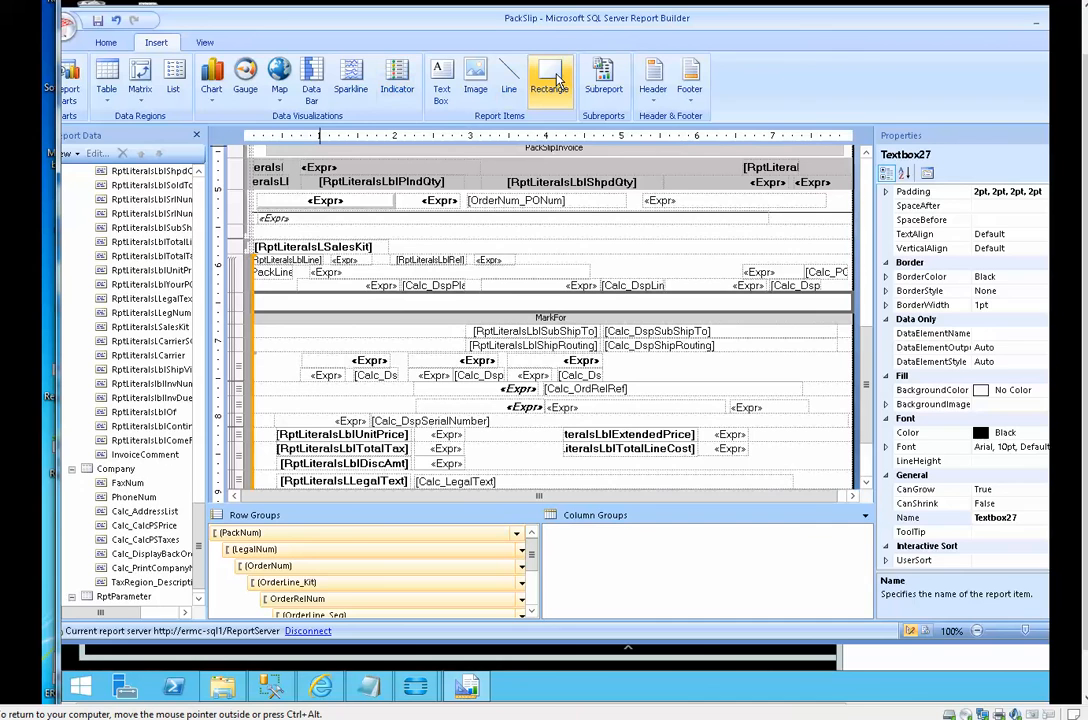
pyautogui.click(555, 82)
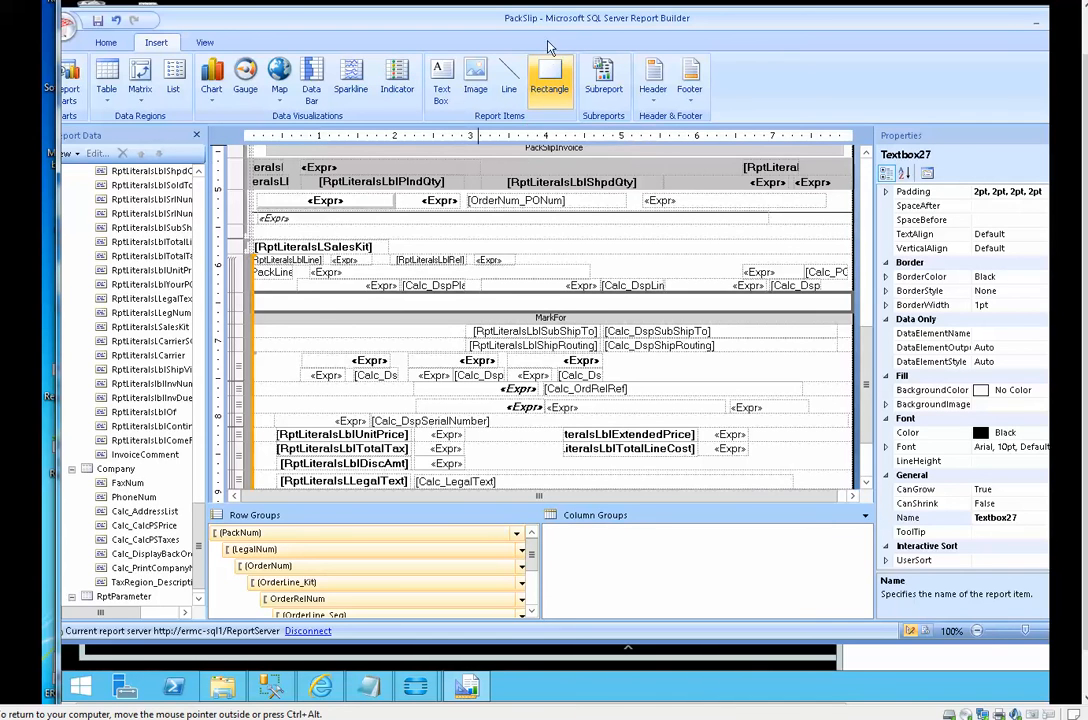
pyautogui.click(297, 302)
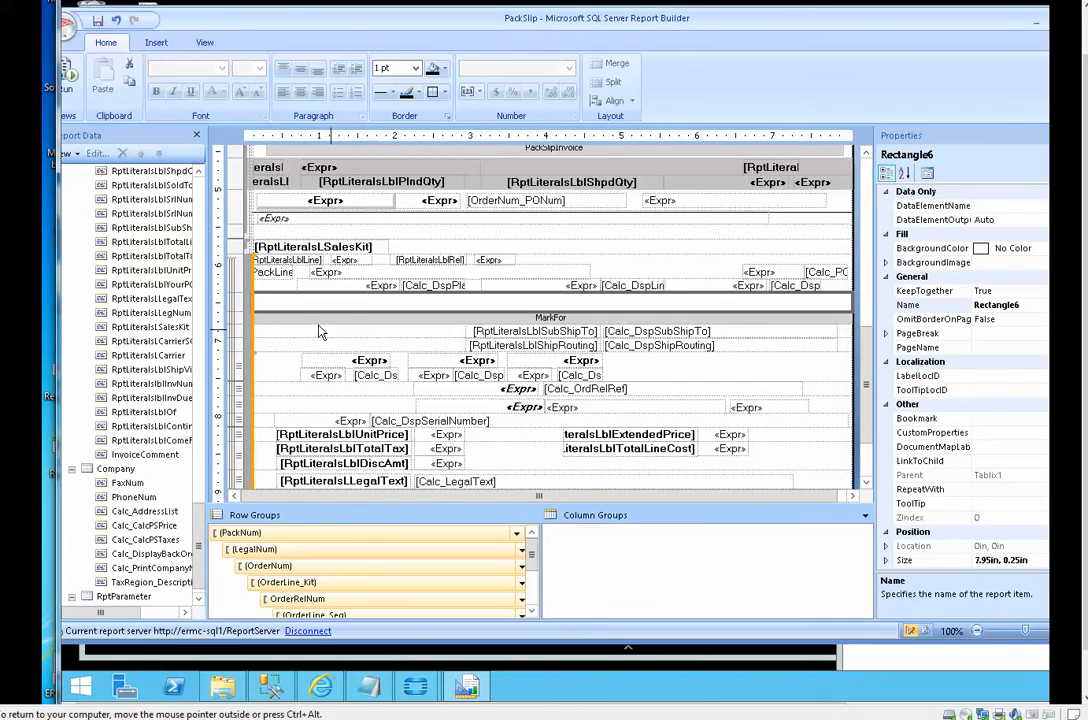
pyautogui.click(326, 311)
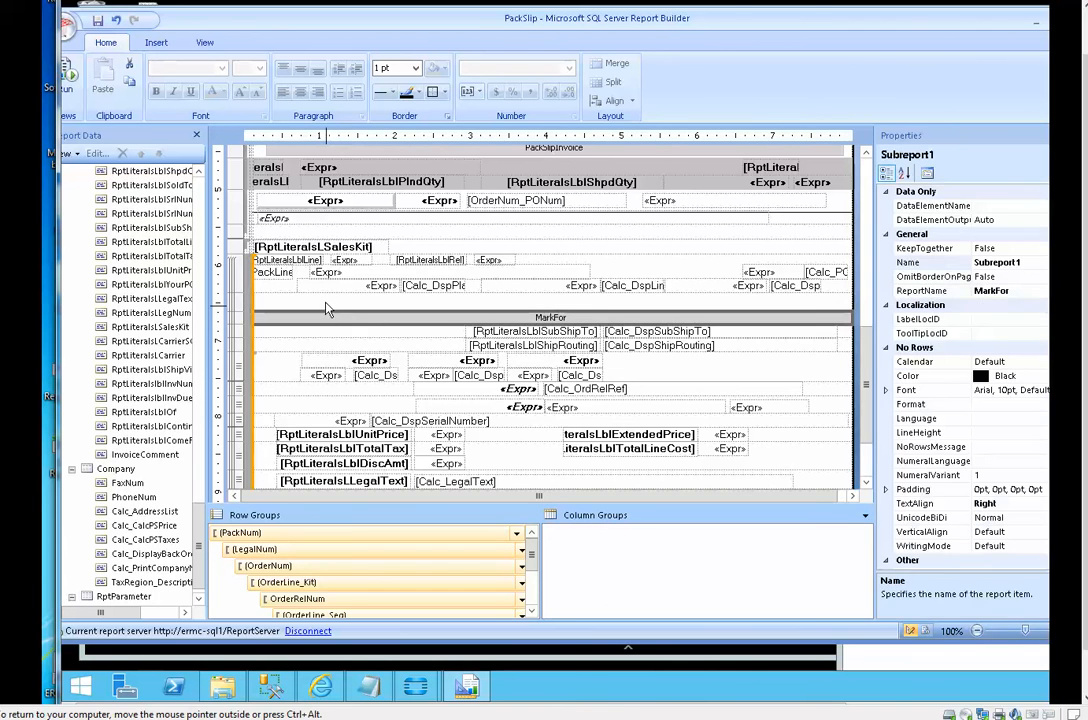
pyautogui.click(326, 302)
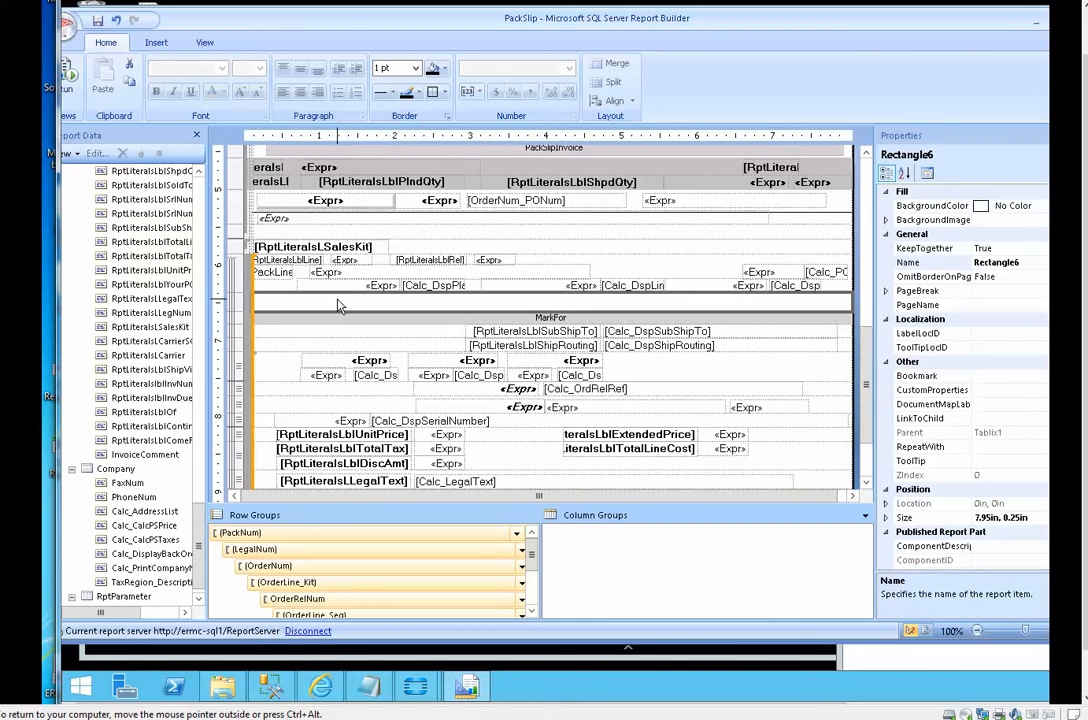
# - Place the InvoiceComment dataset field inside the new rectangle and widen its text box nearly to the row's right edge
pyautogui.click(125, 458)
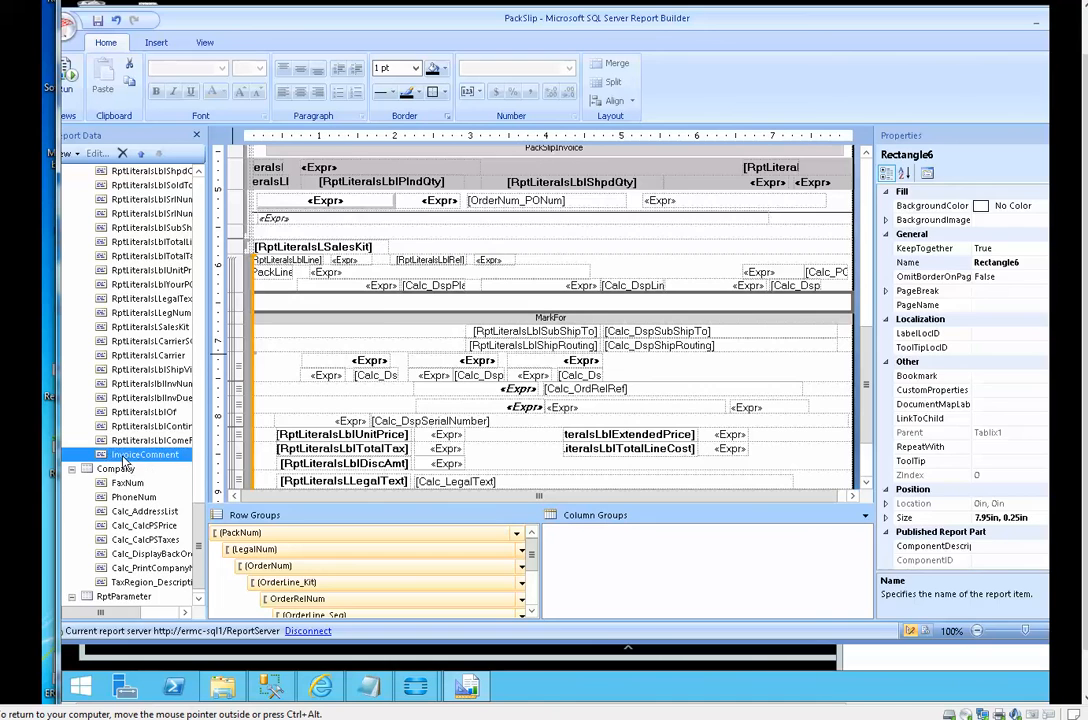
pyautogui.click(358, 306)
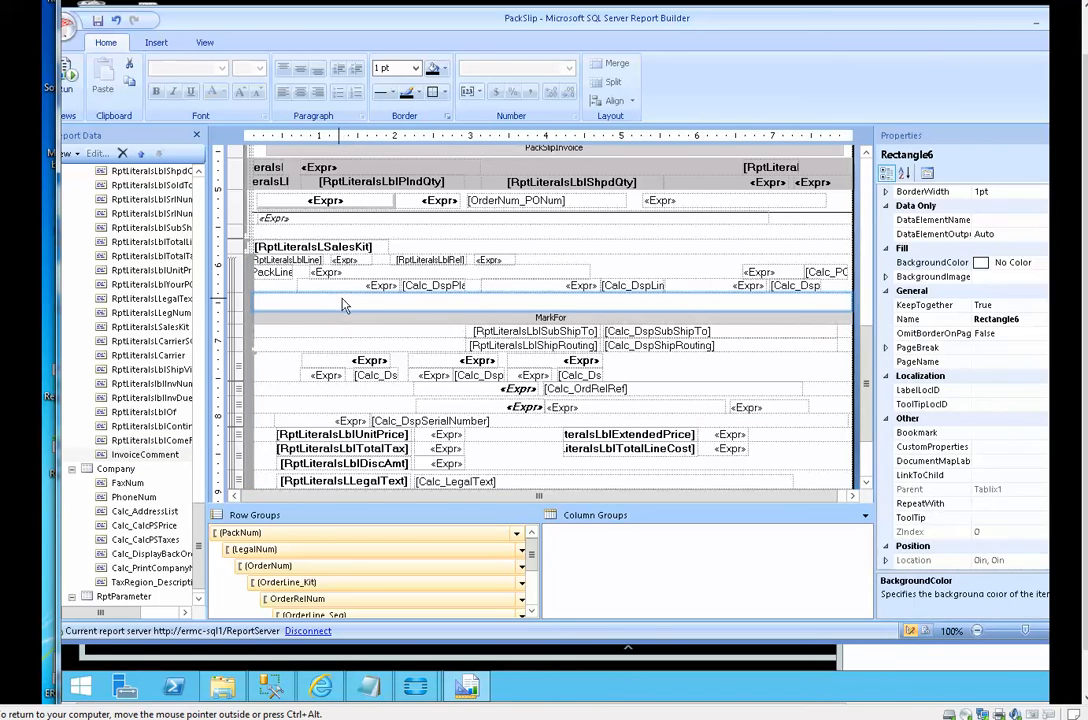
pyautogui.click(405, 305)
pyautogui.click(400, 320)
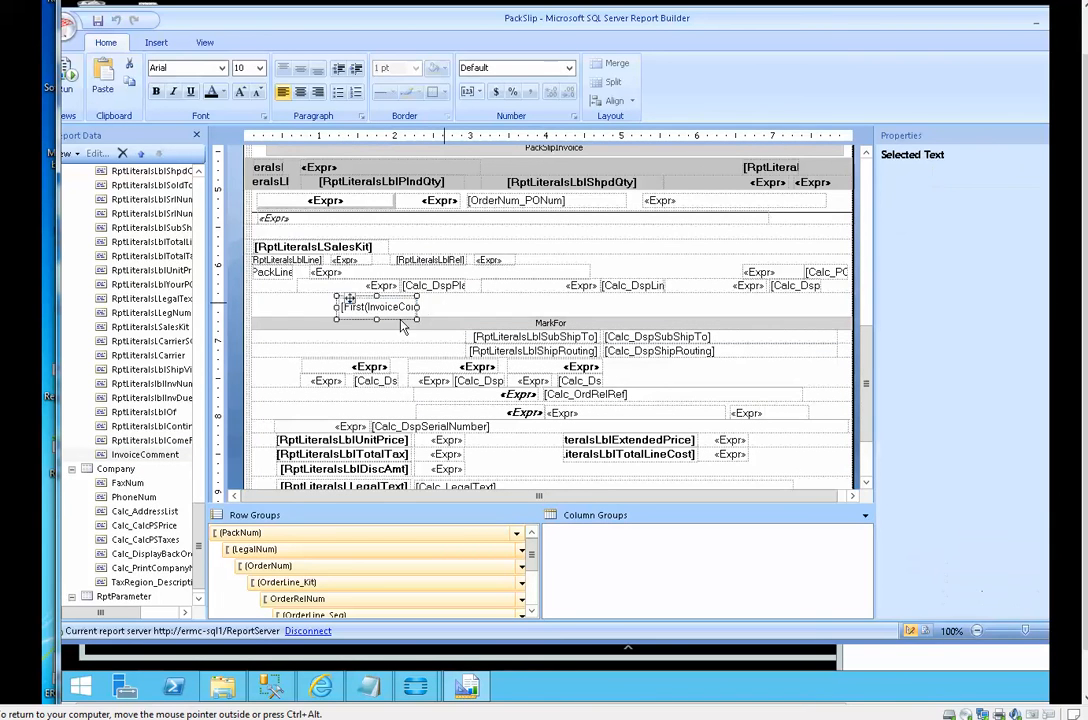
pyautogui.click(418, 311)
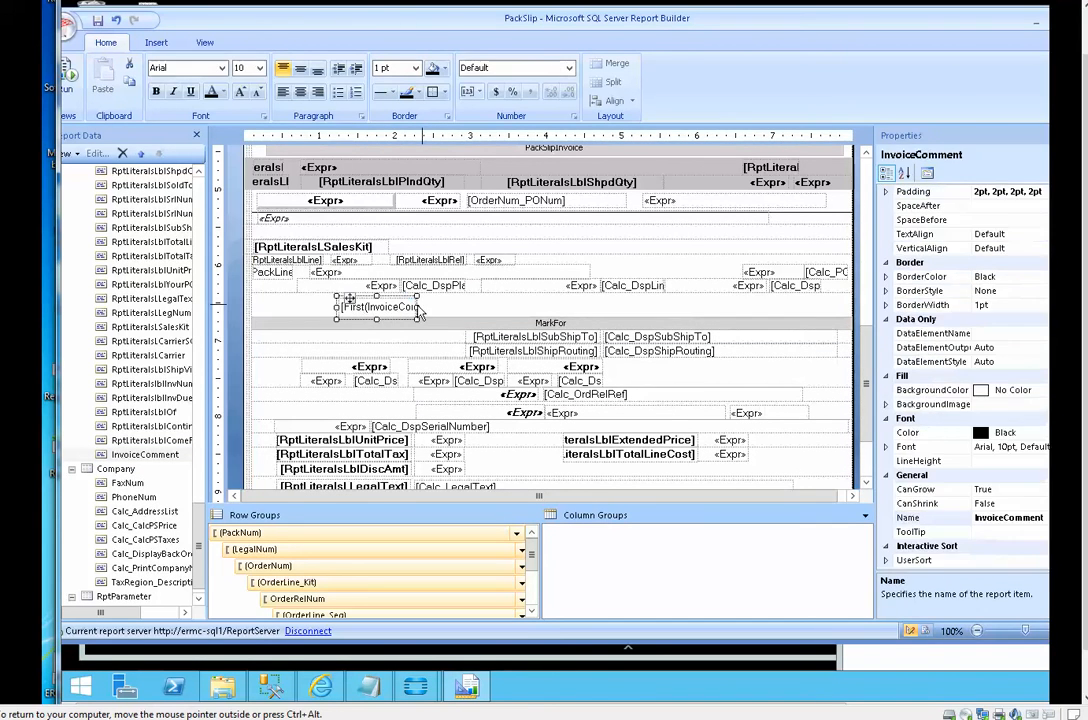
pyautogui.moveTo(618, 301); pyautogui.dragTo(822, 306)
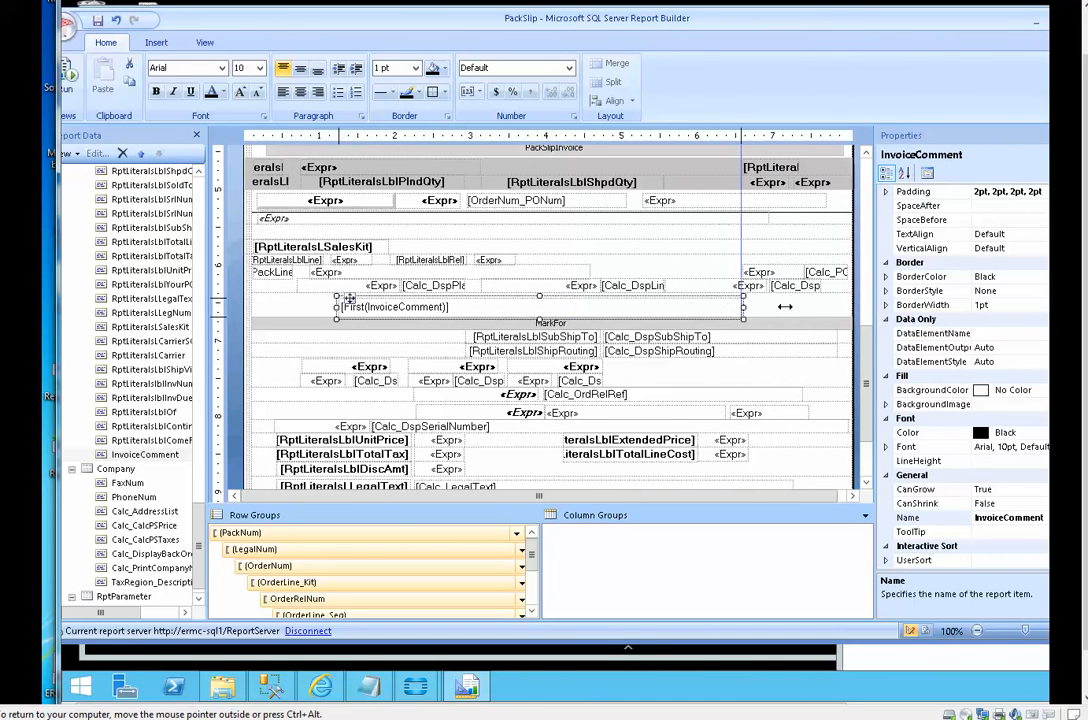
# - Remove the First function from the InvoiceComment text box's expression, leaving =Fields!InvoiceComment.Value
pyautogui.click(356, 311)
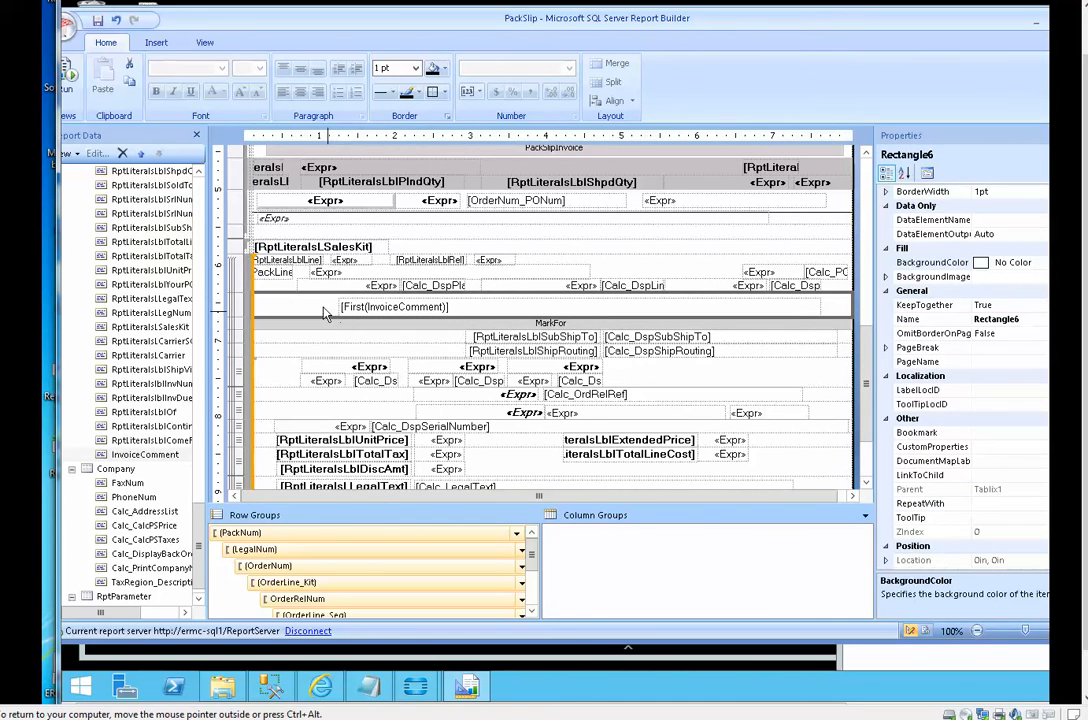
pyautogui.click(348, 314)
pyautogui.rightClick(366, 313)
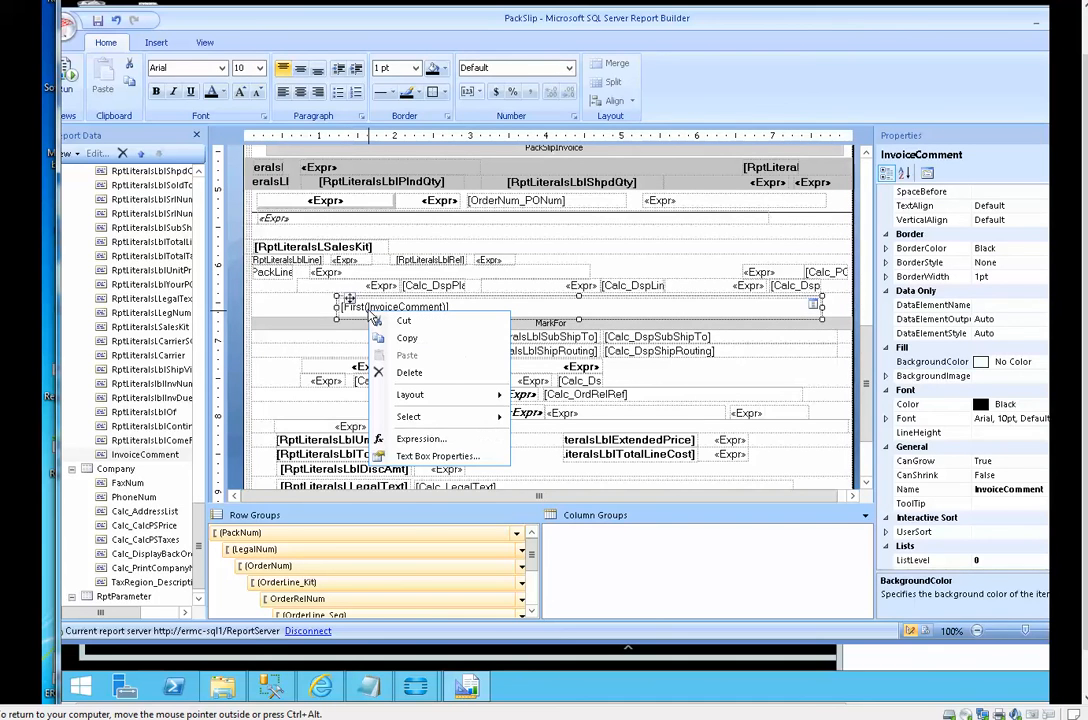
pyautogui.click(415, 442)
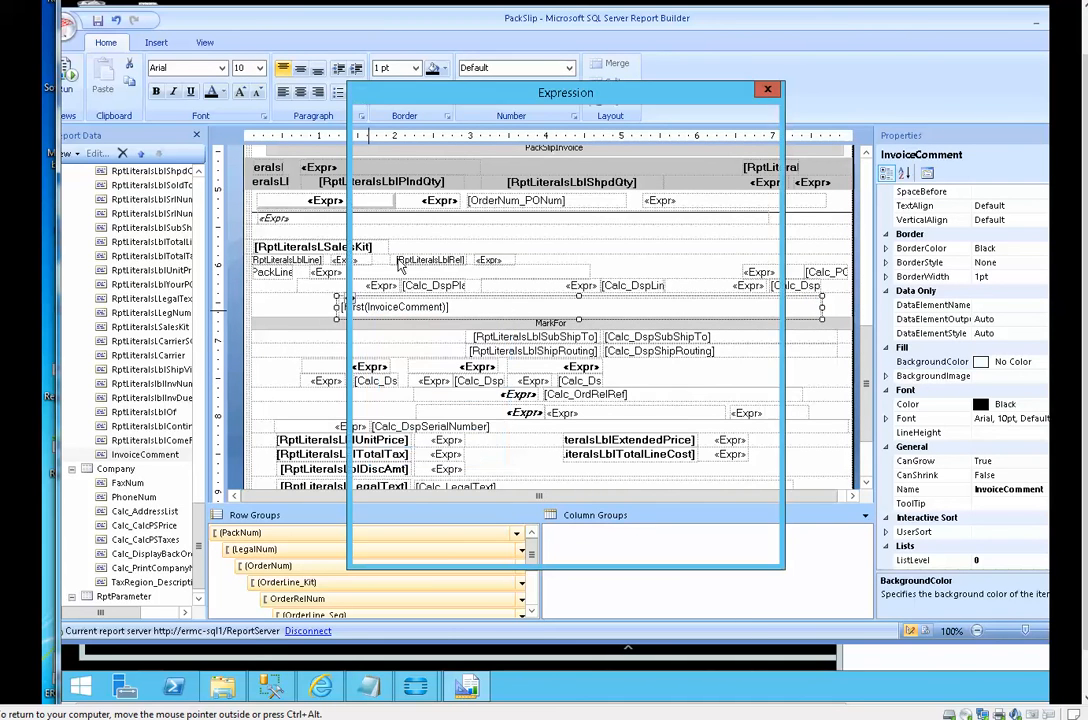
pyautogui.click(394, 141)
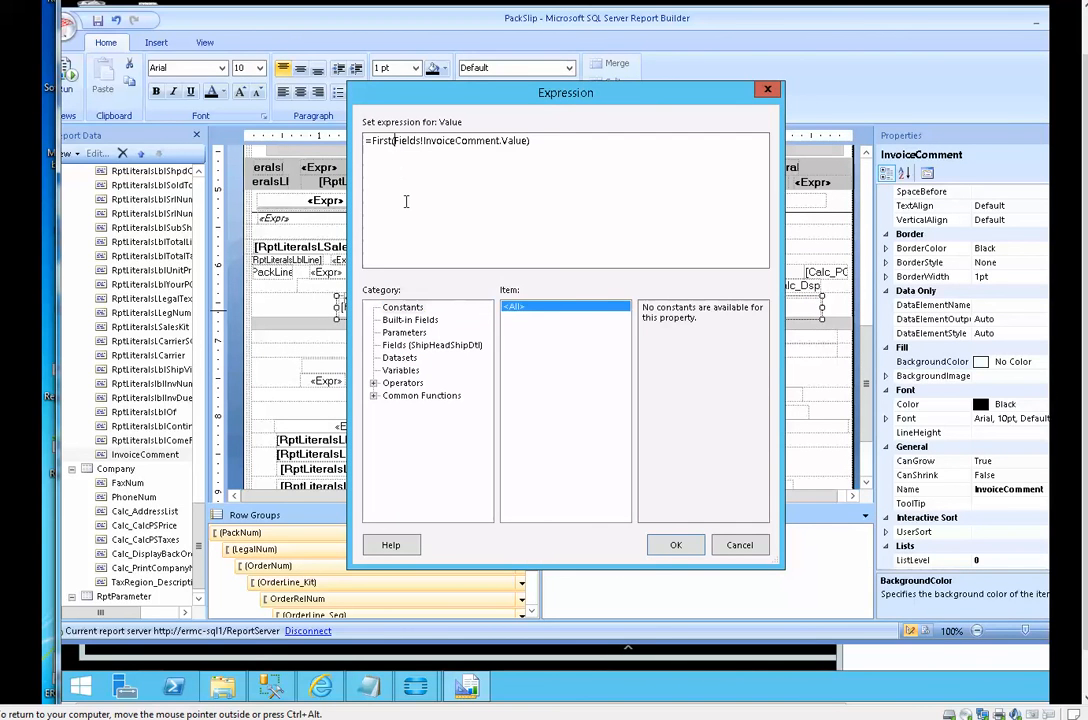
pyautogui.press('BackSpace')
pyautogui.press('BackSpace')
pyautogui.press('BackSpace')
pyautogui.press('BackSpace')
pyautogui.press('BackSpace')
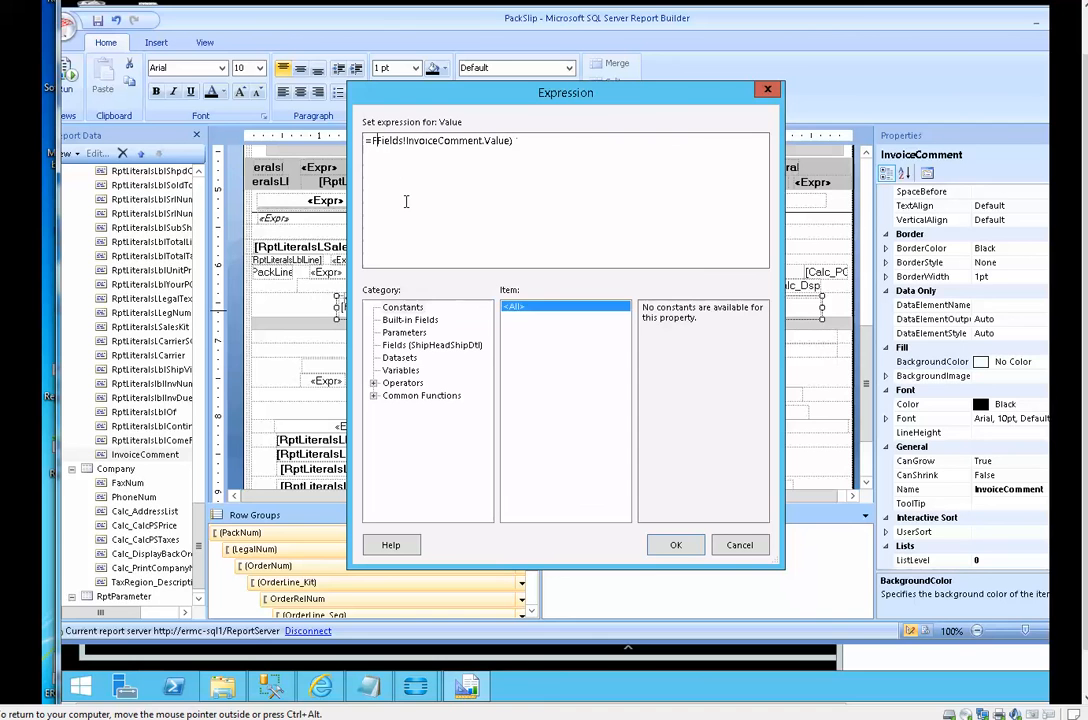
pyautogui.press('BackSpace')
pyautogui.click(518, 141)
pyautogui.press('BackSpace')
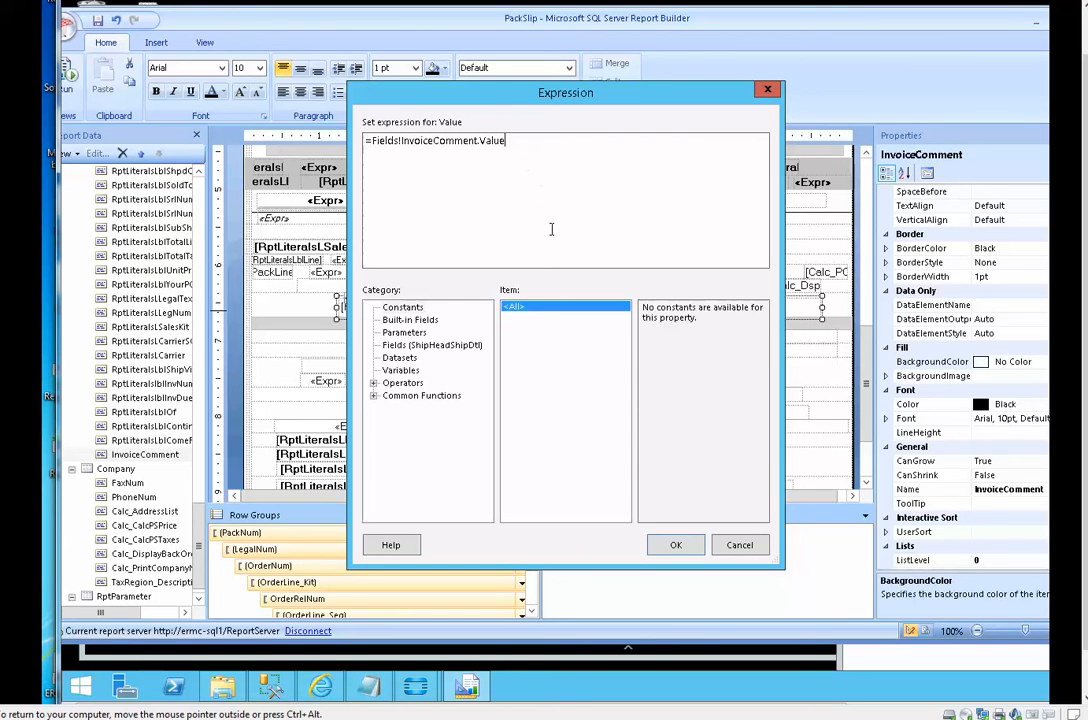
pyautogui.click(675, 545)
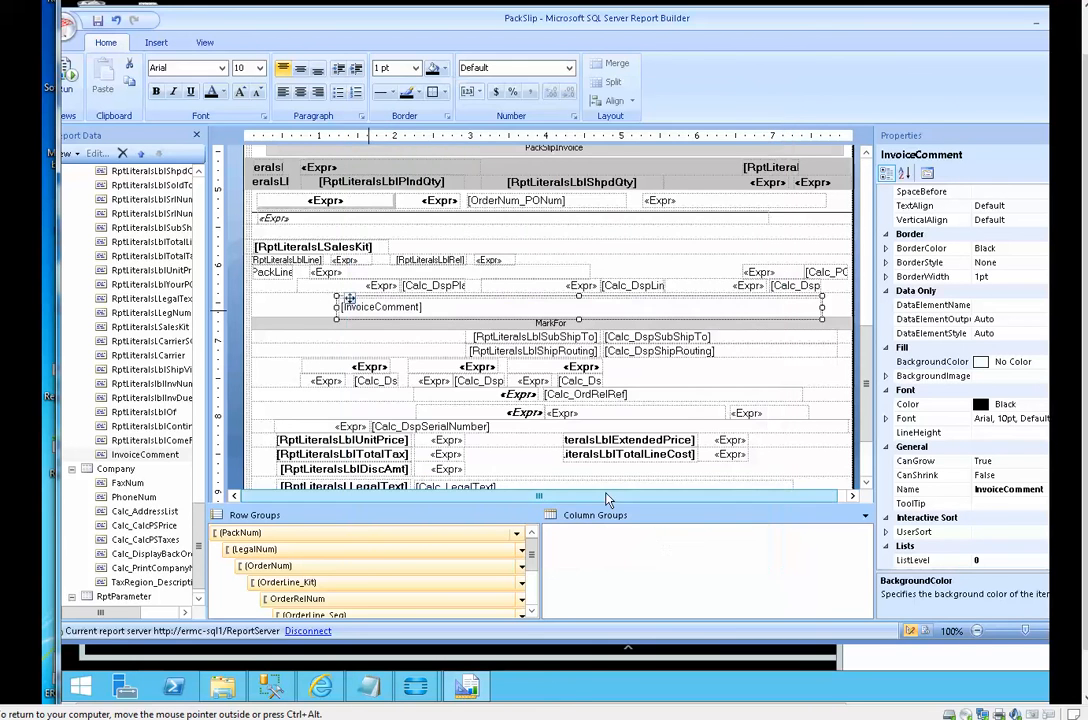
# - Set the InvoiceComment text box's left, right, top and bottom padding to 0pt and save the report
pyautogui.click(290, 312)
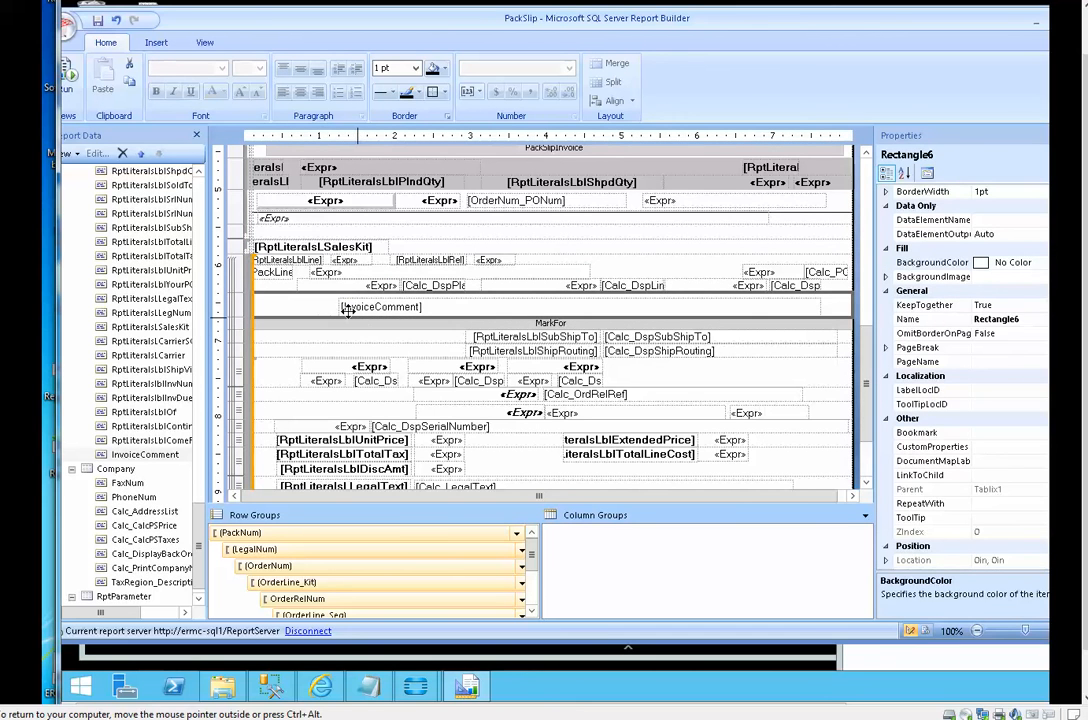
pyautogui.click(347, 308)
pyautogui.click(311, 316)
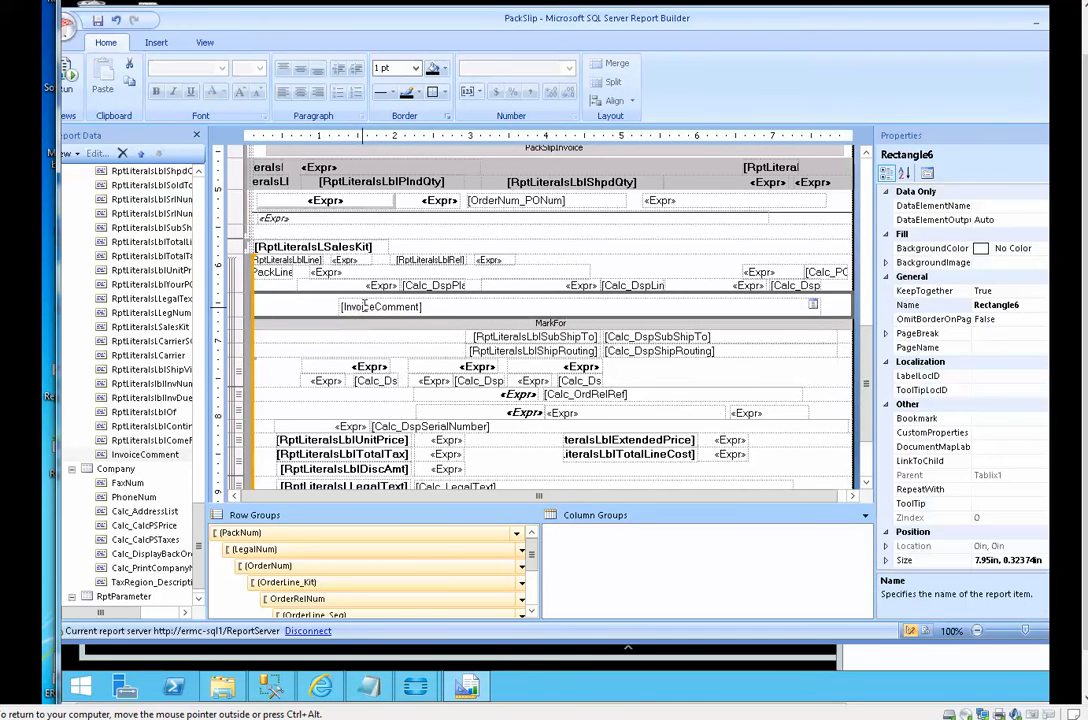
pyautogui.click(365, 306)
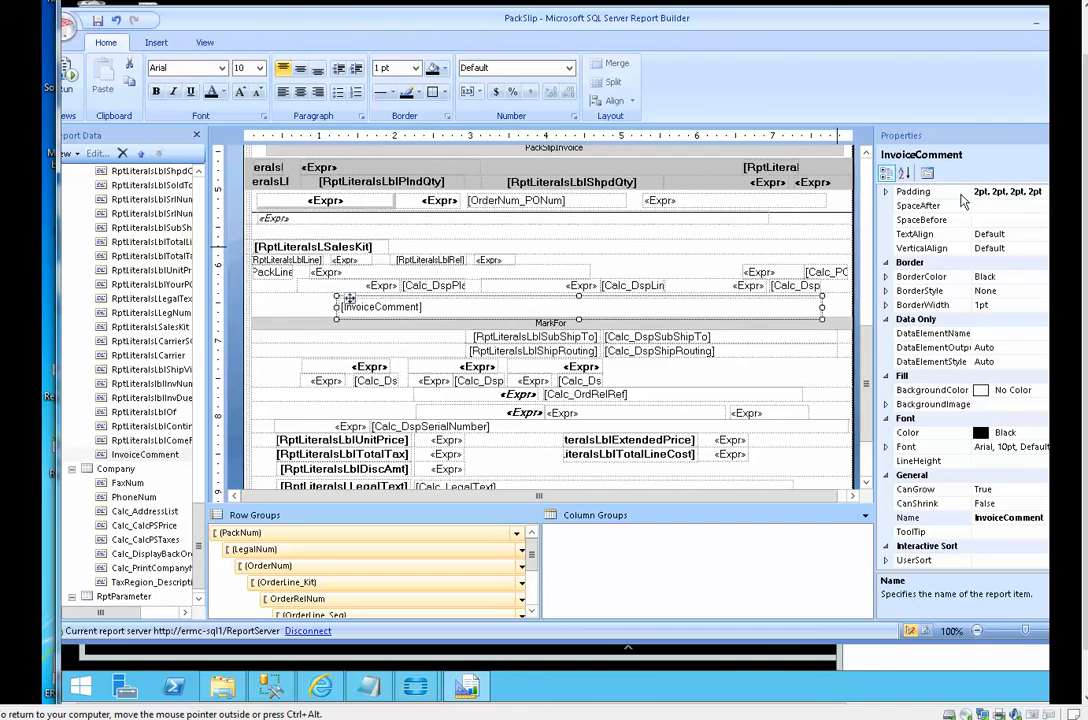
pyautogui.click(886, 193)
pyautogui.click(990, 206)
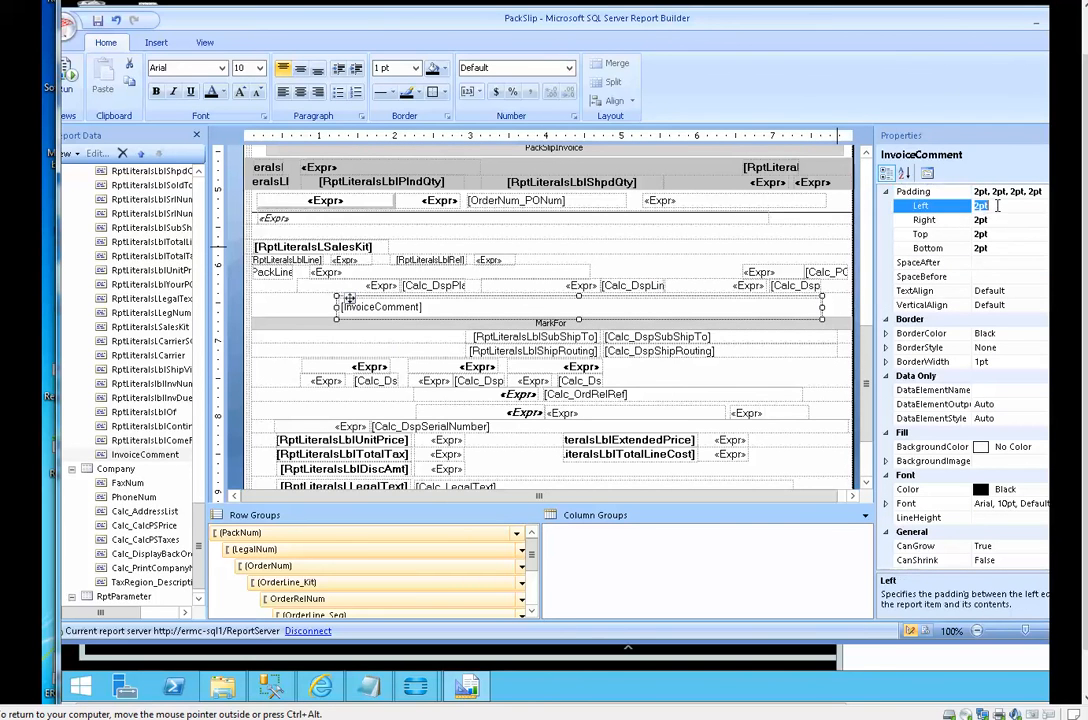
pyautogui.write('0')
pyautogui.click(995, 221)
pyautogui.write('0')
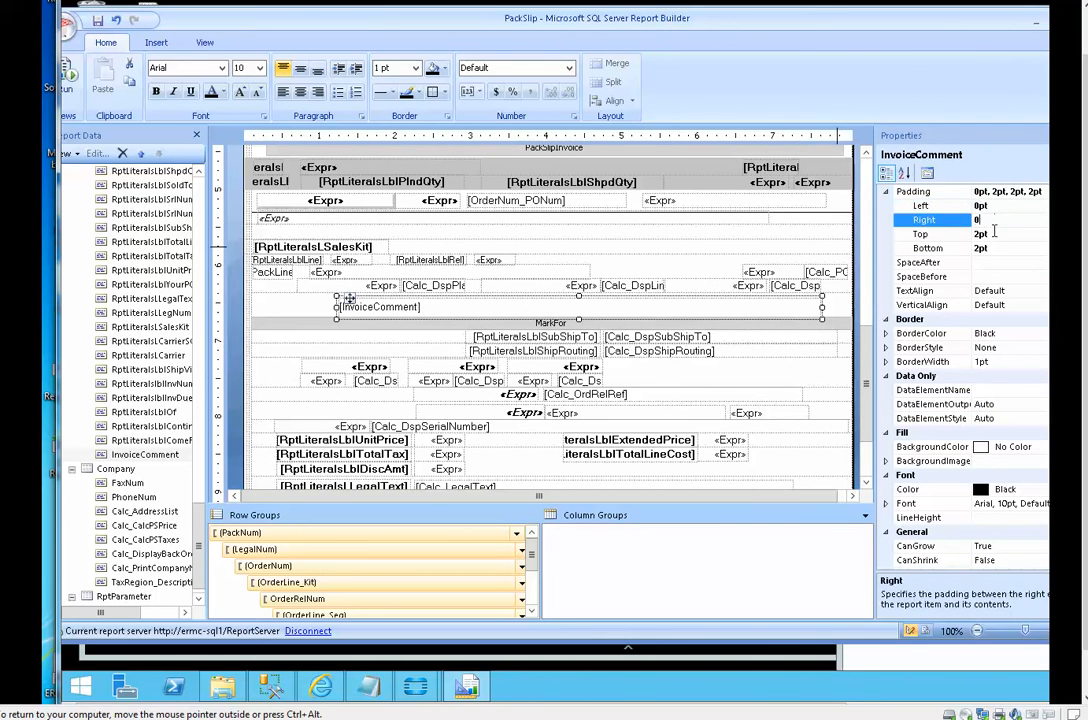
pyautogui.click(995, 234)
pyautogui.write('0')
pyautogui.click(990, 248)
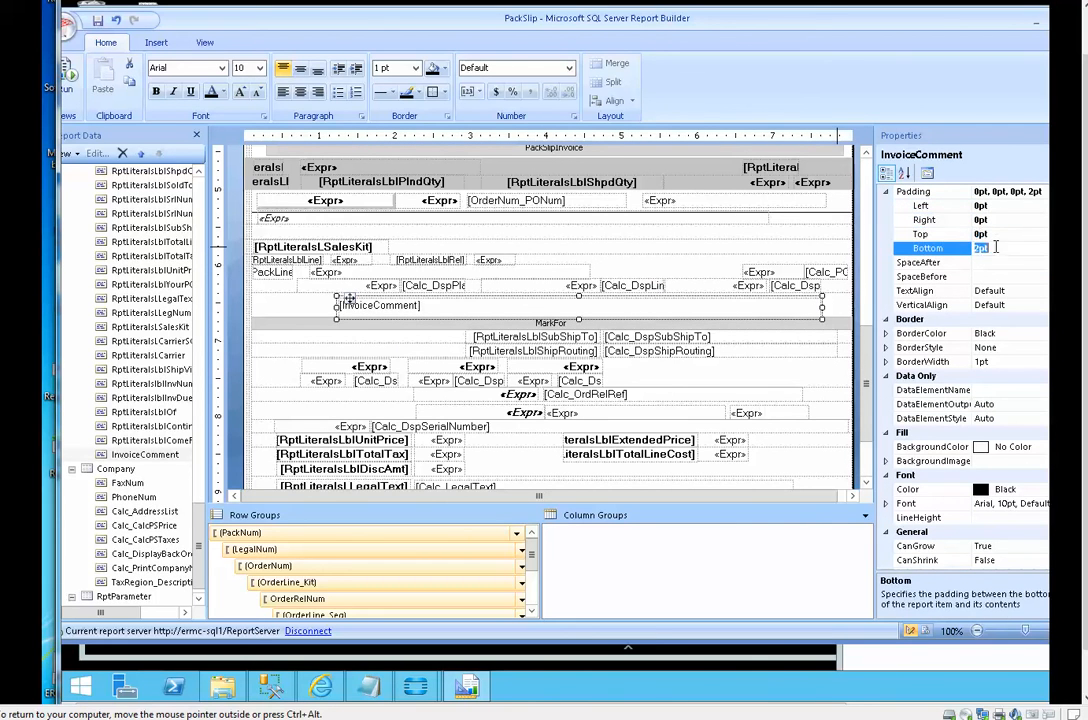
pyautogui.write('0')
pyautogui.click(1003, 207)
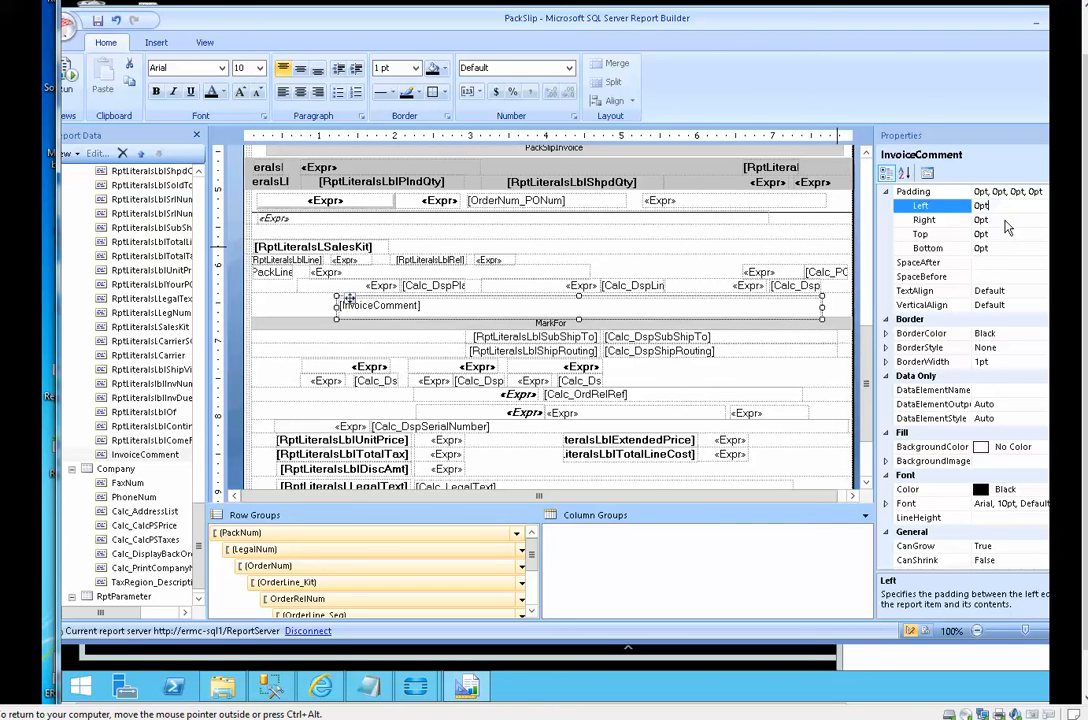
pyautogui.click(323, 312)
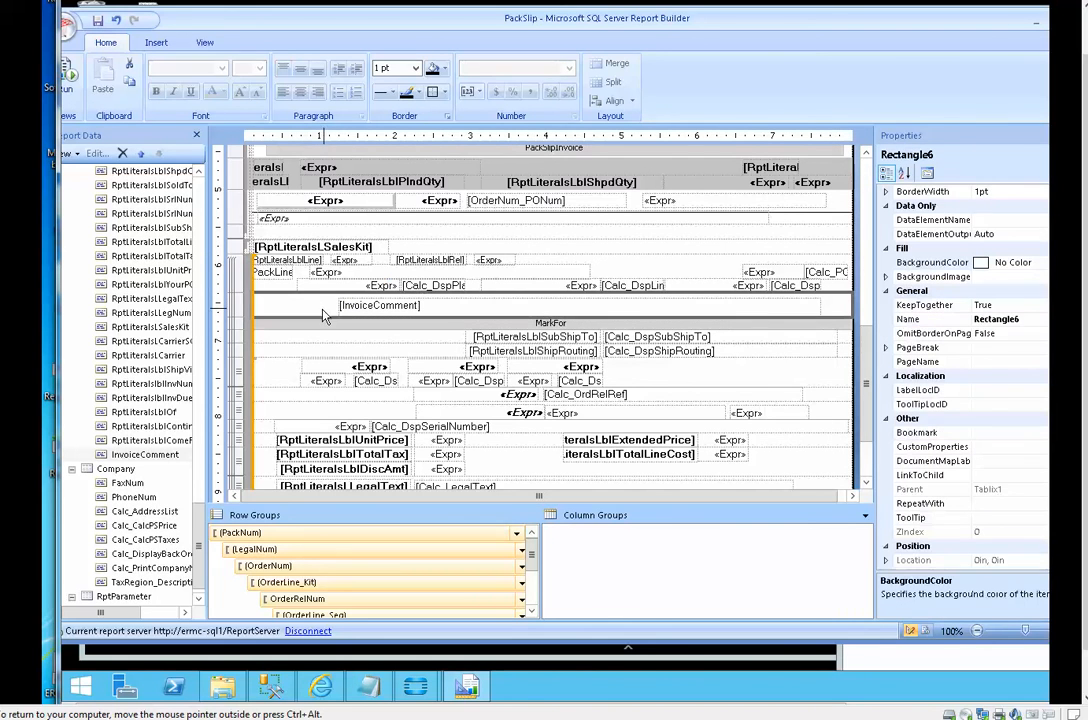
pyautogui.click(99, 20)
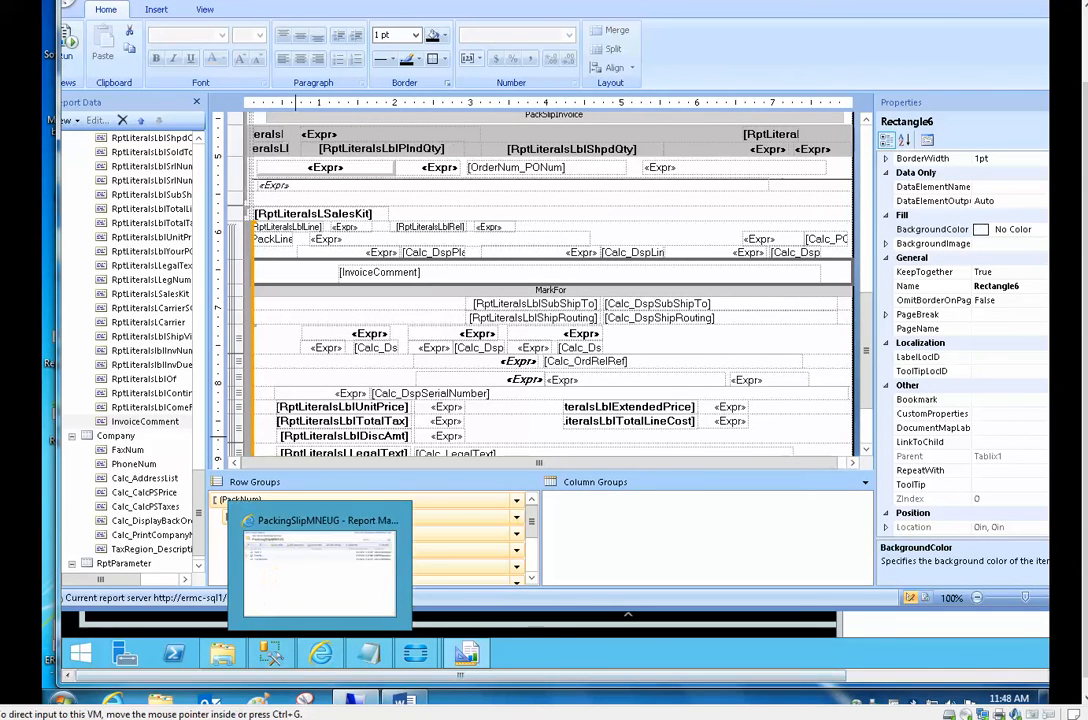
# - Try to run the report using the copied table GUID as its parameter
pyautogui.click(72, 50)
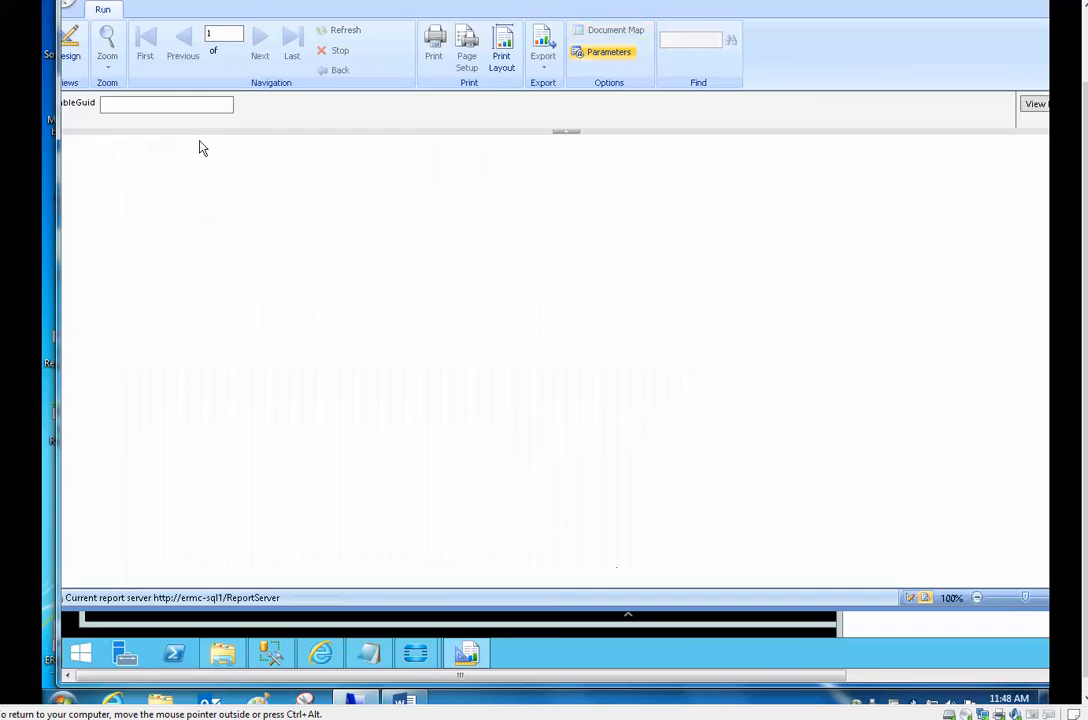
pyautogui.click(158, 105)
pyautogui.hotkey('ctrl', 'v')
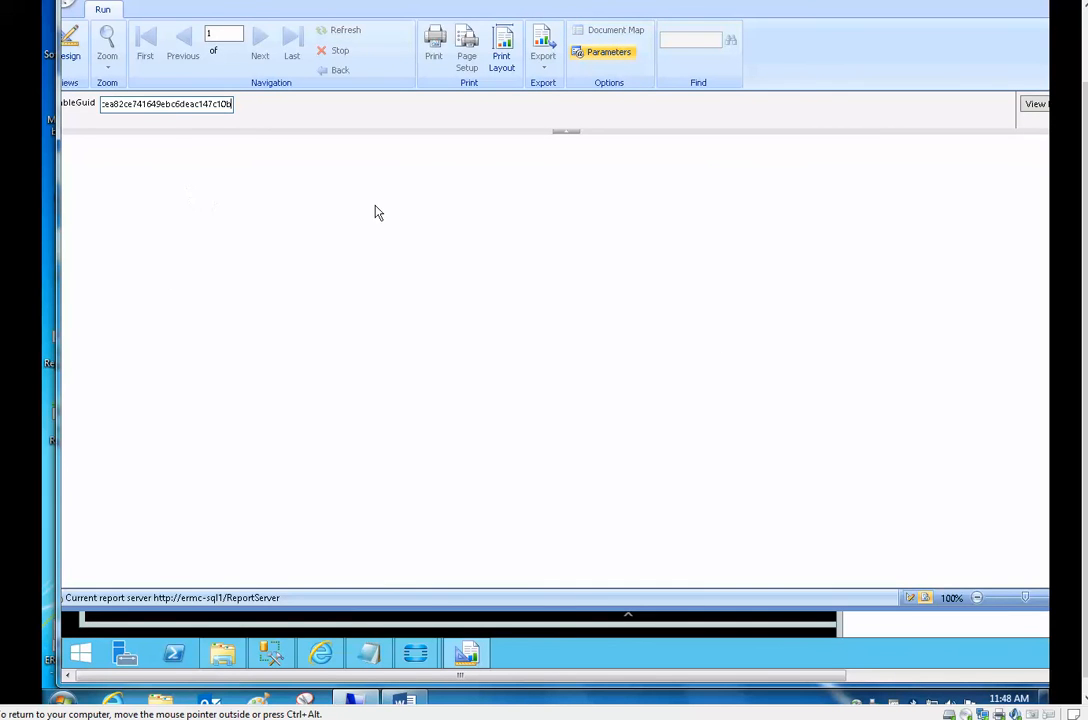
pyautogui.click(1036, 106)
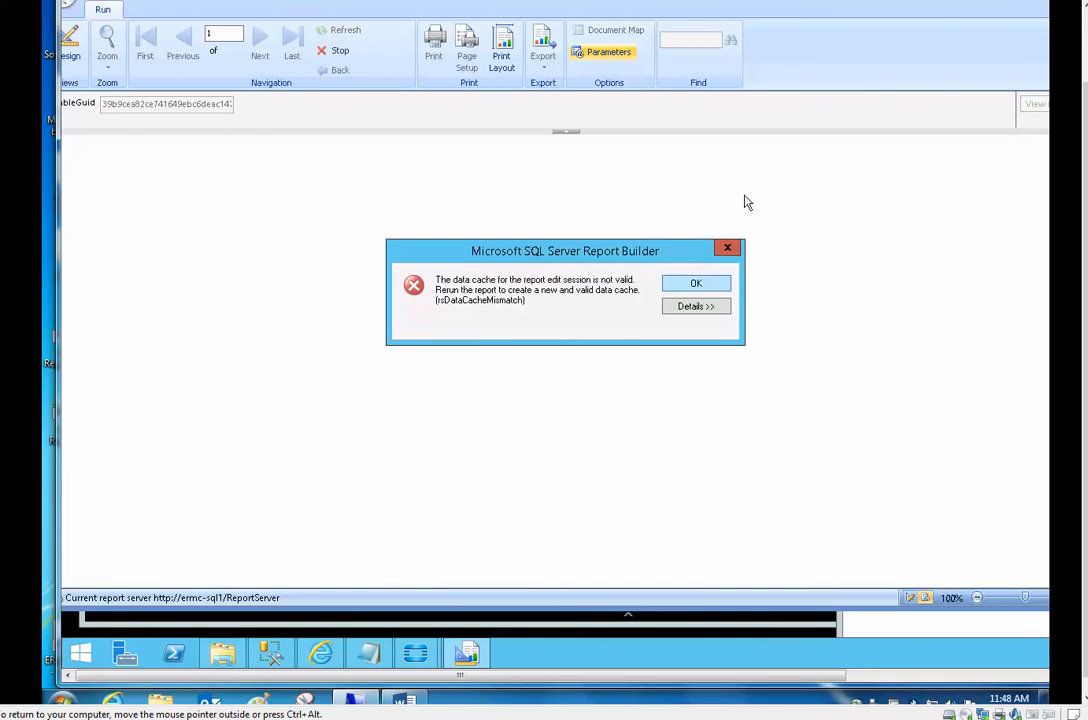
pyautogui.click(725, 283)
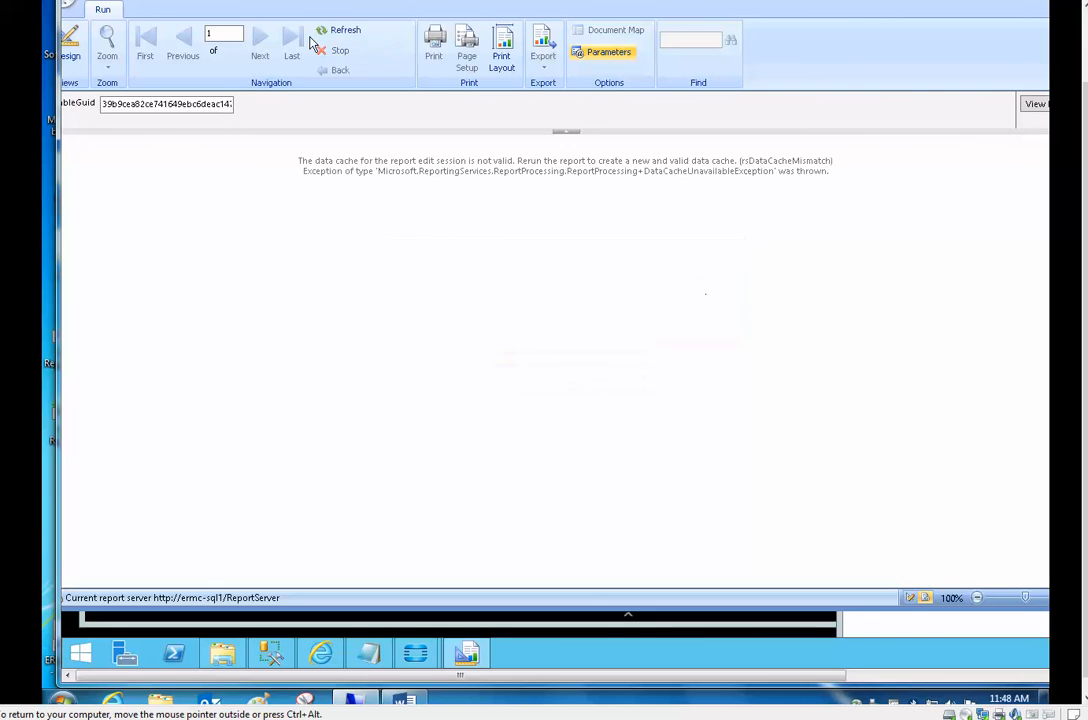
# - Refresh the preview, rerun the report with the copied table GUID, and examine the comment row under each packing slip line
pyautogui.click(338, 31)
pyautogui.click(133, 103)
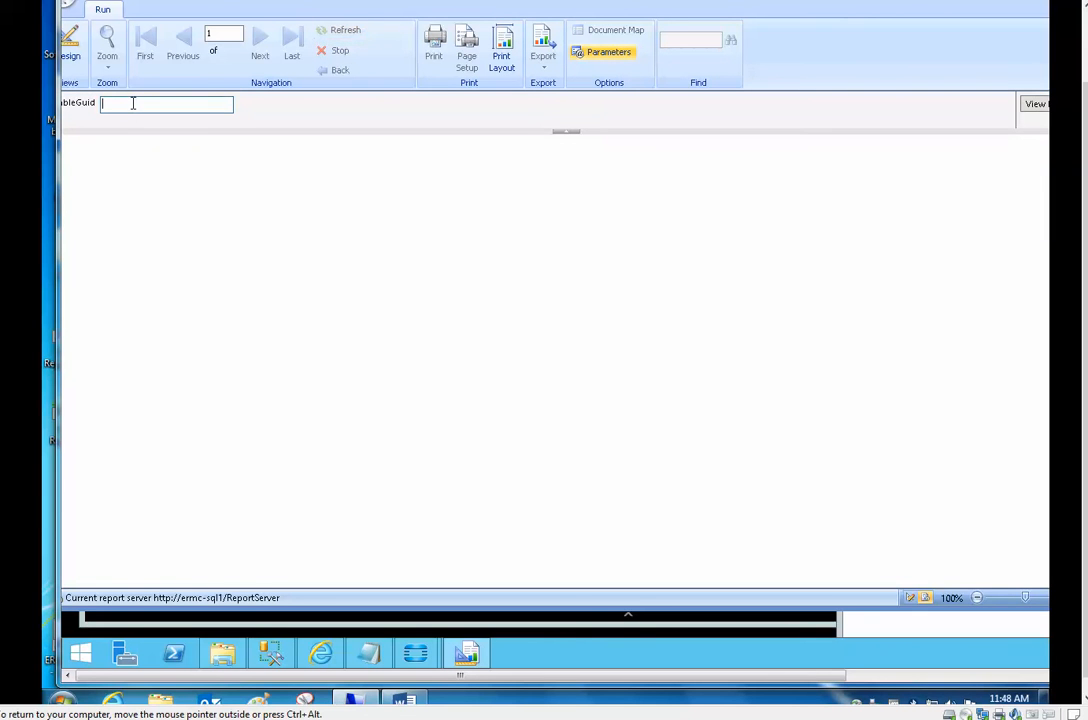
pyautogui.hotkey('ctrl', 'v')
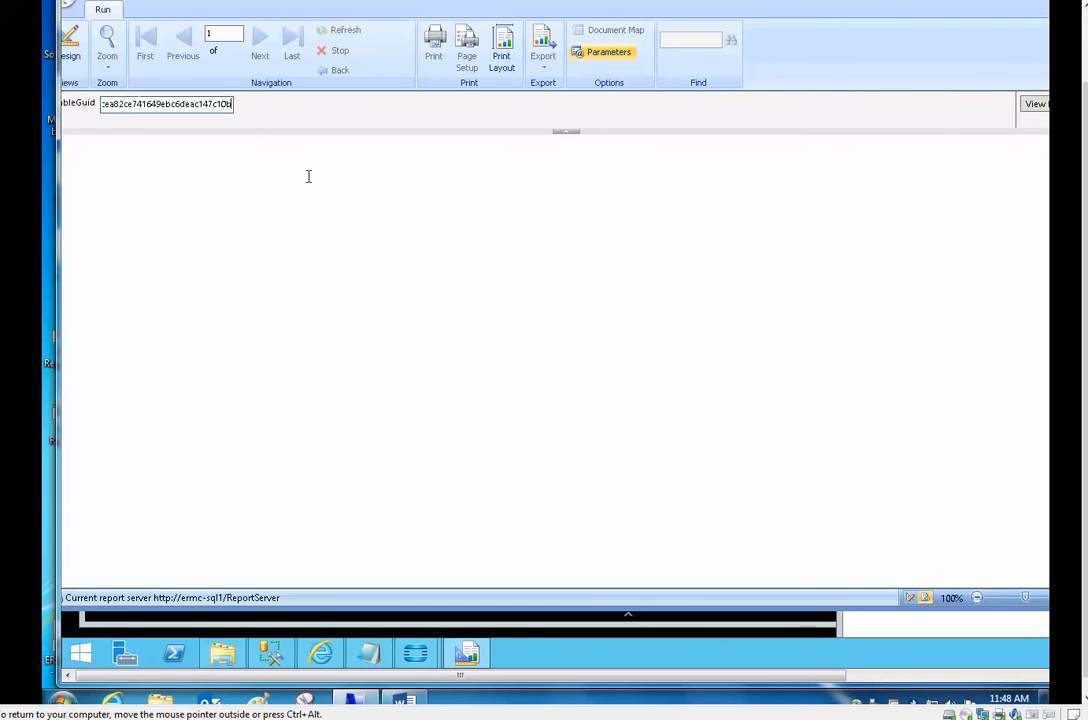
pyautogui.click(1030, 105)
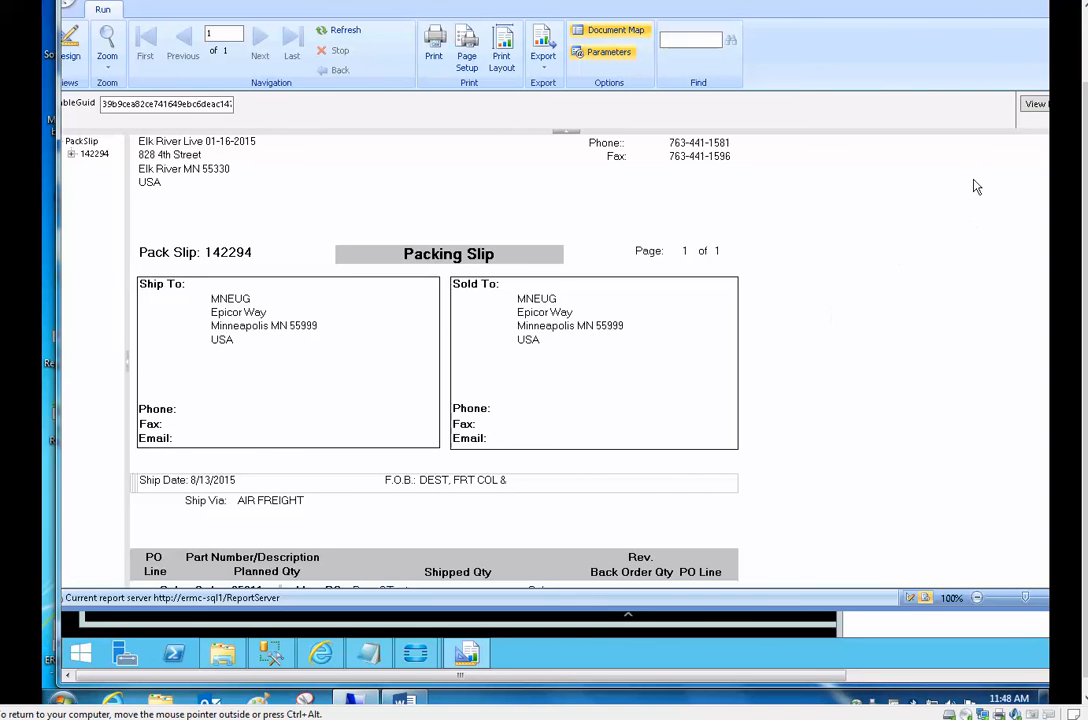
pyautogui.scroll(-3, 983, 213)
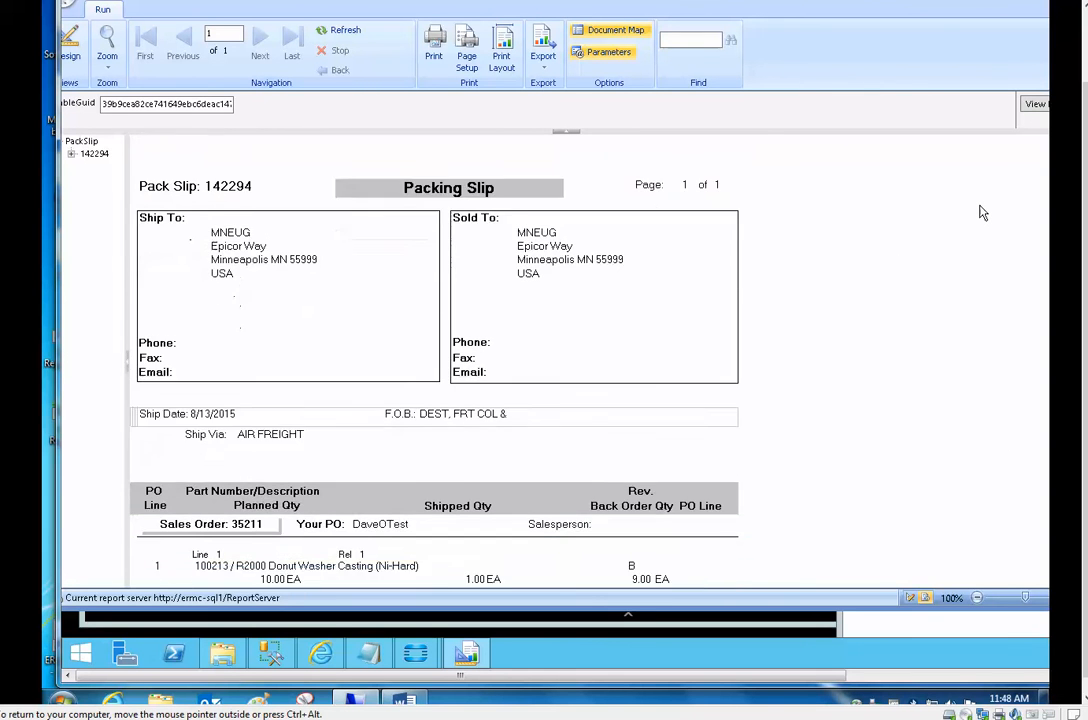
pyautogui.scroll(-3, 900, 235)
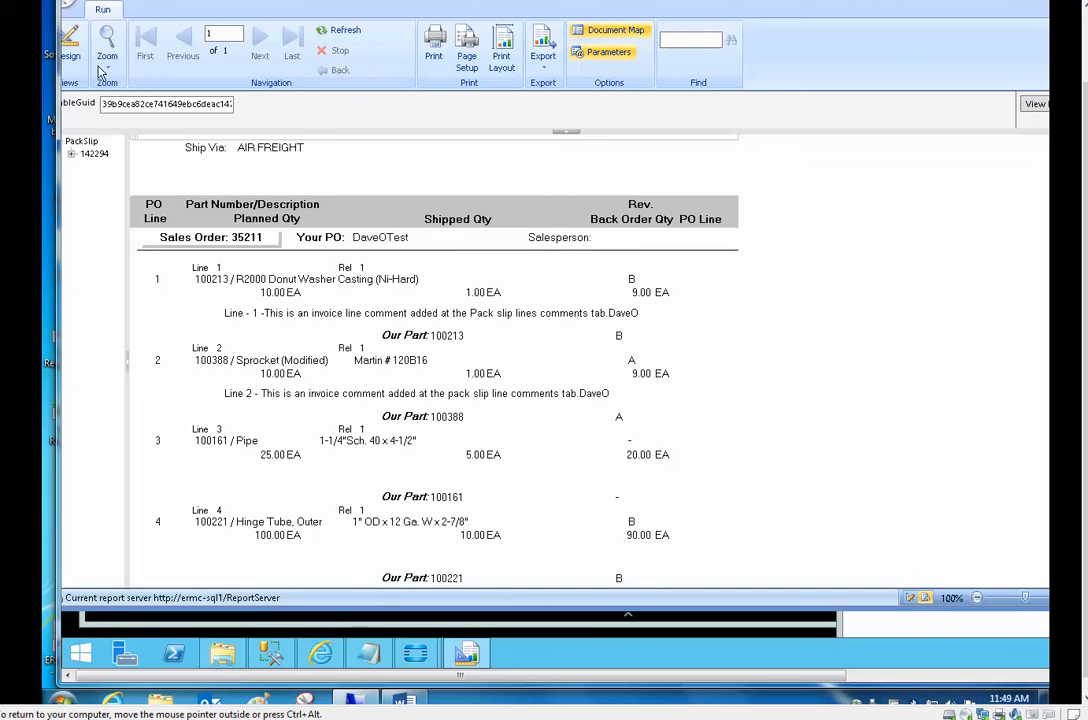
# - Return to the report design and set the InvoiceComment row's visibility to show or hide based on an expression
pyautogui.click(67, 42)
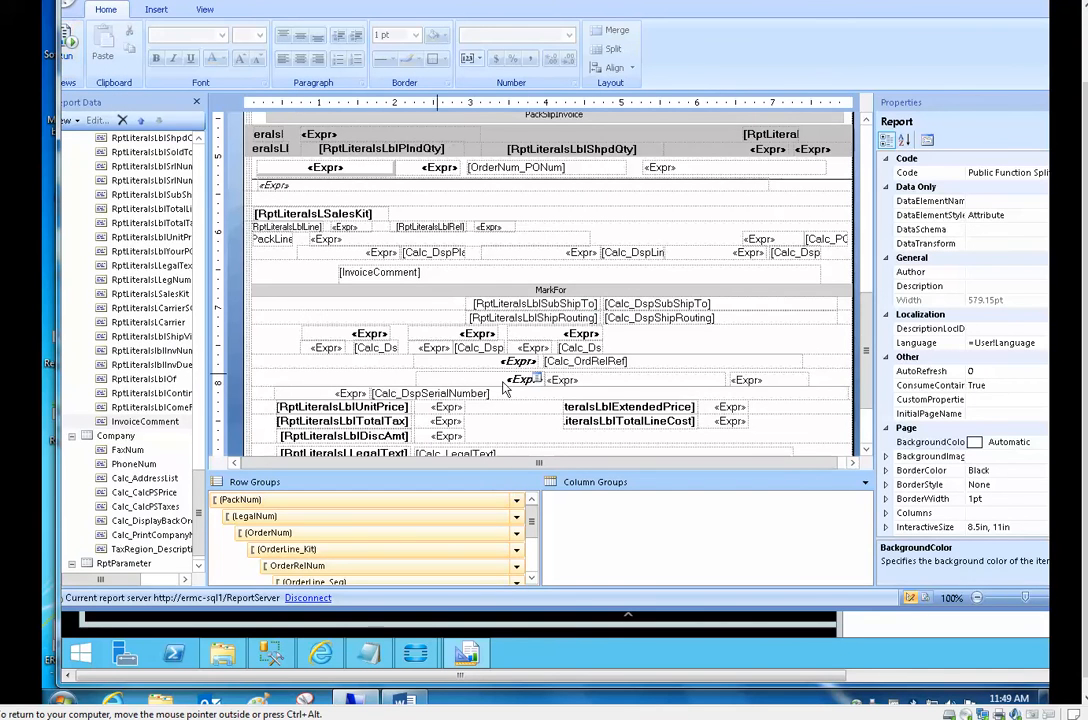
pyautogui.click(252, 277)
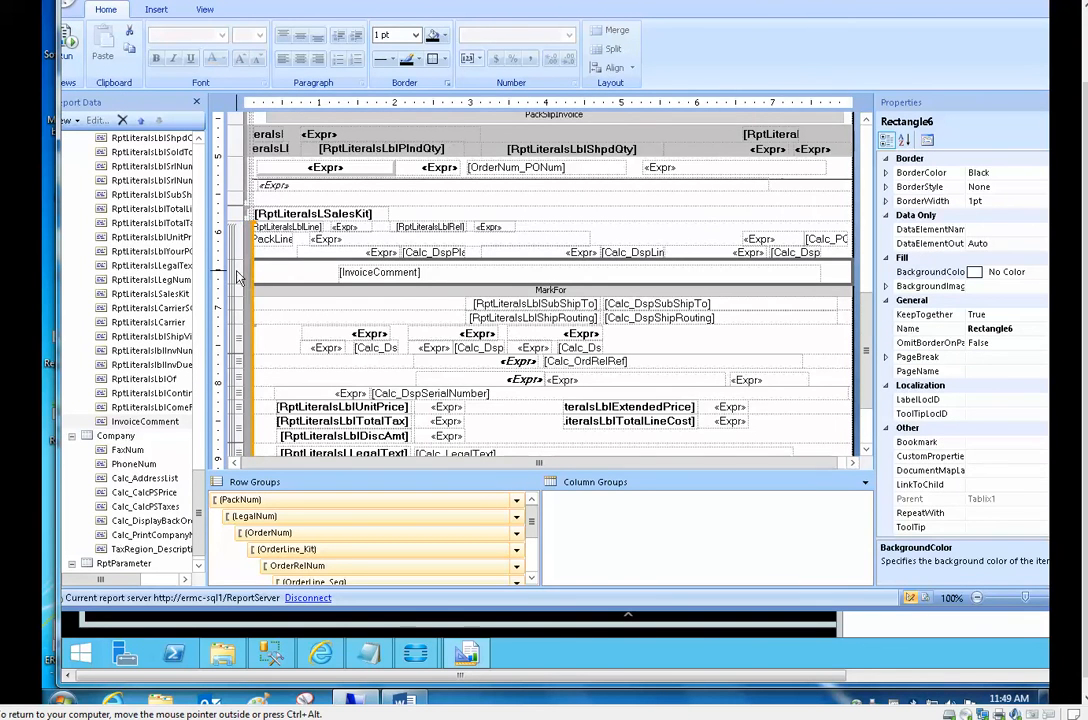
pyautogui.rightClick(237, 277)
pyautogui.click(291, 340)
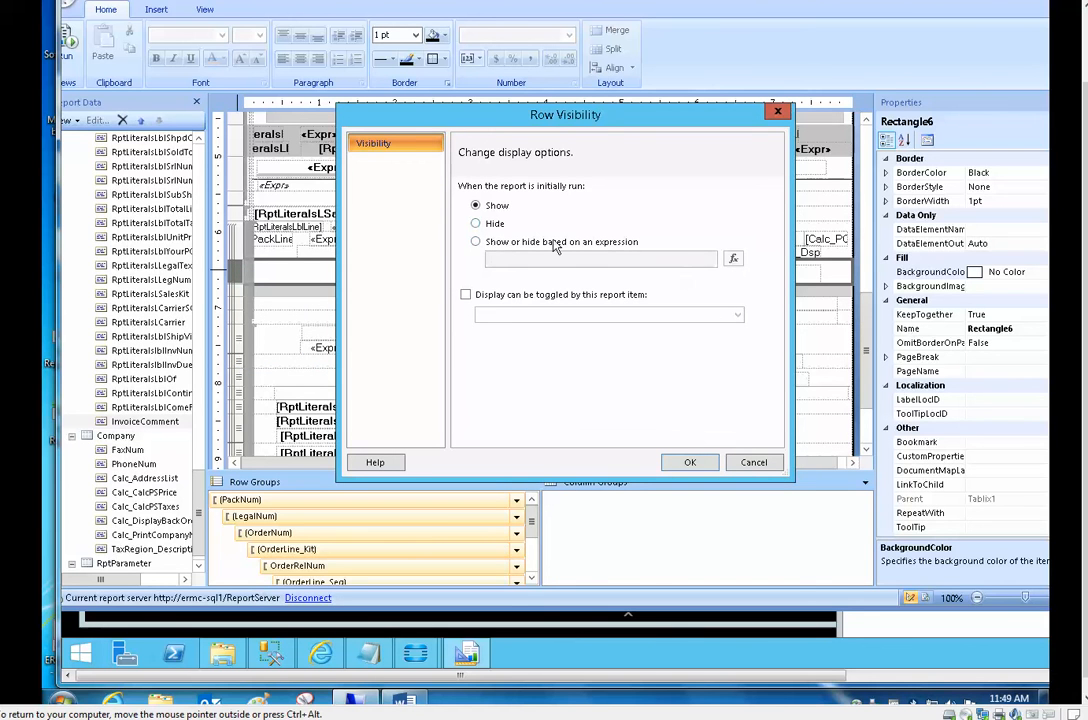
pyautogui.click(476, 242)
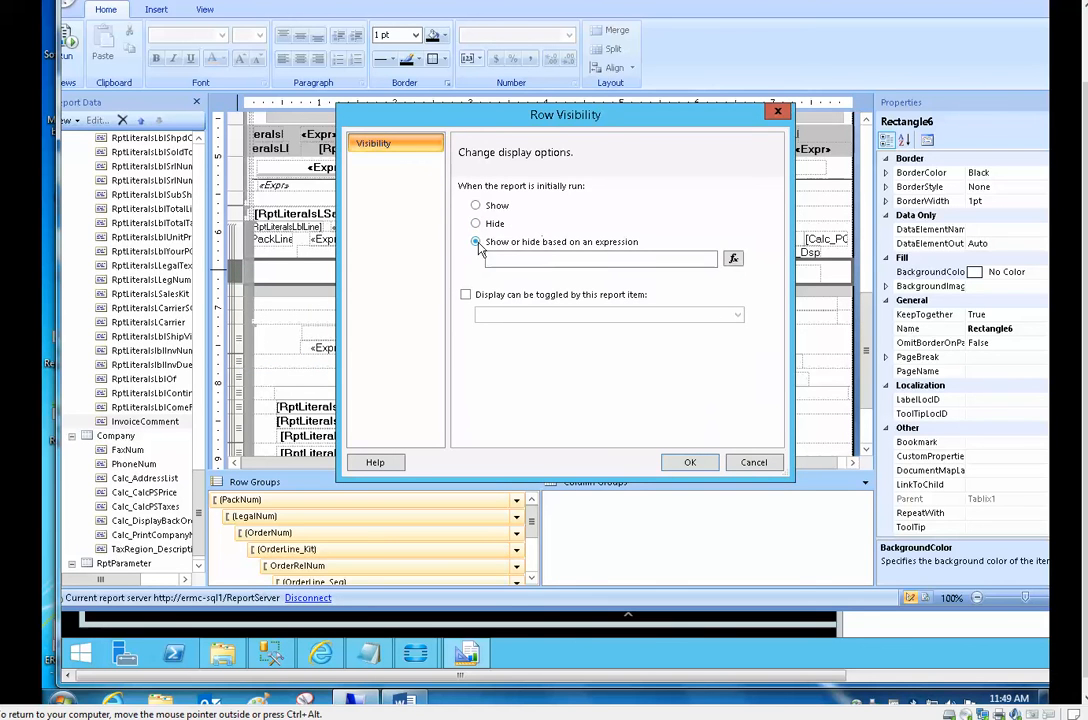
# - Begin the row's Hidden expression with =IIF(Len(Fields!InvoiceComment.Value, taking the field from the ShipHeadShipDtl dataset
pyautogui.click(733, 260)
pyautogui.click(407, 107)
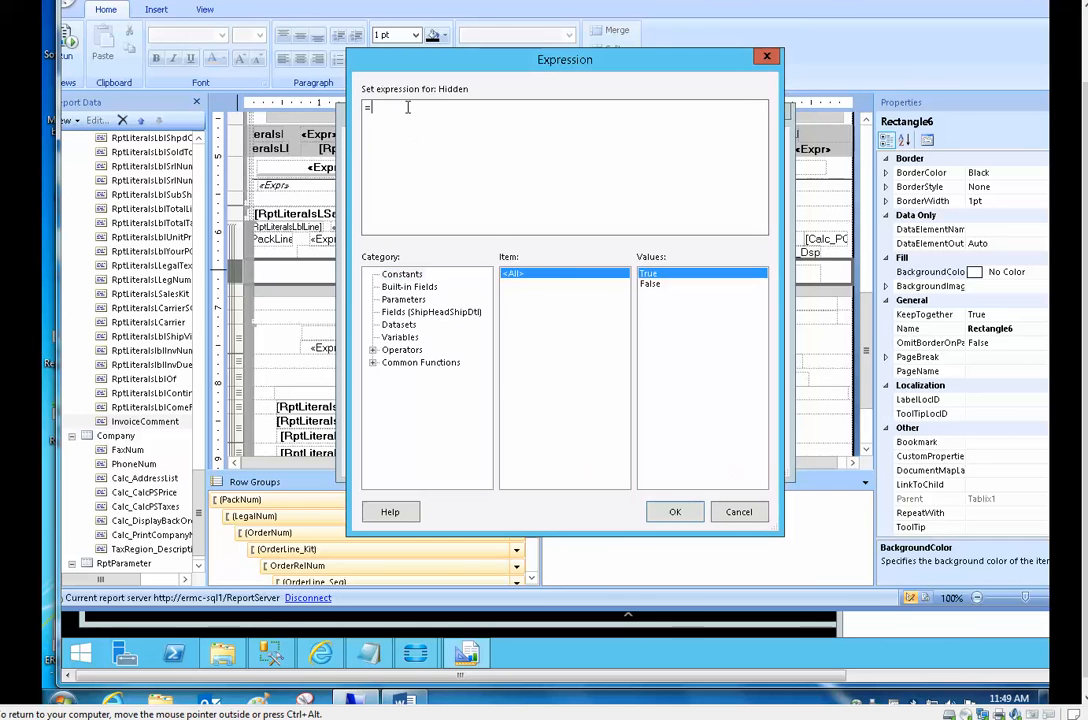
pyautogui.write('ii')
pyautogui.write('F(Len(')
pyautogui.click(433, 312)
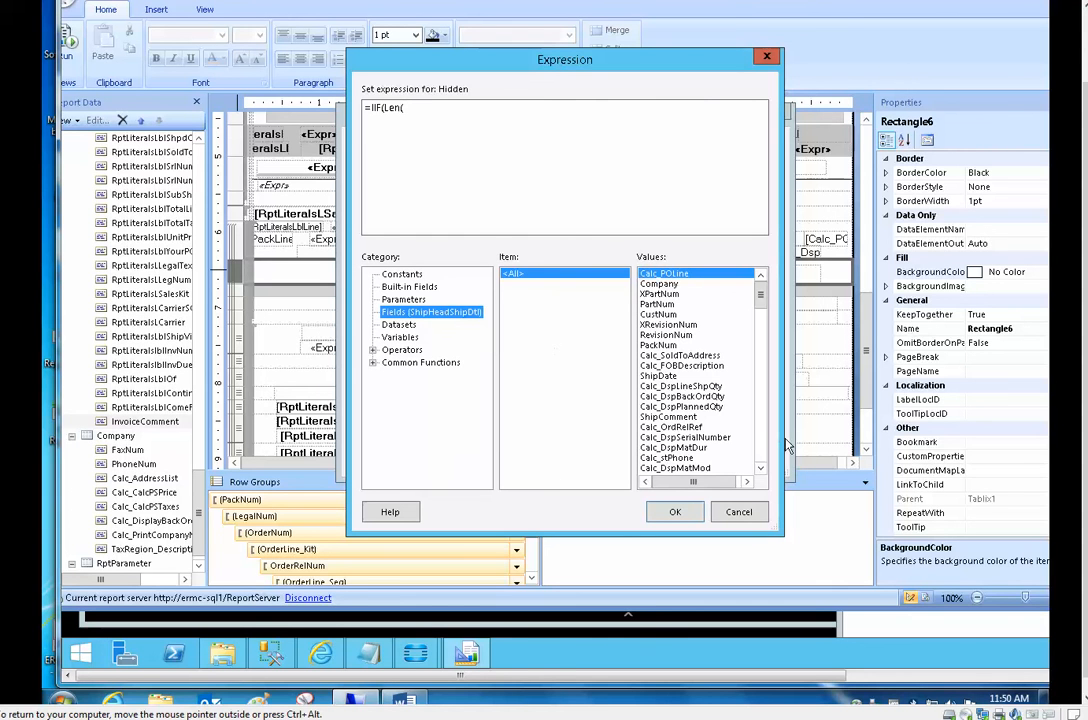
pyautogui.moveTo(762, 296); pyautogui.dragTo(760, 447)
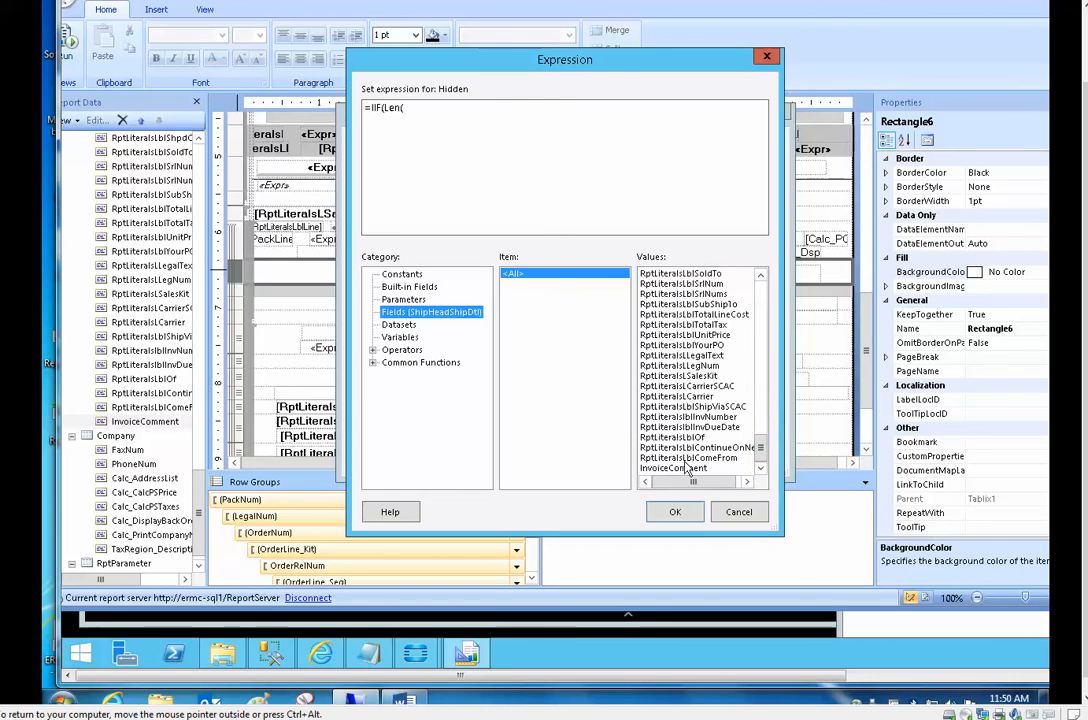
pyautogui.doubleClick(687, 467)
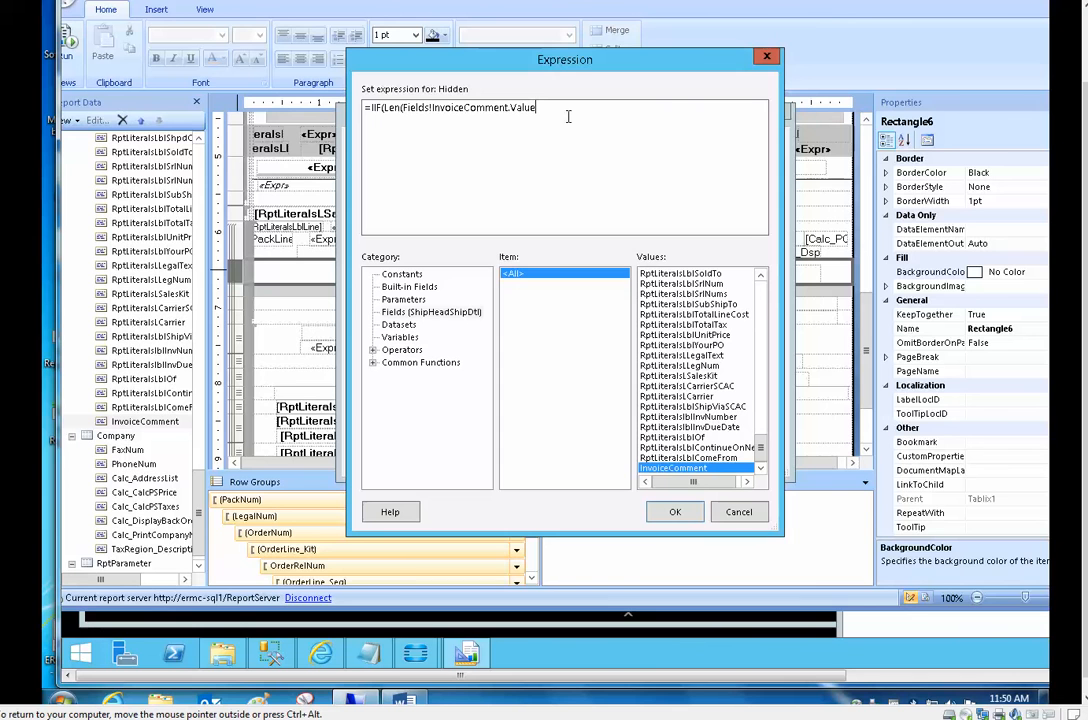
# - Complete the IIF expression so the row is hidden when InvoiceComment is empty, apply the row visibility, and save the report
pyautogui.write(')')
pyautogui.write('>')
pyautogui.write('0')
pyautogui.write(',True,False')
pyautogui.click(676, 511)
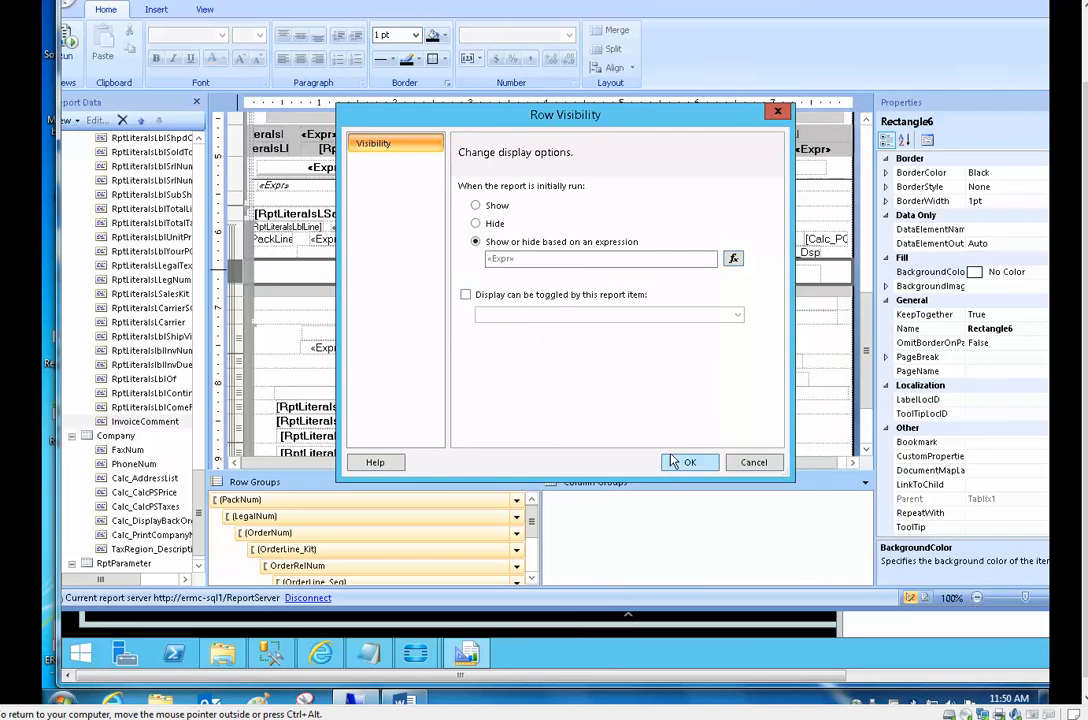
pyautogui.click(684, 462)
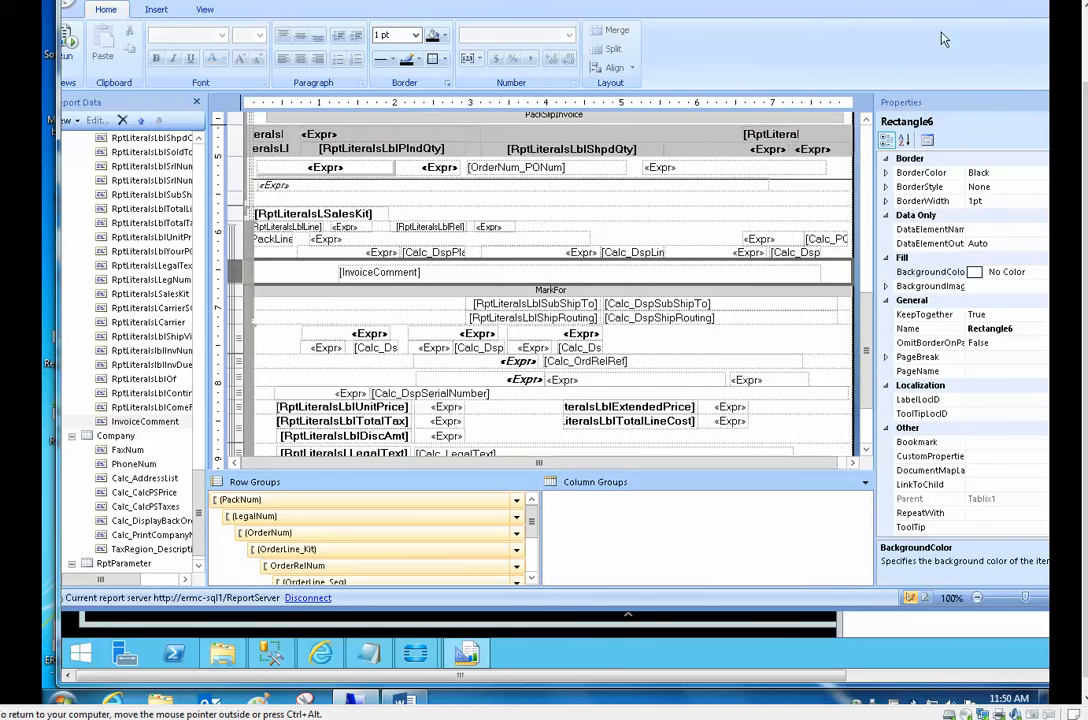
pyautogui.moveTo(1085, 104); pyautogui.dragTo(1085, 85)
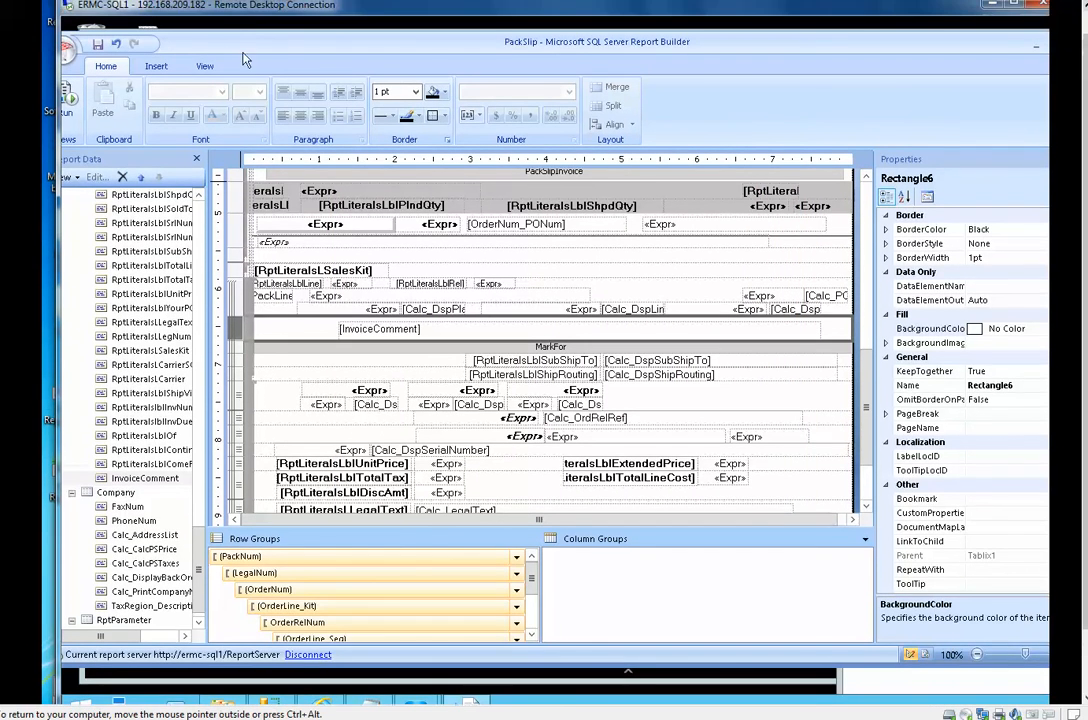
pyautogui.click(97, 44)
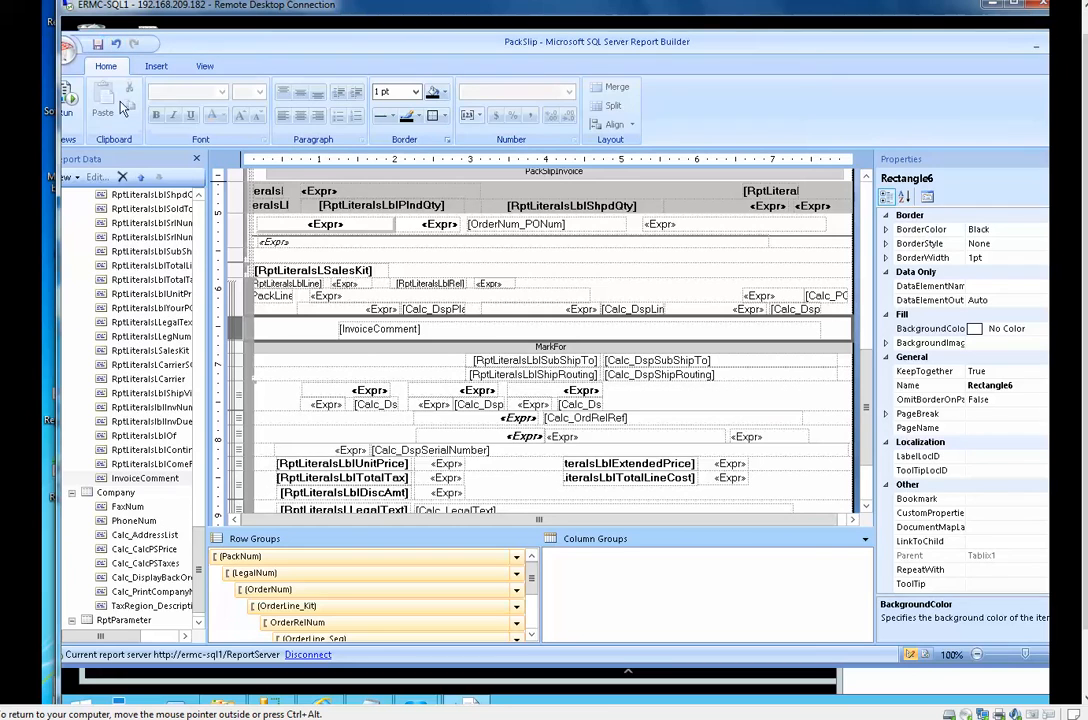
# - Run the report again with the copied table GUID and examine the spacing of lines with and without an invoice comment
pyautogui.click(64, 96)
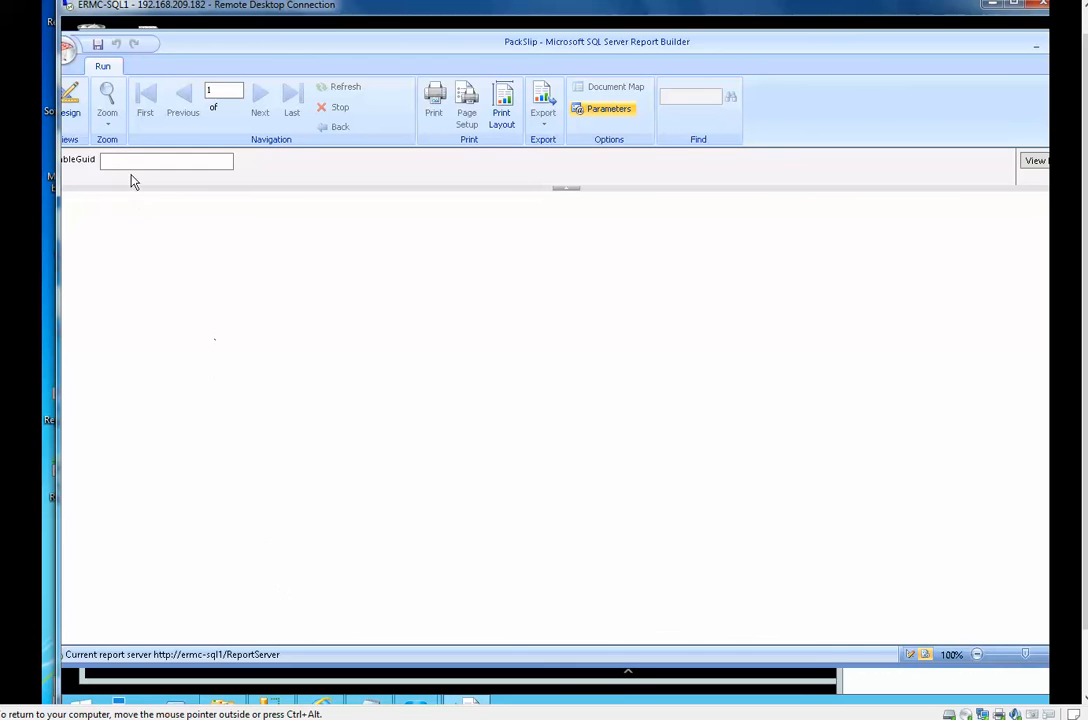
pyautogui.hotkey('ctrl', 'v')
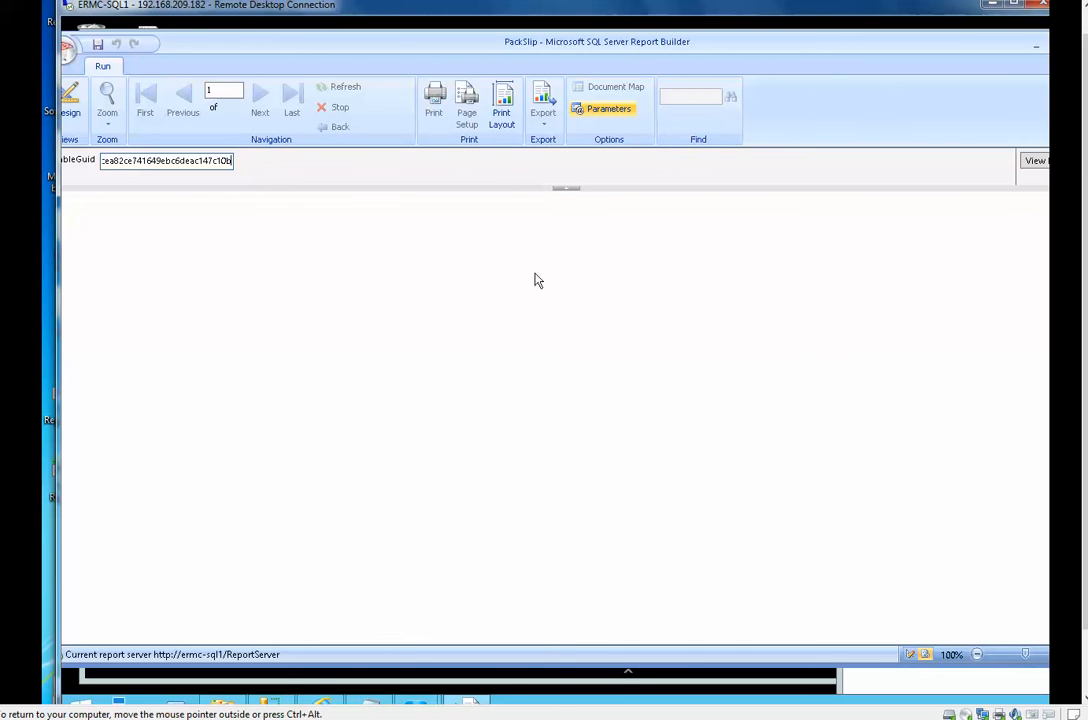
pyautogui.click(1035, 160)
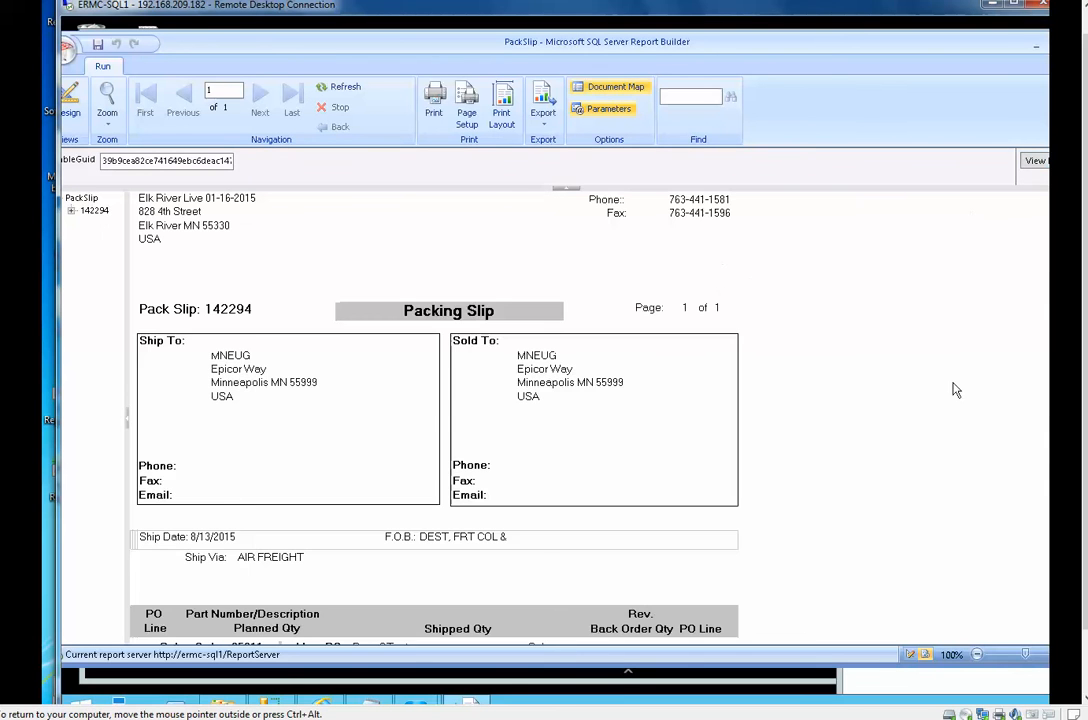
pyautogui.scroll(-2, 816, 338)
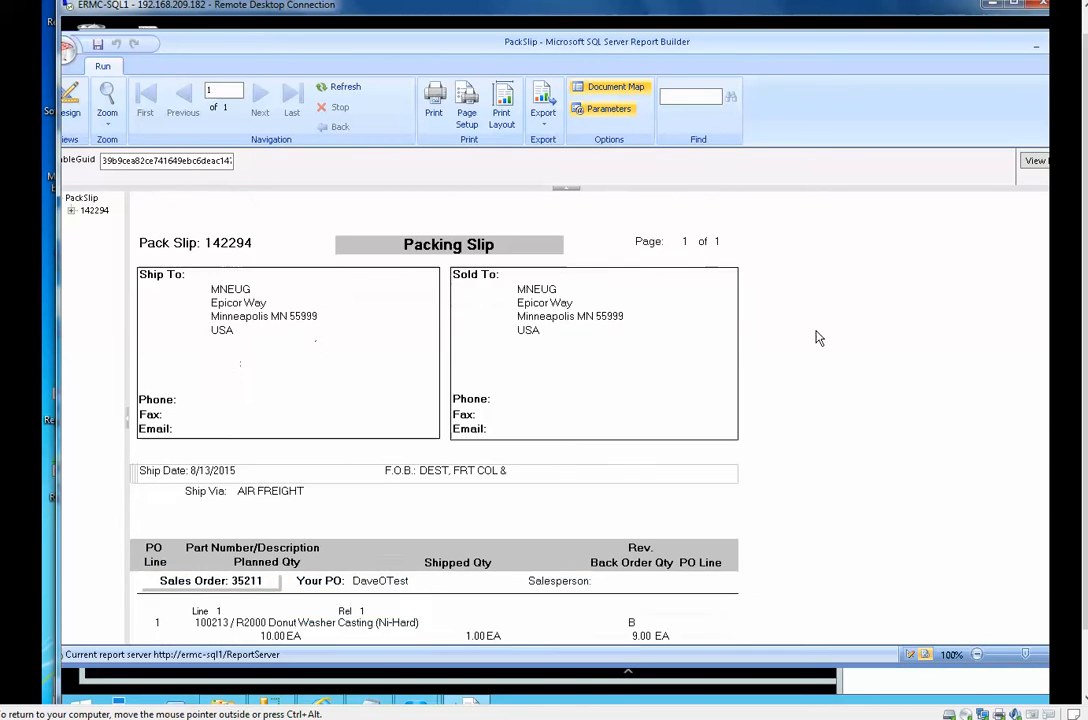
pyautogui.scroll(-5, 820, 335)
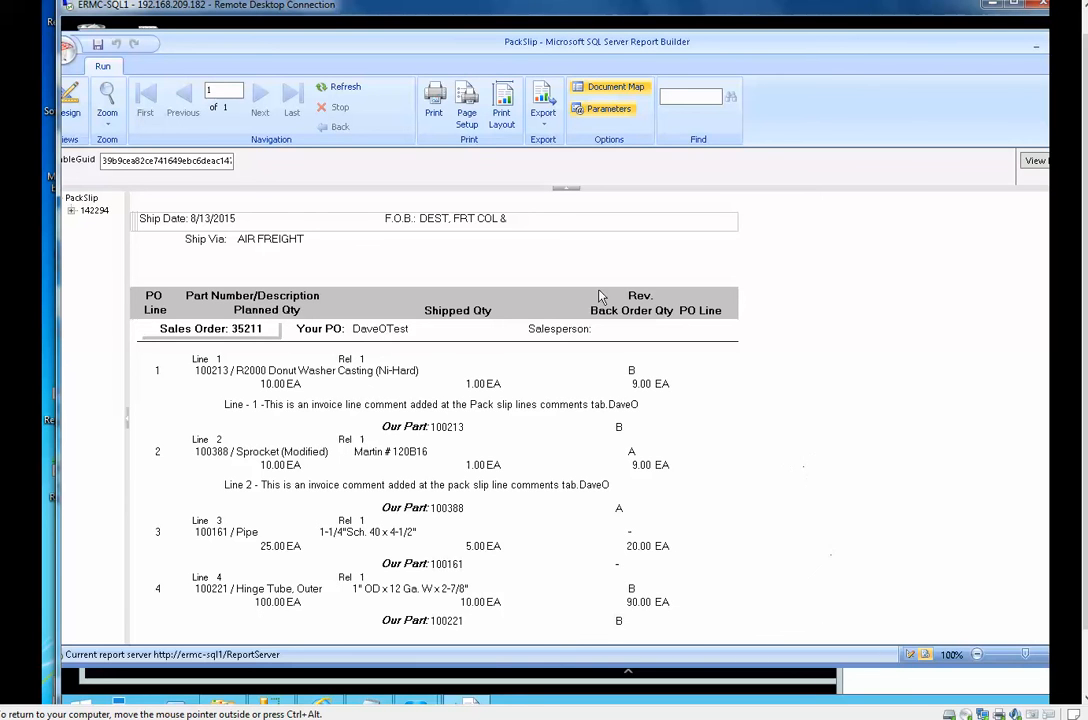
# - Return to the report design and enlarge the design view to 275% to inspect the MarkFor area and report header
pyautogui.click(68, 100)
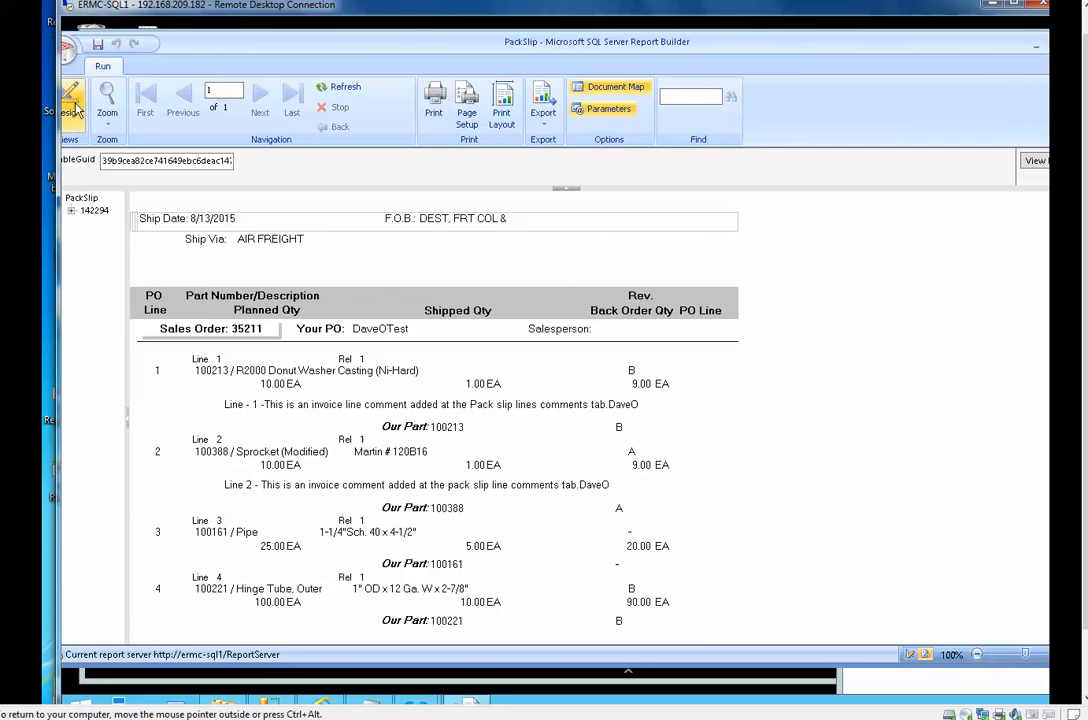
pyautogui.click(506, 375)
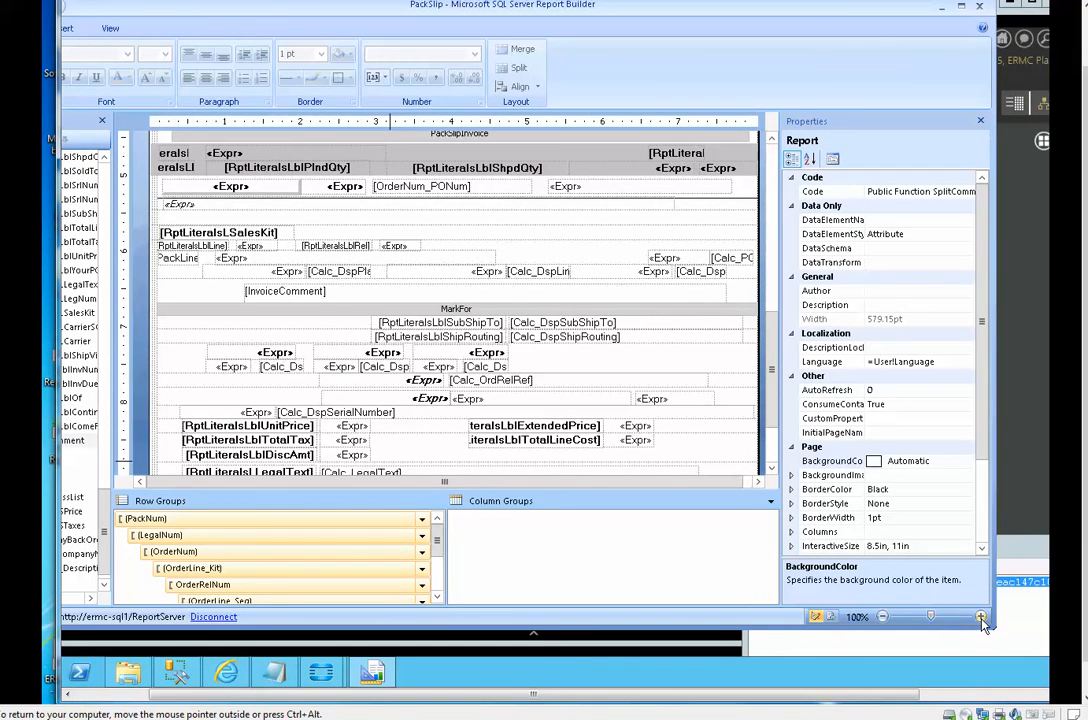
pyautogui.click(981, 617)
pyautogui.click(981, 617)
pyautogui.click(981, 617)
pyautogui.click(981, 617)
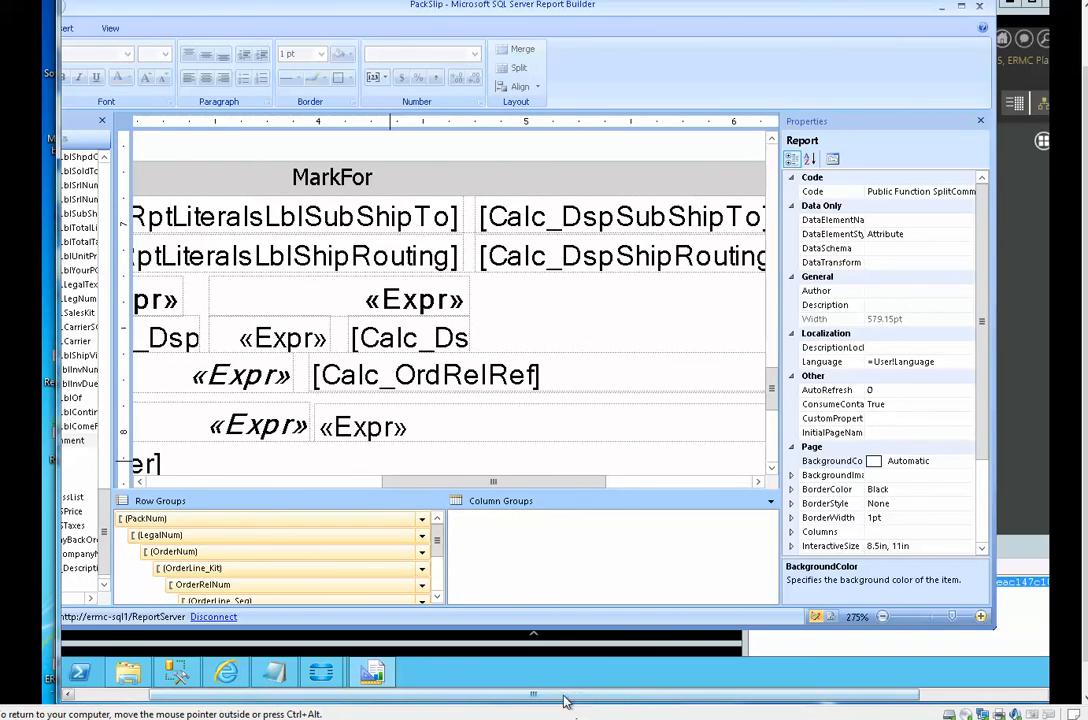
pyautogui.moveTo(563, 700); pyautogui.dragTo(490, 700)
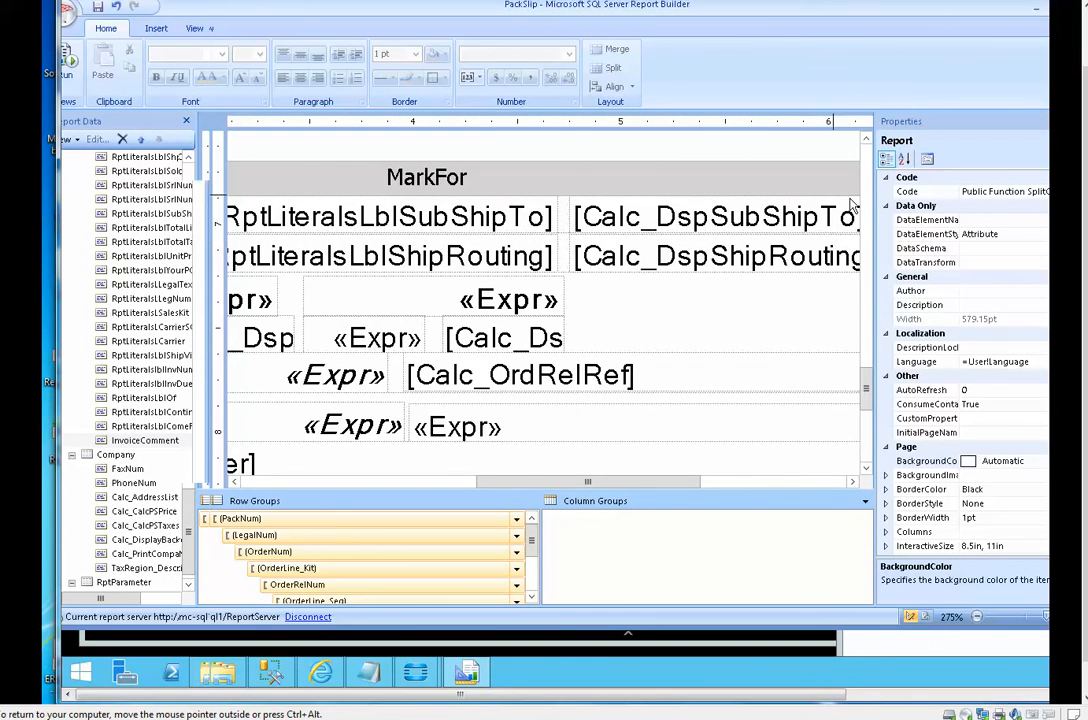
pyautogui.scroll(10, 868, 190)
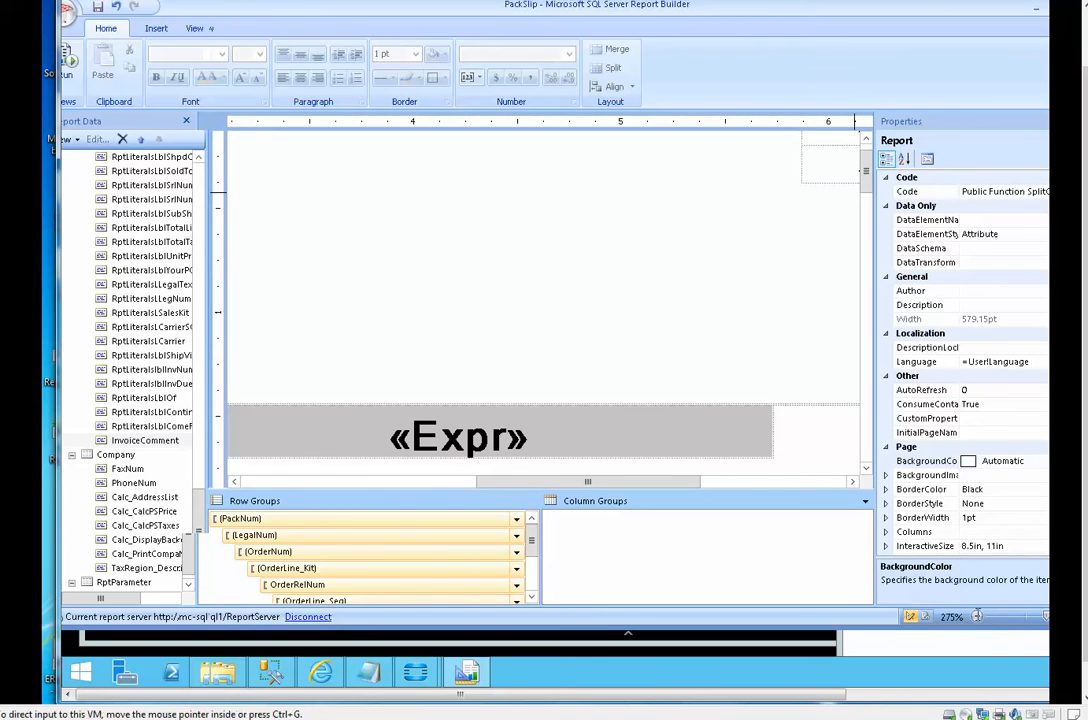
# - Bring the design view back to 100% and look over the layout from the header to the PackSlipInvoice section
pyautogui.click(977, 617)
pyautogui.click(977, 617)
pyautogui.click(977, 617)
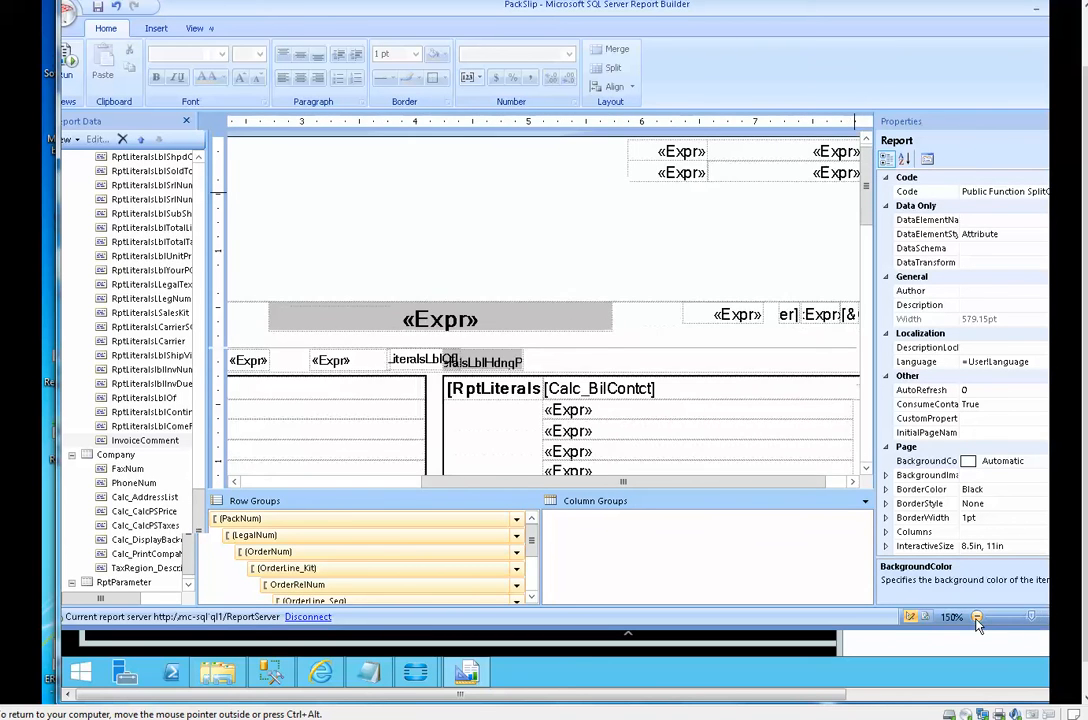
pyautogui.click(977, 617)
pyautogui.click(977, 617)
pyautogui.click(978, 617)
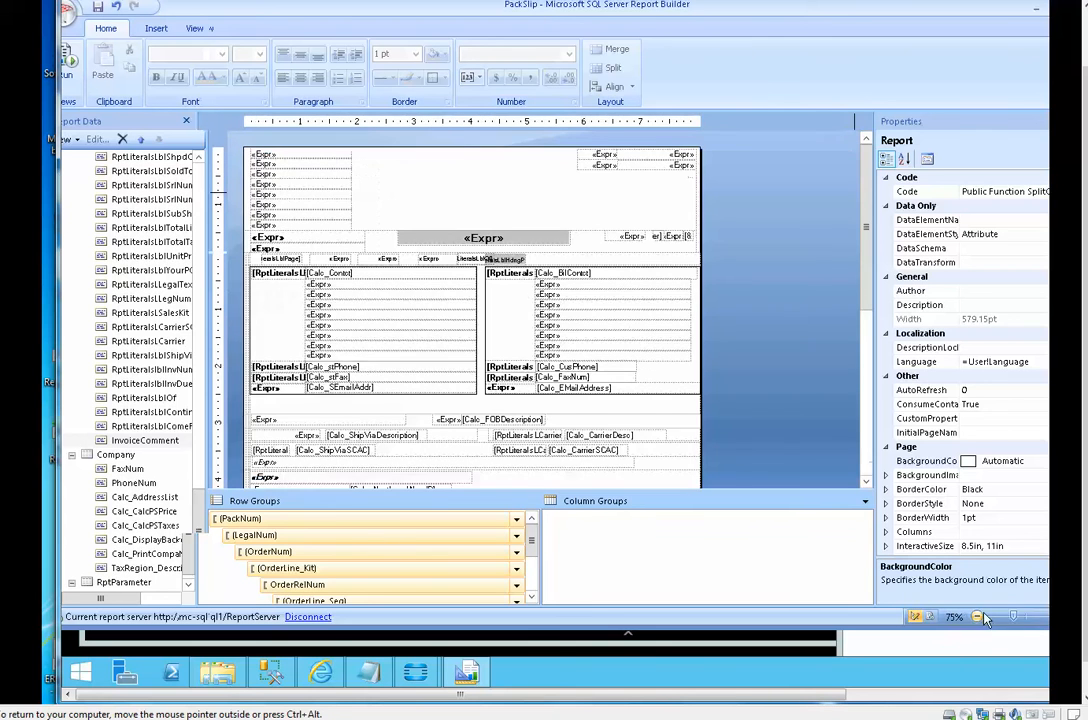
pyautogui.click(1025, 617)
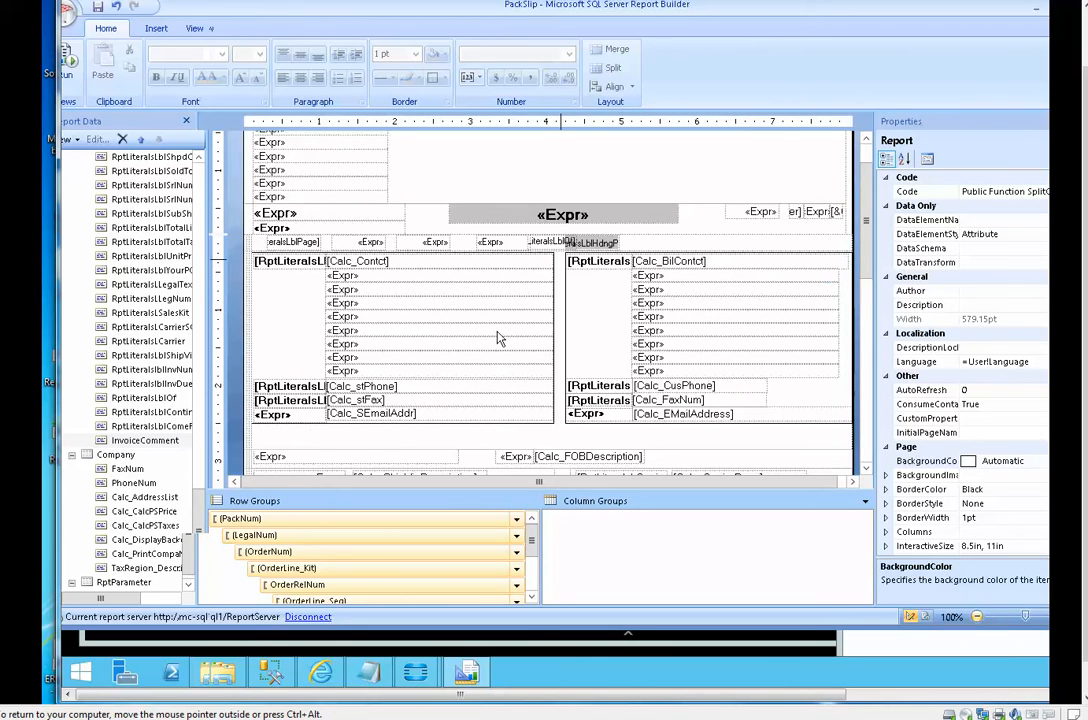
pyautogui.scroll(-3, 743, 213)
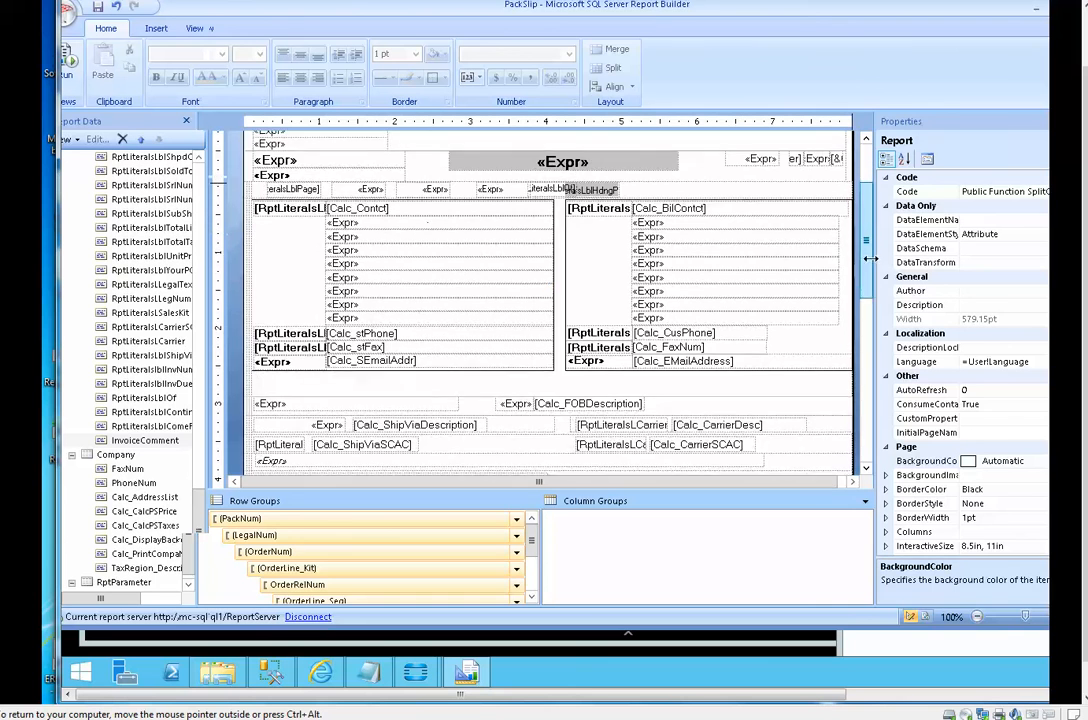
pyautogui.scroll(-5, 863, 262)
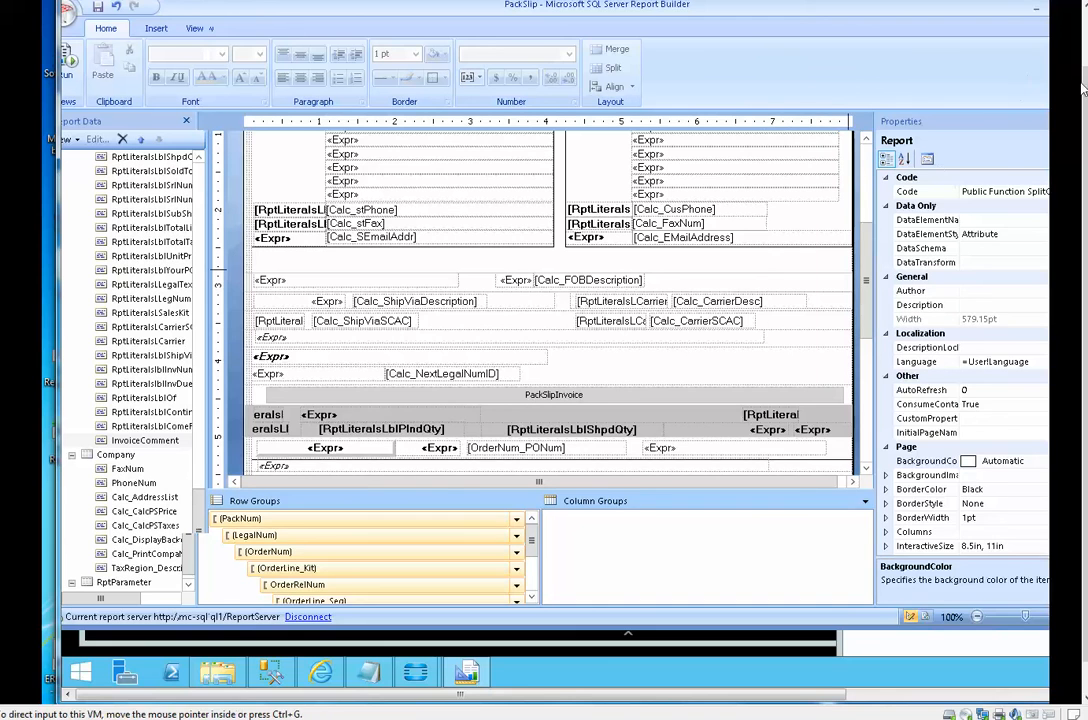
# - Switch to Epicor's Report Style Maintenance and load the PackSlip report through a report ID search starting at pack
pyautogui.moveTo(1083, 88); pyautogui.dragTo(1083, 34)
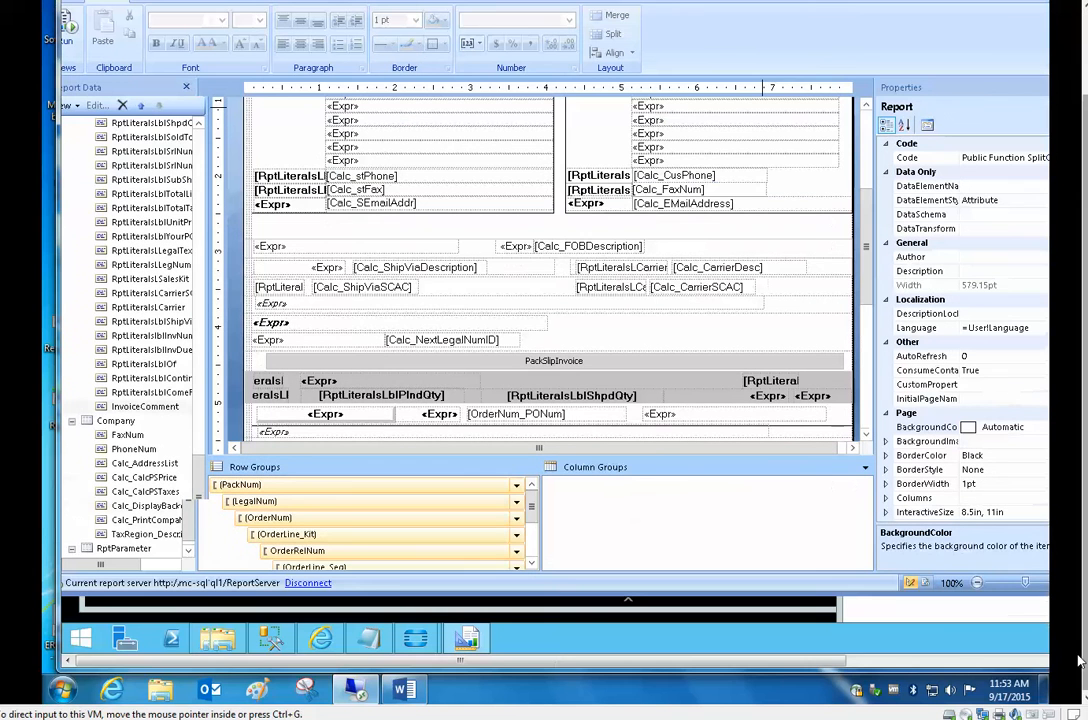
pyautogui.click(416, 639)
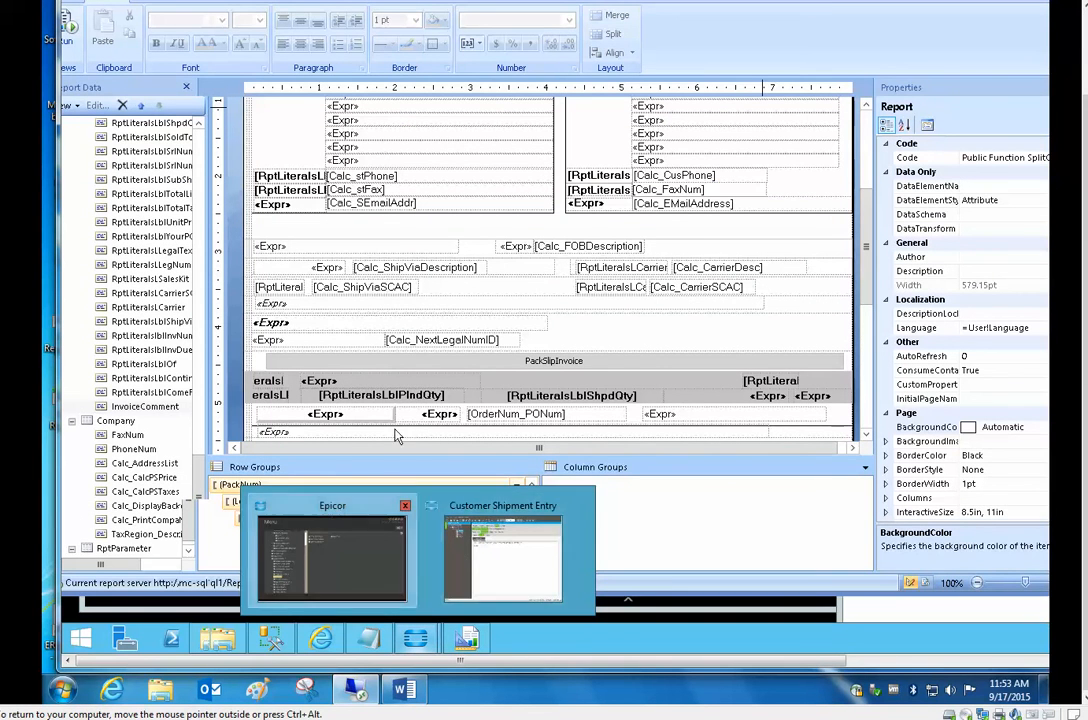
pyautogui.click(333, 522)
pyautogui.click(655, 133)
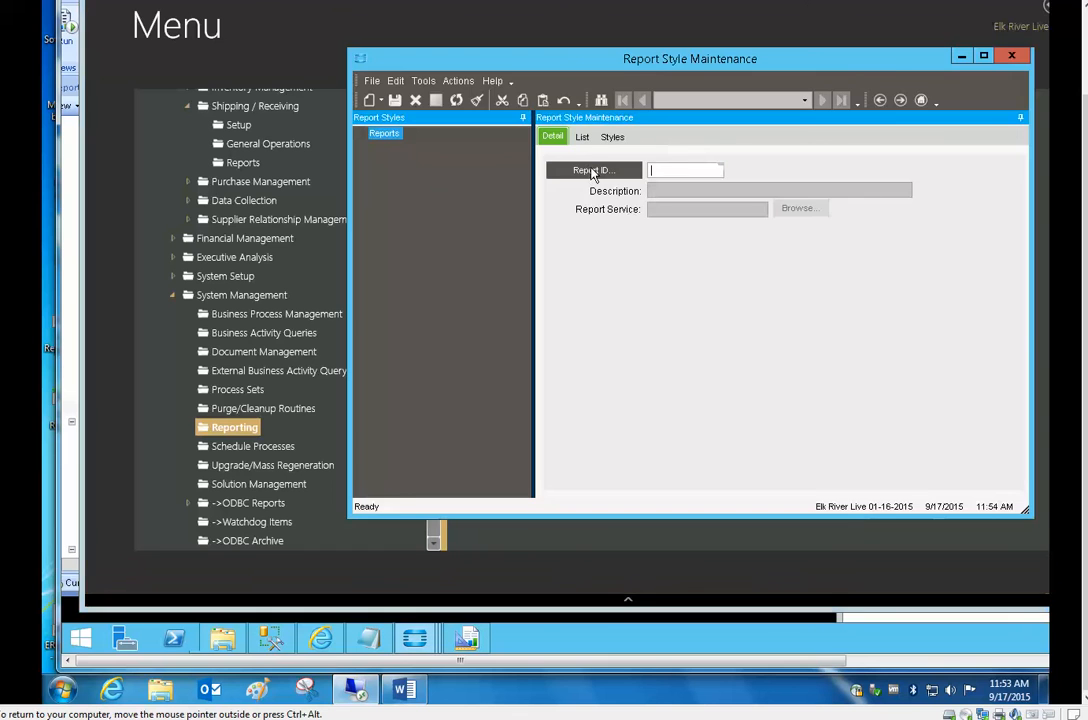
pyautogui.click(594, 170)
pyautogui.click(835, 39)
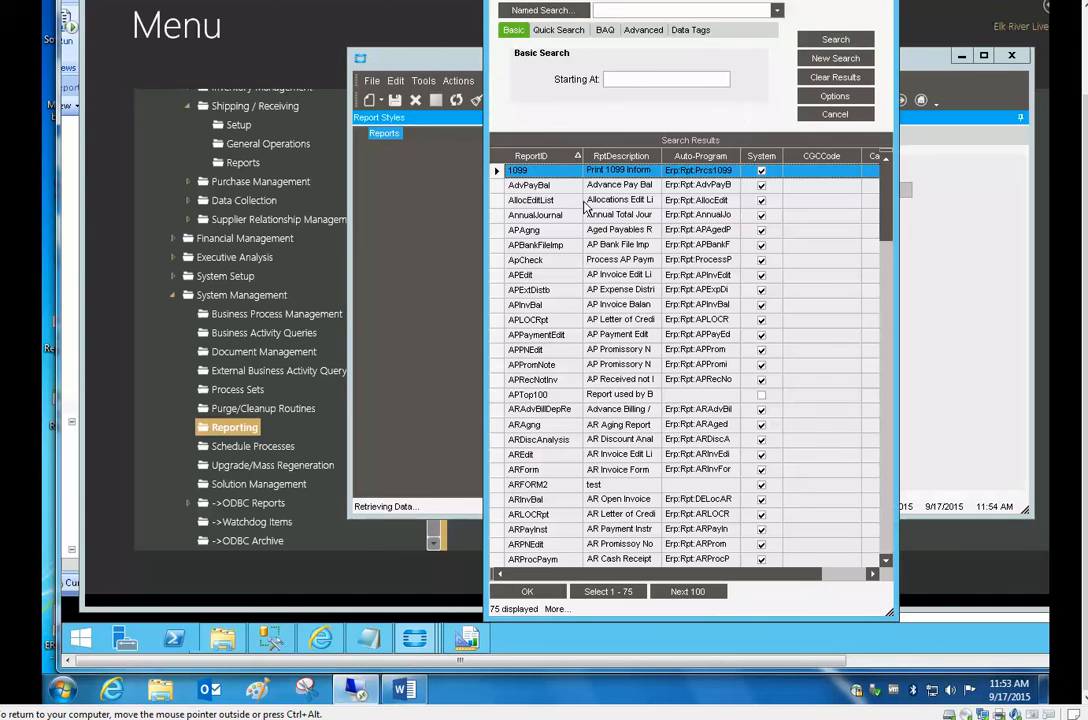
pyautogui.click(645, 79)
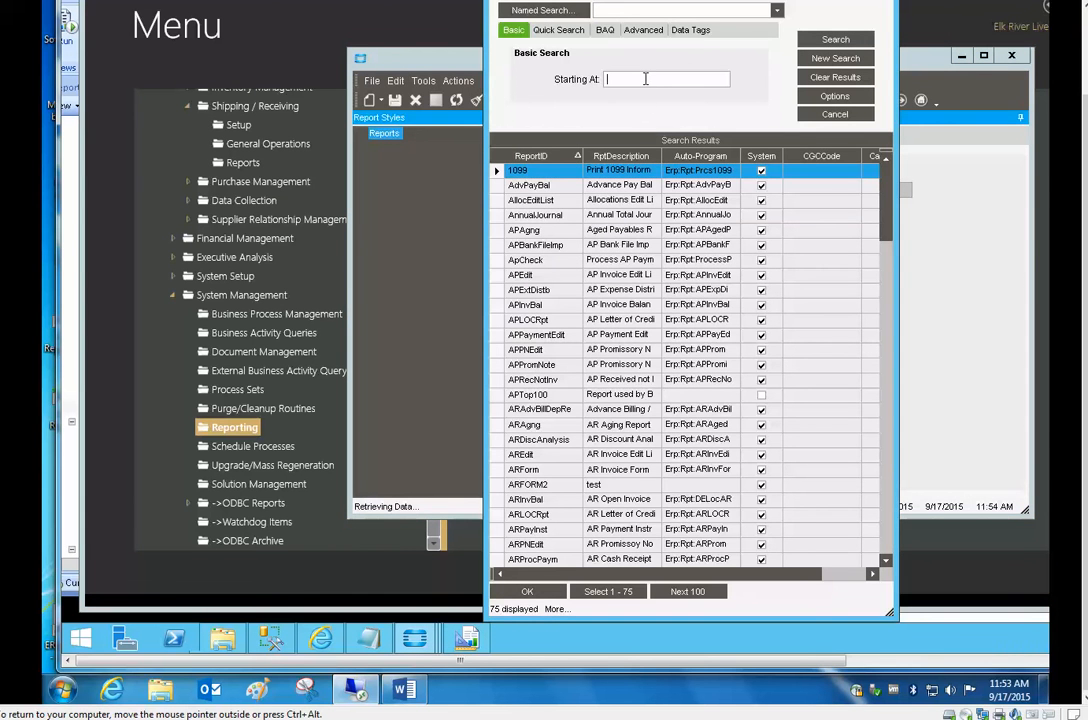
pyautogui.write('pack')
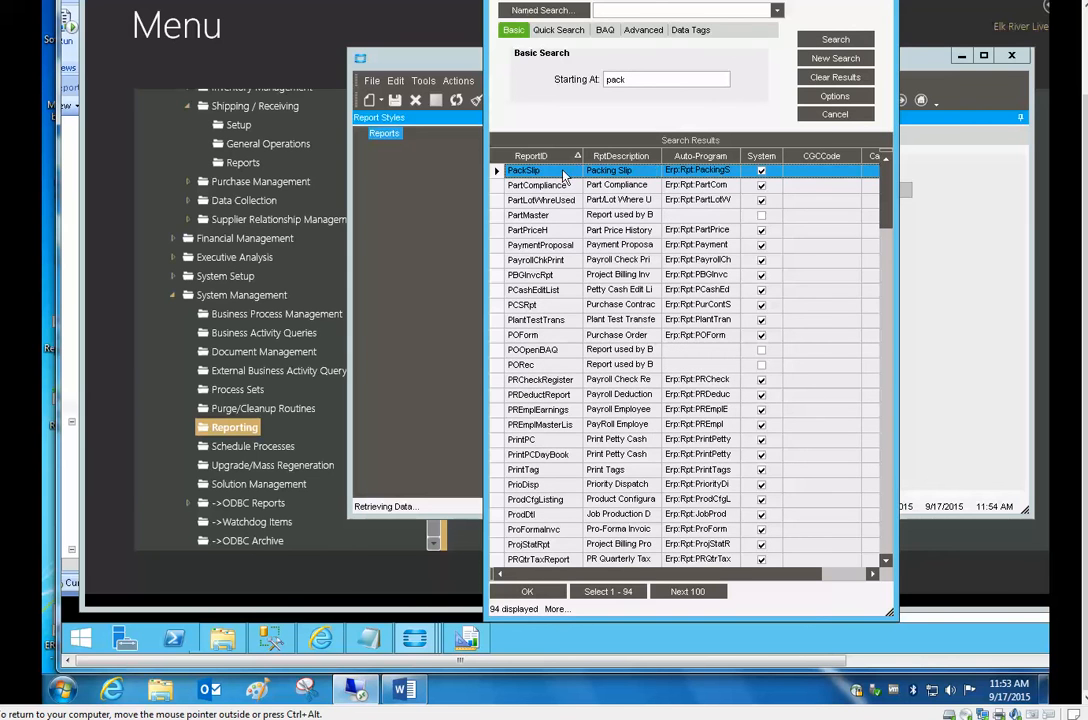
pyautogui.press('Return')
# - List the Packing Slip report styles and view the details of ERMC Default V10 SSRS and PackingSlipMNEUG
pyautogui.click(375, 146)
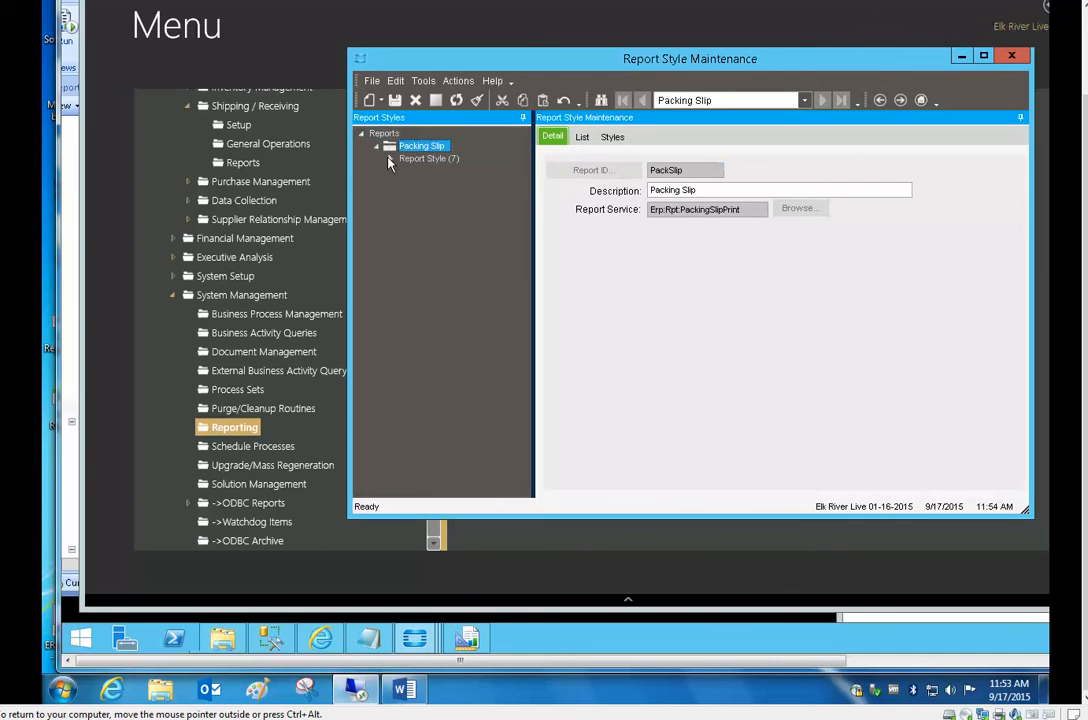
pyautogui.click(391, 158)
pyautogui.click(449, 235)
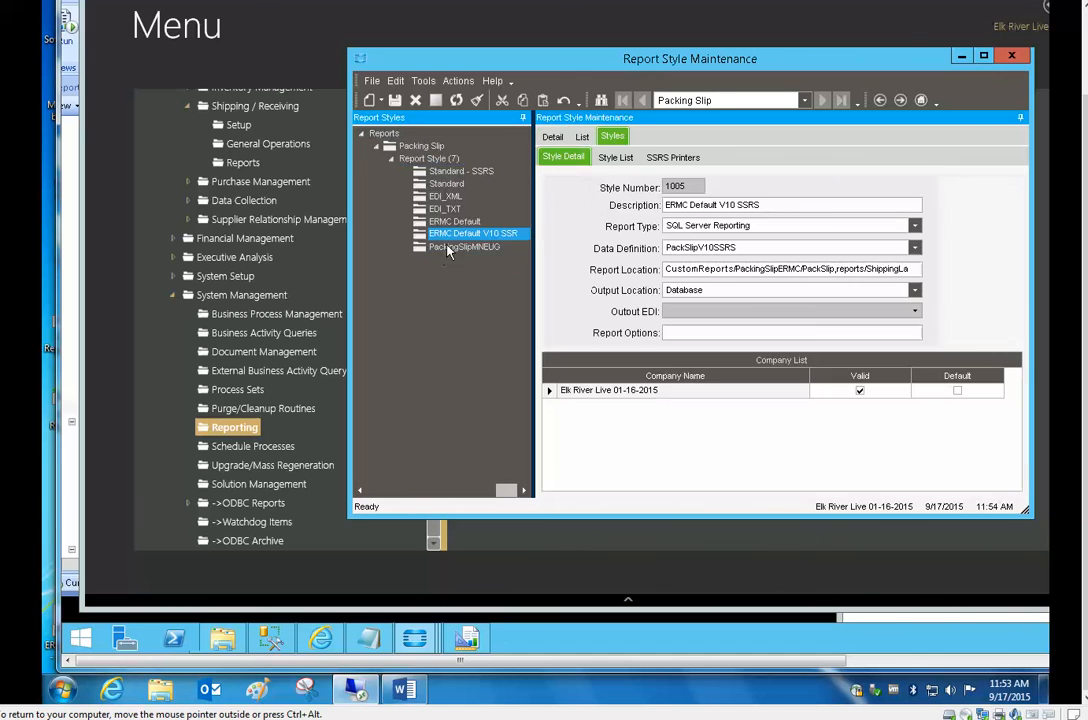
pyautogui.click(462, 246)
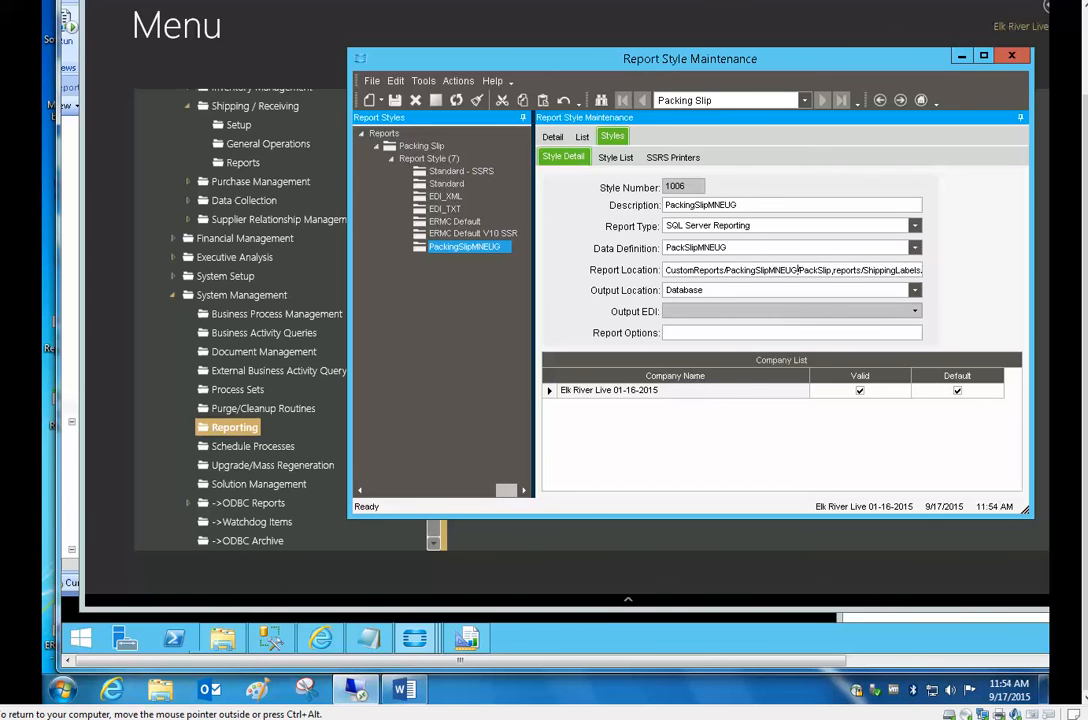
pyautogui.click(797, 270)
pyautogui.write('2')
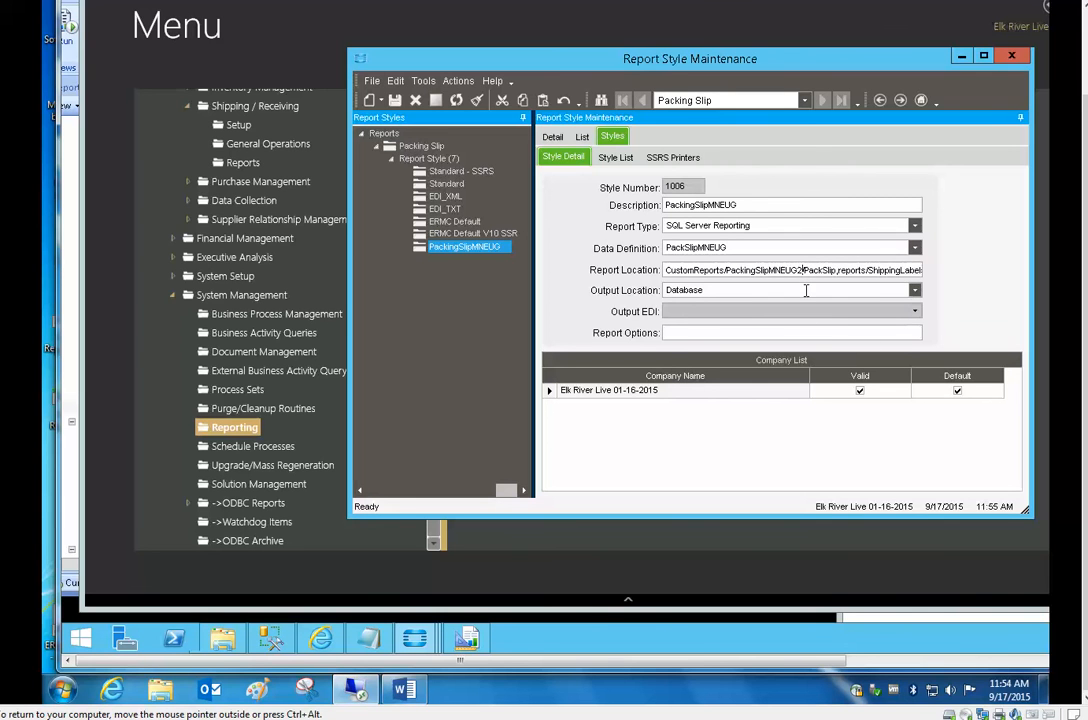
pyautogui.press('BackSpace')
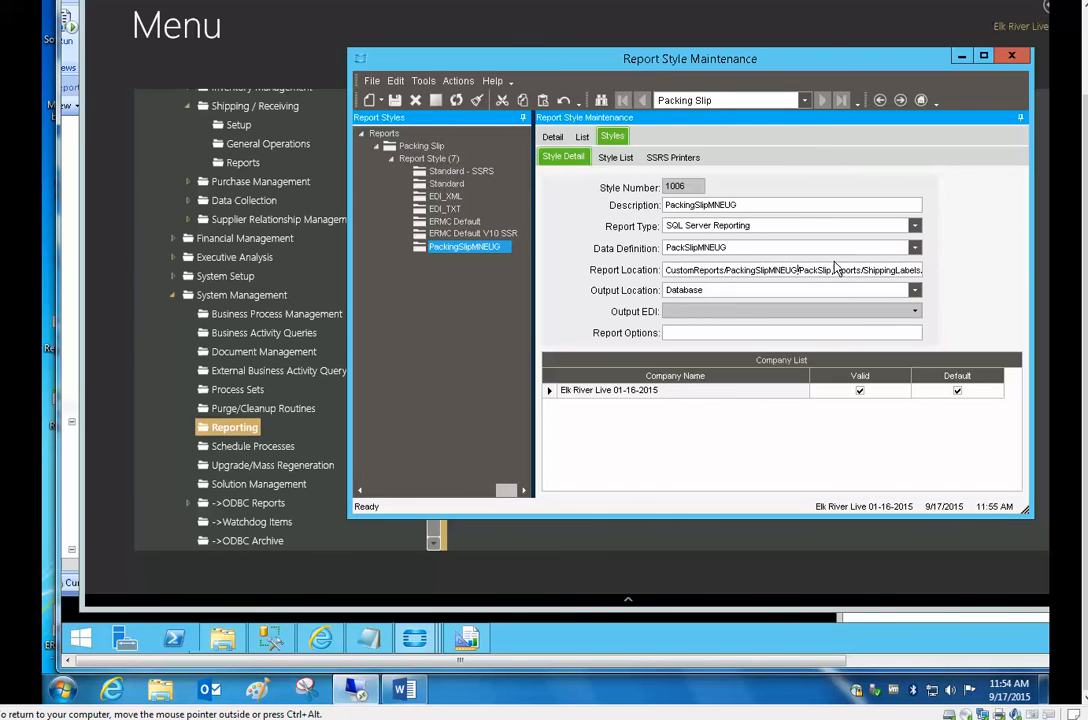
# - Change the report name from PackSlip to PackSlip2 in the PackingSlipMNEUG style's report location
pyautogui.moveTo(831, 270); pyautogui.dragTo(800, 270)
pyautogui.click(833, 271)
pyautogui.write('2')
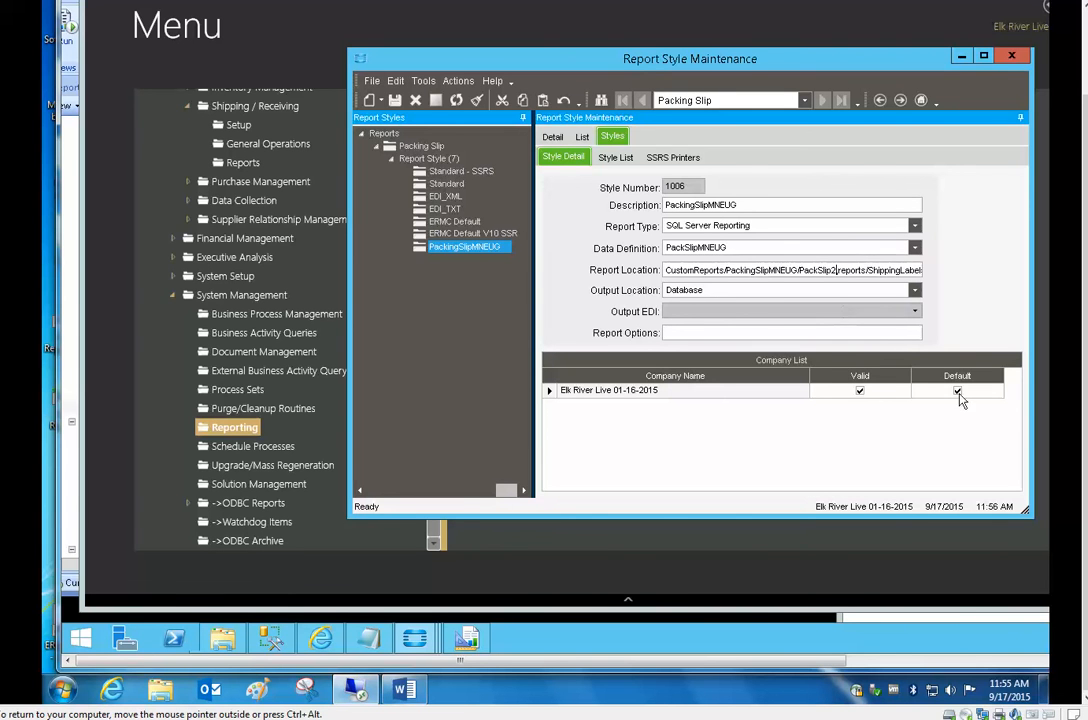
# - Switch back to Report Builder and examine the PackSlipInvoice subreport and the row containing it
pyautogui.click(476, 634)
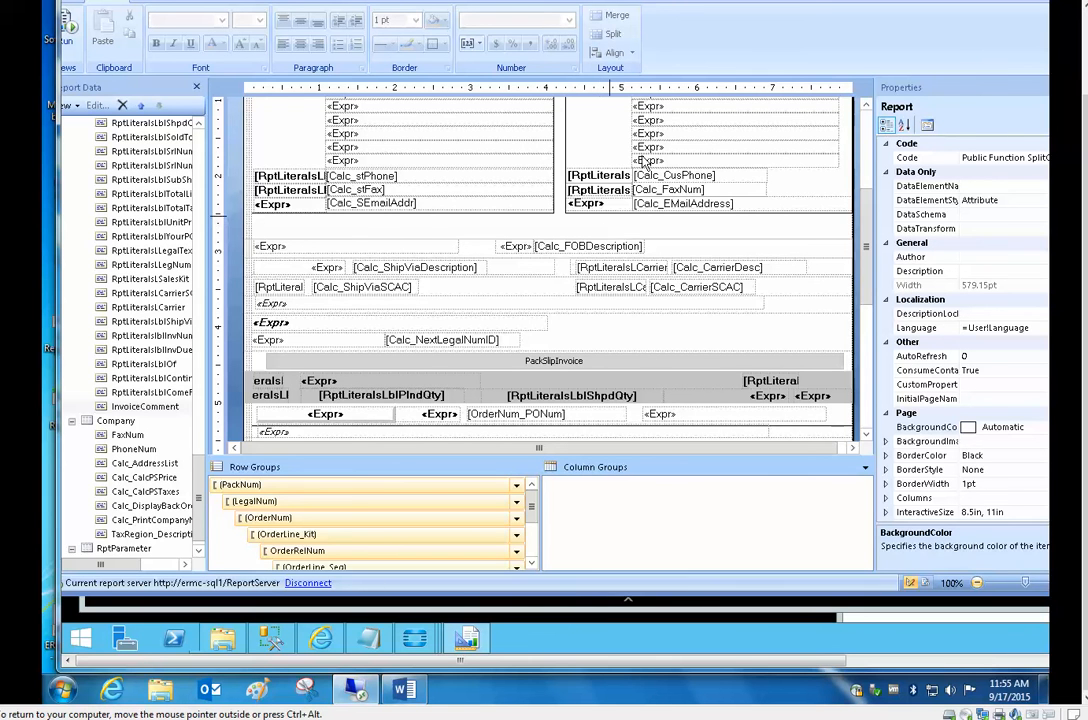
pyautogui.scroll(5, 869, 224)
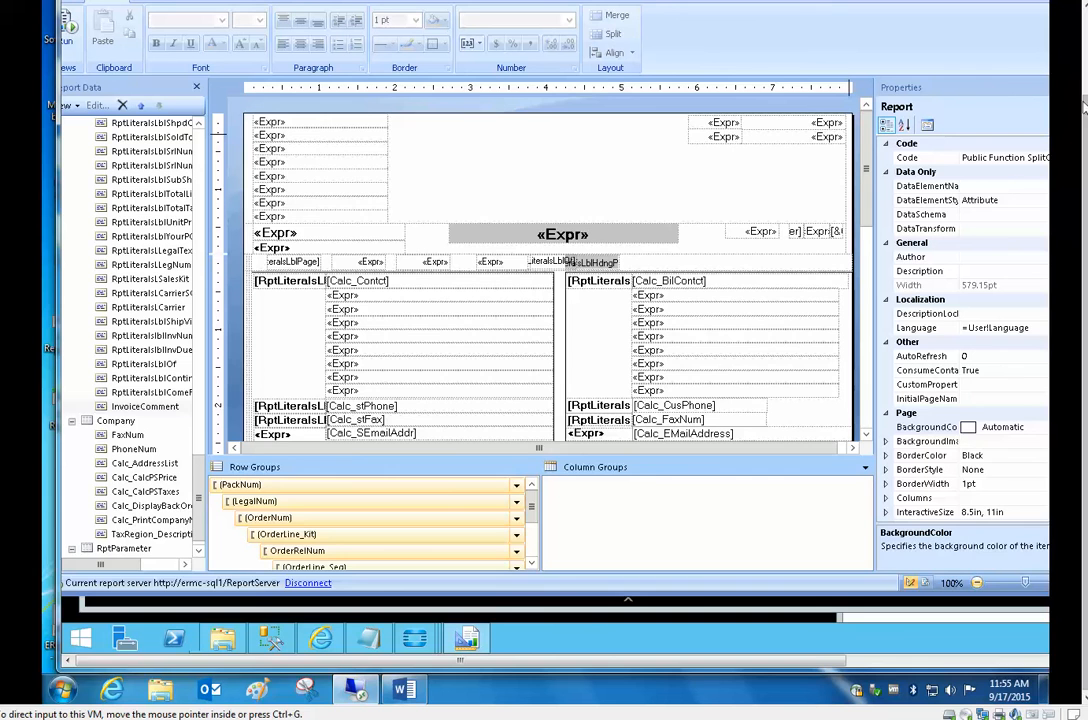
pyautogui.moveTo(1084, 113); pyautogui.dragTo(1084, 32)
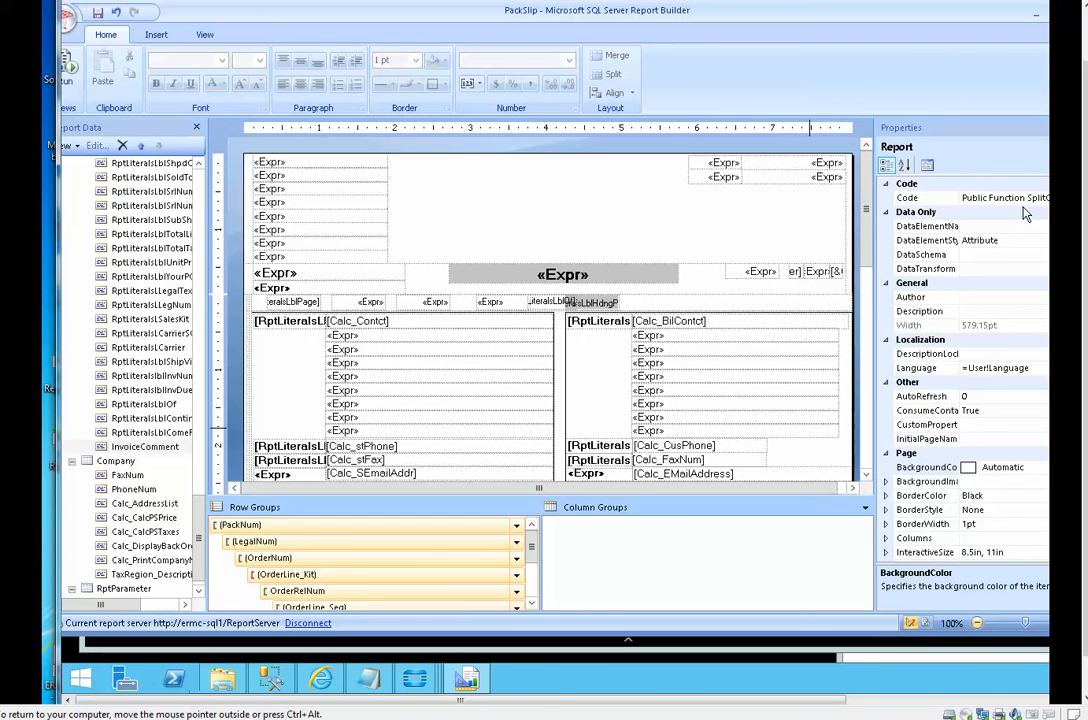
pyautogui.click(868, 456)
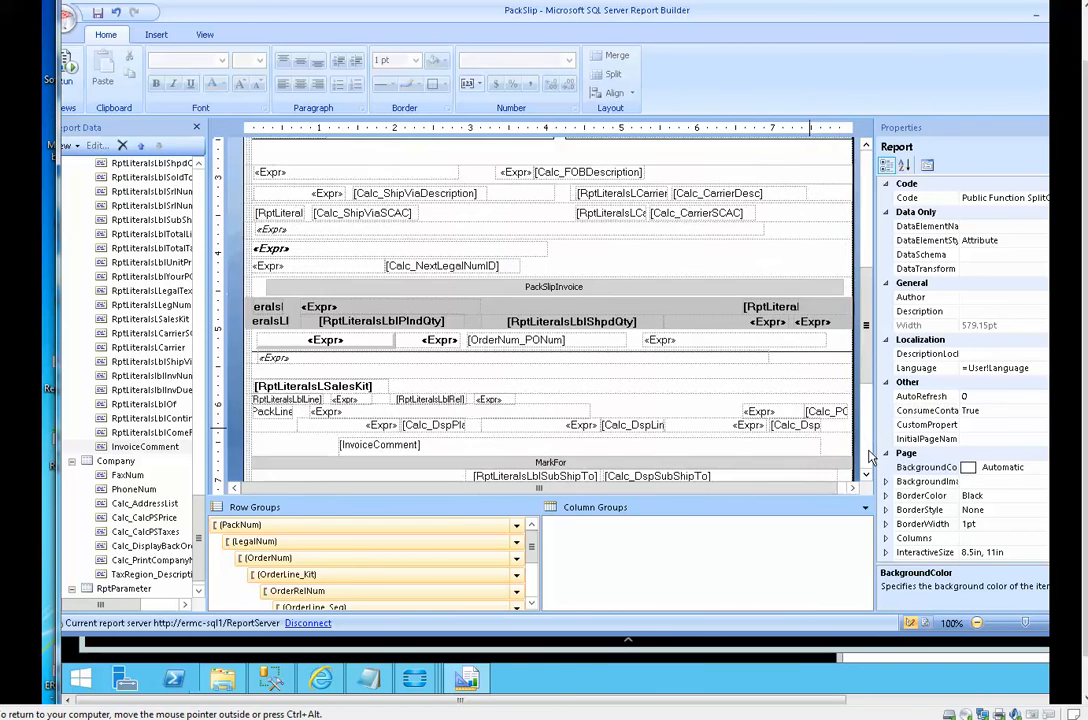
pyautogui.click(400, 286)
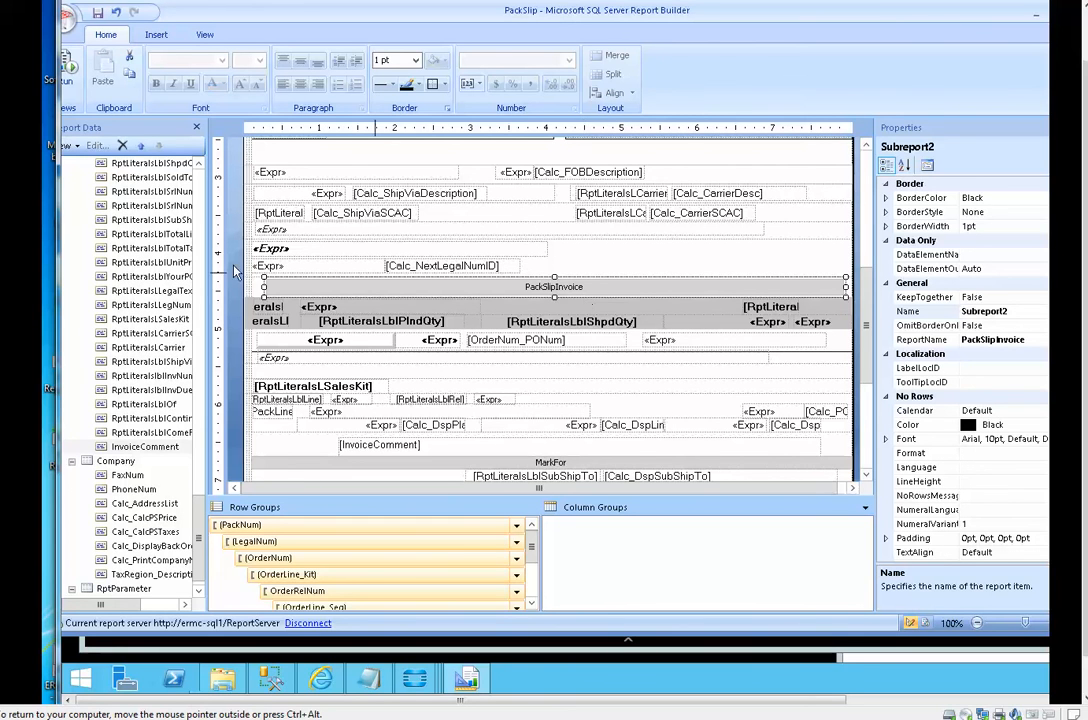
pyautogui.click(252, 289)
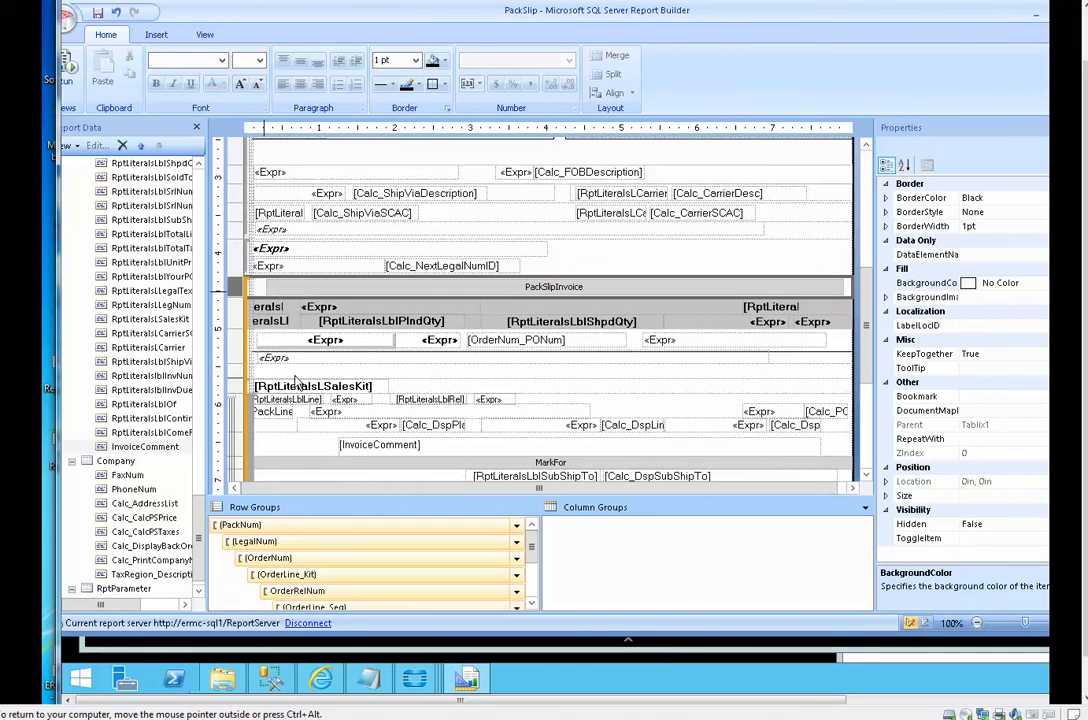
# - Open the ShipHeadShipDtl dataset's query expression from its properties and enlarge the expression window
pyautogui.scroll(5, 588, 255)
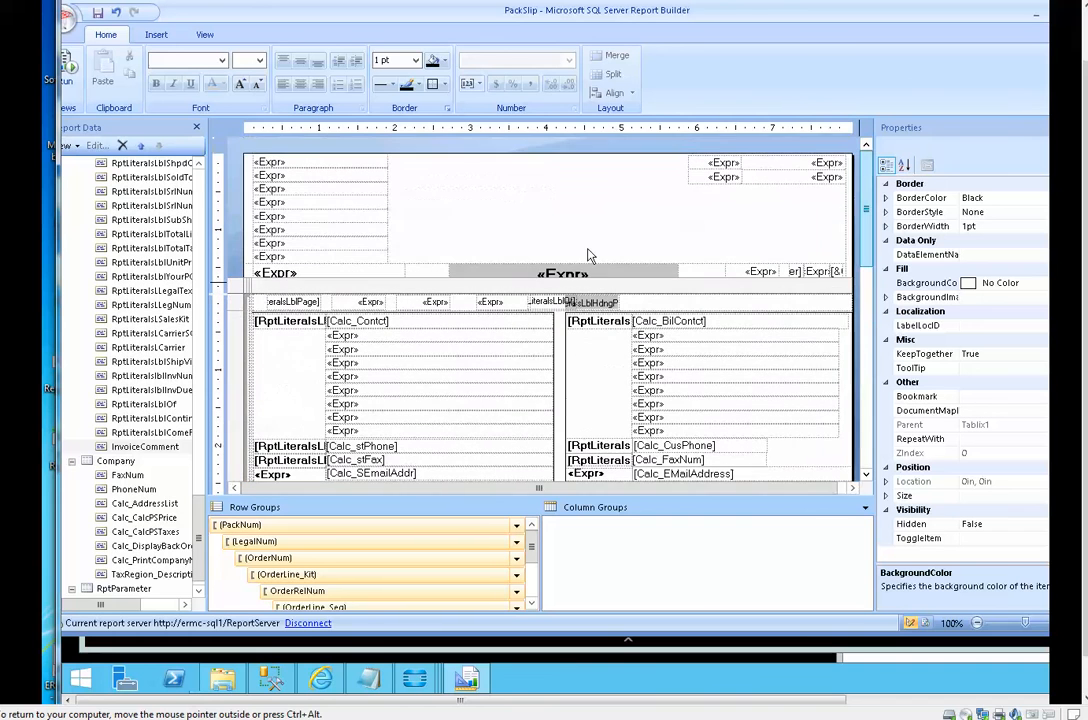
pyautogui.click(197, 186)
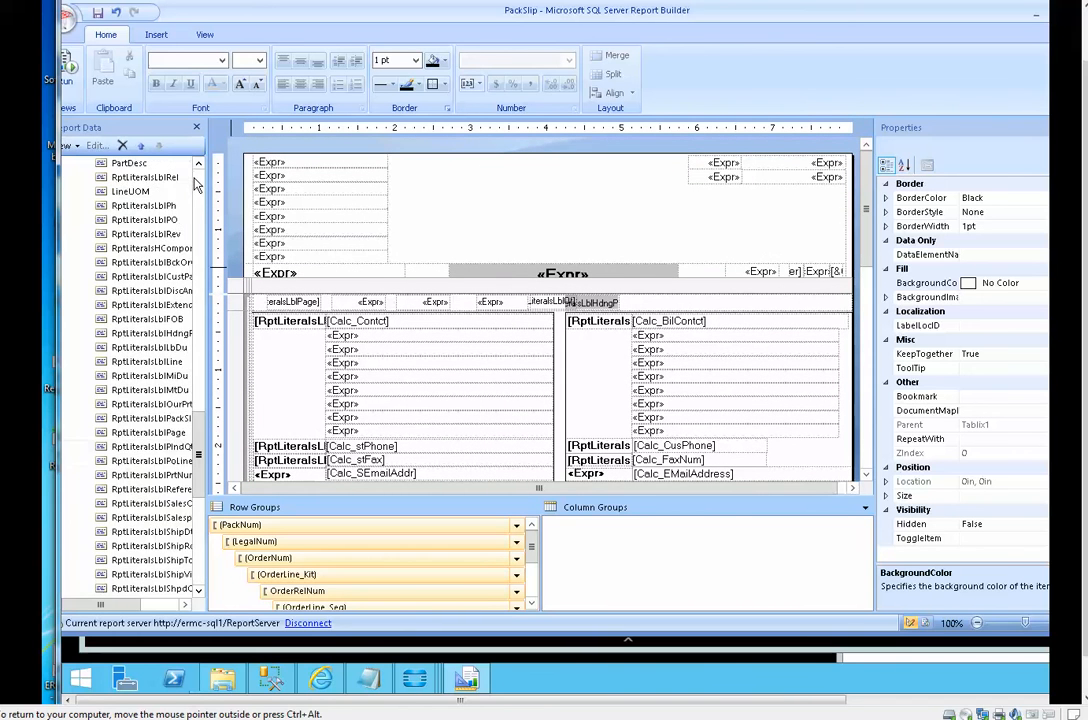
pyautogui.scroll(10, 170, 157)
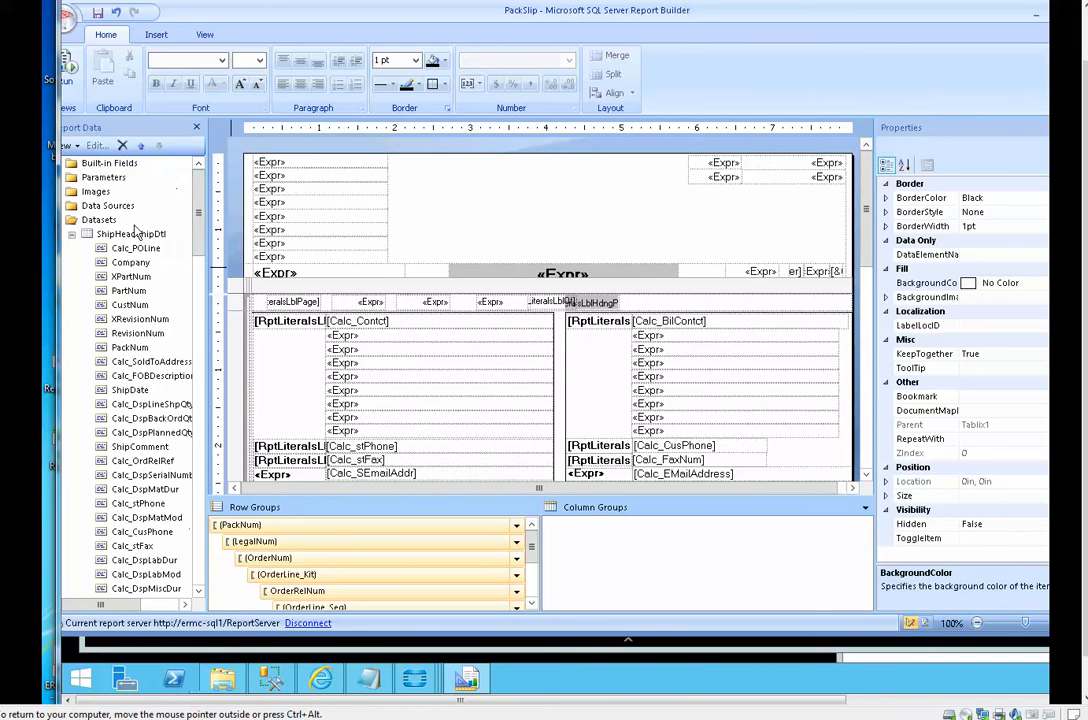
pyautogui.click(133, 233)
pyautogui.rightClick(132, 233)
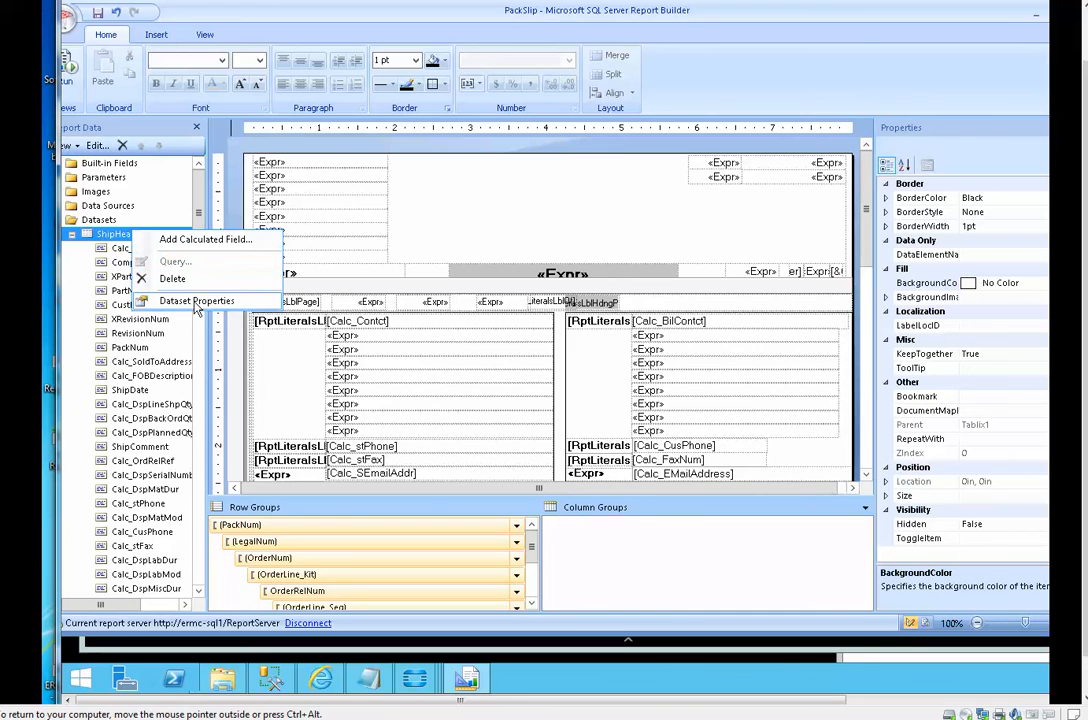
pyautogui.click(196, 304)
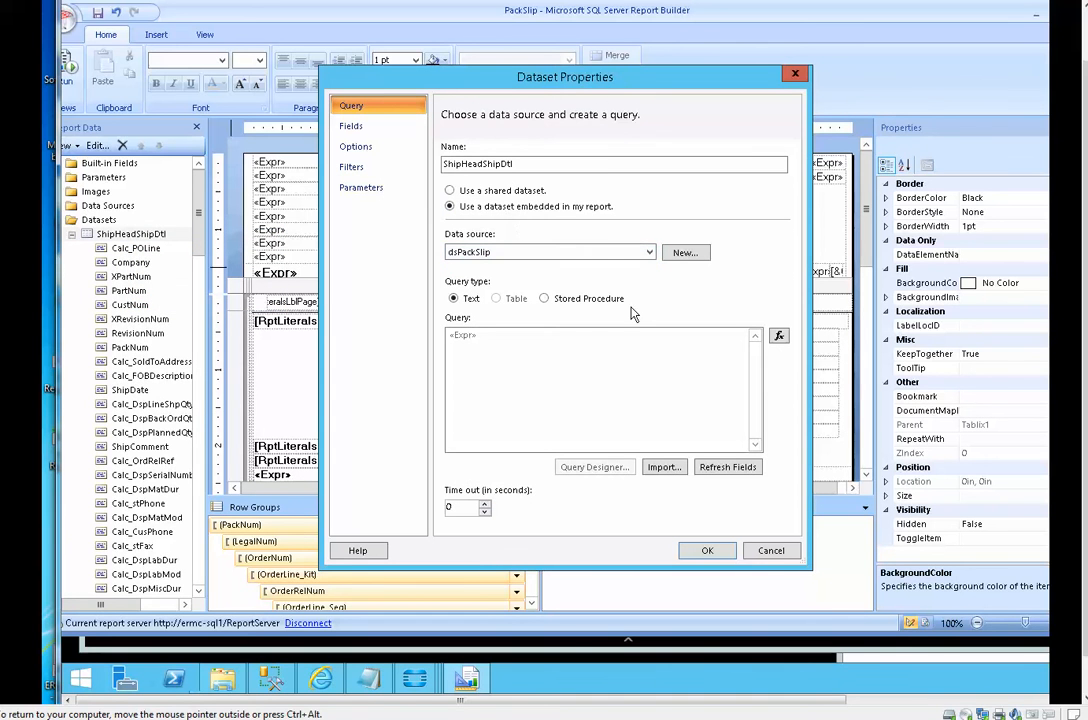
pyautogui.click(779, 337)
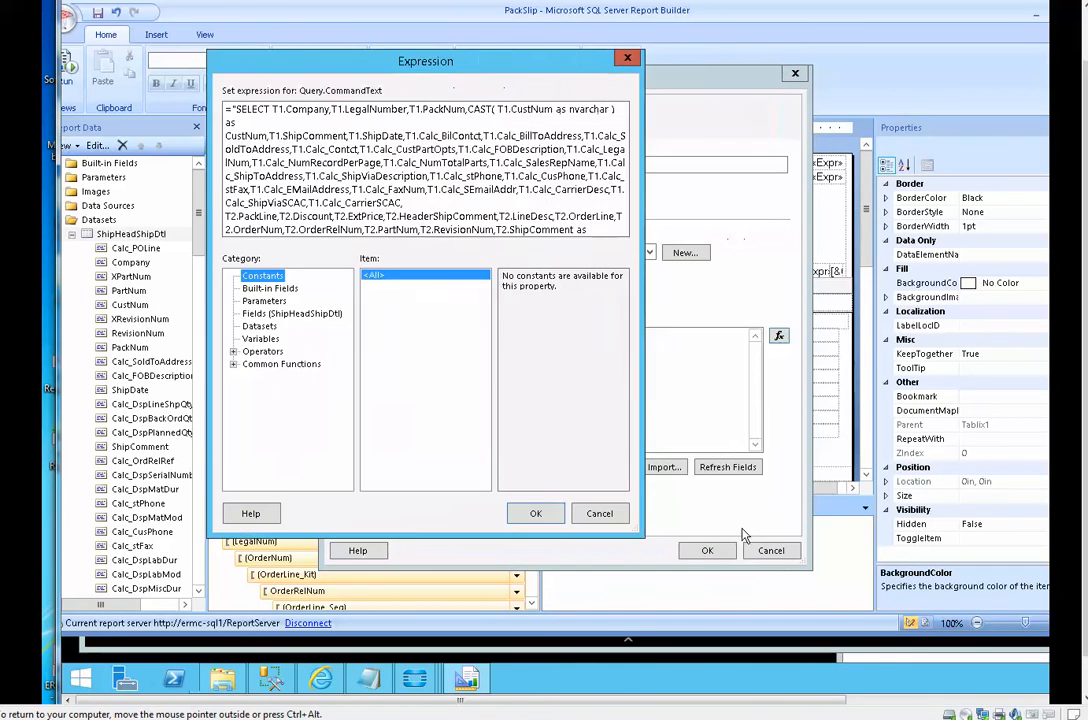
pyautogui.moveTo(643, 536); pyautogui.dragTo(998, 632)
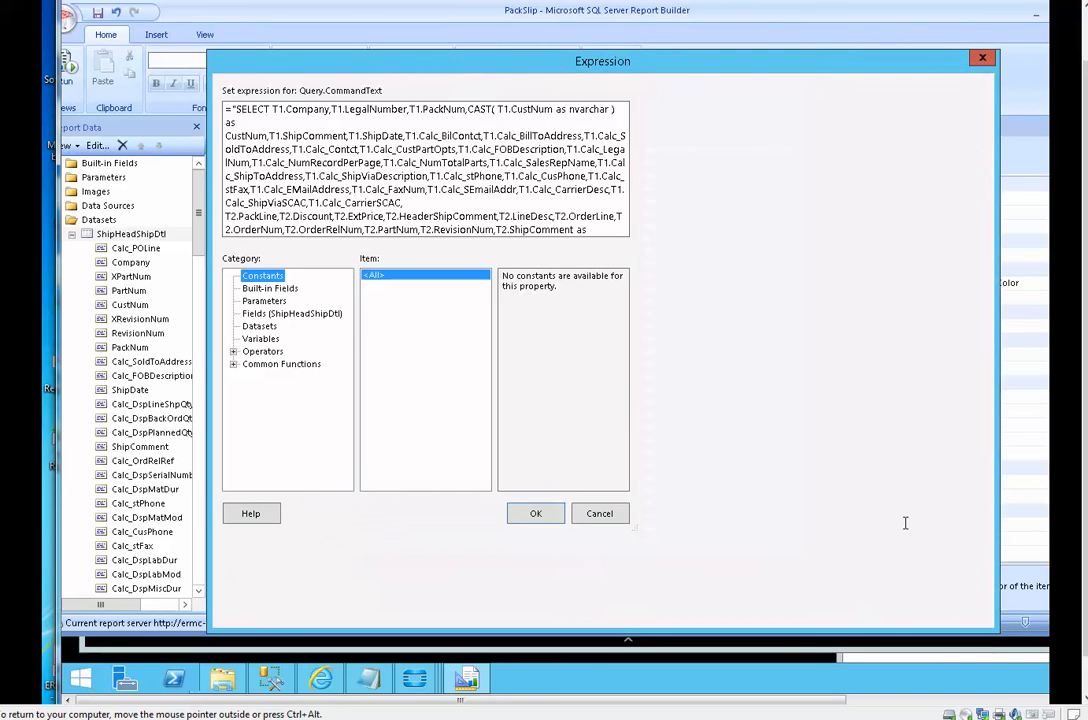
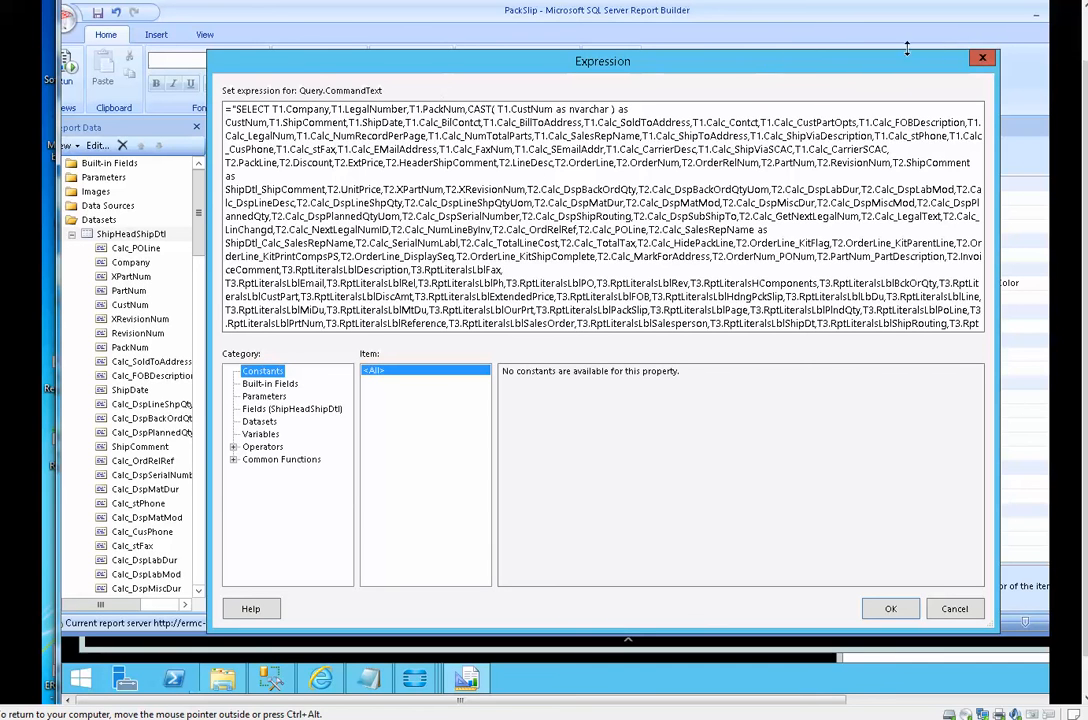
# - Close the query expression and dataset properties without changes, and minimize the PackSlip report window
pyautogui.click(984, 60)
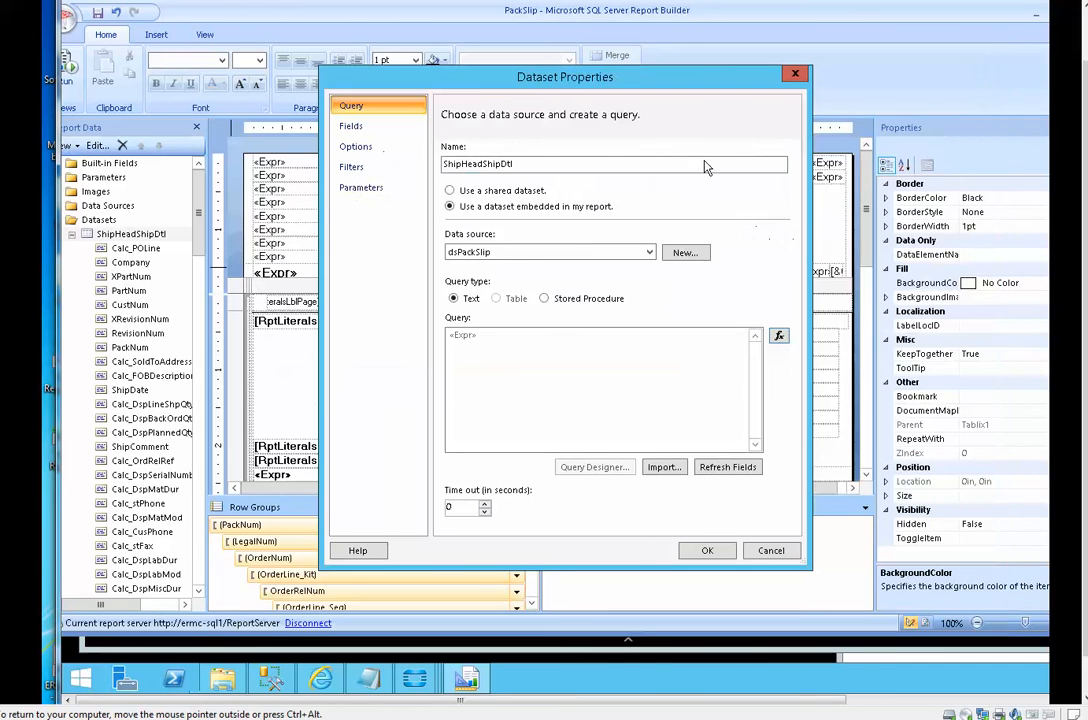
pyautogui.click(798, 73)
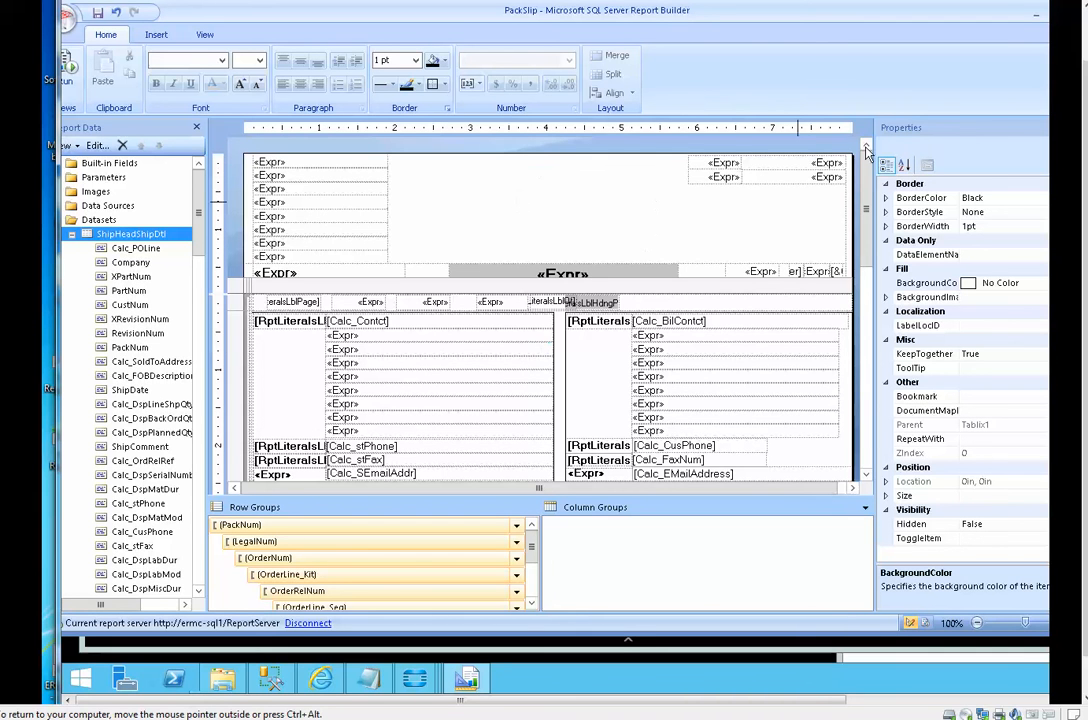
pyautogui.moveTo(1086, 82); pyautogui.dragTo(1086, 37)
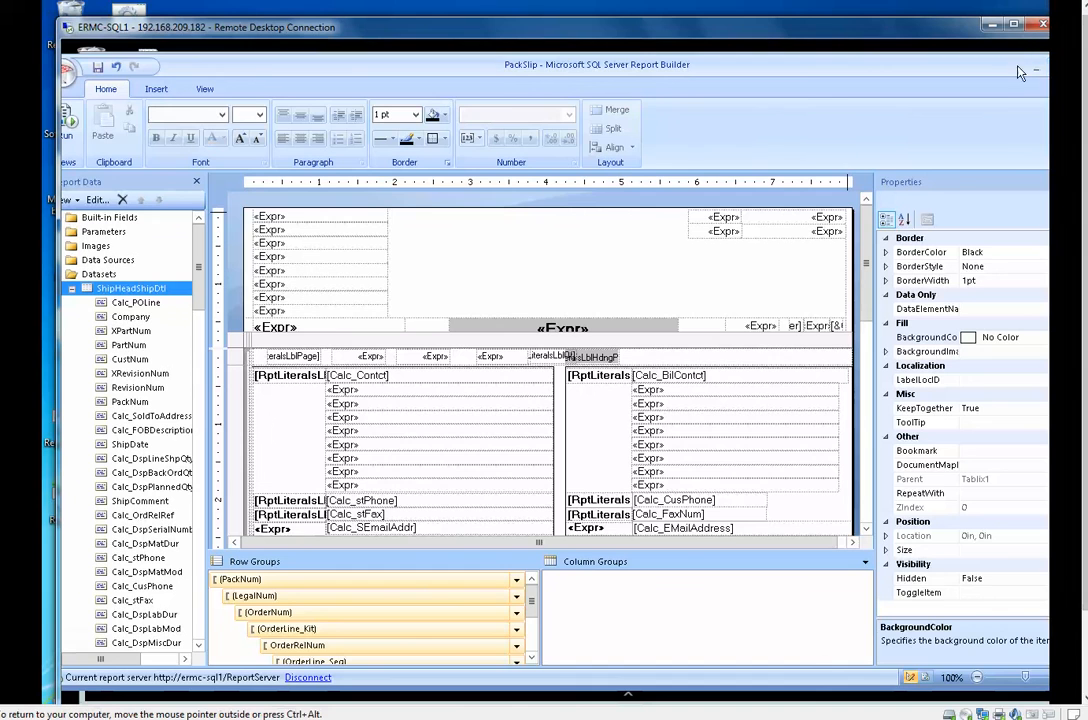
pyautogui.click(1034, 64)
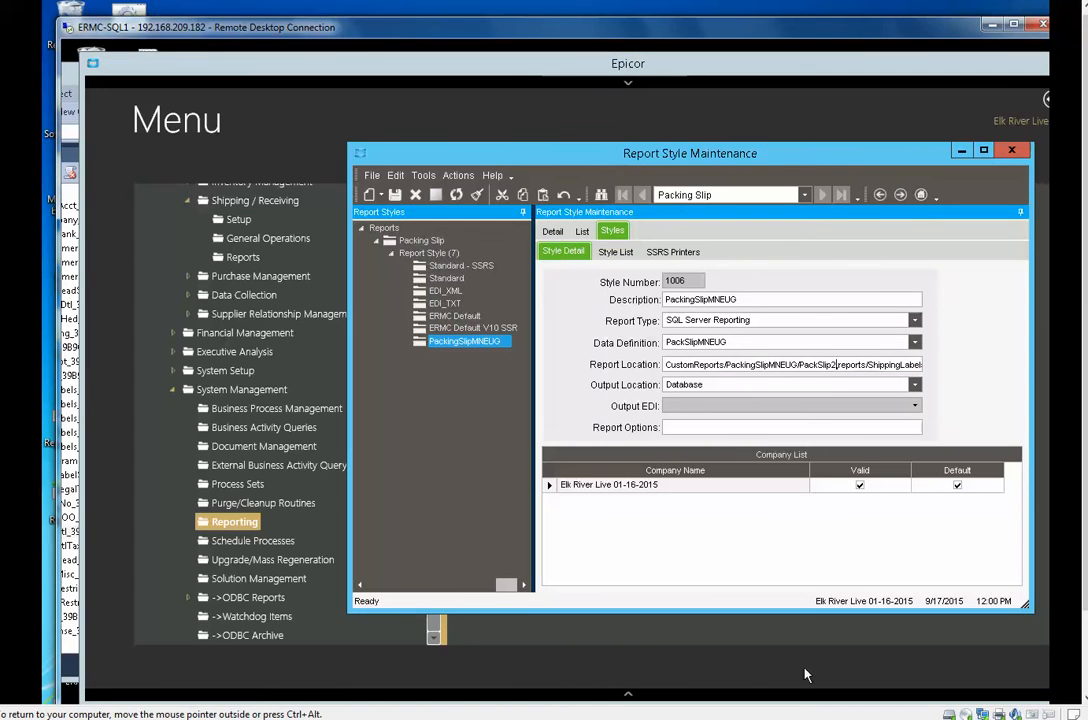
# - Switch to Report Manager in the browser and open the MarkFor report from the PackingSlipMNEUG folder in Report Builder
pyautogui.moveTo(1085, 560); pyautogui.dragTo(1085, 570)
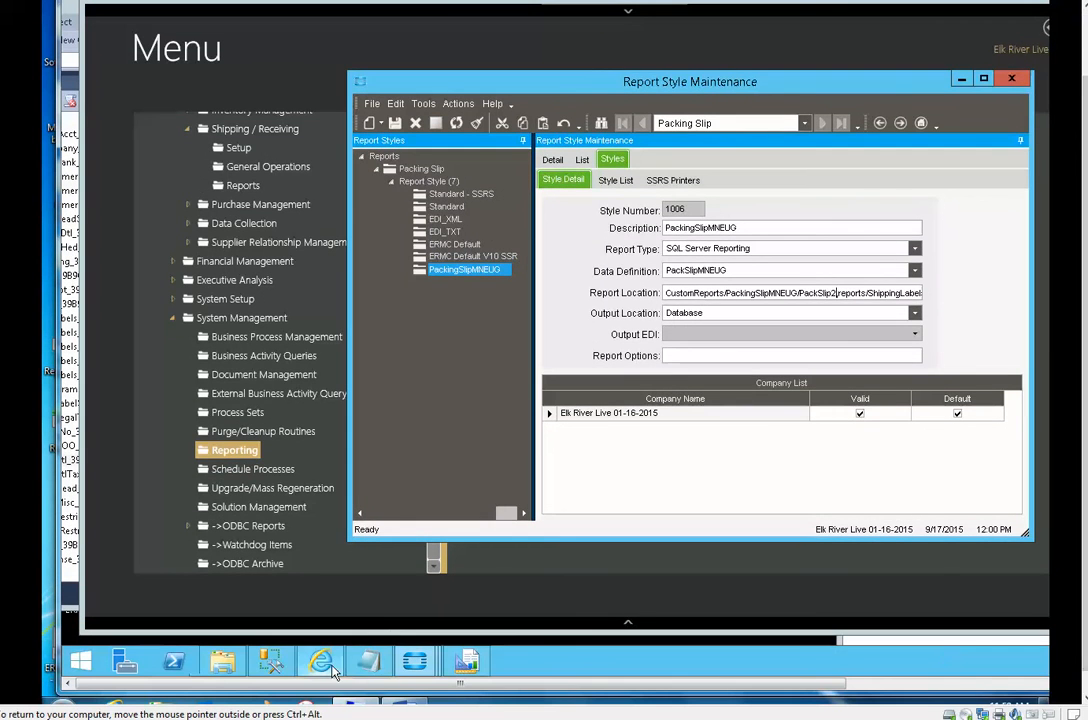
pyautogui.click(324, 662)
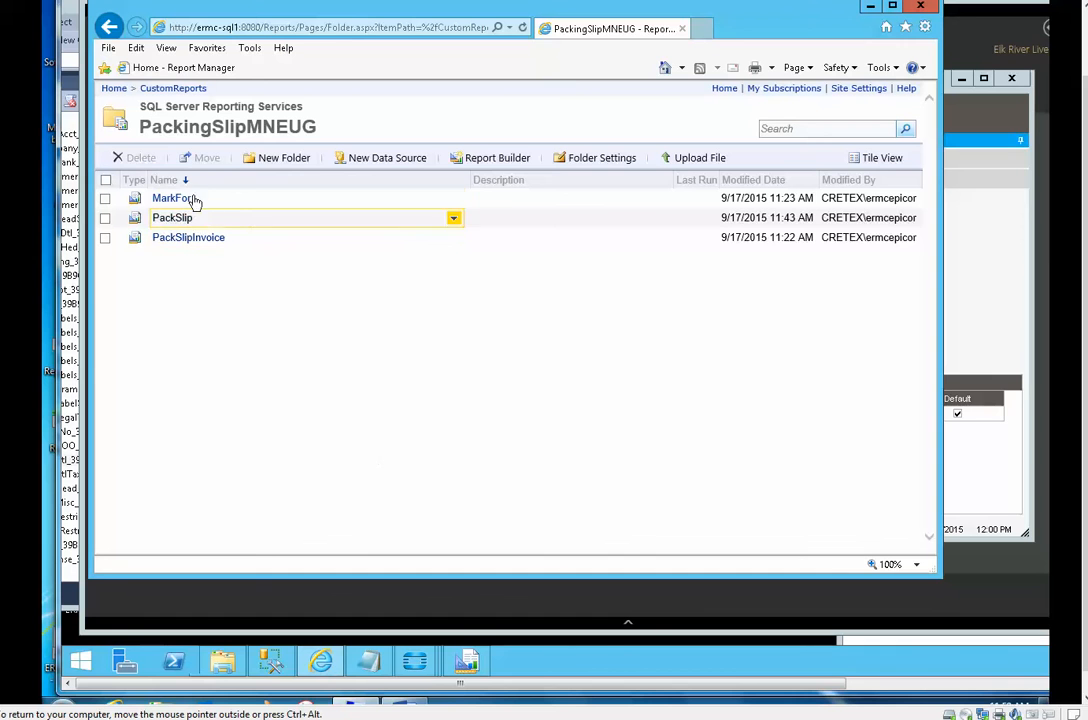
pyautogui.click(453, 198)
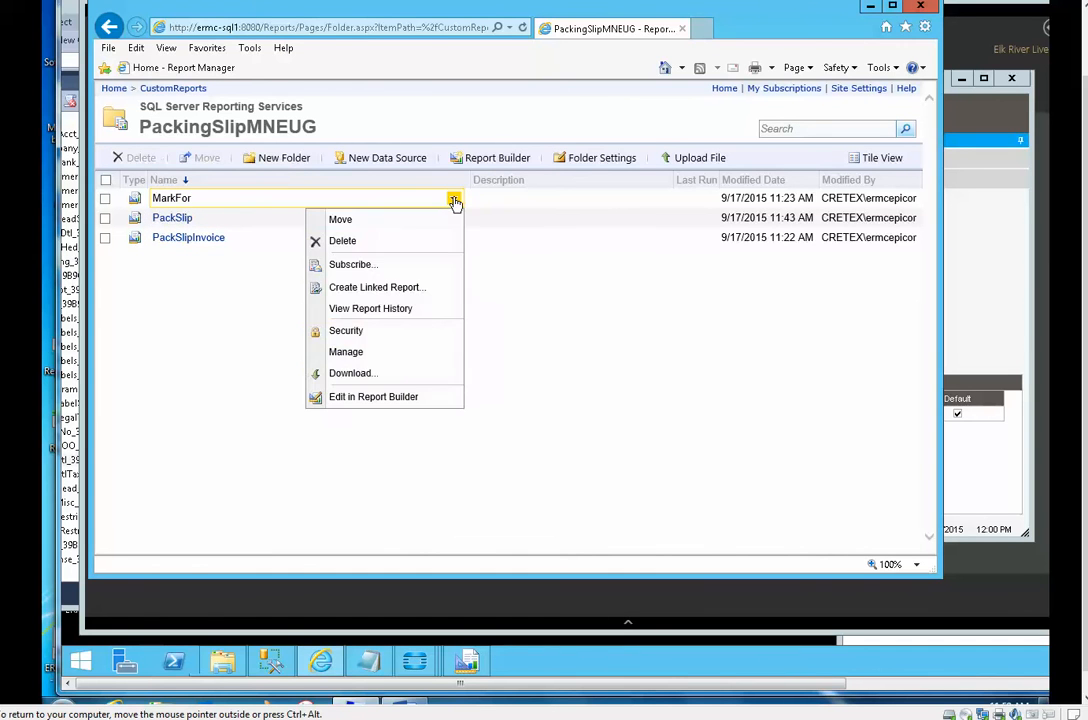
pyautogui.click(399, 398)
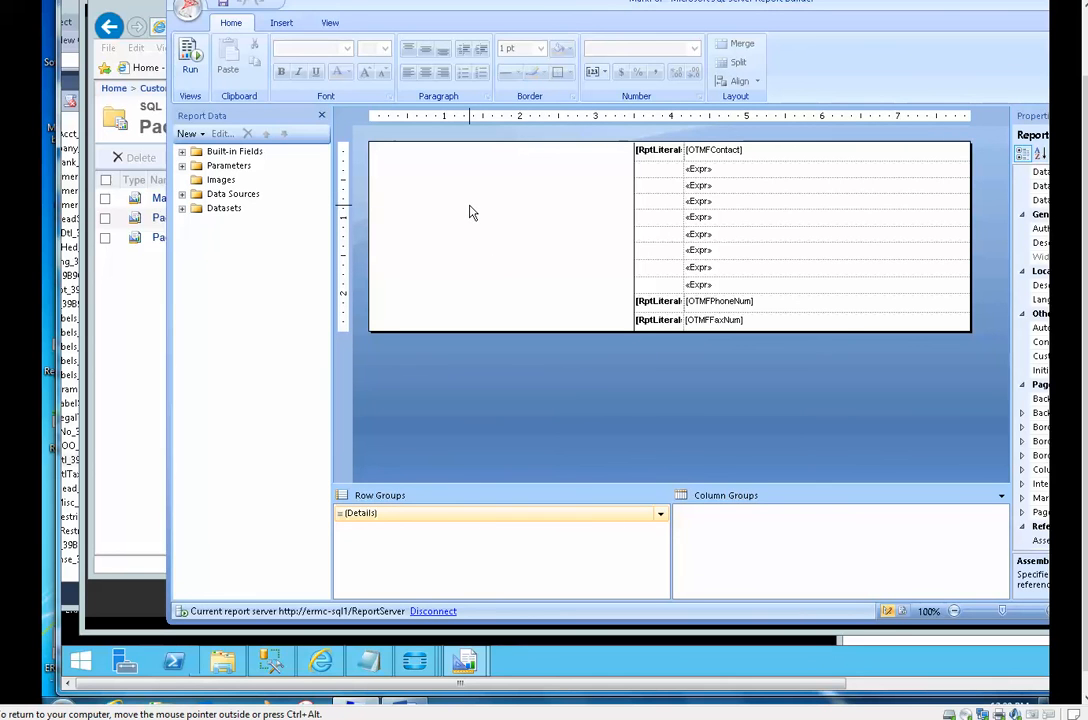
# - List the MarkFor report's parameters, view the TableGuid parameter's properties, and close them without changes
pyautogui.doubleClick(240, 166)
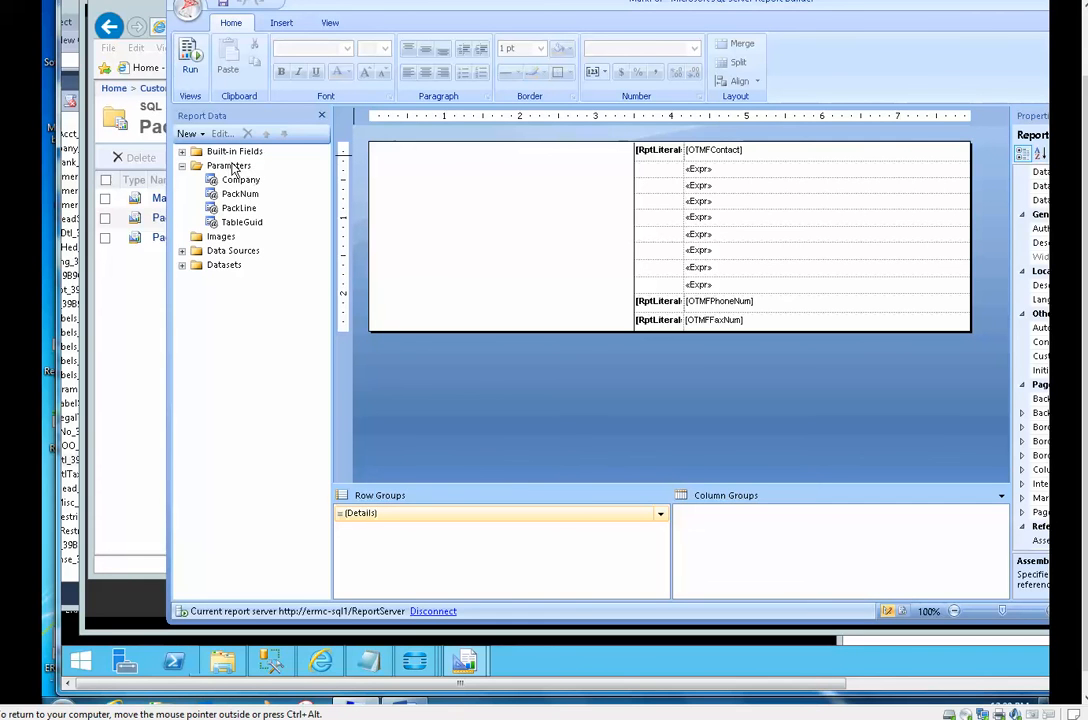
pyautogui.click(230, 166)
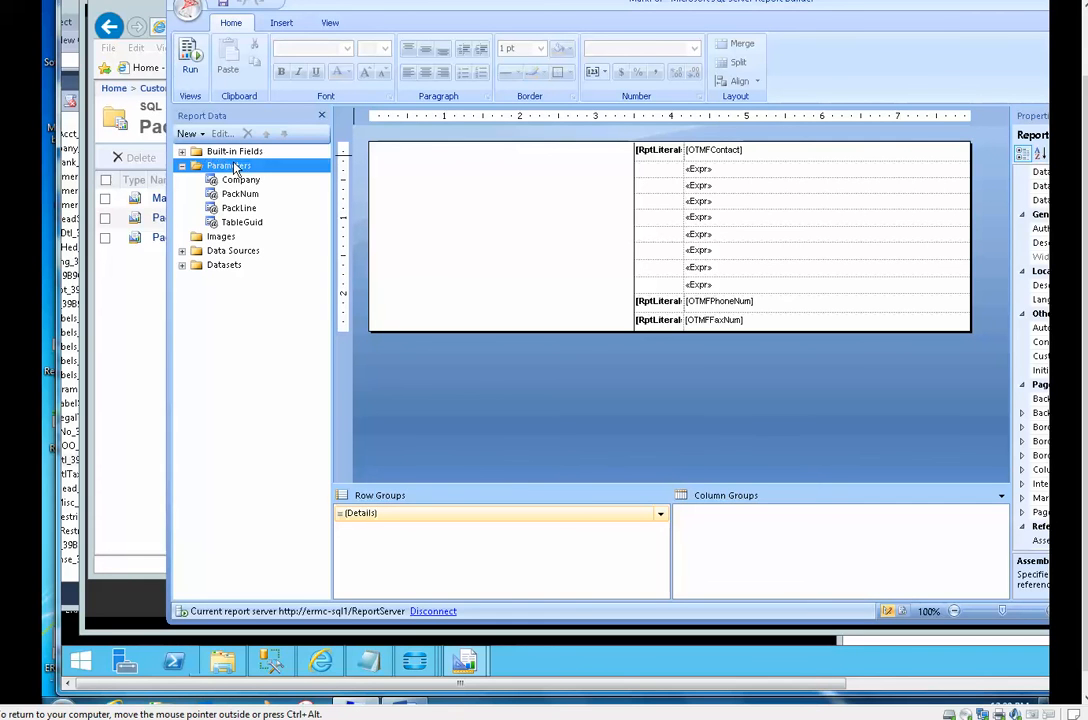
pyautogui.rightClick(246, 225)
pyautogui.click(300, 254)
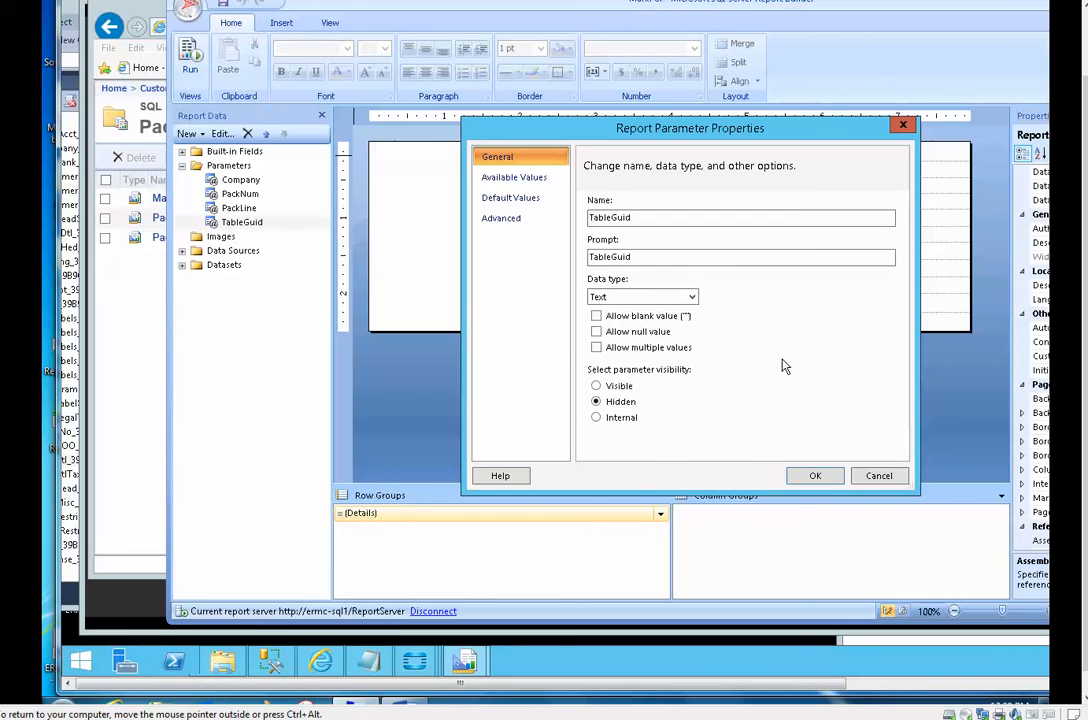
pyautogui.click(877, 477)
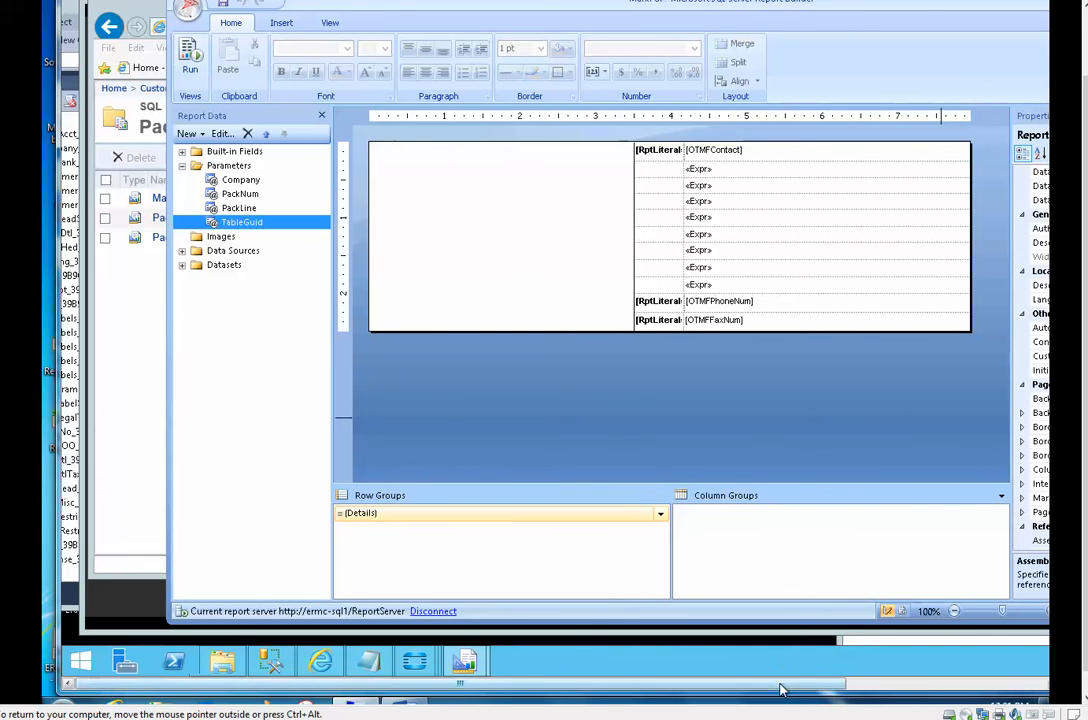
# - Minimize the MarkFor report, switch back to the PackSlip report in Report Builder, and move its window so its properties are fully in view
pyautogui.moveTo(780, 684); pyautogui.dragTo(937, 683)
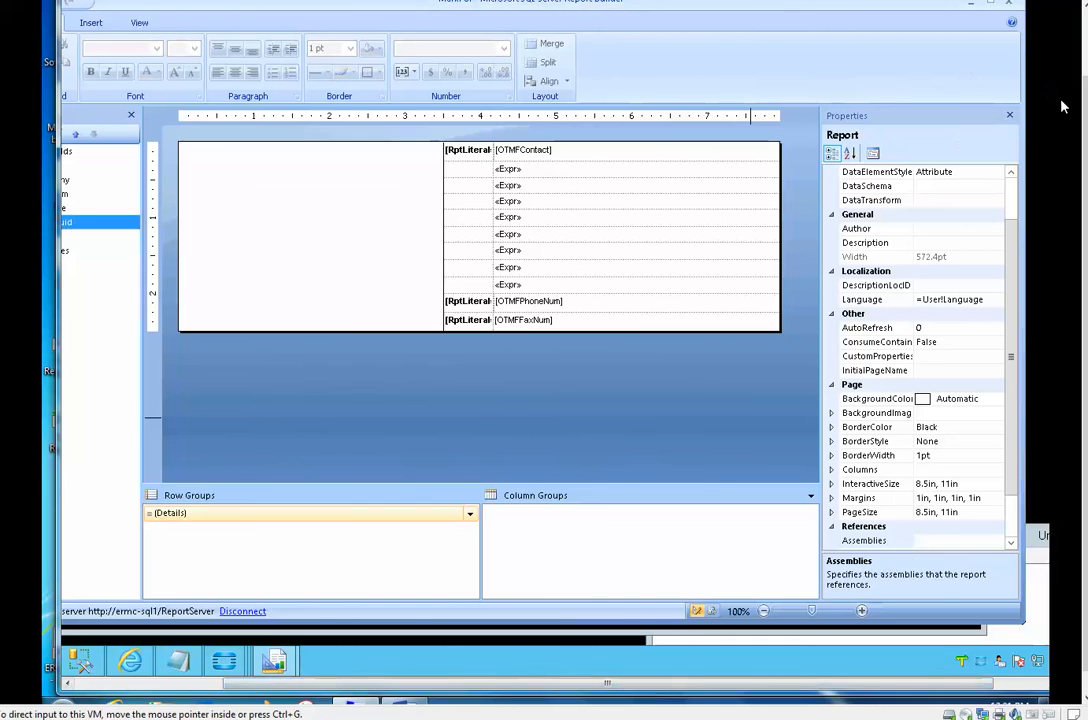
pyautogui.moveTo(1084, 112); pyautogui.dragTo(1084, 76)
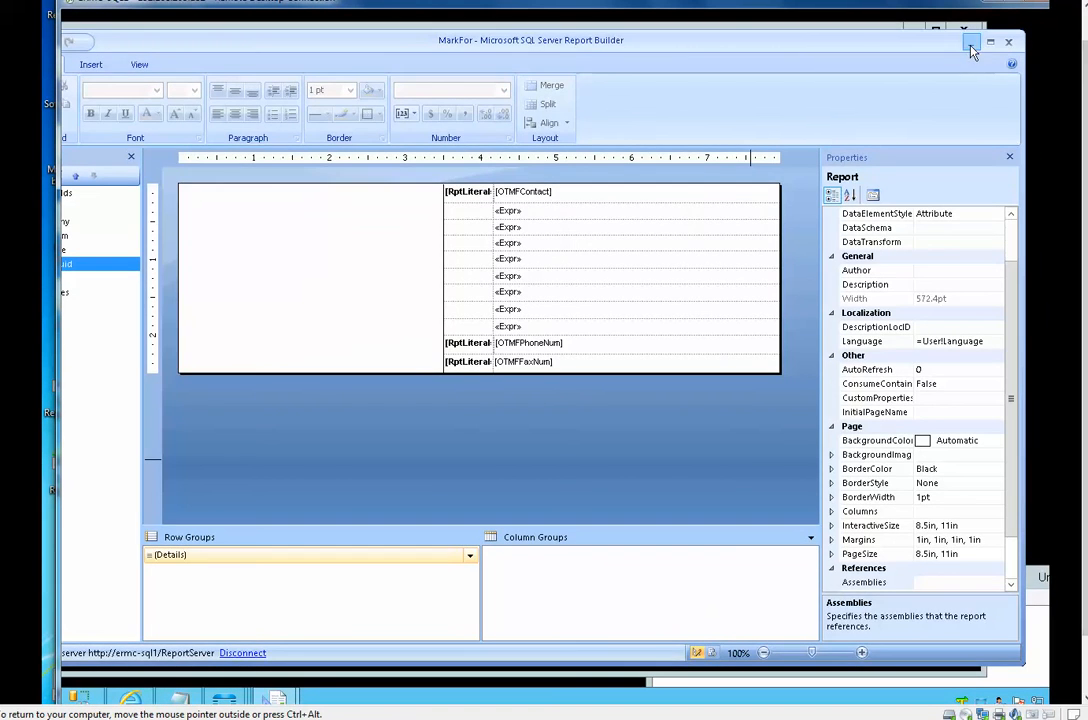
pyautogui.click(969, 43)
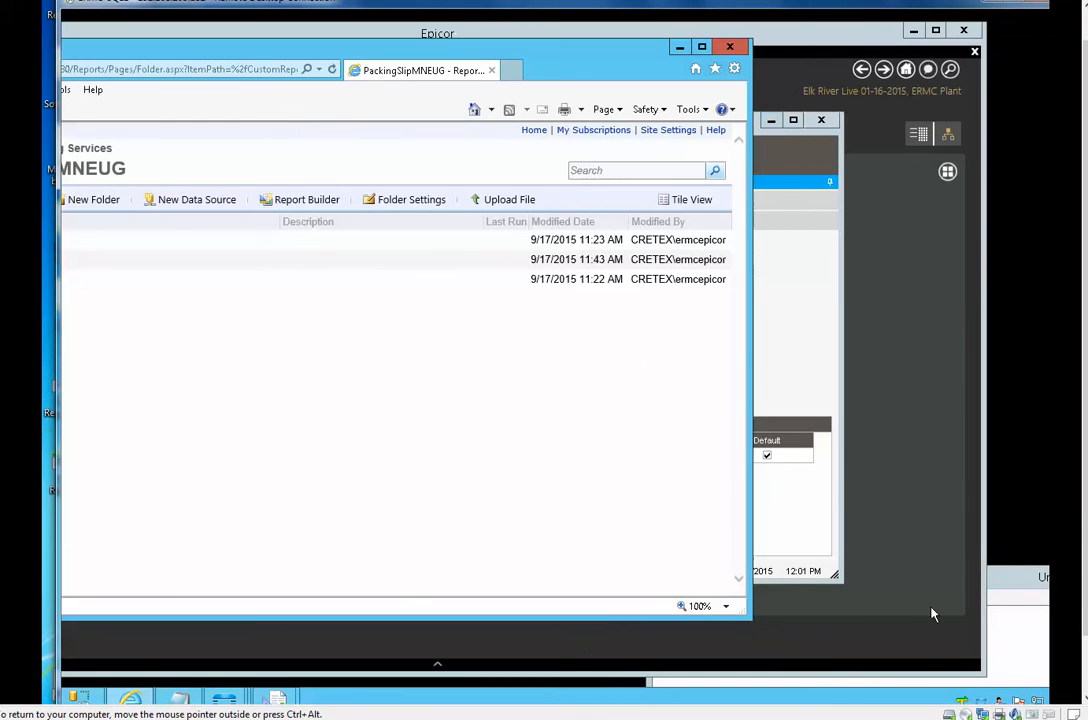
pyautogui.moveTo(1084, 597); pyautogui.dragTo(1084, 653)
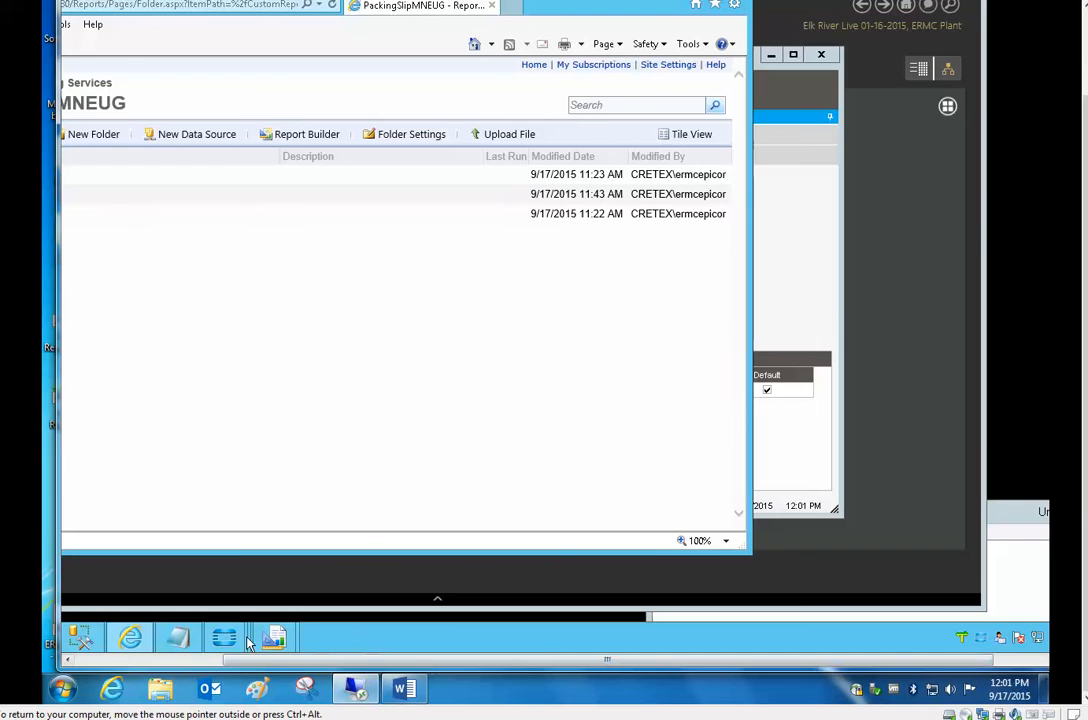
pyautogui.moveTo(274, 640)
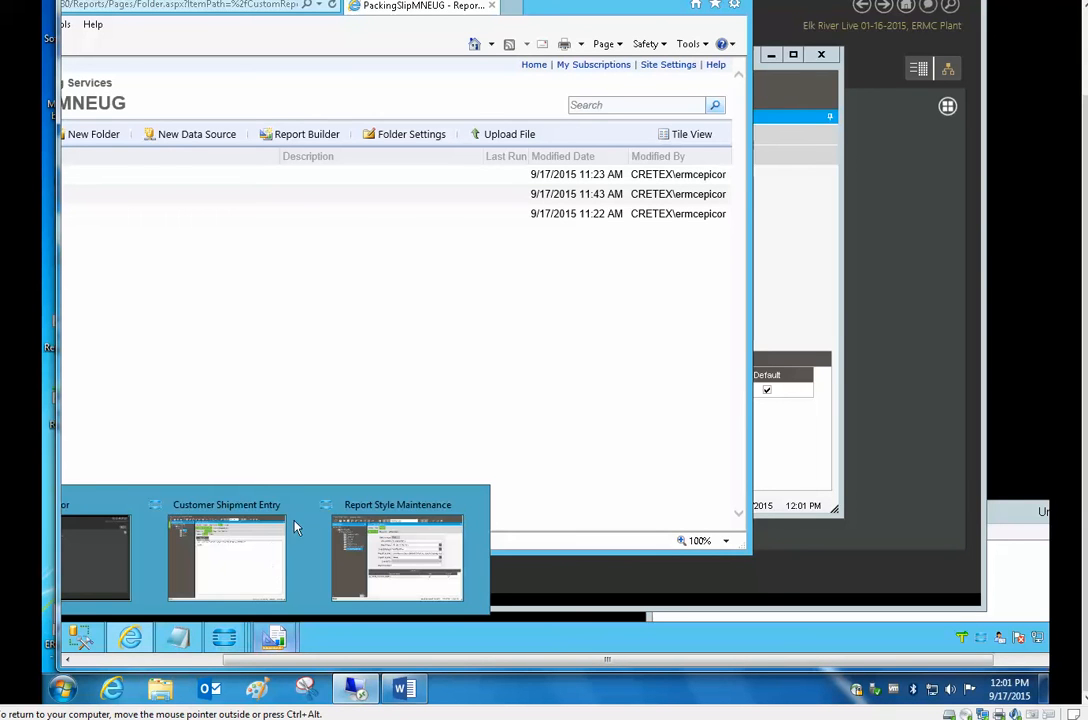
pyautogui.moveTo(224, 640)
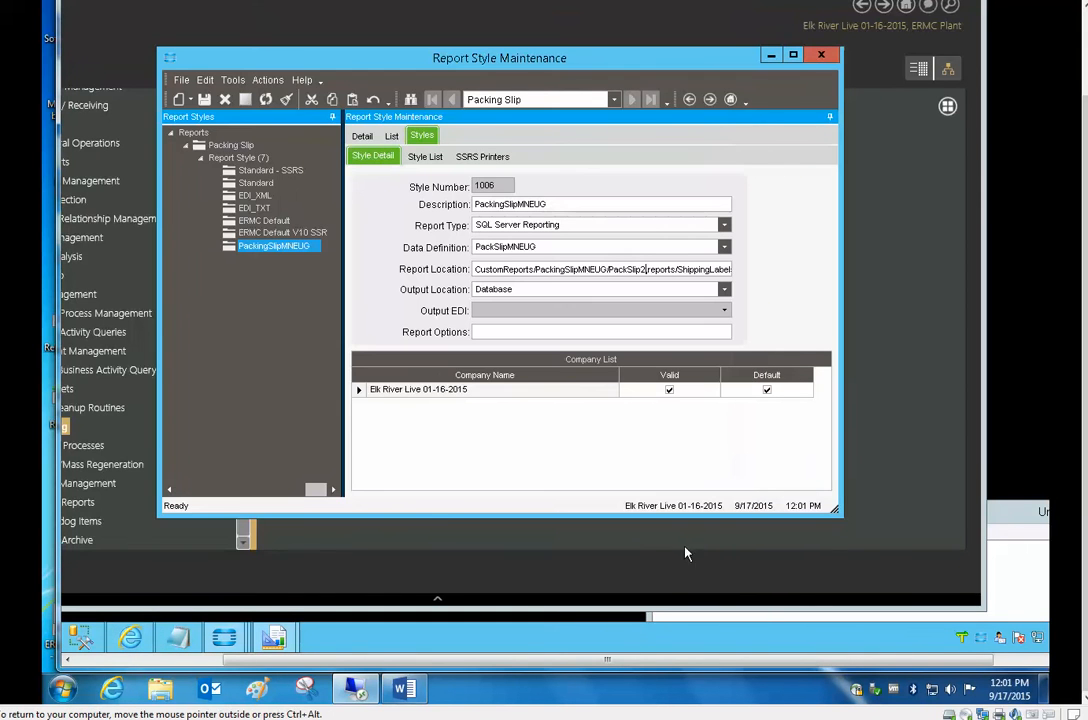
pyautogui.moveTo(279, 643)
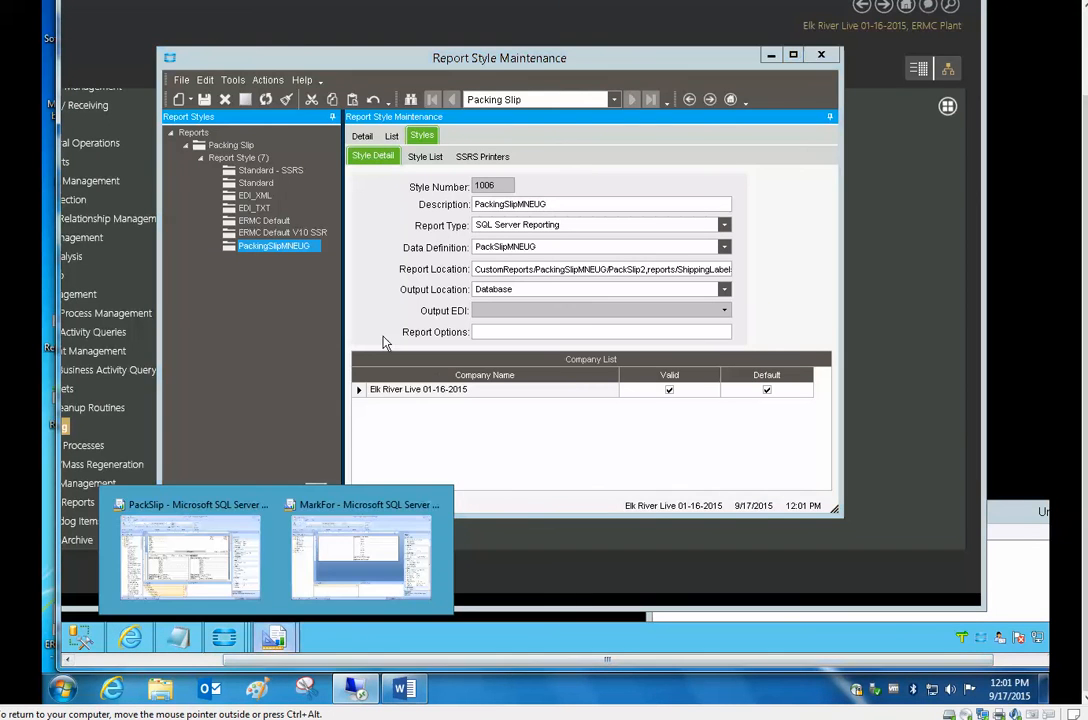
pyautogui.click(164, 520)
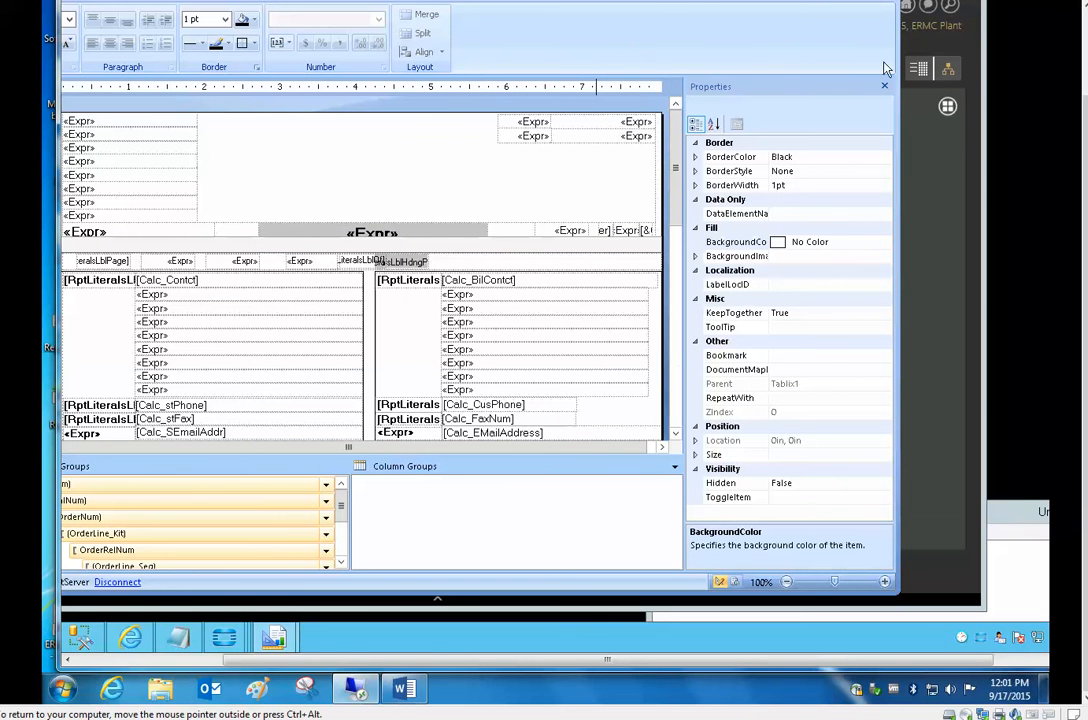
pyautogui.moveTo(1084, 168); pyautogui.dragTo(1084, 70)
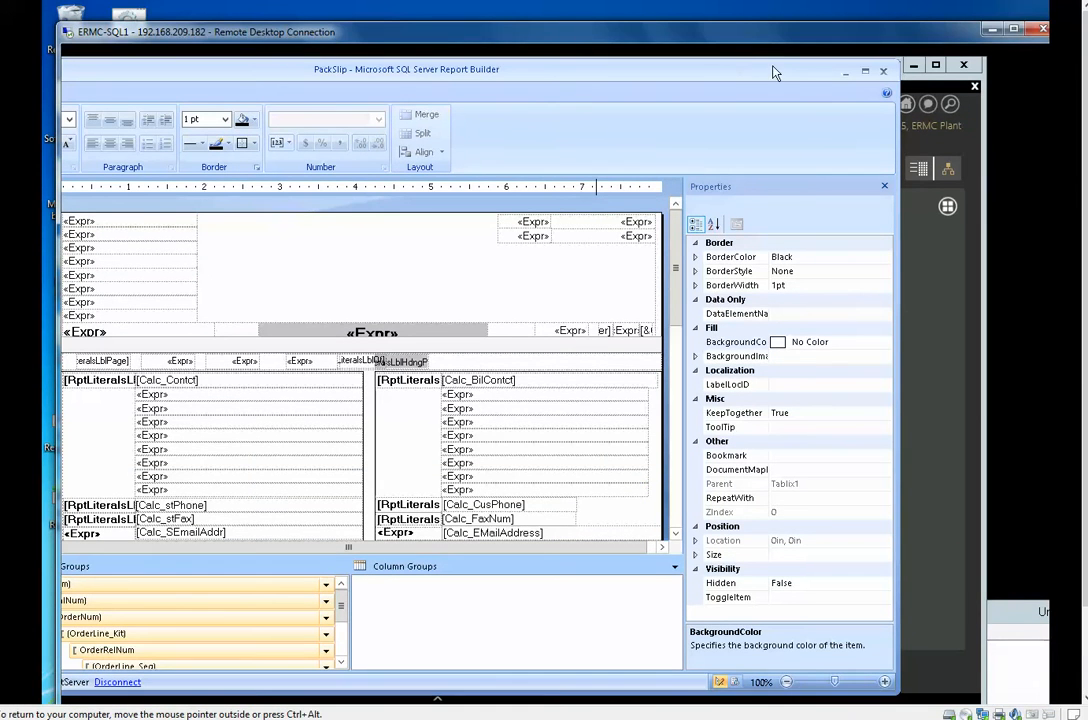
pyautogui.moveTo(777, 70); pyautogui.dragTo(892, 61)
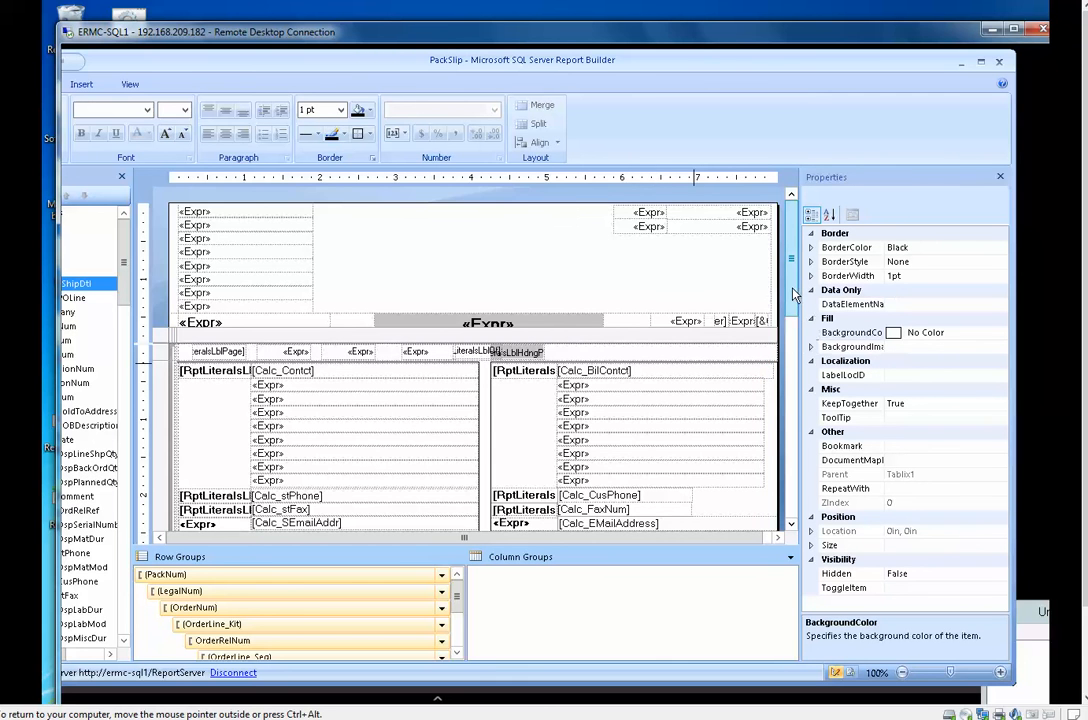
# - Select the entire Tablix1 from the rectangle row below the MarkFor subreport and examine the report body down to the page footer
pyautogui.scroll(-6, 820, 416)
pyautogui.scroll(-3, 821, 428)
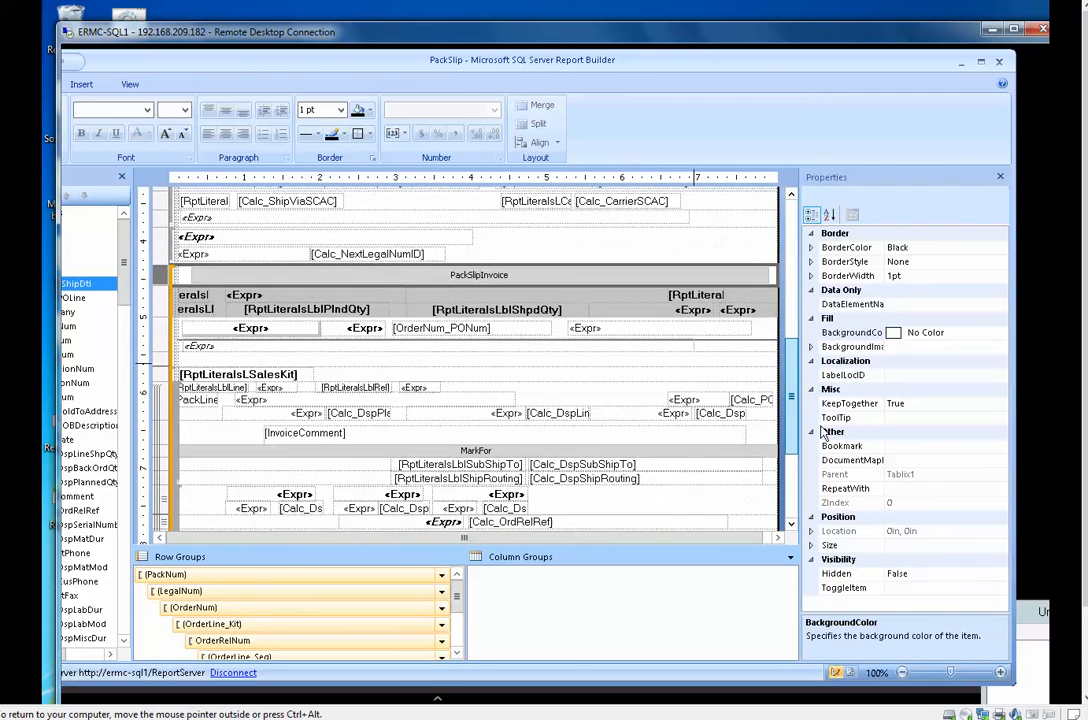
pyautogui.scroll(-1, 821, 430)
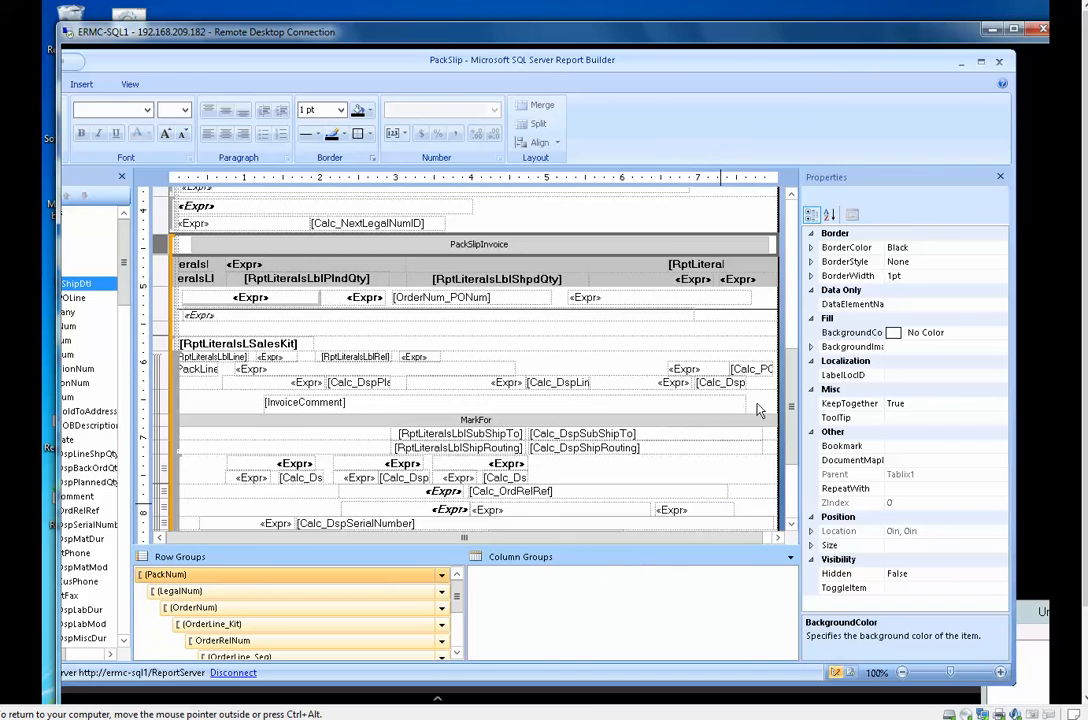
pyautogui.click(237, 404)
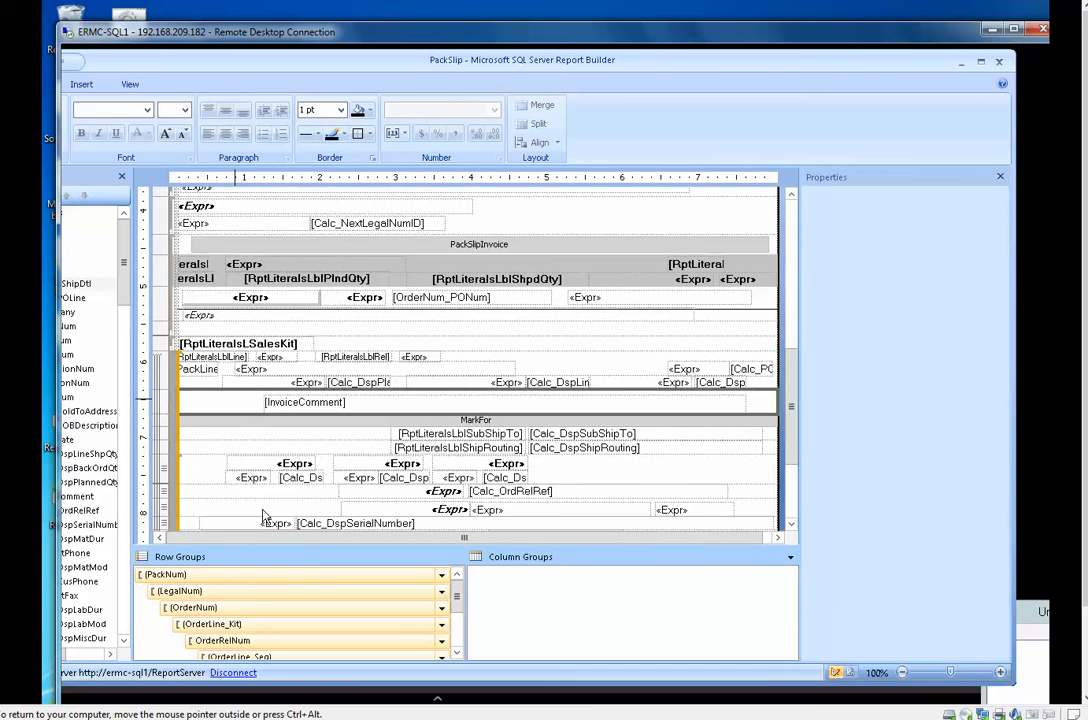
pyautogui.click(209, 477)
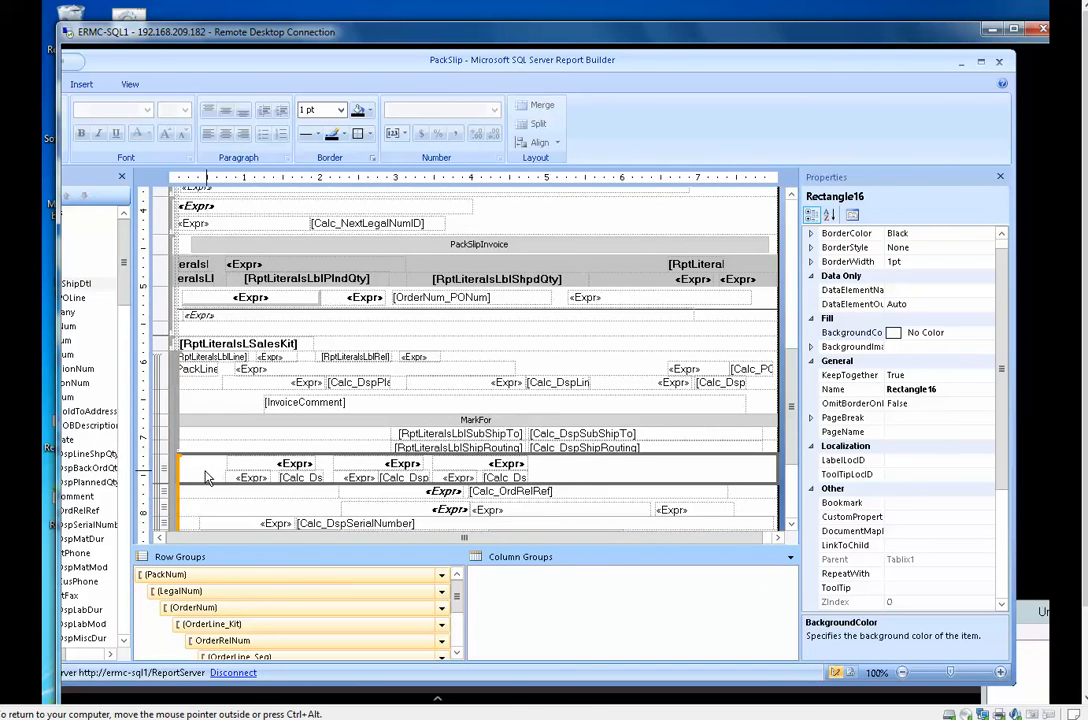
pyautogui.rightClick(209, 477)
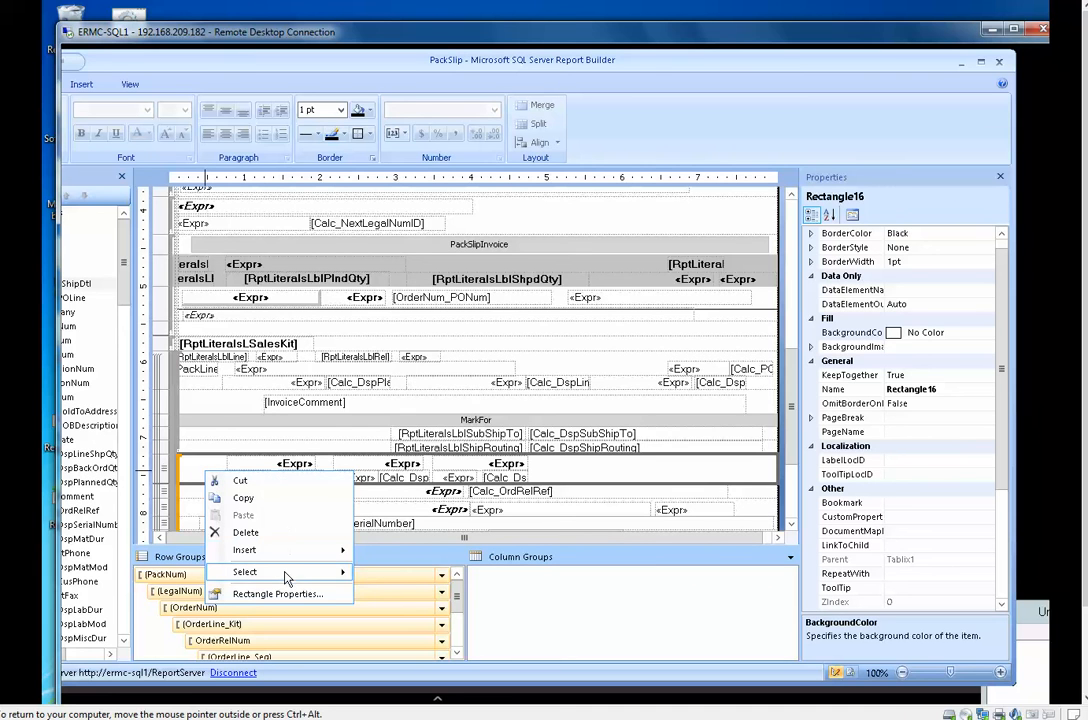
pyautogui.moveTo(287, 575)
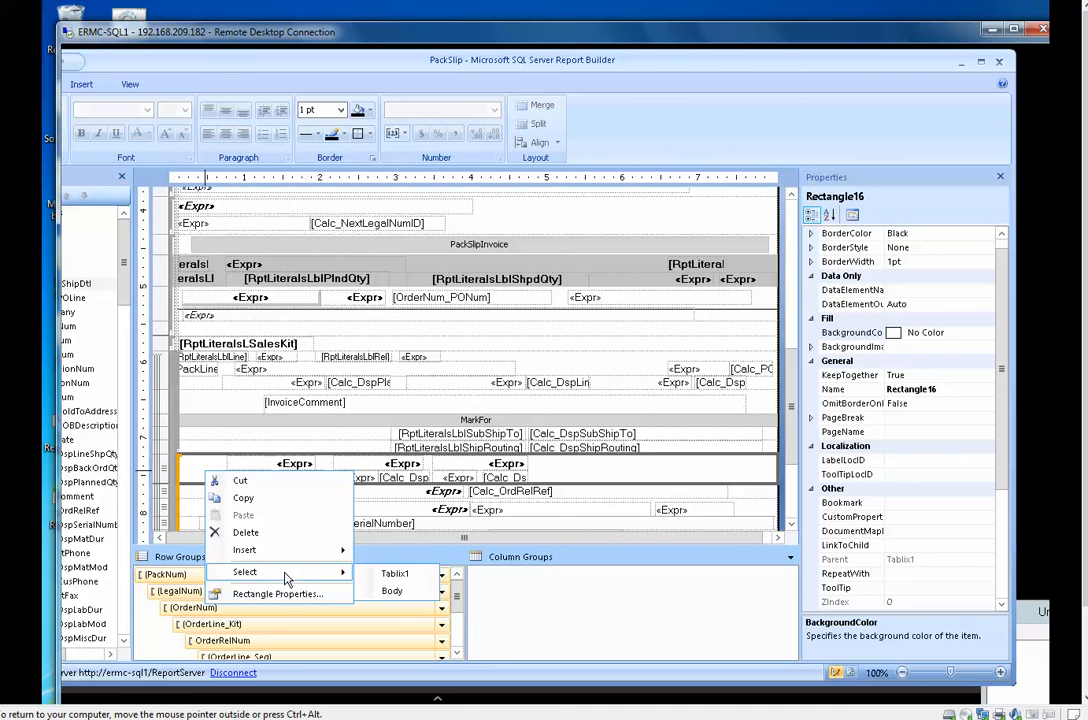
pyautogui.click(416, 575)
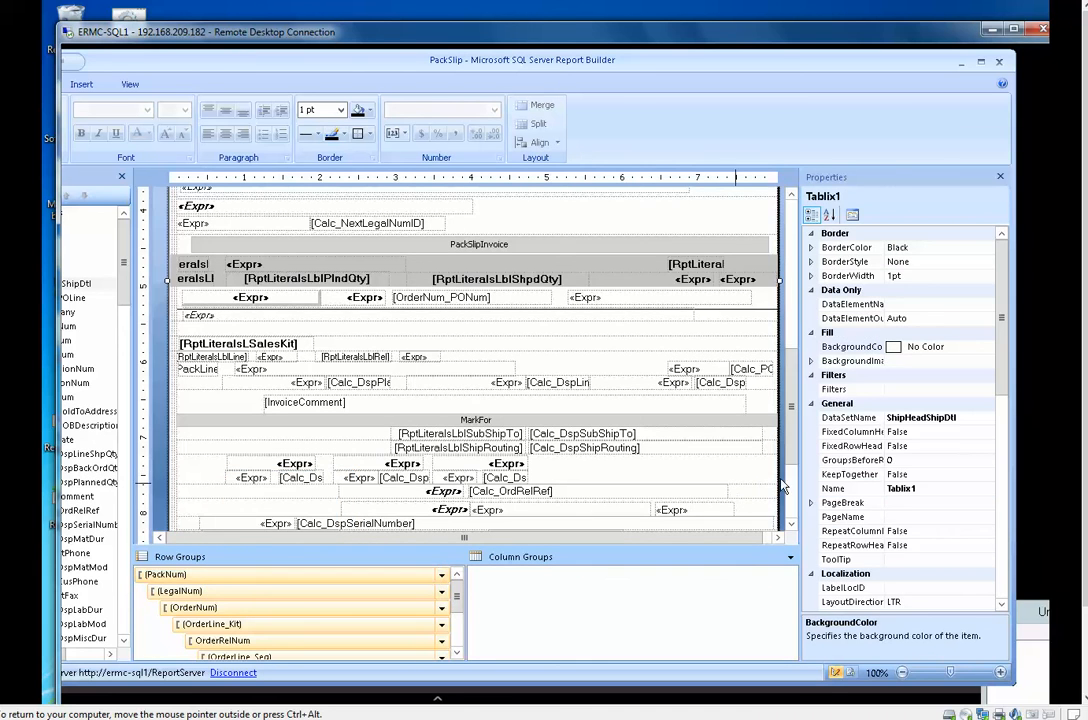
pyautogui.moveTo(794, 433); pyautogui.dragTo(793, 510)
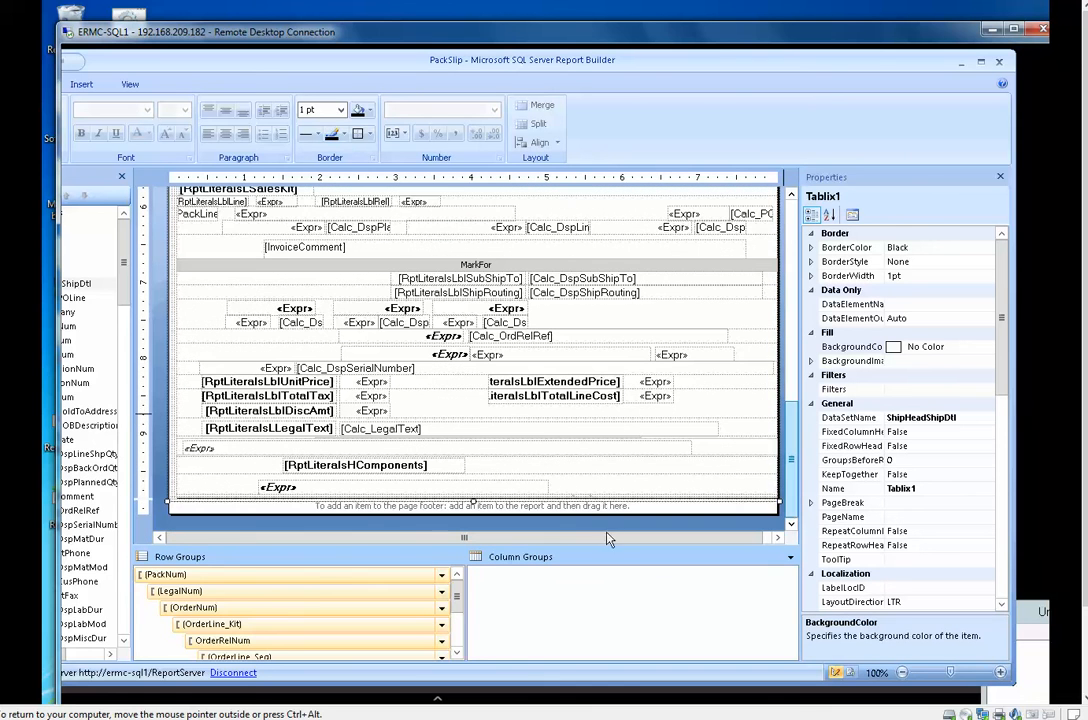
# - Select the PackNum row group and expand its group and page break properties to inspect the ResetPageNumber setting
pyautogui.click(220, 582)
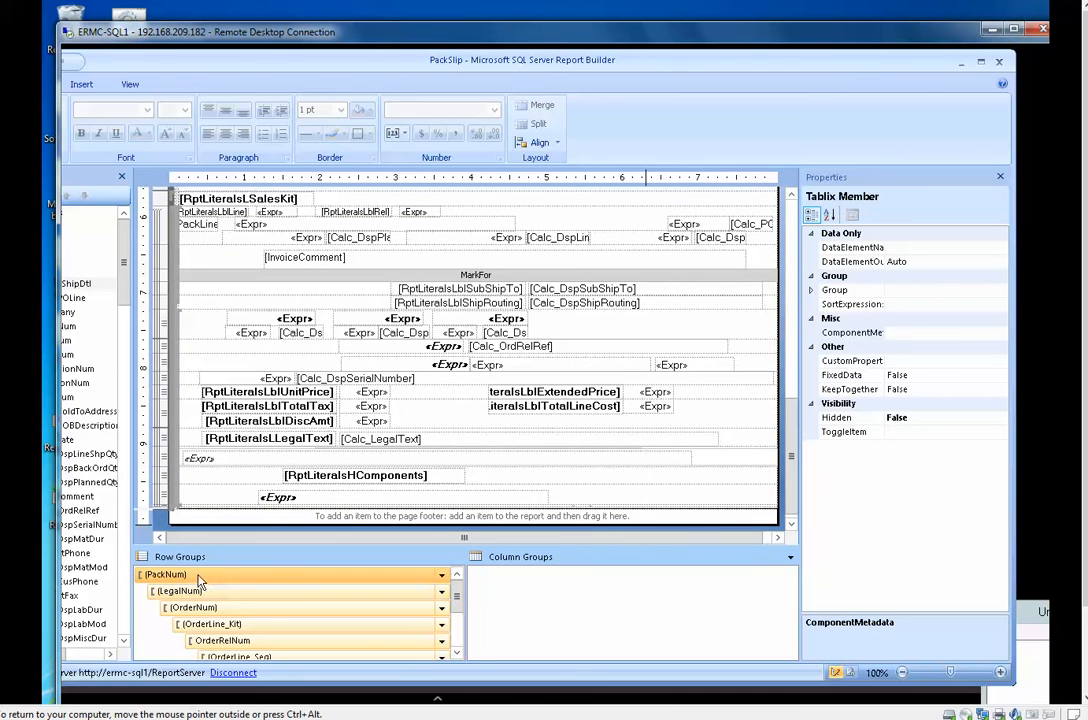
pyautogui.click(811, 291)
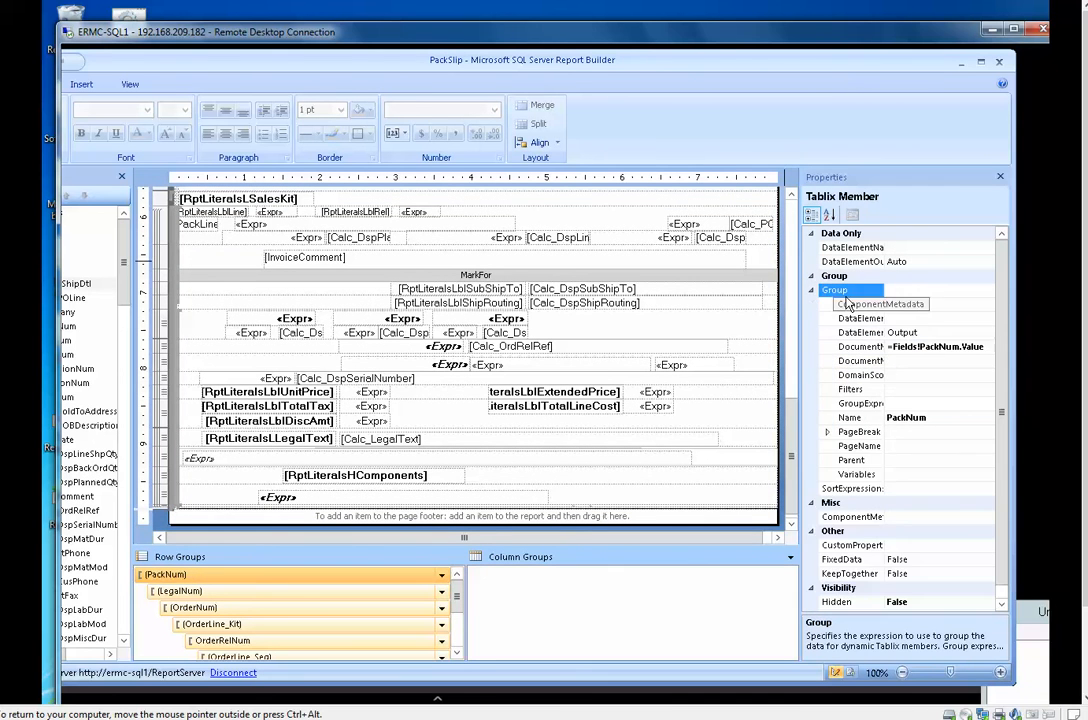
pyautogui.doubleClick(858, 432)
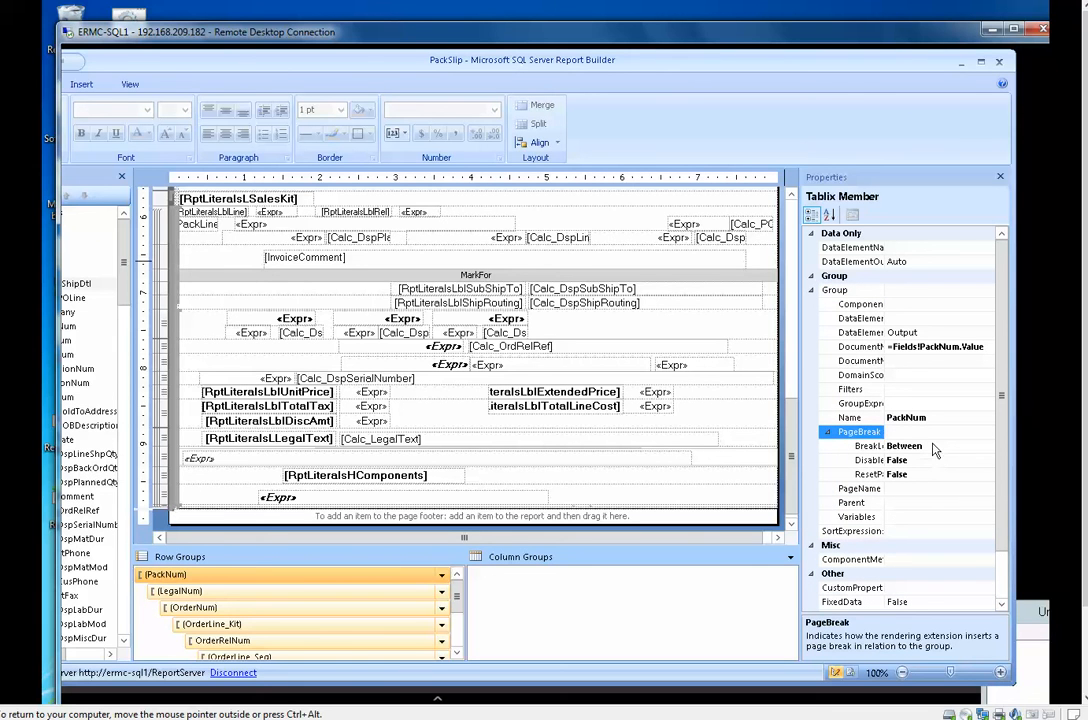
pyautogui.click(932, 474)
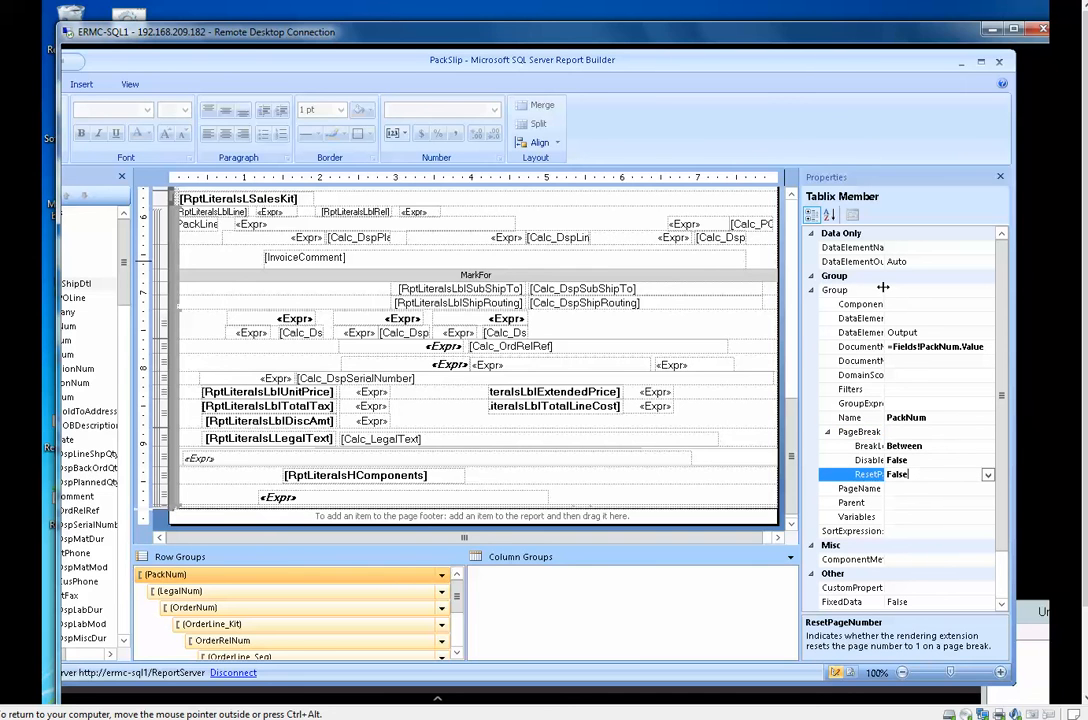
# - Widen the property name column and set the PackNum group's ResetPageNumber page-break property to True
pyautogui.moveTo(883, 288); pyautogui.dragTo(921, 288)
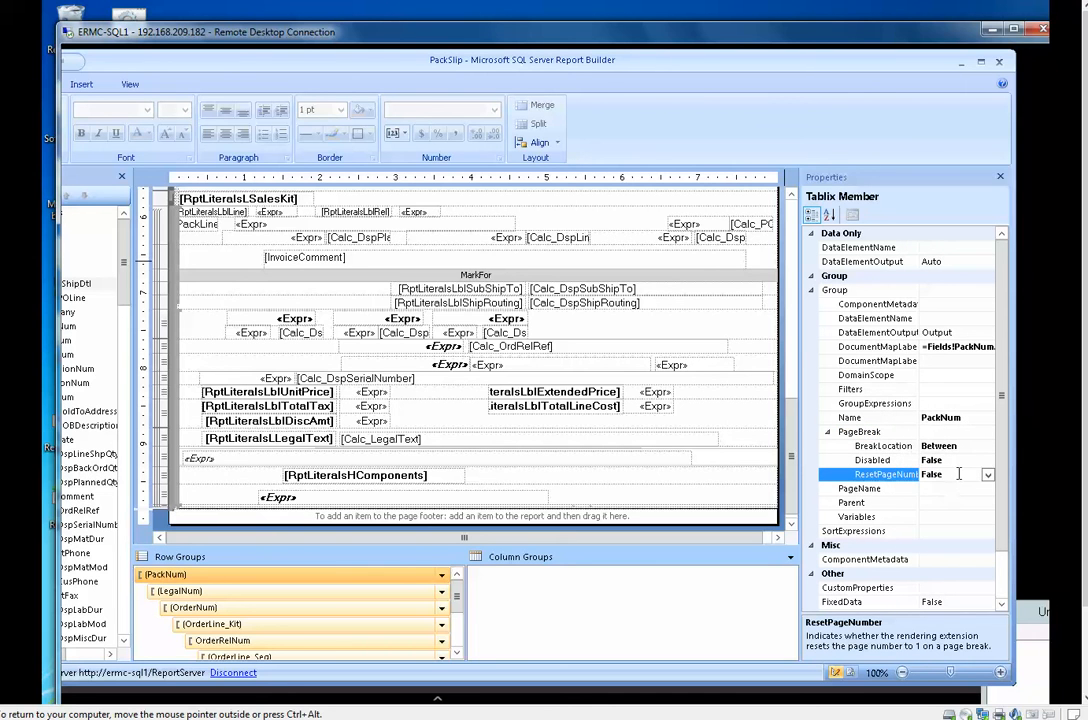
pyautogui.click(958, 474)
pyautogui.click(988, 476)
pyautogui.click(928, 502)
# - Set the PackNum group's PageName to the expression =Fields!PackNum.Value, using the PackNum field of the ShipHeadShipDtl dataset
pyautogui.click(955, 488)
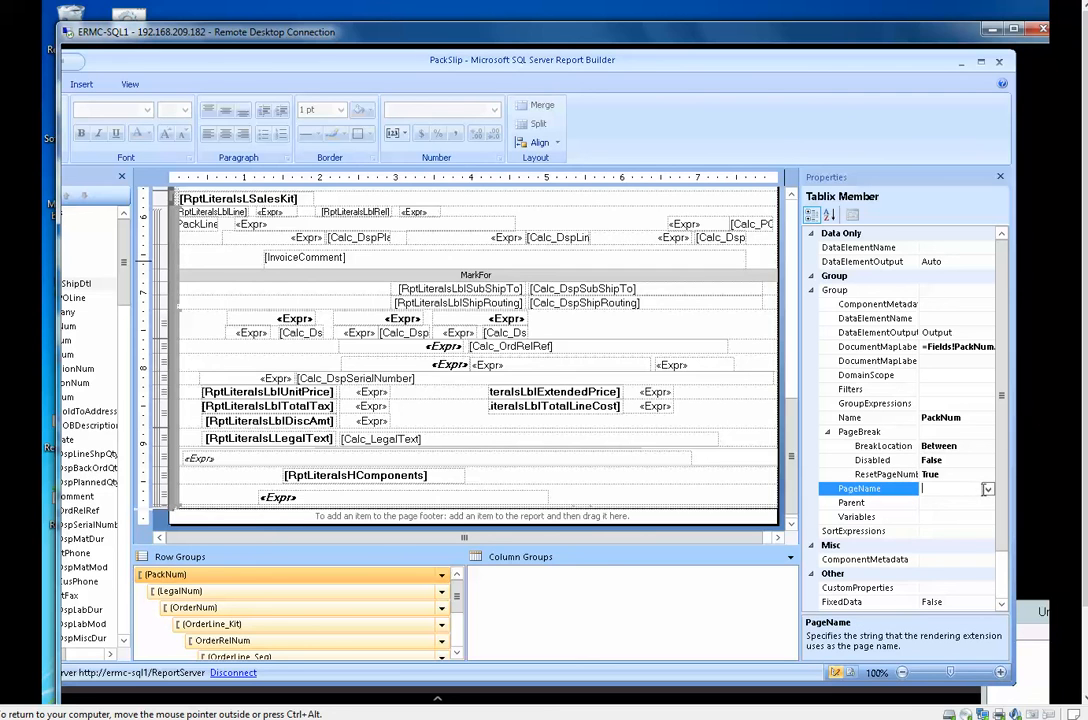
pyautogui.click(987, 489)
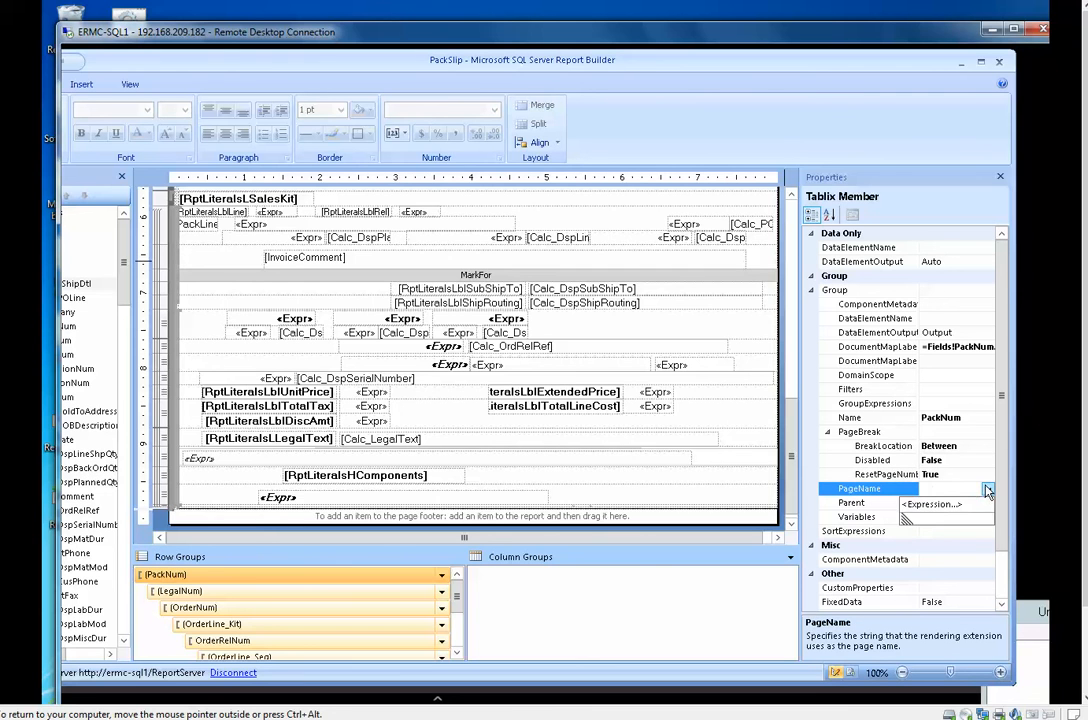
pyautogui.click(932, 505)
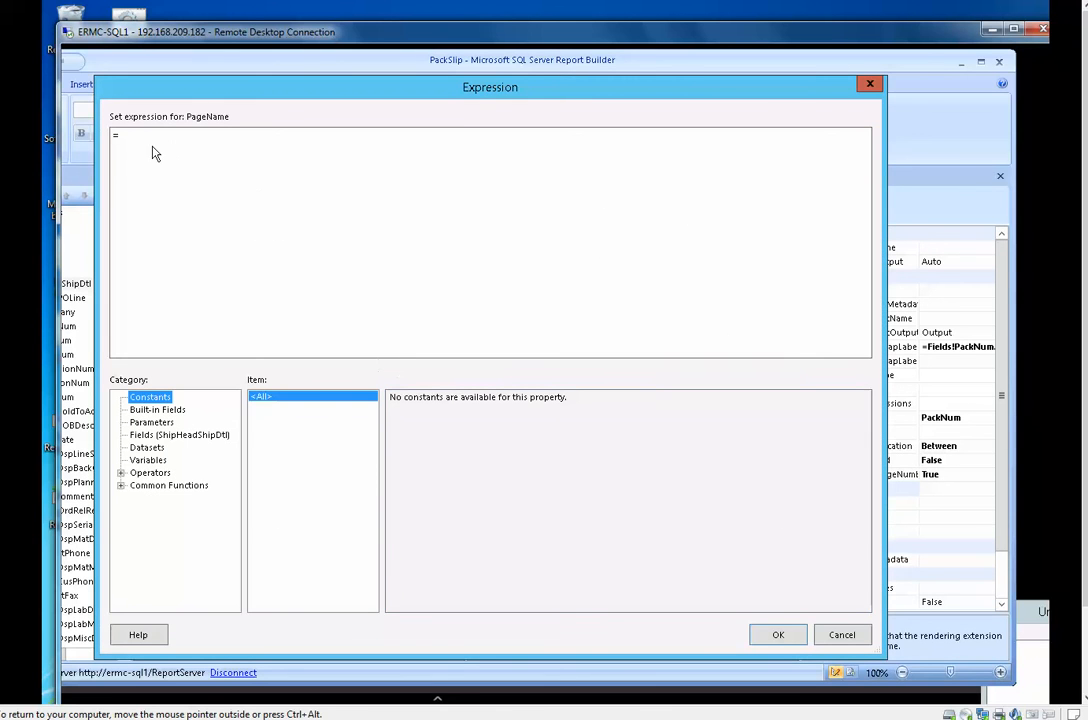
pyautogui.click(178, 435)
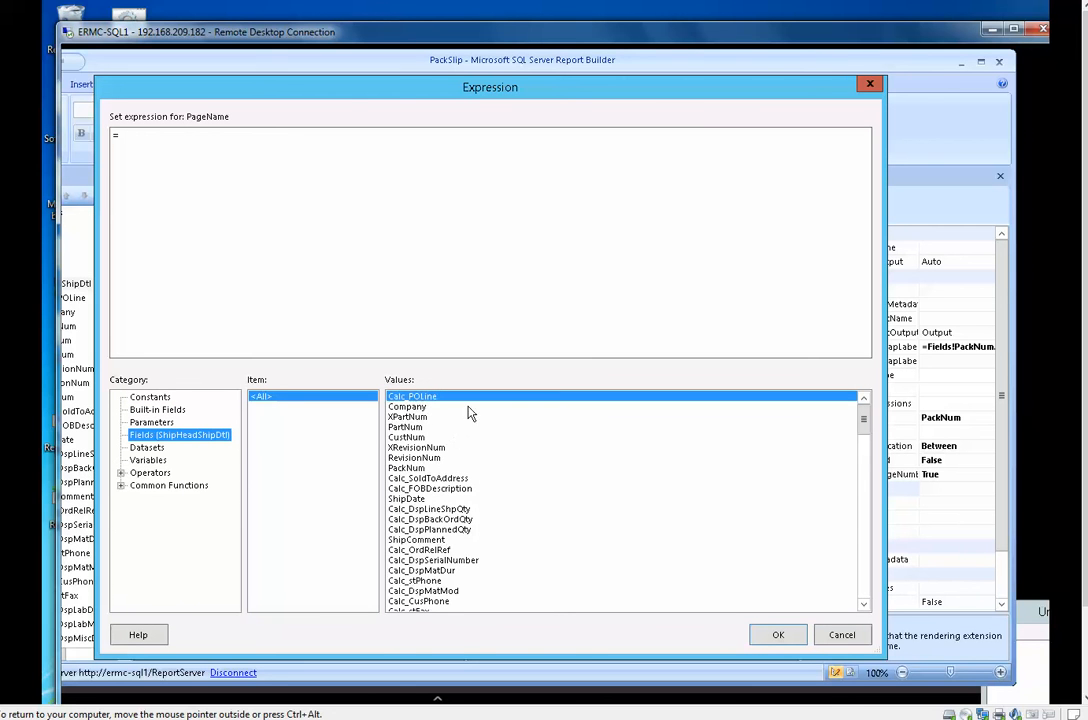
pyautogui.click(420, 467)
pyautogui.doubleClick(420, 467)
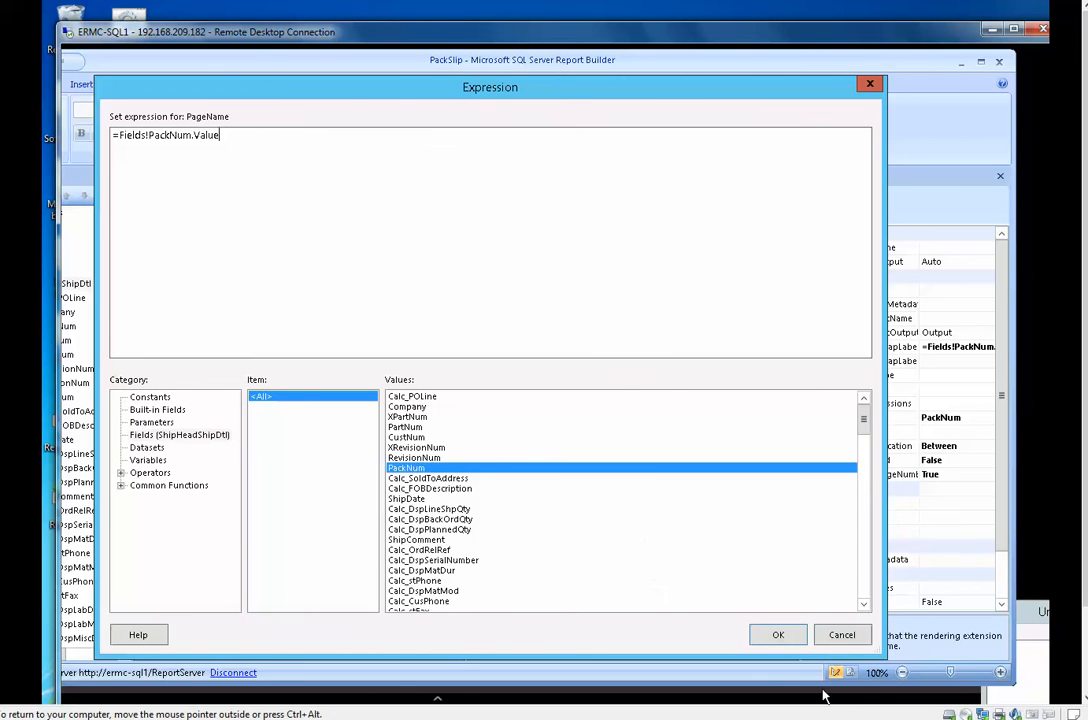
pyautogui.click(776, 635)
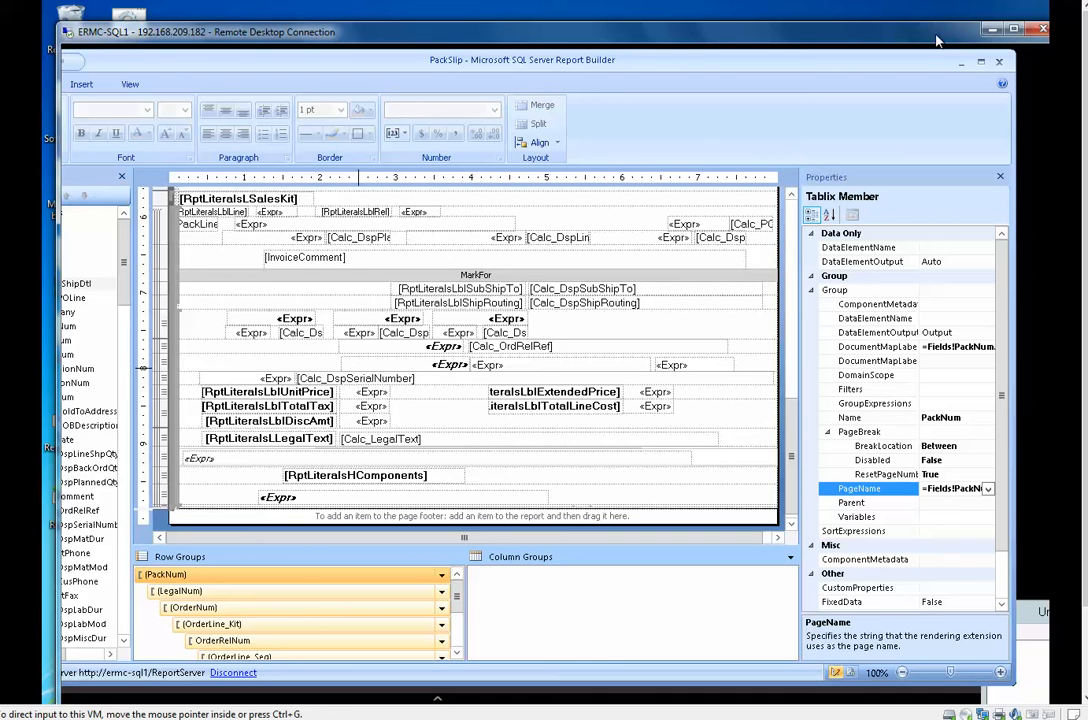
# - Close the PackSlip report and Report Style Maintenance, discarding the unsaved changes in both
pyautogui.click(1000, 66)
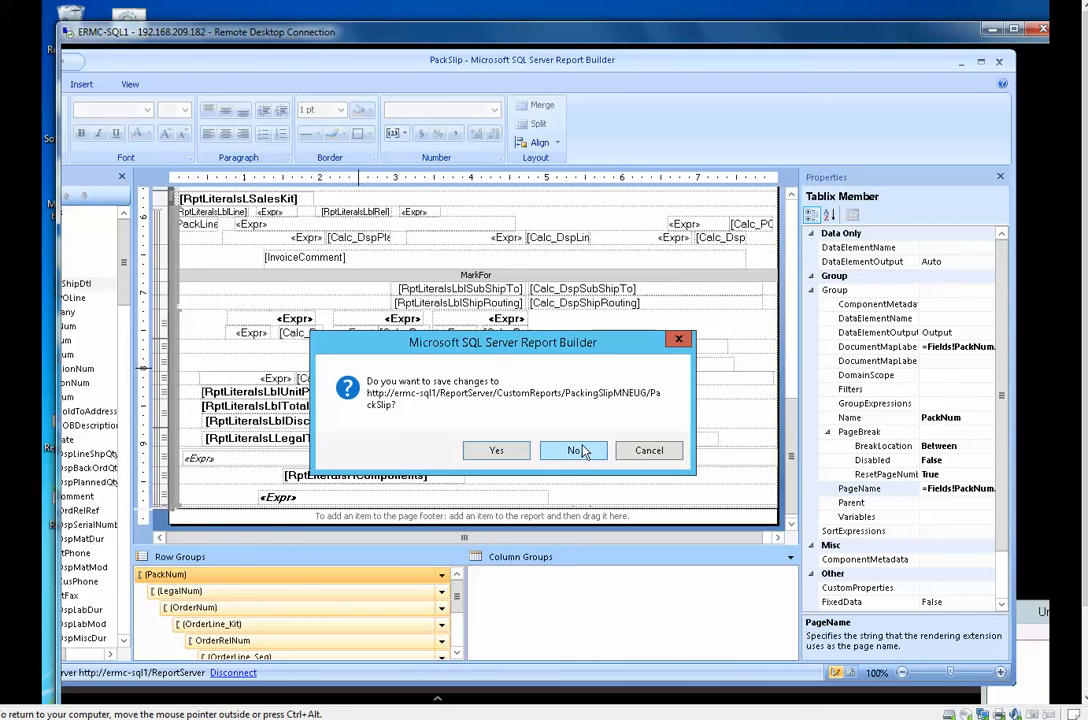
pyautogui.click(588, 450)
pyautogui.click(821, 155)
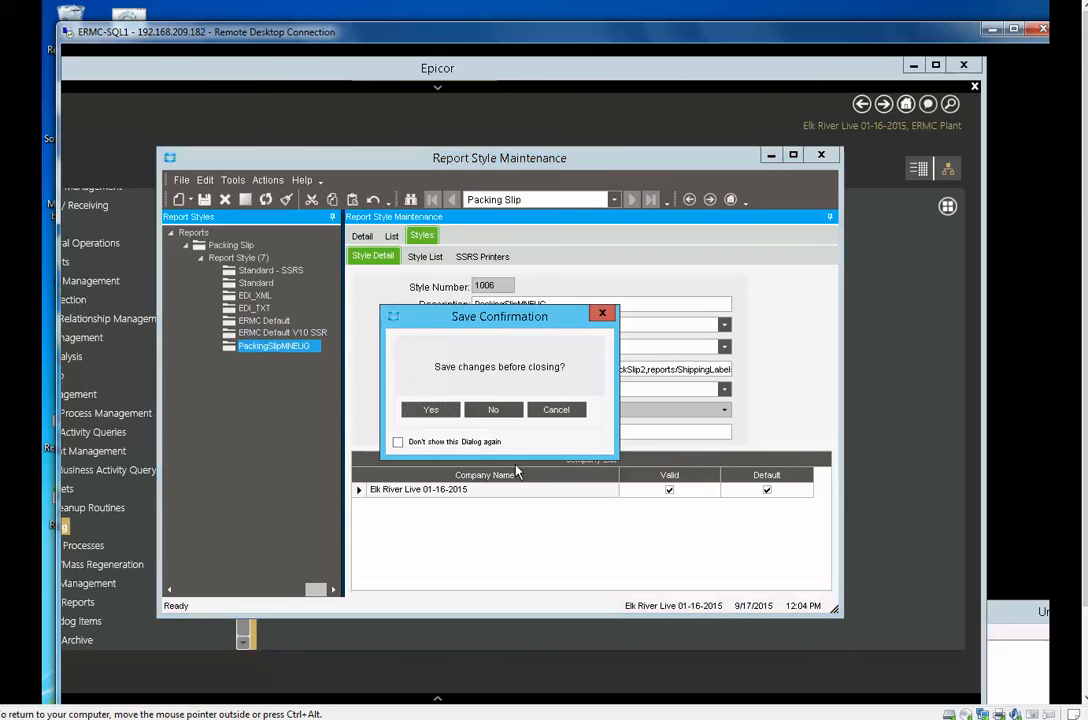
pyautogui.click(493, 410)
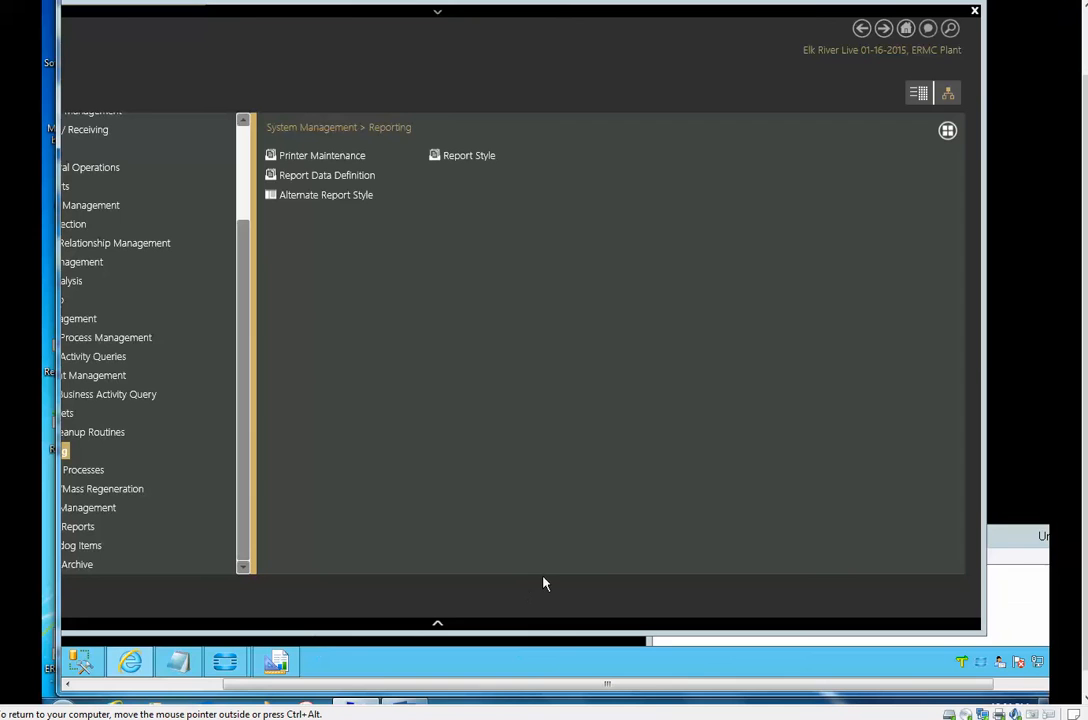
# - Close the Epicor client, and move the untitled Notepad window into view and close it
pyautogui.moveTo(276, 662)
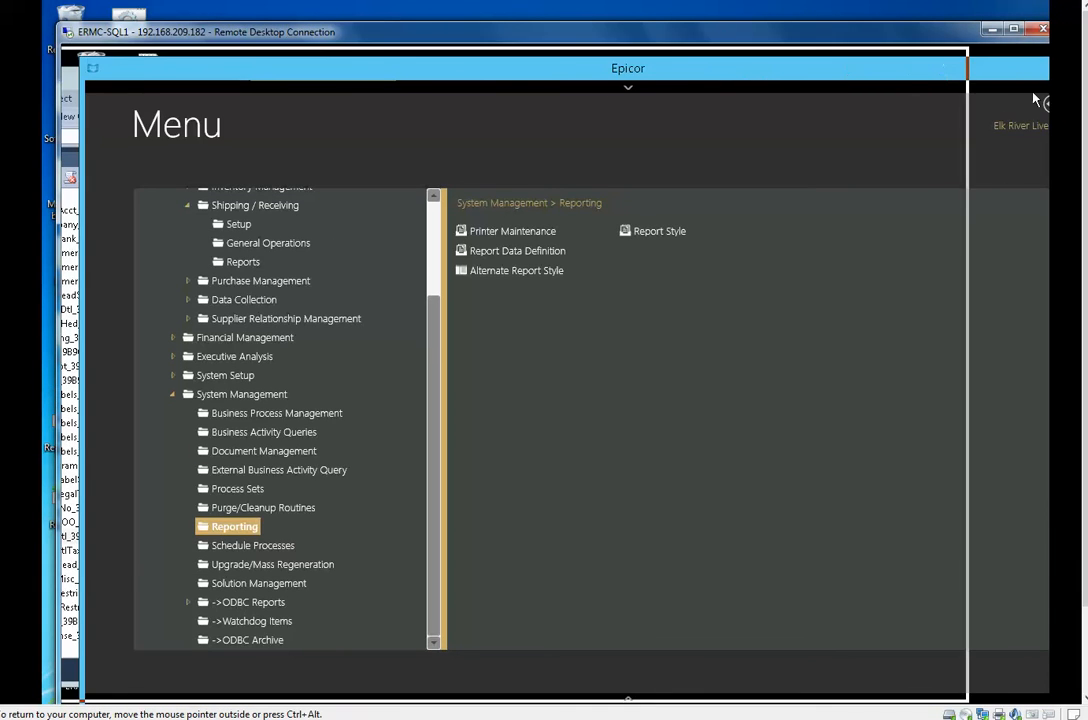
pyautogui.click(947, 54)
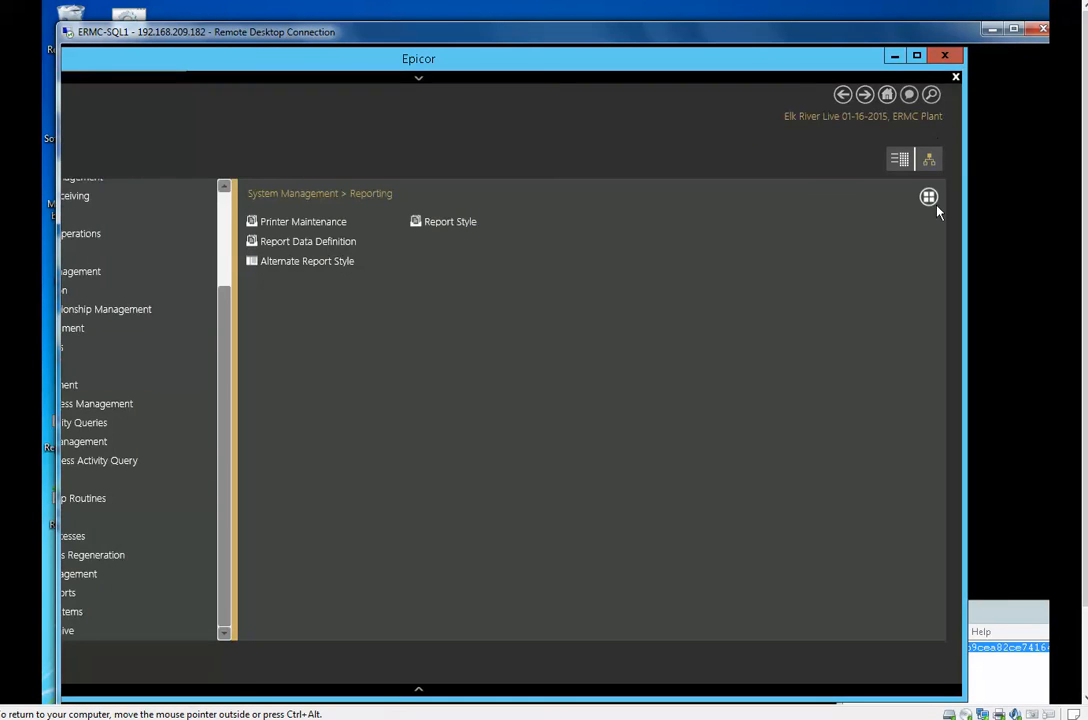
pyautogui.click(943, 75)
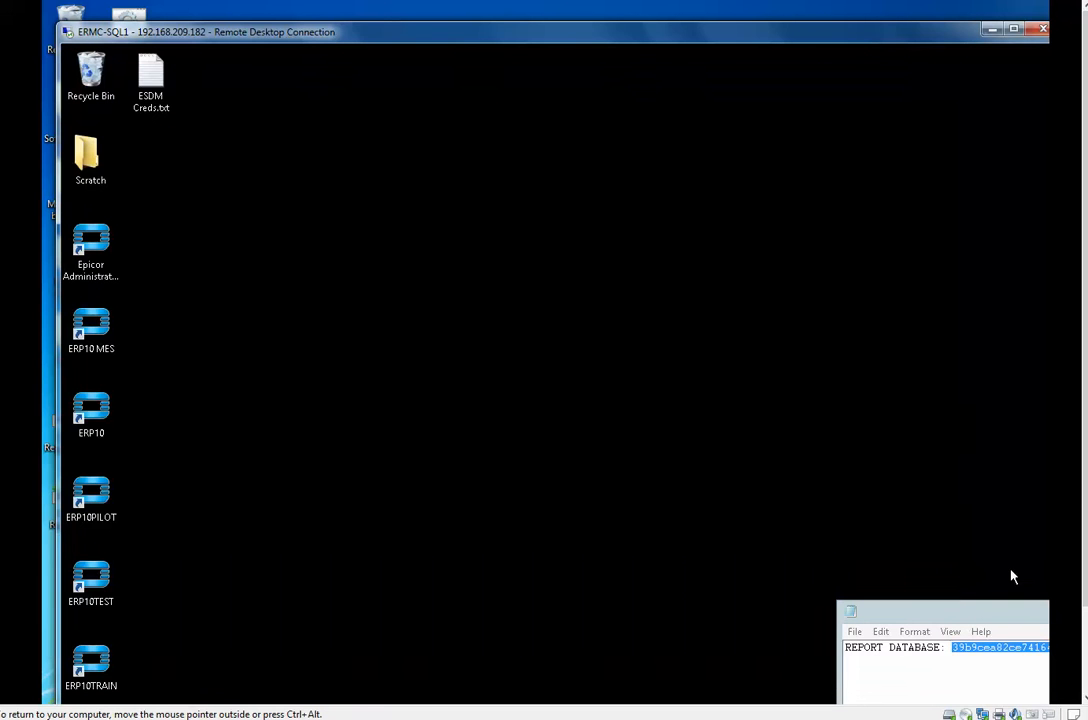
pyautogui.moveTo(882, 611); pyautogui.dragTo(575, 331)
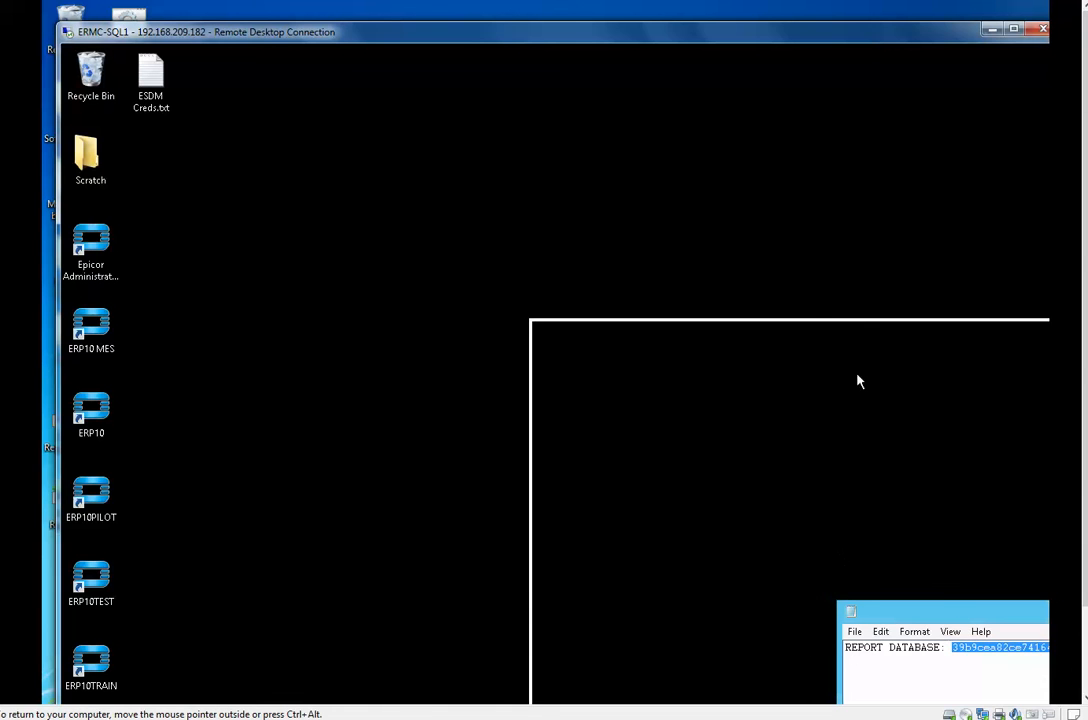
pyautogui.moveTo(900, 333); pyautogui.dragTo(367, 110)
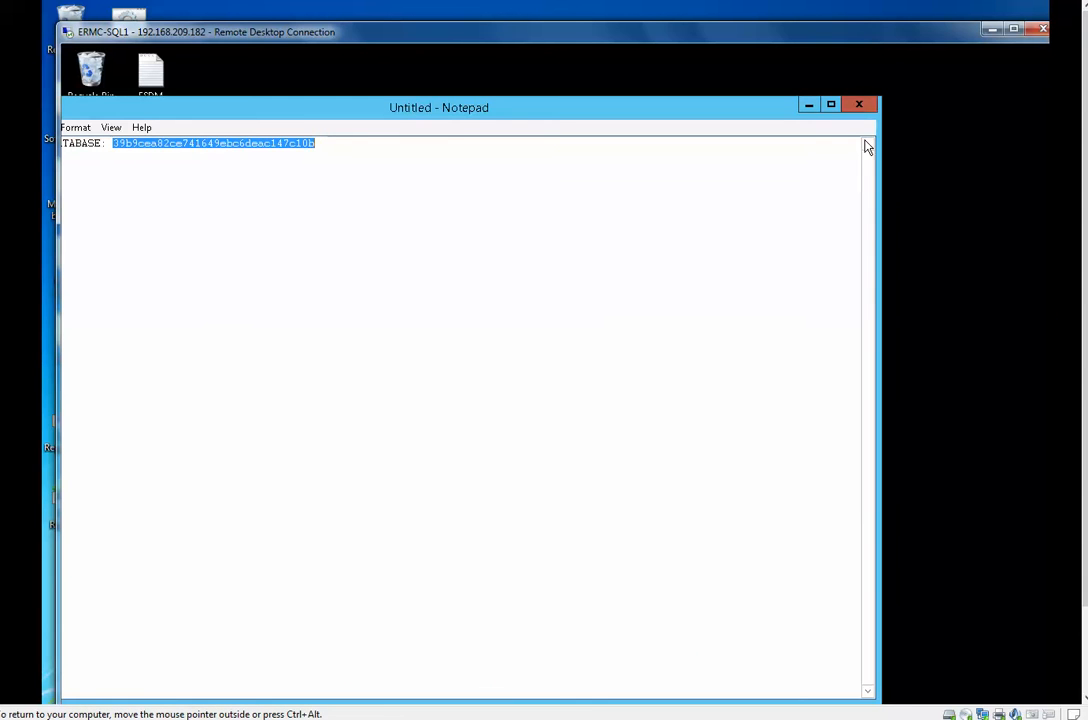
pyautogui.click(858, 104)
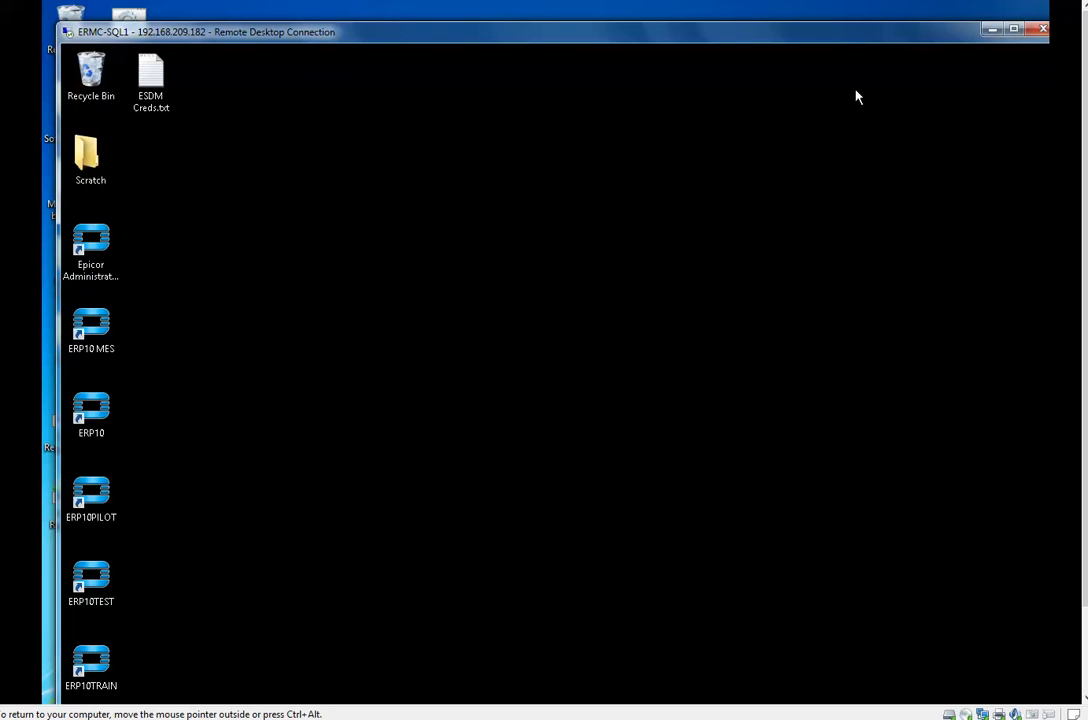
# - Sign out of the Windows Server session on the ERMC-SQL1 remote desktop
pyautogui.moveTo(1085, 520); pyautogui.dragTo(1085, 590)
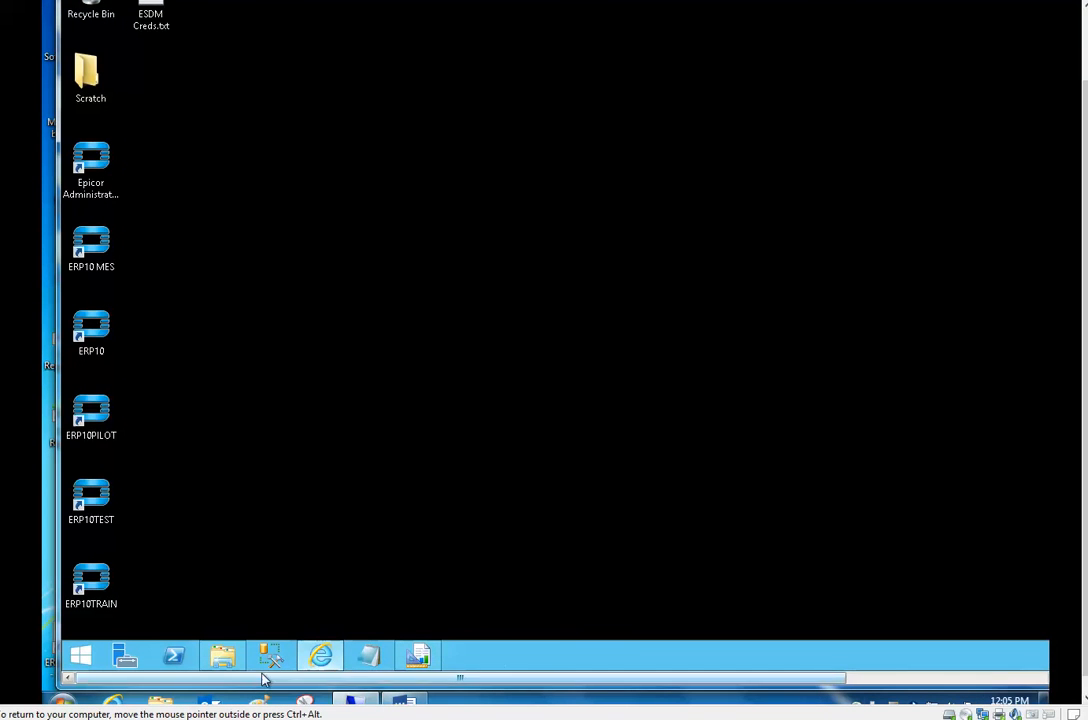
pyautogui.moveTo(265, 679); pyautogui.dragTo(503, 718)
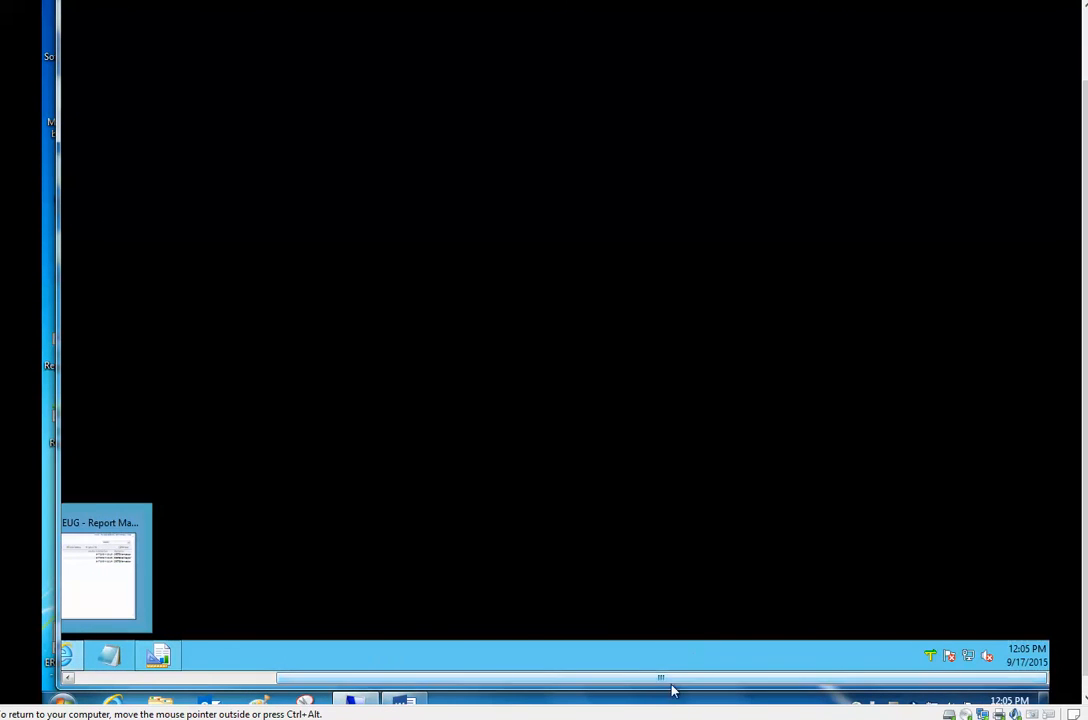
pyautogui.moveTo(301, 680); pyautogui.dragTo(83, 668)
pyautogui.click(81, 660)
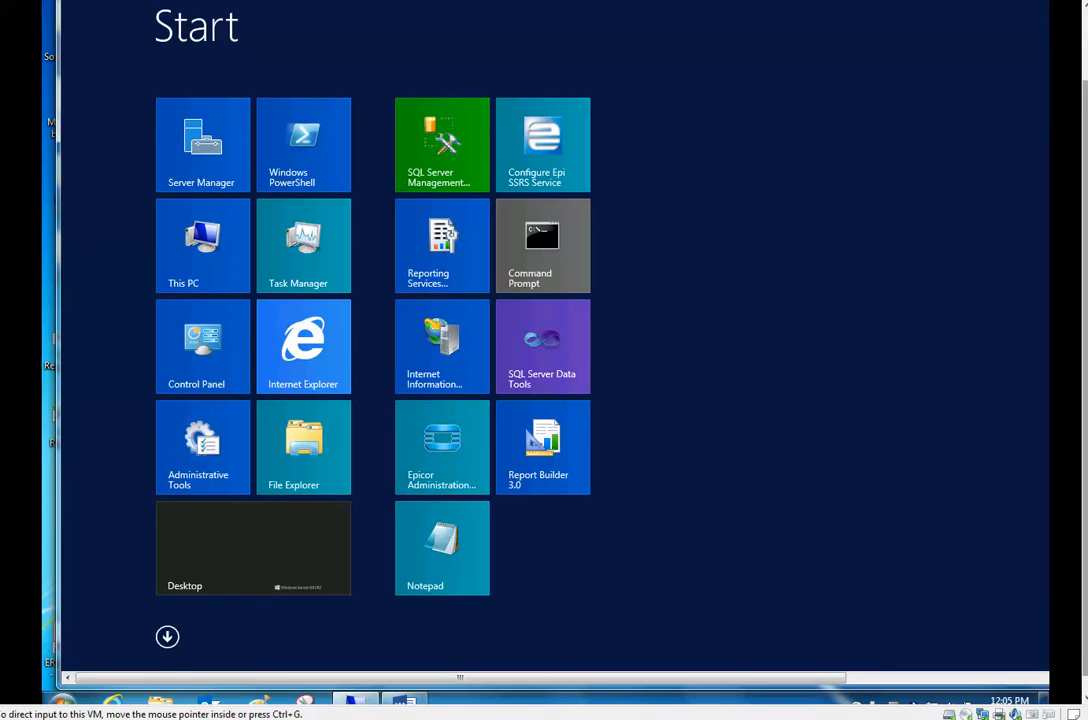
pyautogui.moveTo(1085, 125); pyautogui.dragTo(1030, 34)
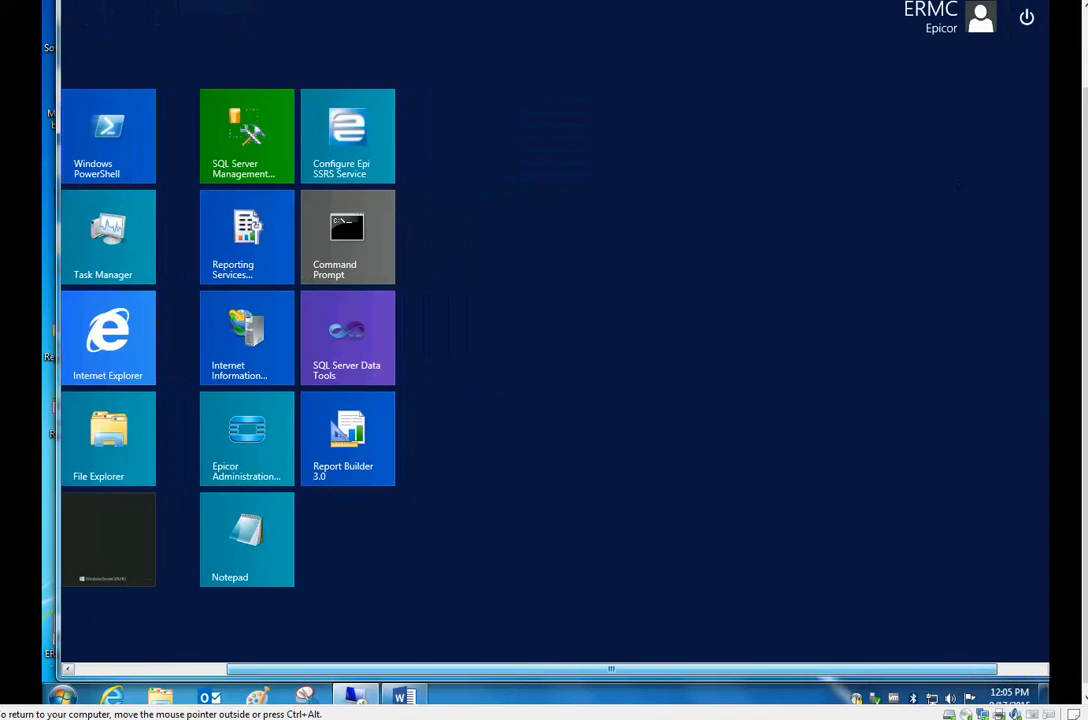
pyautogui.click(950, 20)
pyautogui.click(847, 93)
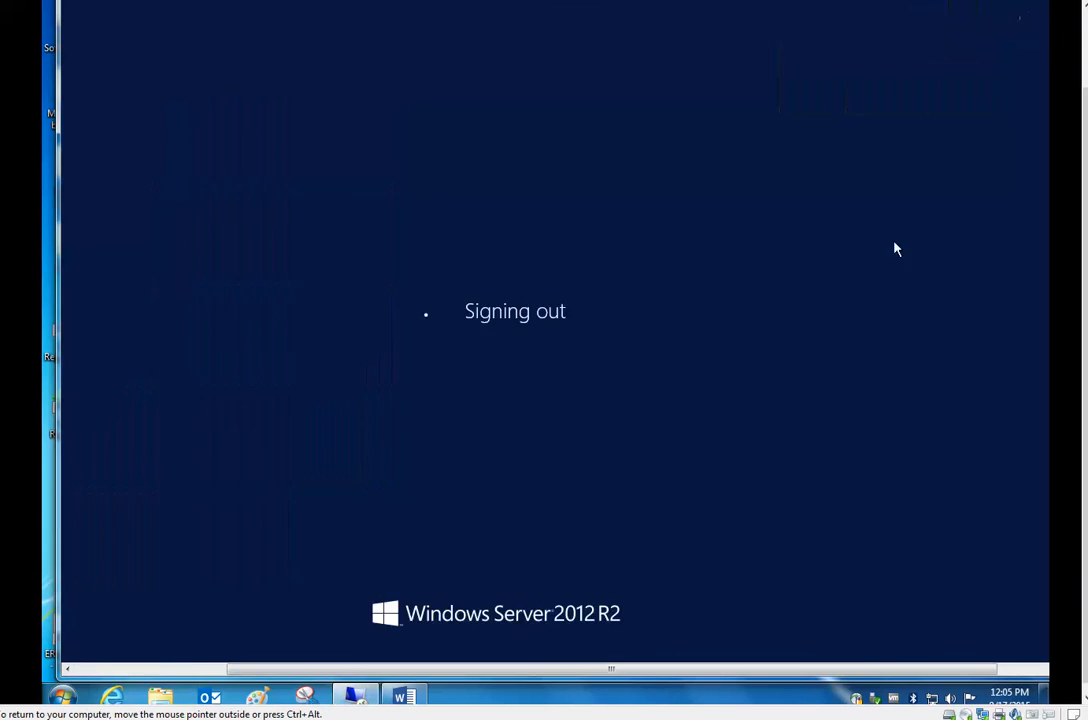